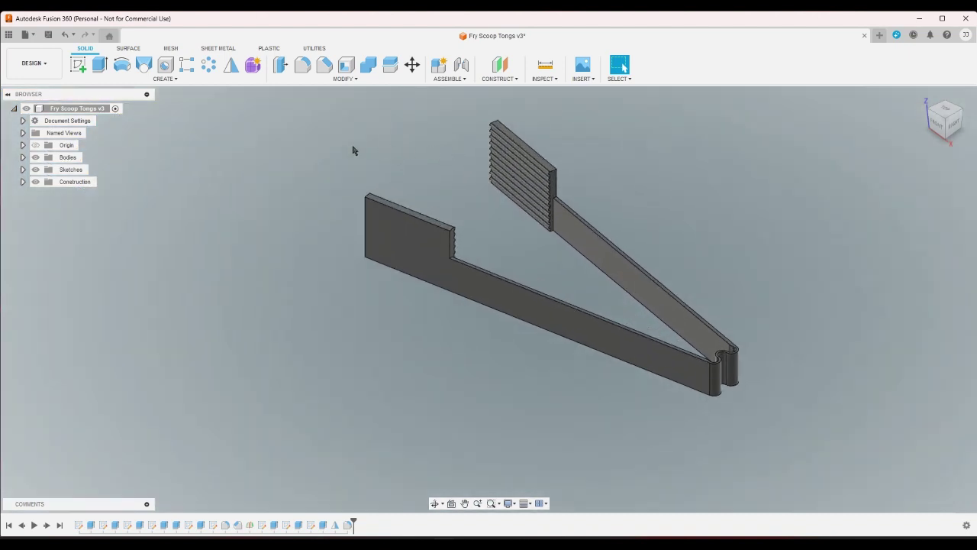
# Examine the tongs from above and in the home view, checking the arm thickness and the spring bend at the closed end.
pyautogui.moveTo(309, 108); pyautogui.dragTo(606, 284)
pyautogui.click(770, 229)
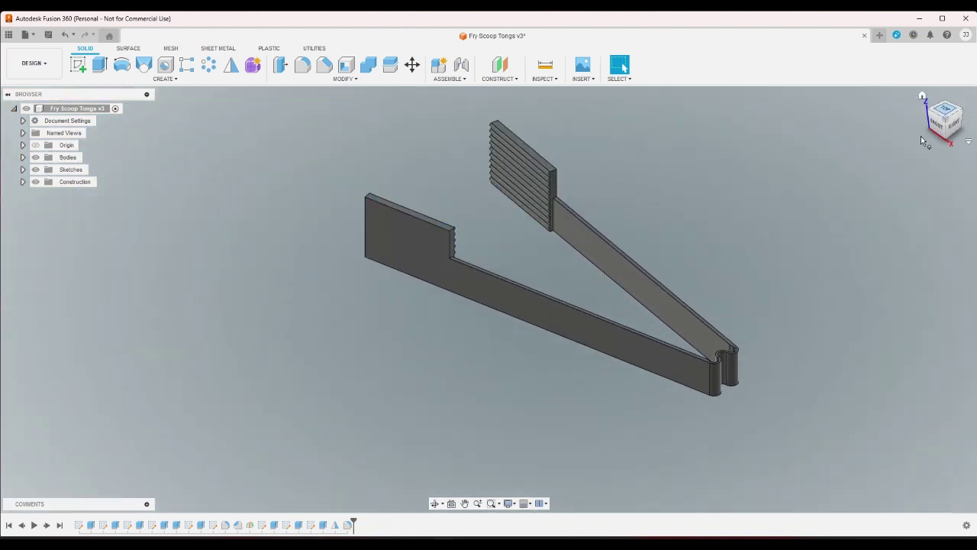
pyautogui.click(945, 109)
pyautogui.moveTo(835, 181); pyautogui.dragTo(685, 283)
pyautogui.click(781, 245)
pyautogui.scroll(1, 781, 245)
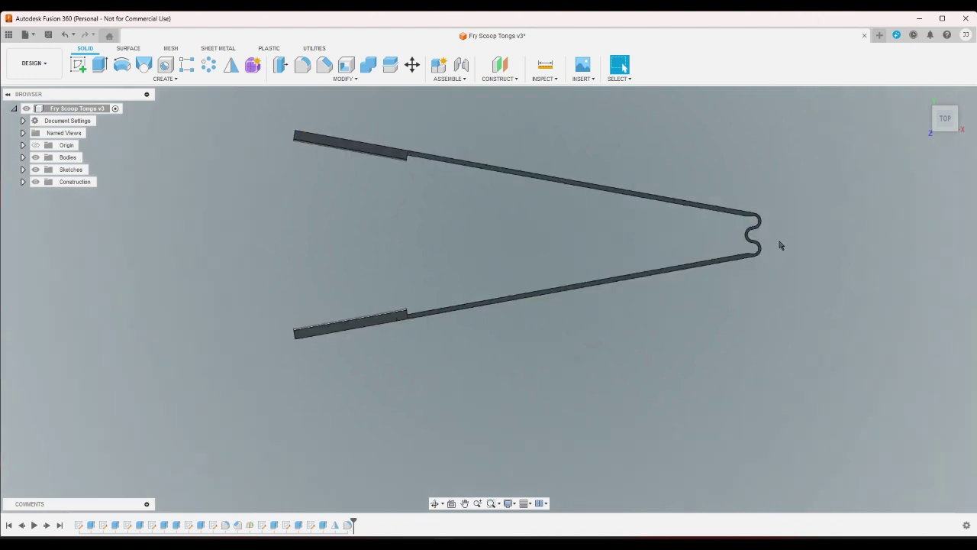
pyautogui.scroll(5, 766, 207)
pyautogui.moveTo(763, 168); pyautogui.dragTo(543, 436)
pyautogui.click(919, 180)
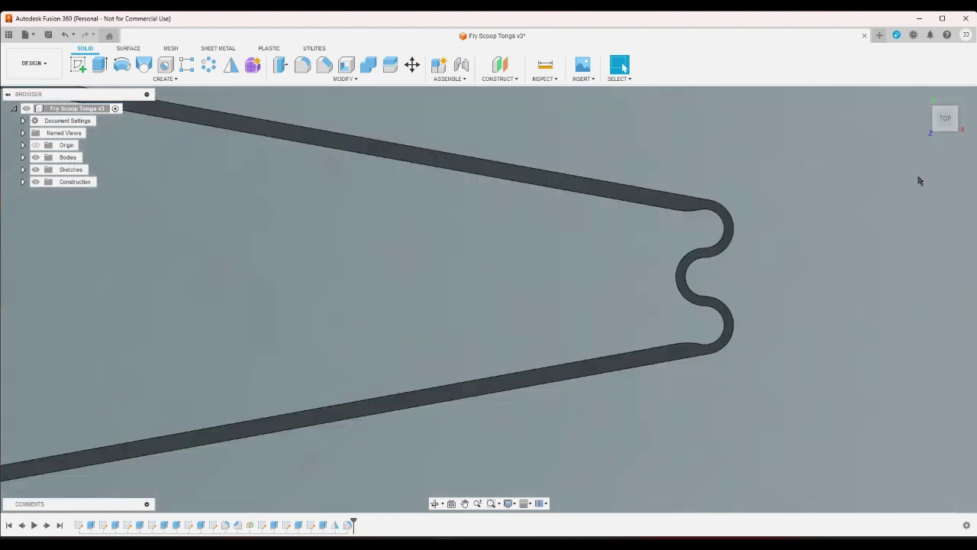
pyautogui.click(925, 98)
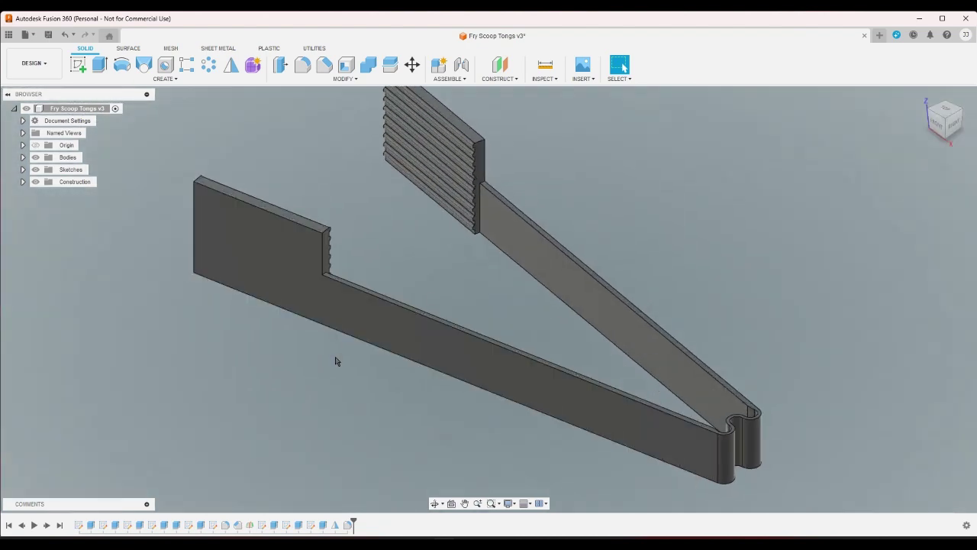
pyautogui.click(949, 111)
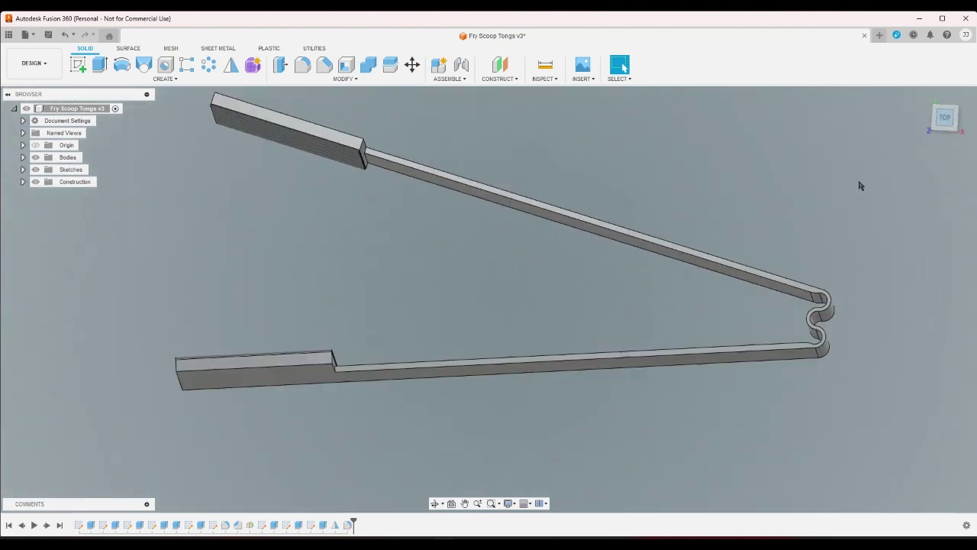
pyautogui.moveTo(352, 136); pyautogui.dragTo(734, 294)
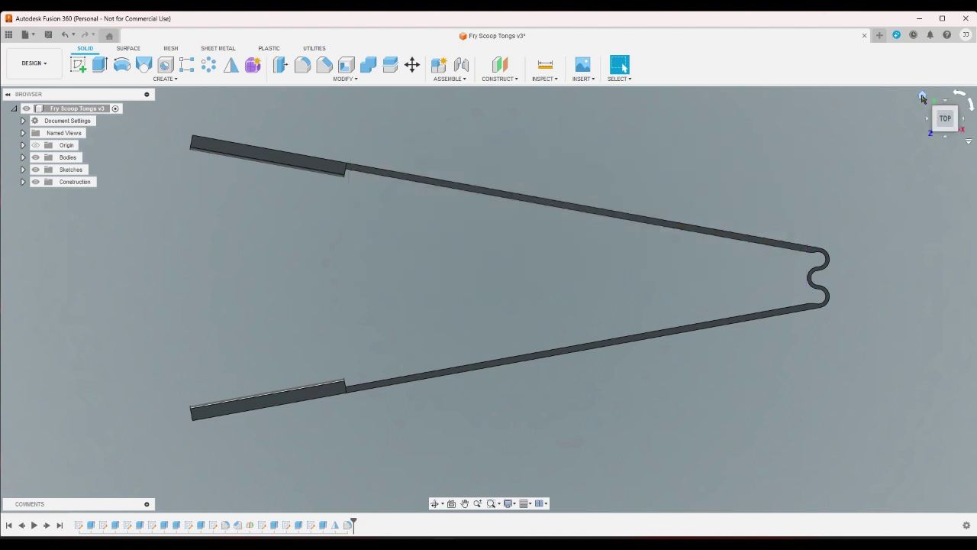
pyautogui.click(926, 97)
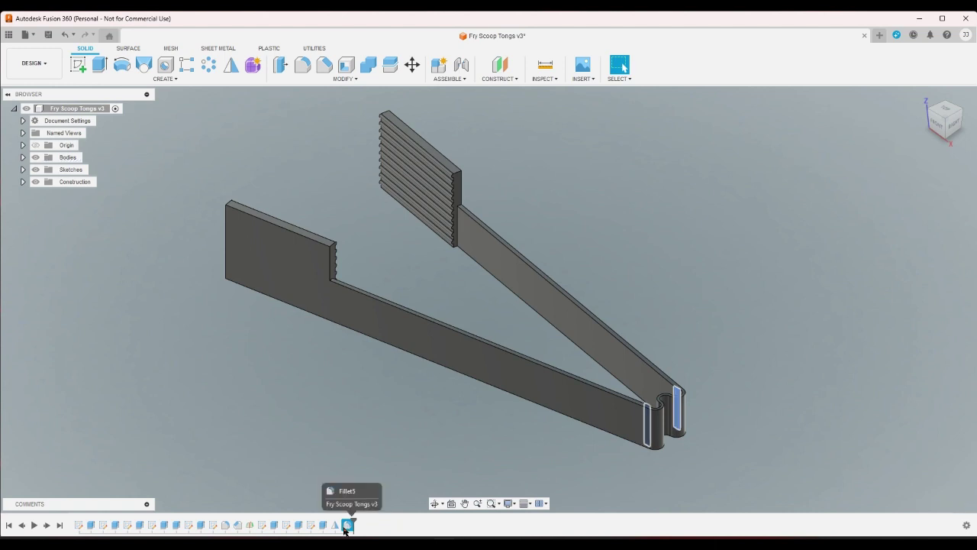
# Delete the final fillet, the mirror and the grip-ridge extrusion with its sketch from the design history.
pyautogui.press('Delete')
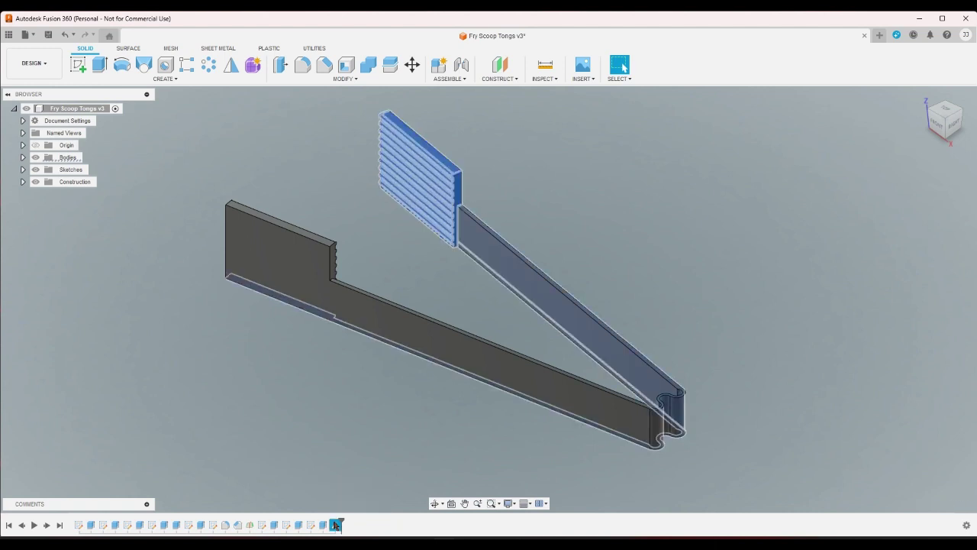
pyautogui.press('Delete')
pyautogui.click(323, 525)
pyautogui.press('Delete')
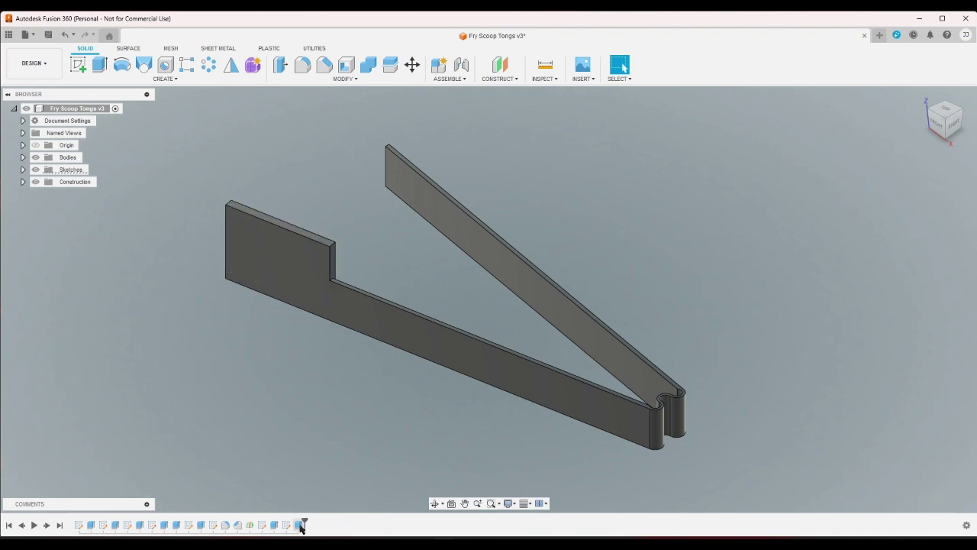
# Delete the extrusion that forms the raised paddle on the front arm, together with its sketch.
pyautogui.click(298, 525)
pyautogui.press('Delete')
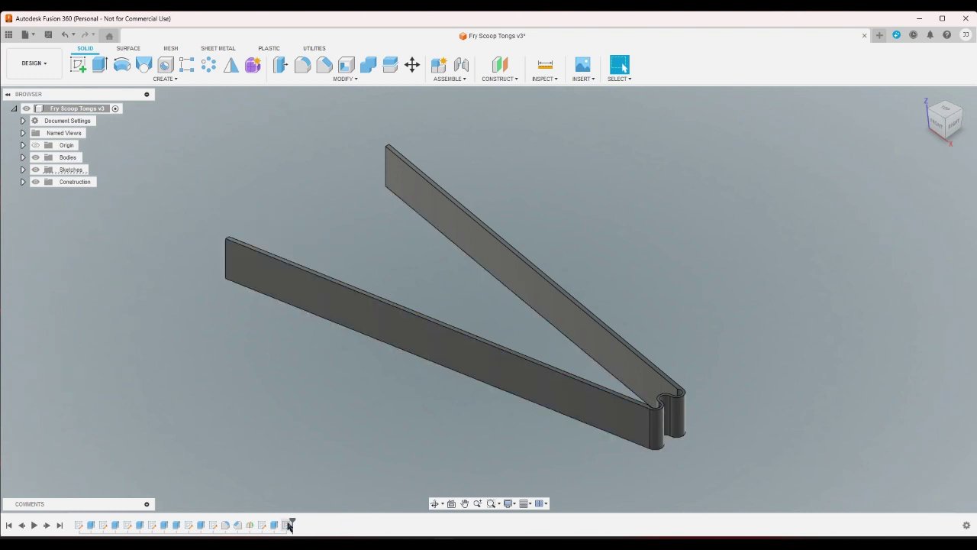
pyautogui.click(290, 526)
pyautogui.press('Delete')
# Edit the tongs' triangular outline sketch and set the upper arm's thickness dimension to 4 mm.
pyautogui.click(262, 526)
pyautogui.doubleClick(262, 525)
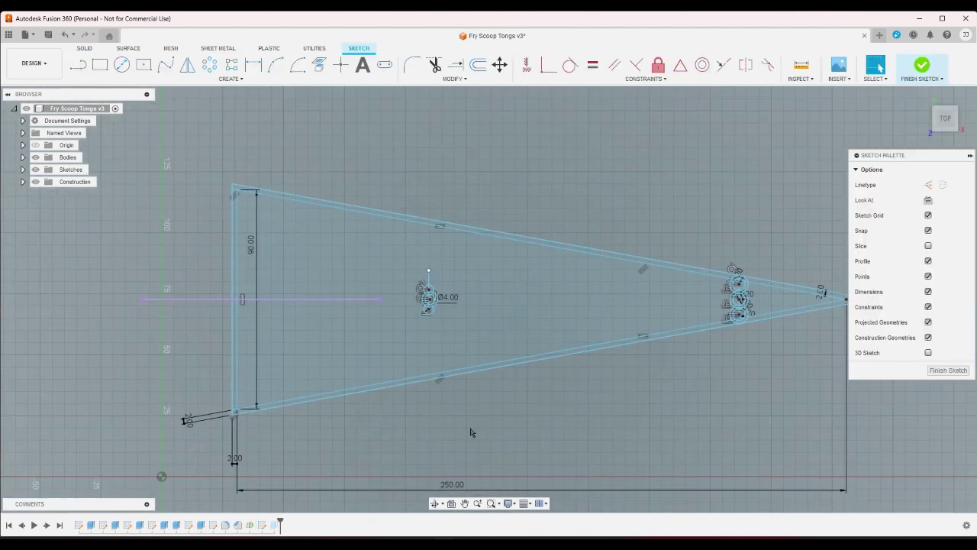
pyautogui.scroll(-2, 759, 354)
pyautogui.scroll(8, 688, 321)
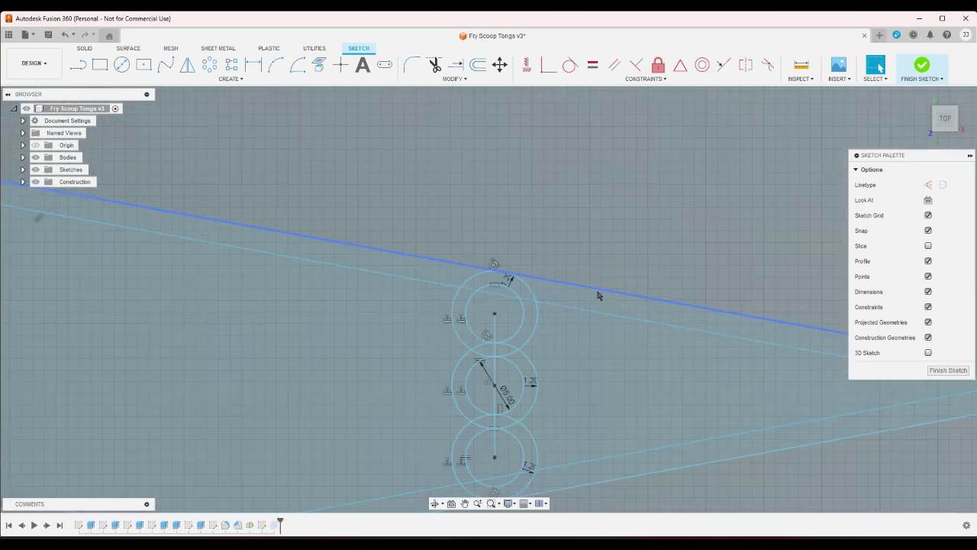
pyautogui.scroll(-5, 649, 306)
pyautogui.scroll(3, 693, 316)
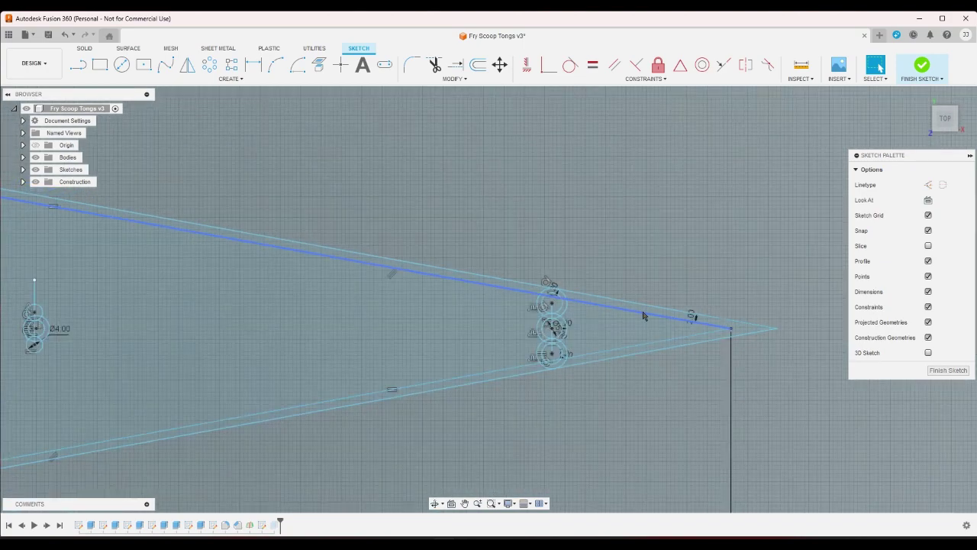
pyautogui.doubleClick(692, 313)
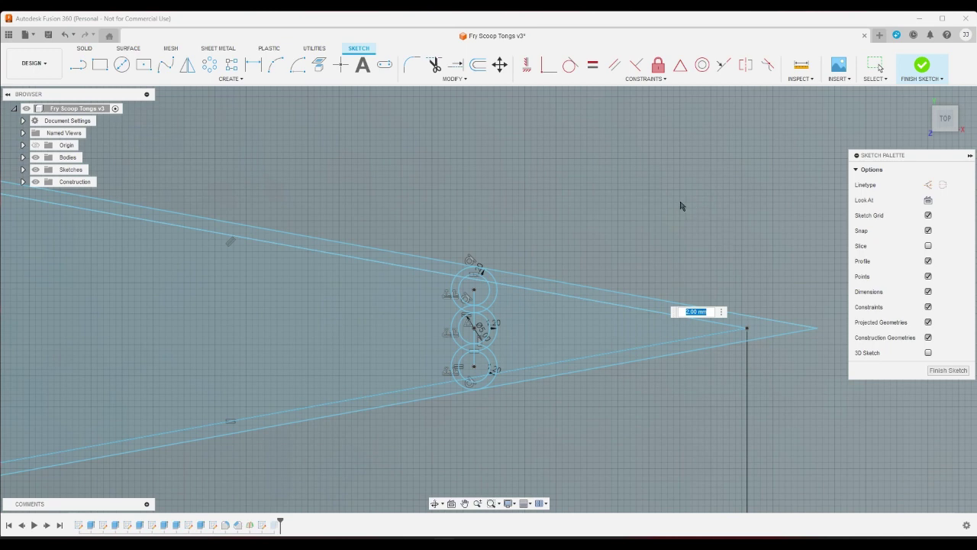
pyautogui.press('Return')
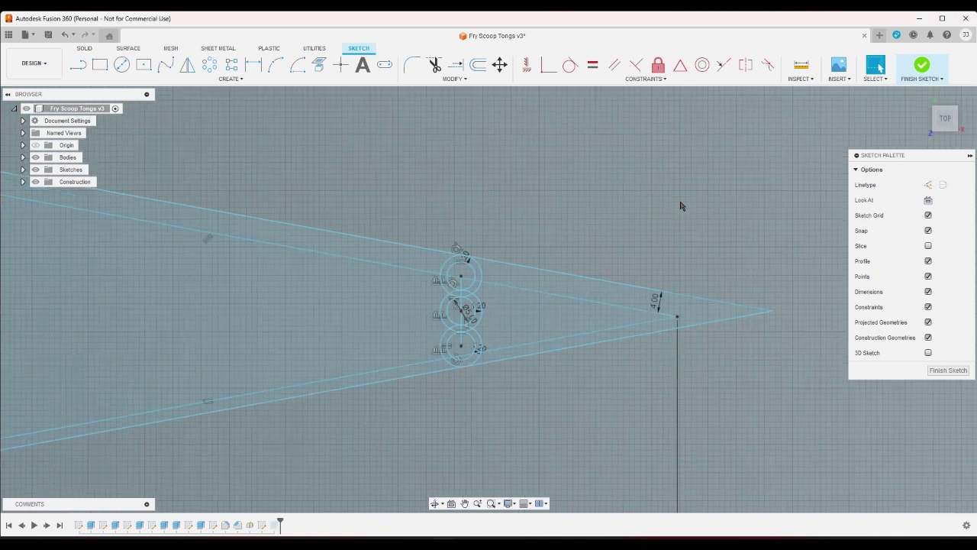
# Try to add a thickness dimension between the two lines of the lower arm near the tip.
pyautogui.scroll(-4, 681, 205)
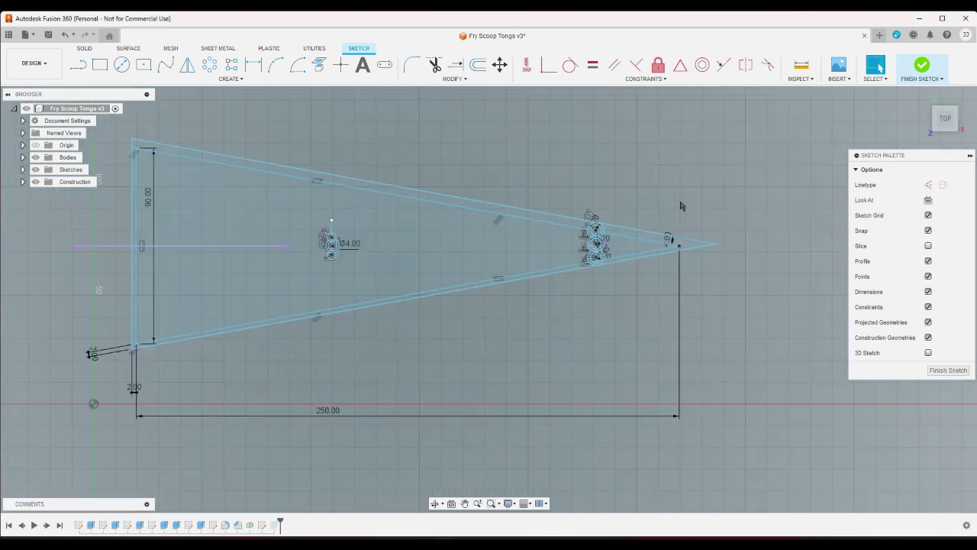
pyautogui.scroll(3, 267, 374)
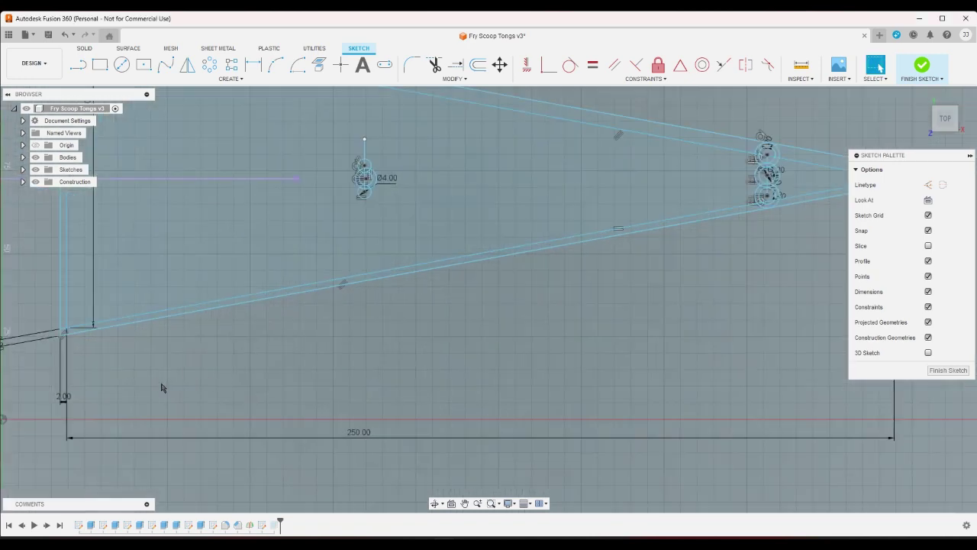
pyautogui.scroll(-4, 158, 387)
pyautogui.scroll(5, 578, 251)
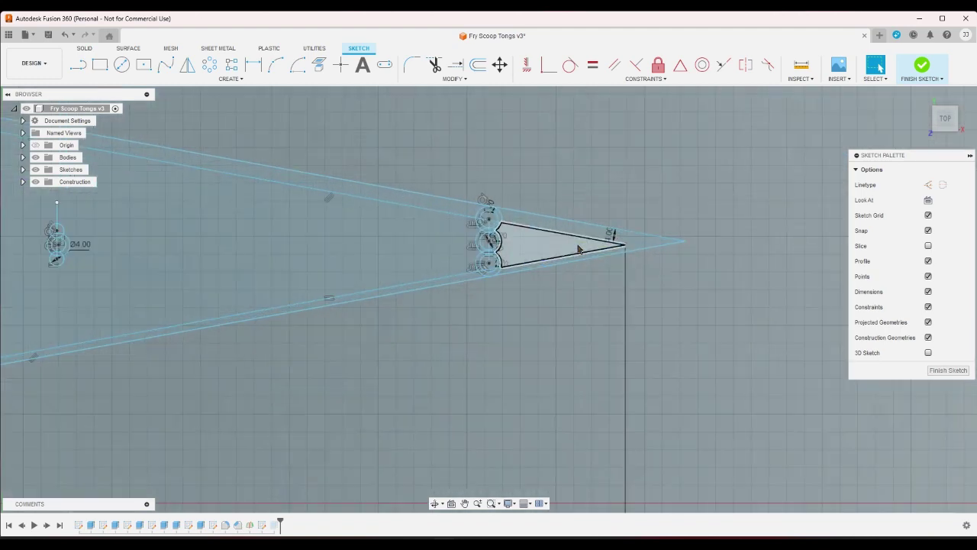
pyautogui.click(253, 65)
pyautogui.scroll(3, 702, 252)
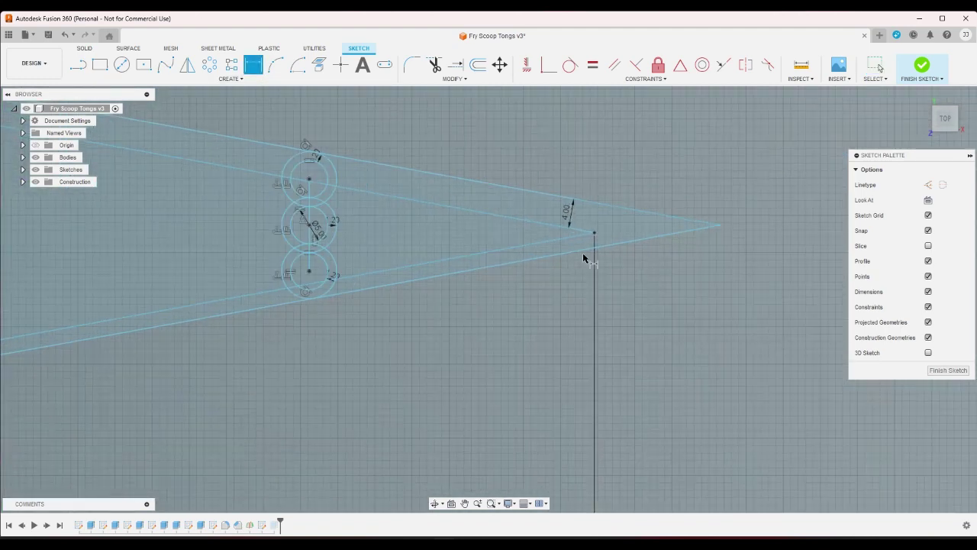
pyautogui.click(569, 244)
pyautogui.click(571, 252)
pyautogui.click(571, 275)
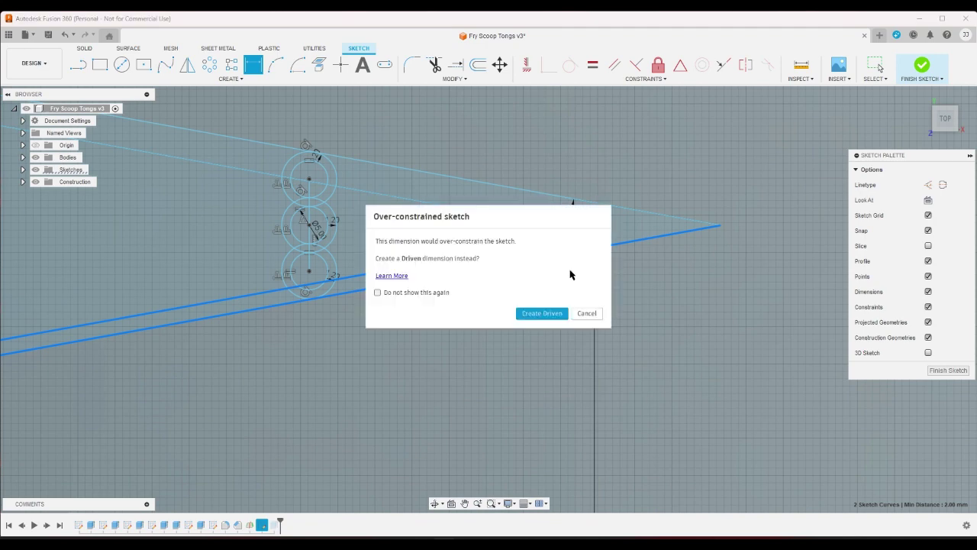
pyautogui.click(588, 313)
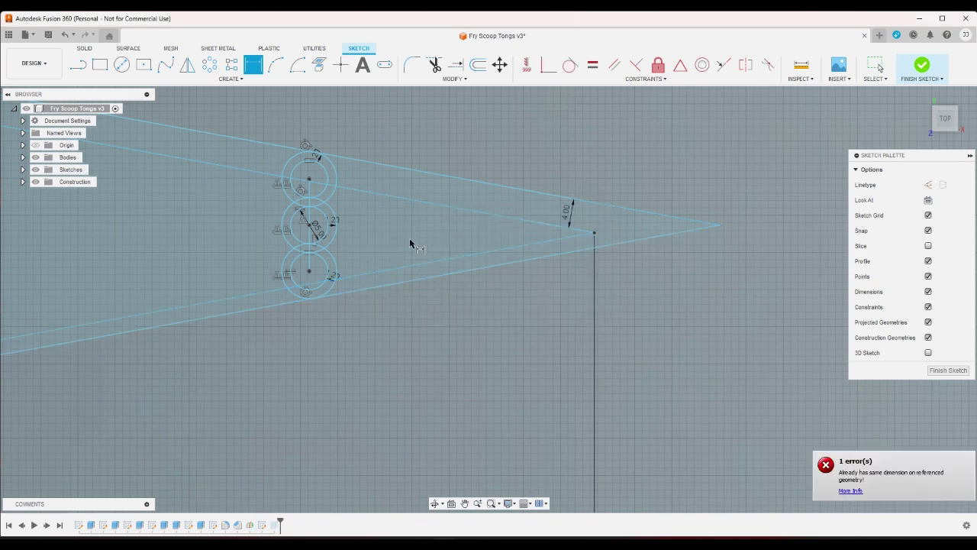
pyautogui.scroll(4, 336, 233)
pyautogui.scroll(-2, 326, 239)
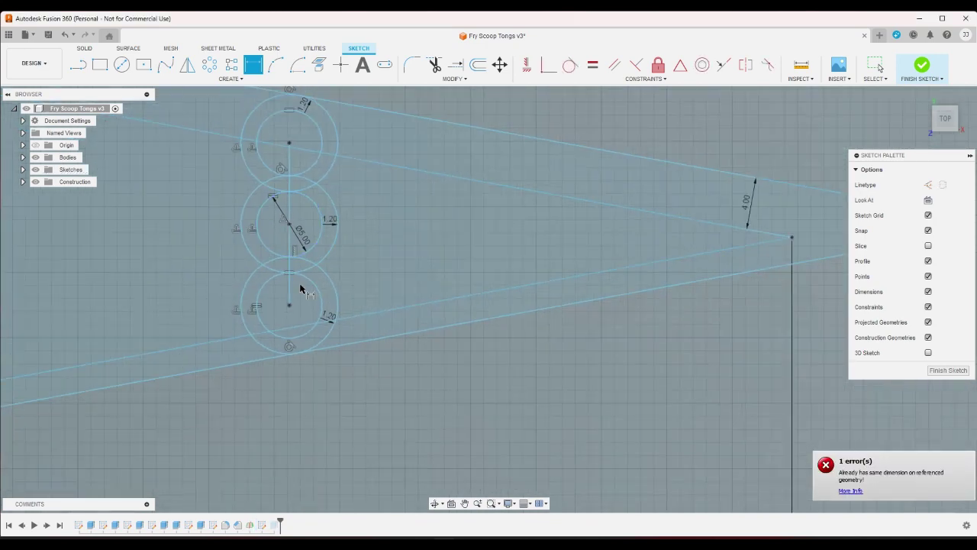
pyautogui.scroll(2, 309, 286)
pyautogui.scroll(-3, 374, 280)
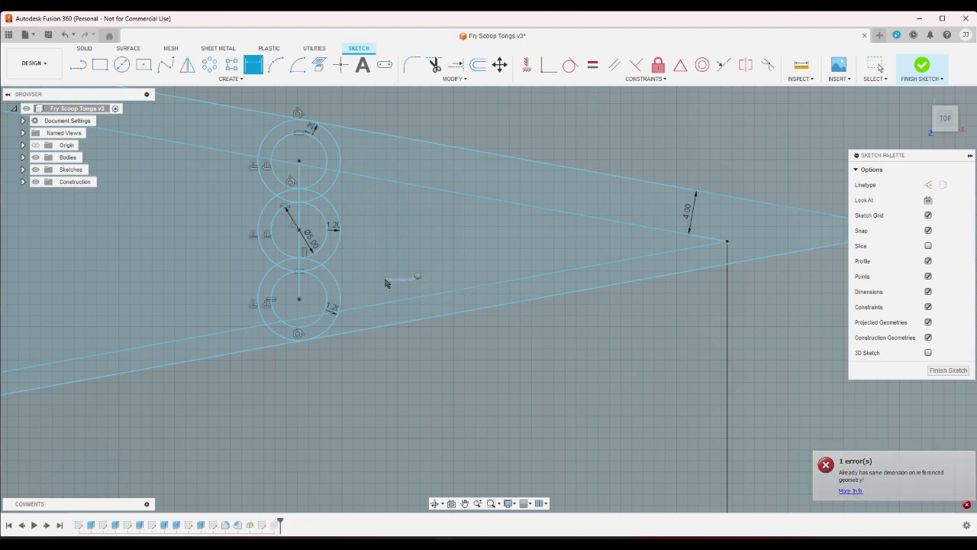
pyautogui.moveTo(387, 284); pyautogui.dragTo(385, 279, button='right')
pyautogui.click(385, 280)
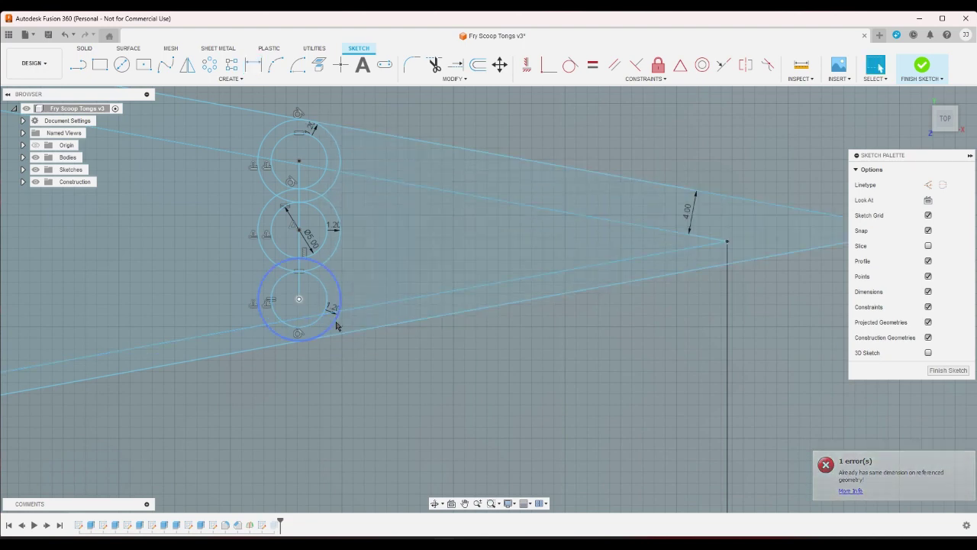
pyautogui.click(336, 326)
pyautogui.rightClick(336, 324)
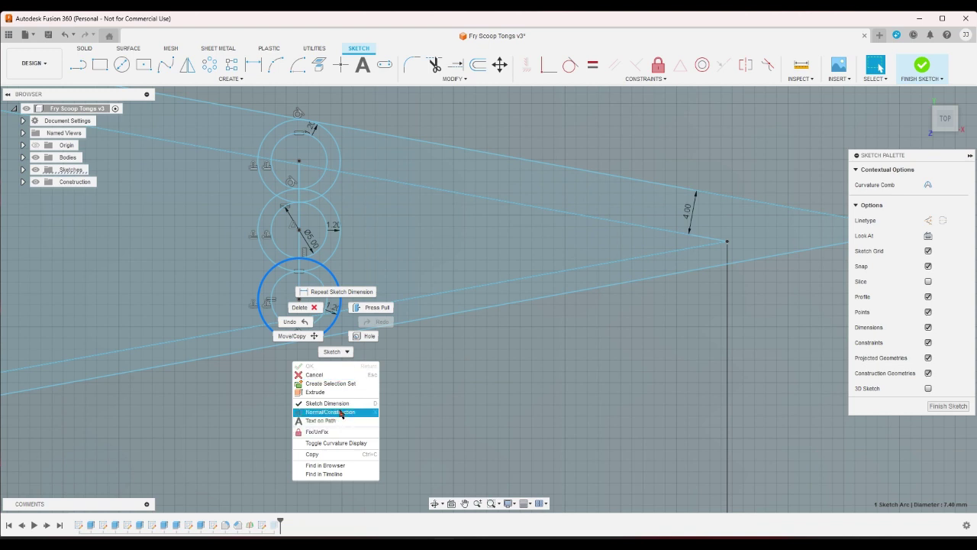
pyautogui.click(474, 391)
pyautogui.click(435, 348)
pyautogui.rightClick(301, 337)
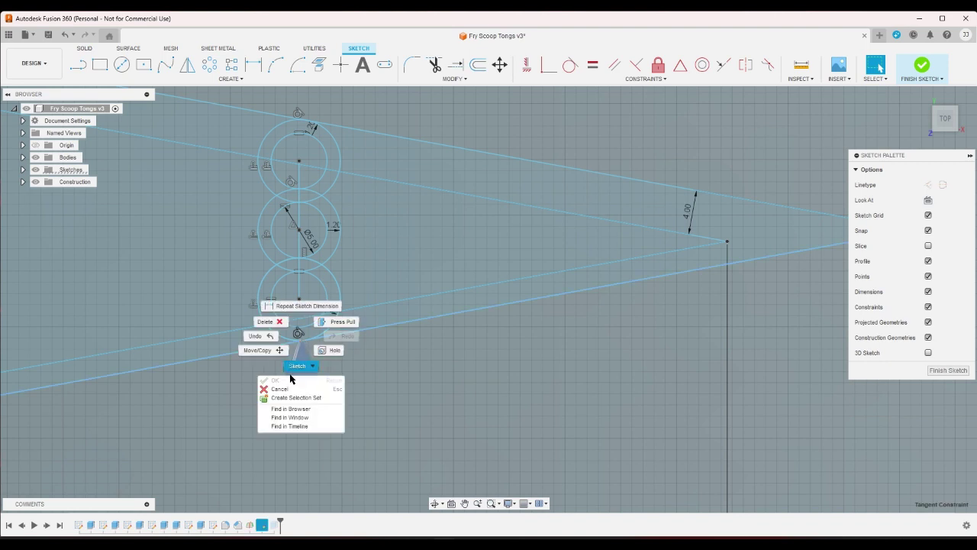
pyautogui.click(300, 389)
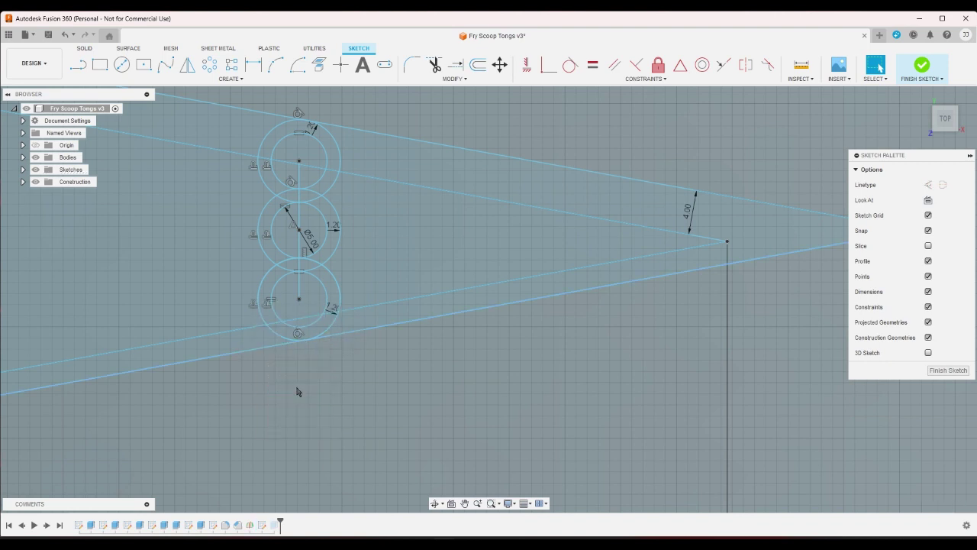
# Delete the tangent constraint between the lowest outer circle and the lower arm's outer line.
pyautogui.rightClick(301, 338)
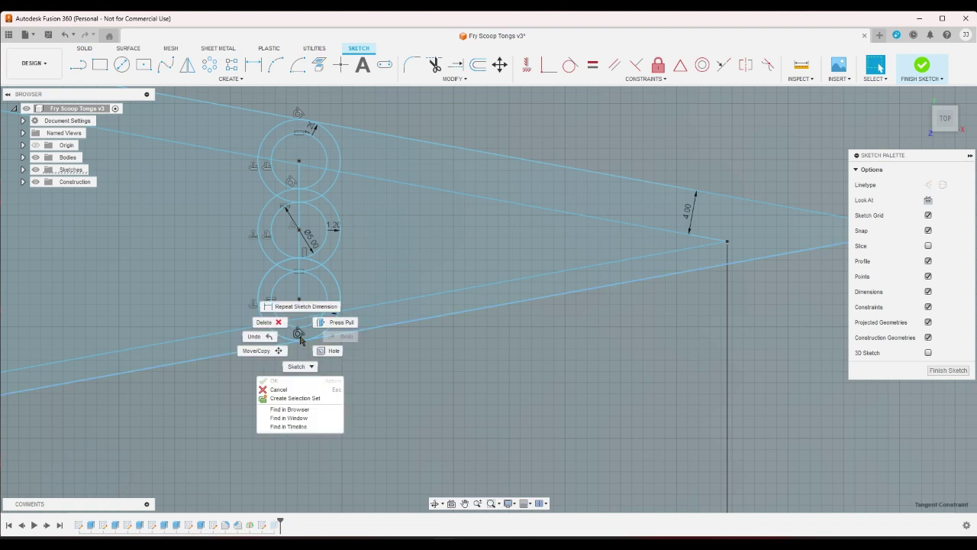
pyautogui.click(300, 340)
pyautogui.rightClick(301, 340)
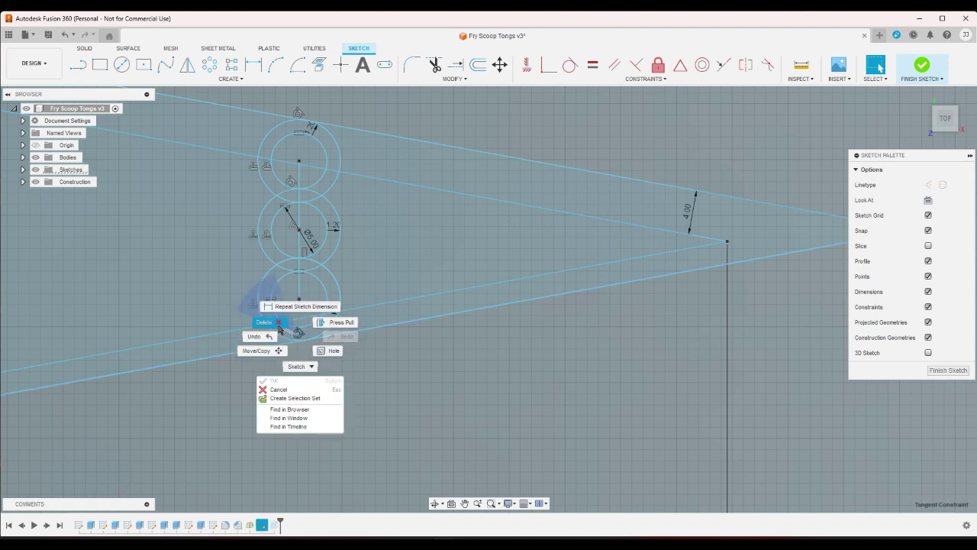
pyautogui.click(304, 382)
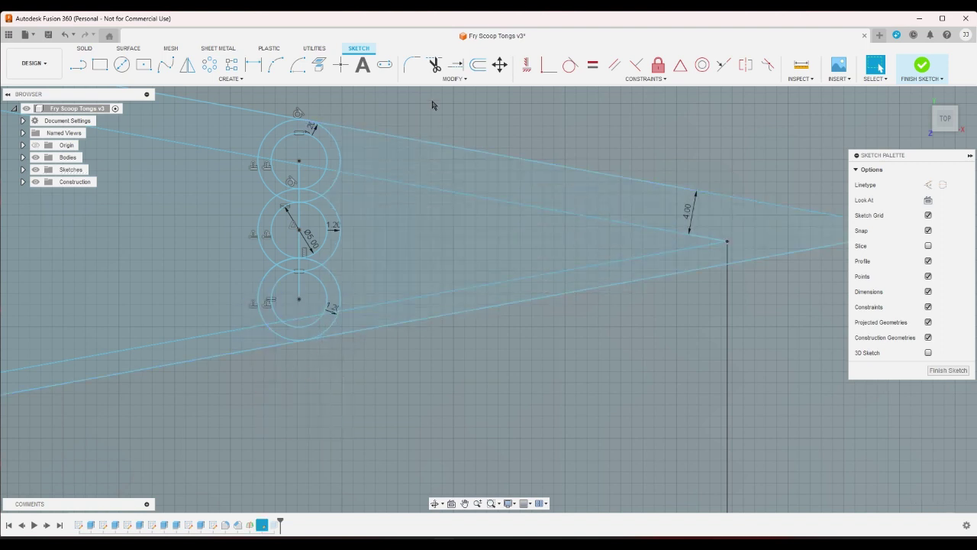
# Try again to dimension the distance between the lower arm's inner and outer lines.
pyautogui.click(254, 64)
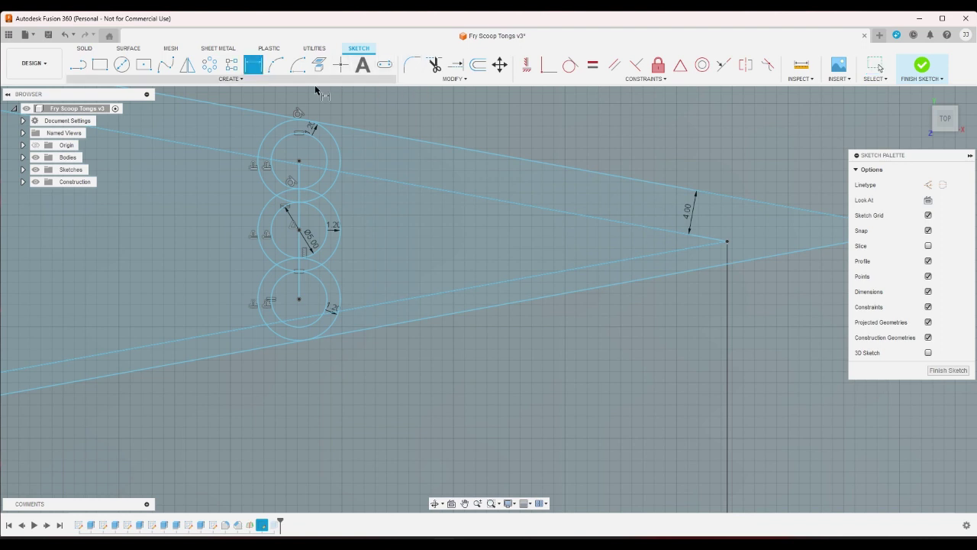
pyautogui.click(683, 250)
pyautogui.click(689, 269)
pyautogui.click(692, 264)
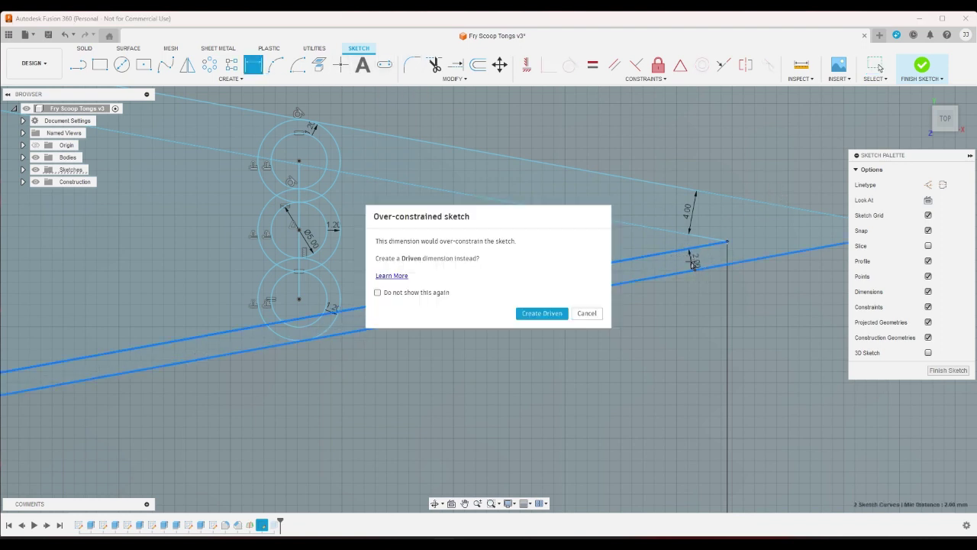
pyautogui.click(587, 313)
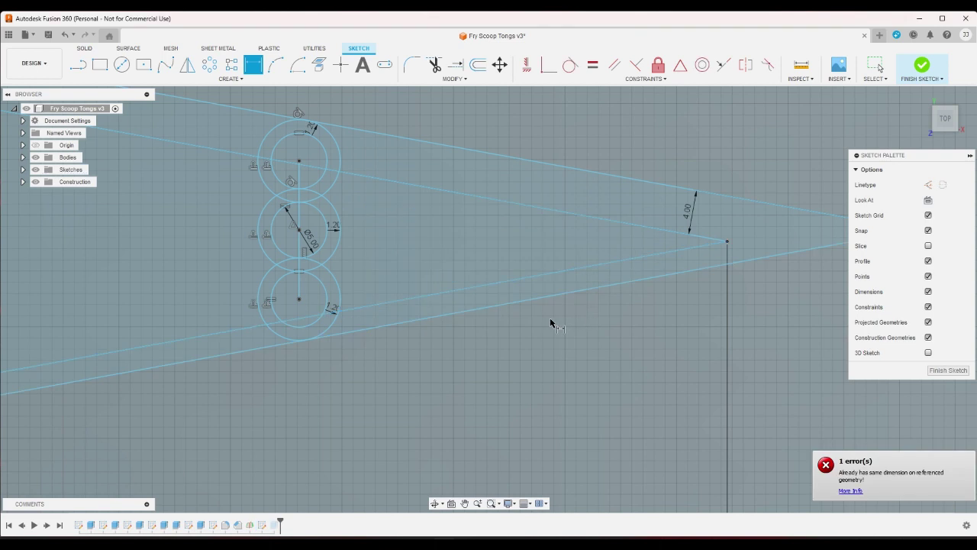
pyautogui.rightClick(365, 235)
pyautogui.click(329, 234)
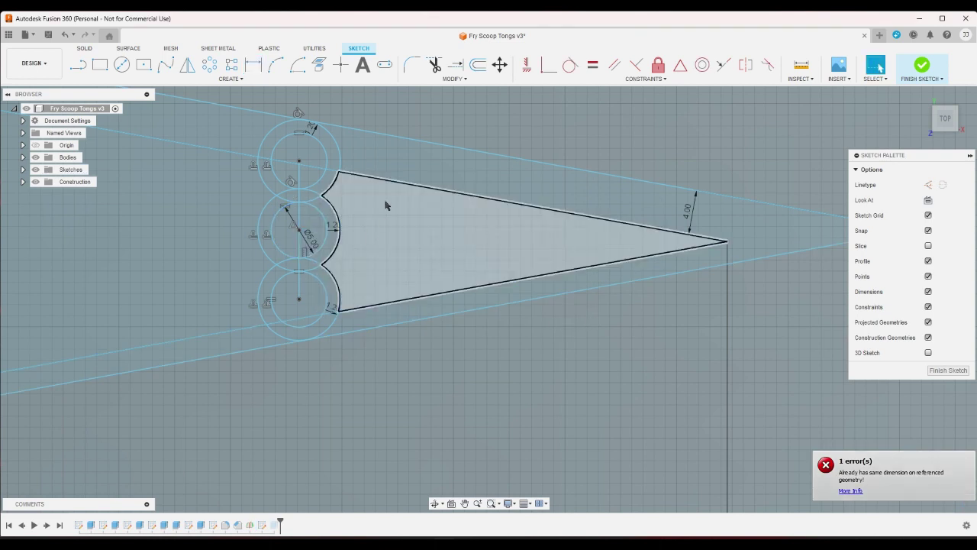
# Delete the tangent constraint between the uppermost outer circle and the upper arm's outer line, and shift the outline clear of the circles.
pyautogui.click(300, 114)
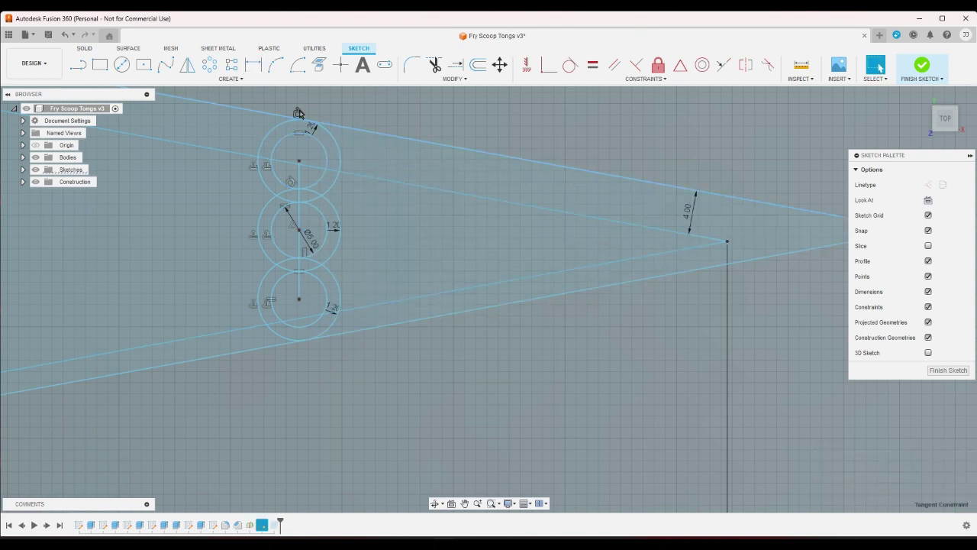
pyautogui.click(375, 221)
pyautogui.click(602, 378)
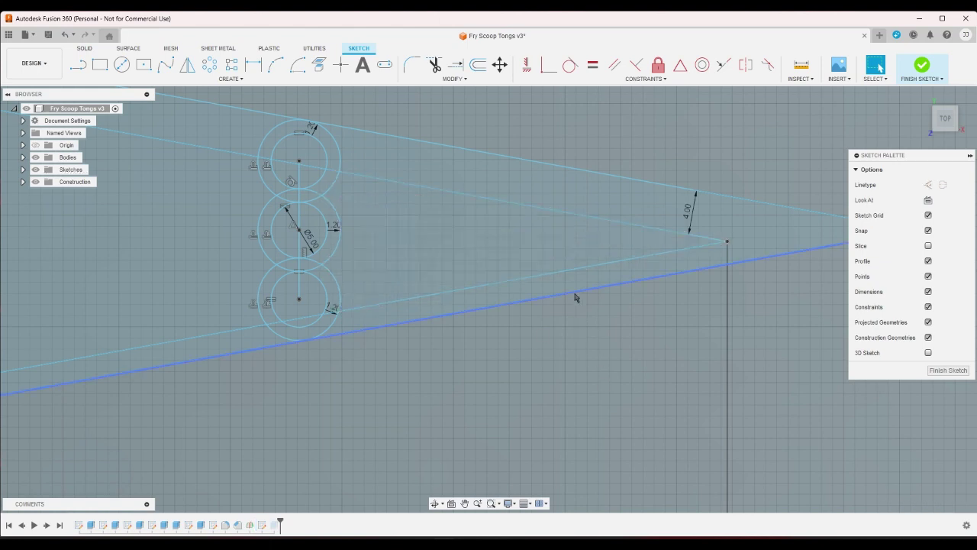
pyautogui.moveTo(576, 293)
pyautogui.mouseDown()
pyautogui.moveTo(582, 309)
pyautogui.moveTo(552, 321)
pyautogui.mouseUp()
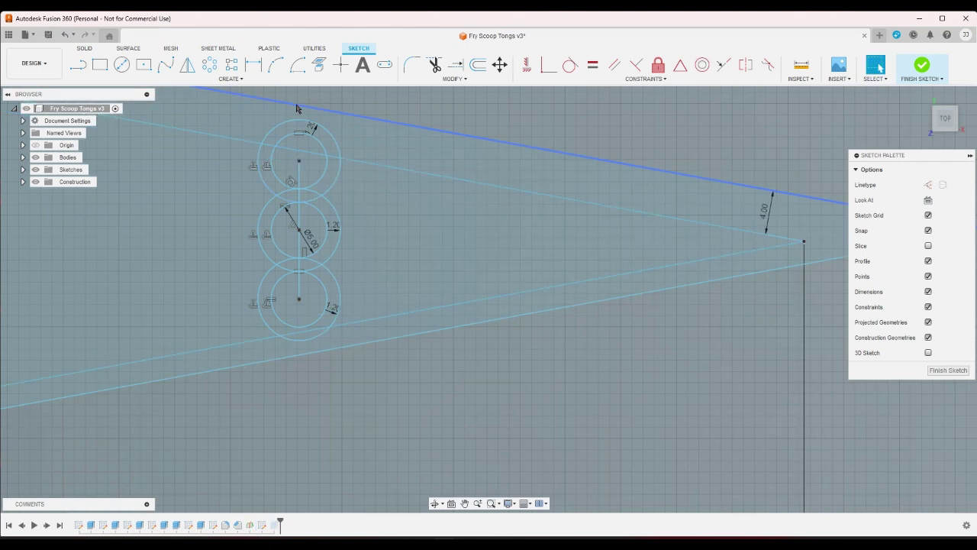
# Try once more to dimension the gap between the lower arm's two lines near the tip.
pyautogui.press('d')
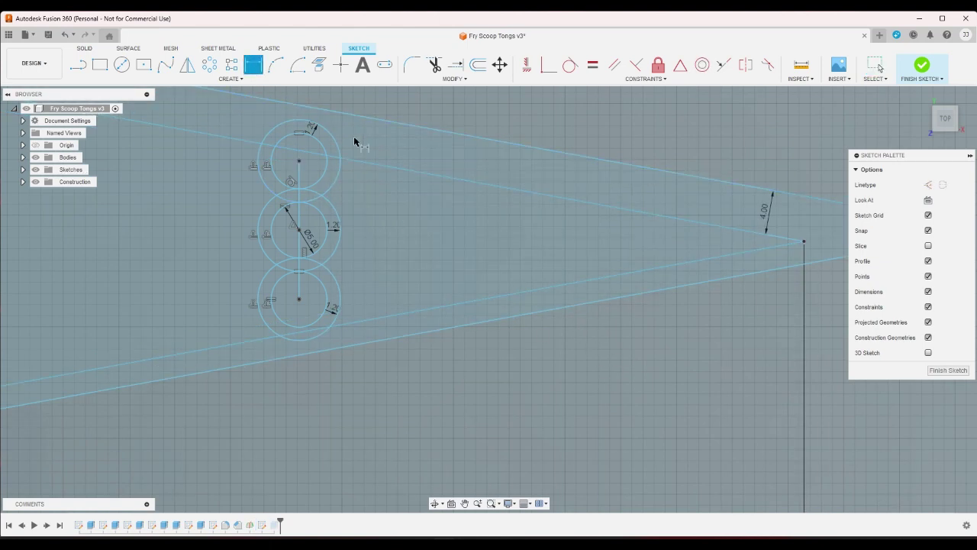
pyautogui.click(702, 284)
pyautogui.click(698, 262)
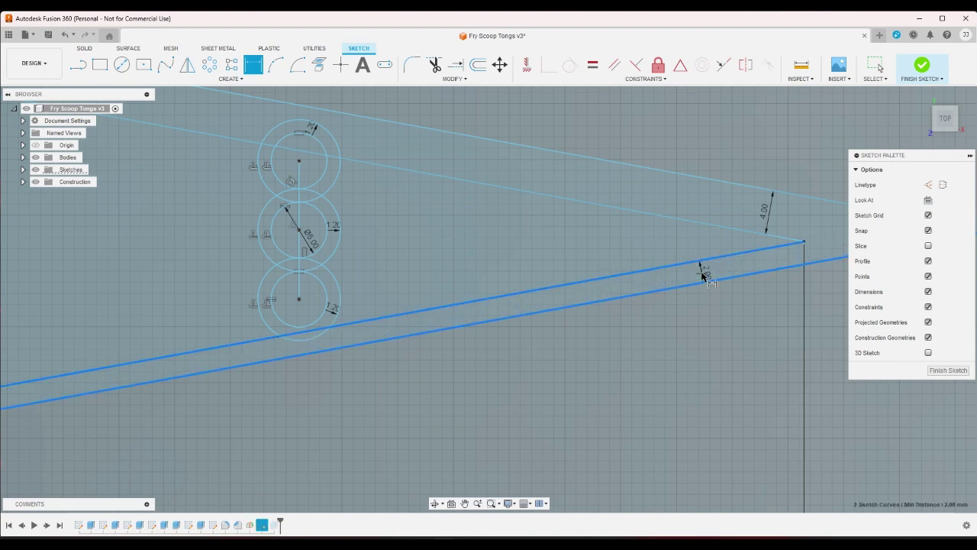
pyautogui.click(703, 268)
pyautogui.click(587, 314)
pyautogui.scroll(-2, 523, 398)
pyautogui.scroll(-3, 524, 396)
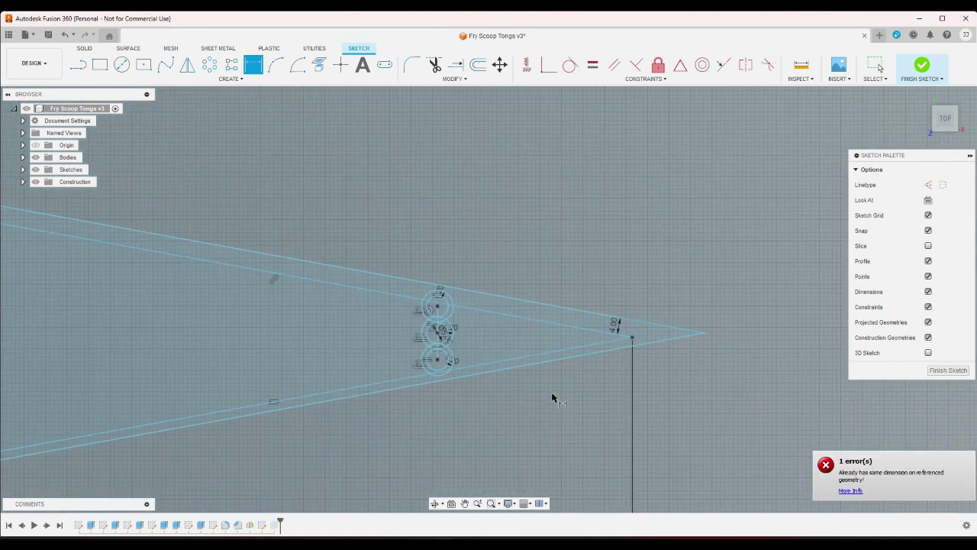
pyautogui.scroll(5, 453, 402)
pyautogui.scroll(1, 454, 402)
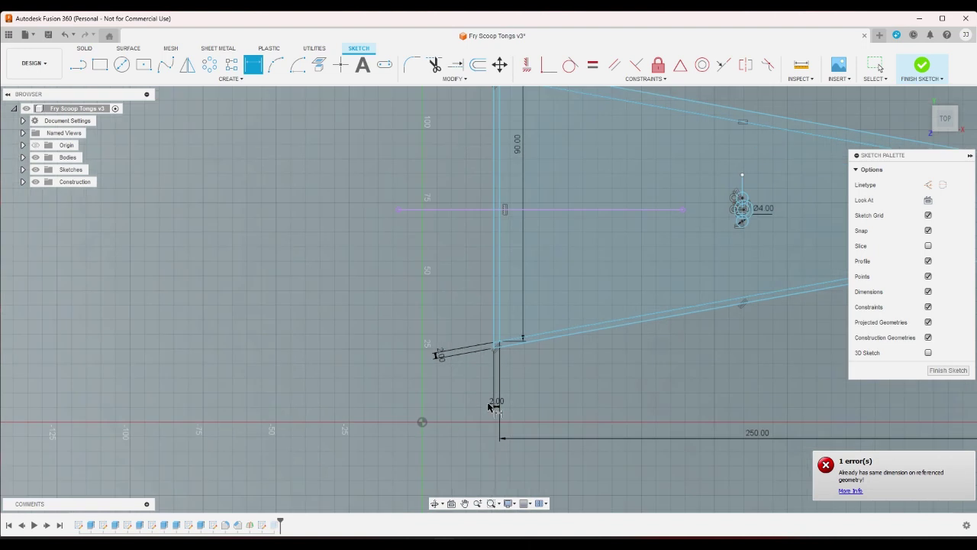
pyautogui.rightClick(532, 391)
pyautogui.click(502, 391)
# Set the thickness dimension of the outline's vertical base wall to 4 mm.
pyautogui.doubleClick(495, 406)
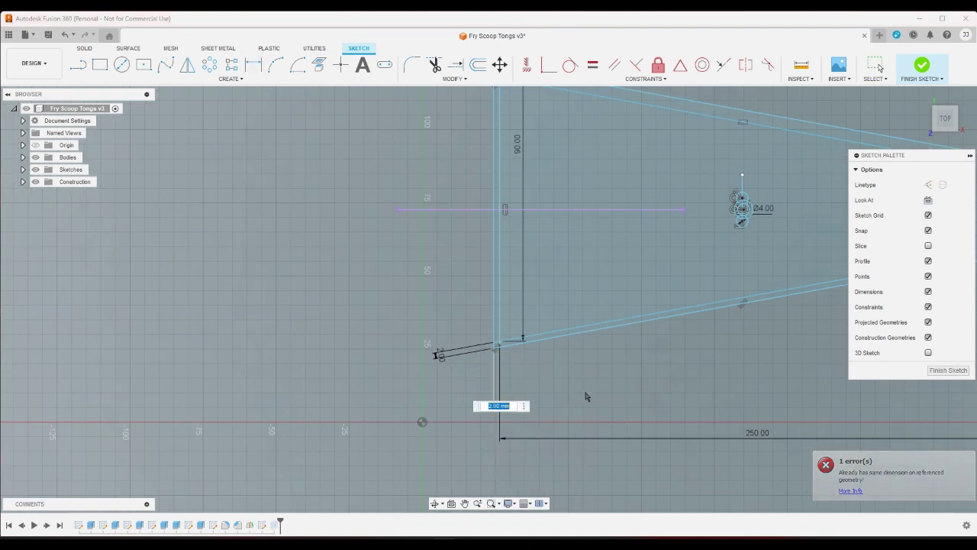
pyautogui.write('4')
pyautogui.press('Return')
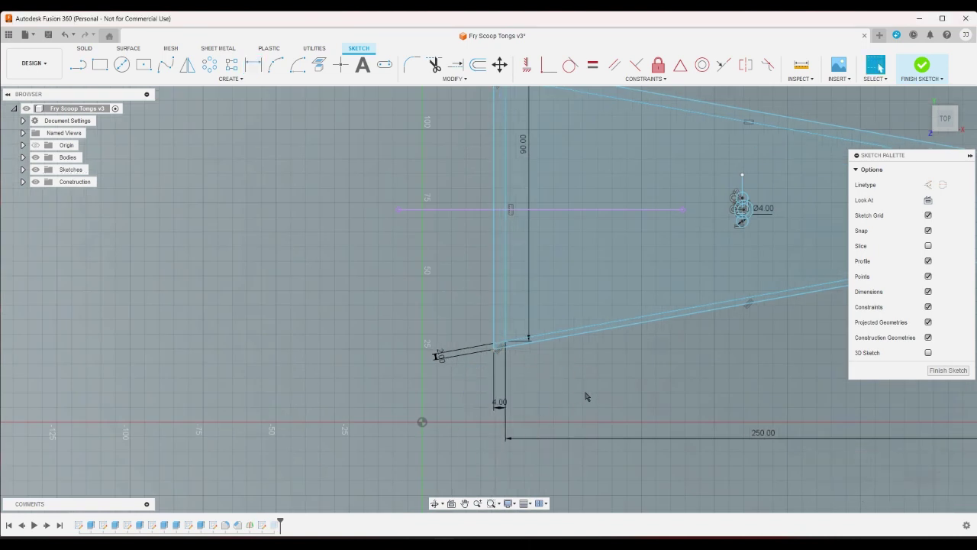
pyautogui.scroll(-2, 555, 408)
pyautogui.scroll(-3, 540, 392)
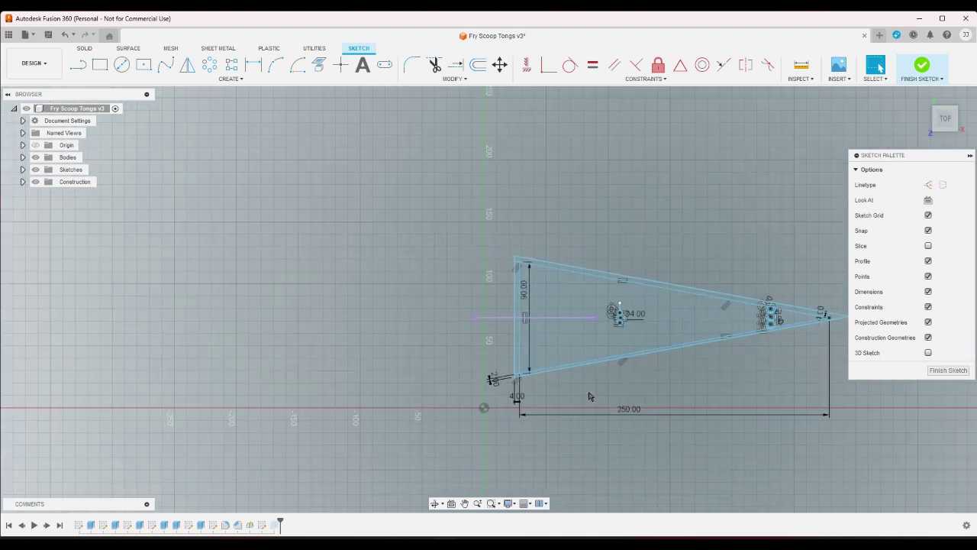
# Set the lower arm's thickness dimension at the base corner to 4 mm.
pyautogui.scroll(3, 809, 401)
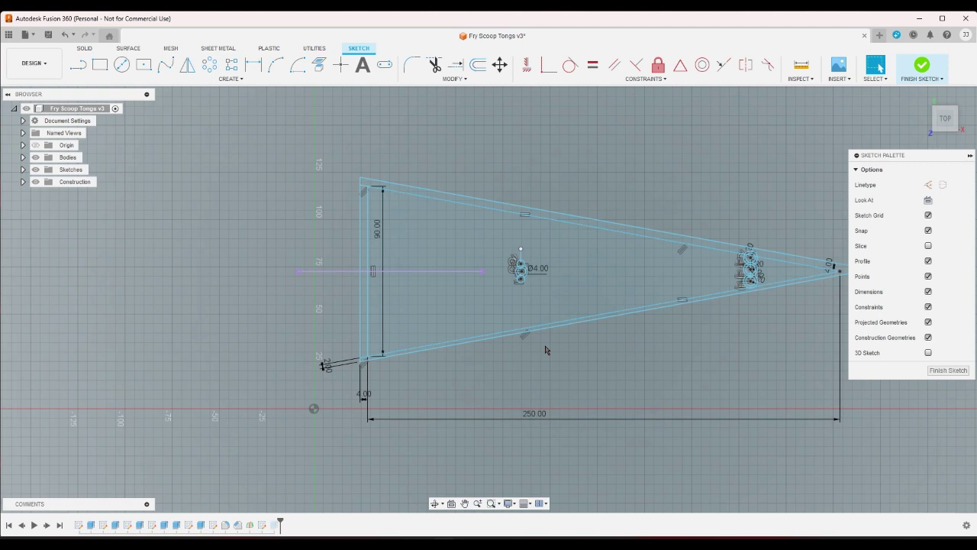
pyautogui.scroll(2, 357, 366)
pyautogui.doubleClick(326, 366)
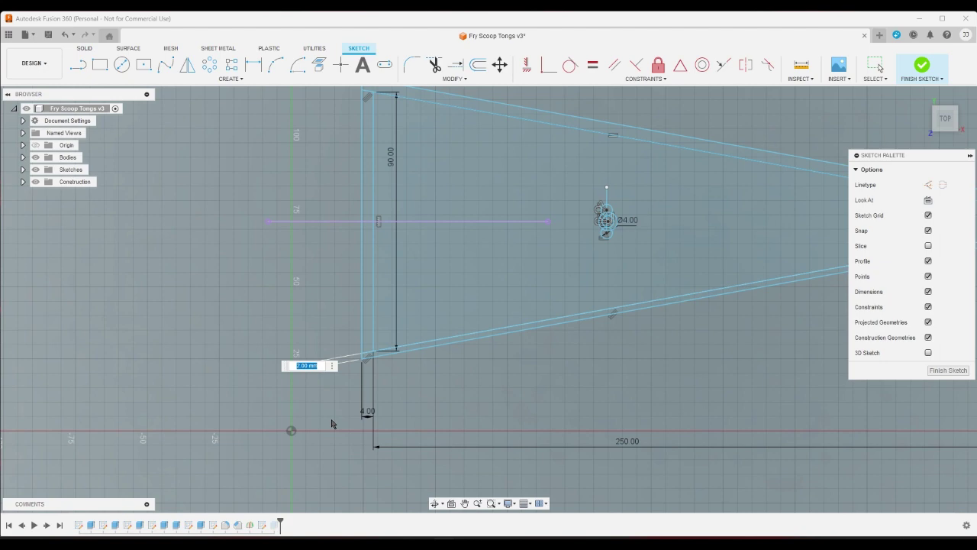
pyautogui.write('4')
pyautogui.press('Return')
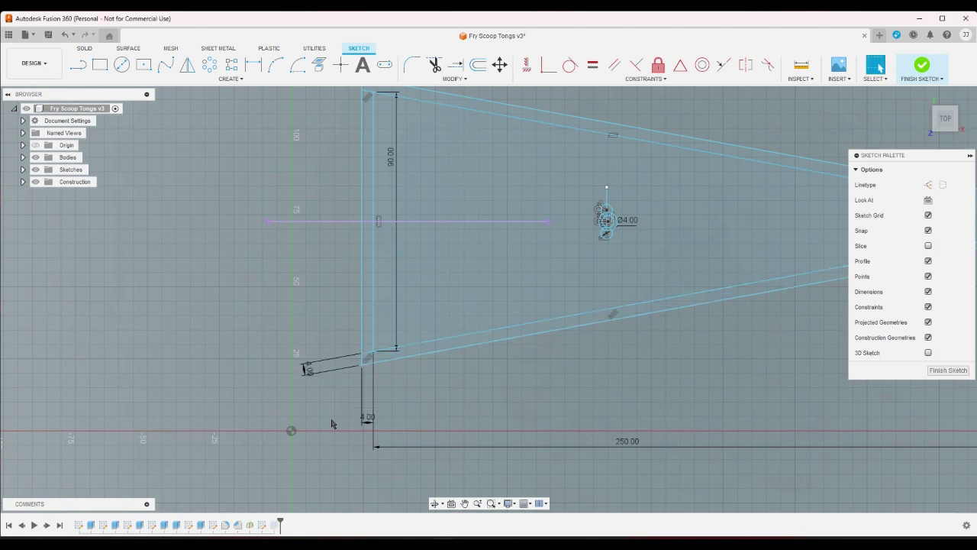
# Move the chain of three double circles near the tip a little toward the base, between the two arms.
pyautogui.scroll(-4, 332, 429)
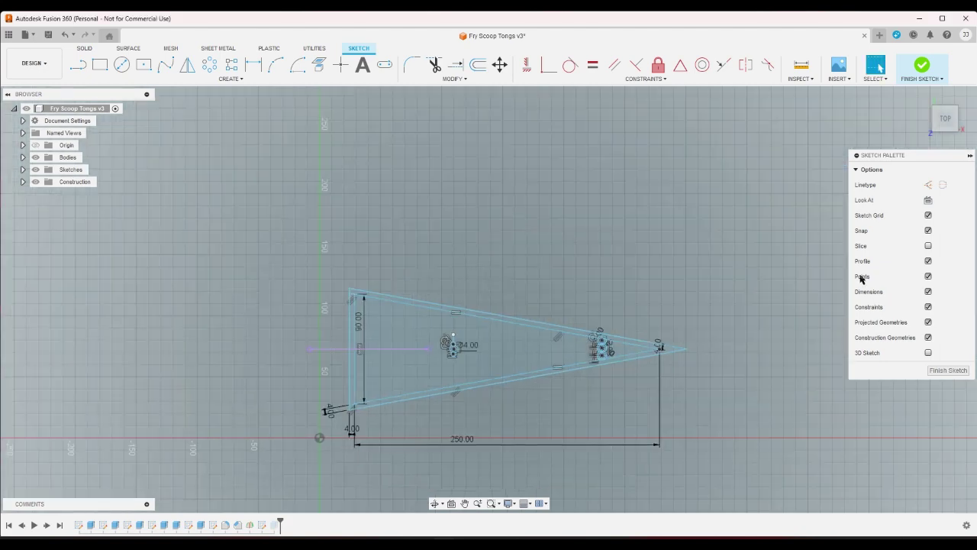
pyautogui.scroll(4, 646, 360)
pyautogui.scroll(1, 644, 382)
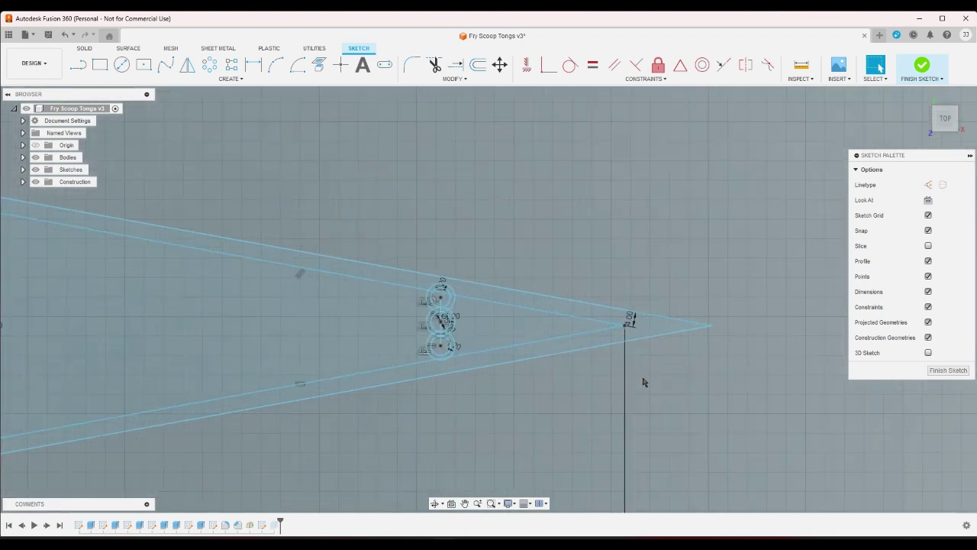
pyautogui.scroll(-3, 790, 200)
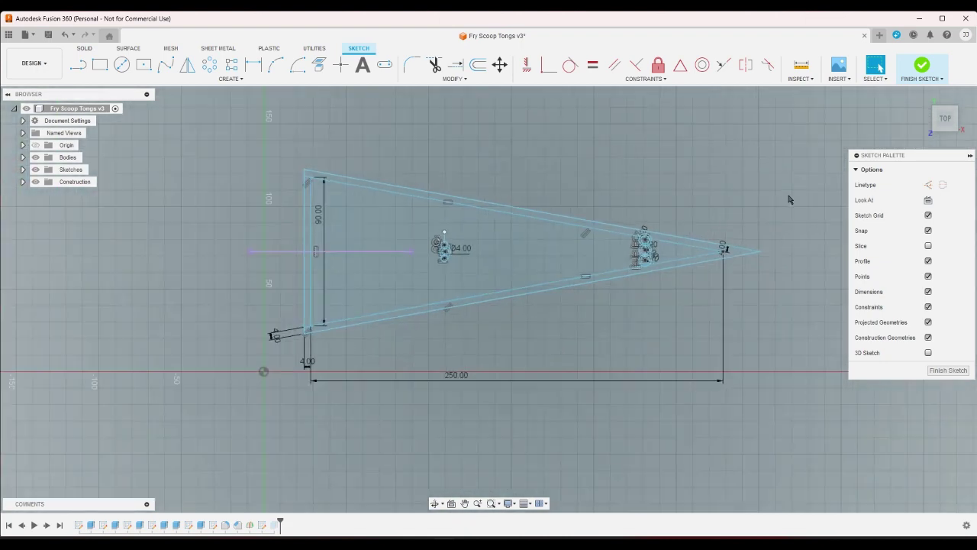
pyautogui.scroll(2, 625, 206)
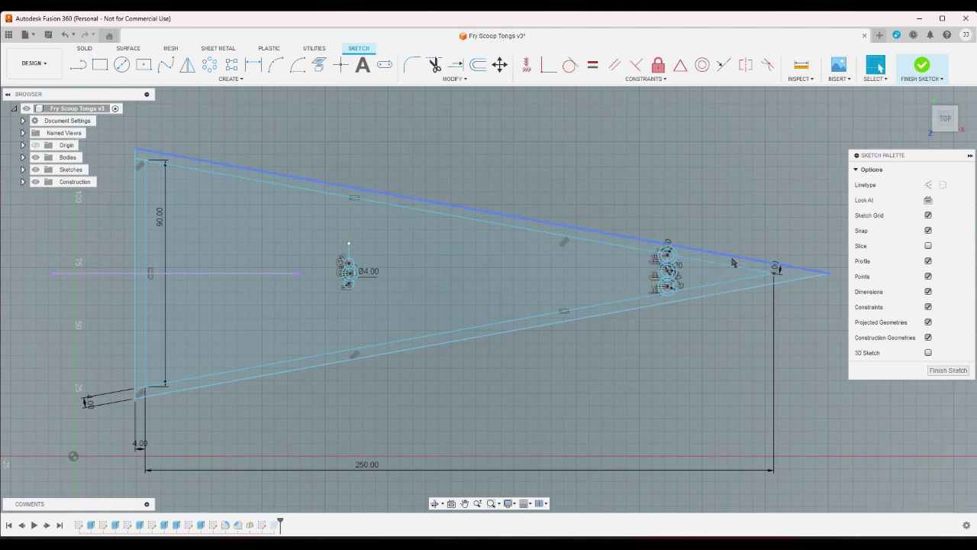
pyautogui.scroll(3, 722, 272)
pyautogui.scroll(3, 723, 272)
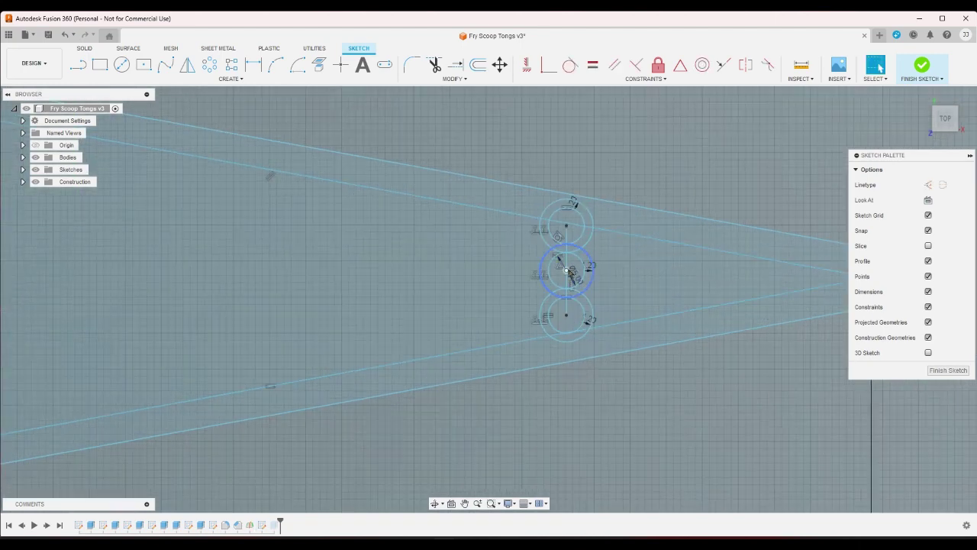
pyautogui.moveTo(568, 271)
pyautogui.mouseDown()
pyautogui.moveTo(638, 279)
pyautogui.moveTo(501, 283)
pyautogui.mouseUp()
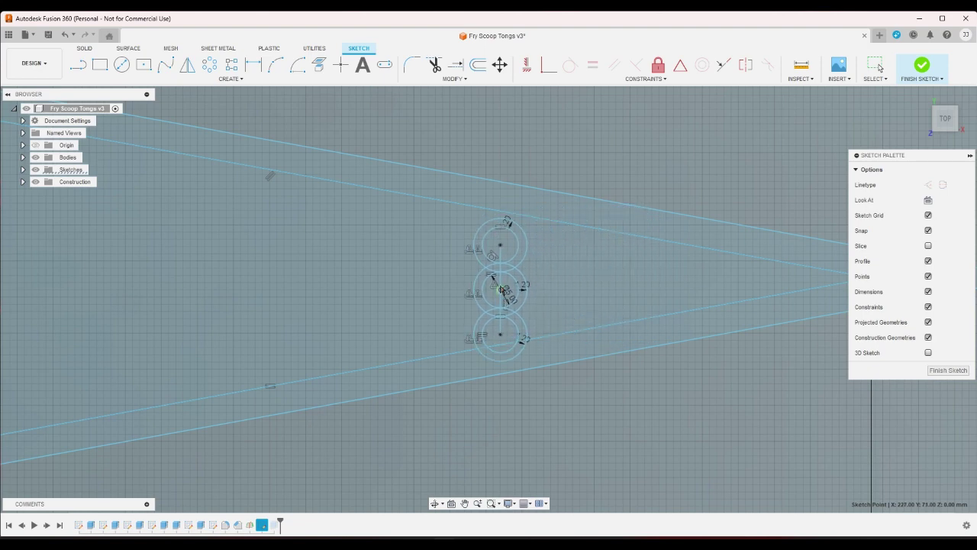
pyautogui.scroll(-2, 640, 380)
pyautogui.scroll(-2, 649, 374)
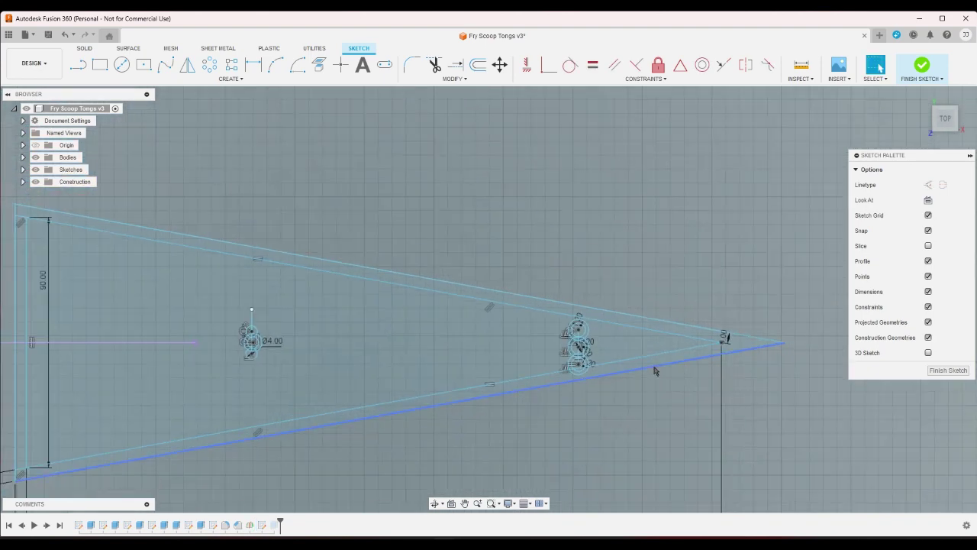
# Make the middle circle's centre coincident with the projected horizontal centreline, and slide the three-circle chain along it toward the tip.
pyautogui.click(549, 64)
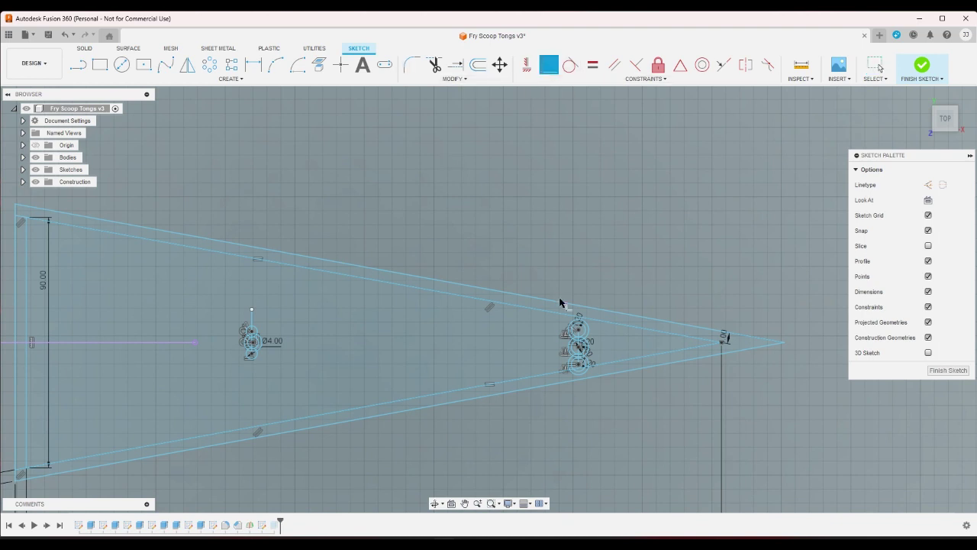
pyautogui.click(581, 349)
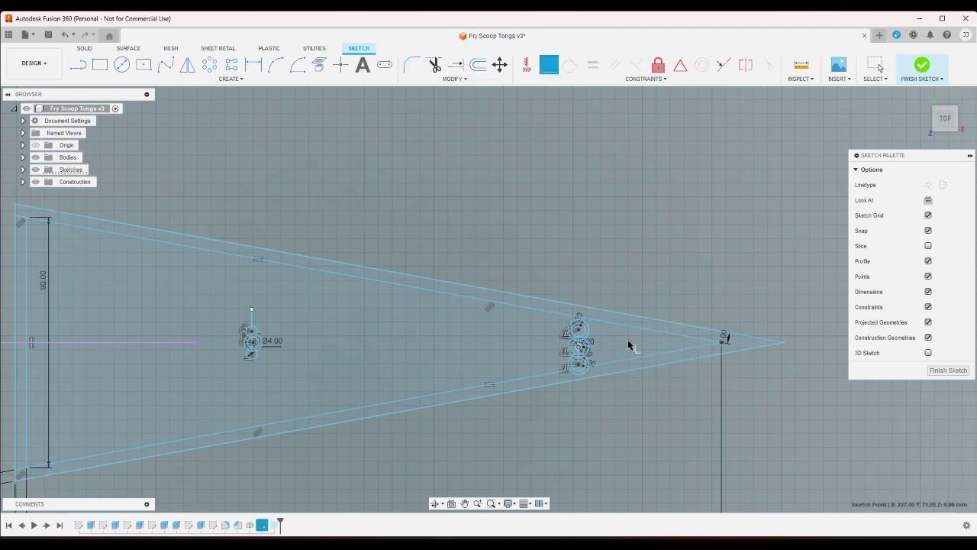
pyautogui.click(177, 343)
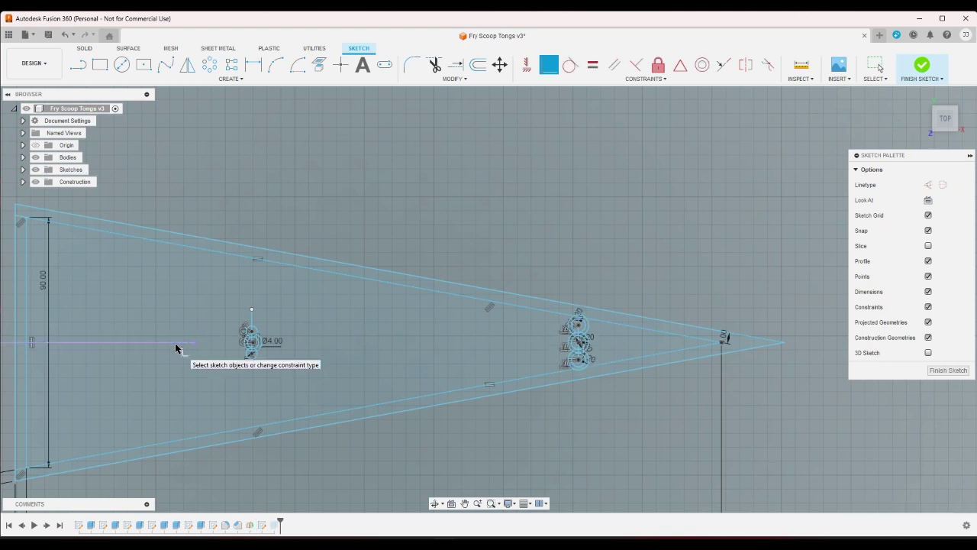
pyautogui.rightClick(505, 142)
pyautogui.click(464, 137)
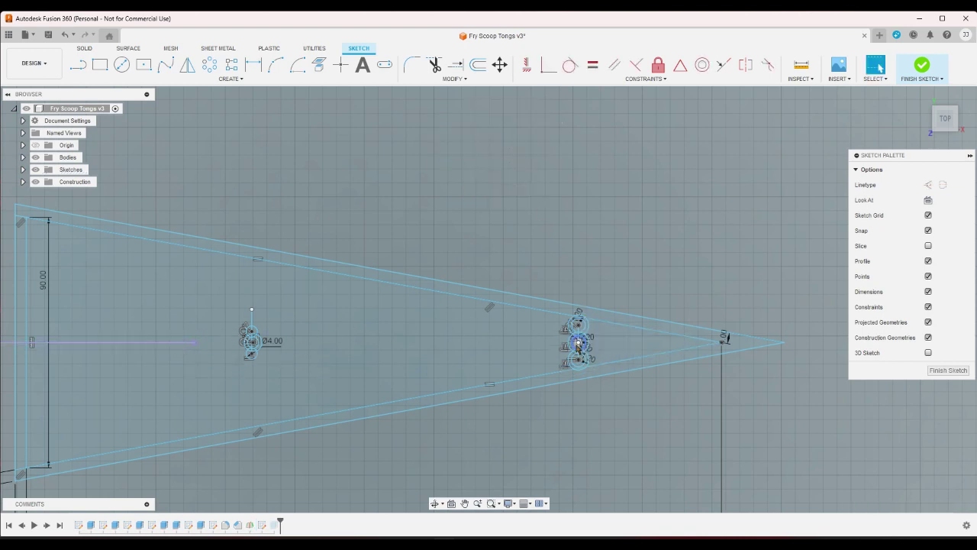
pyautogui.click(579, 343)
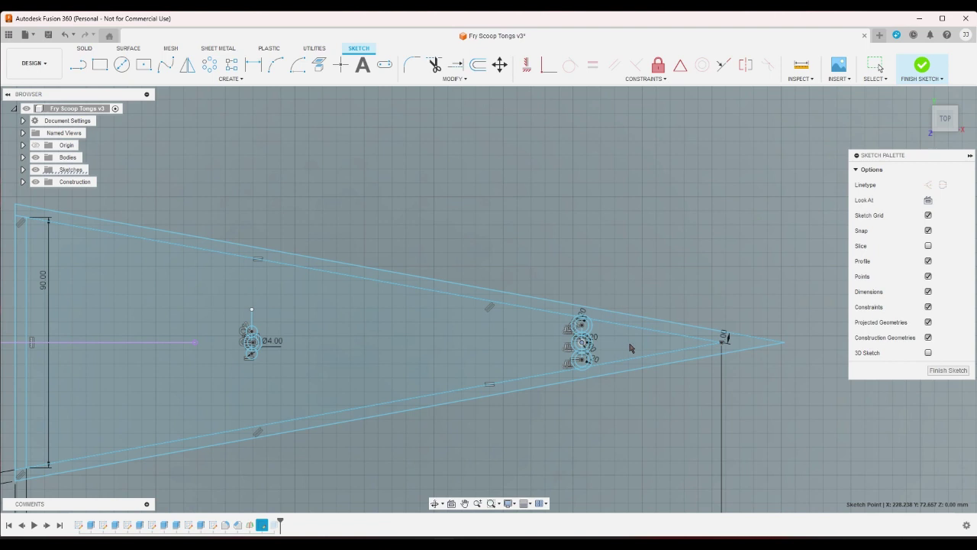
pyautogui.moveTo(582, 344)
pyautogui.mouseDown()
pyautogui.moveTo(627, 347)
pyautogui.moveTo(625, 336)
pyautogui.mouseUp()
# Set the offset between the uppermost inner and outer circles to 1.6 mm.
pyautogui.scroll(3, 657, 321)
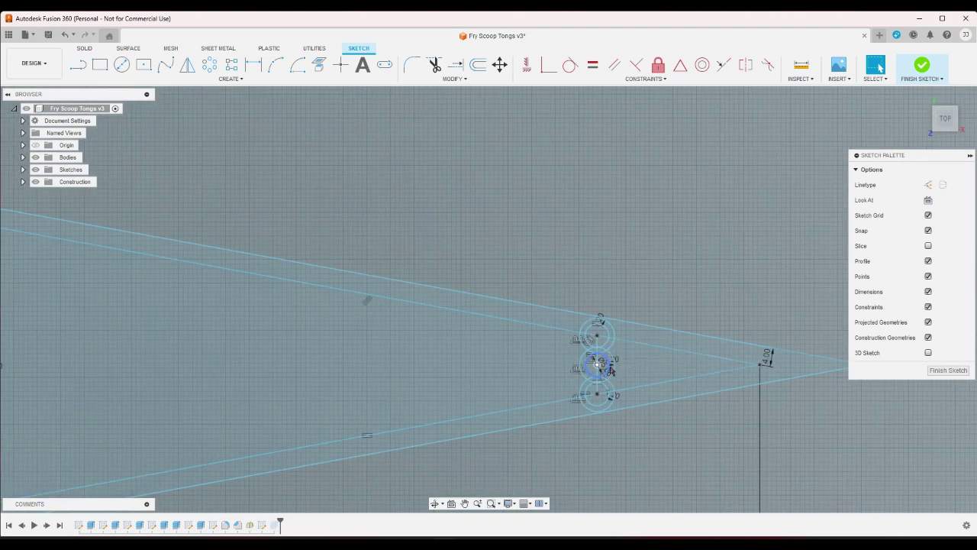
pyautogui.scroll(4, 613, 335)
pyautogui.doubleClick(585, 300)
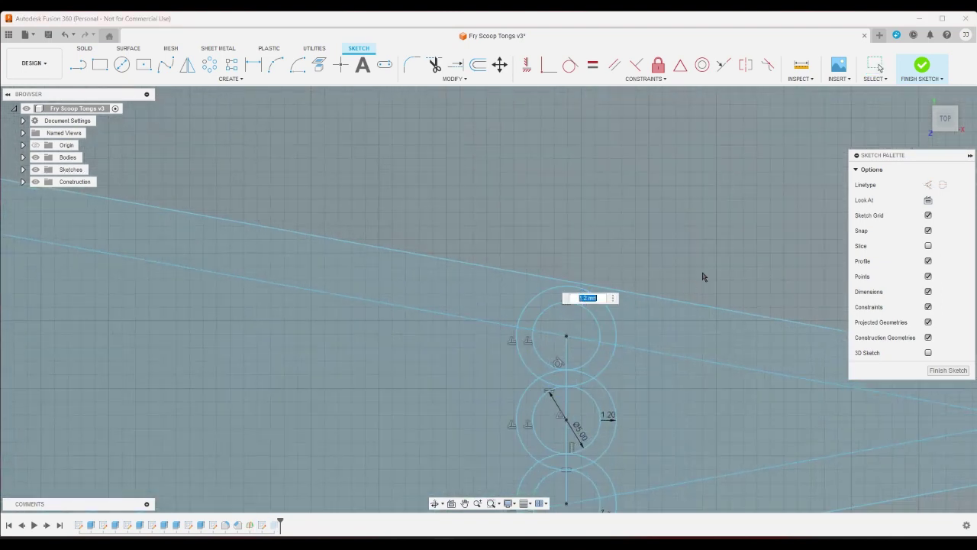
pyautogui.press('Return')
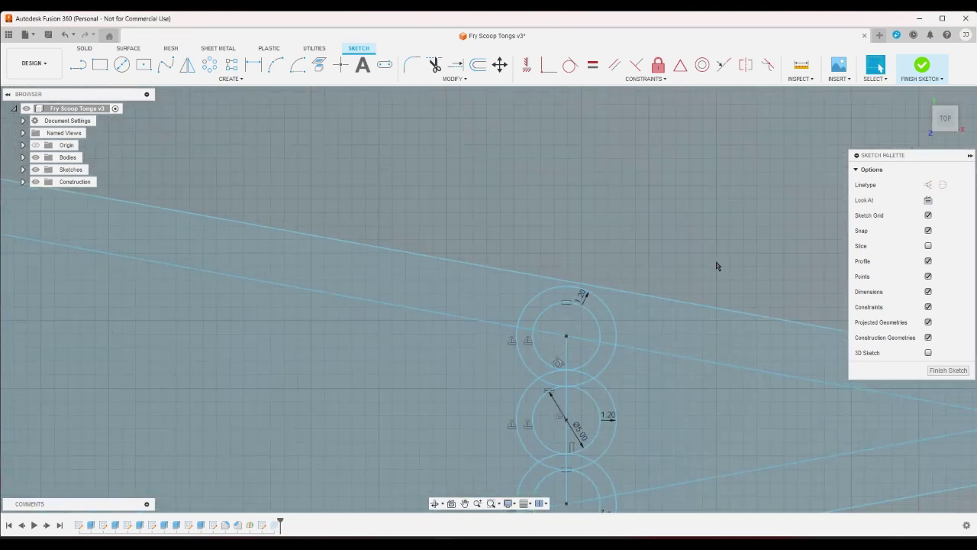
pyautogui.doubleClick(583, 302)
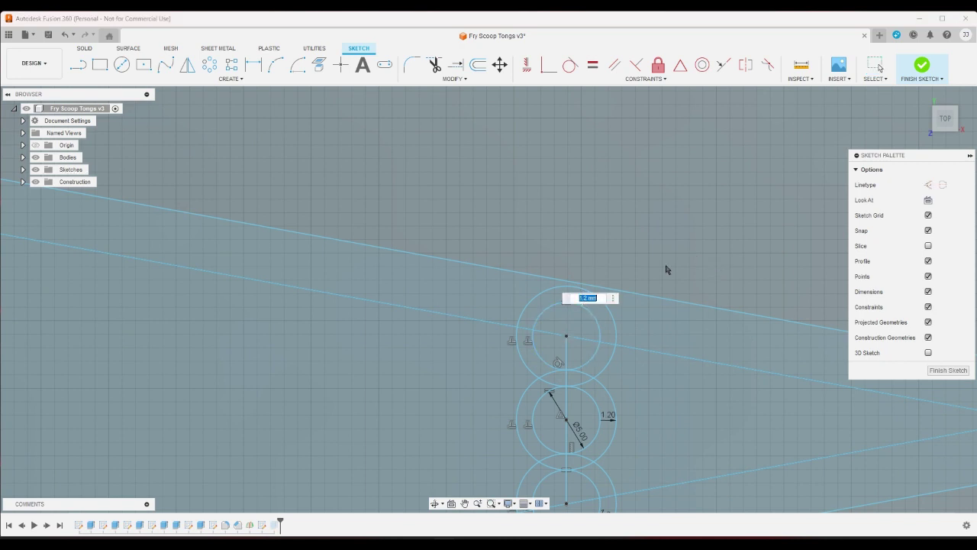
pyautogui.write('1.6')
pyautogui.press('Return')
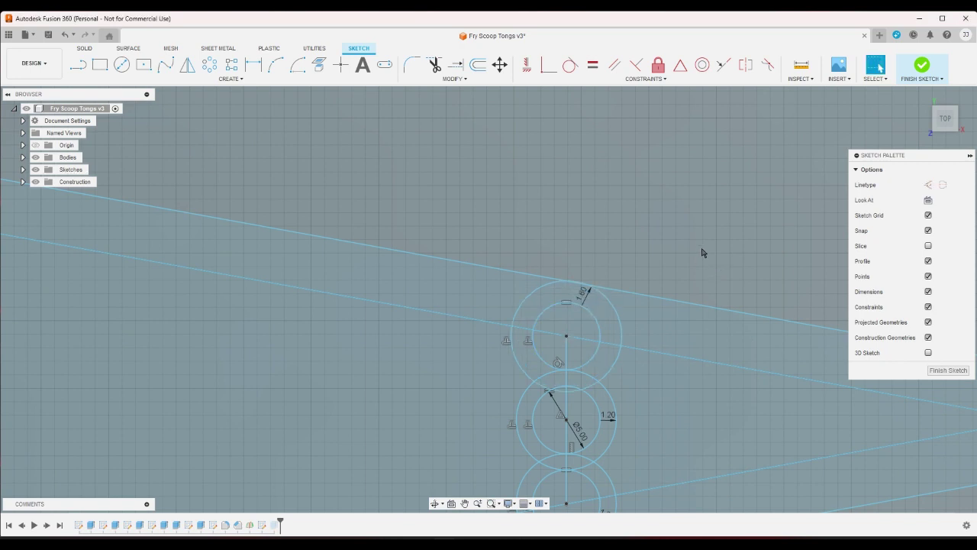
# Set the offsets between the inner and outer circles of the middle and lowest pairs to 1.6 mm.
pyautogui.doubleClick(604, 421)
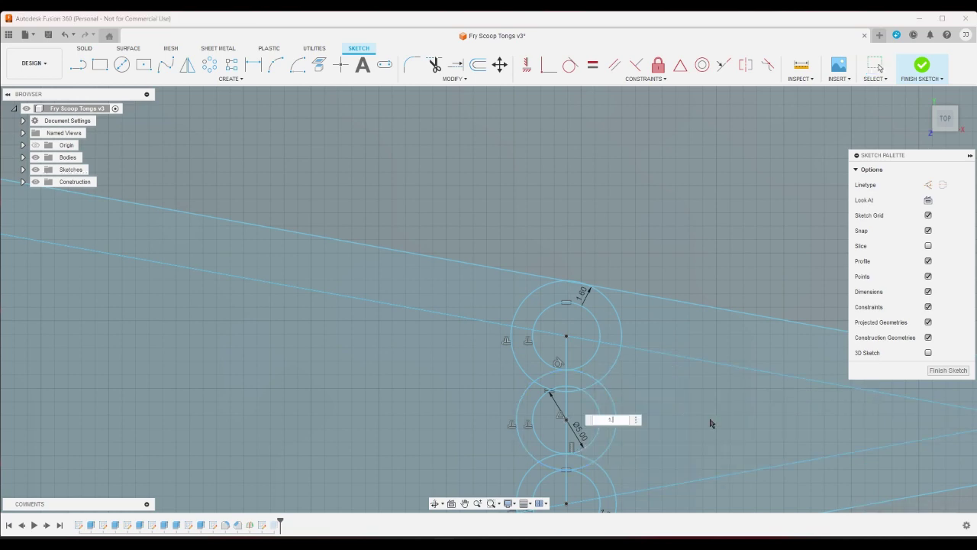
pyautogui.press('Return')
pyautogui.scroll(-4, 711, 424)
pyautogui.scroll(6, 664, 481)
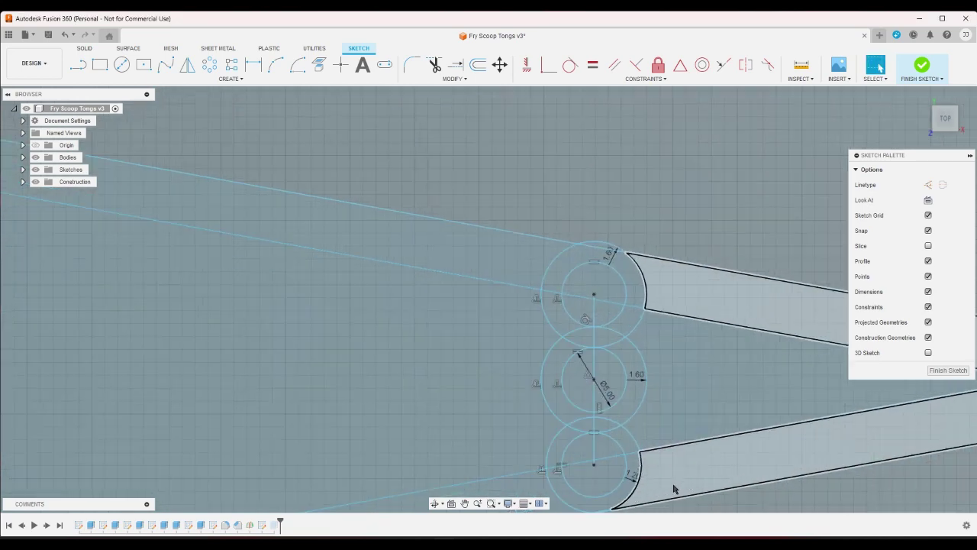
pyautogui.doubleClick(617, 467)
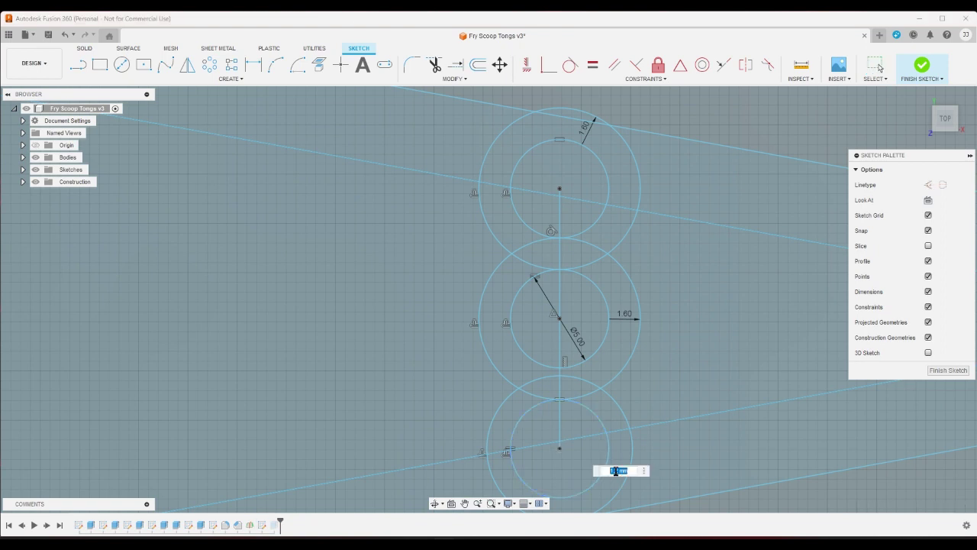
pyautogui.write('1.6')
pyautogui.press('Return')
# Apply a tangent constraint between the uppermost outer circle and the outer edge line of the upper arm.
pyautogui.scroll(-3, 615, 469)
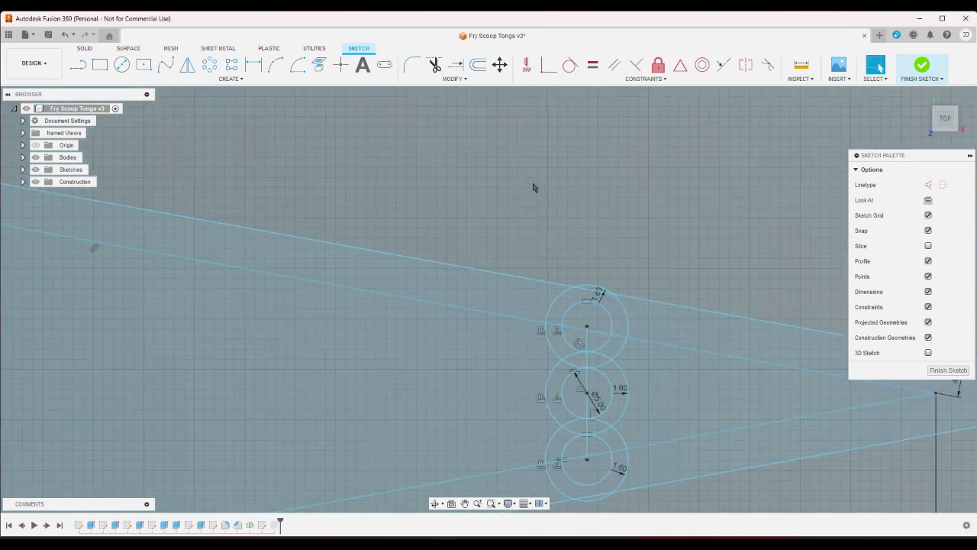
pyautogui.click(571, 64)
pyautogui.click(630, 314)
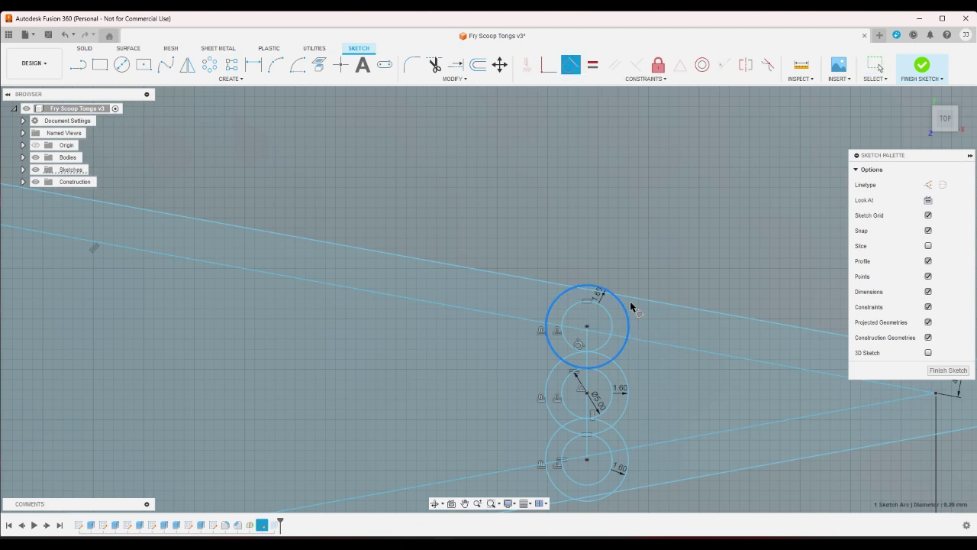
pyautogui.click(631, 304)
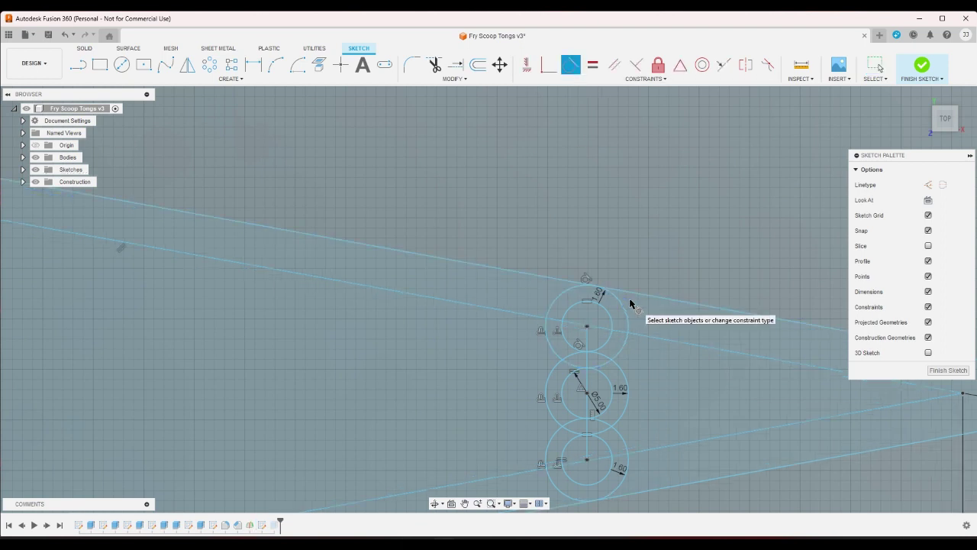
# Try to make the lowest outer circle tangent to the outer edge line of the lower arm.
pyautogui.click(621, 473)
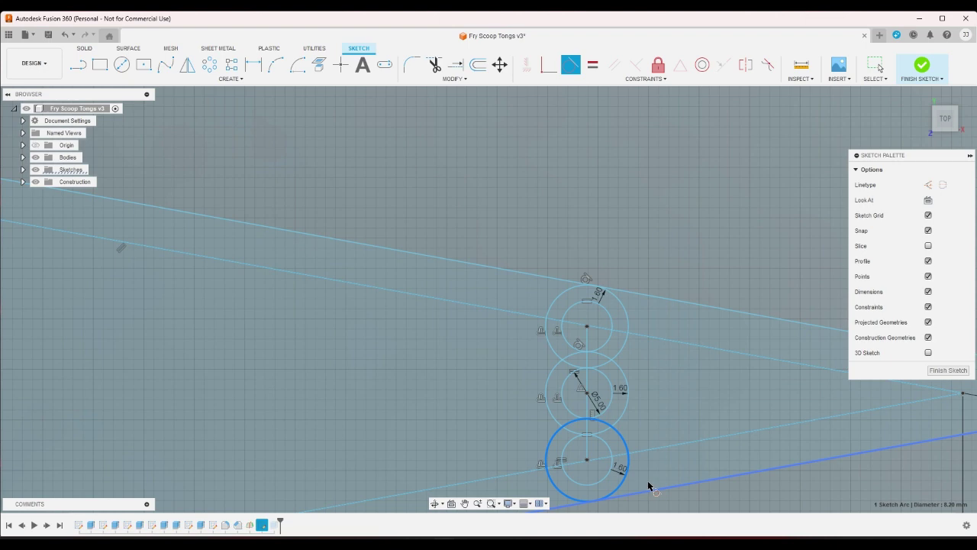
pyautogui.click(648, 485)
pyautogui.rightClick(655, 412)
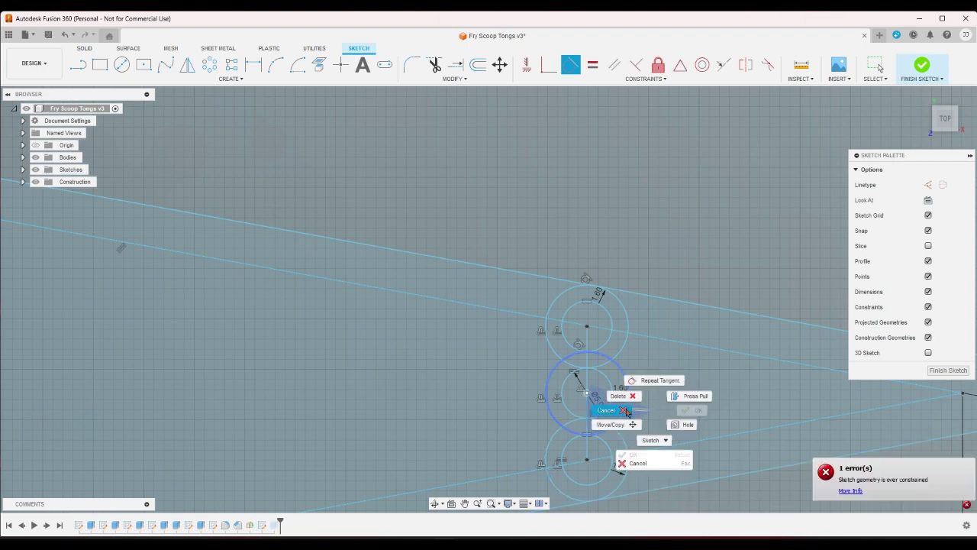
pyautogui.click(626, 411)
# Finish editing the tongs' outline sketch.
pyautogui.scroll(-5, 711, 235)
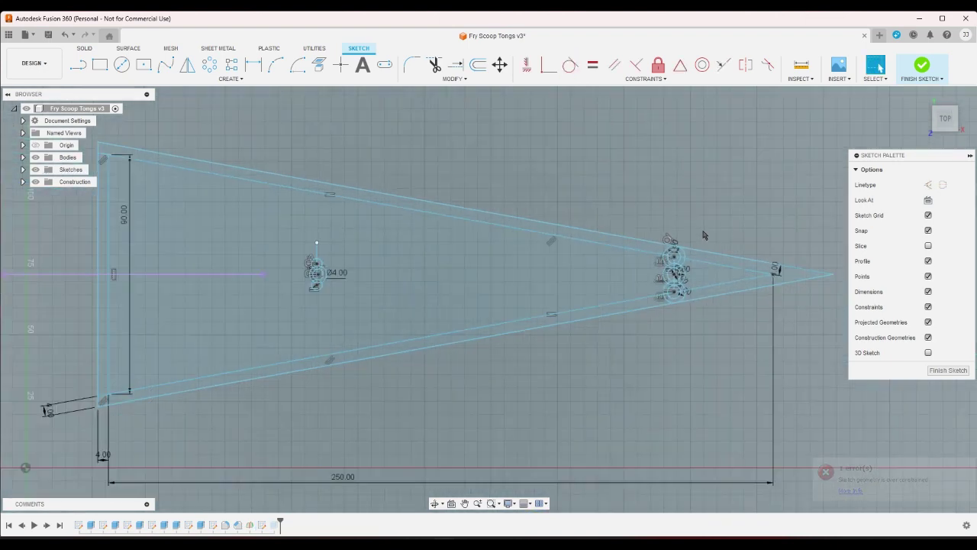
pyautogui.scroll(-2, 704, 235)
pyautogui.click(922, 64)
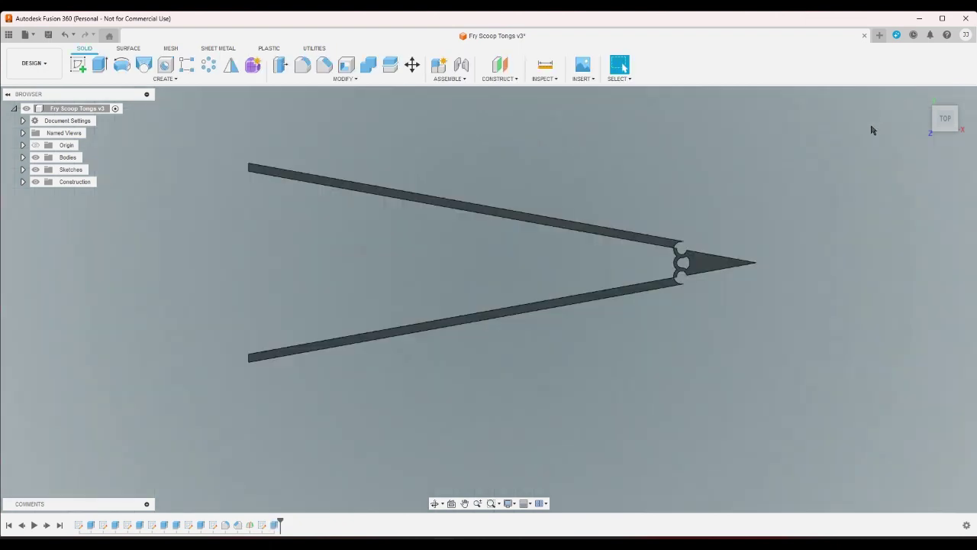
# Edit the 20 mm extrusion's profiles, adding the tip-side ring segments of the uppermost and lowest circles and removing their base-side segments.
pyautogui.click(925, 103)
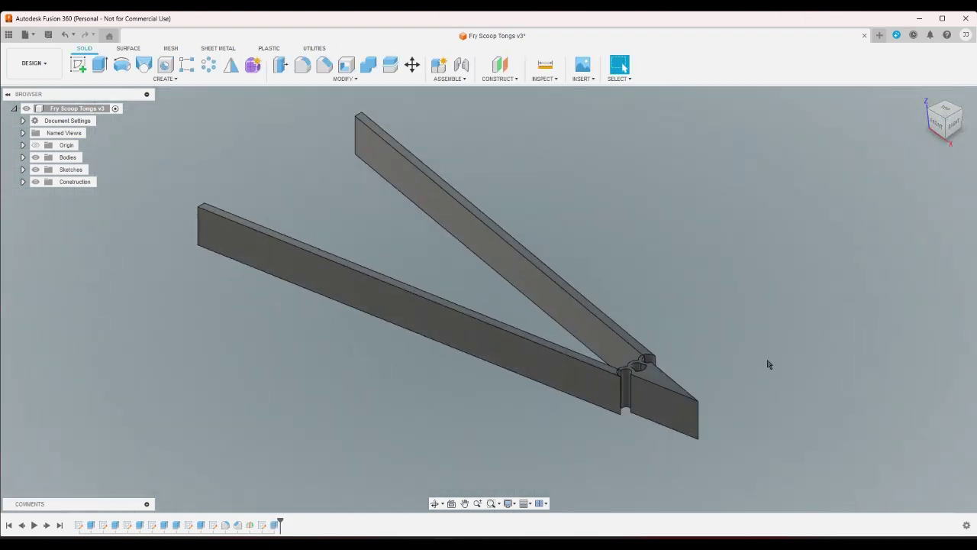
pyautogui.doubleClick(275, 524)
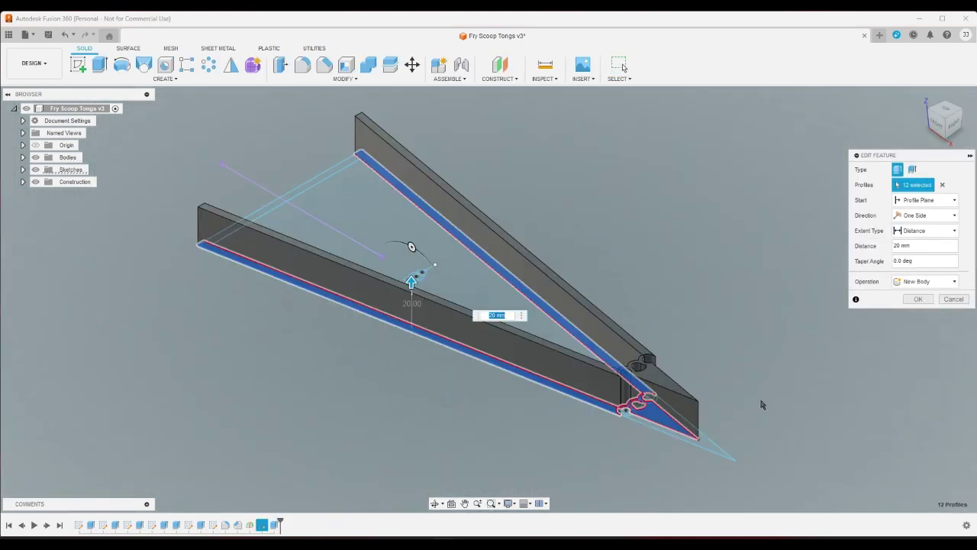
pyautogui.click(944, 109)
pyautogui.scroll(5, 736, 284)
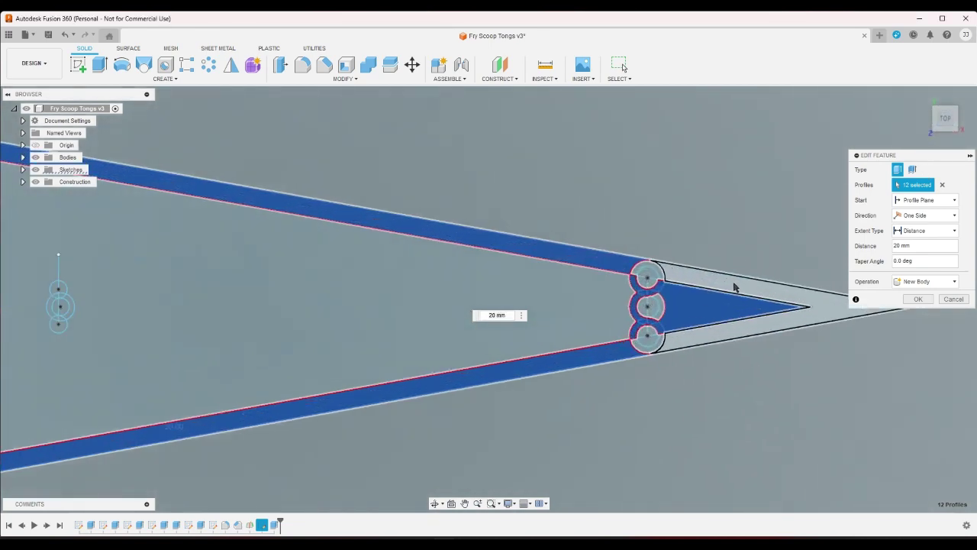
pyautogui.click(659, 268)
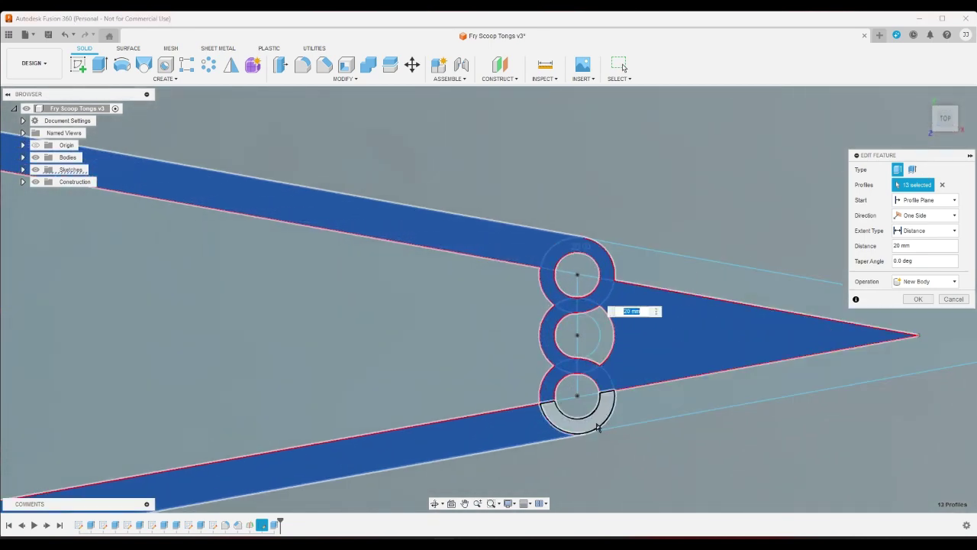
pyautogui.click(563, 394)
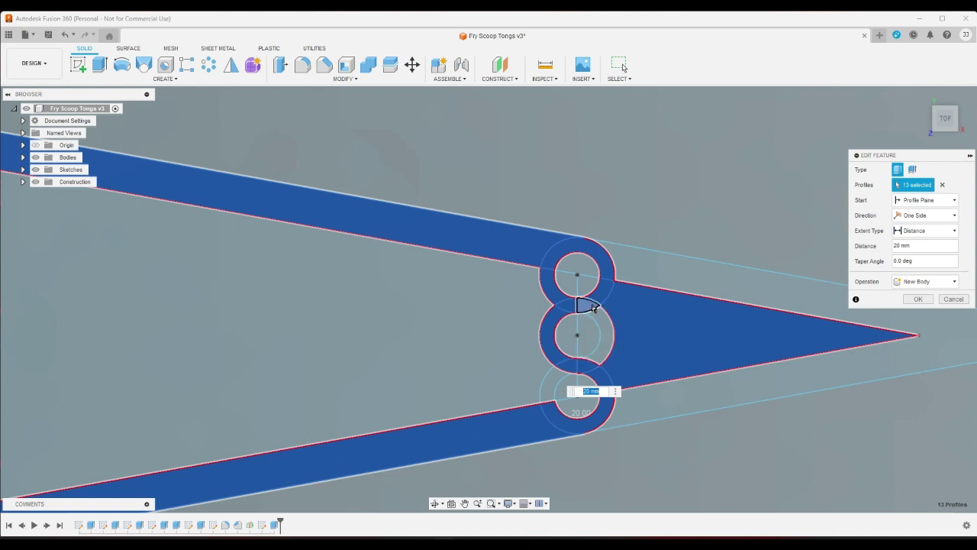
pyautogui.click(562, 297)
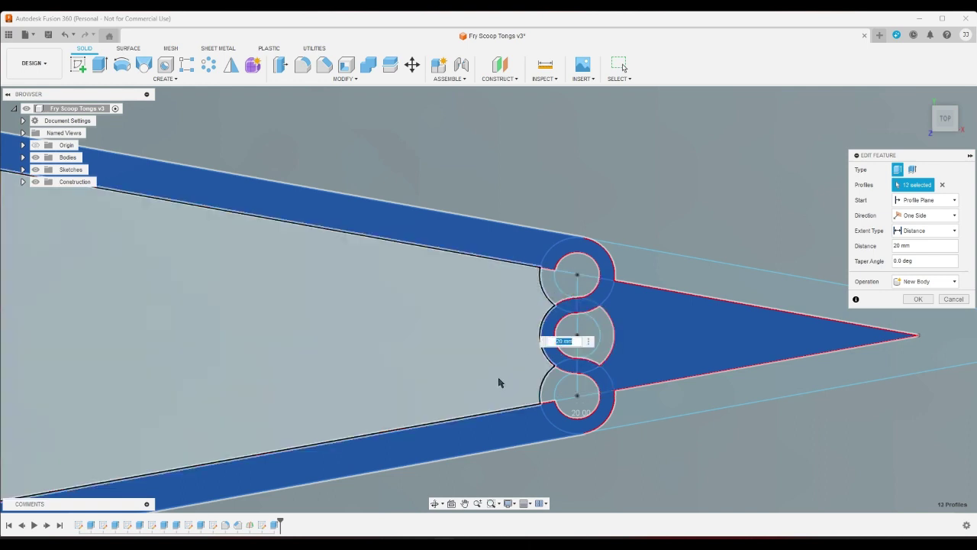
pyautogui.click(919, 299)
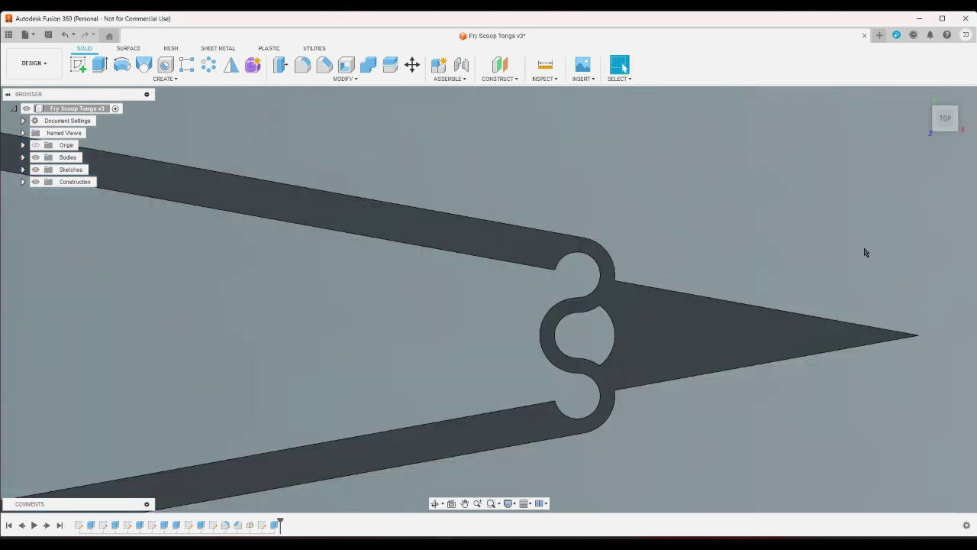
# Remove the solid triangular tip beyond the hinge from the extrusion's profiles.
pyautogui.doubleClick(275, 524)
pyautogui.click(714, 348)
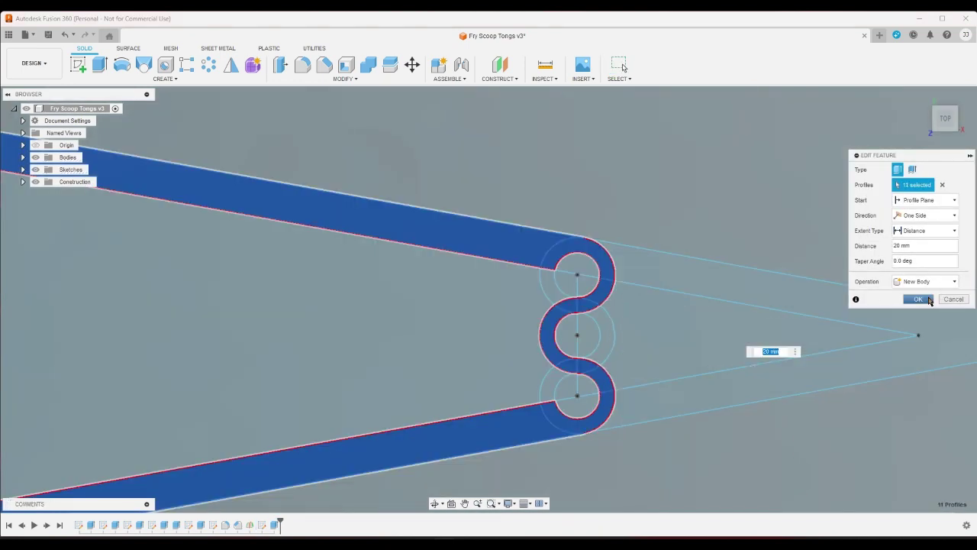
pyautogui.click(919, 298)
pyautogui.click(922, 95)
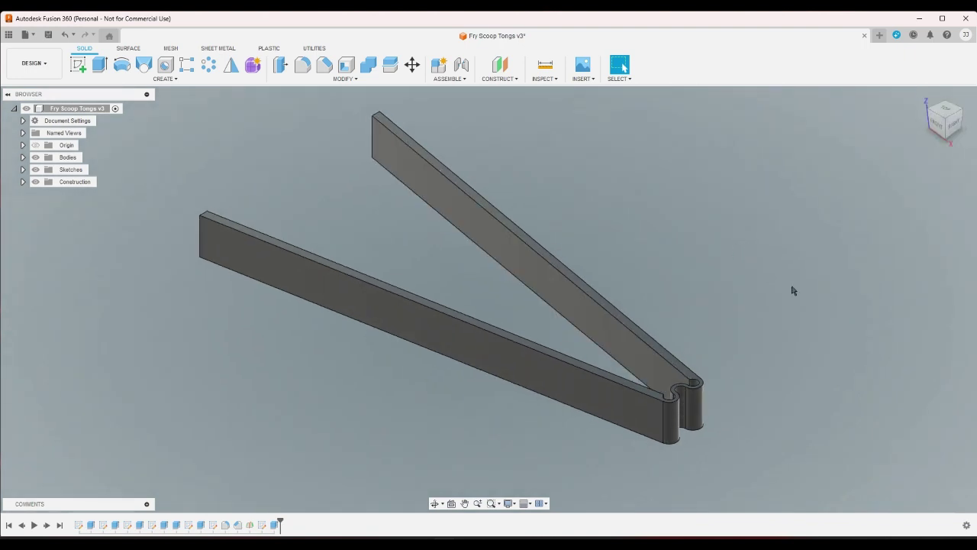
pyautogui.click(78, 64)
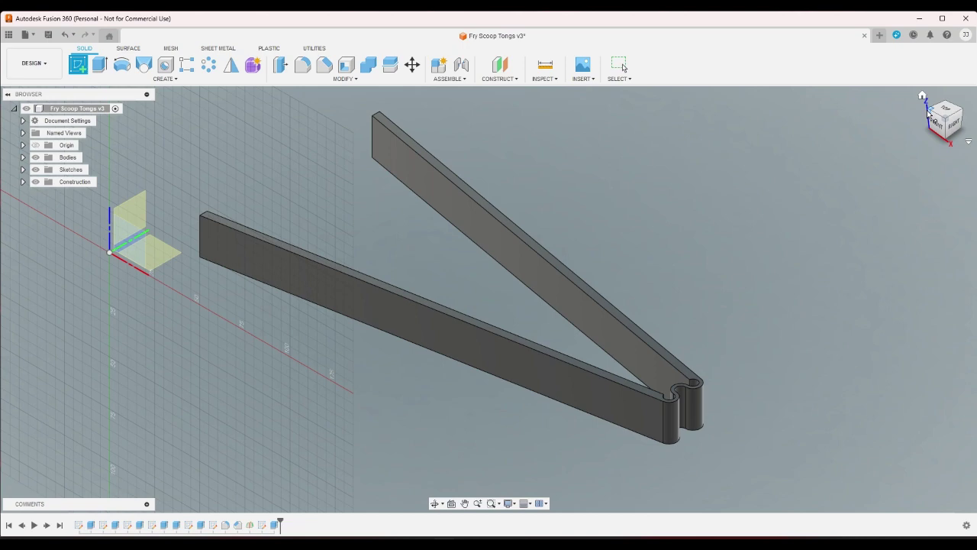
pyautogui.click(929, 113)
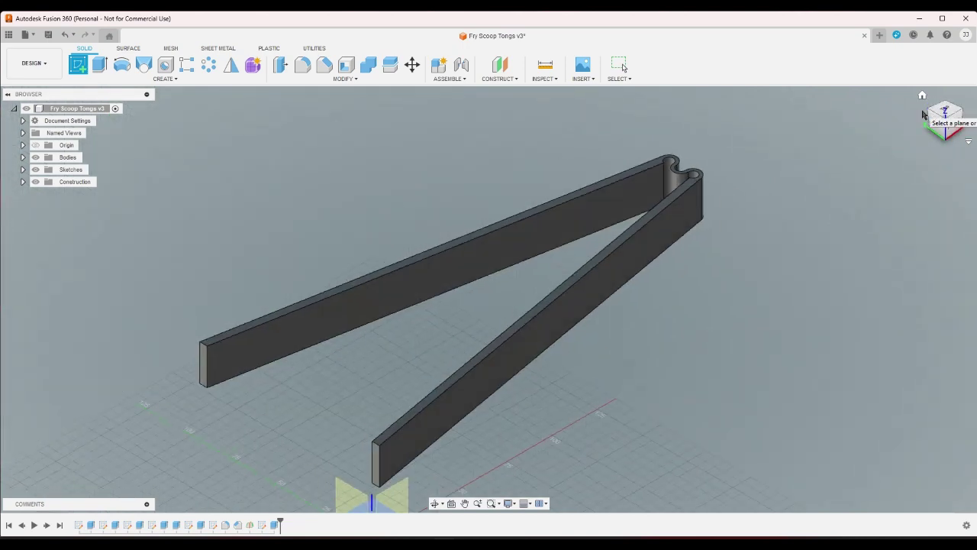
pyautogui.rightClick(296, 183)
pyautogui.click(265, 183)
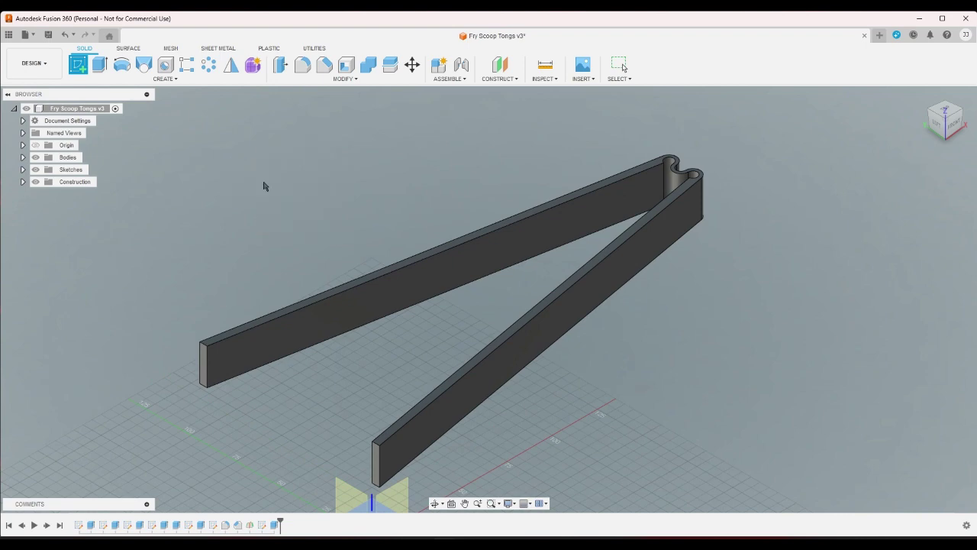
pyautogui.click(65, 34)
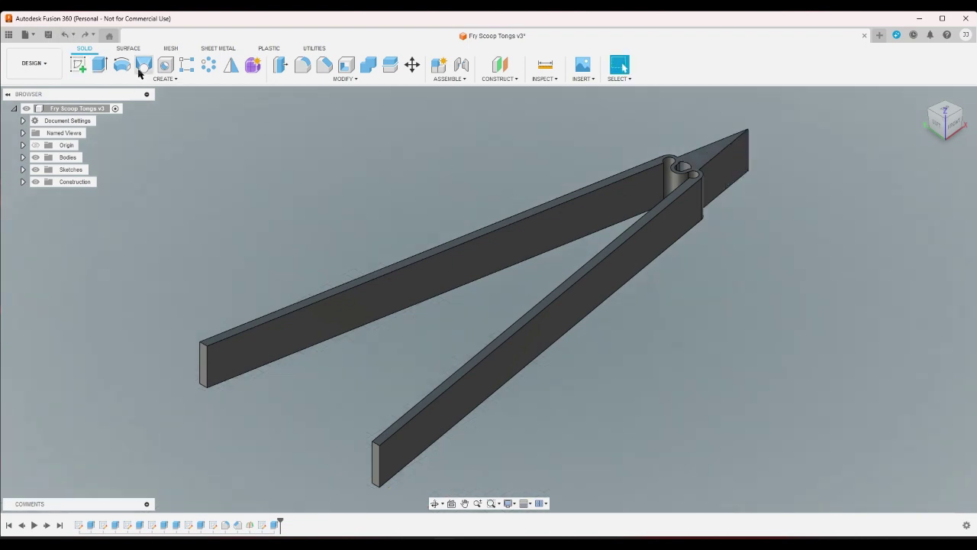
pyautogui.click(84, 34)
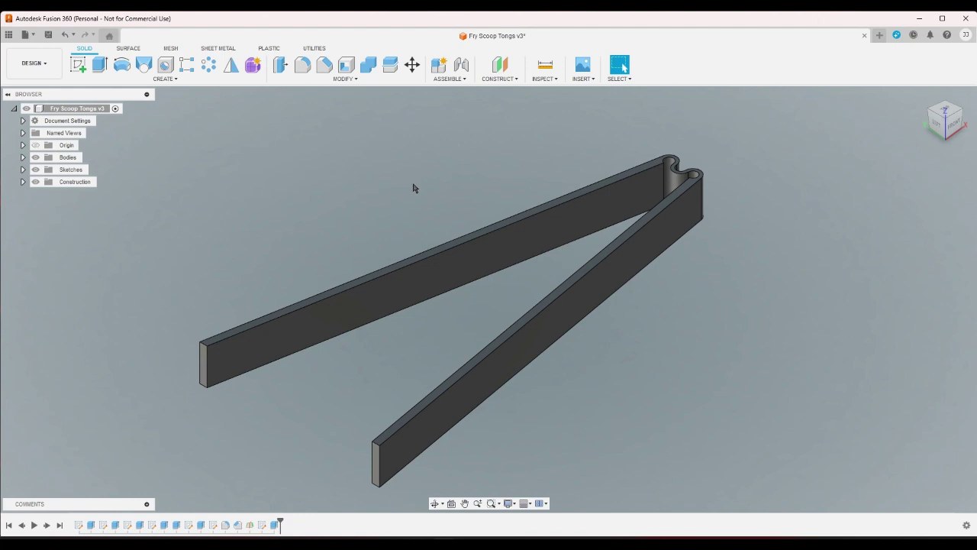
# Try to construct a plane at 90 degrees through the vertical outer edge at the lower arm's open end.
pyautogui.click(499, 79)
pyautogui.click(498, 102)
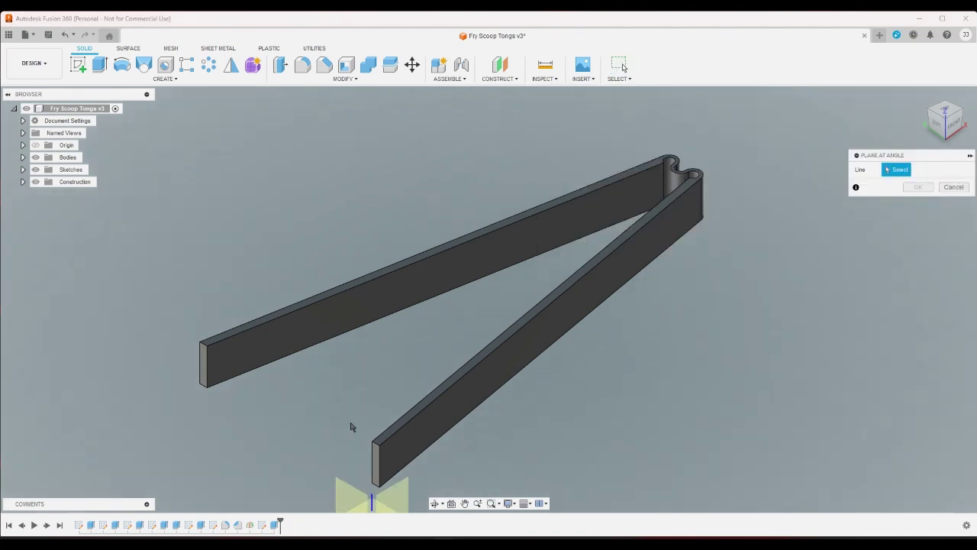
pyautogui.click(382, 464)
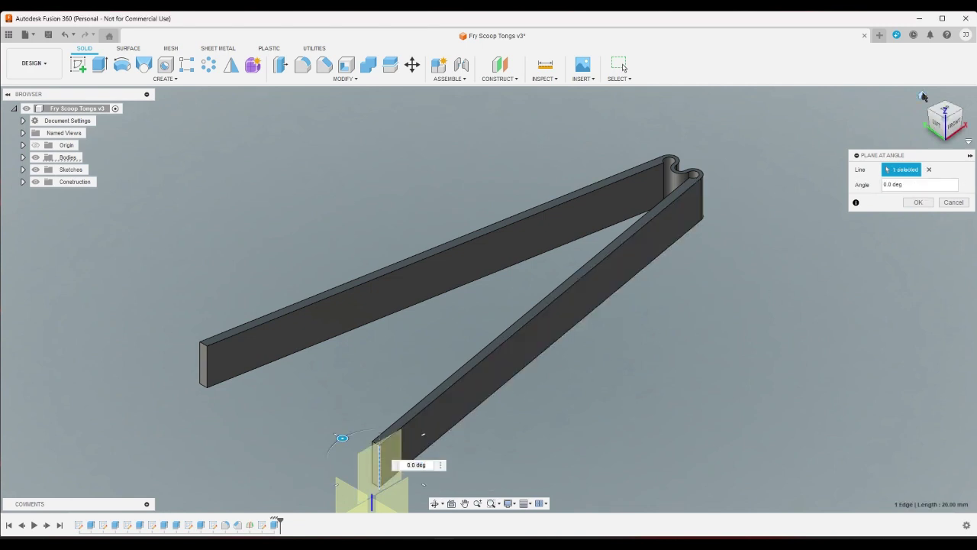
pyautogui.click(923, 97)
pyautogui.click(945, 109)
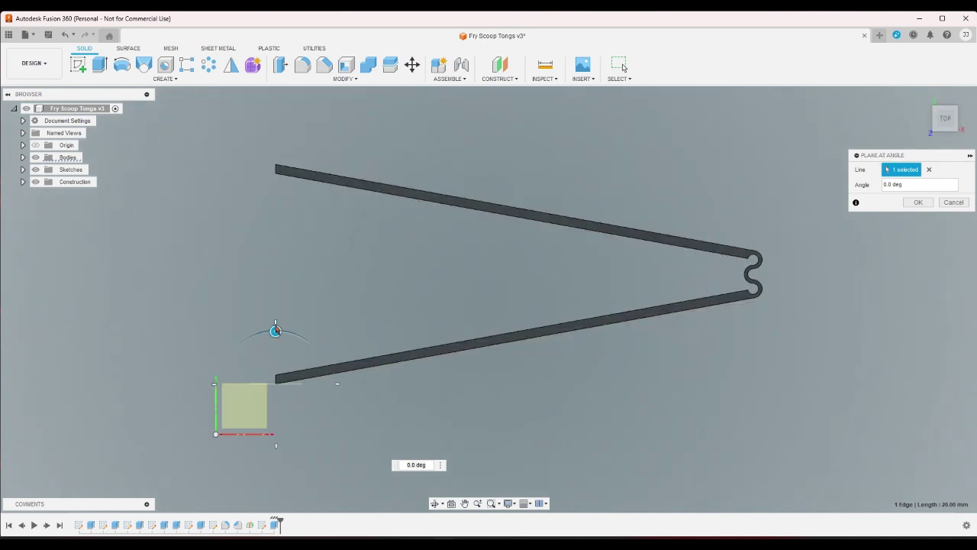
pyautogui.doubleClick(412, 465)
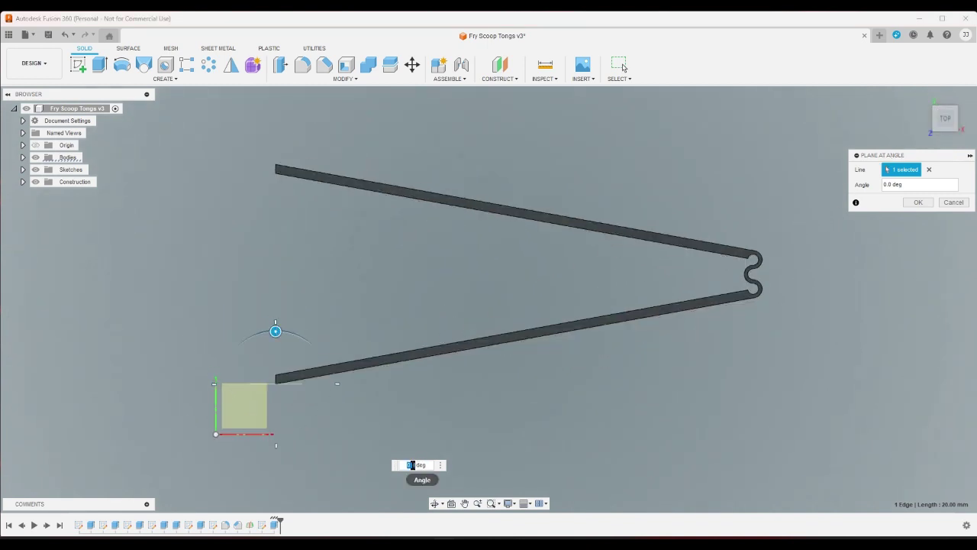
pyautogui.write('90')
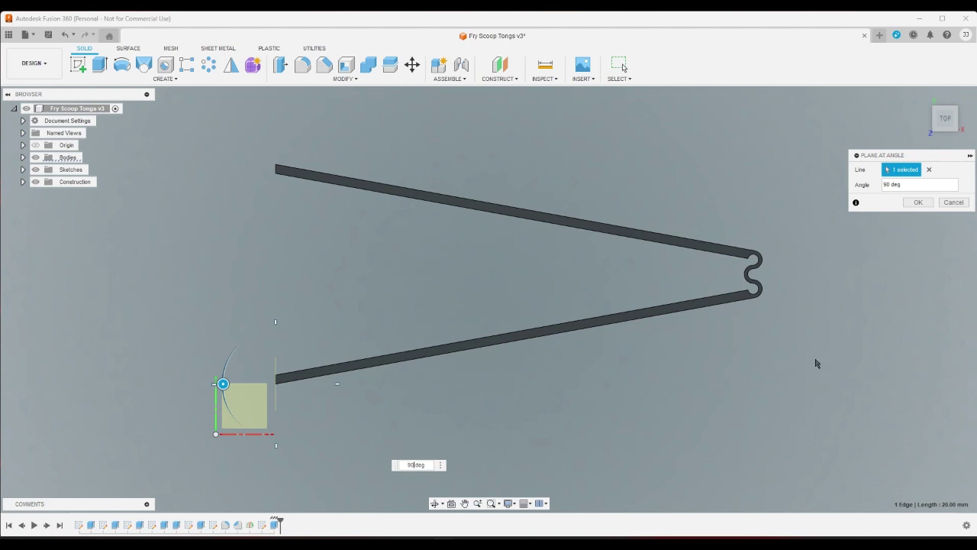
pyautogui.click(953, 202)
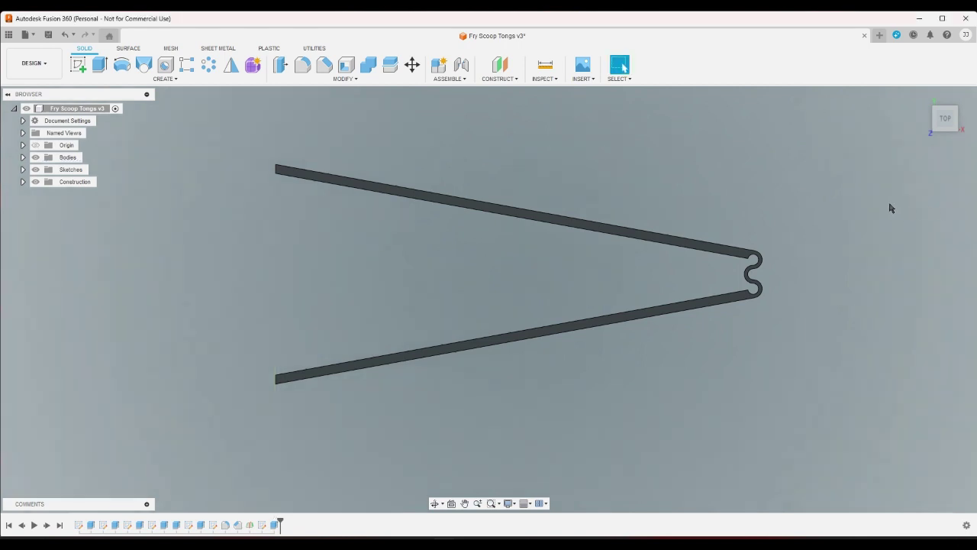
pyautogui.click(517, 81)
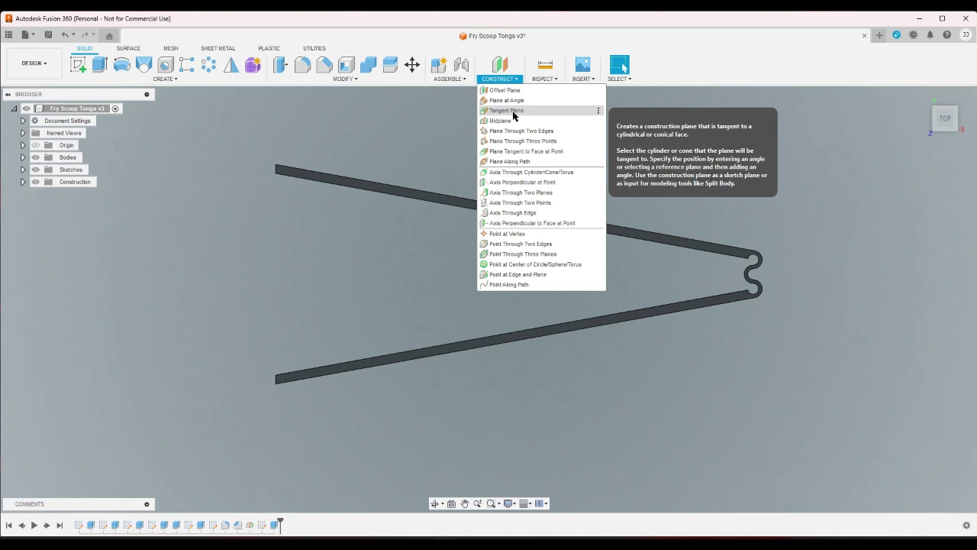
pyautogui.click(872, 212)
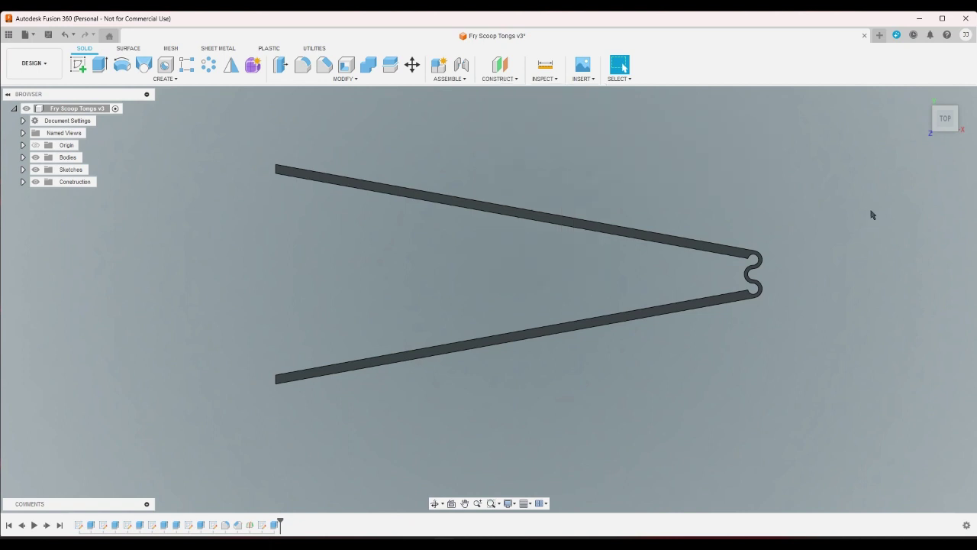
pyautogui.click(921, 98)
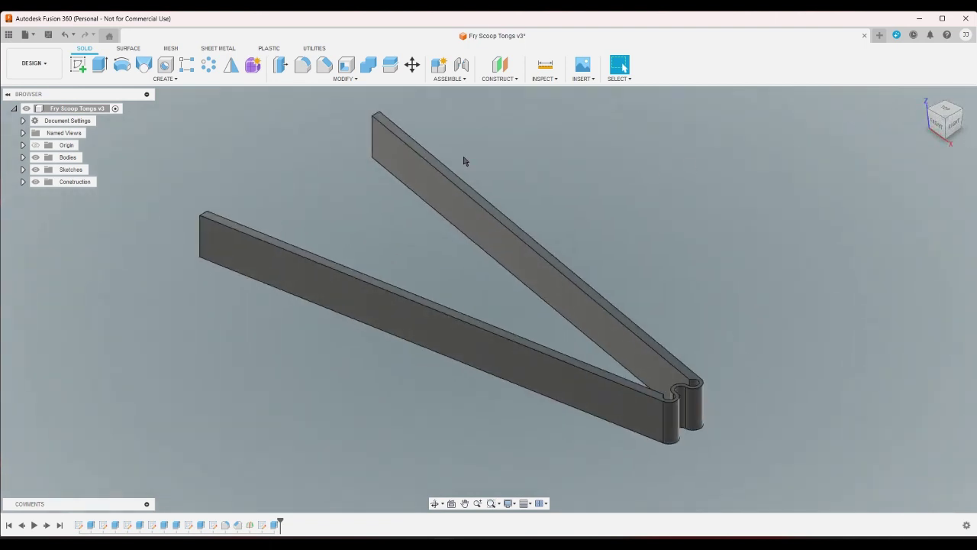
pyautogui.click(501, 77)
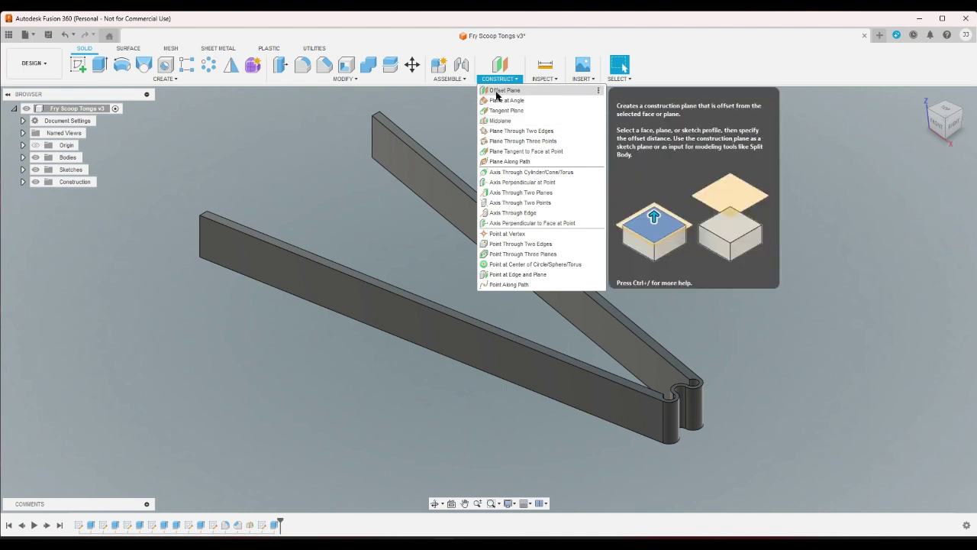
# Sketch a line about 9 mm long on the lower arm's top face, from its outer open-end corner outward, perpendicular to the arm.
pyautogui.click(78, 64)
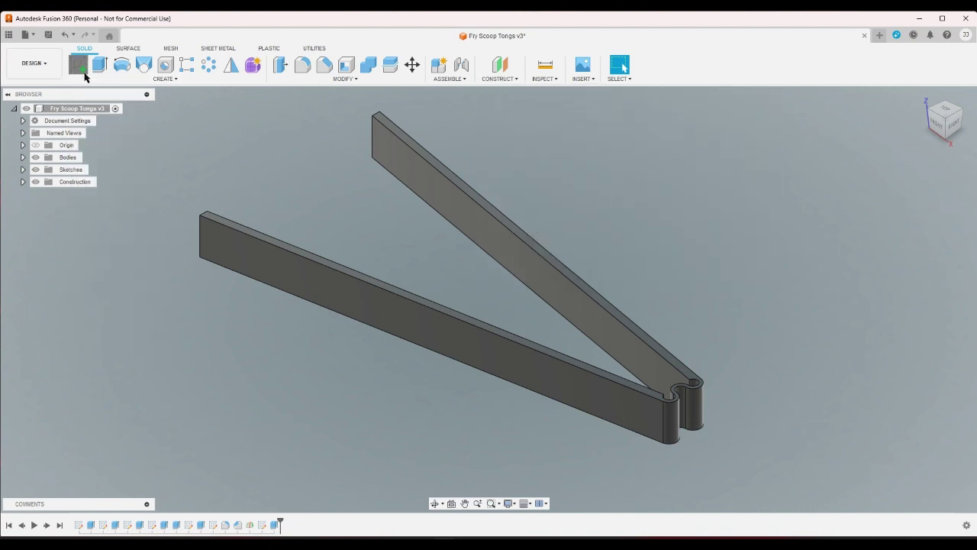
pyautogui.click(210, 220)
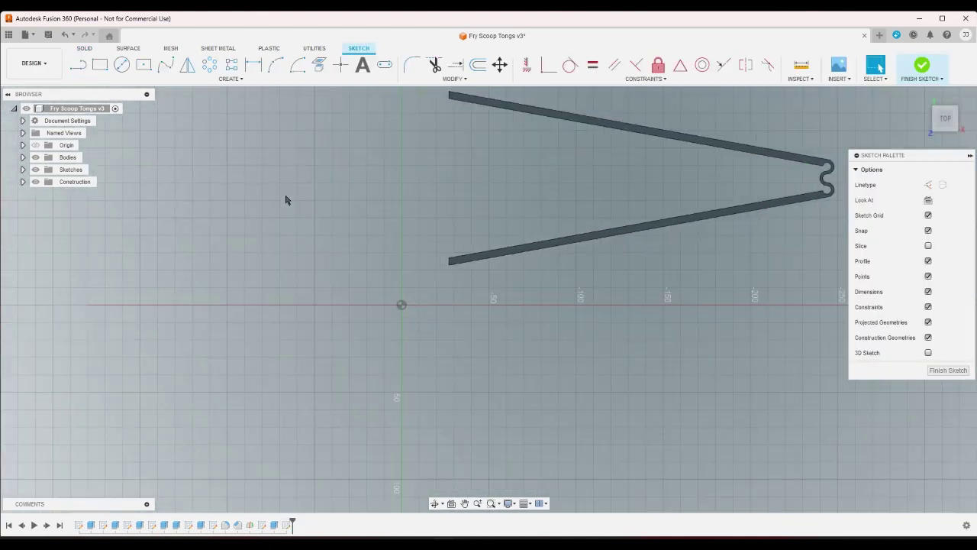
pyautogui.click(78, 65)
pyautogui.scroll(2, 451, 278)
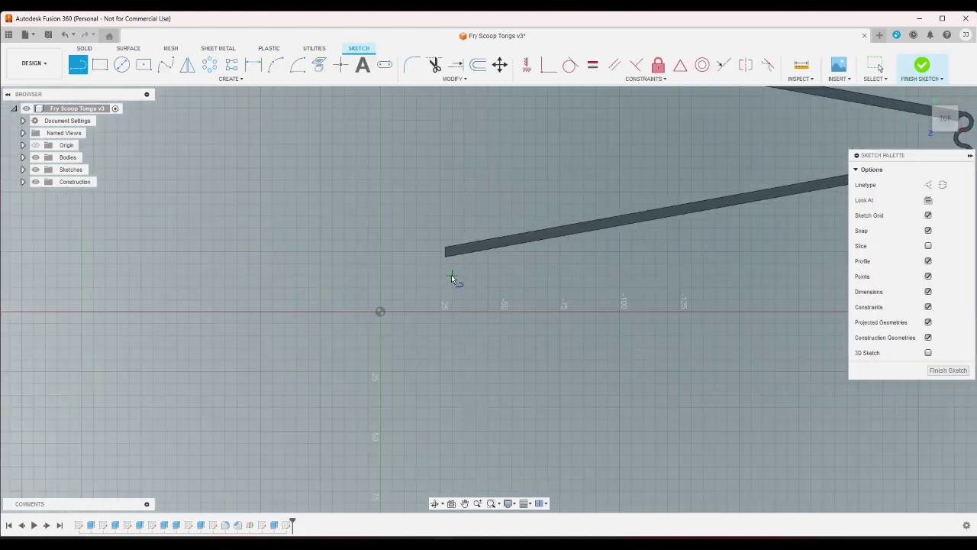
pyautogui.scroll(3, 450, 273)
pyautogui.click(443, 242)
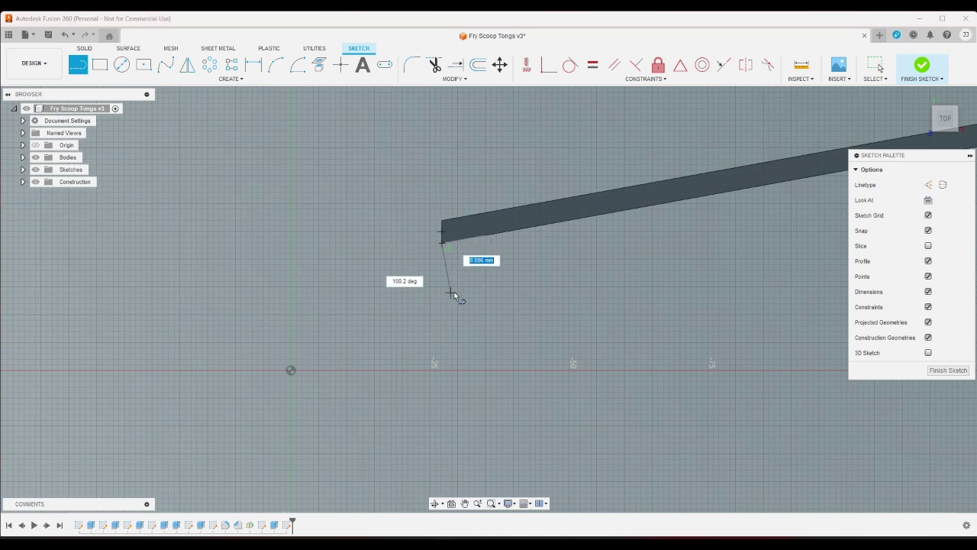
pyautogui.click(450, 292)
pyautogui.click(922, 65)
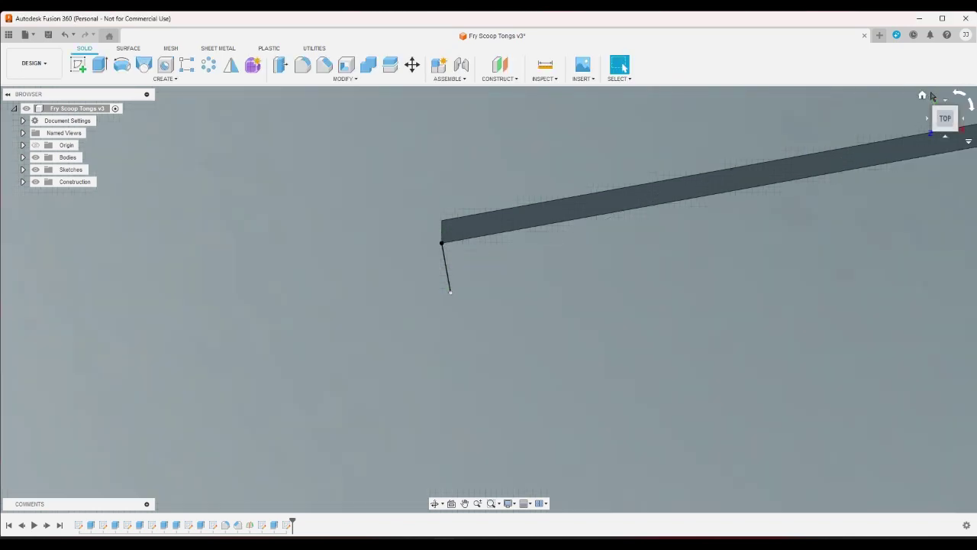
# Construct a plane at 90 degrees through the short sketch line at the lower arm's open end.
pyautogui.click(922, 96)
pyautogui.scroll(2, 297, 320)
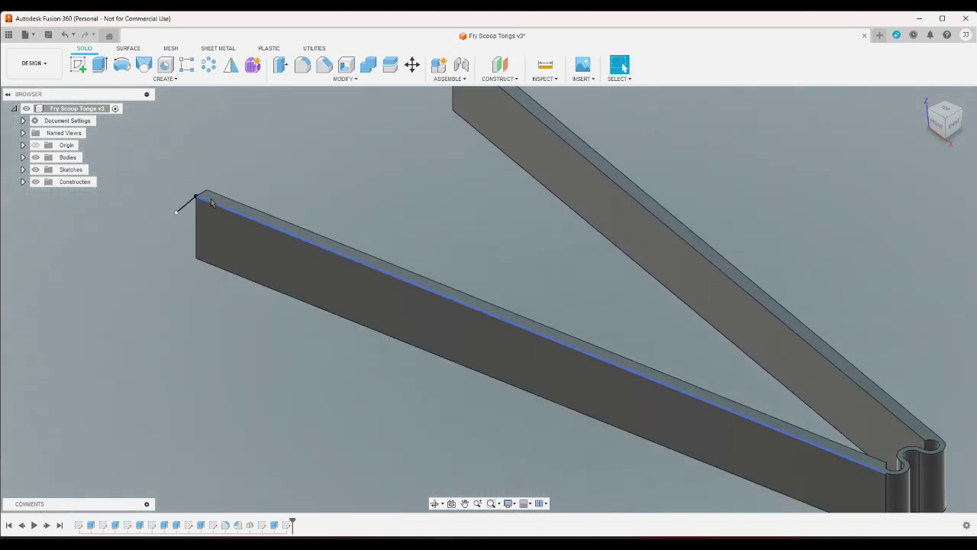
pyautogui.click(500, 79)
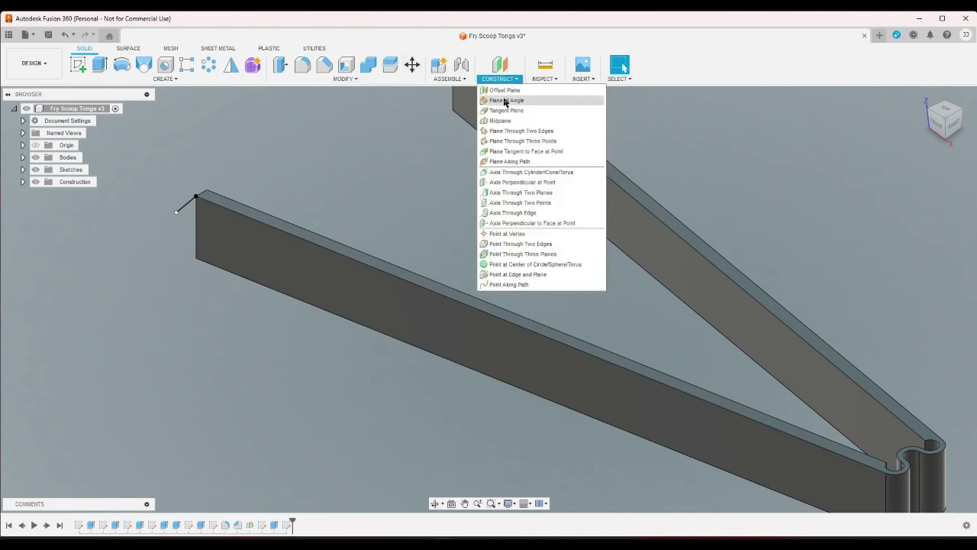
pyautogui.click(504, 98)
pyautogui.click(183, 209)
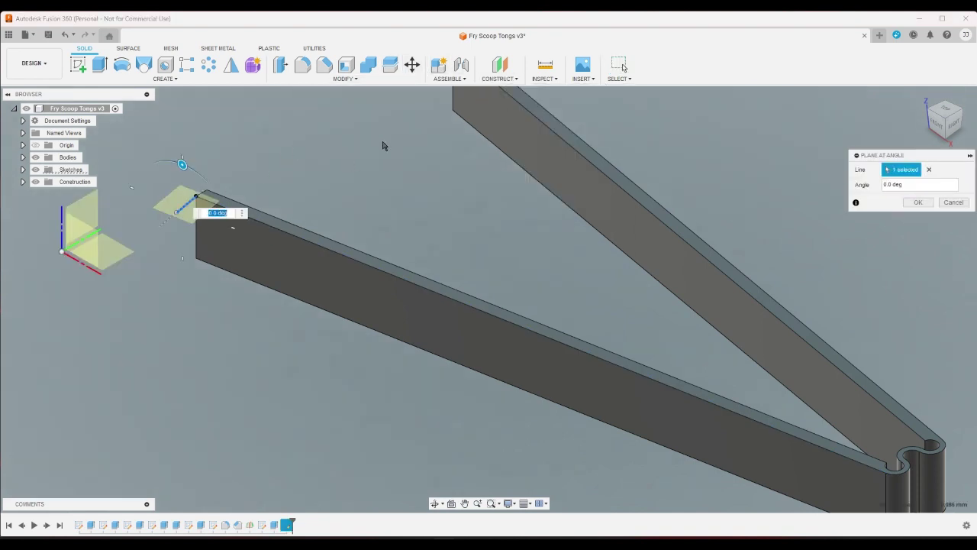
pyautogui.write('90')
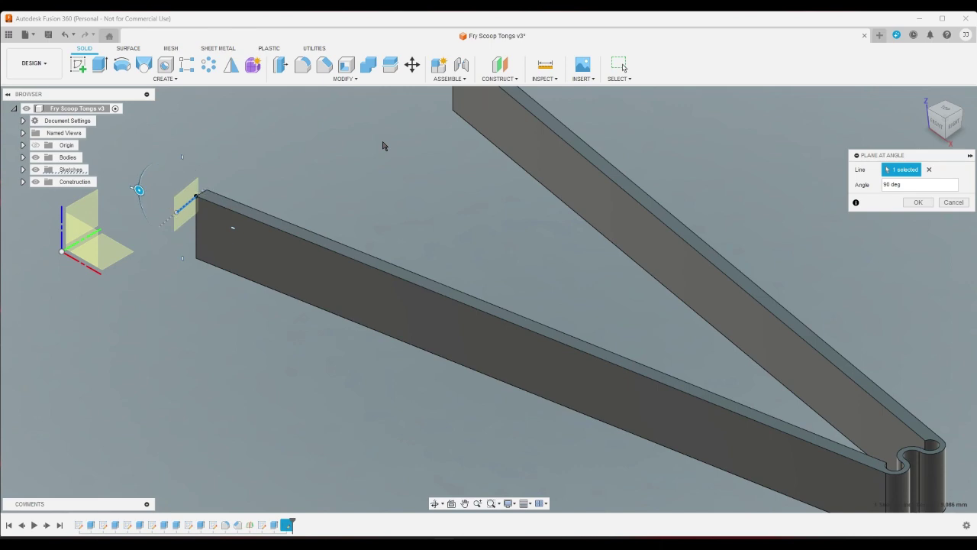
pyautogui.press('Return')
pyautogui.click(78, 64)
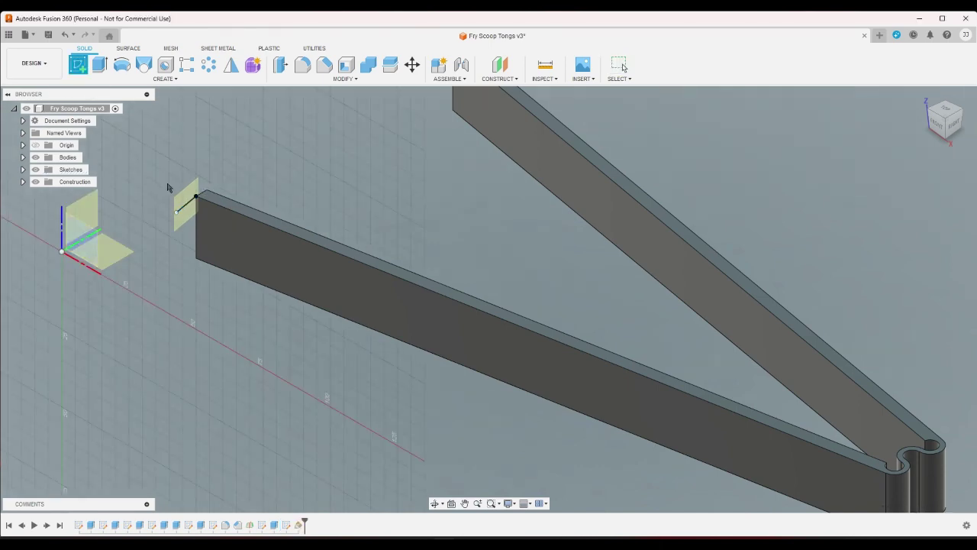
pyautogui.click(173, 191)
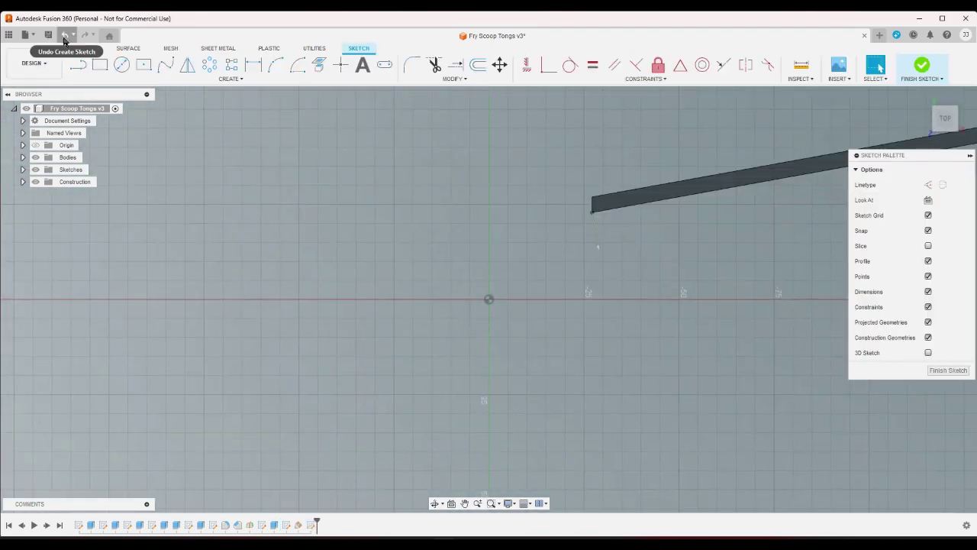
pyautogui.click(65, 35)
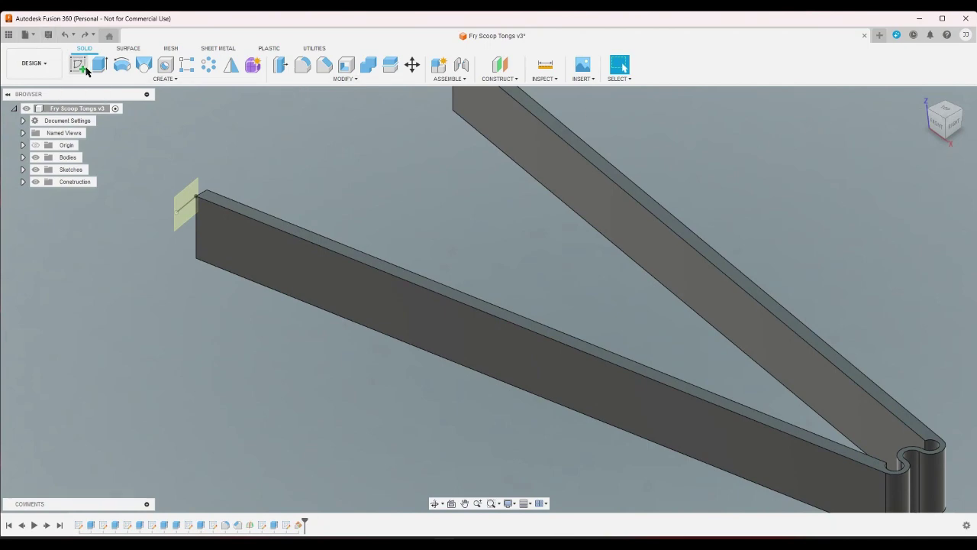
# Create a sketch on the new angled plane and project the lower arm's open-end face into it.
pyautogui.click(79, 65)
pyautogui.click(83, 233)
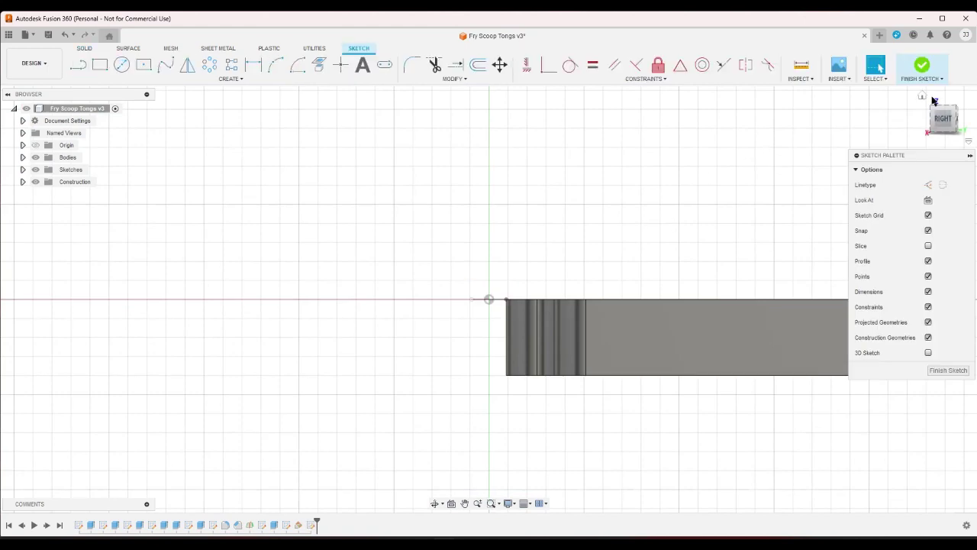
pyautogui.click(922, 96)
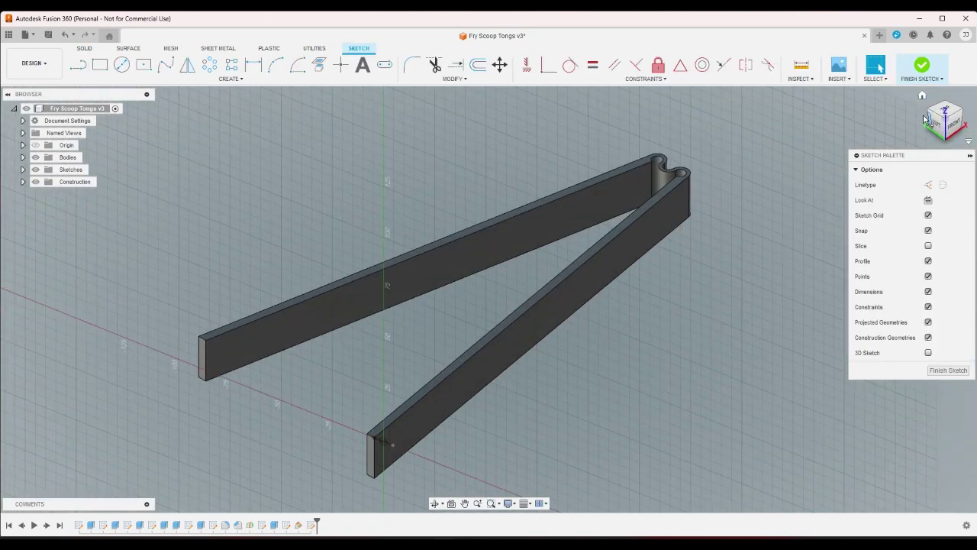
pyautogui.click(931, 123)
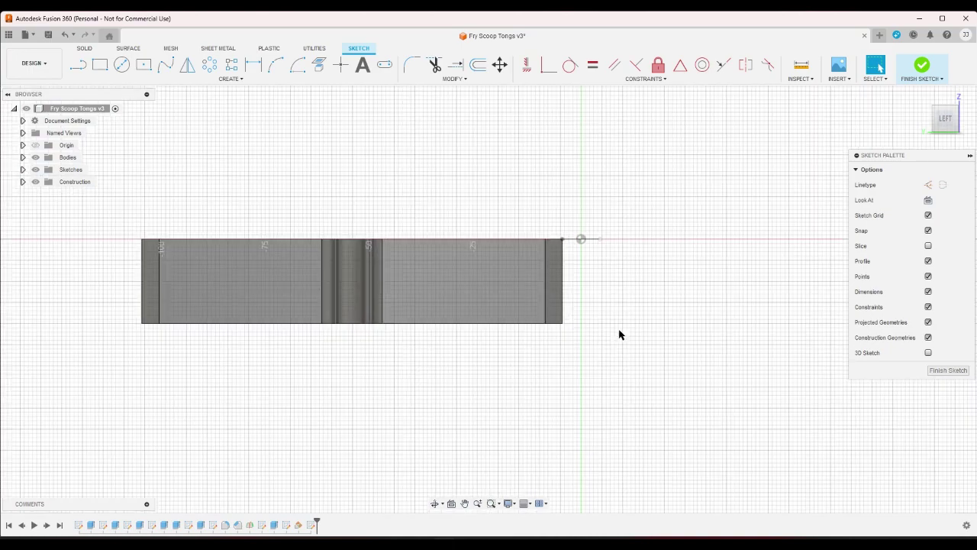
pyautogui.scroll(3, 619, 335)
pyautogui.click(78, 65)
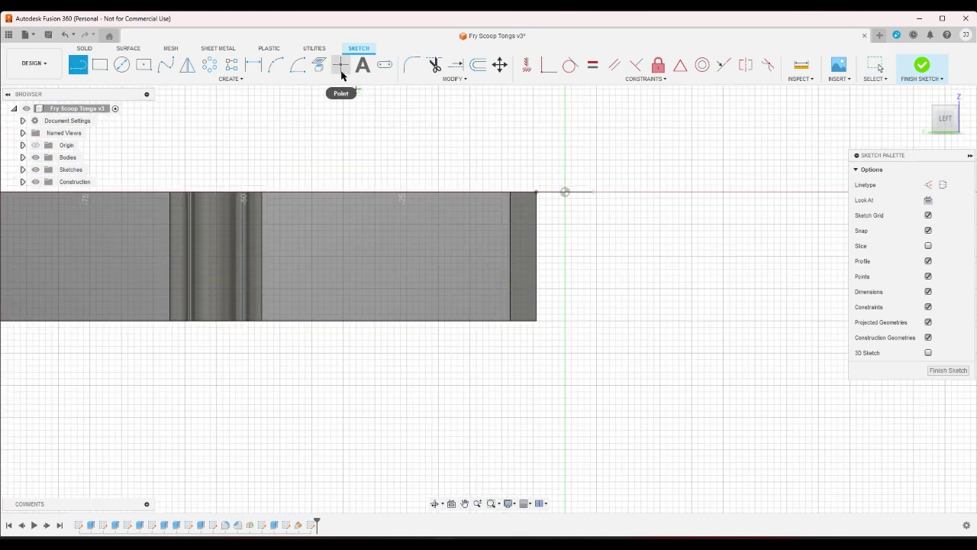
pyautogui.click(319, 65)
pyautogui.click(534, 250)
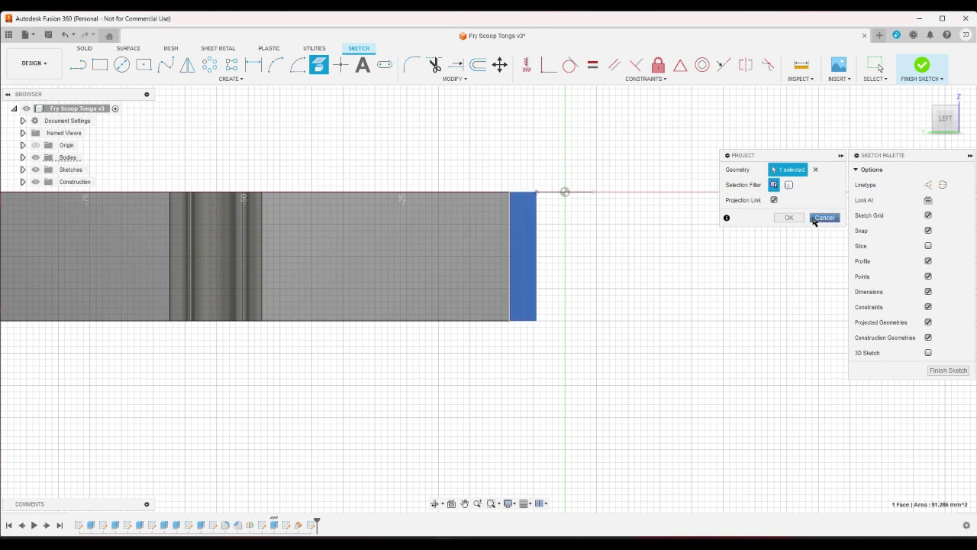
pyautogui.click(789, 218)
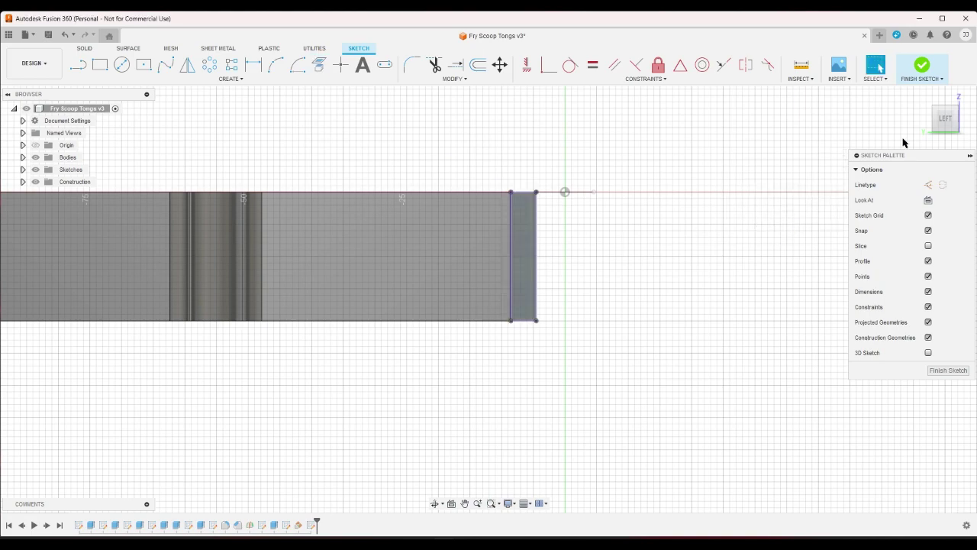
# Sketch a triangle from the projected face's lower outer corner, about 8.5 mm straight outward and back to the upper outer corner.
pyautogui.click(960, 106)
pyautogui.scroll(-2, 884, 149)
pyautogui.scroll(5, 282, 470)
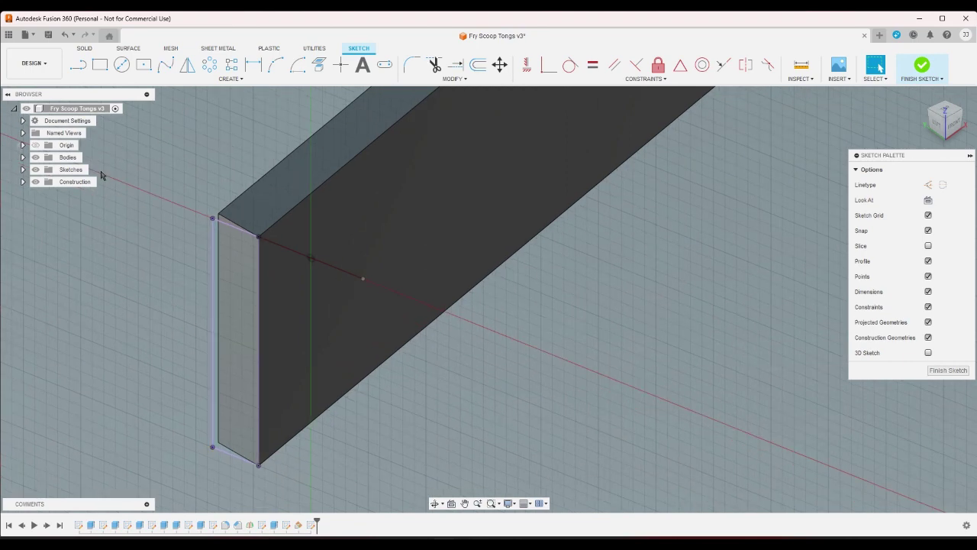
pyautogui.click(78, 66)
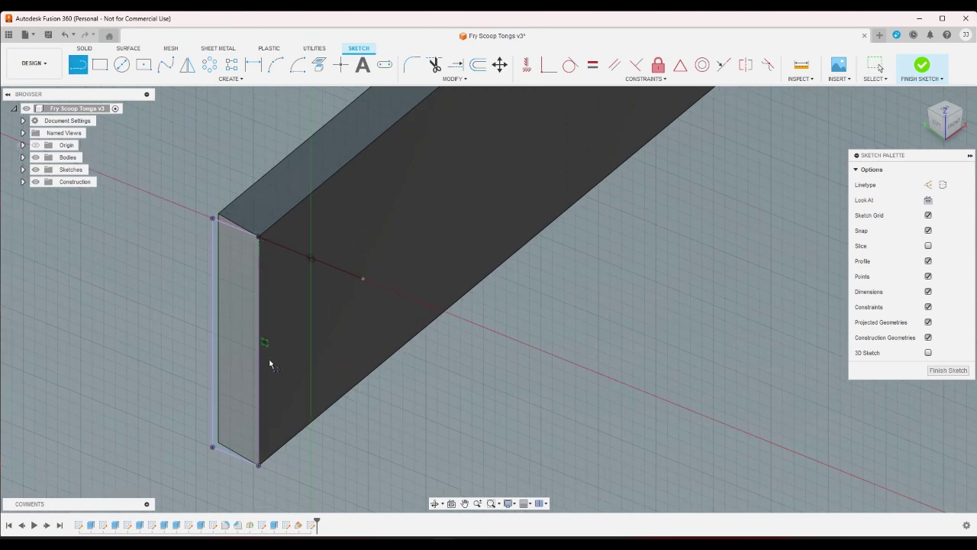
pyautogui.click(259, 464)
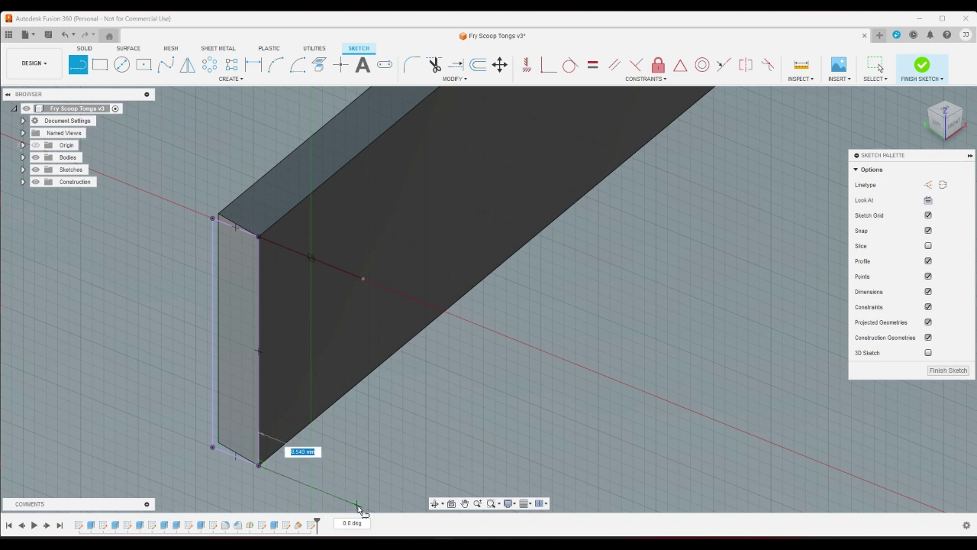
pyautogui.click(356, 504)
pyautogui.click(261, 242)
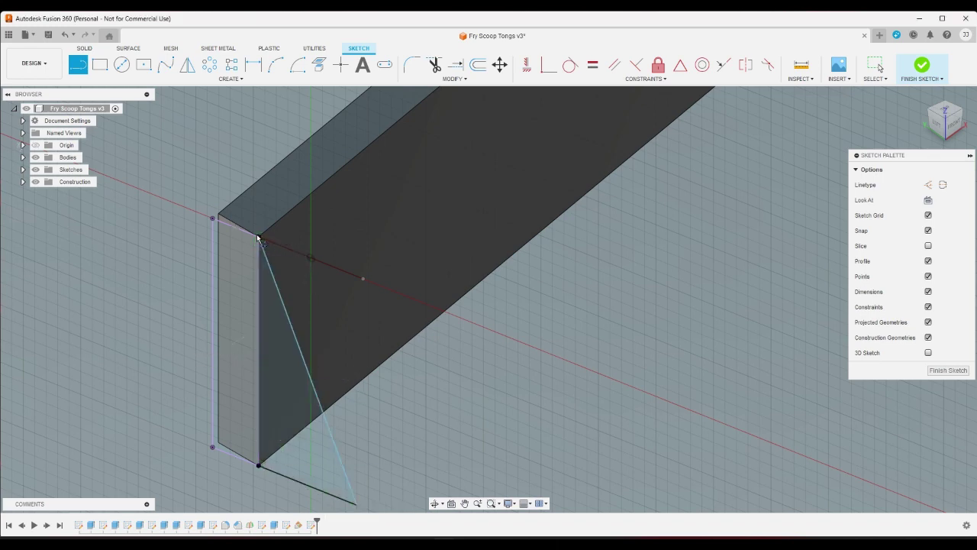
pyautogui.rightClick(569, 290)
pyautogui.click(619, 272)
pyautogui.scroll(-3, 545, 297)
pyautogui.scroll(2, 439, 439)
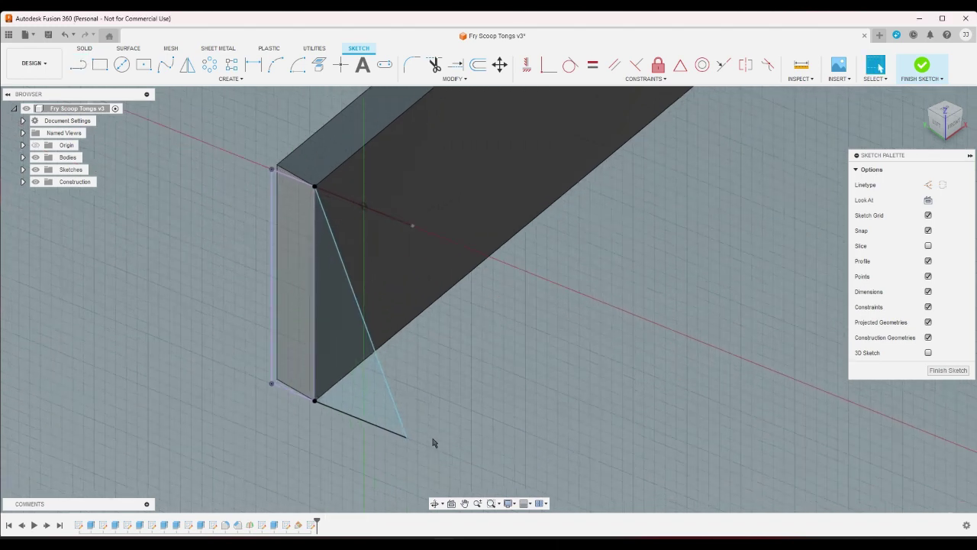
# Dimension the triangle's lower edge to shorten it.
pyautogui.click(254, 65)
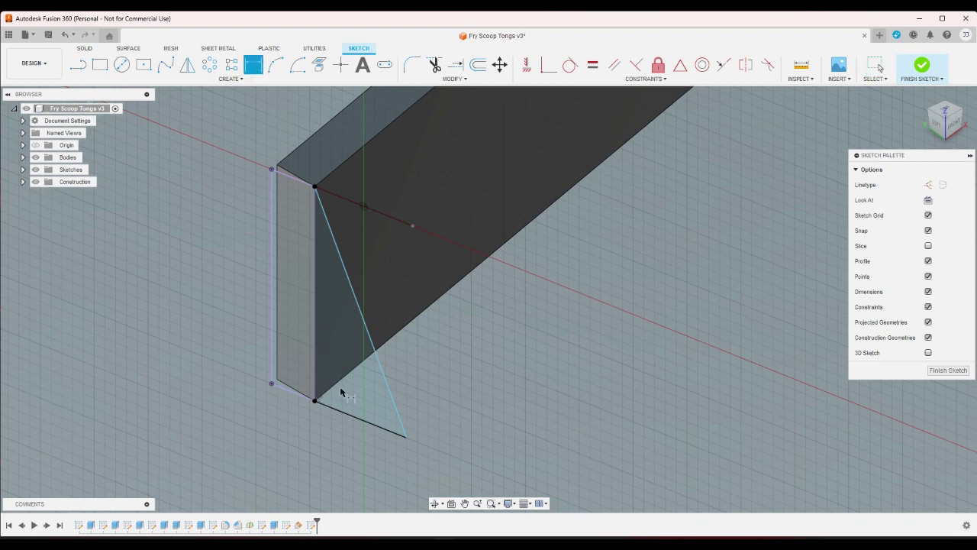
pyautogui.click(362, 421)
pyautogui.click(364, 415)
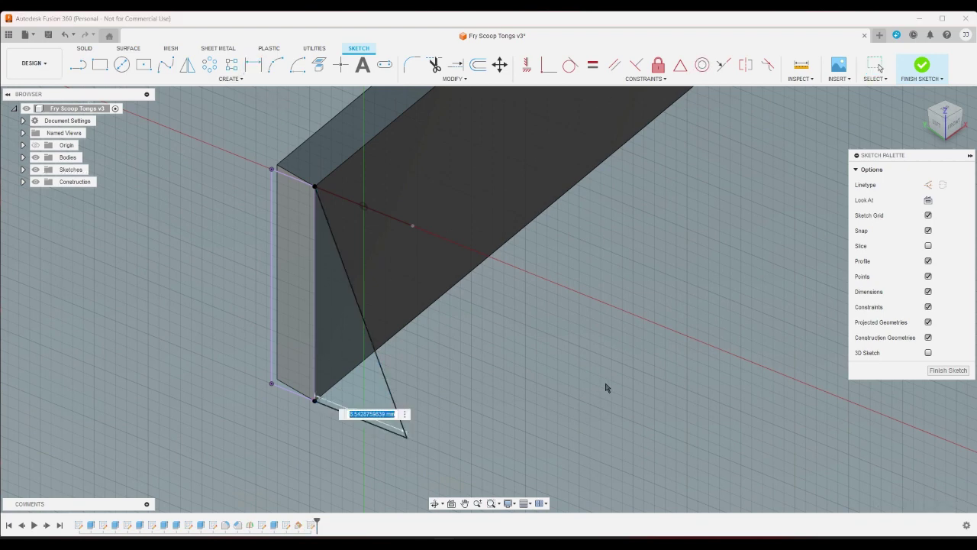
pyautogui.write('1')
pyautogui.press('Return')
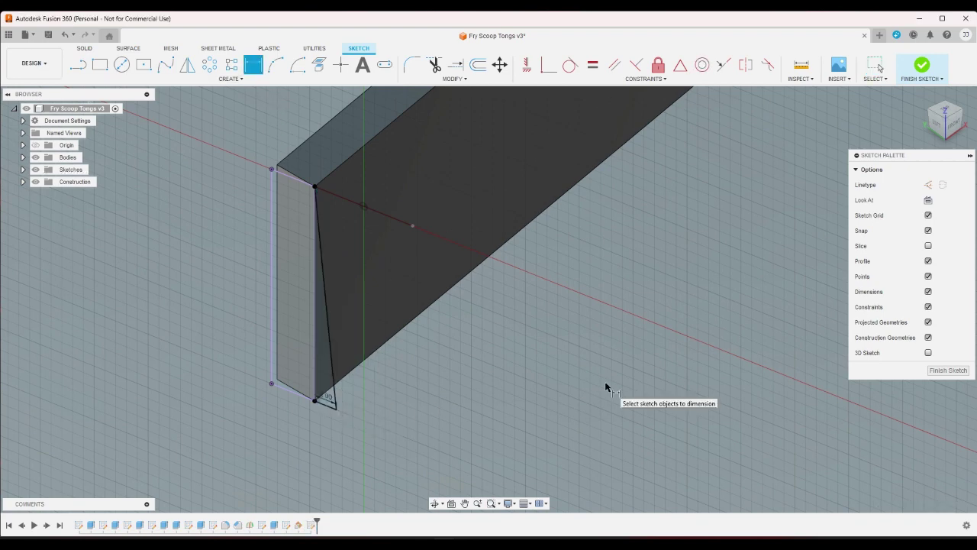
pyautogui.rightClick(429, 365)
pyautogui.click(374, 395)
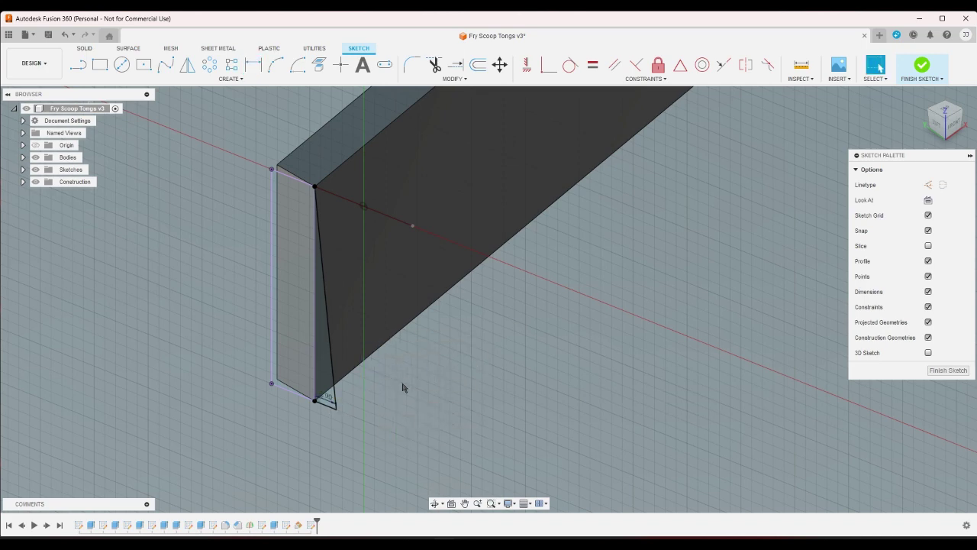
# Undo the lower-edge dimension and the triangle's lines, keeping the projected end face.
pyautogui.hotkey('ctrl', 'z')
pyautogui.hotkey('ctrl', 'z')
pyautogui.hotkey('ctrl', 'z')
pyautogui.hotkey('ctrl', 'z')
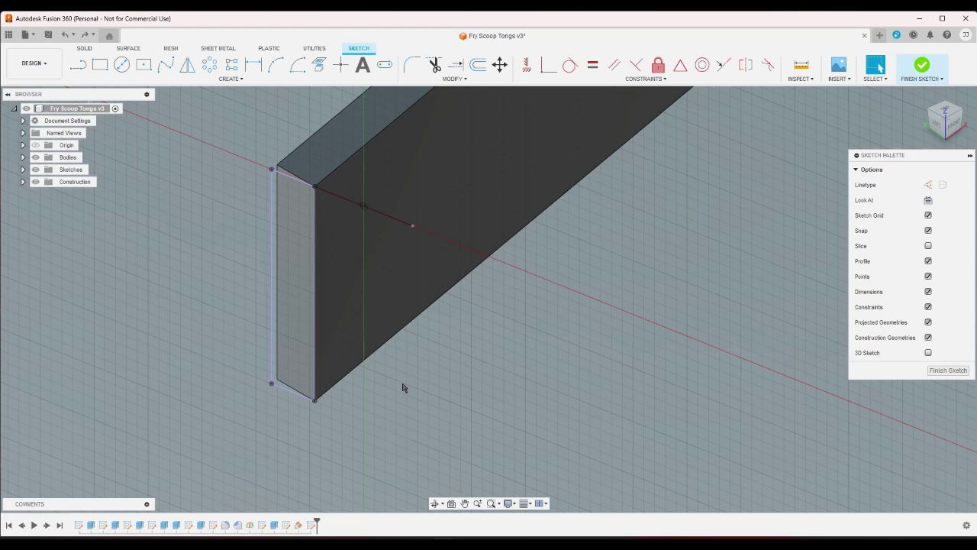
# Sketch two sloped lines joining the projected face's lower and upper outer corners at an outward apex, and constrain them to equal length.
pyautogui.press('l')
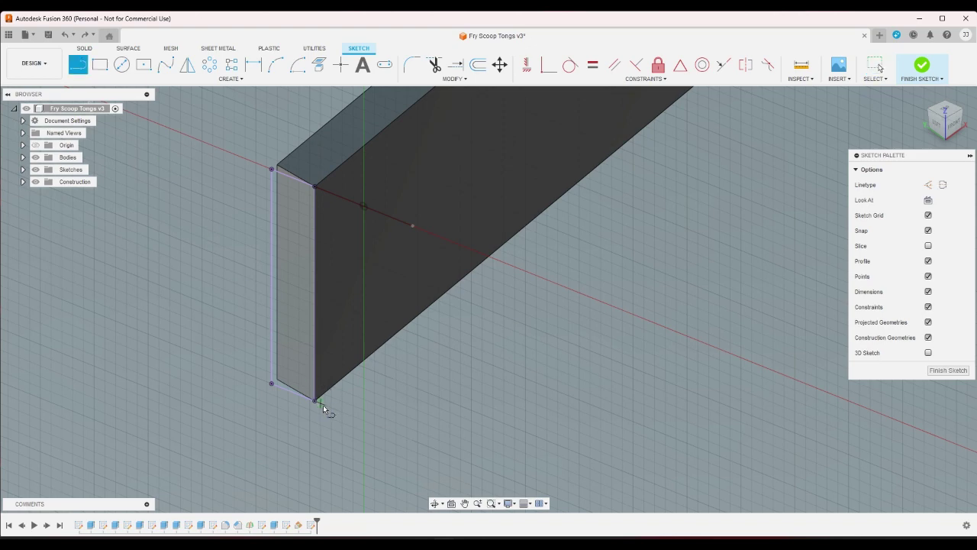
pyautogui.click(316, 402)
pyautogui.click(373, 382)
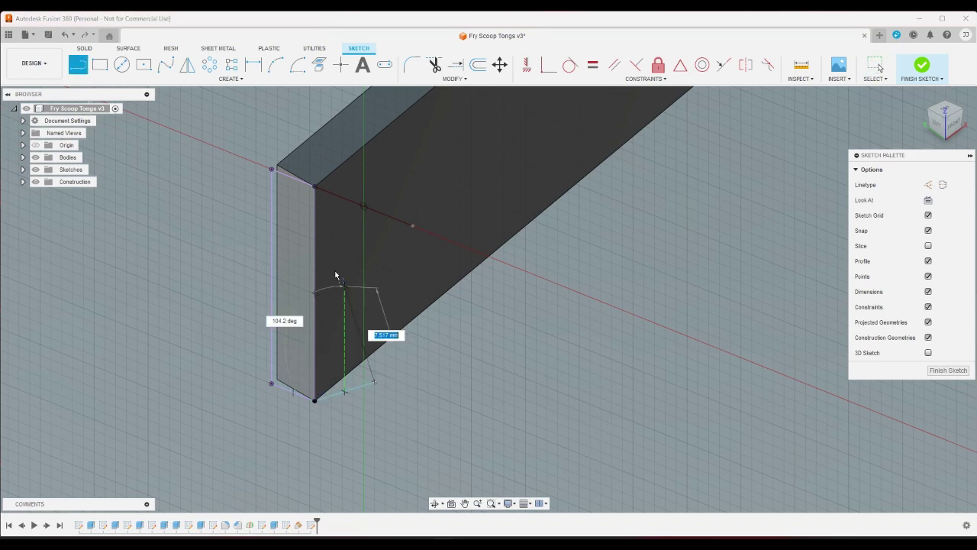
pyautogui.click(316, 187)
pyautogui.click(593, 66)
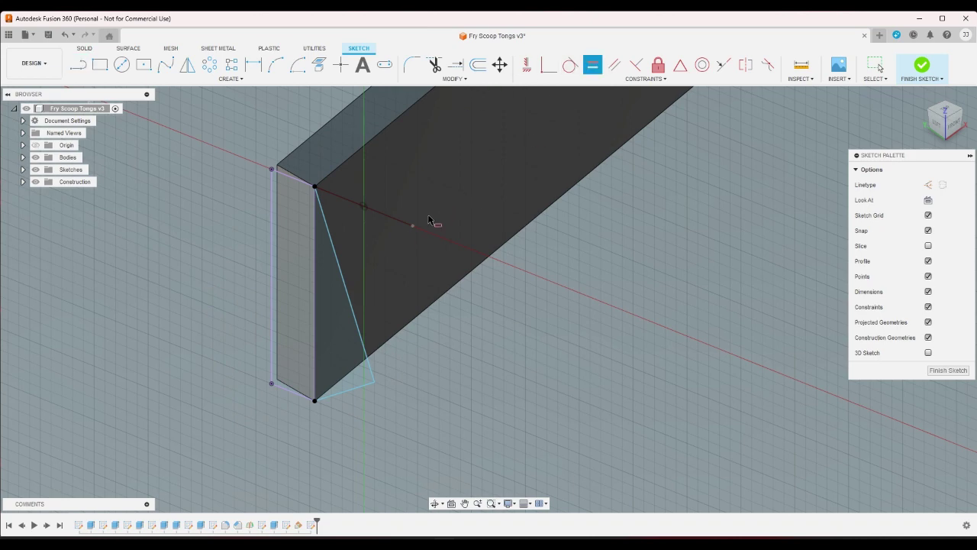
pyautogui.click(351, 390)
# Dimension the triangle's apex 2 mm outward from the arm's projected outer edge.
pyautogui.click(82, 66)
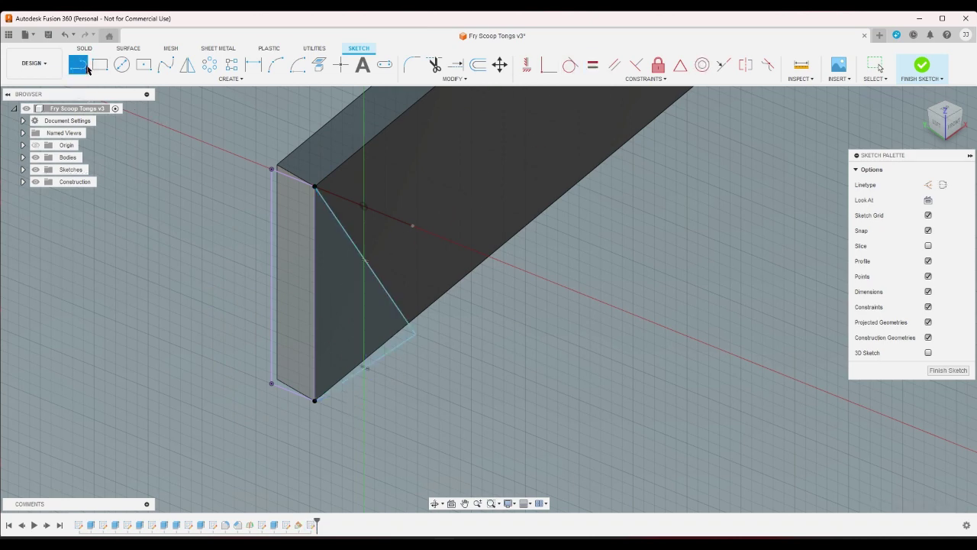
pyautogui.click(252, 71)
pyautogui.click(407, 330)
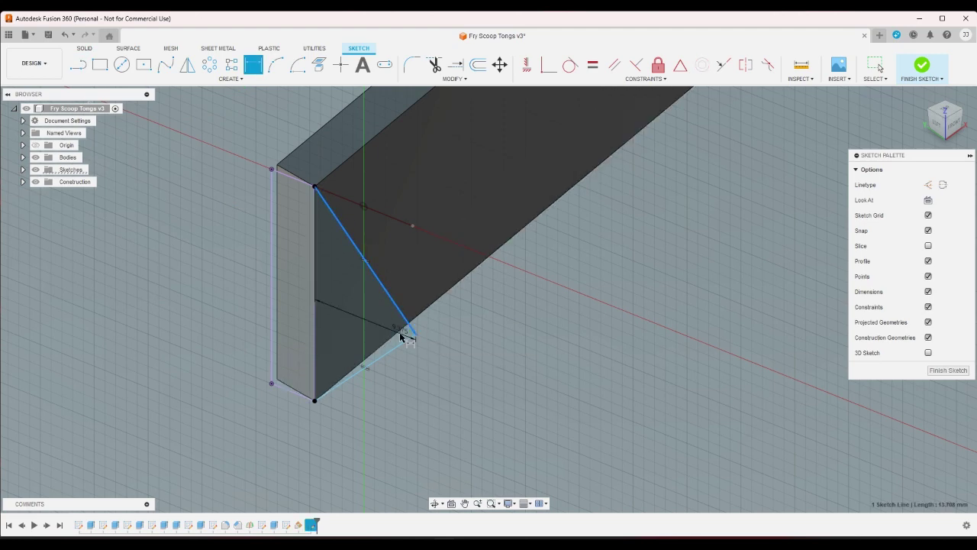
pyautogui.rightClick(460, 340)
pyautogui.click(461, 340)
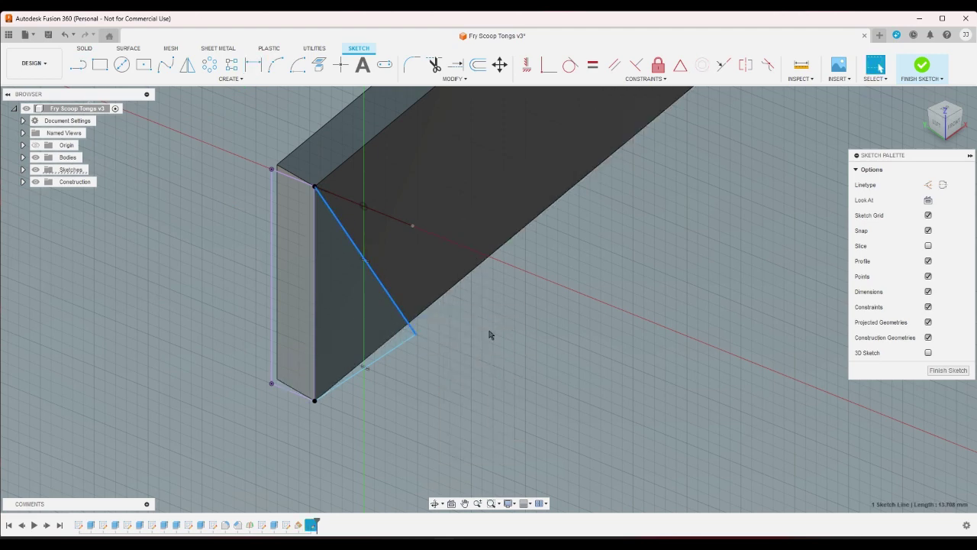
pyautogui.click(259, 67)
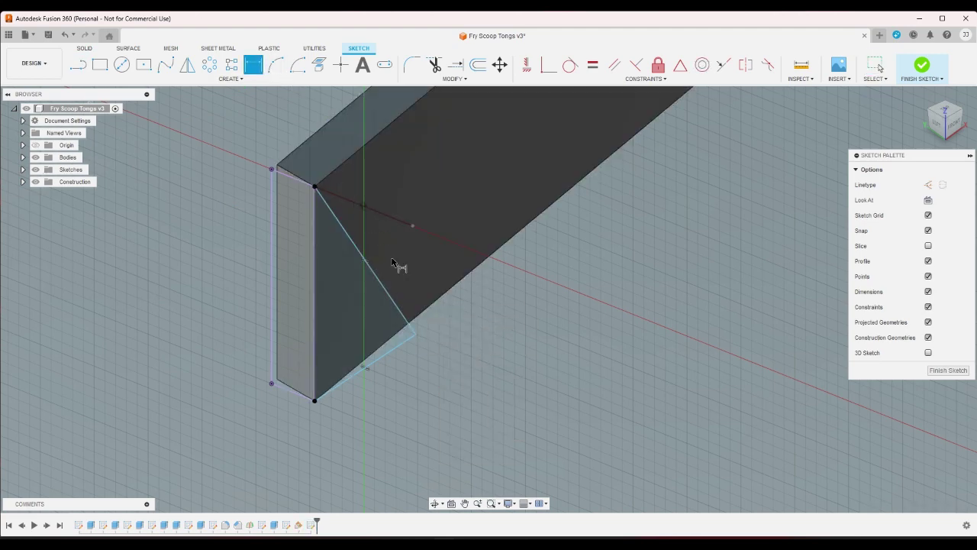
pyautogui.click(414, 333)
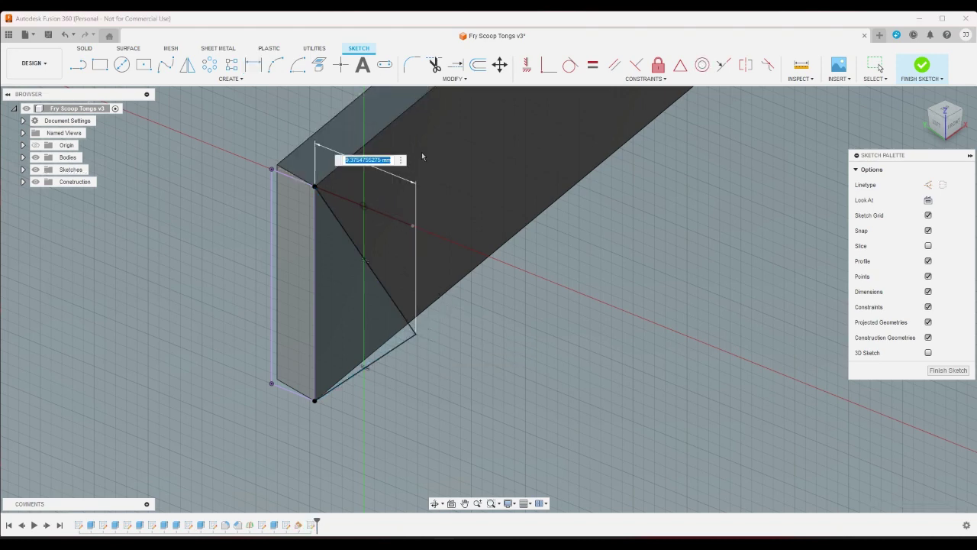
pyautogui.write('2')
pyautogui.press('Return')
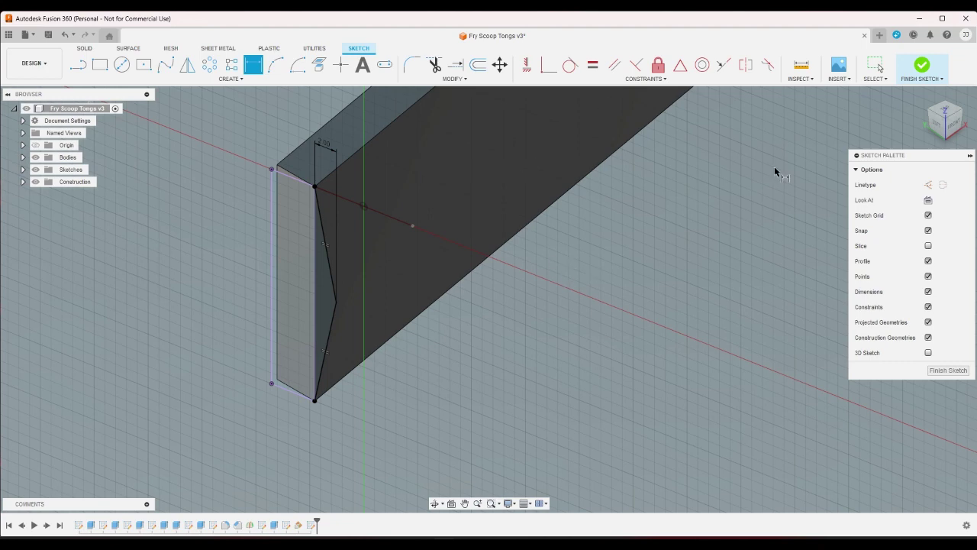
pyautogui.rightClick(750, 204)
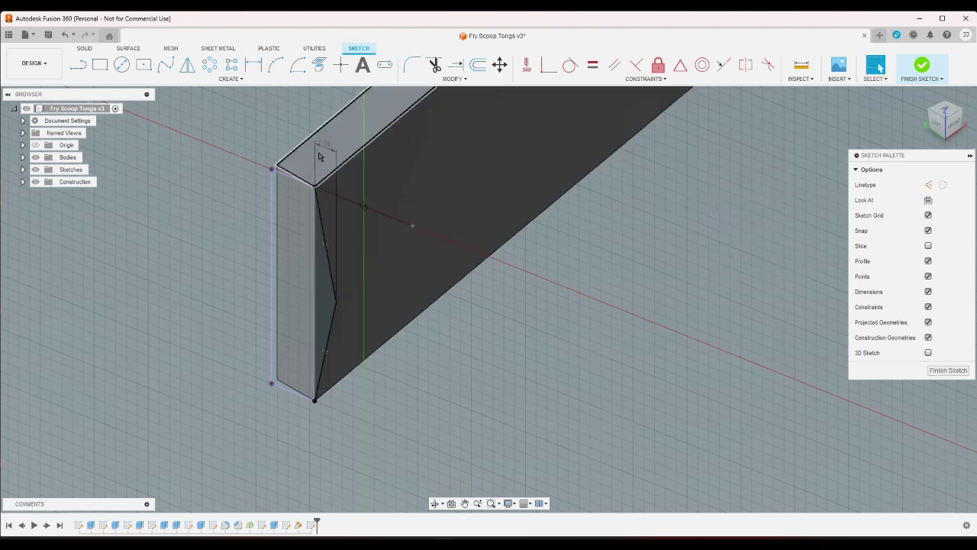
# Increase the apex's distance from the arm's outer edge and finish the sketch.
pyautogui.doubleClick(324, 145)
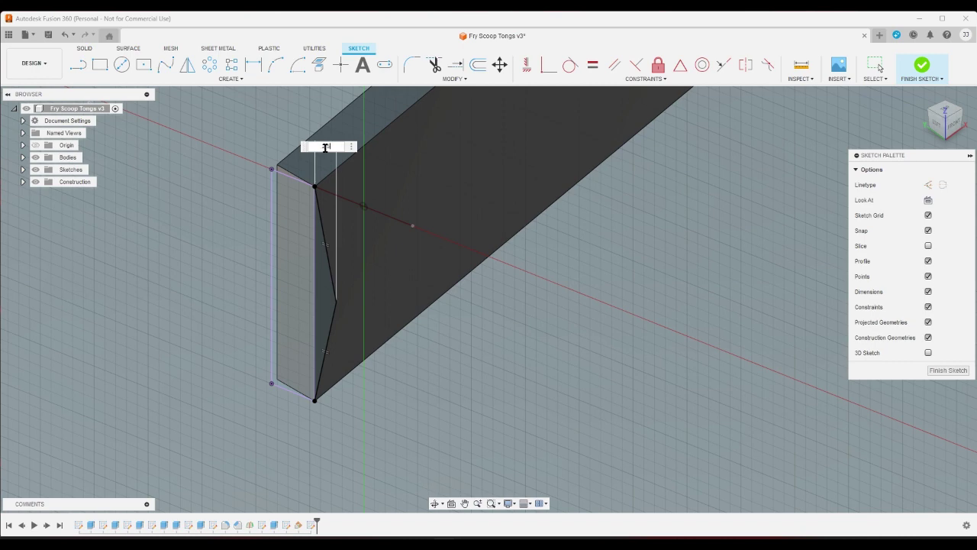
pyautogui.press('Return')
pyautogui.click(924, 67)
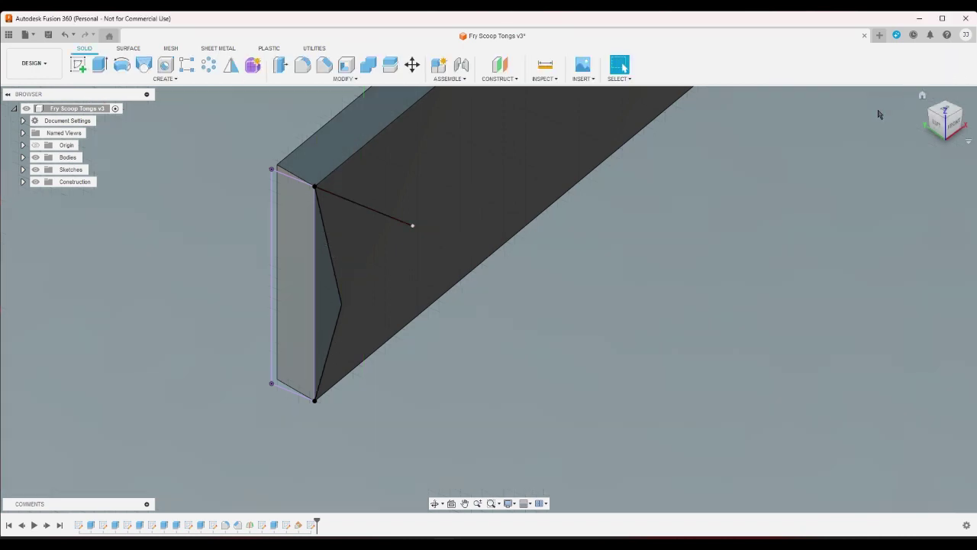
# Try to extrude the triangular profile along the lower arm, first by a distance of -215 mm, then to the tongs body near the hinge.
pyautogui.click(922, 96)
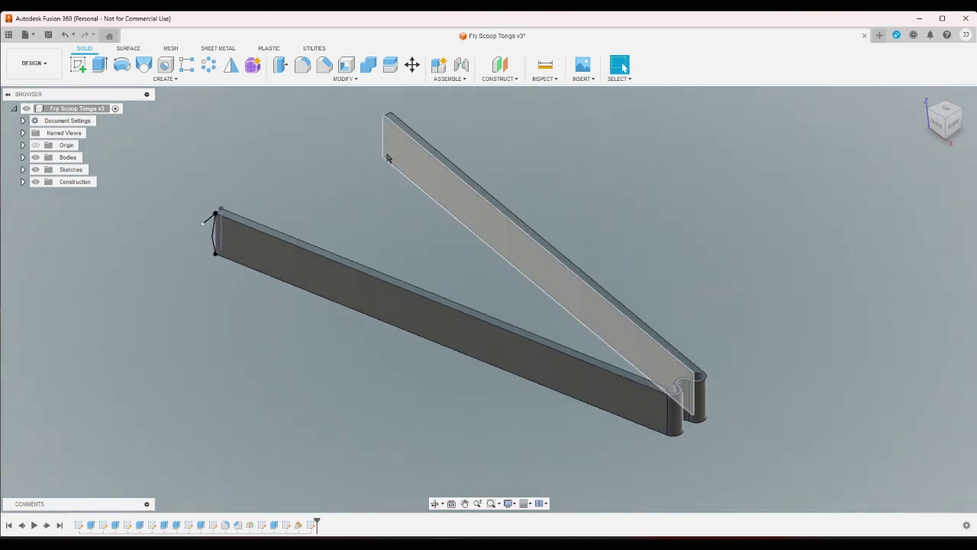
pyautogui.click(100, 64)
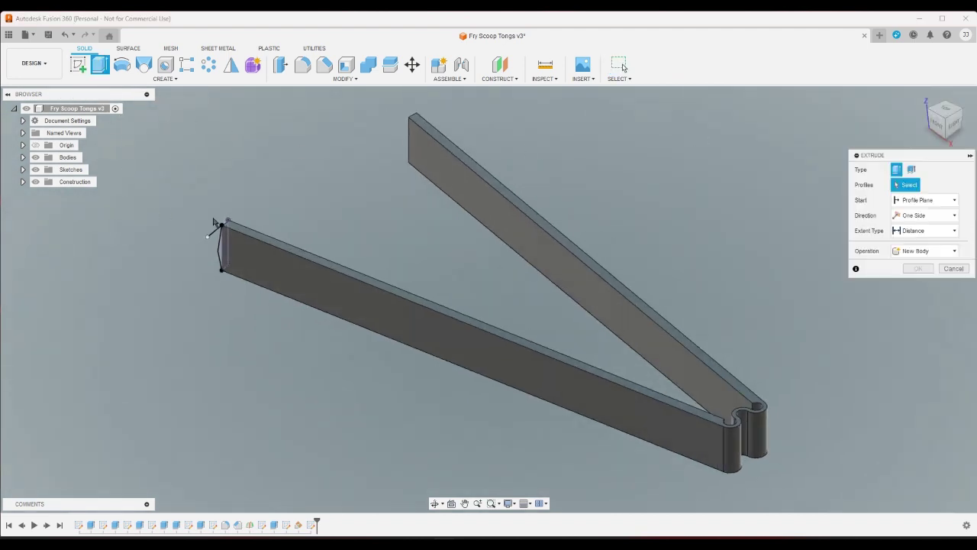
pyautogui.click(218, 243)
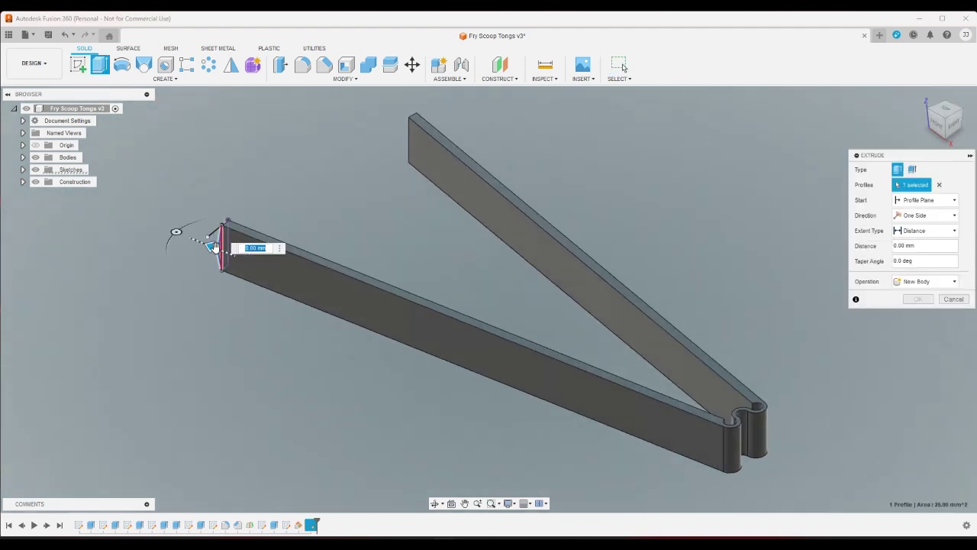
pyautogui.moveTo(226, 246); pyautogui.dragTo(718, 449)
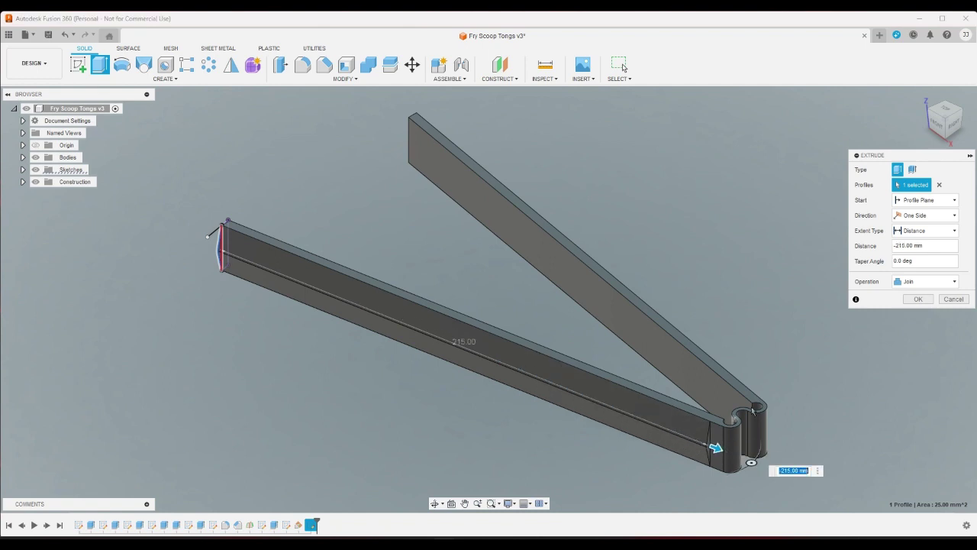
pyautogui.click(916, 231)
pyautogui.click(909, 246)
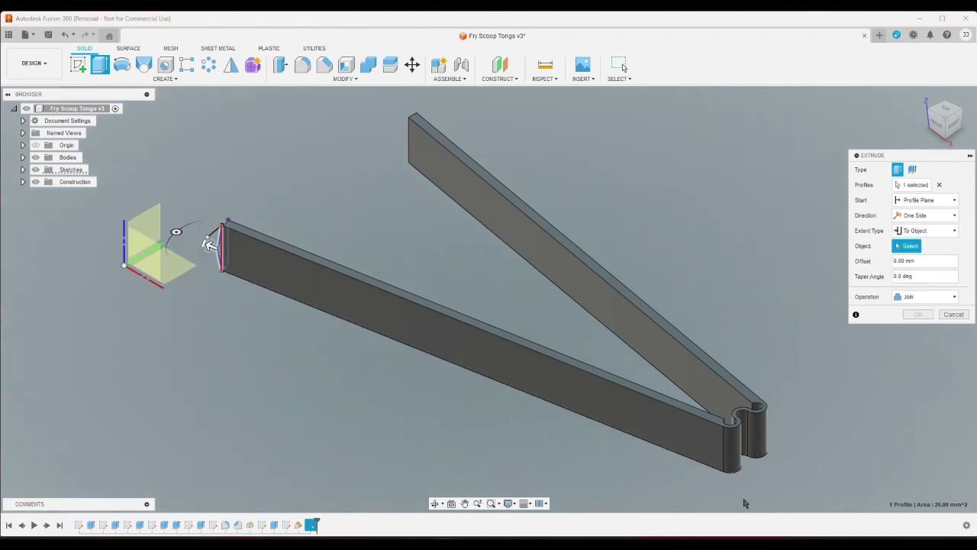
pyautogui.scroll(5, 748, 452)
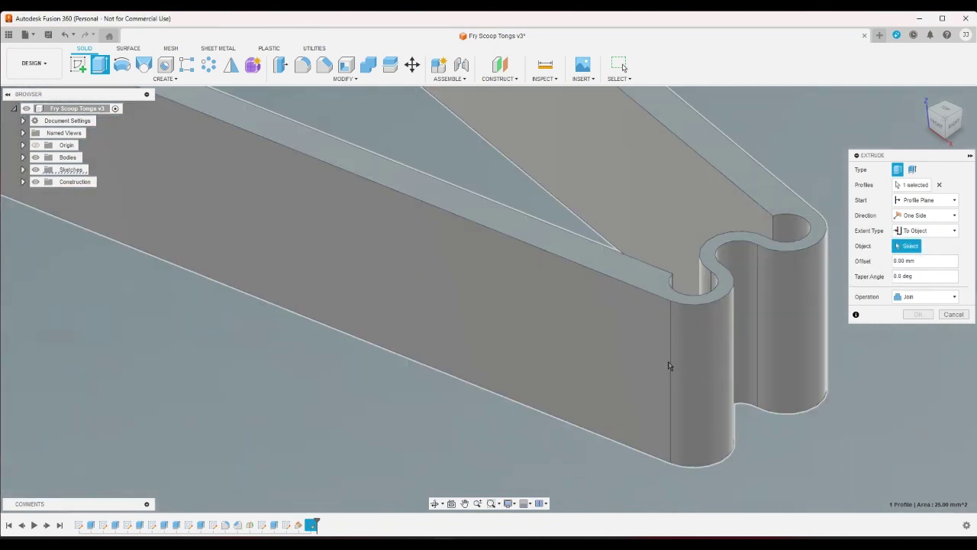
pyautogui.click(670, 366)
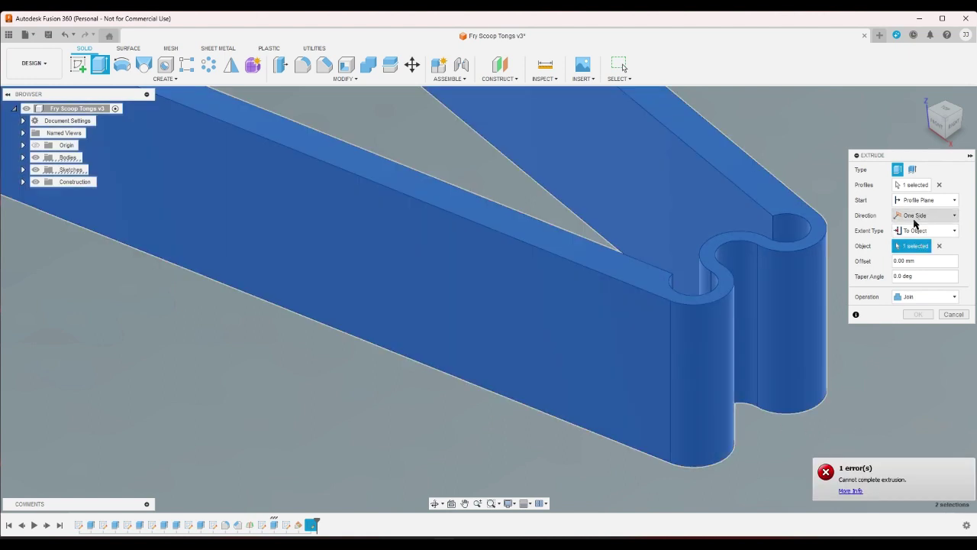
# Return the extrusion extent to Distance and try starting it from the sketch point at the lower arm's hinge end.
pyautogui.click(939, 115)
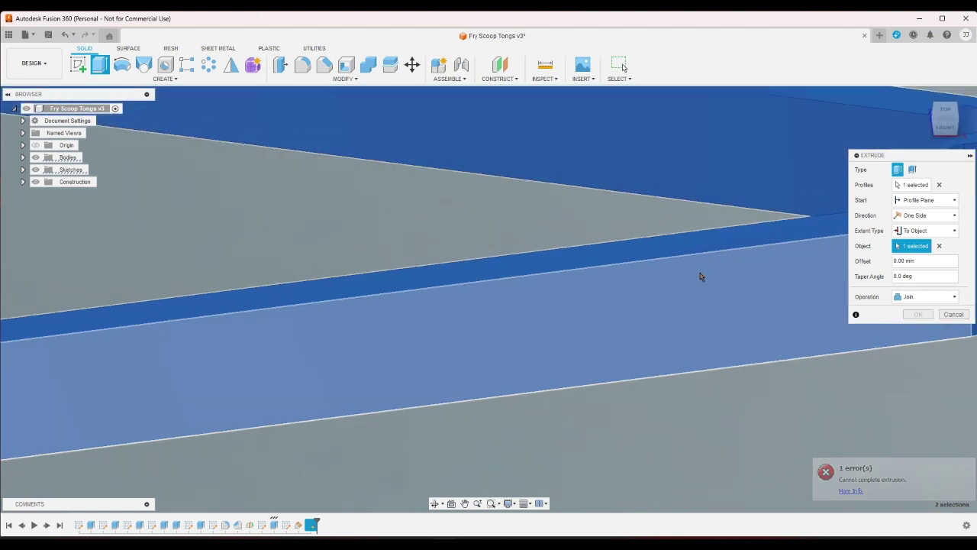
pyautogui.click(939, 232)
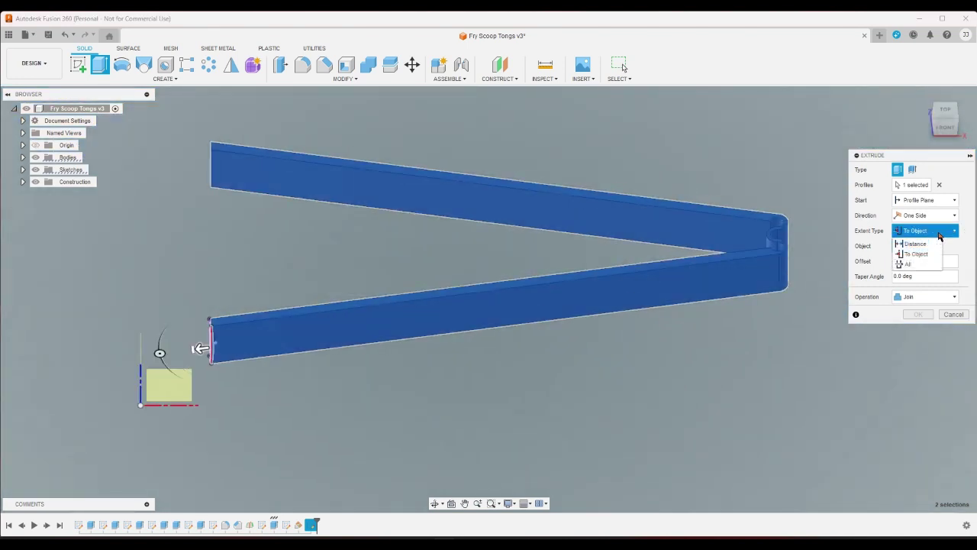
pyautogui.click(928, 245)
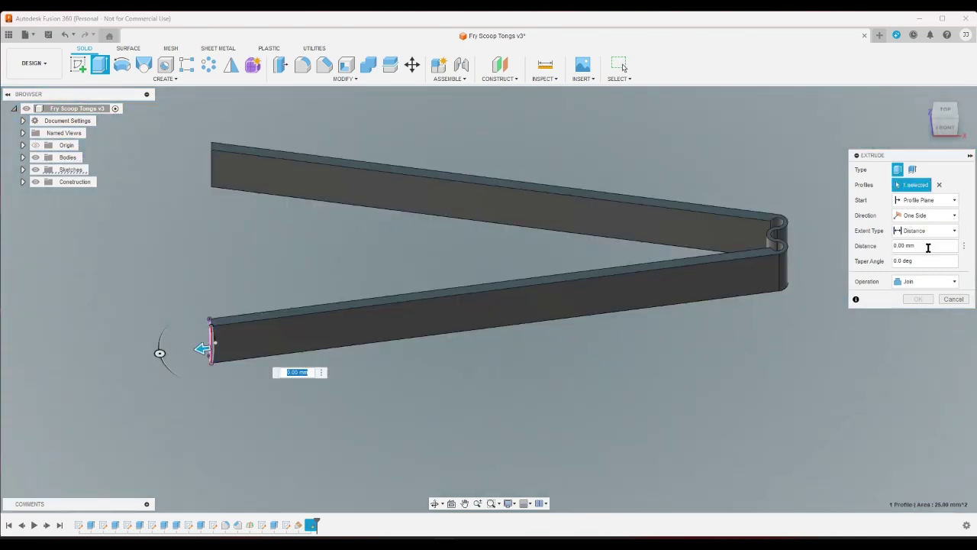
pyautogui.click(924, 215)
pyautogui.click(924, 200)
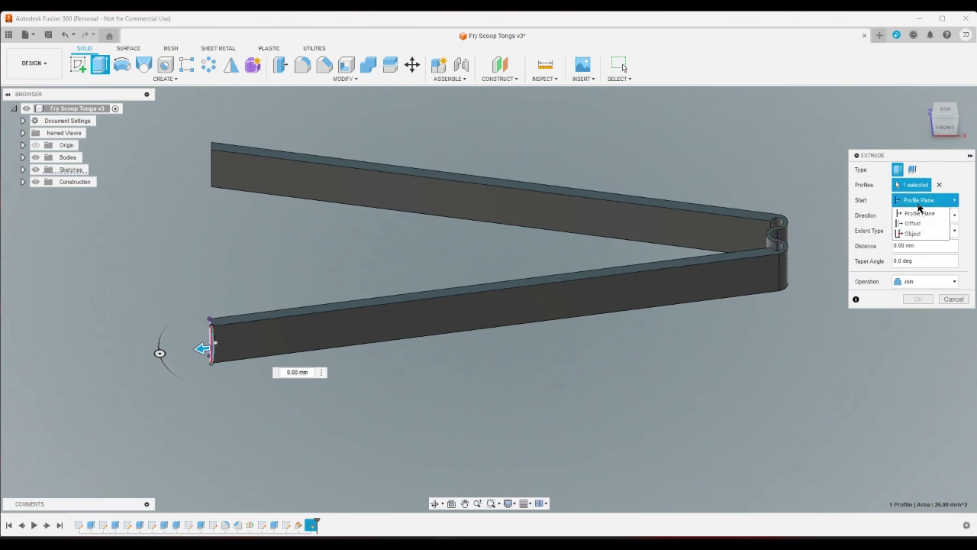
pyautogui.click(916, 233)
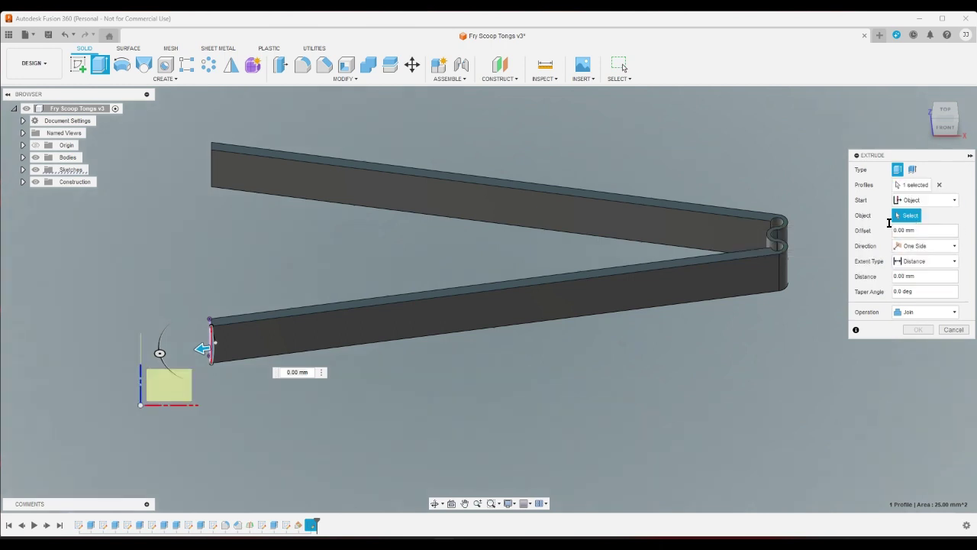
pyautogui.click(959, 126)
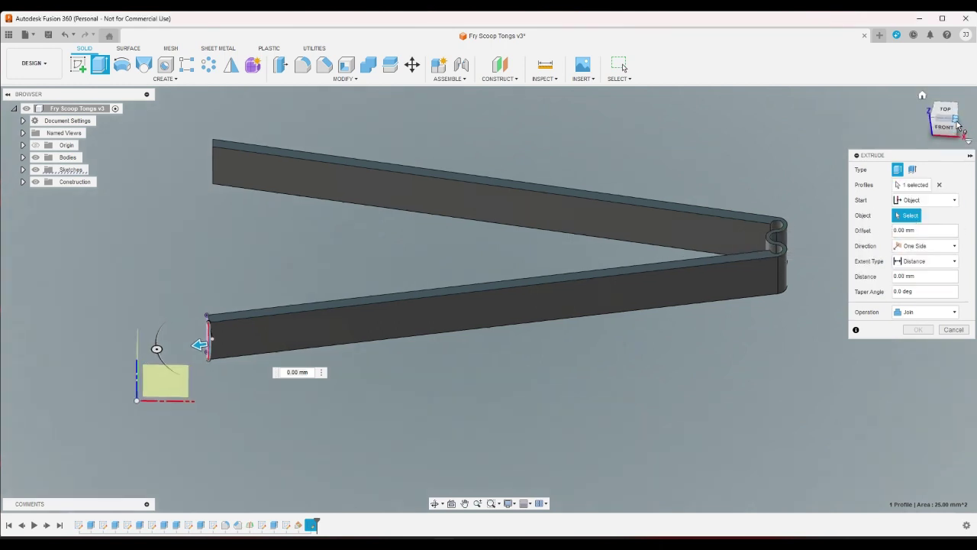
pyautogui.scroll(5, 637, 351)
pyautogui.scroll(3, 662, 312)
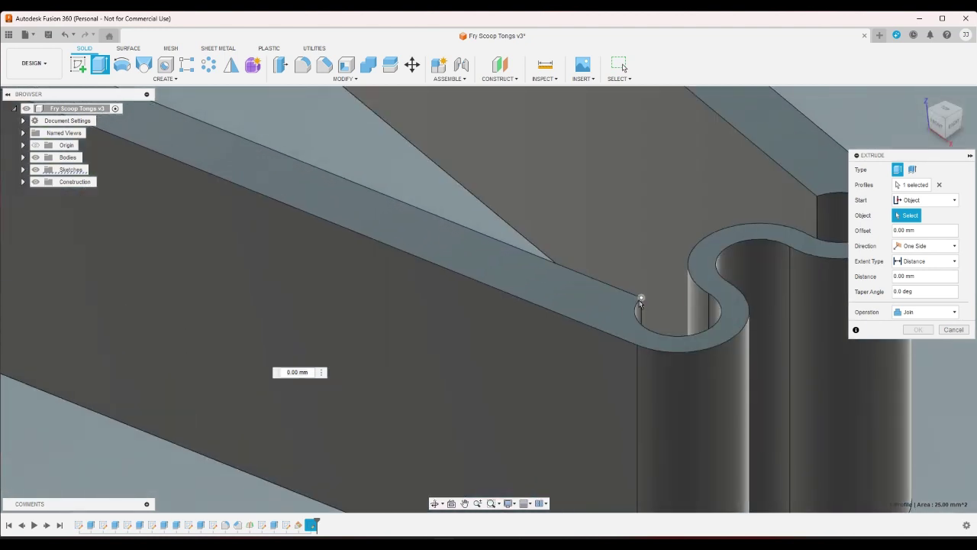
pyautogui.click(639, 302)
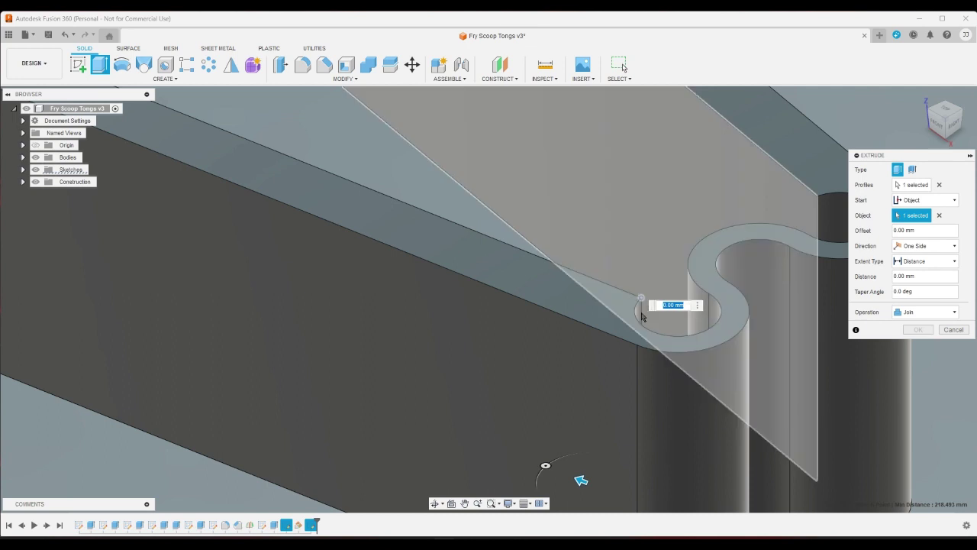
pyautogui.scroll(-5, 731, 353)
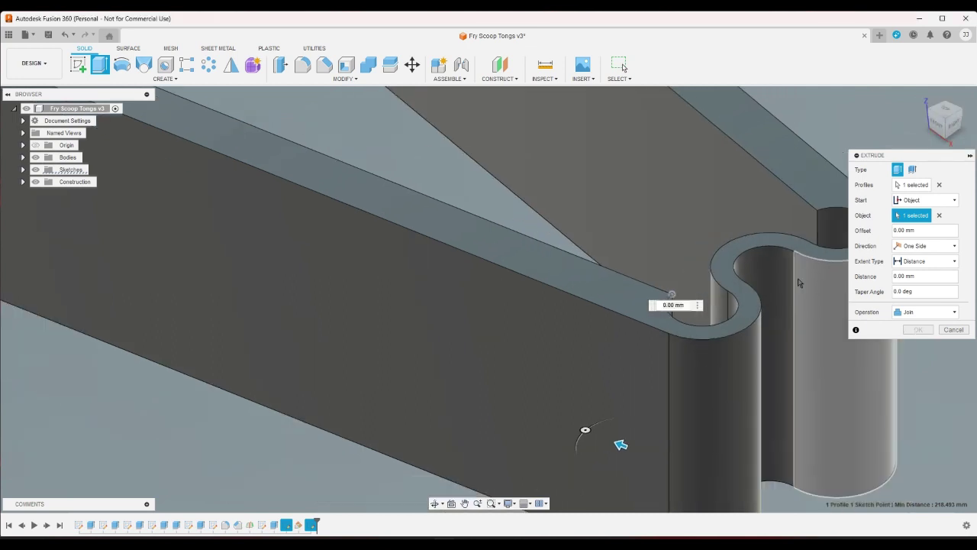
pyautogui.scroll(-3, 702, 382)
pyautogui.scroll(3, 844, 404)
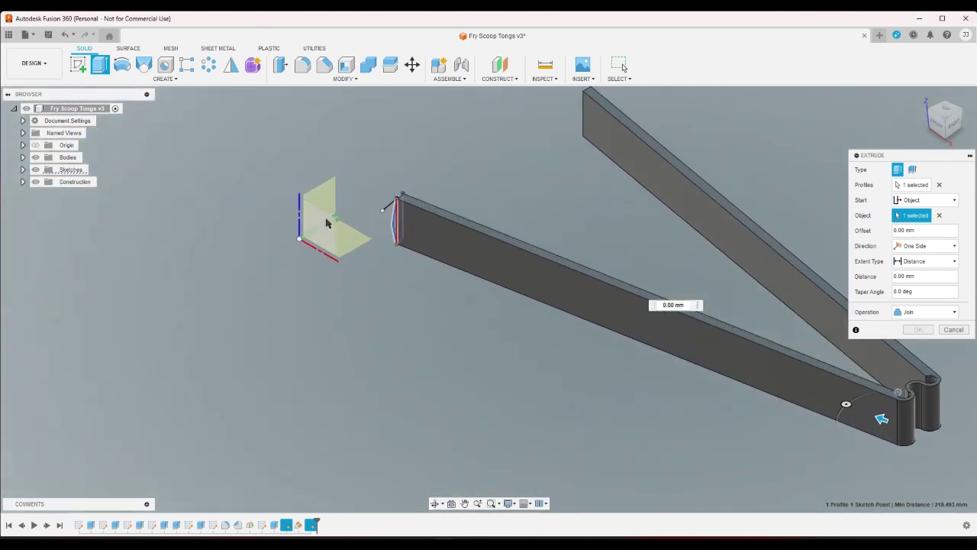
# Try a To Object extent while keeping the object start, and cancel the extrusion.
pyautogui.click(925, 200)
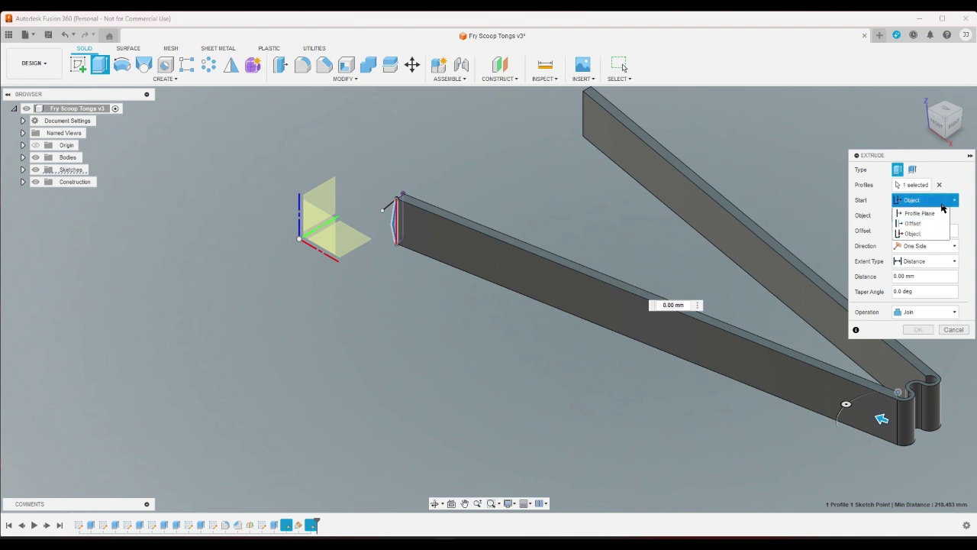
pyautogui.click(915, 233)
pyautogui.click(936, 261)
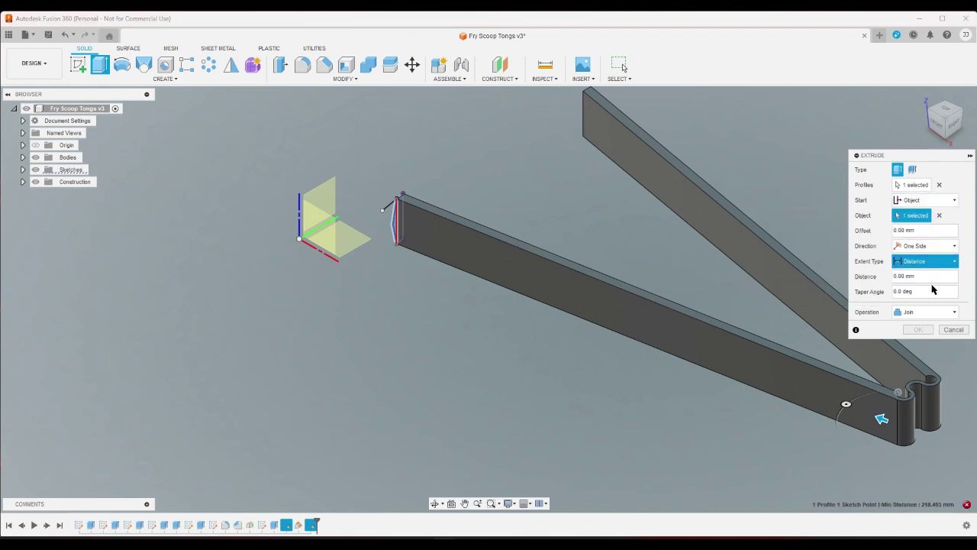
pyautogui.click(916, 284)
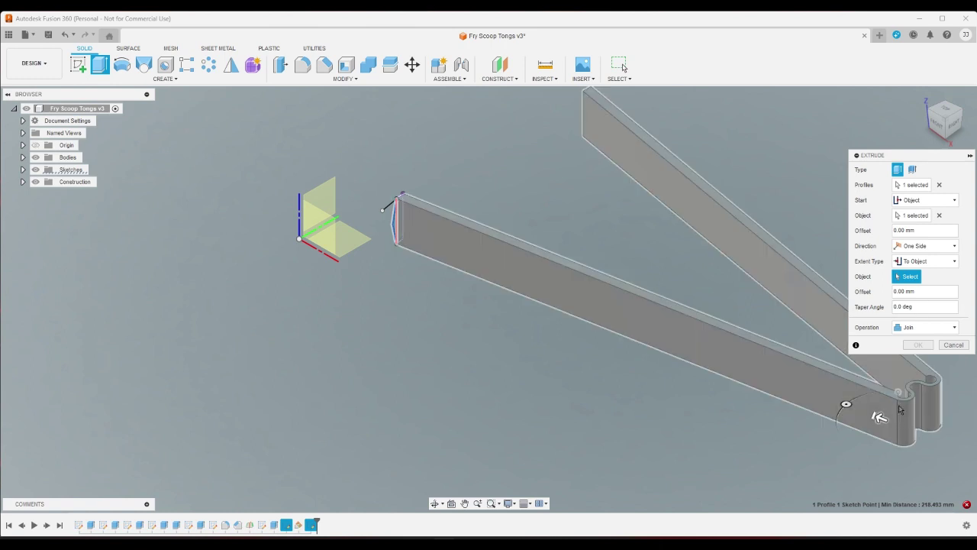
pyautogui.click(954, 344)
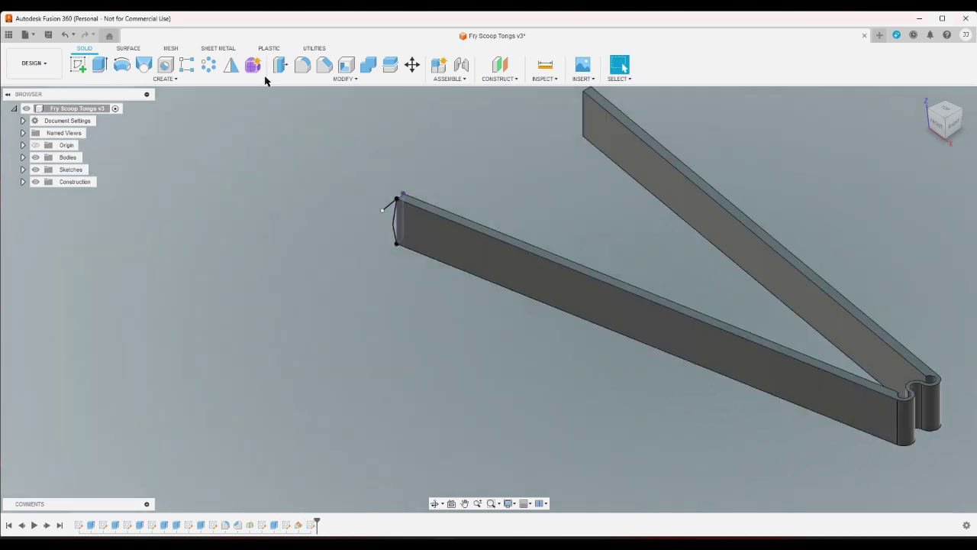
# Extrude the triangular profile along the lower arm up to the sketch point at the arm's hinge end.
pyautogui.click(103, 66)
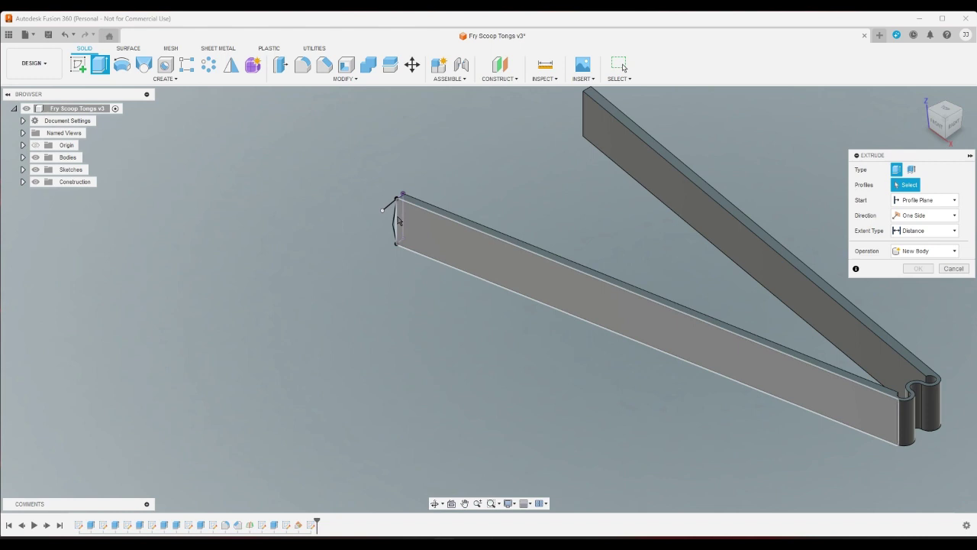
pyautogui.click(398, 221)
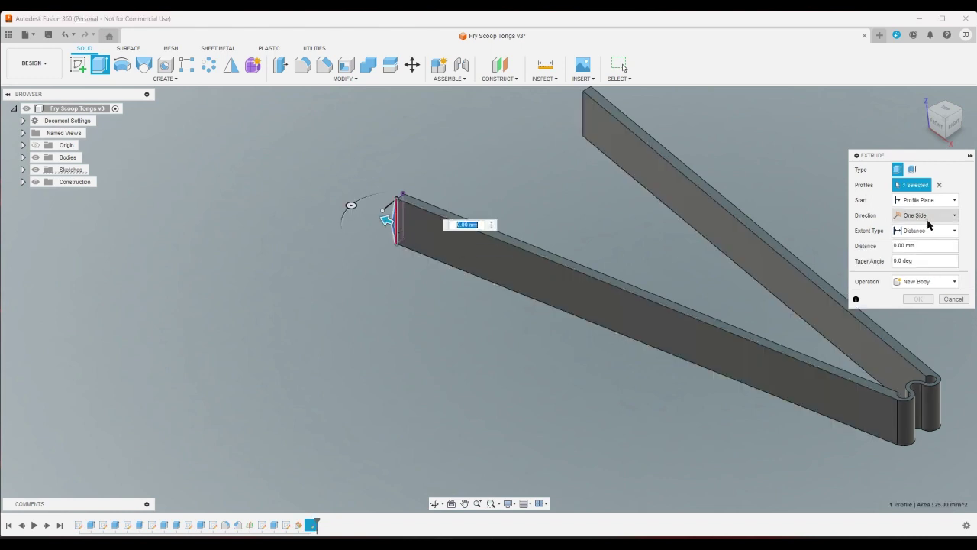
pyautogui.click(926, 231)
pyautogui.click(912, 252)
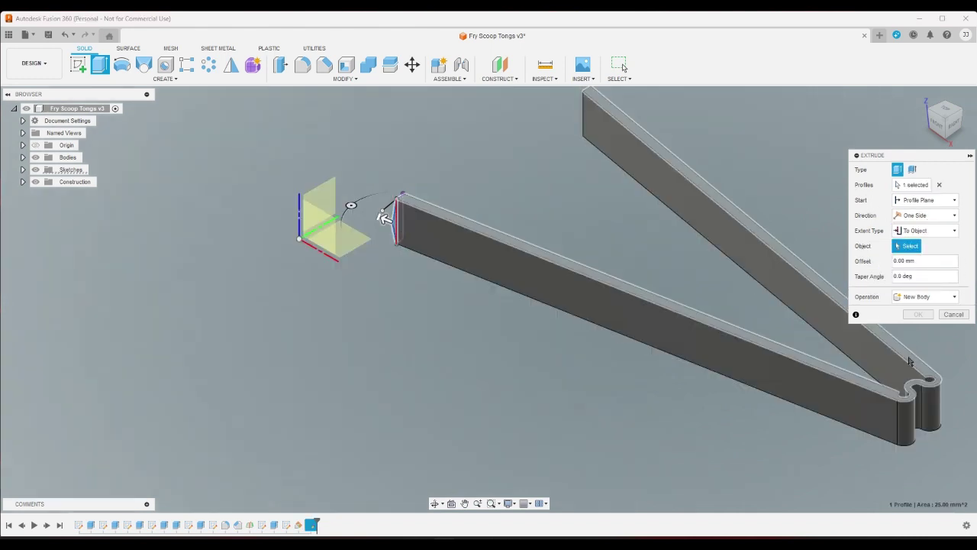
pyautogui.click(899, 393)
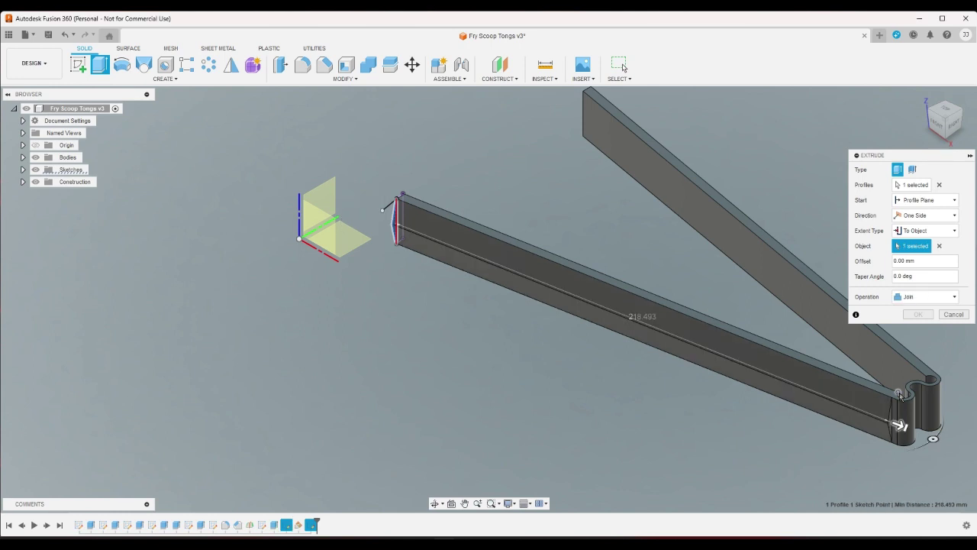
# Switch the ridge extrusion's extent to Distance at -218.493 mm and finish it as a Join.
pyautogui.click(928, 231)
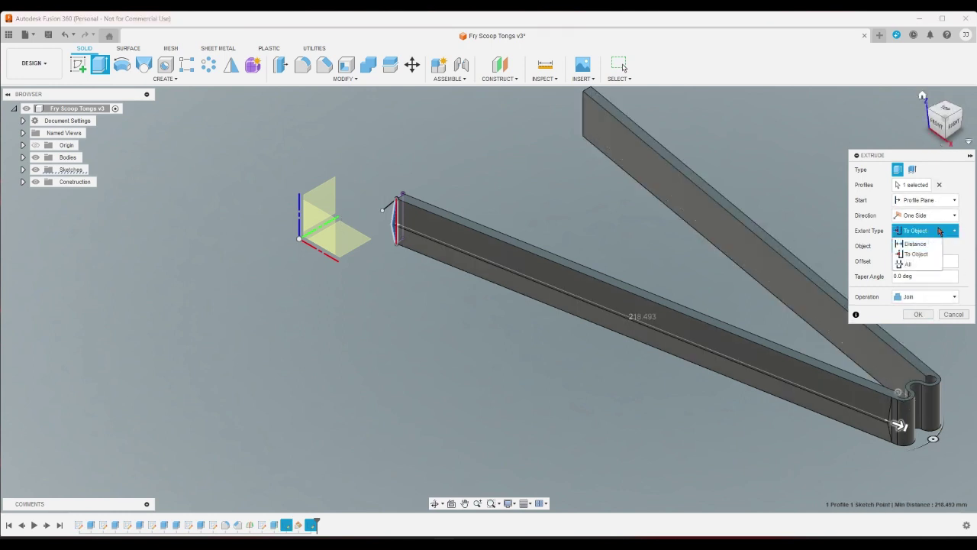
pyautogui.click(916, 243)
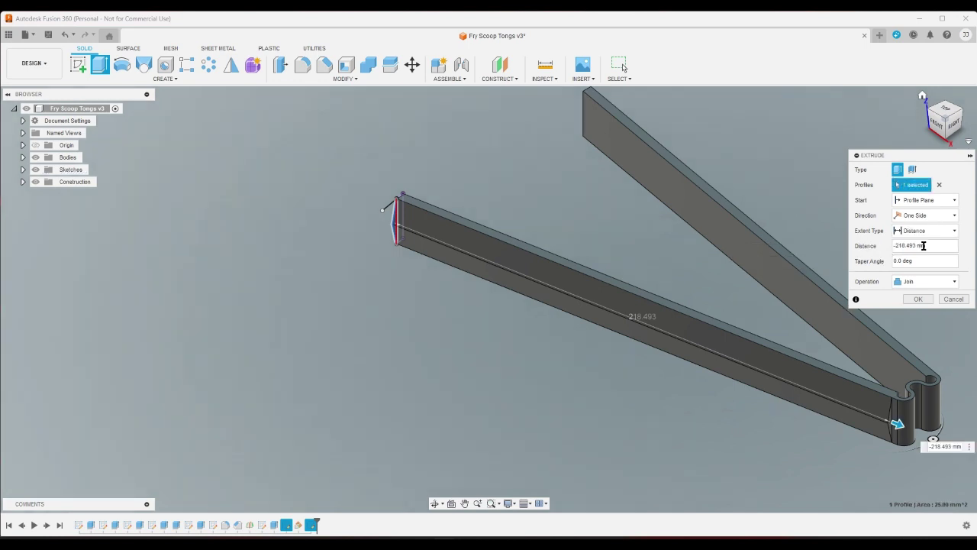
pyautogui.click(945, 130)
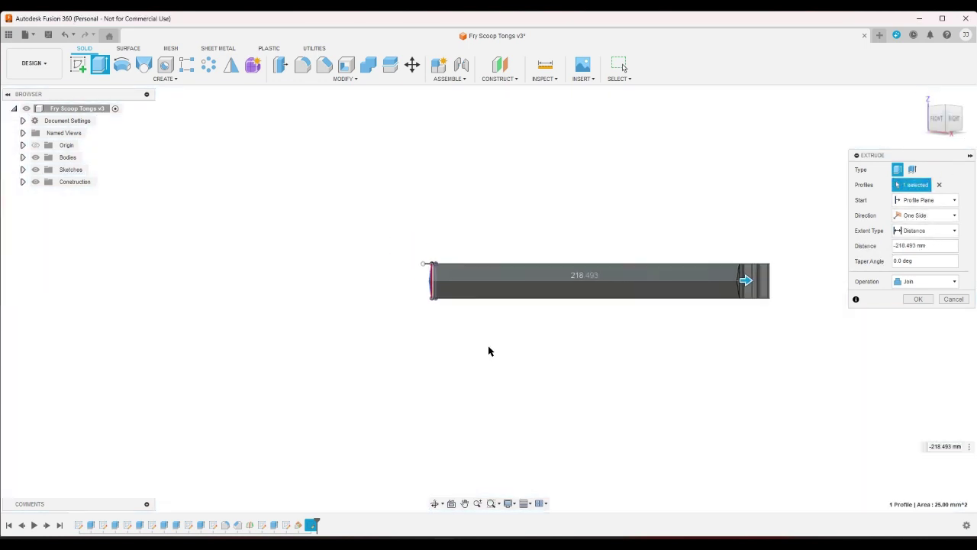
pyautogui.scroll(5, 815, 267)
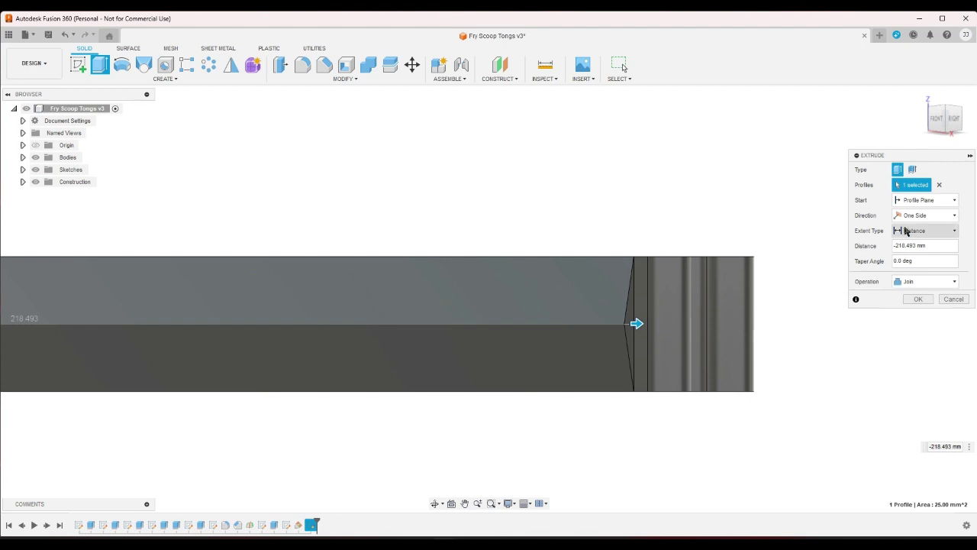
pyautogui.click(917, 299)
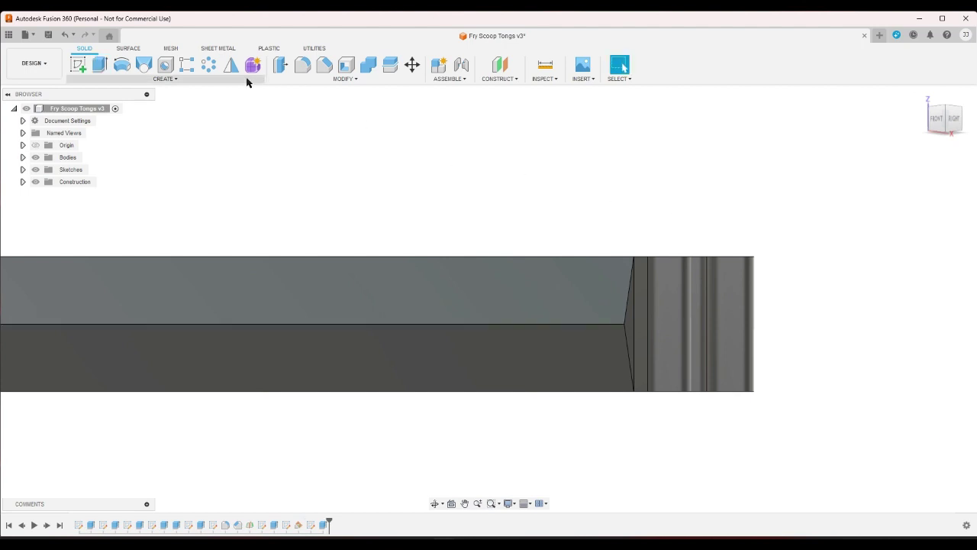
# Chamfer the vertical edge at the hinge end of the lower arm's ridge by an equal distance of 2.43 mm.
pyautogui.click(325, 65)
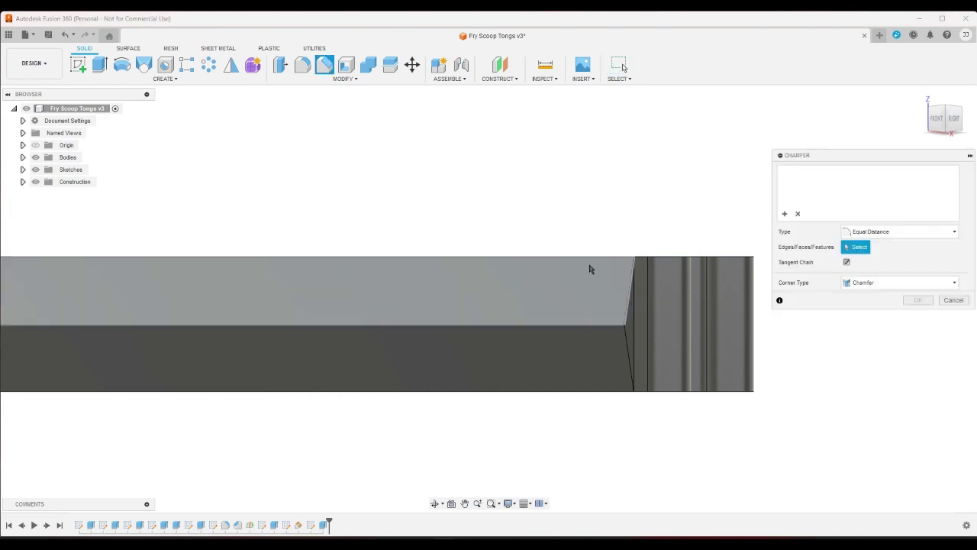
pyautogui.click(634, 307)
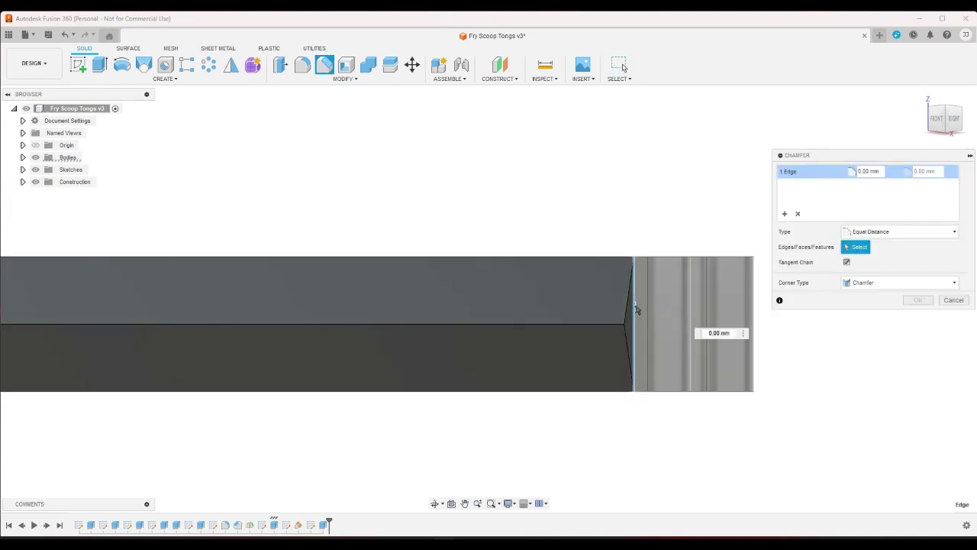
pyautogui.click(638, 308)
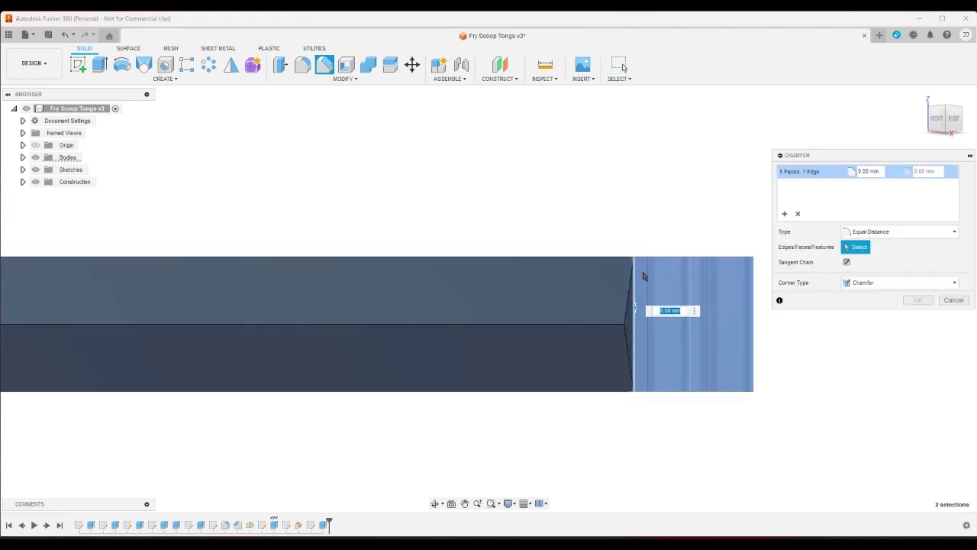
pyautogui.click(645, 277)
pyautogui.write('2.4')
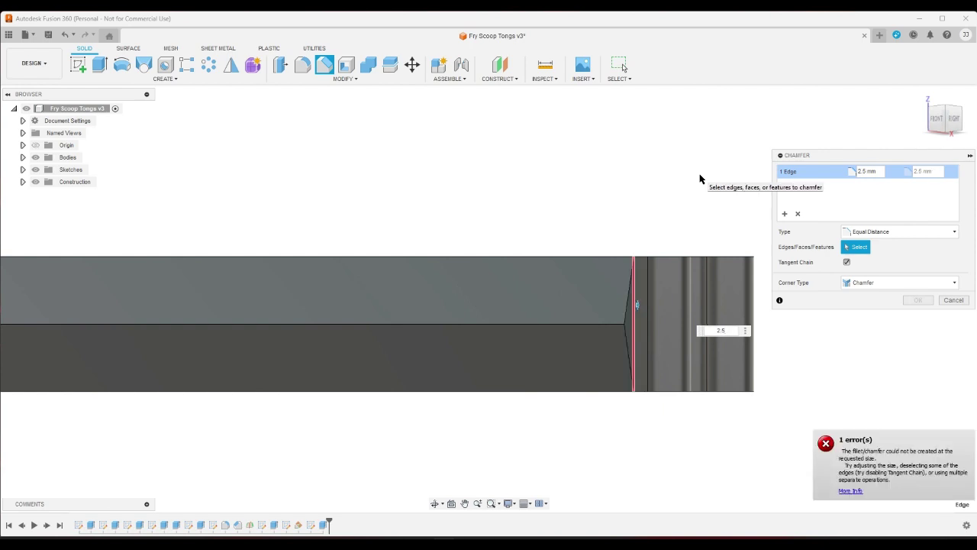
pyautogui.press('BackSpace')
pyautogui.write('4')
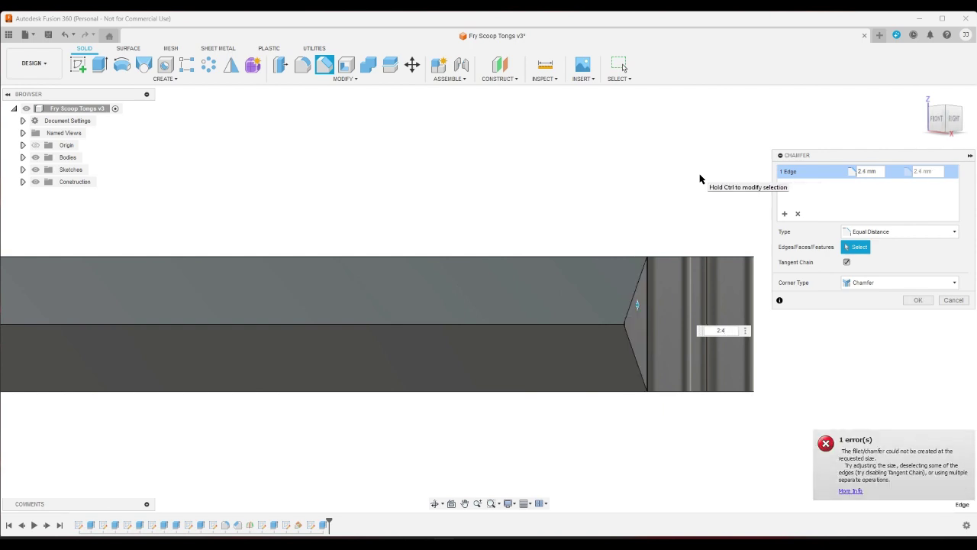
pyautogui.press('Return')
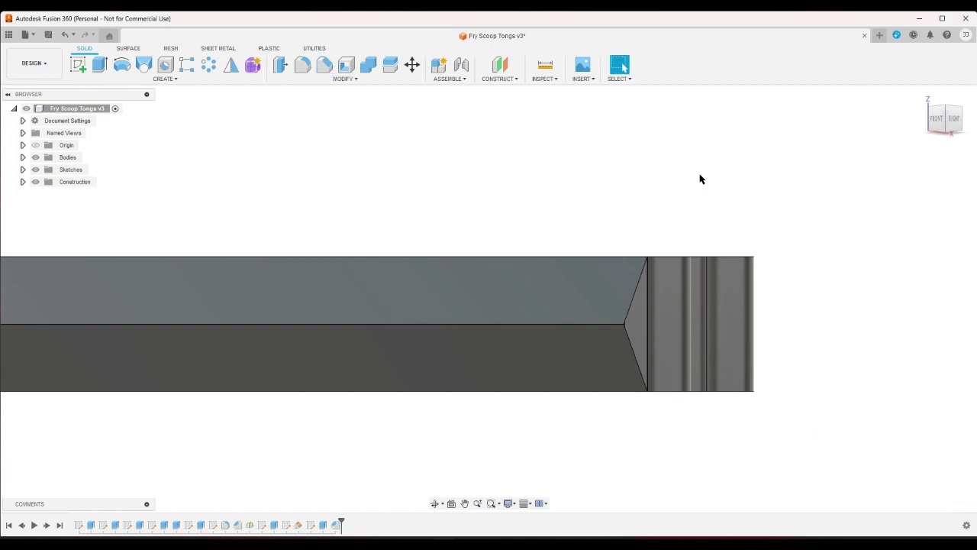
# Try changing the apex offset dimension in the triangular profile sketch and finish the sketch.
pyautogui.click(924, 99)
pyautogui.scroll(6, 693, 397)
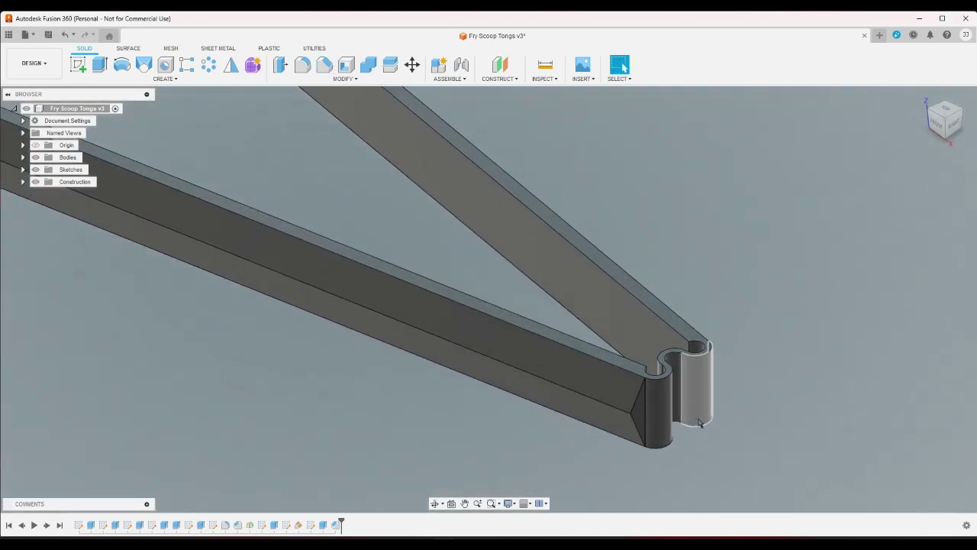
pyautogui.doubleClick(321, 524)
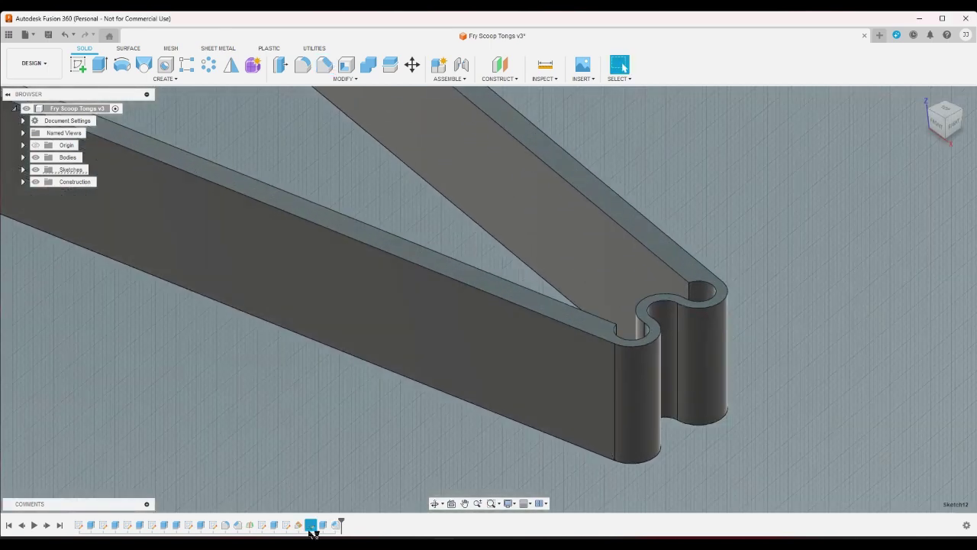
pyautogui.scroll(-3, 654, 368)
pyautogui.scroll(2, 358, 196)
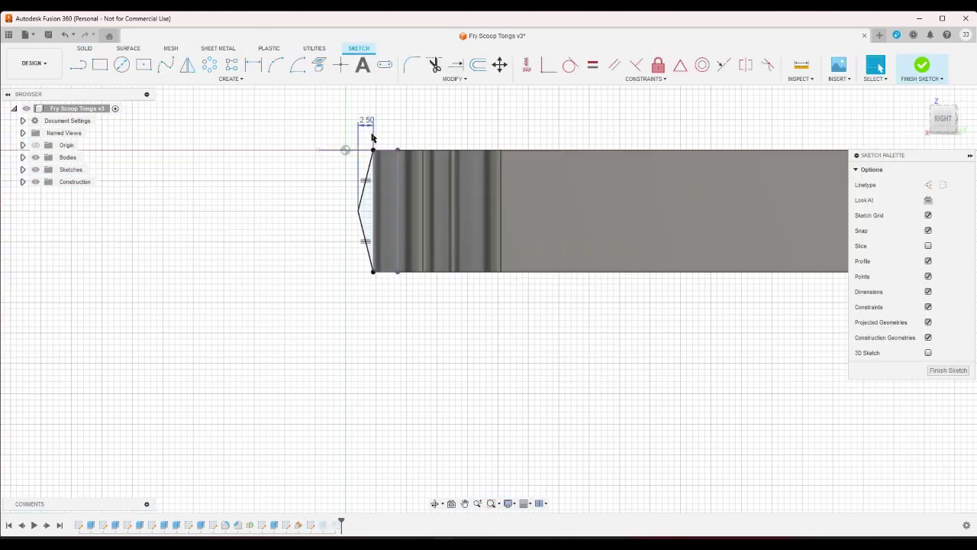
pyautogui.doubleClick(369, 124)
pyautogui.press('Return')
pyautogui.click(921, 67)
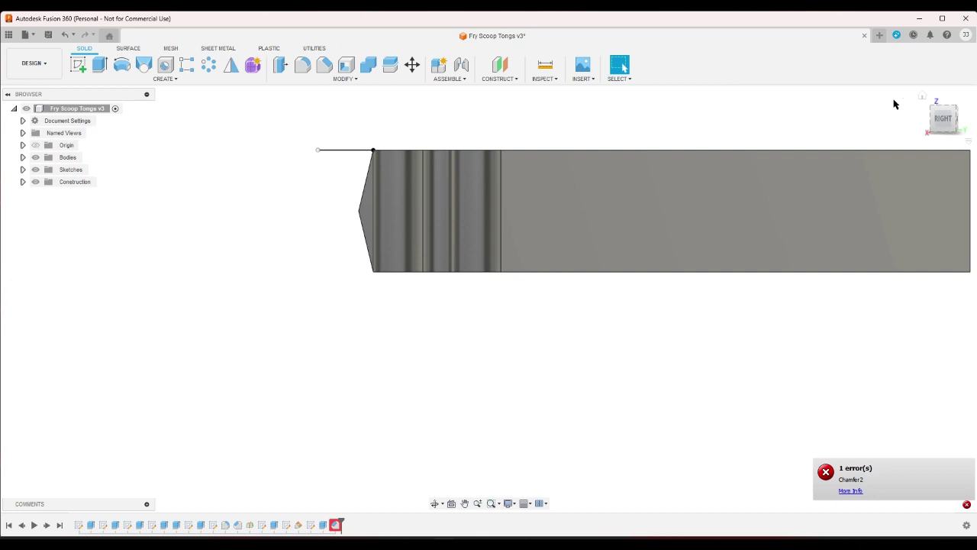
pyautogui.click(923, 96)
pyautogui.scroll(3, 705, 439)
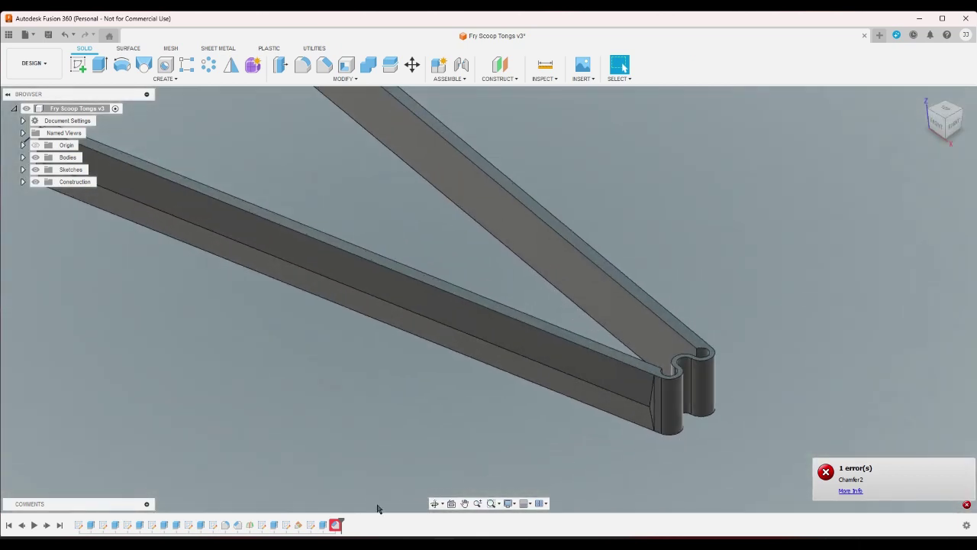
# Try a 2.3999 mm distance for the hinge-end chamfer and cancel the edit.
pyautogui.doubleClick(335, 526)
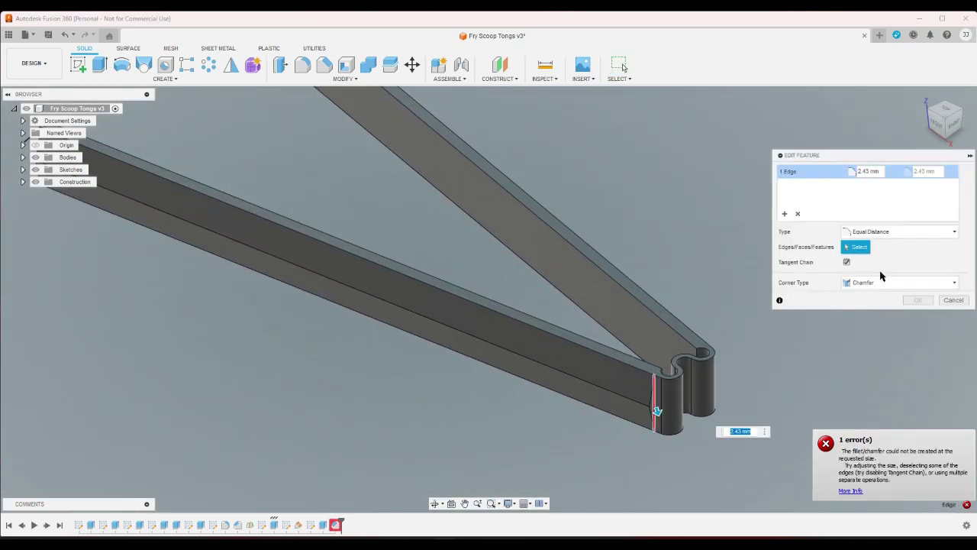
pyautogui.click(873, 171)
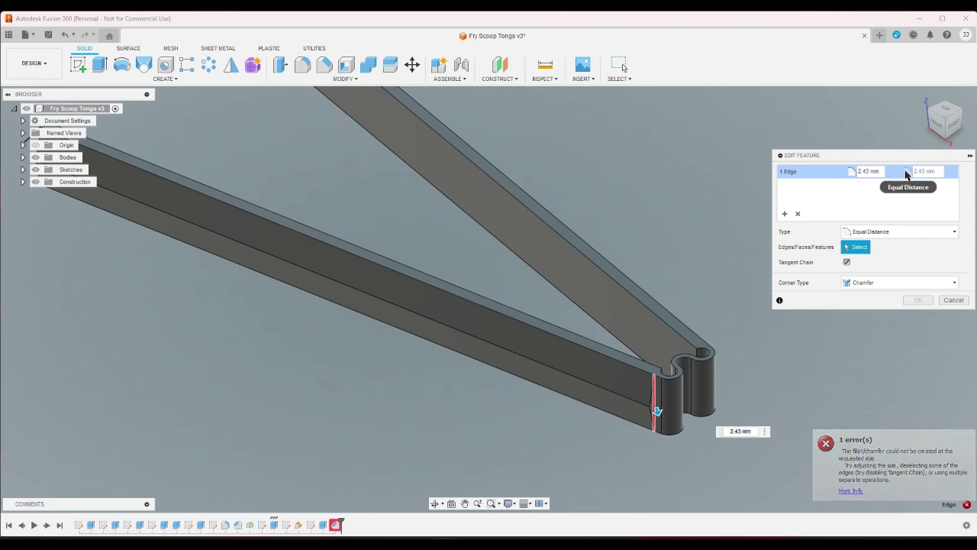
pyautogui.press('BackSpace')
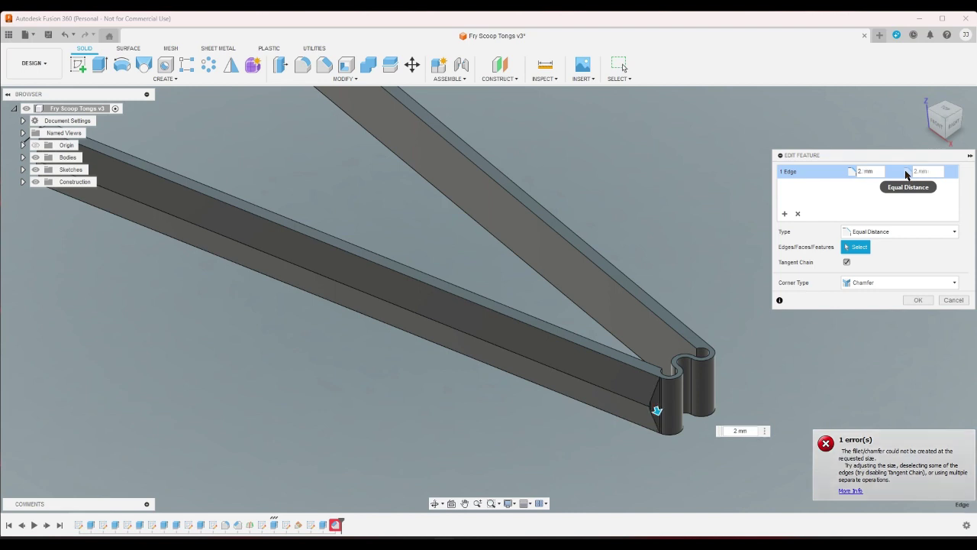
pyautogui.write('.3999')
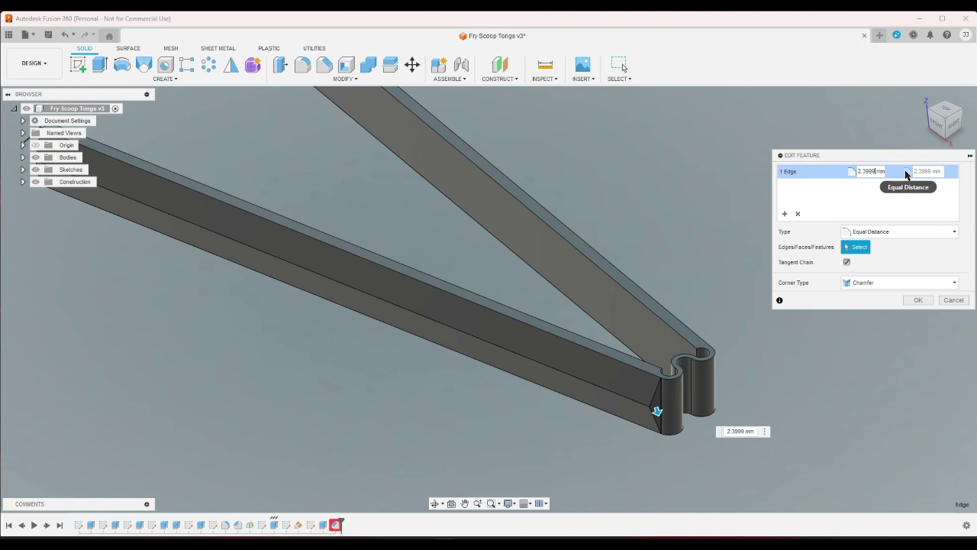
pyautogui.click(955, 299)
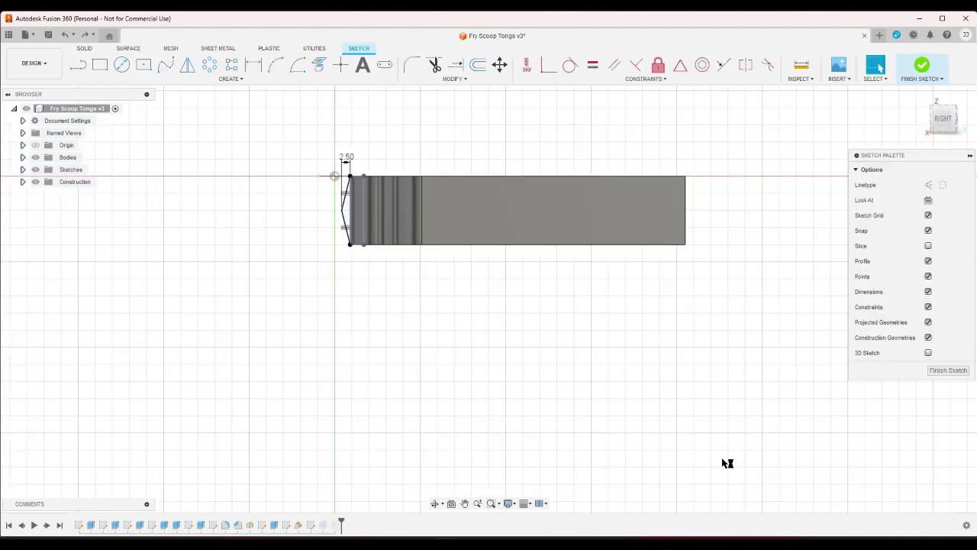
# Undo the last change to the triangular profile's apex offset and inspect the chamfered ridge end at the hinge.
pyautogui.hotkey('ctrl', 'z')
pyautogui.scroll(10, 724, 459)
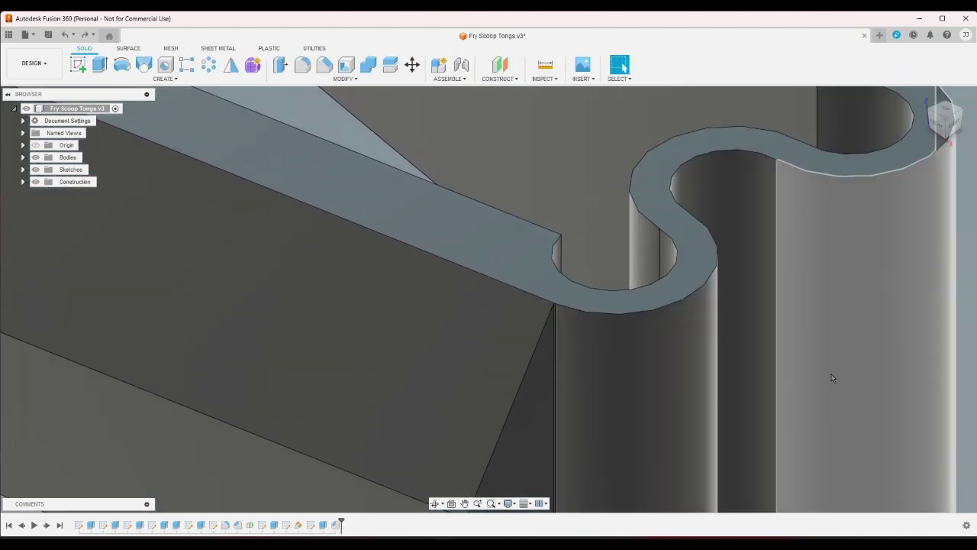
pyautogui.scroll(-10, 832, 378)
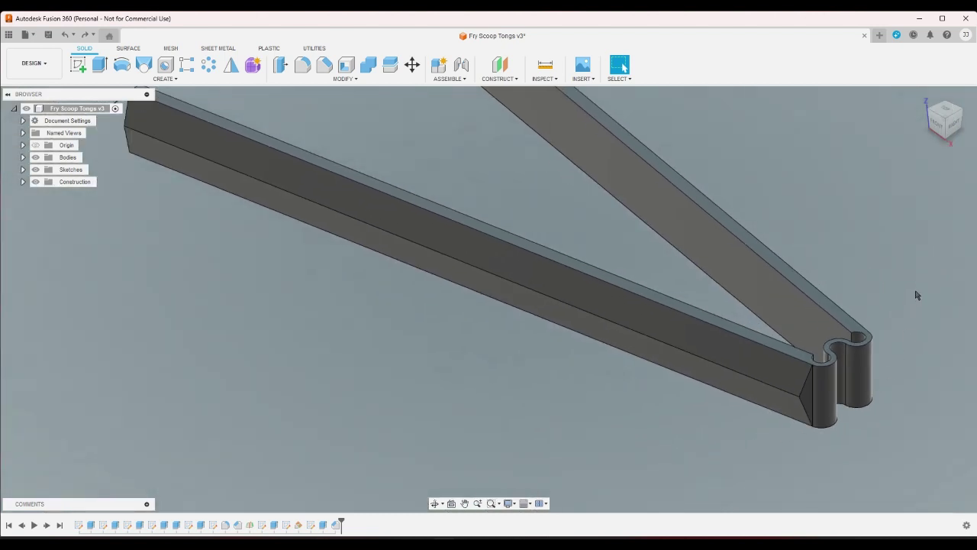
# Hide construction Plane2 and show Plane1 between the two arms.
pyautogui.scroll(-2, 916, 294)
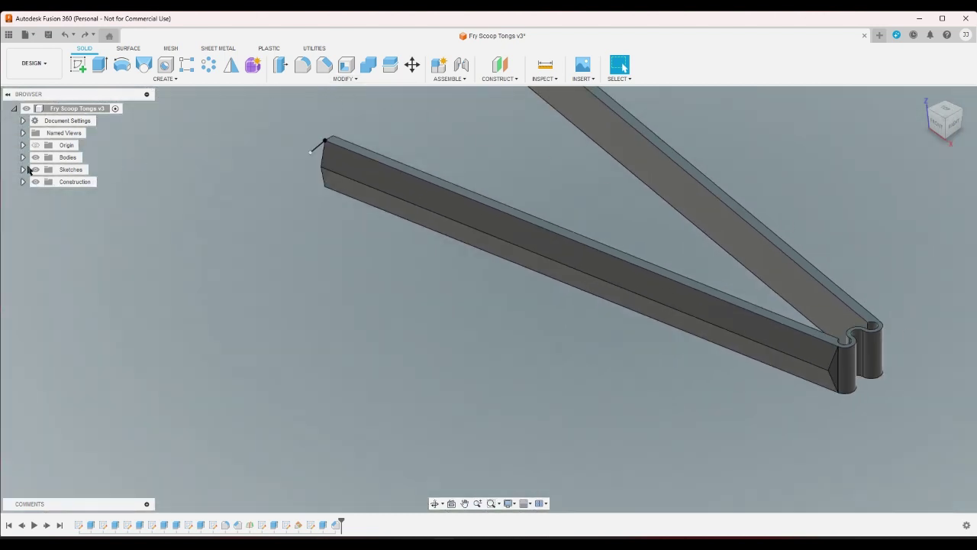
pyautogui.click(23, 182)
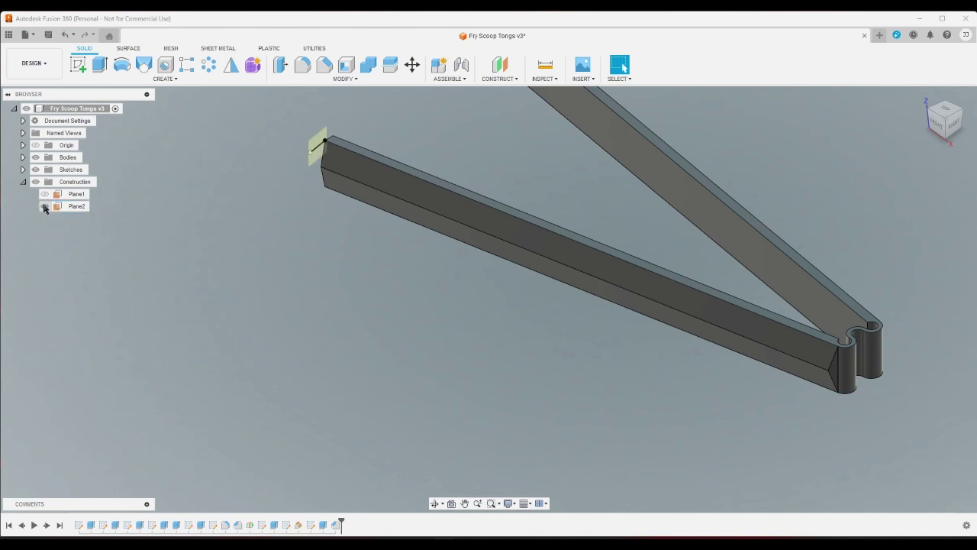
pyautogui.click(44, 194)
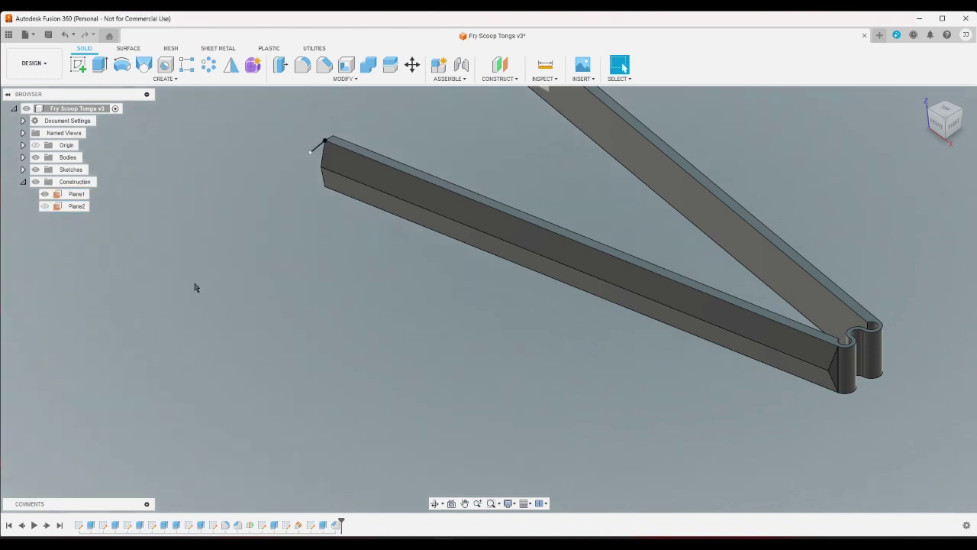
pyautogui.scroll(-3, 221, 214)
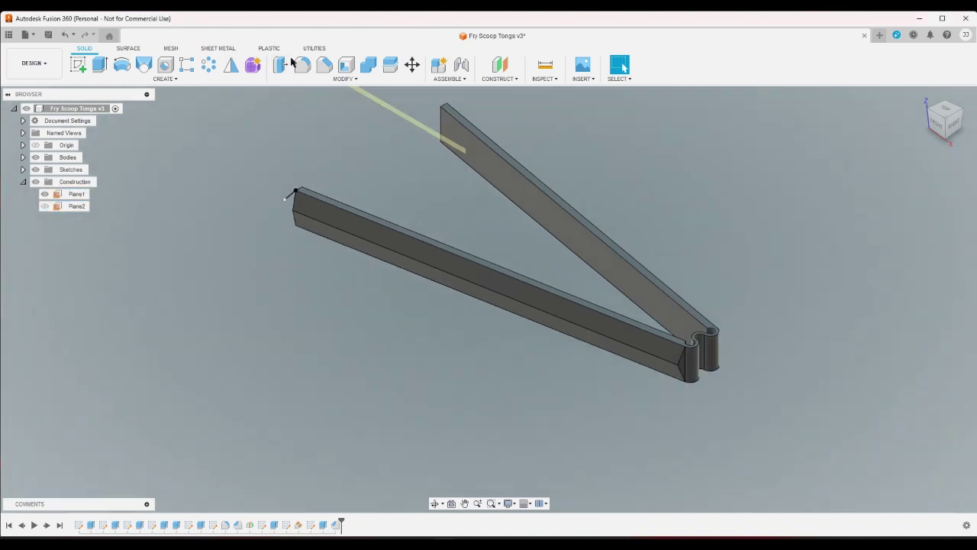
# Try to mirror the ridge extrusion and its hinge-end chamfer together as features across Plane1, using the Identical compute type.
pyautogui.click(231, 66)
pyautogui.click(927, 171)
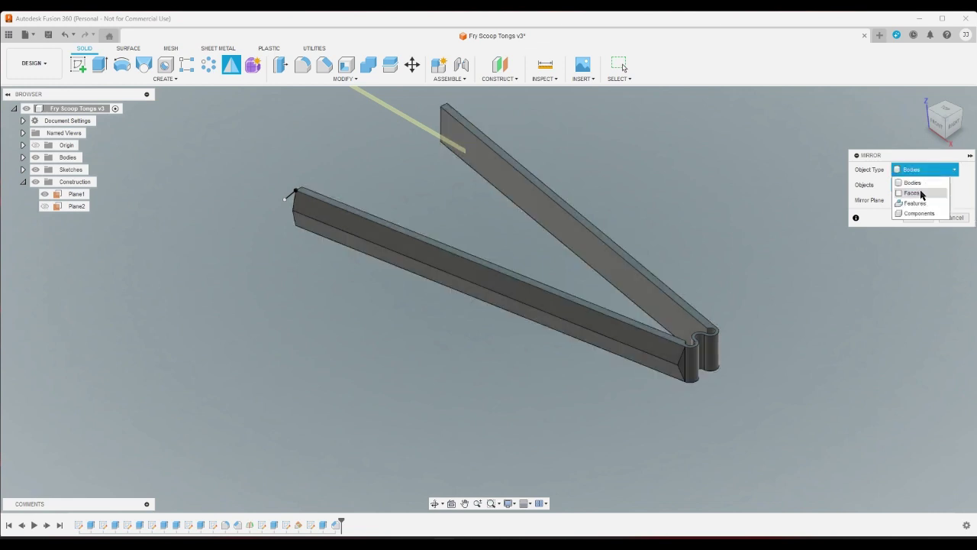
pyautogui.click(916, 193)
pyautogui.click(915, 203)
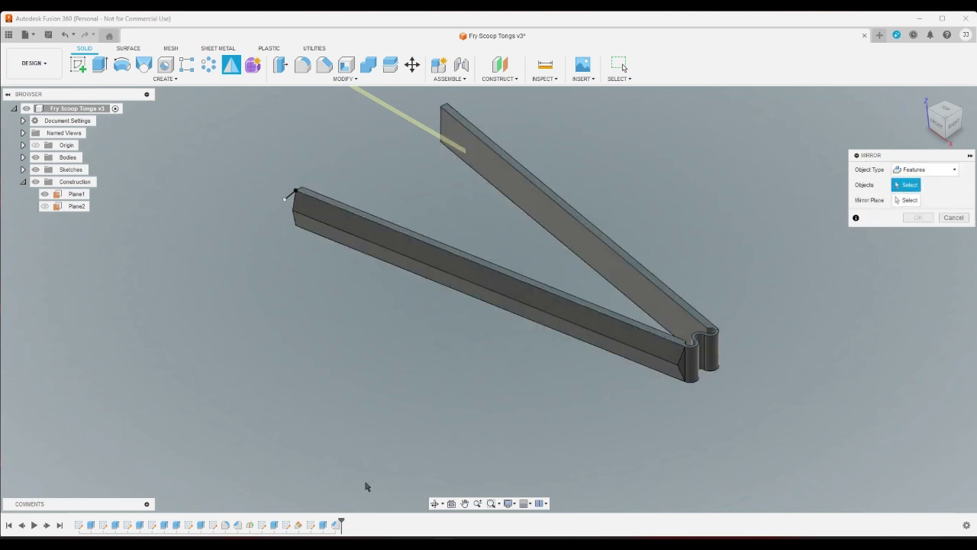
pyautogui.click(324, 525)
pyautogui.click(335, 525)
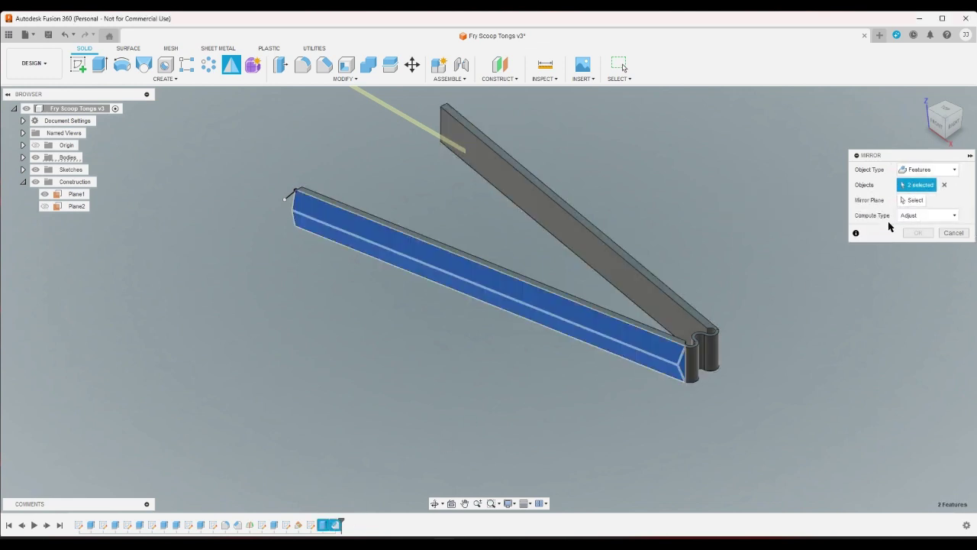
pyautogui.click(912, 200)
pyautogui.click(386, 107)
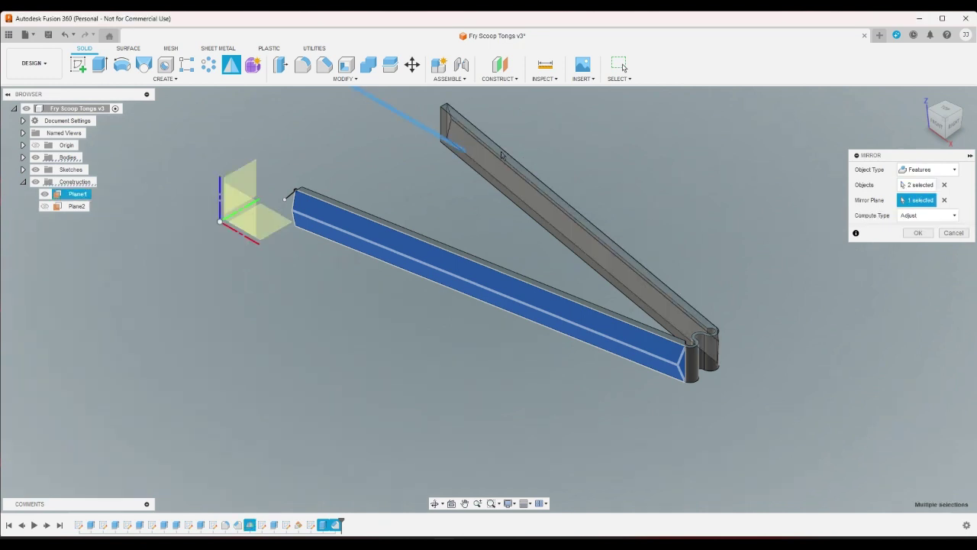
pyautogui.click(923, 217)
pyautogui.click(919, 241)
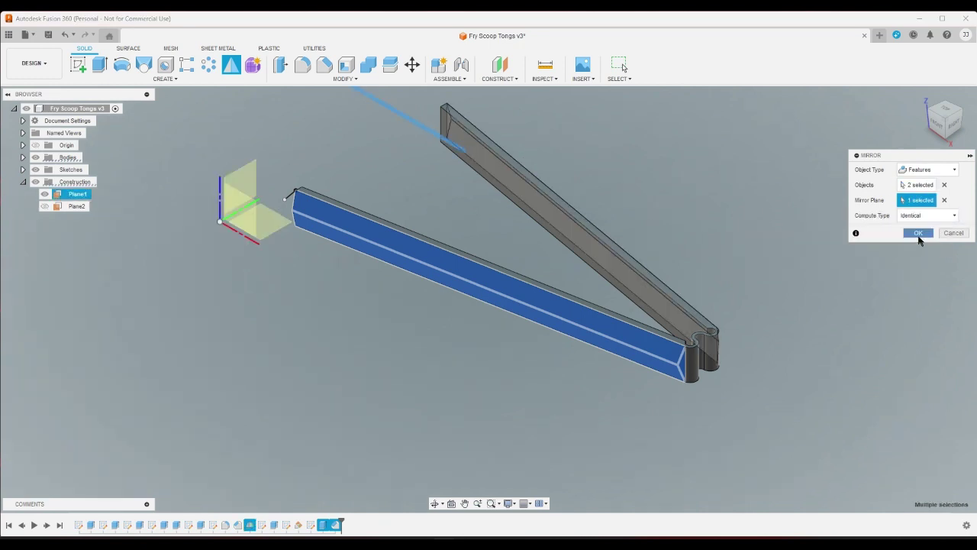
pyautogui.click(916, 233)
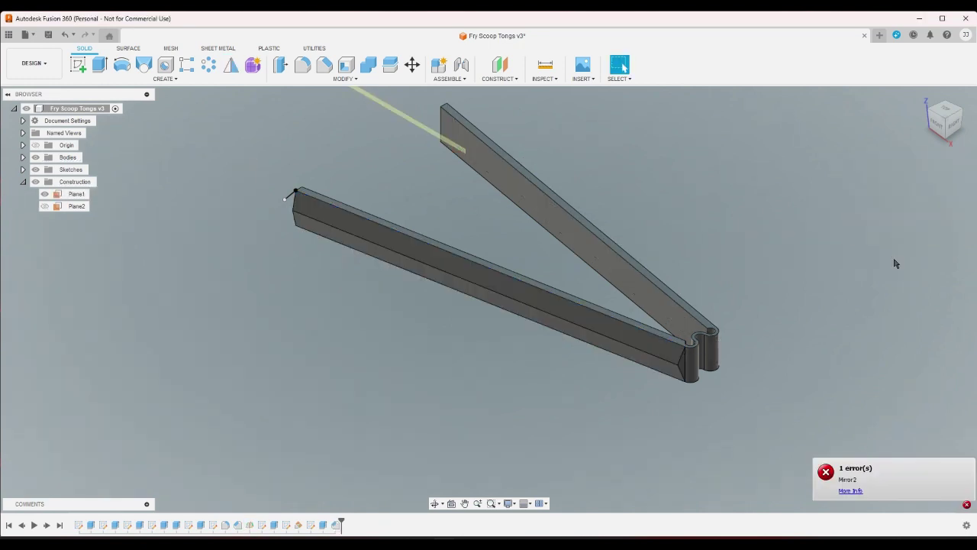
# Check the upper arm's face and read the error details for the attempted mirror.
pyautogui.click(964, 117)
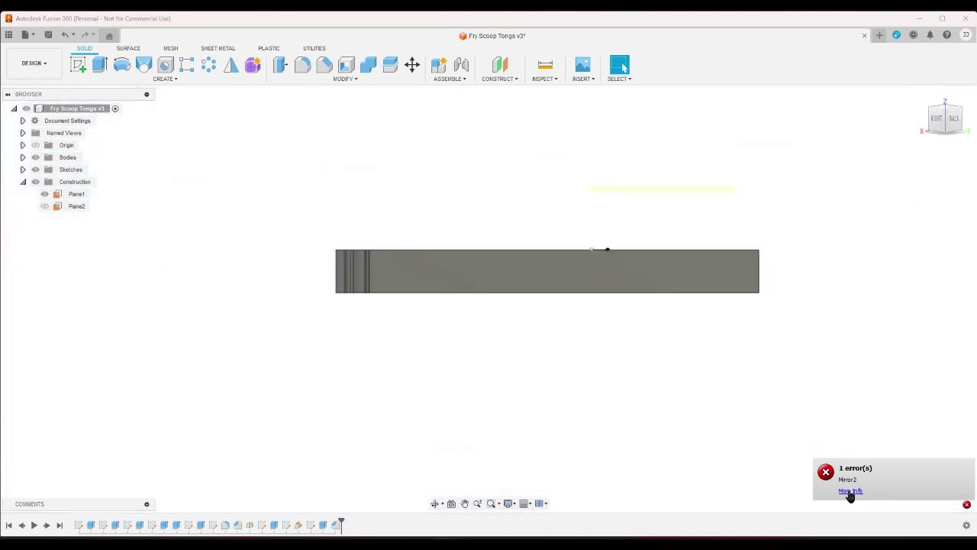
pyautogui.click(850, 491)
pyautogui.click(782, 402)
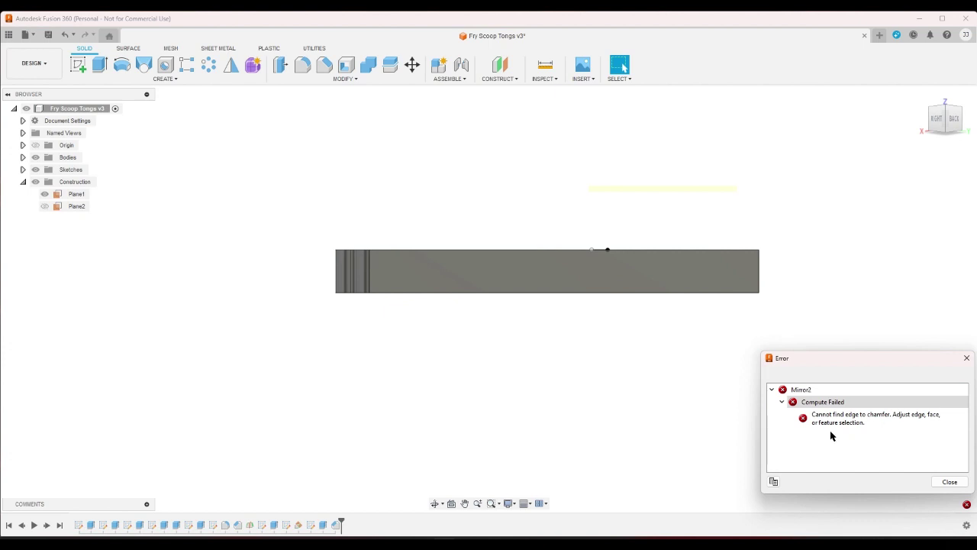
pyautogui.click(950, 481)
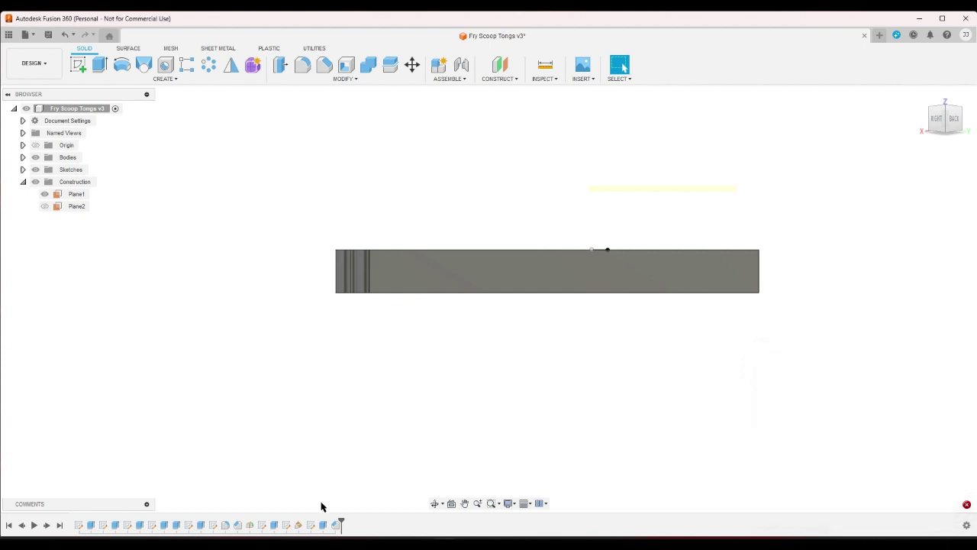
# Mirror only the triangular ridge extrusion as a feature across Plane1 onto the upper arm, using the Identical compute type.
pyautogui.click(325, 526)
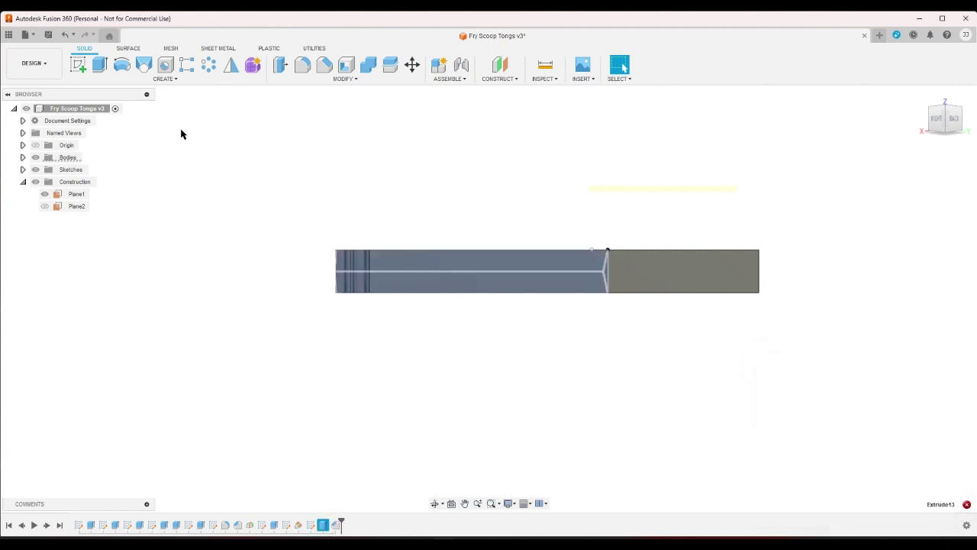
pyautogui.click(231, 64)
pyautogui.click(915, 203)
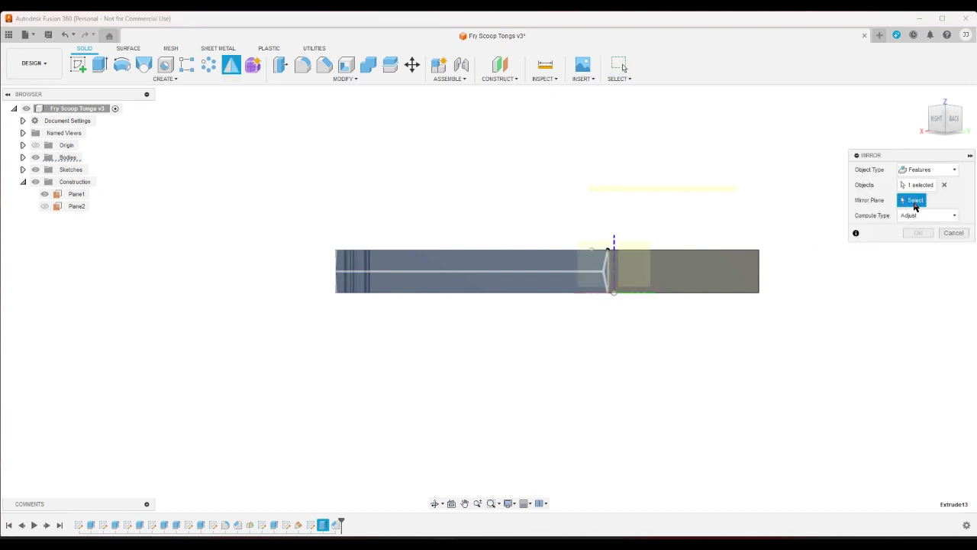
pyautogui.click(652, 190)
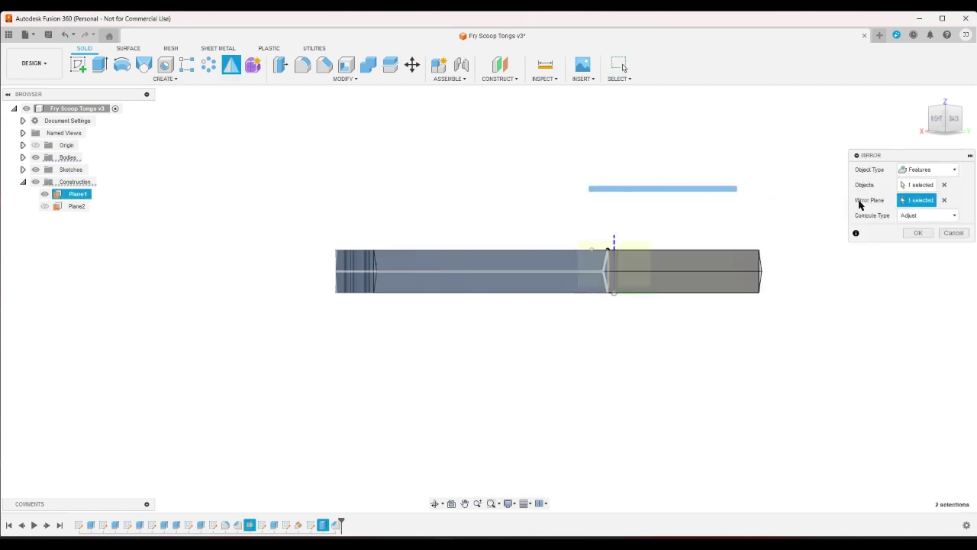
pyautogui.click(930, 216)
pyautogui.click(927, 240)
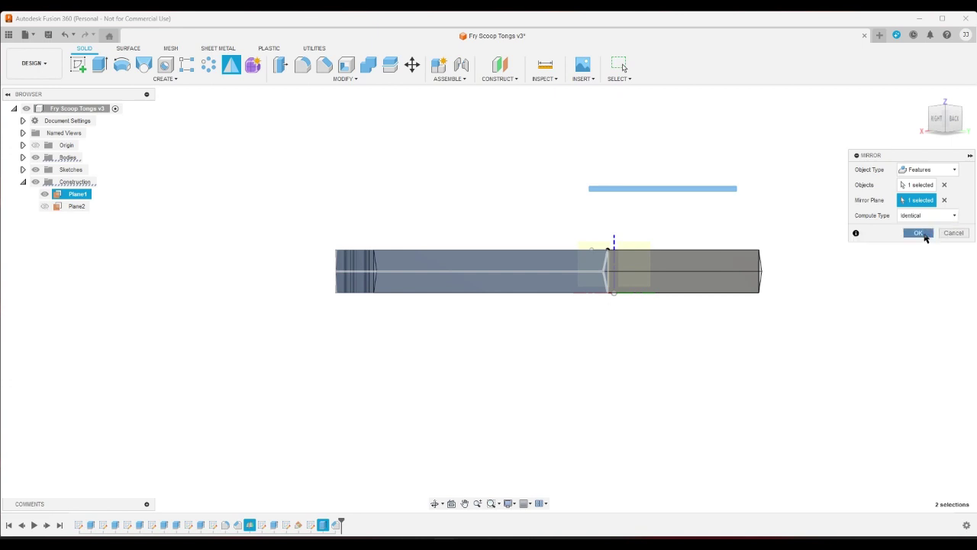
pyautogui.click(918, 233)
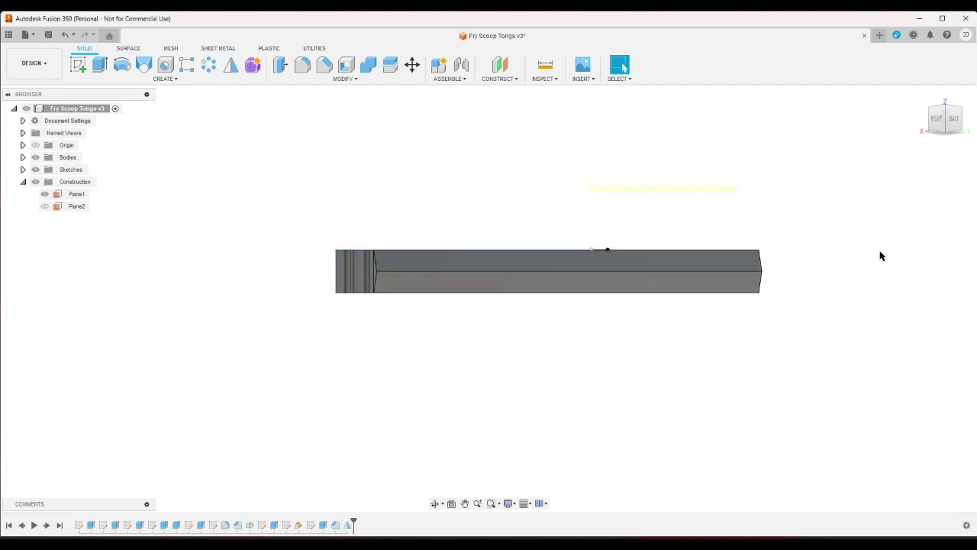
# Chamfer the hinge-end edge of the upper arm's mirrored ridge with an equal distance of 2.4 mm.
pyautogui.click(324, 64)
pyautogui.scroll(5, 372, 271)
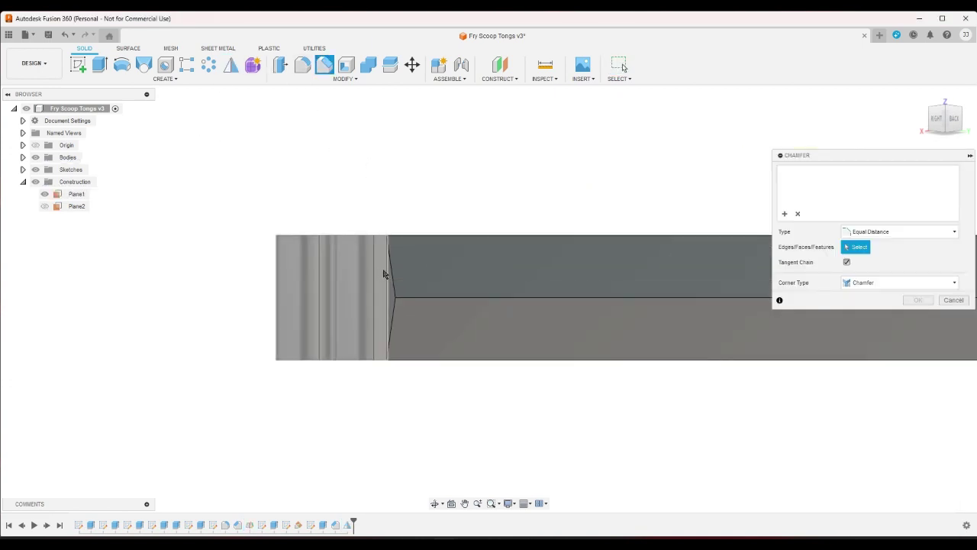
pyautogui.click(384, 274)
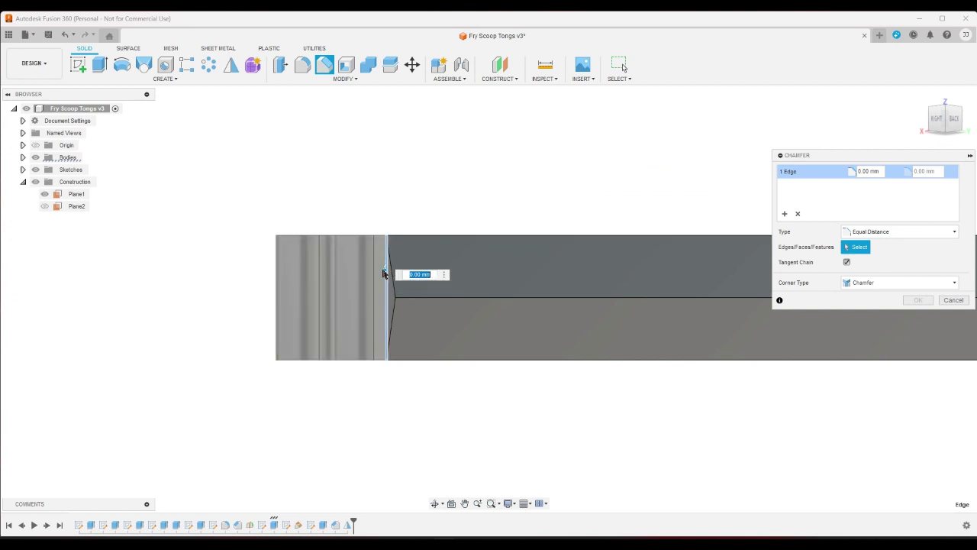
pyautogui.write('7')
pyautogui.moveTo(378, 271); pyautogui.dragTo(381, 272)
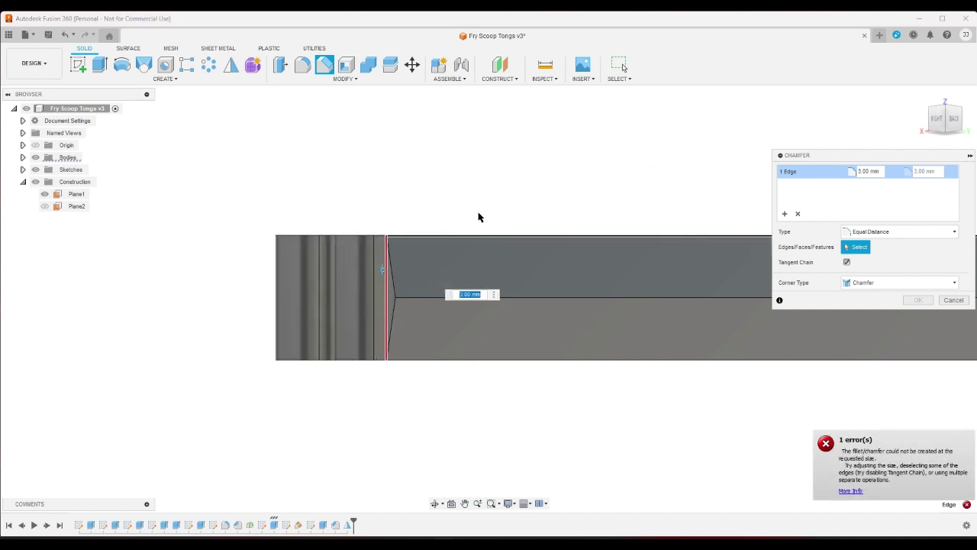
pyautogui.write('2.4')
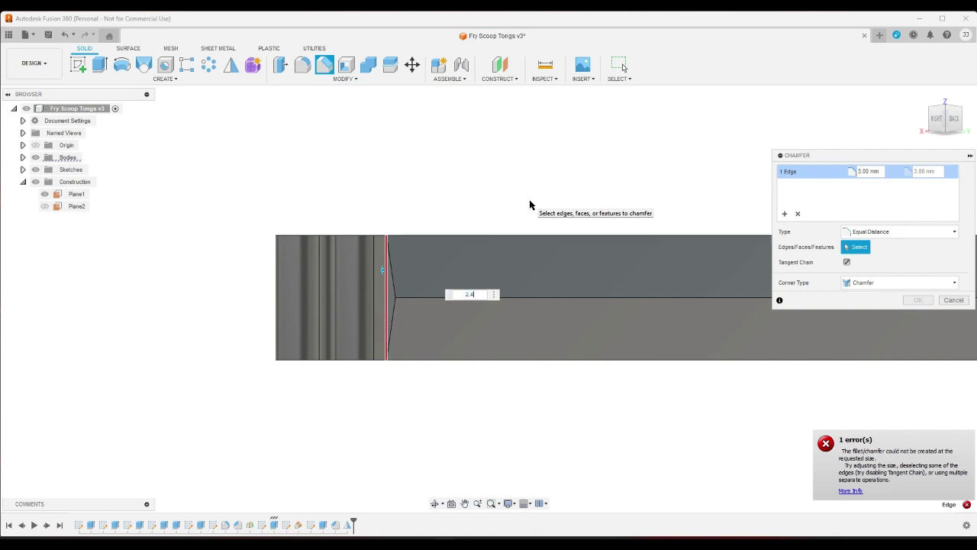
pyautogui.press('Return')
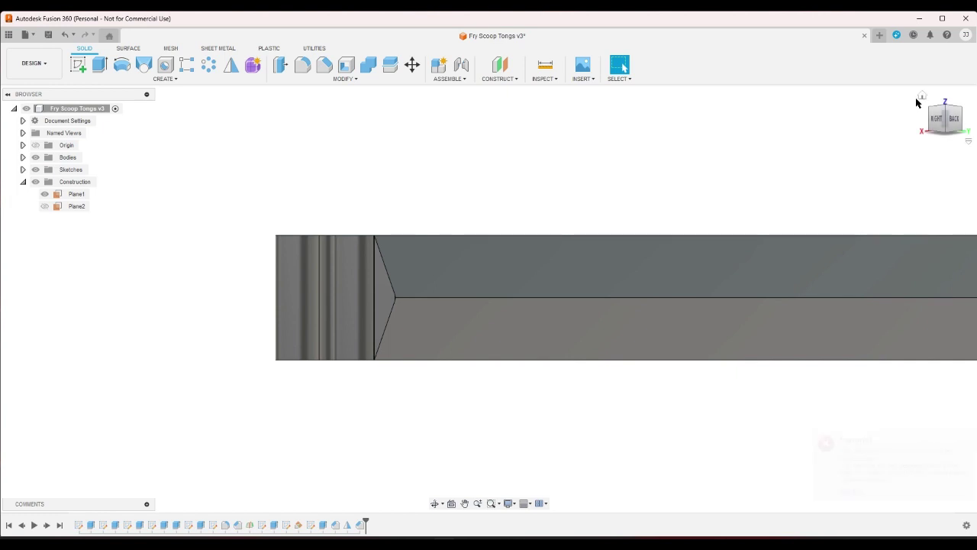
# Examine the ridges on both arms and look through the earlier sketches for the one holding the arm outline.
pyautogui.click(921, 96)
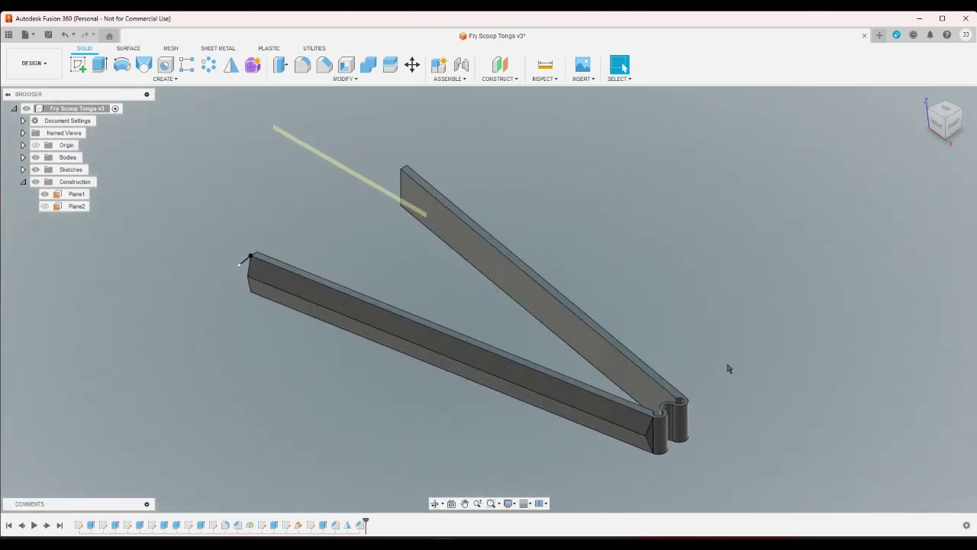
pyautogui.scroll(-1, 734, 367)
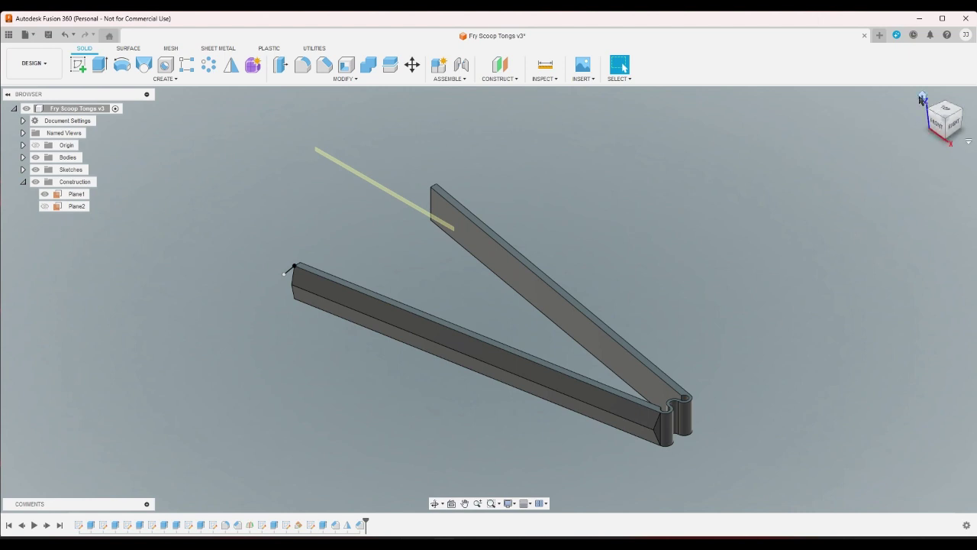
pyautogui.moveTo(921, 99); pyautogui.dragTo(936, 115)
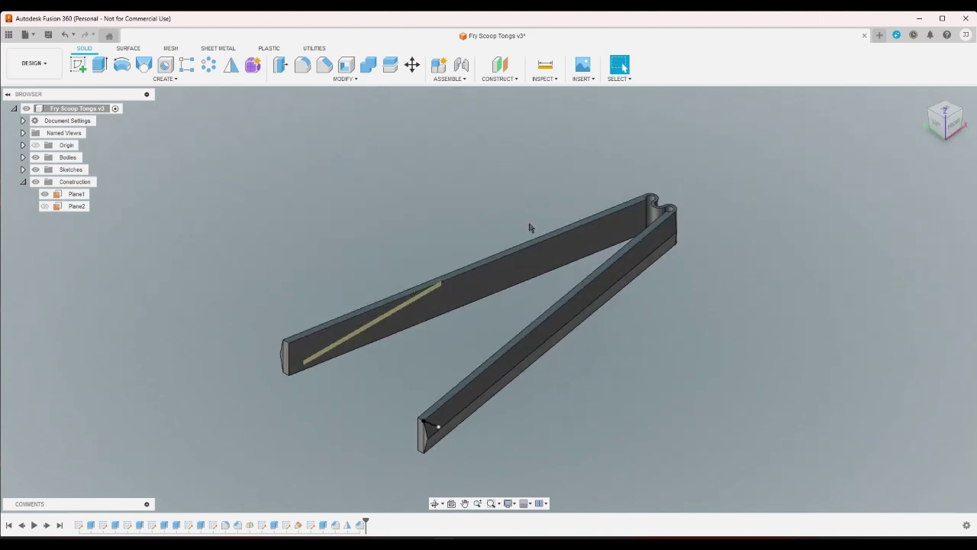
pyautogui.scroll(3, 344, 357)
pyautogui.scroll(-1, 343, 363)
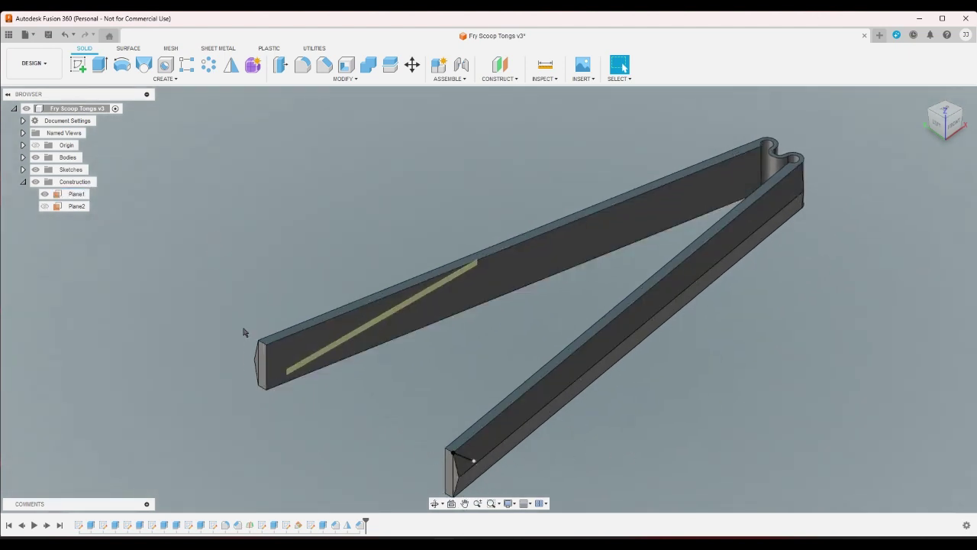
pyautogui.doubleClick(310, 525)
pyautogui.click(64, 34)
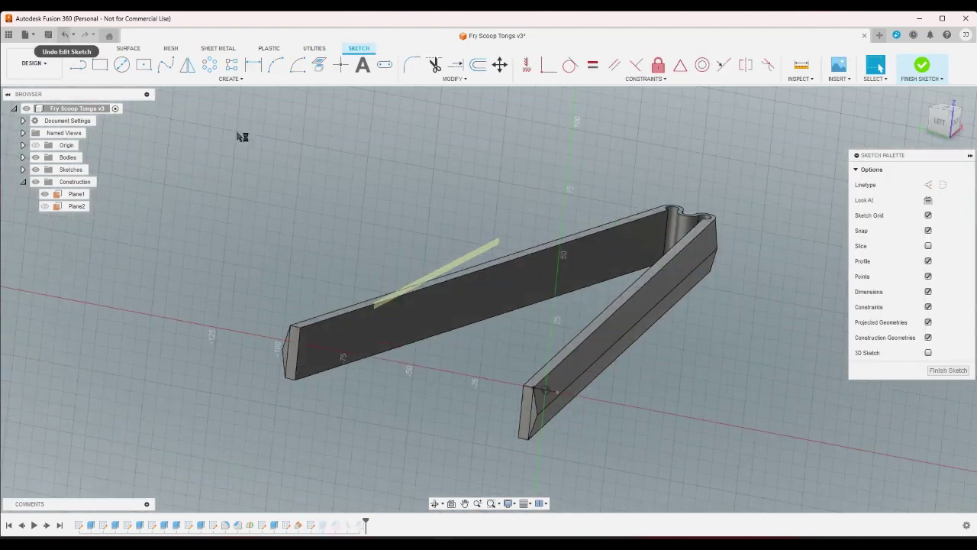
pyautogui.doubleClick(286, 525)
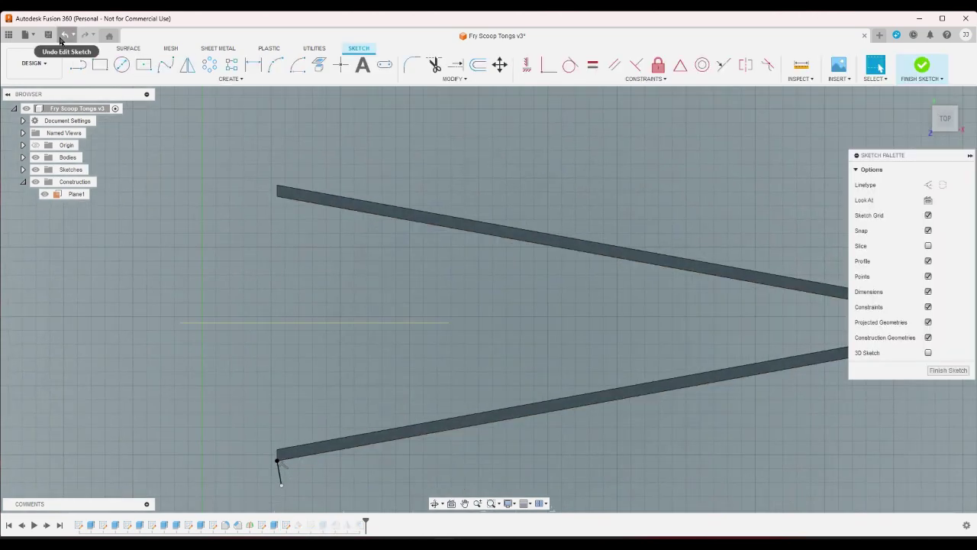
pyautogui.click(64, 34)
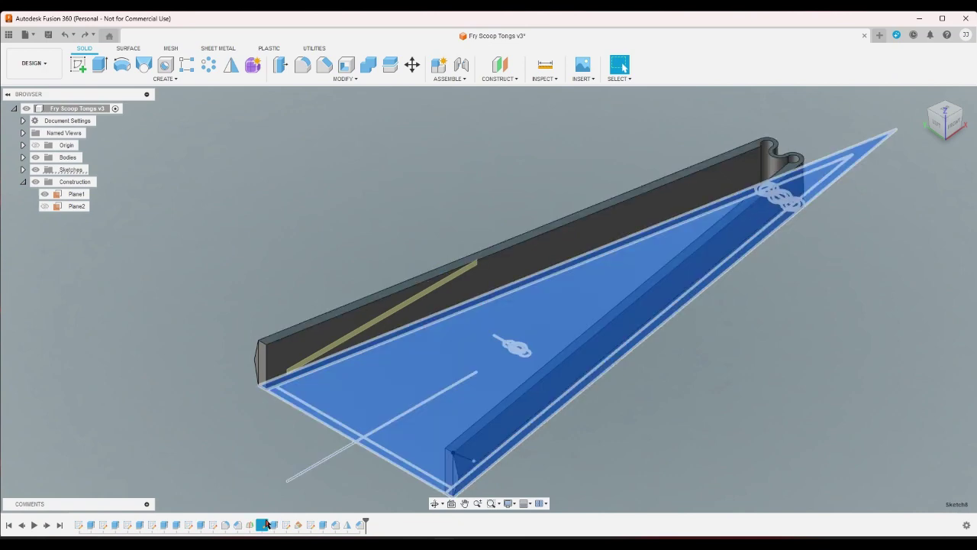
# In the arm outline sketch, draw two lines about 51 mm long from the outer open-end corners, meeting at a point on the Plane1 line.
pyautogui.doubleClick(266, 524)
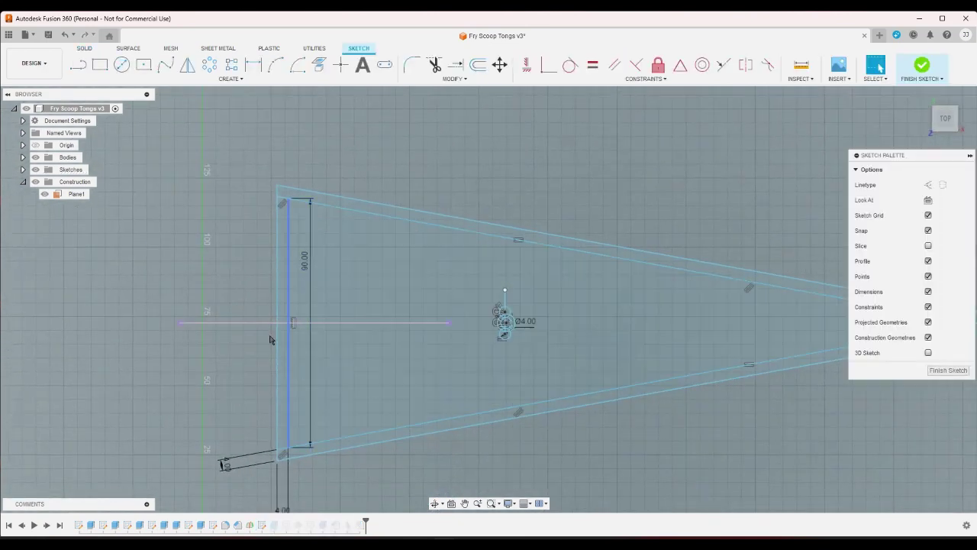
pyautogui.click(77, 65)
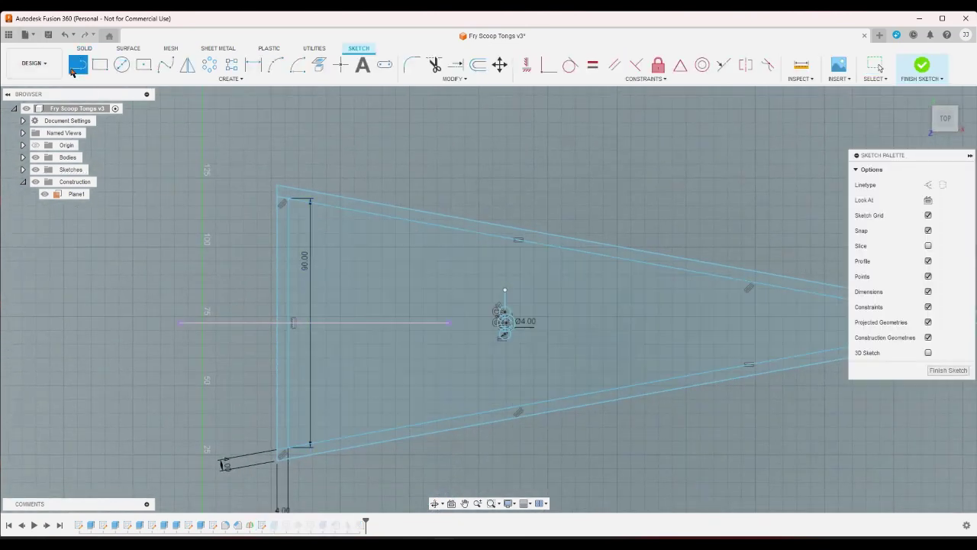
pyautogui.click(277, 462)
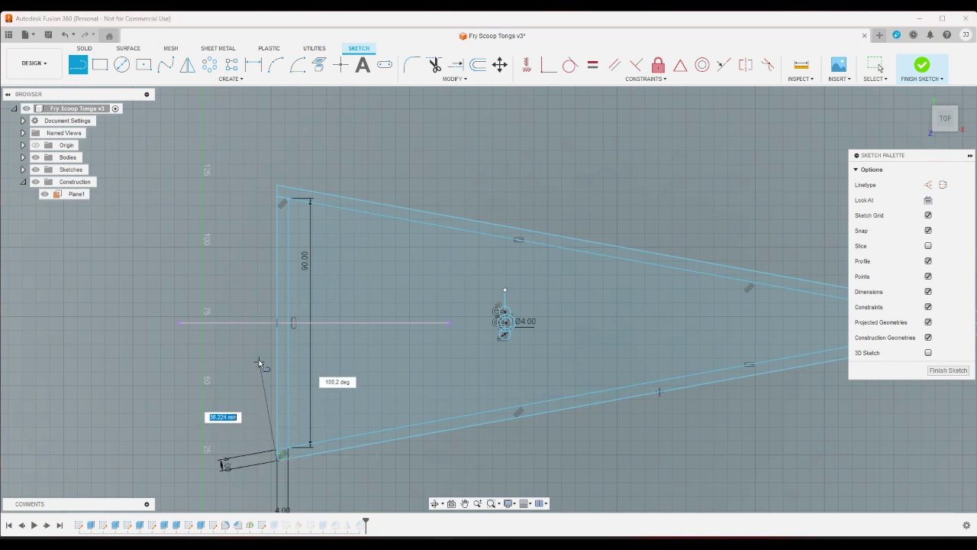
pyautogui.click(254, 324)
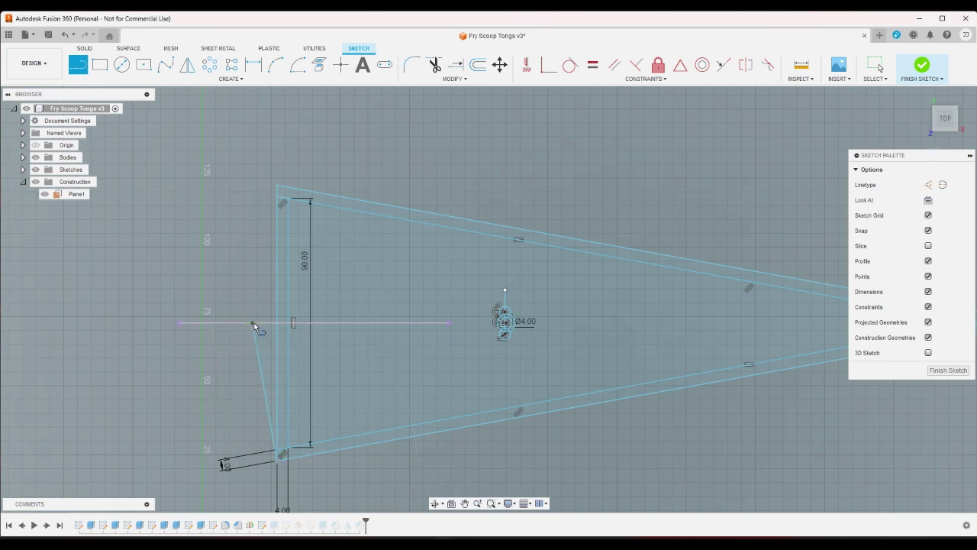
pyautogui.click(278, 187)
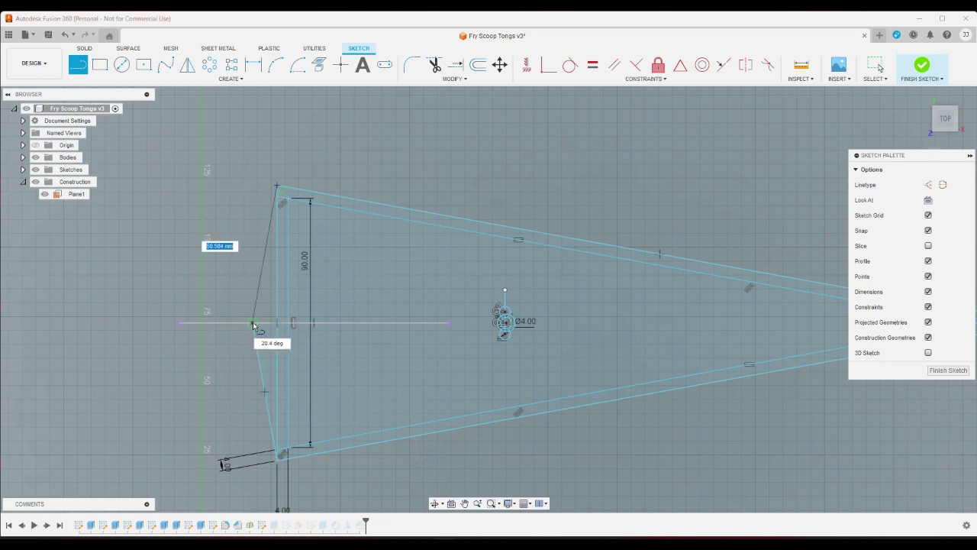
pyautogui.click(254, 324)
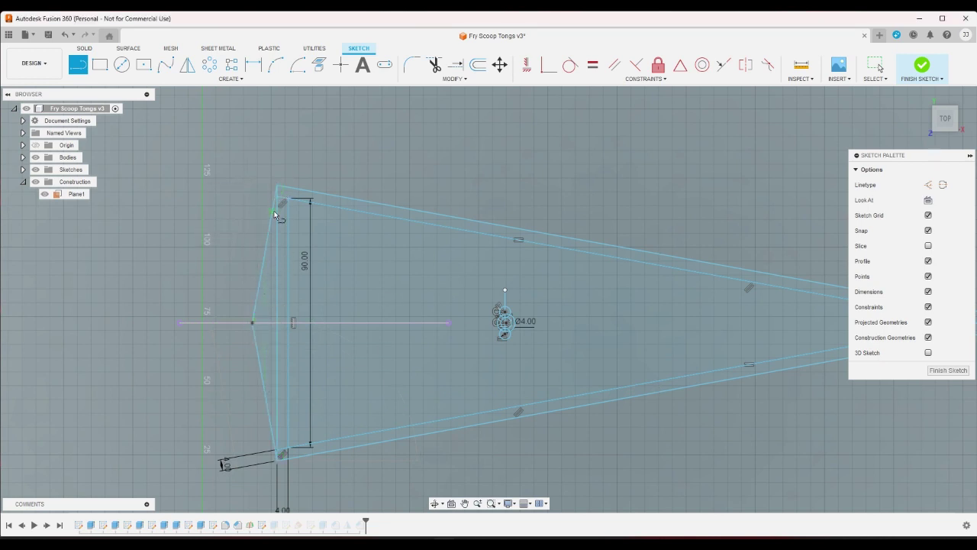
# Extend the upper arm's inner edge past the slanted end line with a collinear line about 2.6 mm long.
pyautogui.scroll(5, 274, 211)
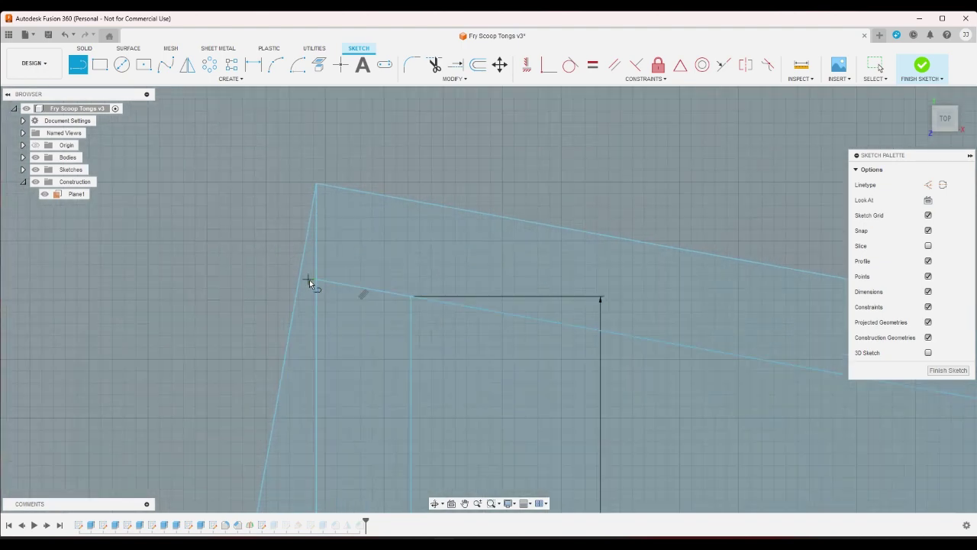
pyautogui.click(257, 268)
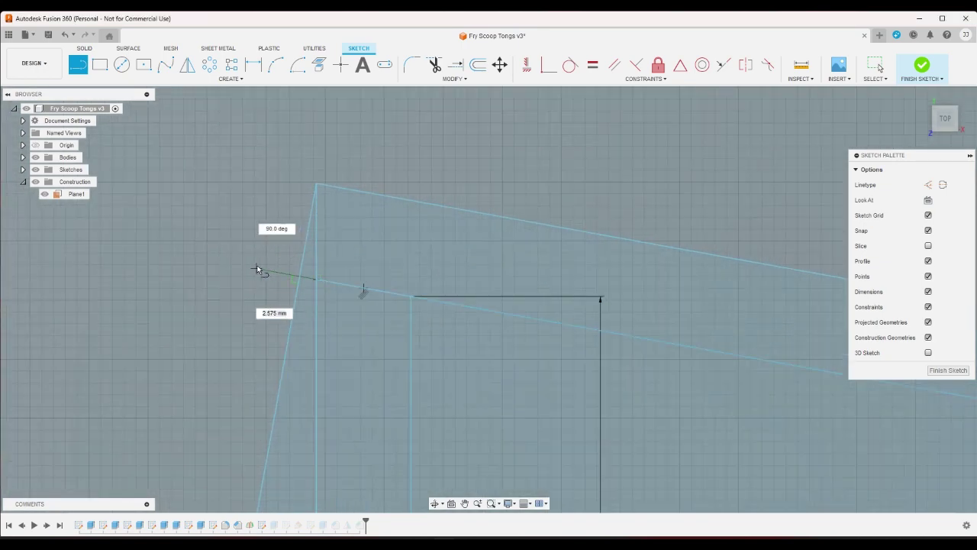
pyautogui.rightClick(362, 252)
pyautogui.click(391, 259)
pyautogui.scroll(-6, 340, 188)
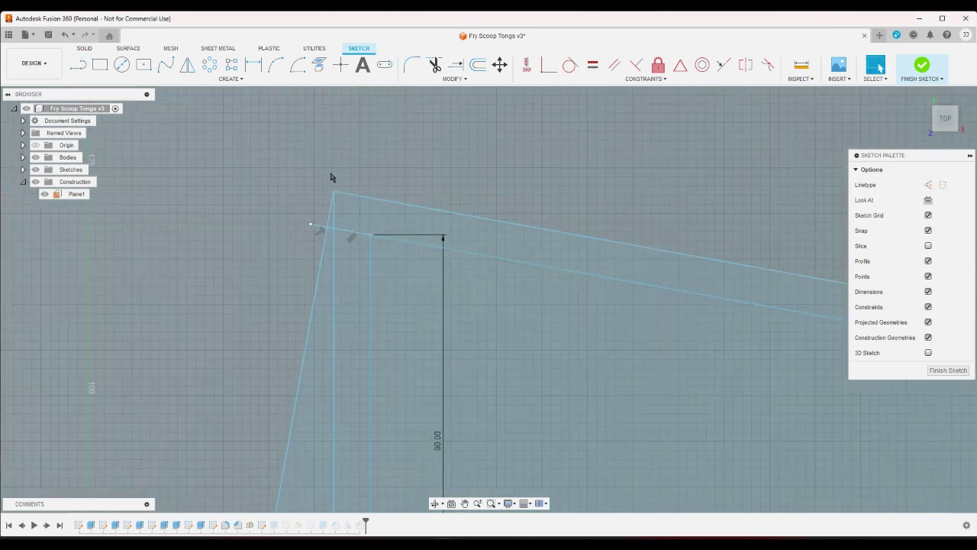
# Extend the lower arm's inner edge past the slanted end line with a collinear line, and finish the sketch.
pyautogui.click(84, 70)
pyautogui.scroll(5, 296, 375)
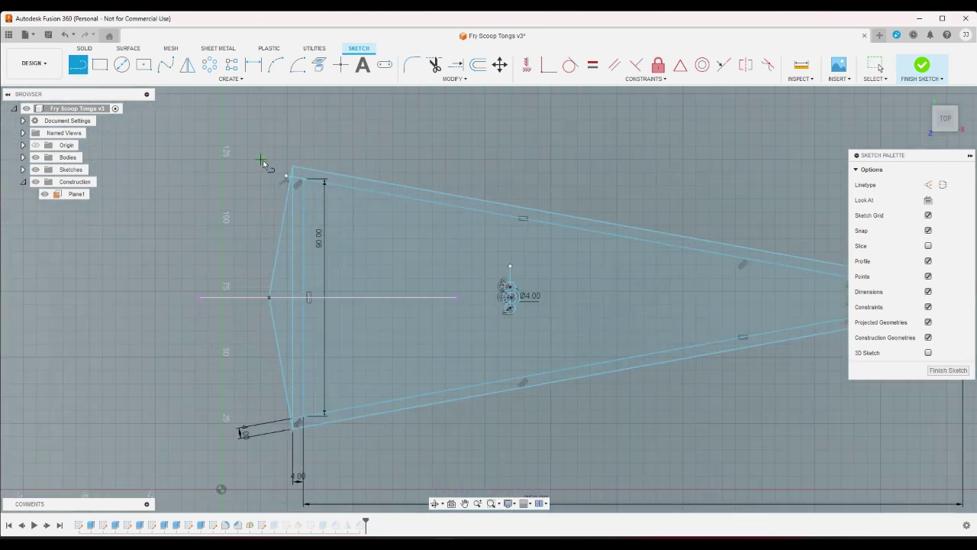
pyautogui.scroll(3, 269, 308)
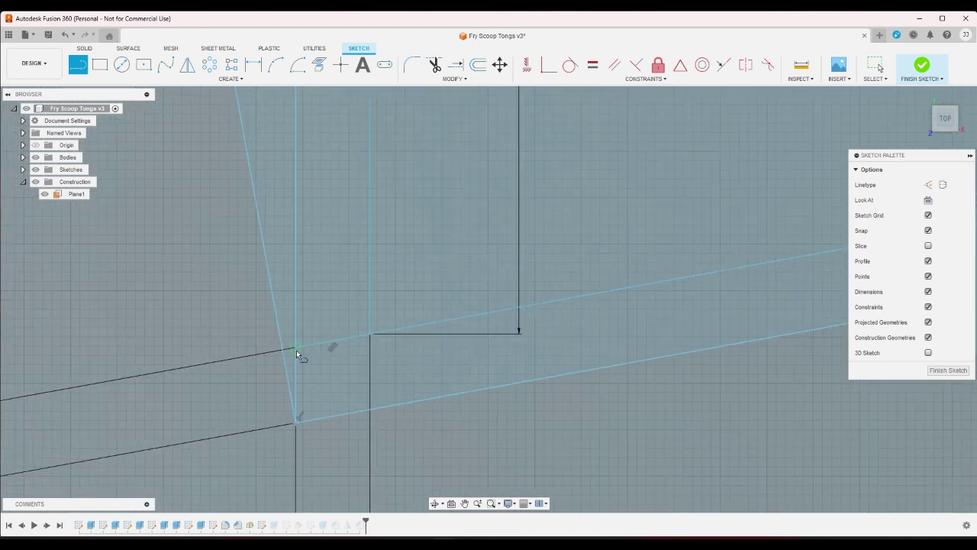
pyautogui.click(296, 352)
pyautogui.click(237, 362)
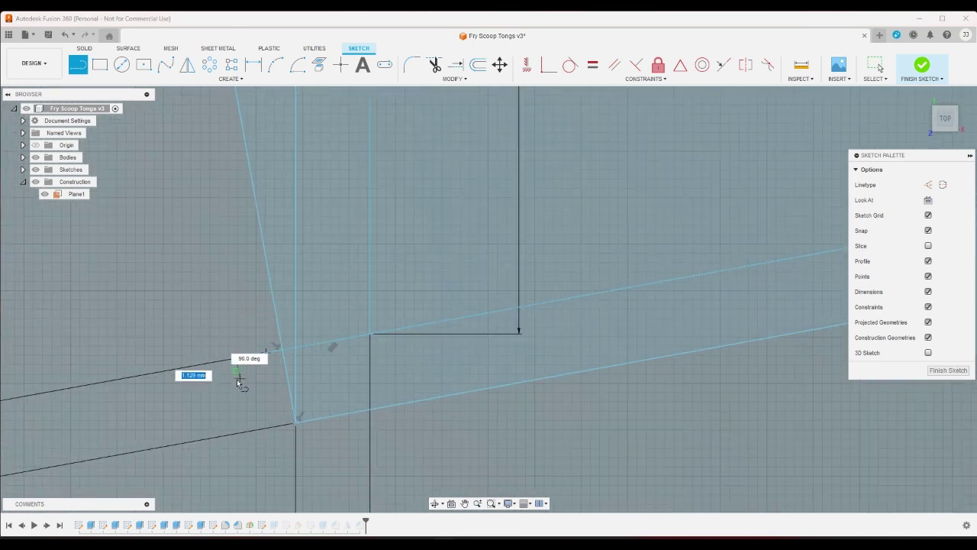
pyautogui.rightClick(245, 384)
pyautogui.click(275, 385)
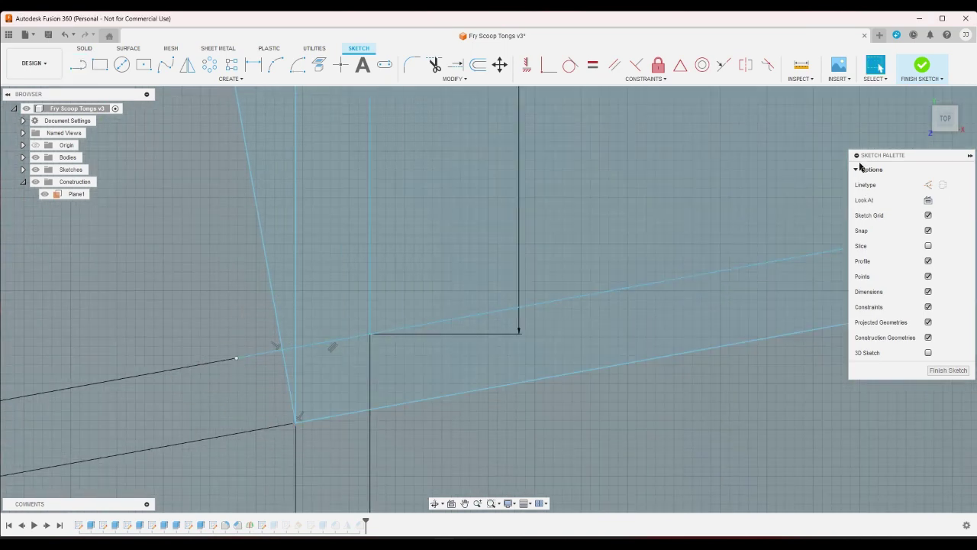
pyautogui.click(922, 66)
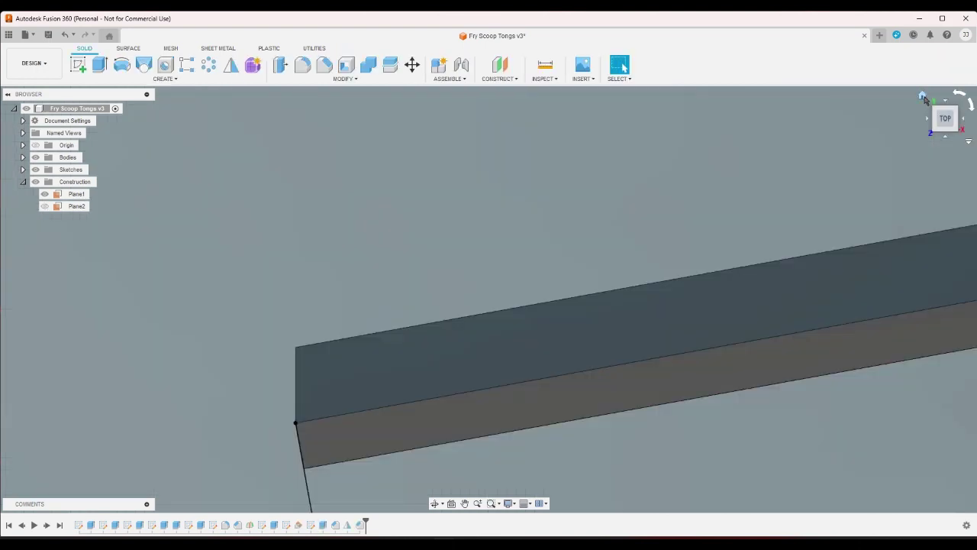
pyautogui.click(923, 98)
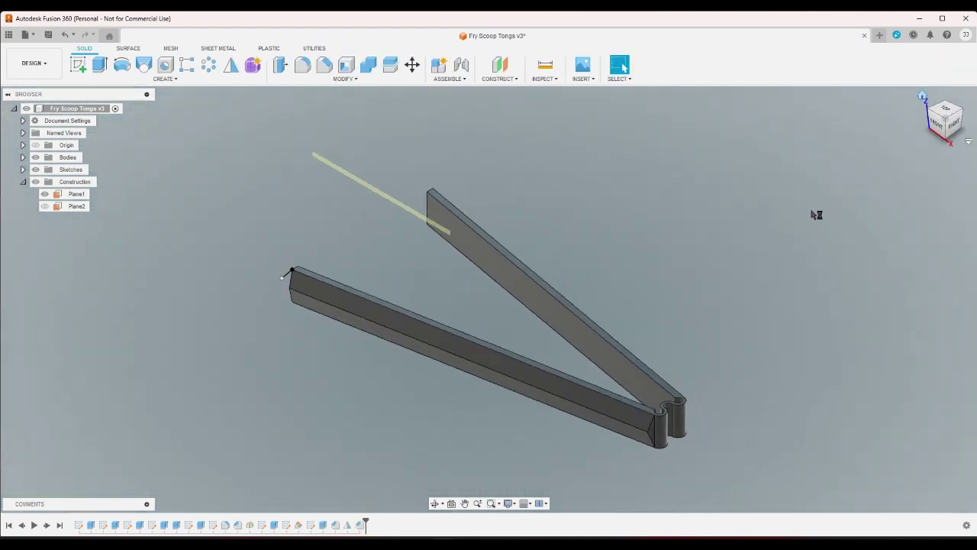
# Add the small triangular profiles at both arms' open ends to the existing 20 mm arm extrusion.
pyautogui.click(276, 525)
pyautogui.doubleClick(276, 525)
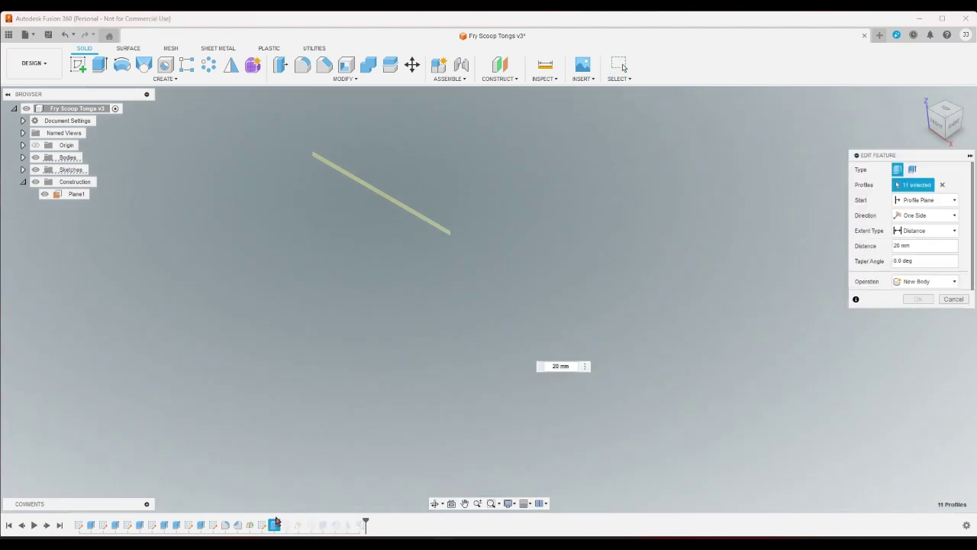
pyautogui.click(944, 109)
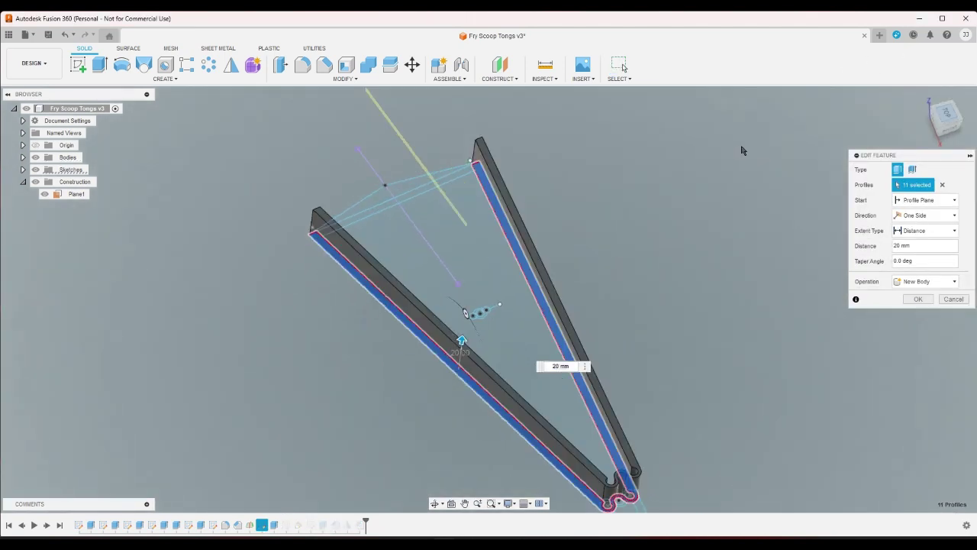
pyautogui.scroll(4, 581, 110)
pyautogui.click(538, 125)
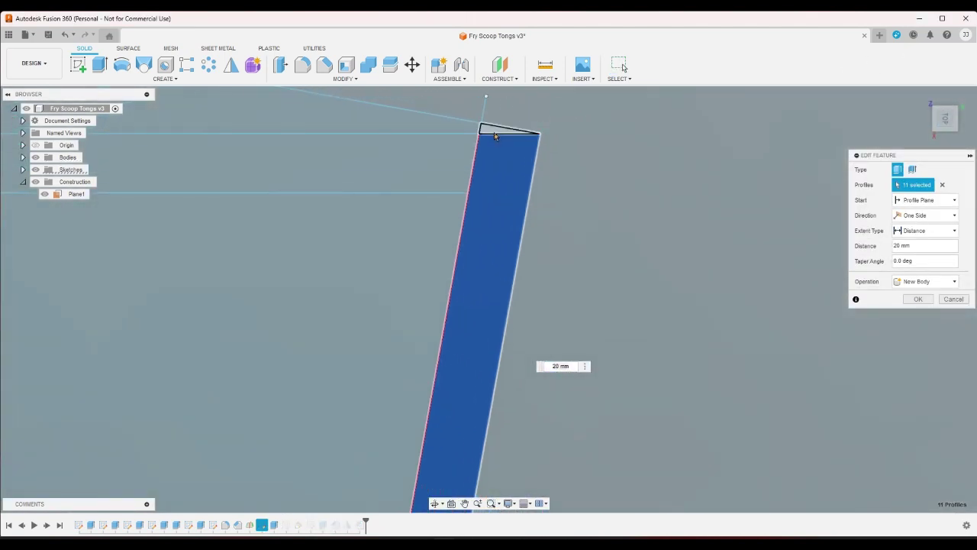
pyautogui.scroll(-6, 718, 241)
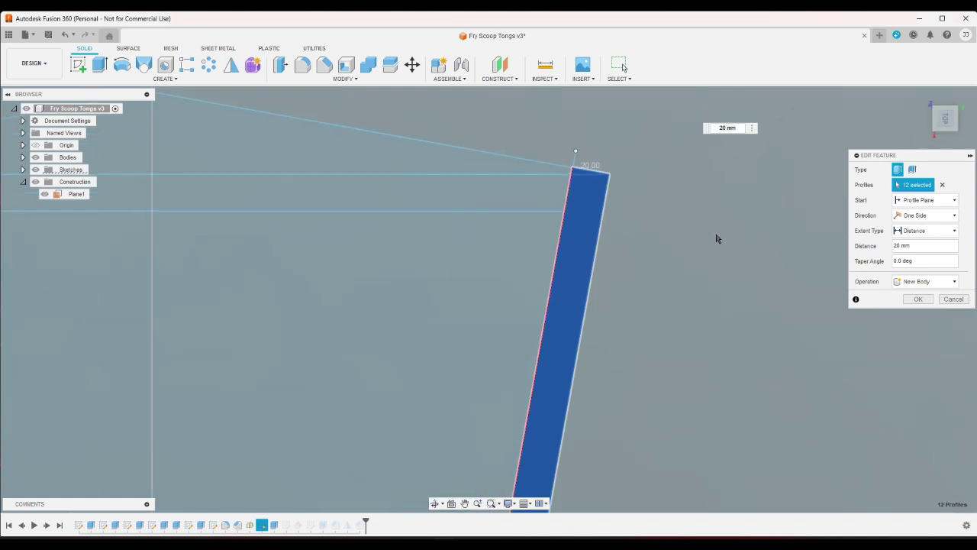
pyautogui.scroll(5, 321, 205)
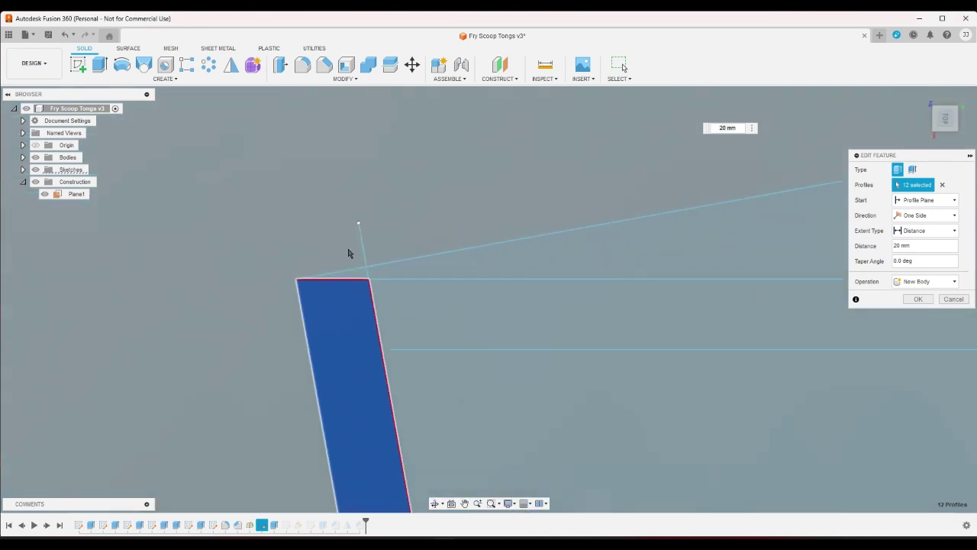
pyautogui.click(545, 298)
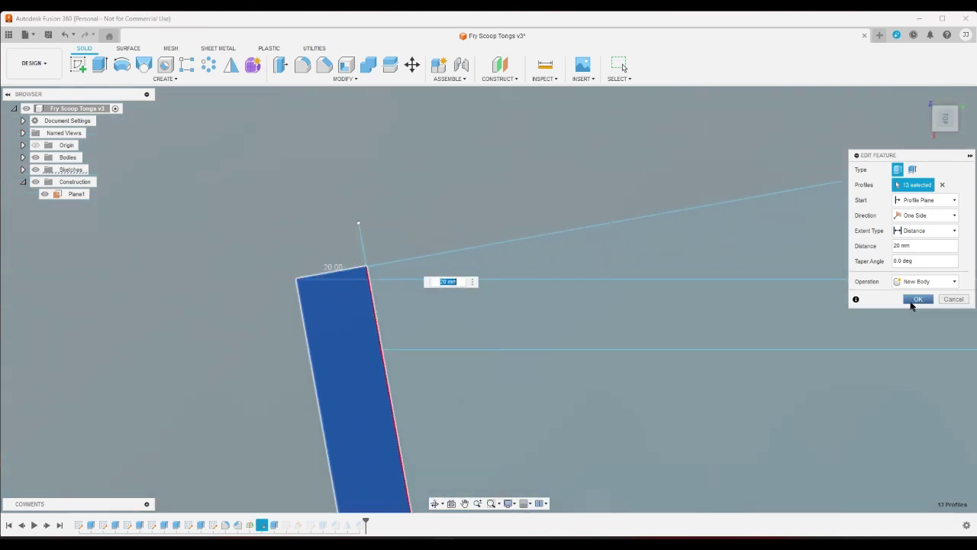
pyautogui.click(916, 299)
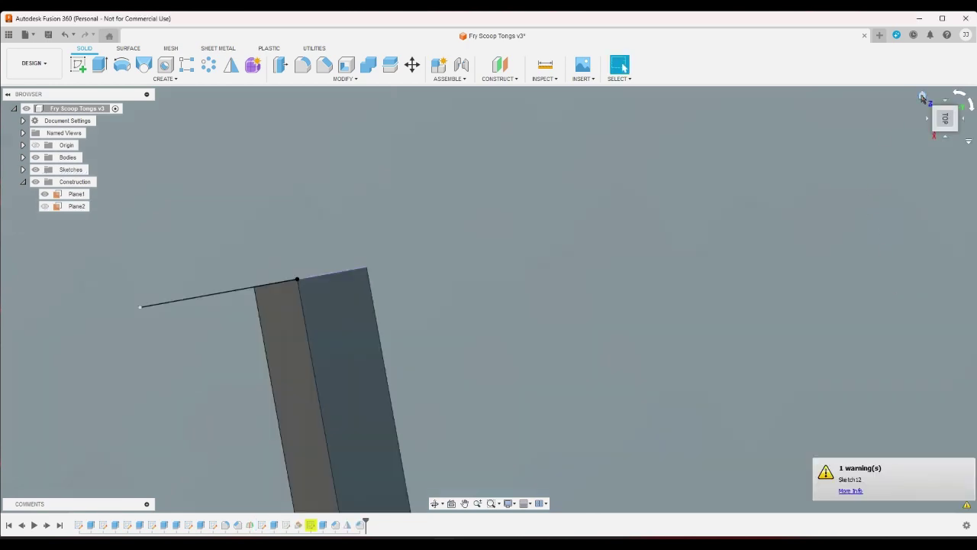
# In the ridge profile sketch, Sketch12, break the link of the lost face projection and finish the sketch.
pyautogui.click(922, 97)
pyautogui.scroll(2, 328, 394)
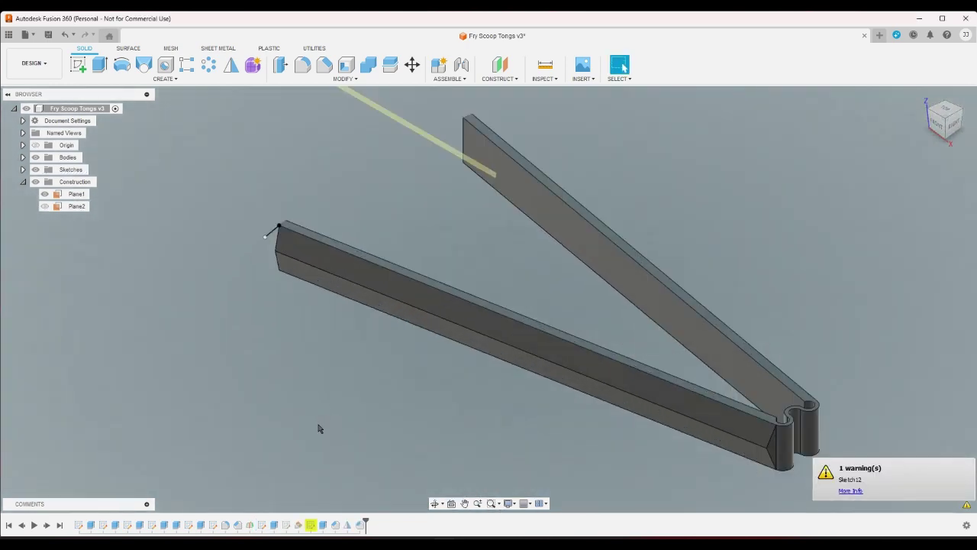
pyautogui.doubleClick(311, 522)
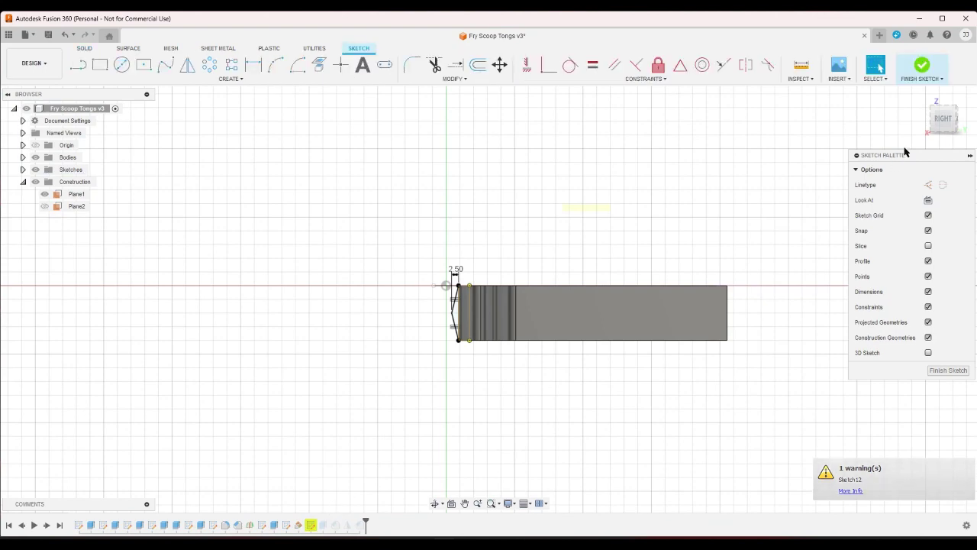
pyautogui.click(927, 99)
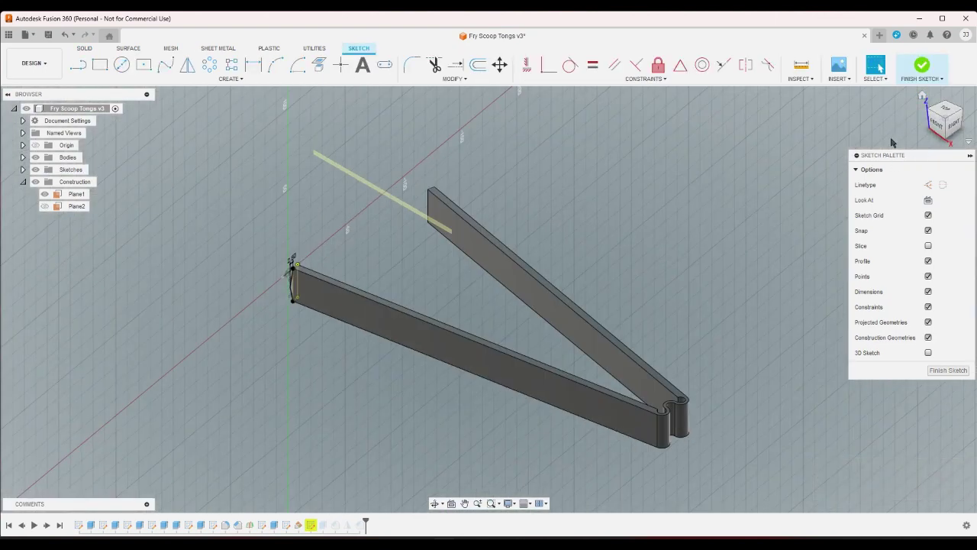
pyautogui.click(929, 105)
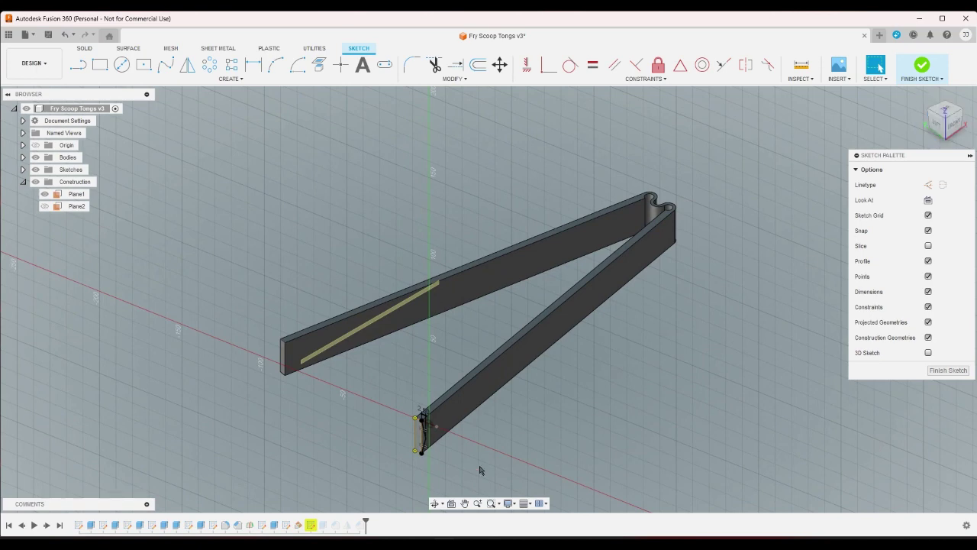
pyautogui.scroll(5, 421, 475)
pyautogui.click(311, 527)
pyautogui.rightClick(311, 527)
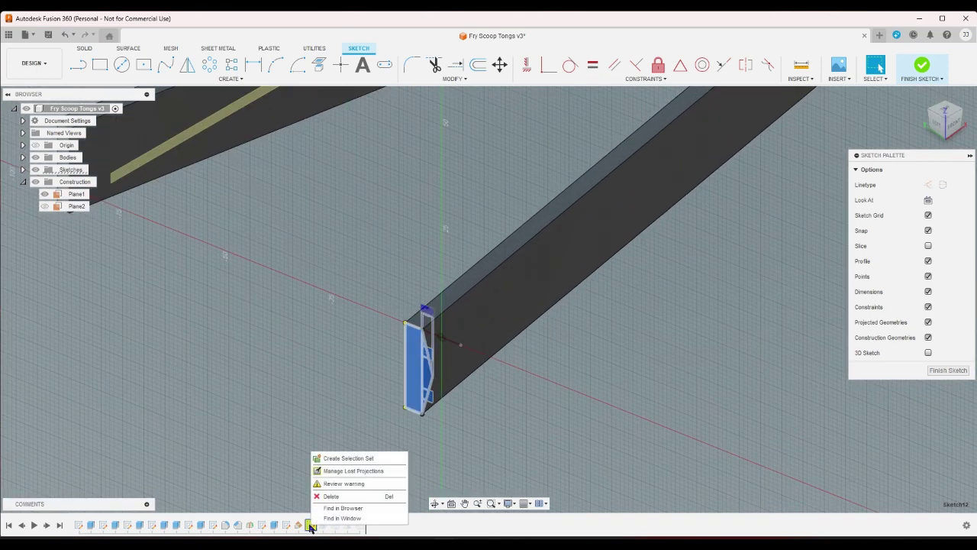
pyautogui.click(336, 471)
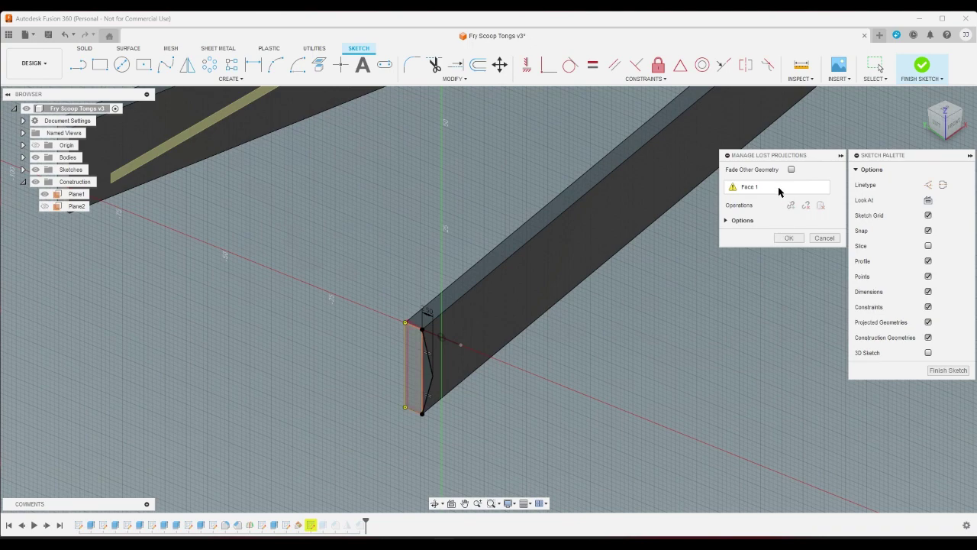
pyautogui.click(727, 220)
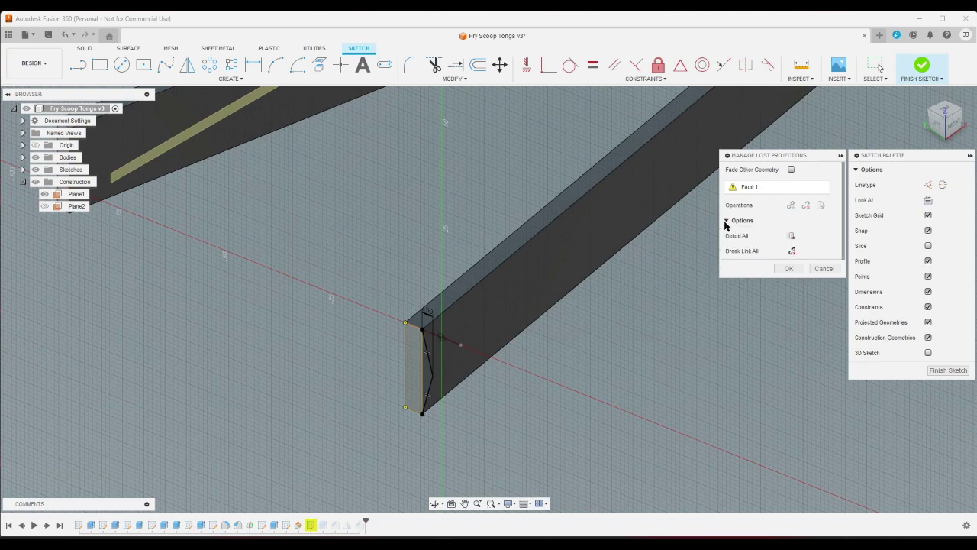
pyautogui.click(792, 251)
pyautogui.click(791, 268)
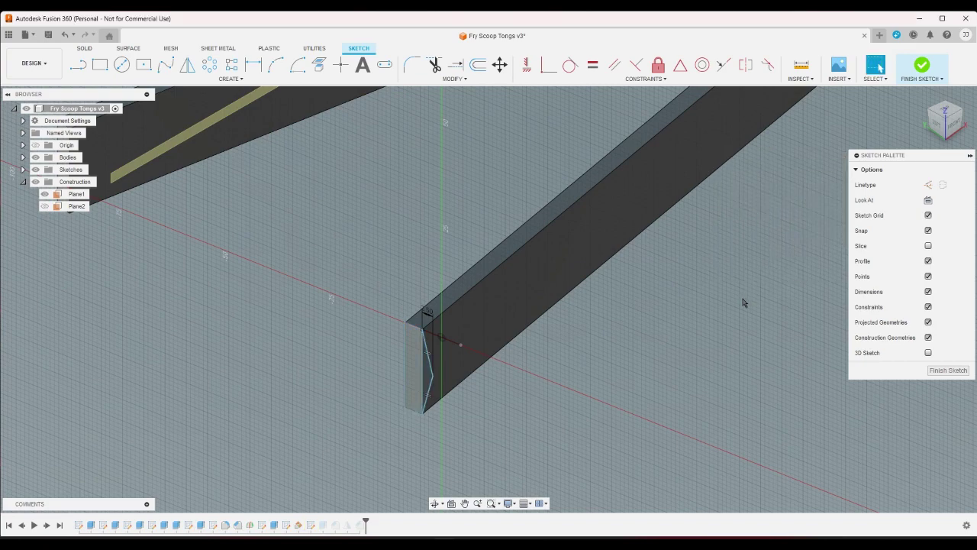
pyautogui.click(923, 65)
# Hide Plane1 and the sketch line still showing at the lower arm's open end.
pyautogui.click(923, 97)
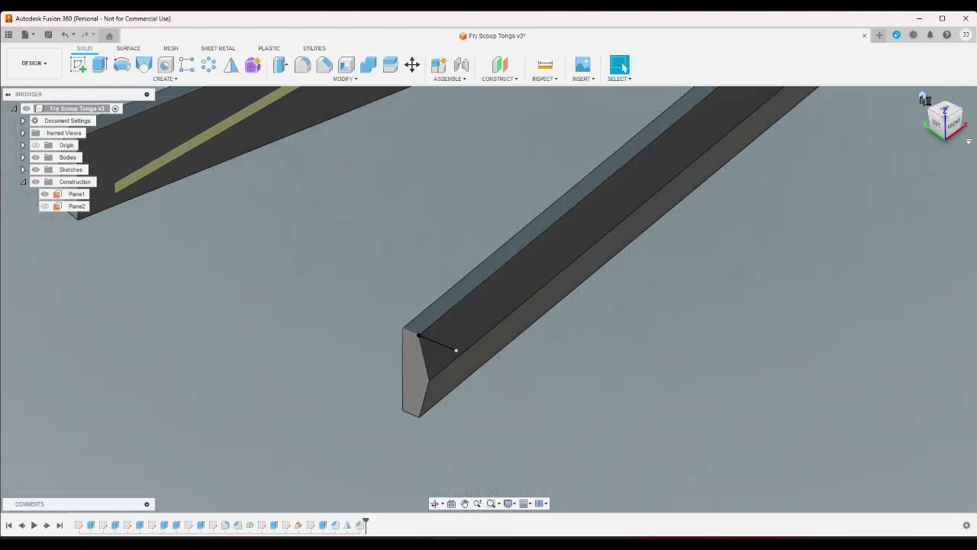
pyautogui.scroll(3, 304, 256)
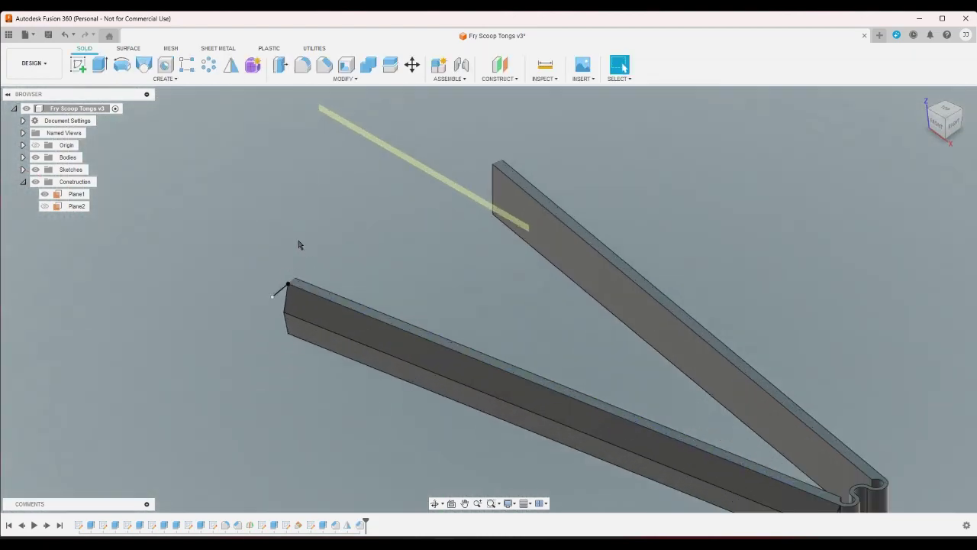
pyautogui.click(45, 194)
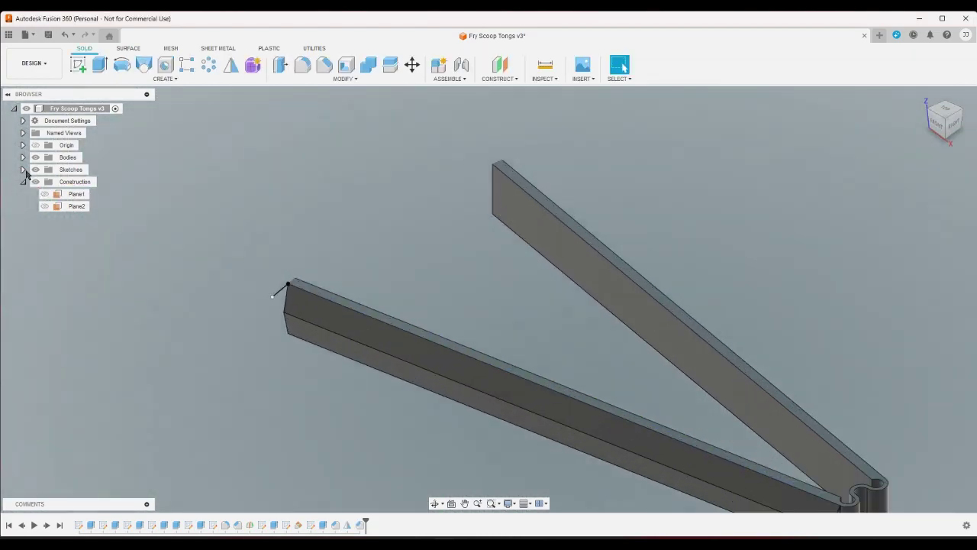
pyautogui.click(24, 170)
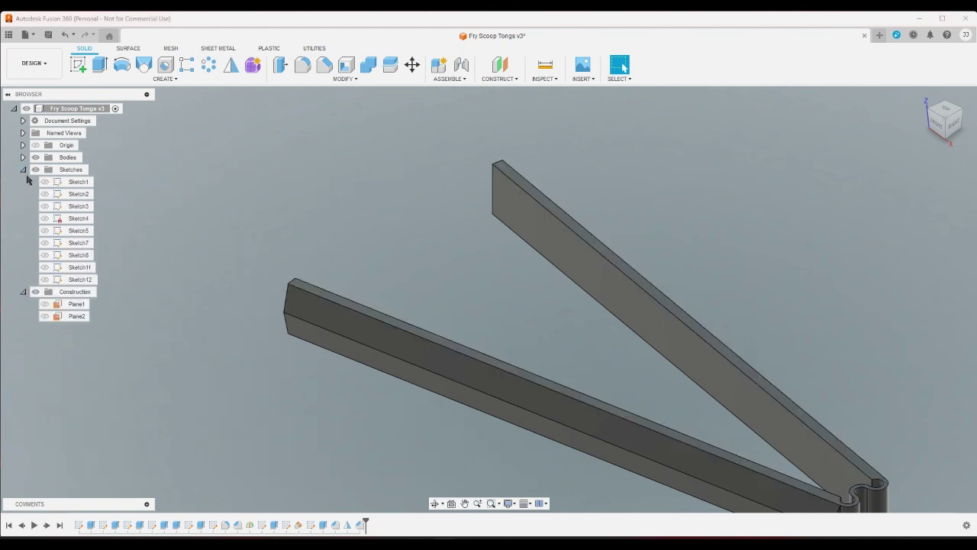
pyautogui.click(24, 169)
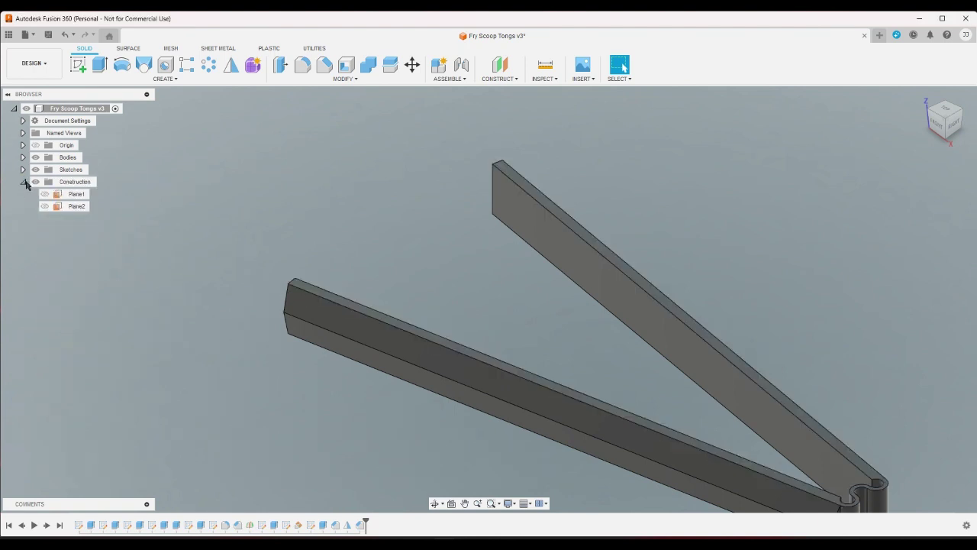
pyautogui.click(23, 183)
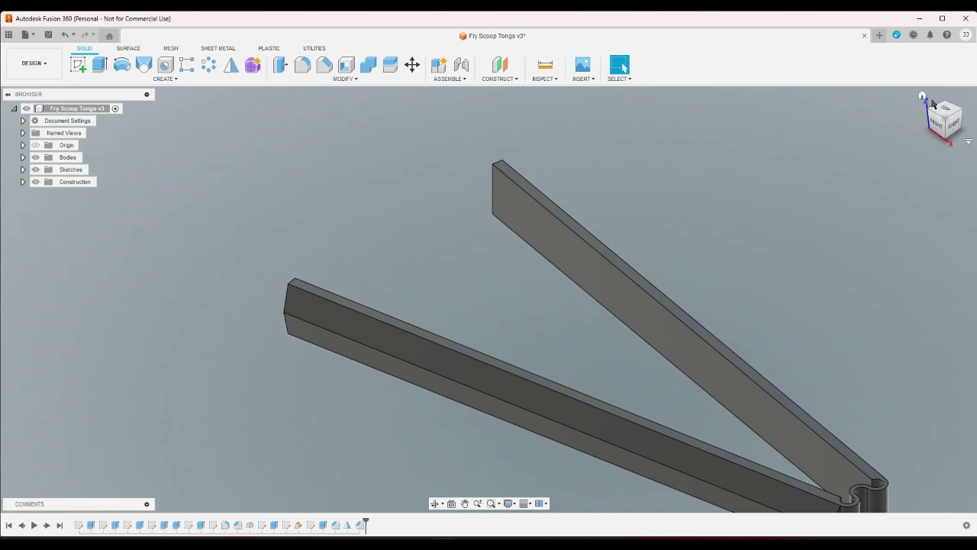
# Start a new sketch on the top face of the lower arm.
pyautogui.moveTo(944, 104); pyautogui.dragTo(869, 166)
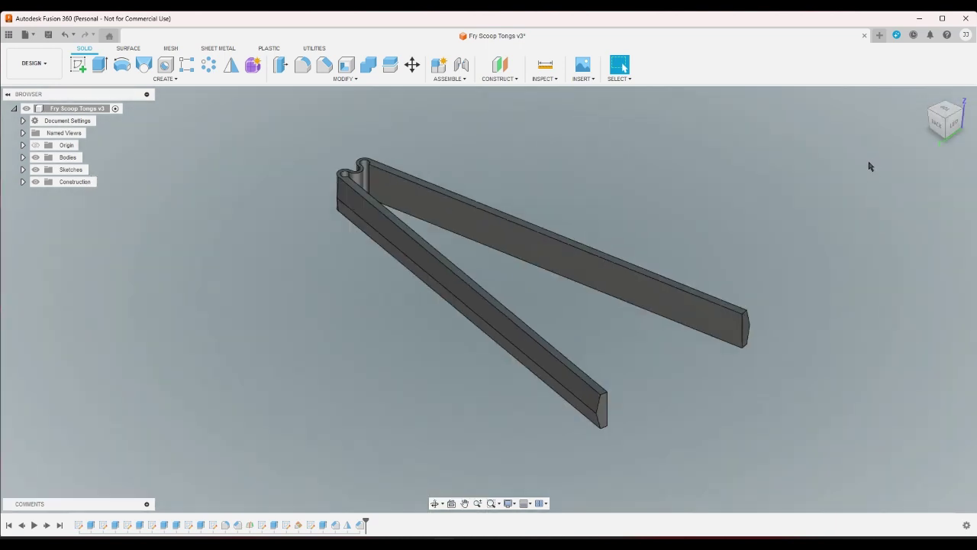
pyautogui.scroll(5, 736, 341)
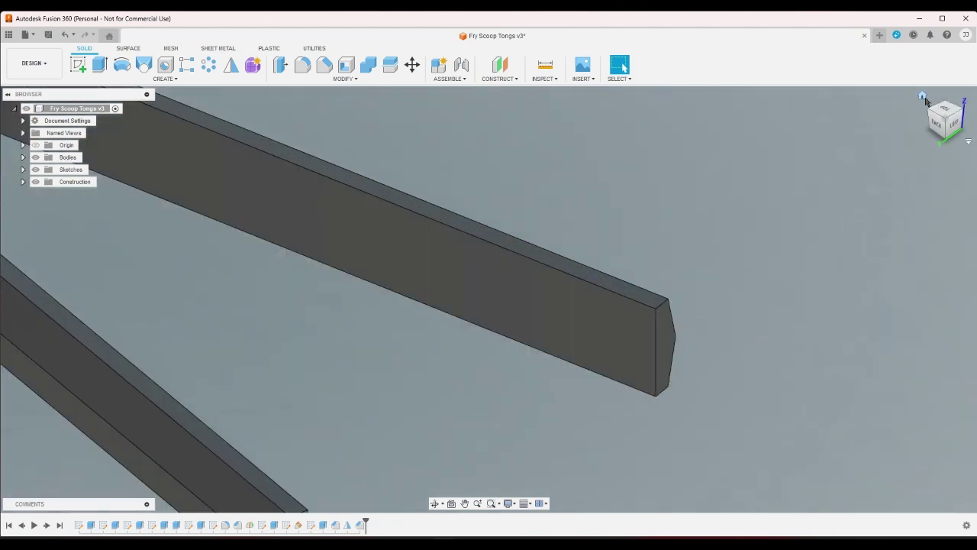
pyautogui.click(923, 95)
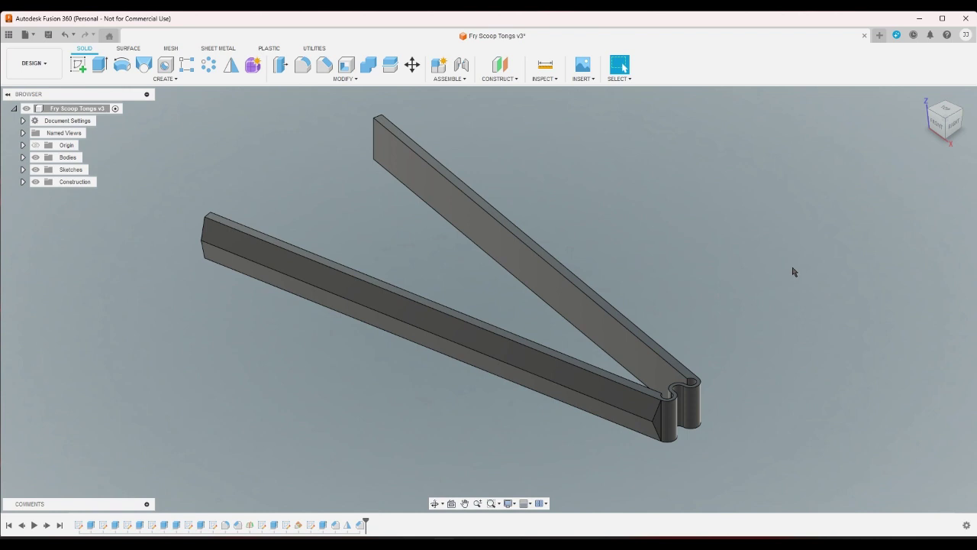
pyautogui.click(78, 64)
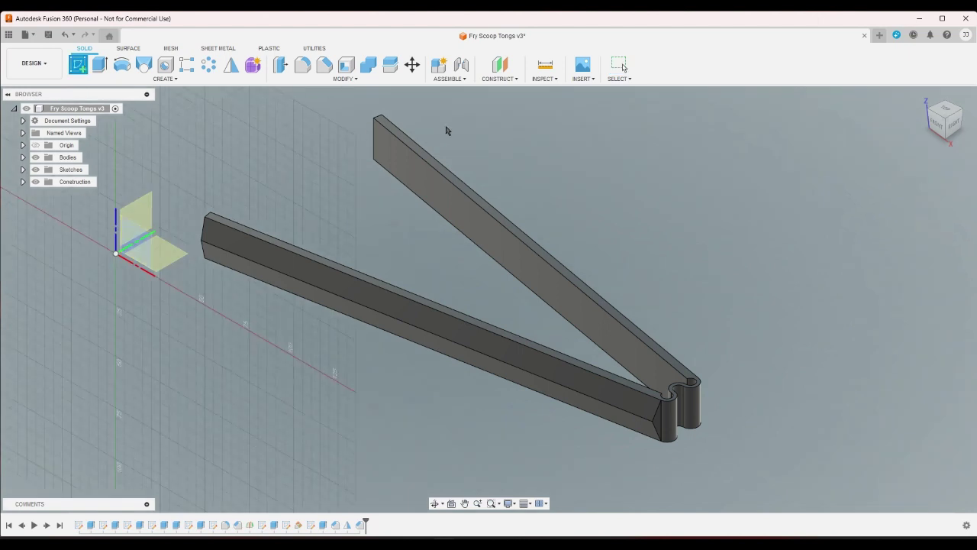
pyautogui.click(945, 109)
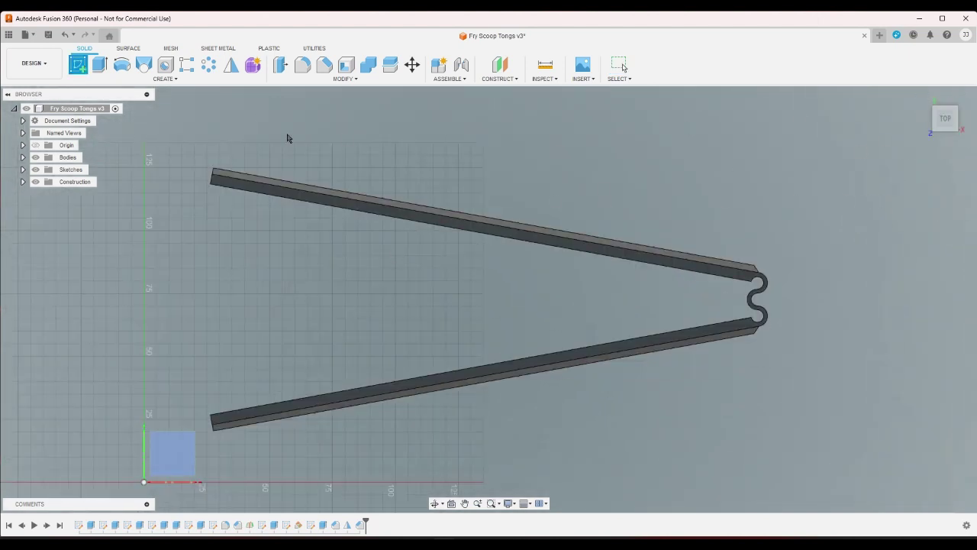
pyautogui.click(934, 135)
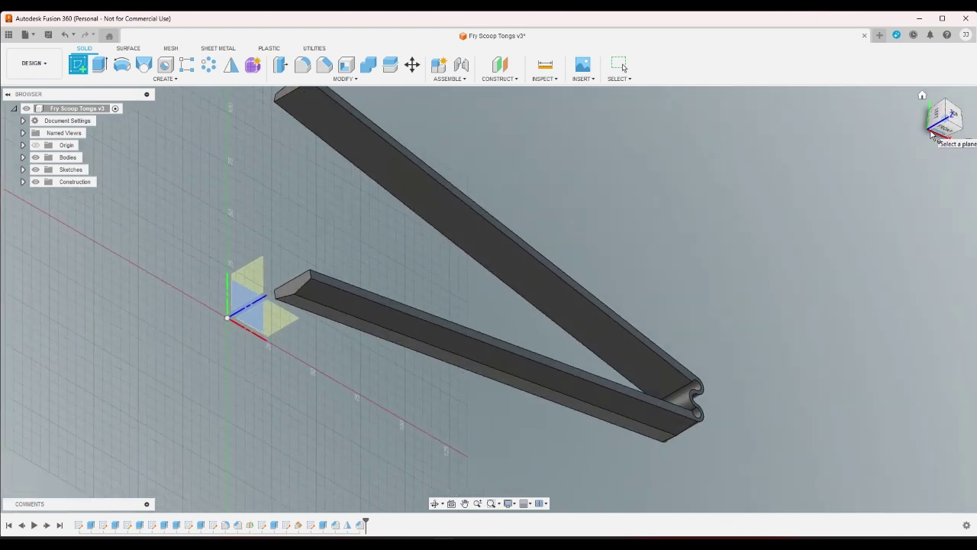
pyautogui.click(960, 116)
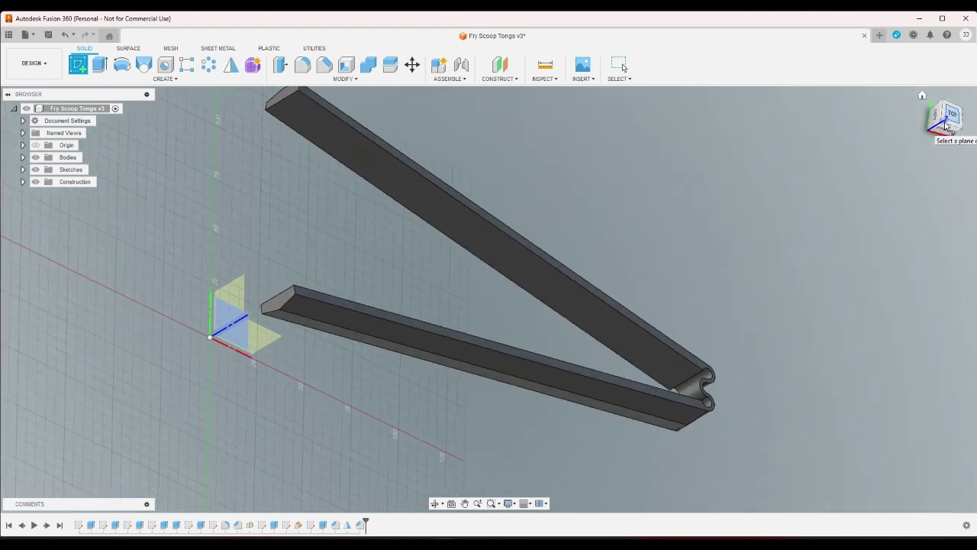
pyautogui.scroll(5, 207, 182)
pyautogui.click(236, 220)
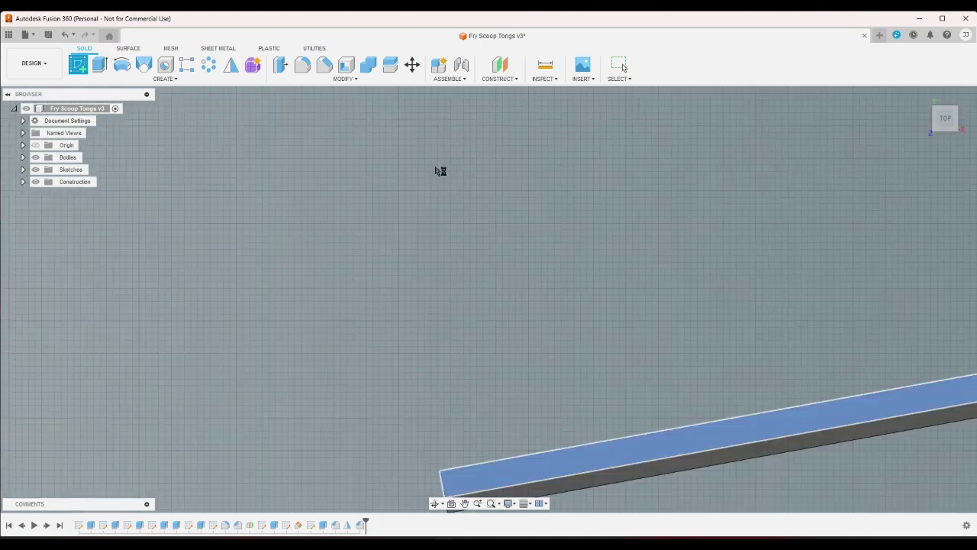
# Project the top faces of the upper and lower arms into the sketch with the projection link kept on.
pyautogui.scroll(-5, 415, 271)
pyautogui.scroll(3, 461, 153)
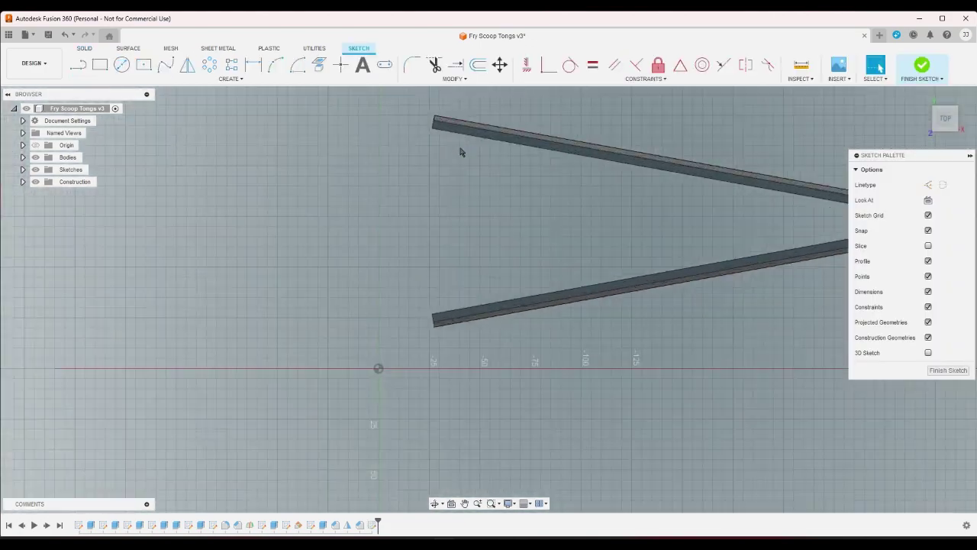
pyautogui.scroll(-3, 324, 282)
pyautogui.scroll(4, 333, 206)
pyautogui.click(319, 66)
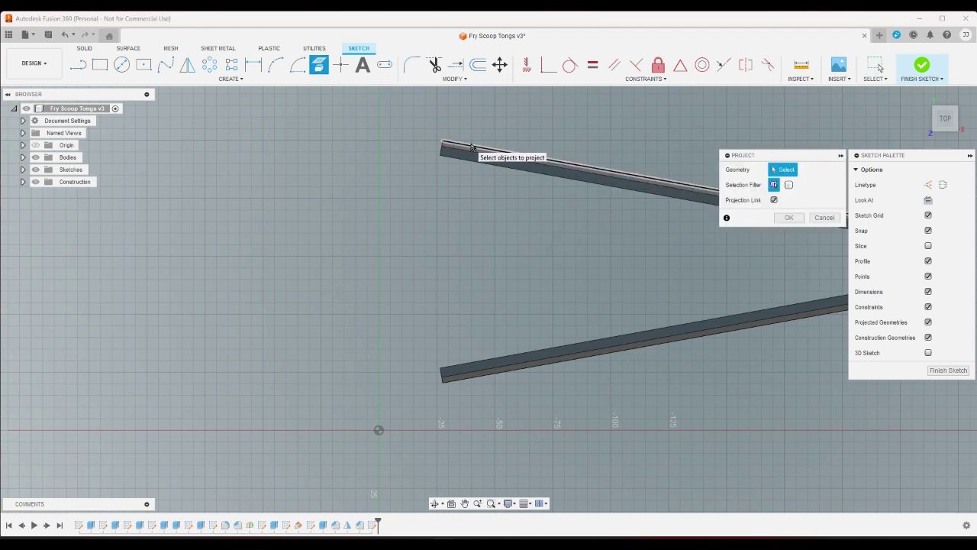
pyautogui.scroll(4, 458, 142)
pyautogui.click(428, 166)
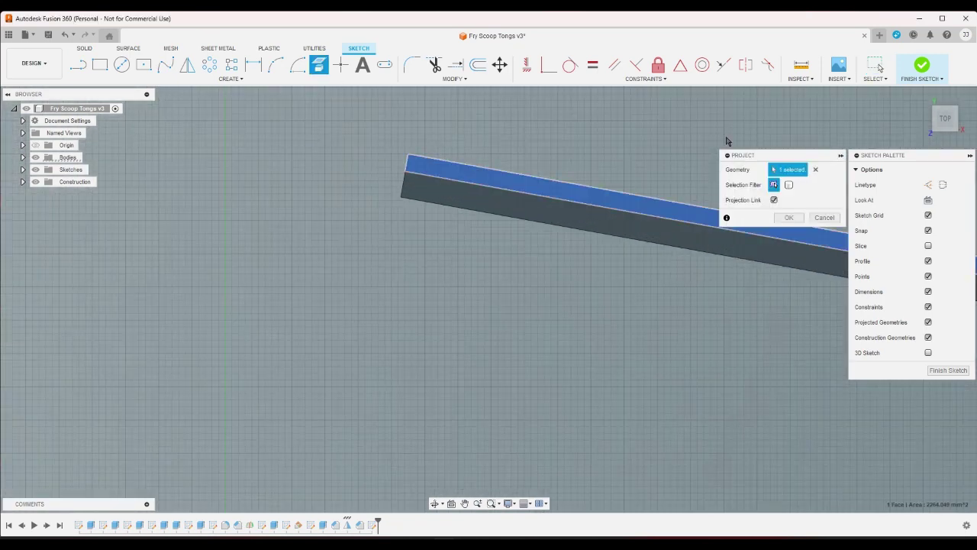
pyautogui.scroll(-3, 347, 177)
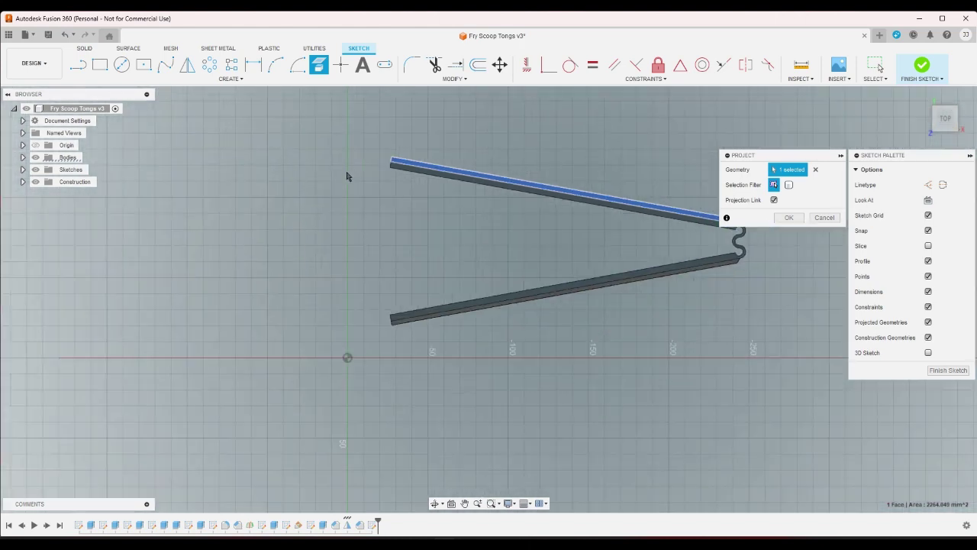
pyautogui.scroll(4, 392, 329)
pyautogui.click(400, 321)
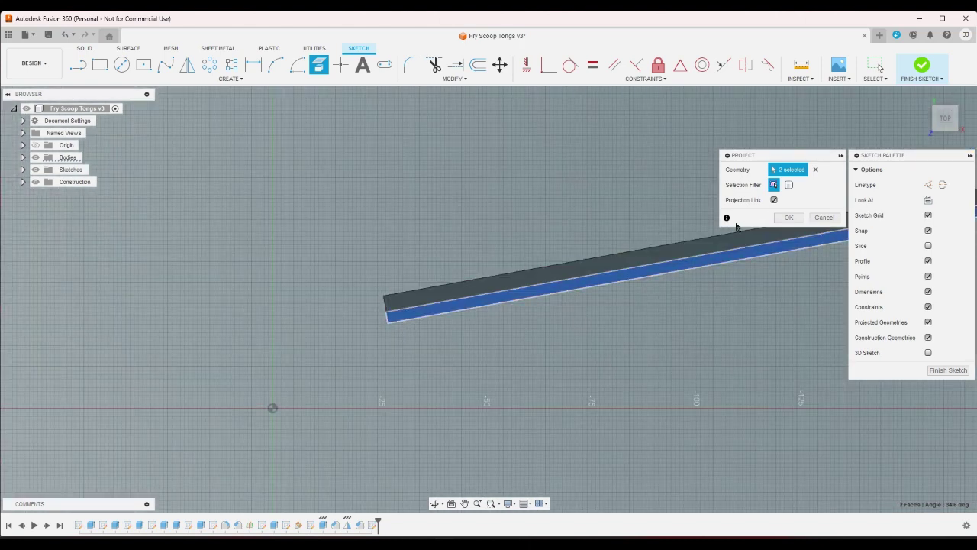
pyautogui.click(789, 218)
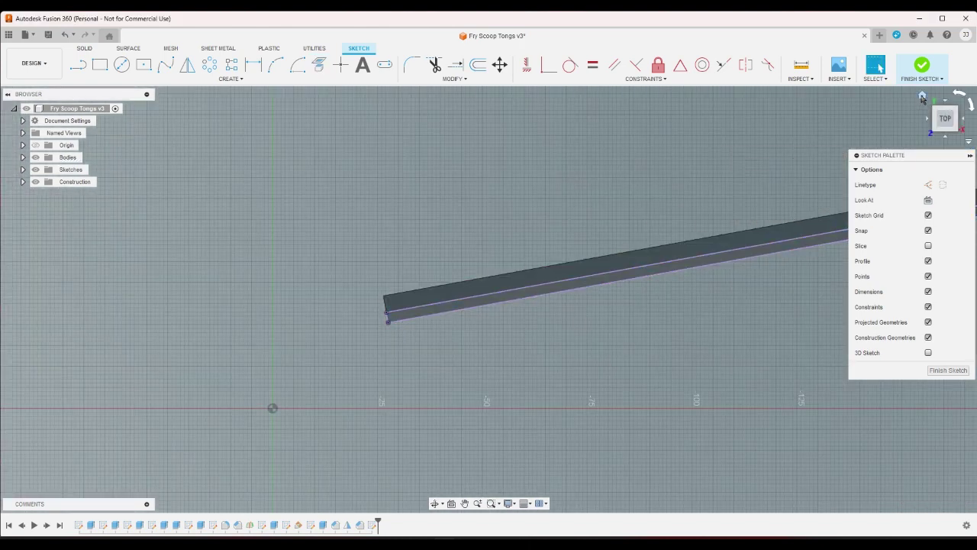
# Inspect the projected outlines on both arms in 3D and return to an upright top view.
pyautogui.click(922, 98)
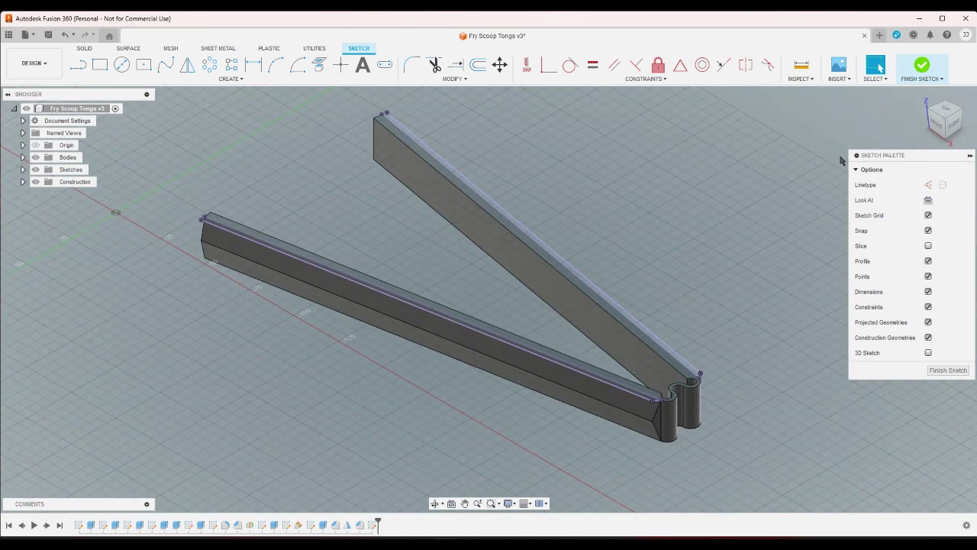
pyautogui.click(930, 108)
pyautogui.scroll(5, 385, 454)
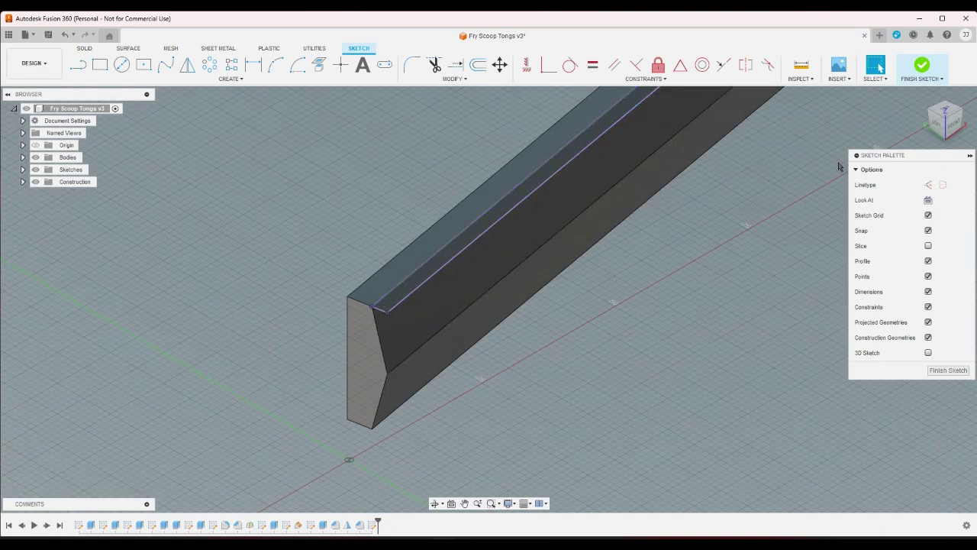
pyautogui.click(921, 98)
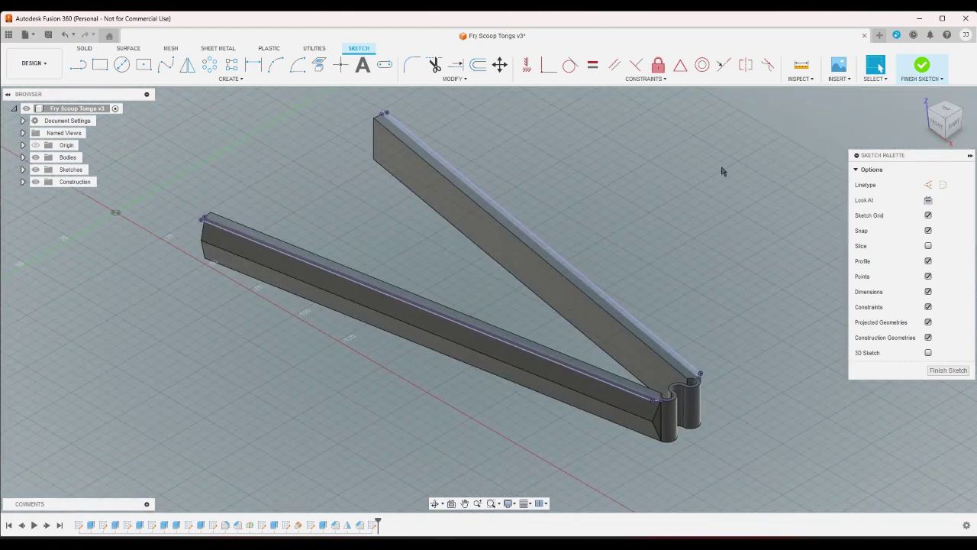
pyautogui.scroll(3, 186, 188)
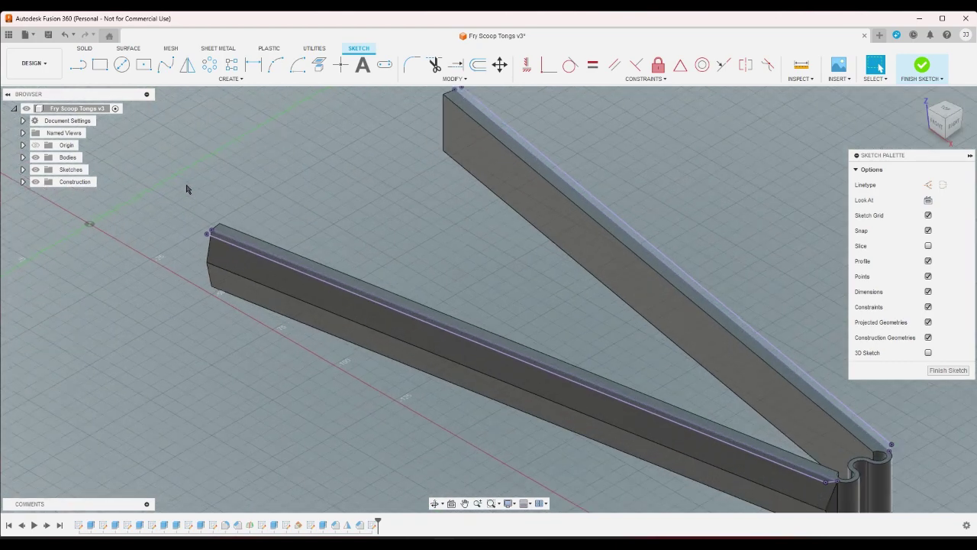
pyautogui.scroll(2, 187, 190)
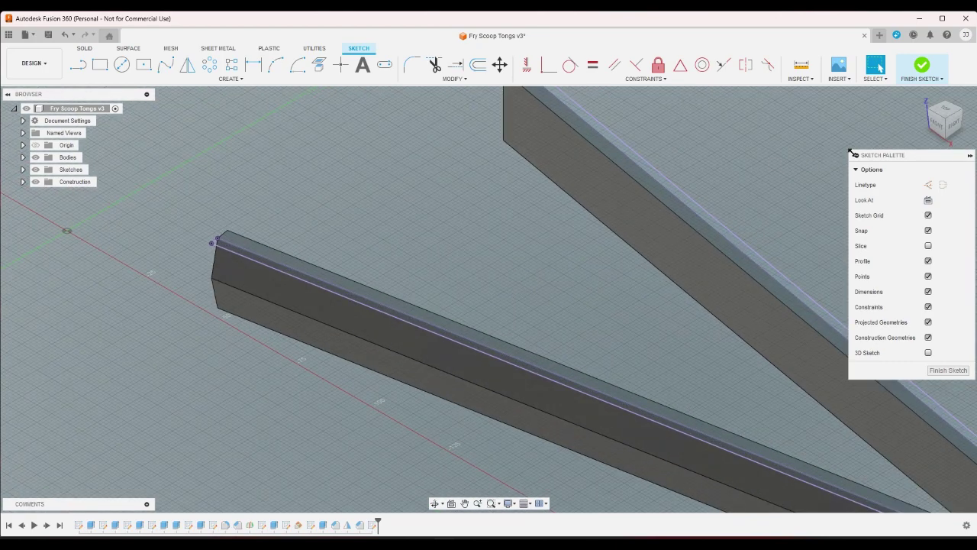
pyautogui.click(945, 114)
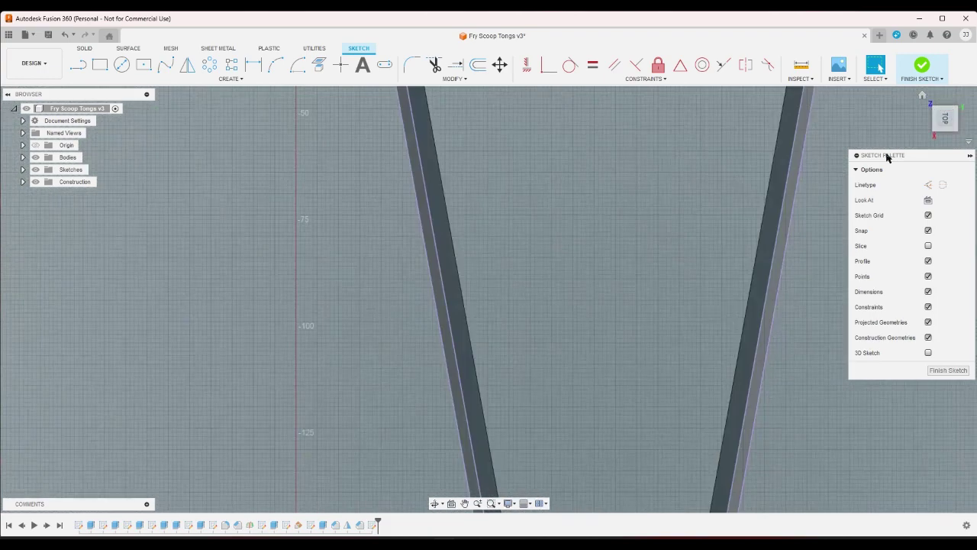
pyautogui.click(963, 104)
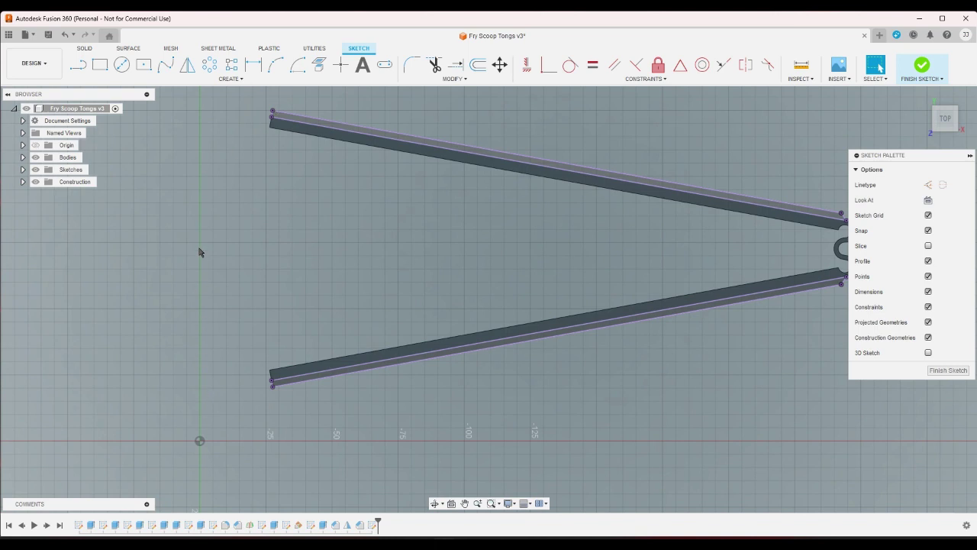
# Draw a slanted line from the outer corner of the upper arm's open end, outward and inward toward the gap's centre.
pyautogui.scroll(2, 235, 110)
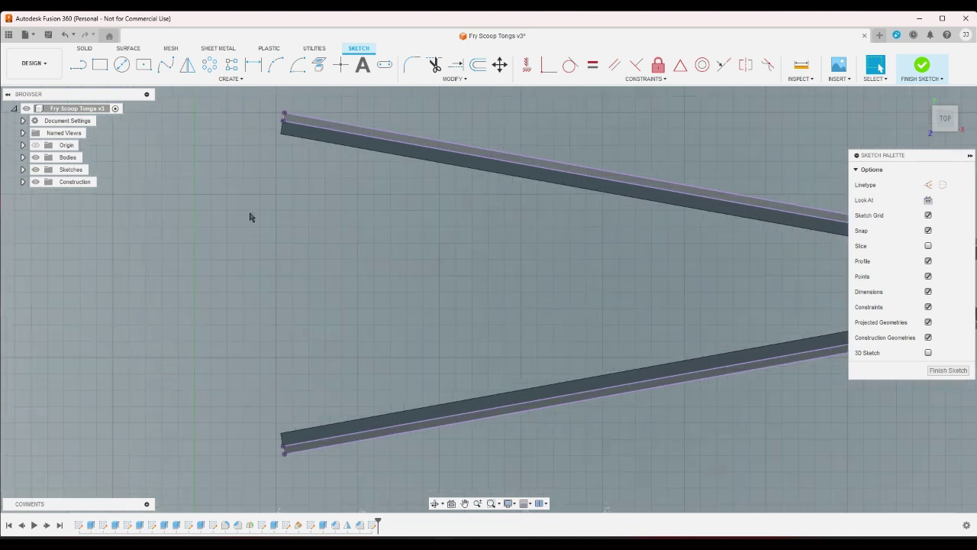
pyautogui.press('l')
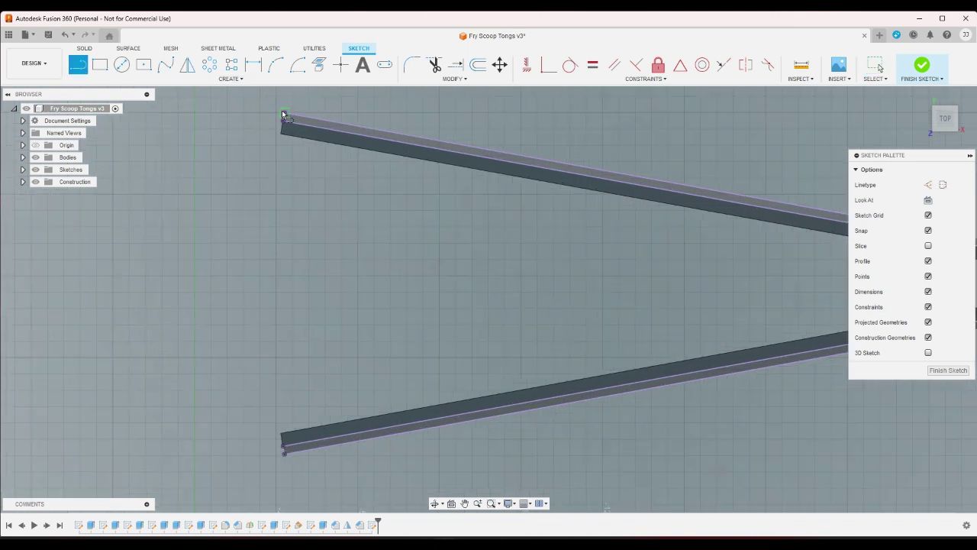
pyautogui.click(283, 114)
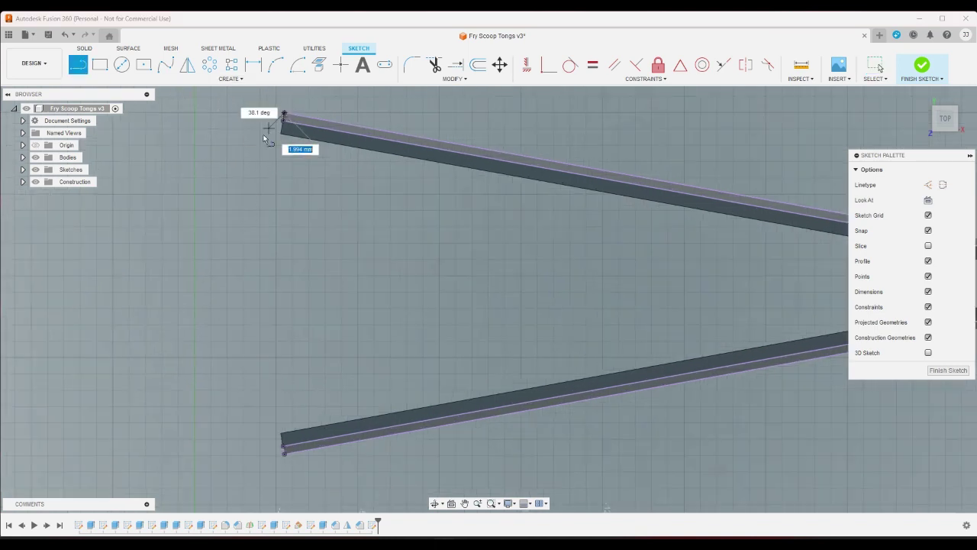
pyautogui.doubleClick(213, 187)
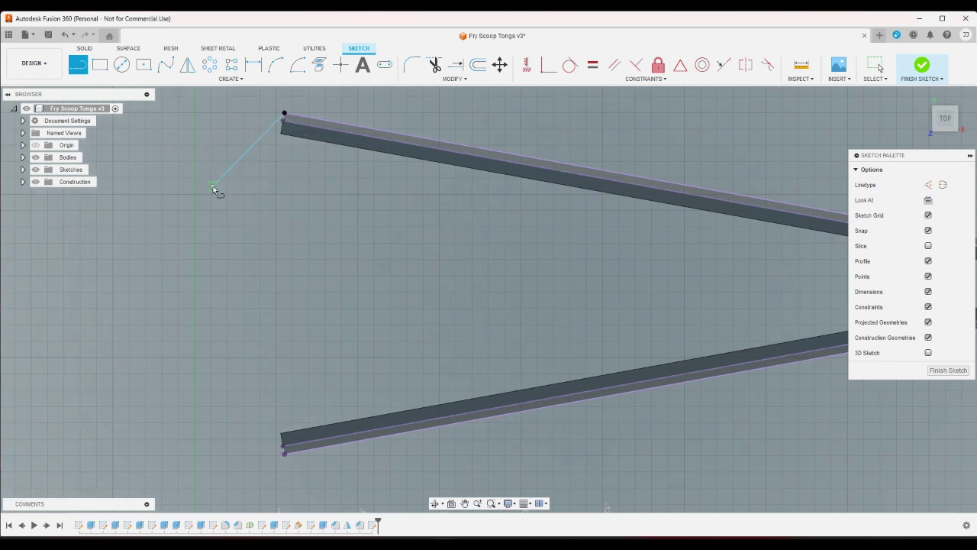
pyautogui.rightClick(207, 219)
pyautogui.click(245, 220)
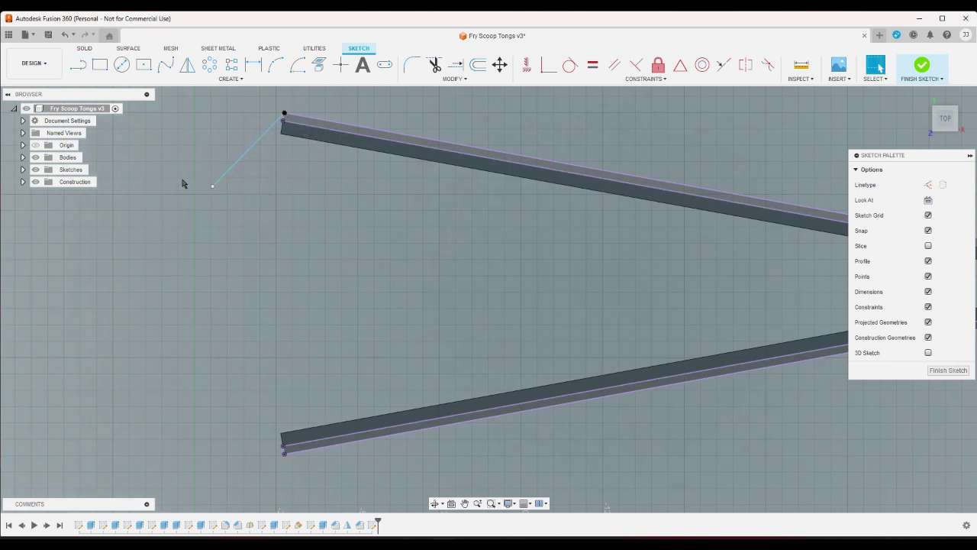
# Draw a vertical construction line between the arms' hinge-end corners and a horizontal one about 17 mm long from its midpoint toward the open ends.
pyautogui.click(78, 65)
pyautogui.scroll(-3, 145, 177)
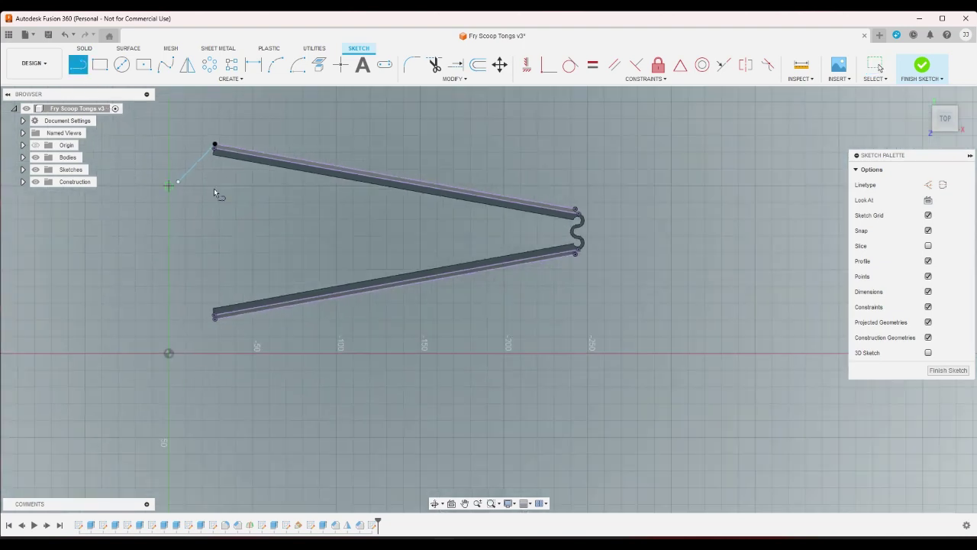
pyautogui.scroll(3, 581, 210)
pyautogui.click(594, 227)
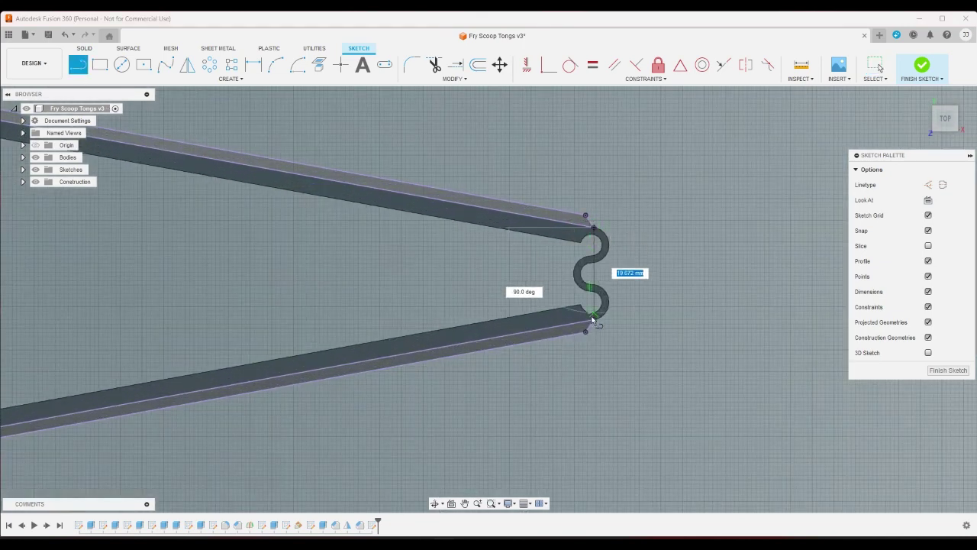
pyautogui.click(594, 321)
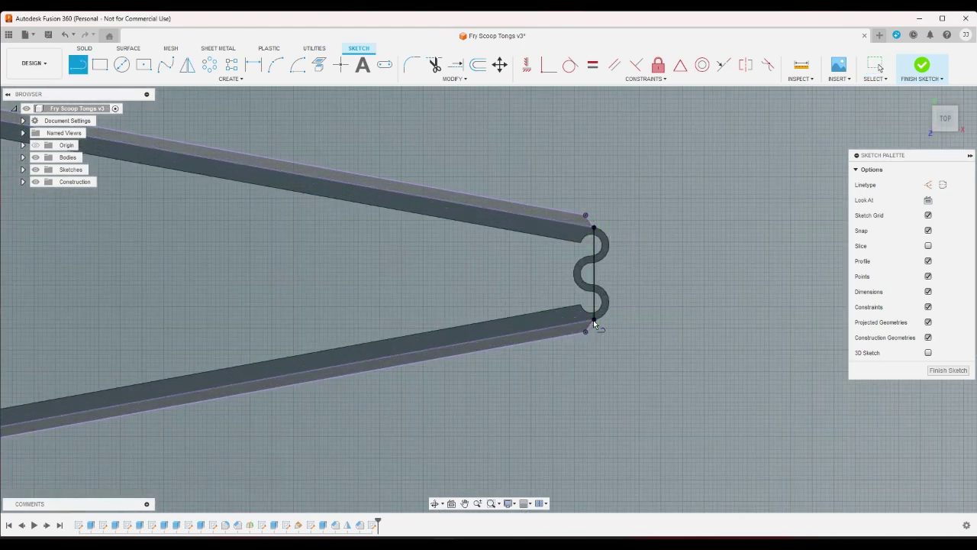
pyautogui.click(595, 273)
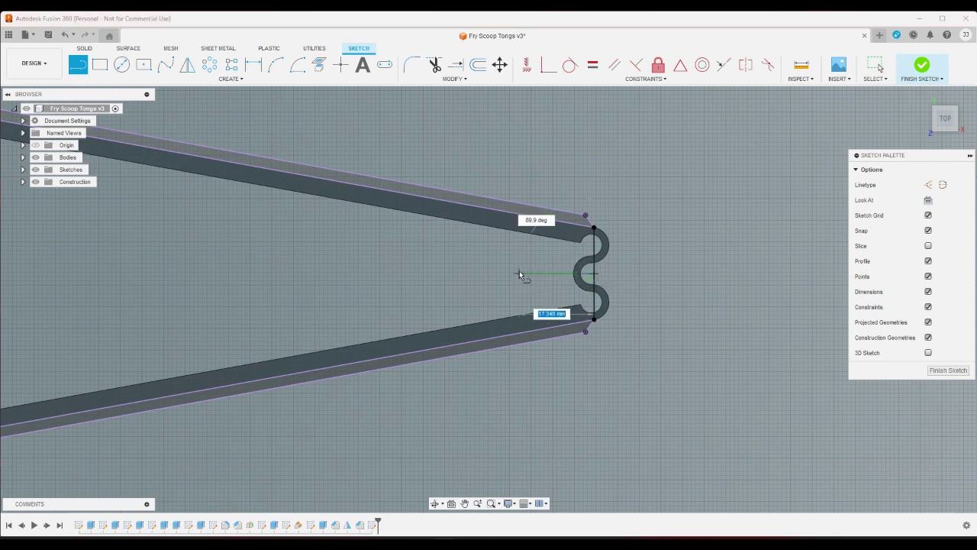
pyautogui.click(519, 272)
pyautogui.rightClick(496, 248)
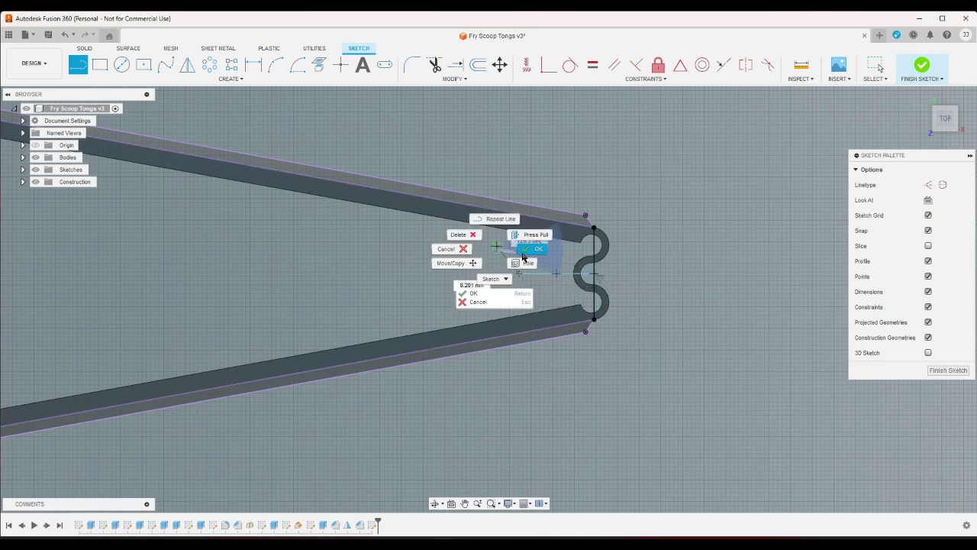
pyautogui.click(525, 254)
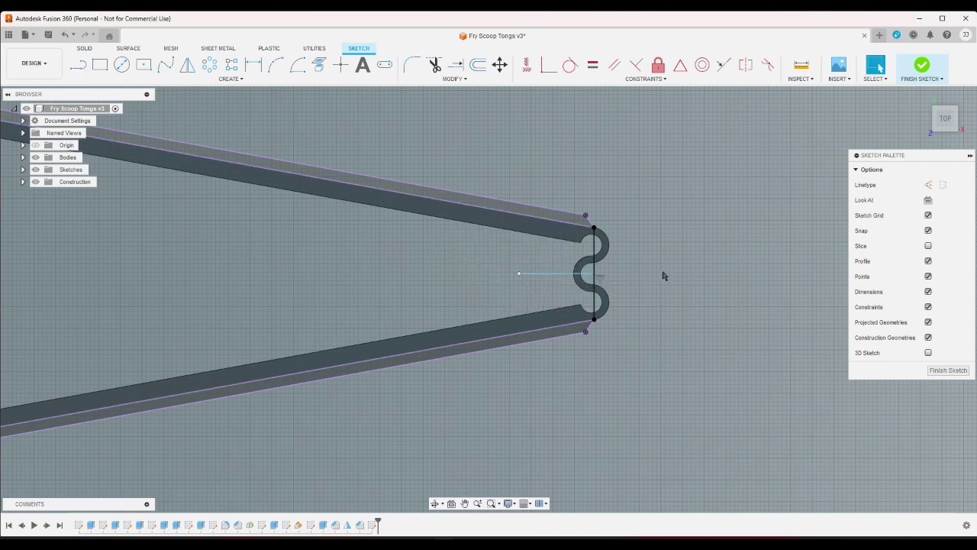
pyautogui.click(596, 269)
pyautogui.press('Delete')
# Mirror the upper arm's slanted line to the lower arm about the horizontal construction line at the hinge.
pyautogui.scroll(-3, 688, 270)
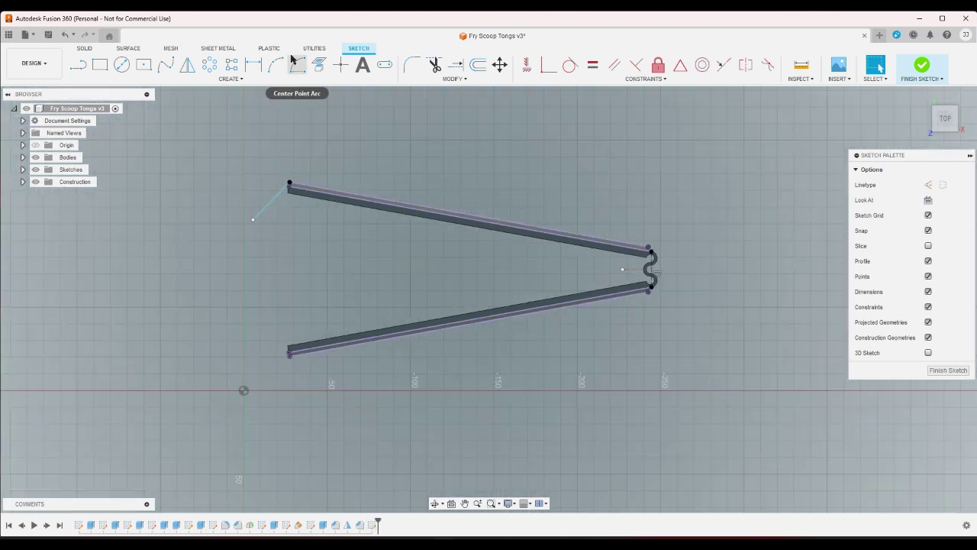
pyautogui.click(187, 65)
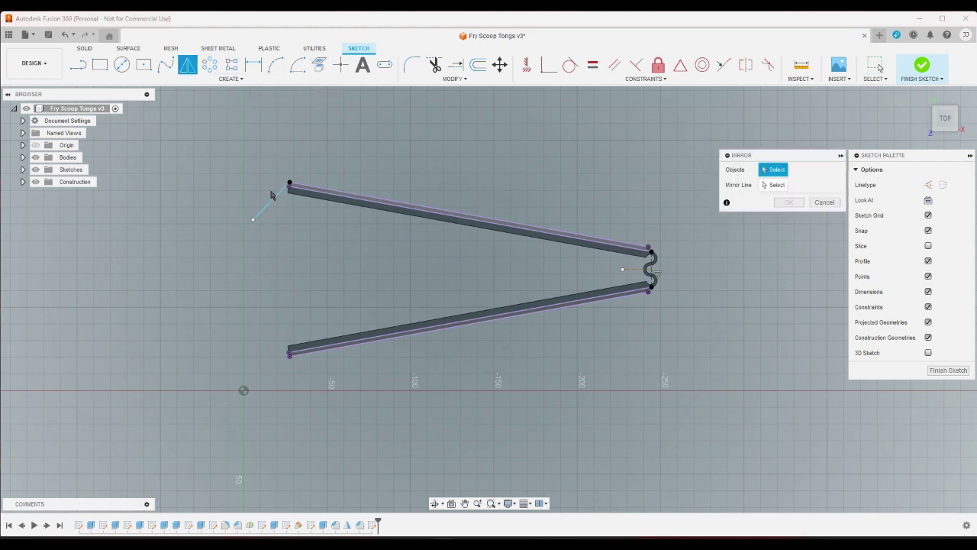
pyautogui.click(273, 201)
pyautogui.click(768, 185)
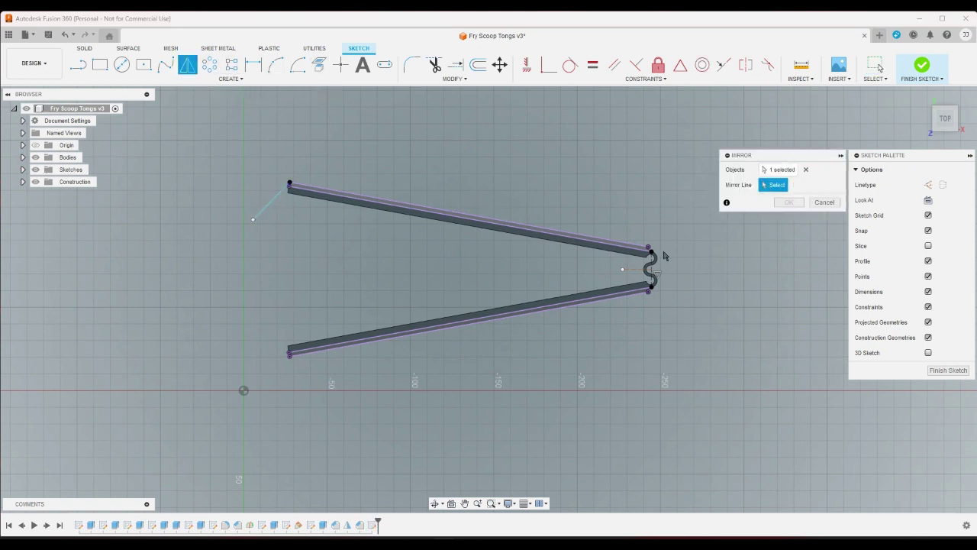
pyautogui.click(639, 271)
pyautogui.click(789, 202)
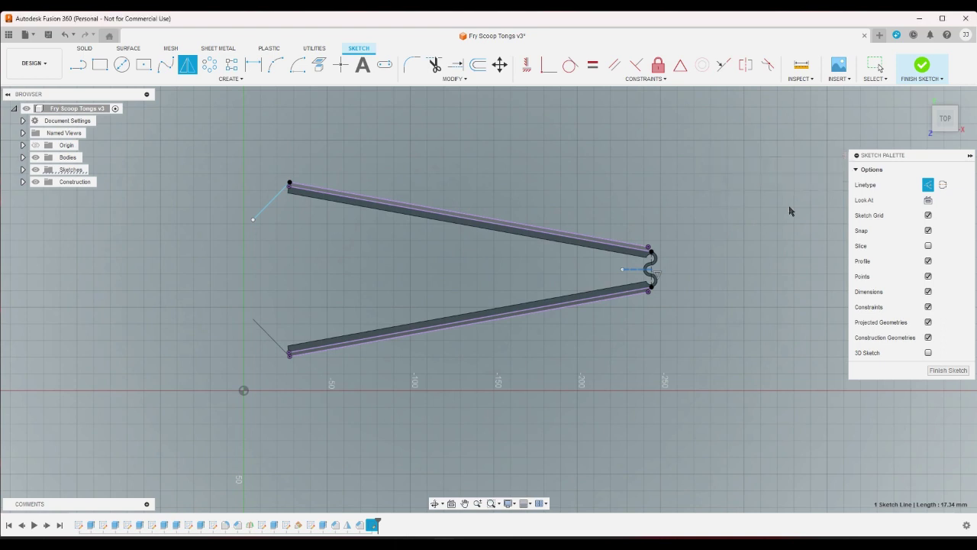
# Offset the upper arm's slanted line by -2.4 mm toward the inside of the tongs.
pyautogui.click(479, 65)
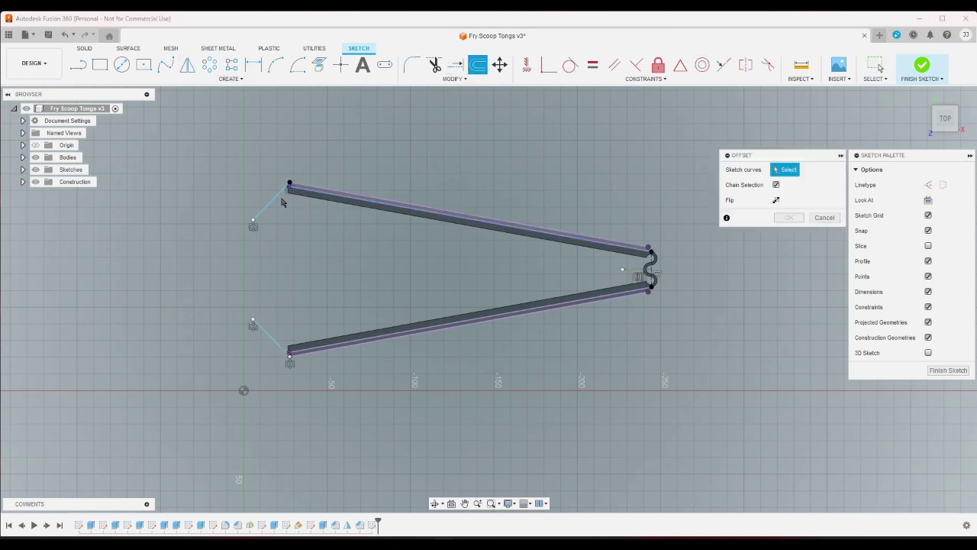
pyautogui.click(272, 203)
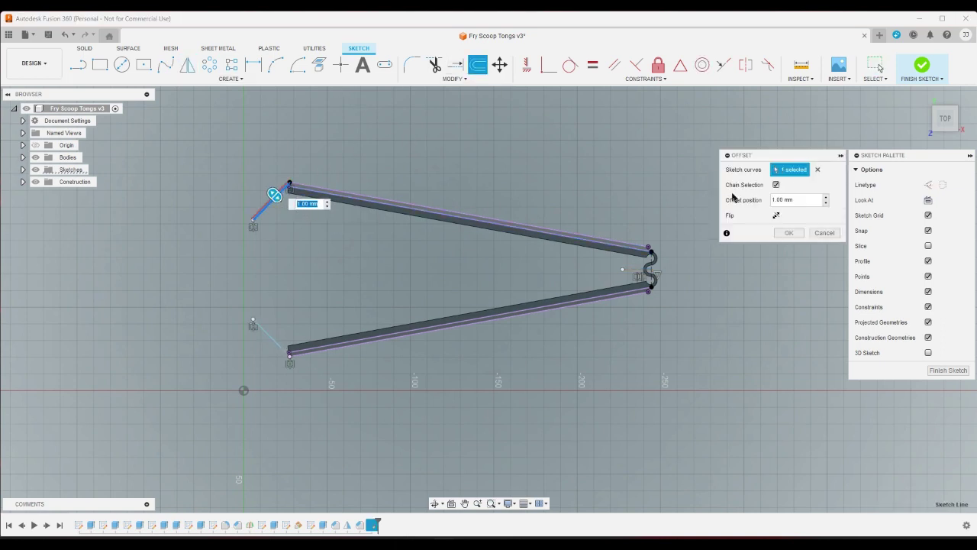
pyautogui.write('-2.4')
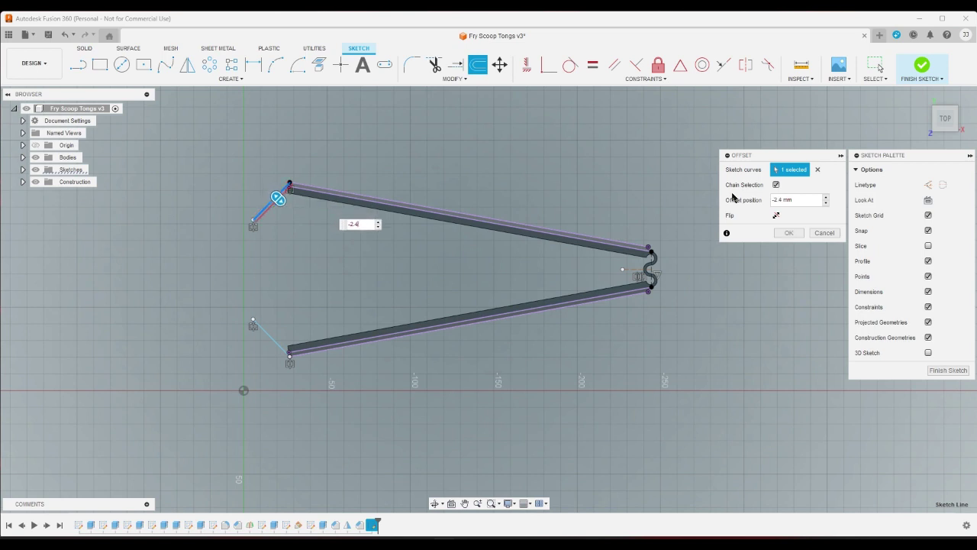
pyautogui.press('Return')
# Mirror the offset line to the lower arm's open end about the same horizontal construction line.
pyautogui.scroll(3, 337, 229)
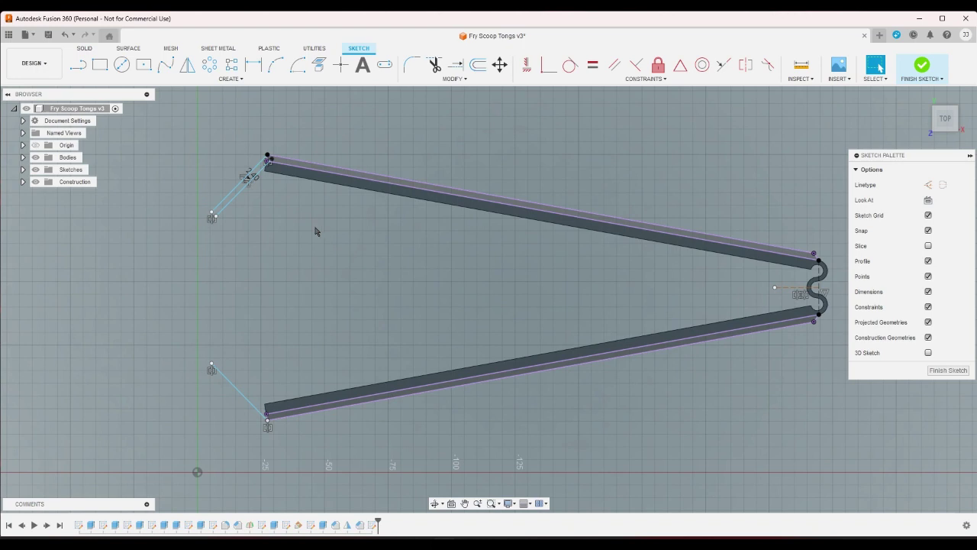
pyautogui.click(187, 65)
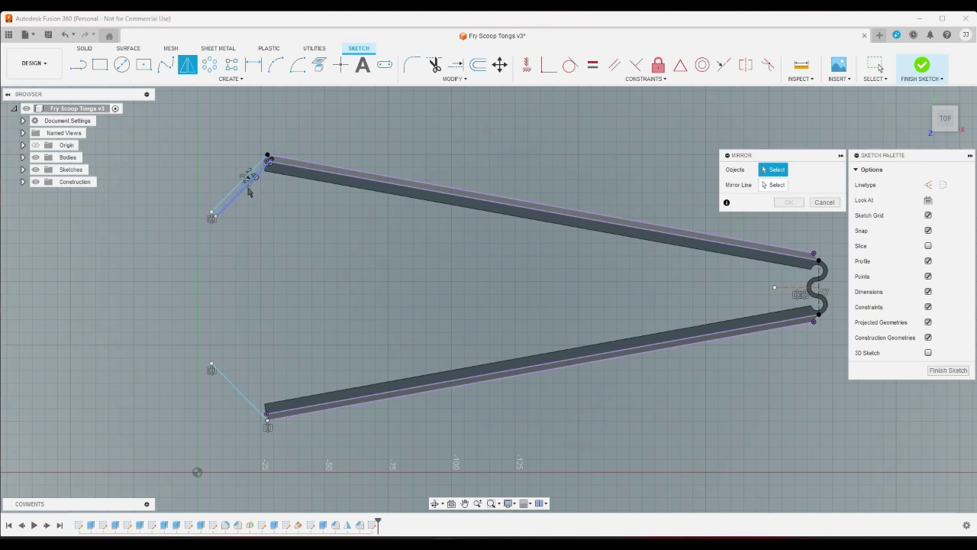
pyautogui.click(223, 203)
pyautogui.click(775, 186)
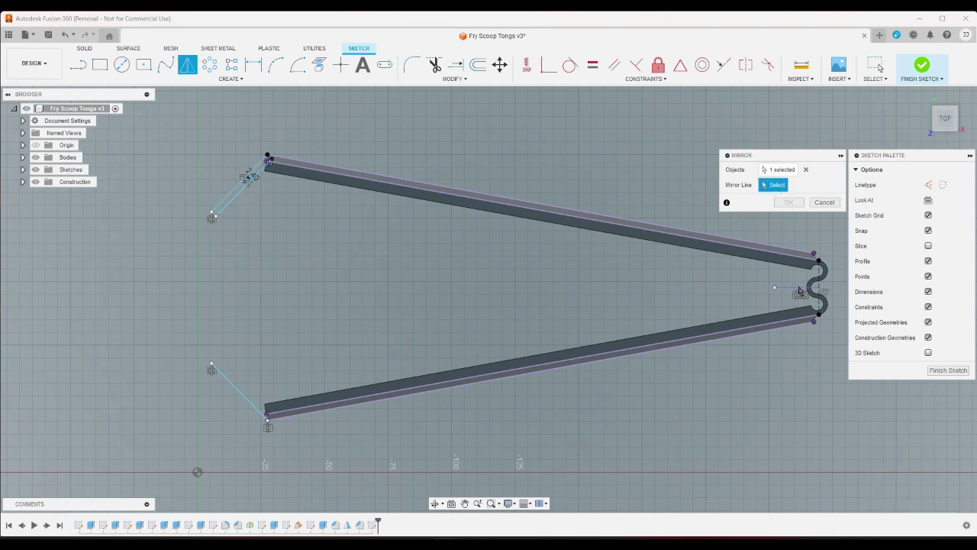
pyautogui.click(800, 290)
pyautogui.click(789, 202)
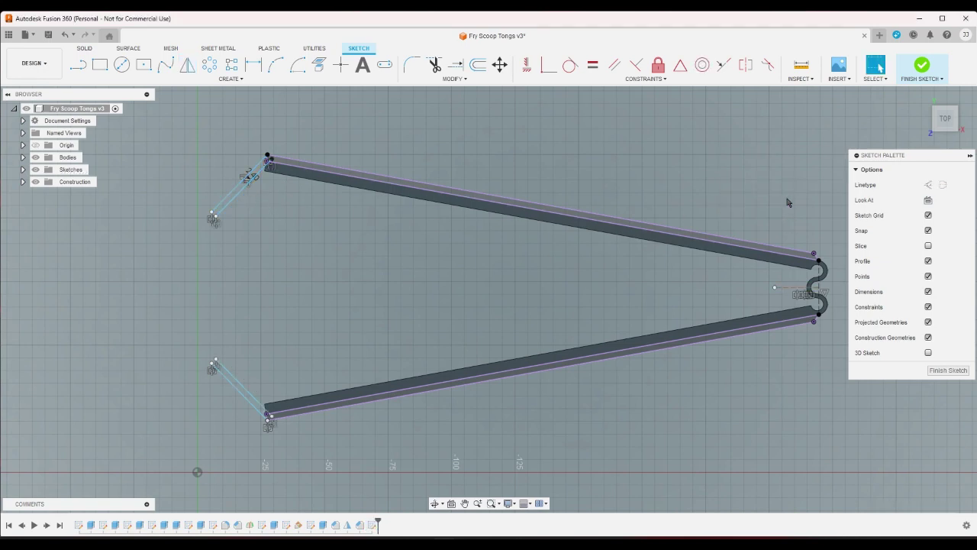
# Close the free end of the upper arm's slanted tip with a short line between its two parallel edges.
pyautogui.click(78, 64)
pyautogui.scroll(4, 192, 231)
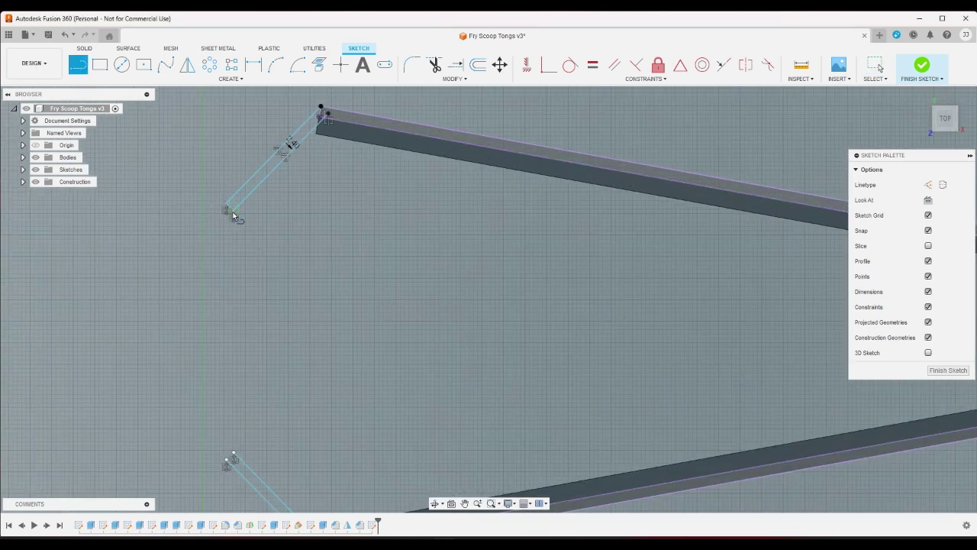
pyautogui.scroll(-2, 226, 230)
pyautogui.scroll(2, 218, 324)
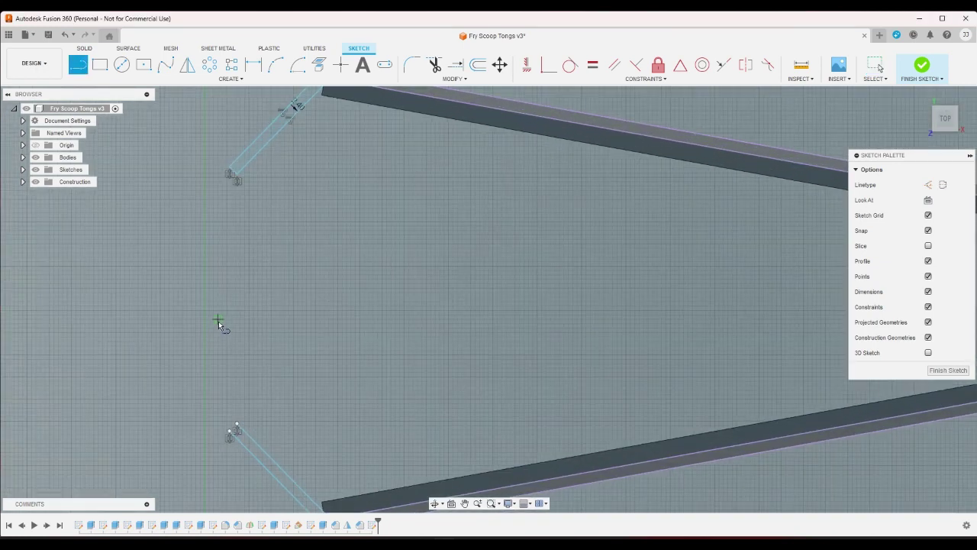
pyautogui.scroll(3, 275, 113)
pyautogui.scroll(3, 273, 163)
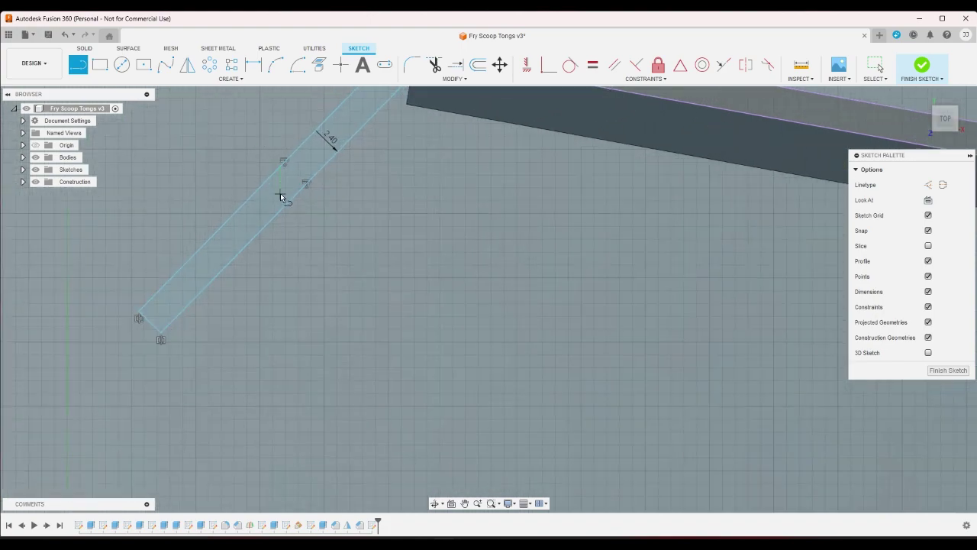
pyautogui.scroll(-3, 282, 196)
pyautogui.scroll(-4, 378, 130)
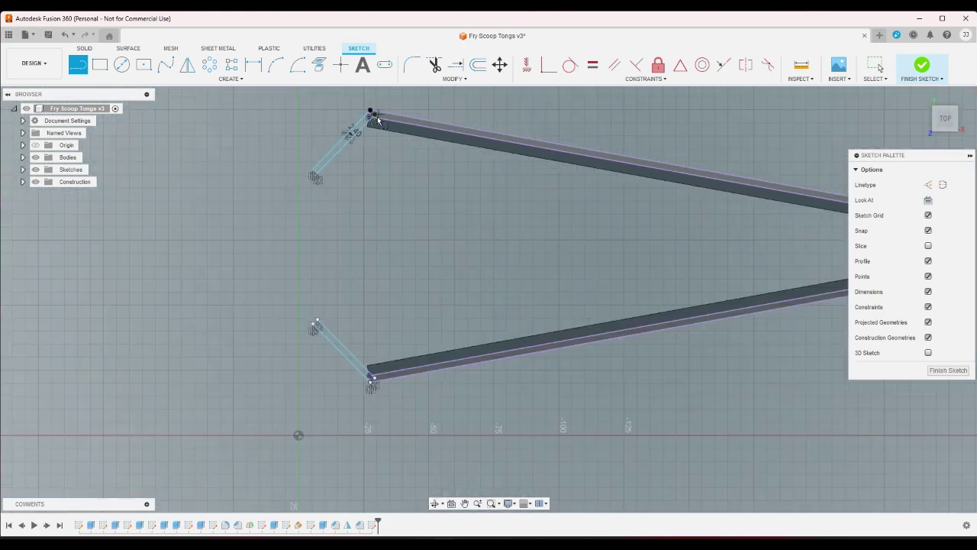
# Draw a short line joining the two parallel edges at the free end of the lower arm's slanted tip.
pyautogui.scroll(5, 322, 360)
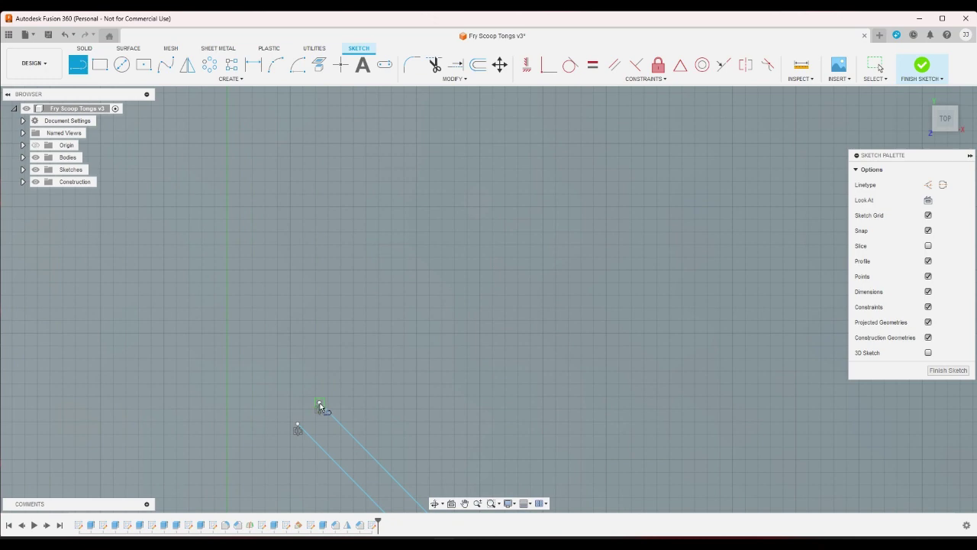
pyautogui.click(320, 406)
pyautogui.click(299, 423)
pyautogui.scroll(-5, 328, 321)
pyautogui.scroll(-3, 337, 290)
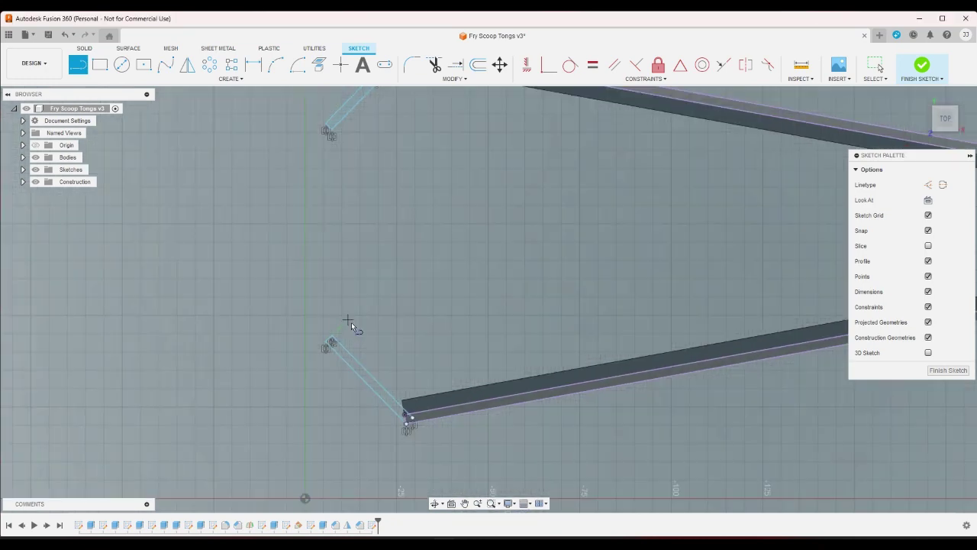
pyautogui.rightClick(391, 283)
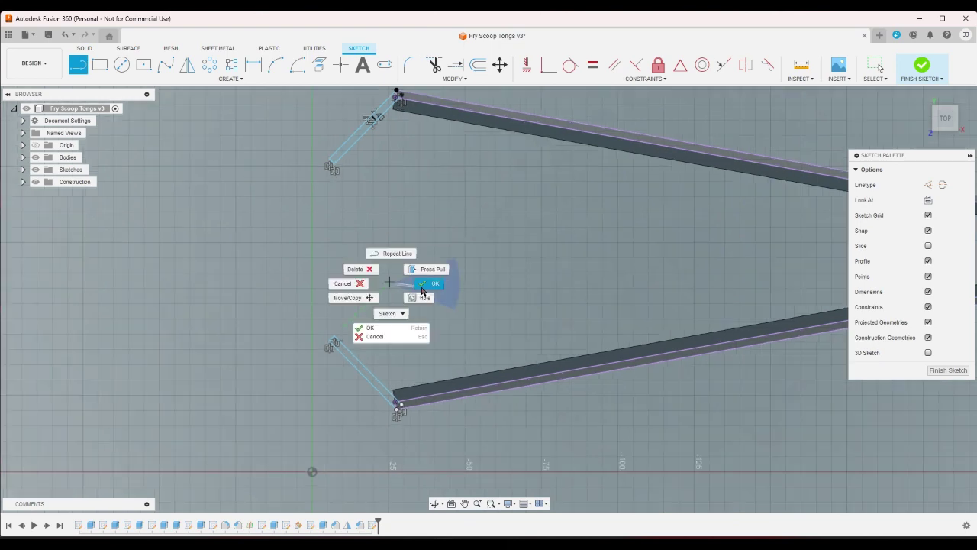
pyautogui.click(425, 289)
# Connect the lower tip's two slanted lines with a short line where they meet the lower arm.
pyautogui.scroll(3, 401, 378)
pyautogui.scroll(4, 410, 420)
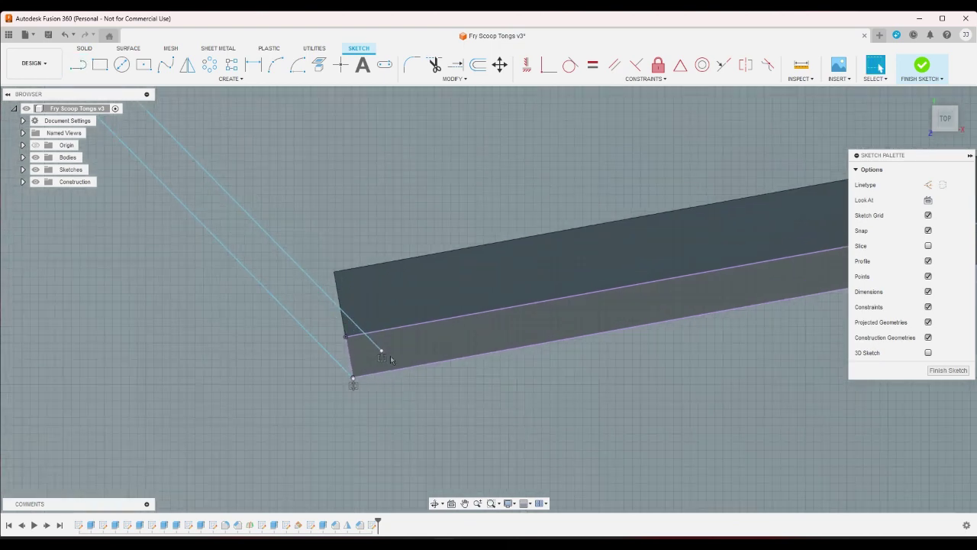
pyautogui.click(79, 71)
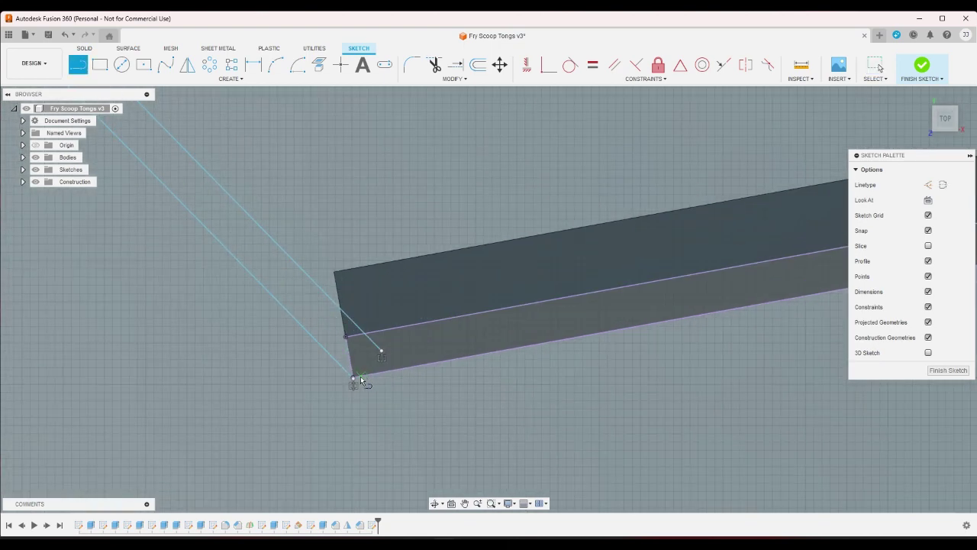
pyautogui.click(354, 378)
pyautogui.click(382, 351)
pyautogui.scroll(-5, 409, 373)
pyautogui.scroll(-4, 409, 373)
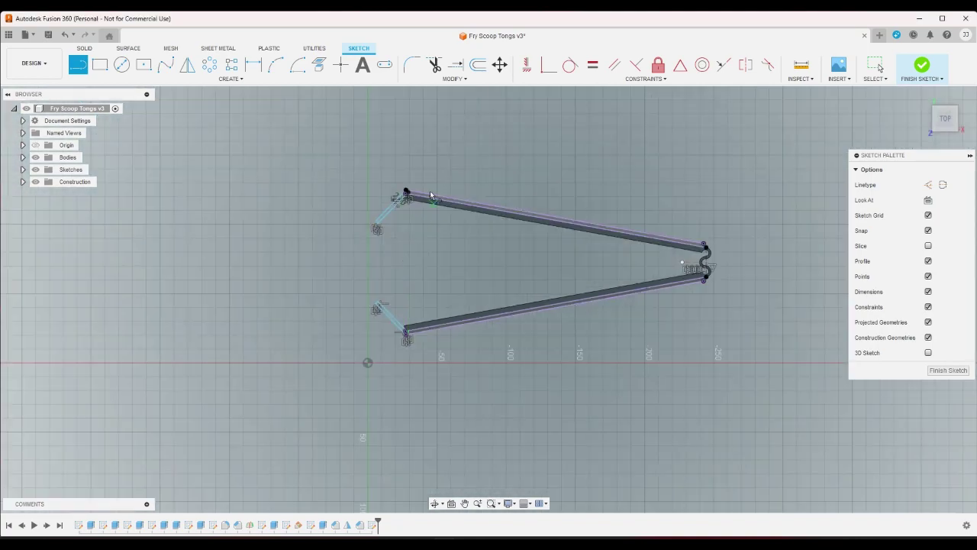
# Join the upper tip's two slanted lines with a short line at the upper arm's end corner and finish the line command.
pyautogui.scroll(6, 401, 199)
pyautogui.scroll(4, 391, 224)
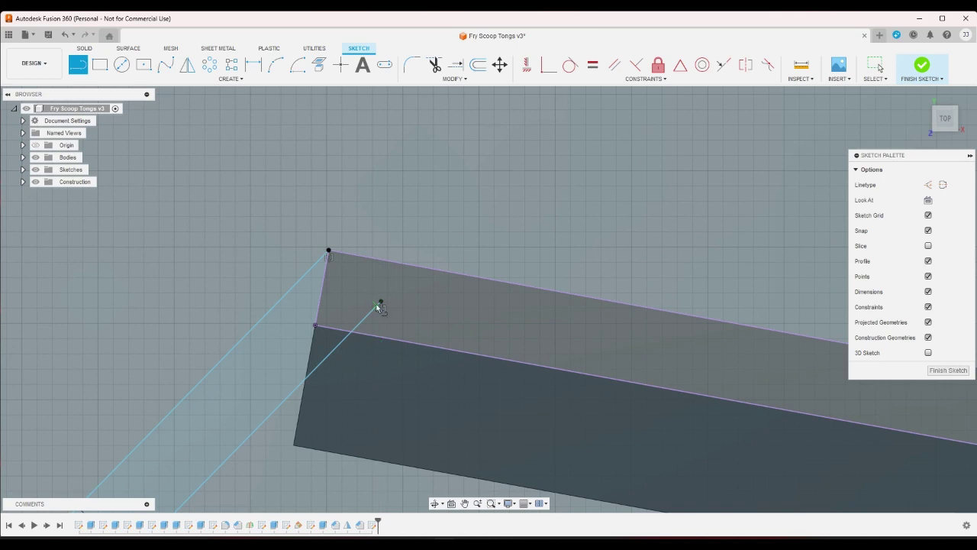
pyautogui.click(381, 302)
pyautogui.click(324, 244)
pyautogui.scroll(-5, 417, 182)
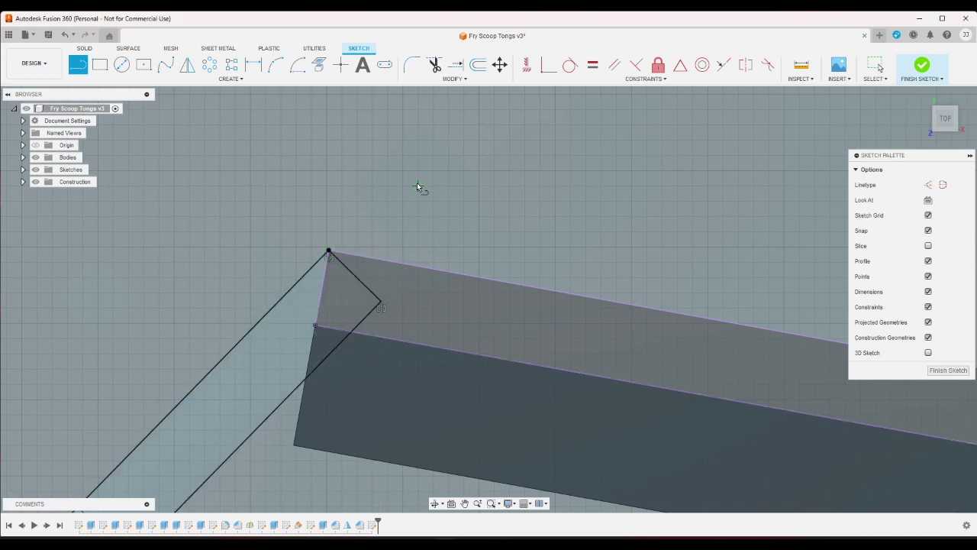
pyautogui.scroll(-5, 401, 170)
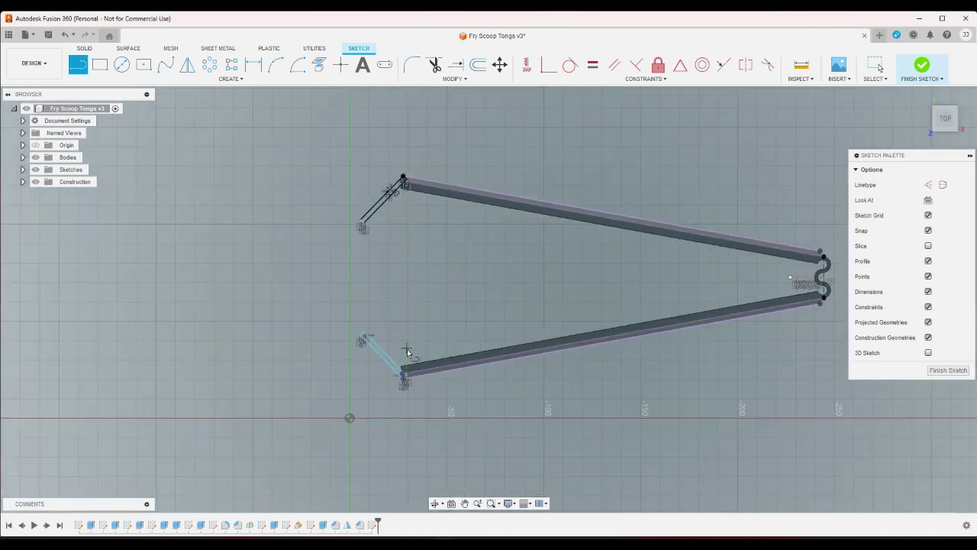
pyautogui.scroll(6, 406, 349)
pyautogui.scroll(2, 400, 397)
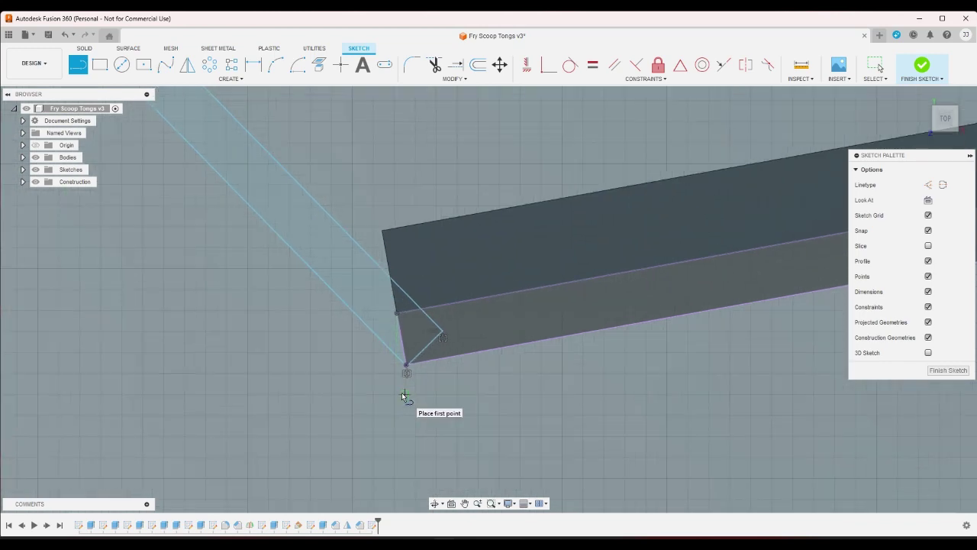
pyautogui.scroll(-4, 402, 392)
pyautogui.scroll(-5, 366, 221)
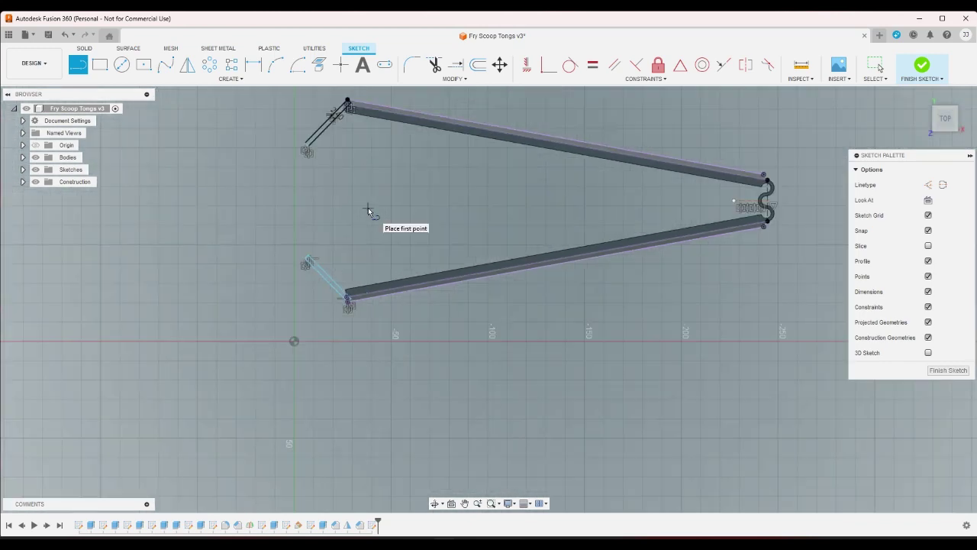
pyautogui.rightClick(370, 208)
pyautogui.press('Escape')
# Examine the tip outlines at the open ends of both arms.
pyautogui.scroll(5, 333, 261)
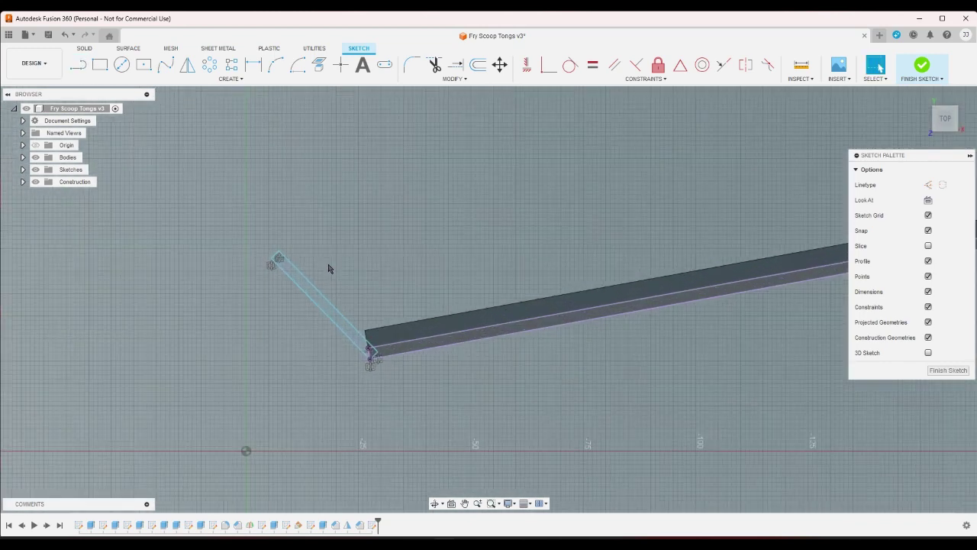
pyautogui.scroll(-6, 384, 243)
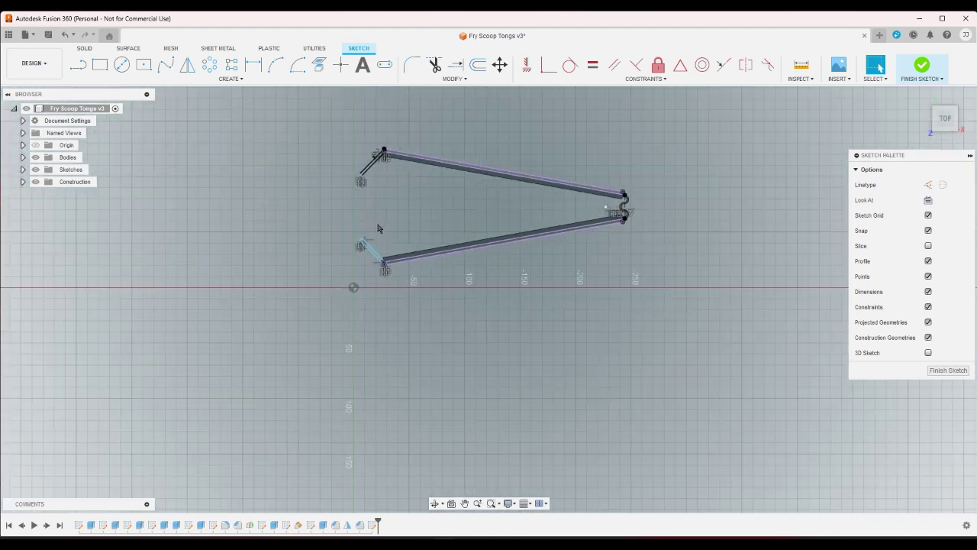
pyautogui.scroll(2, 375, 227)
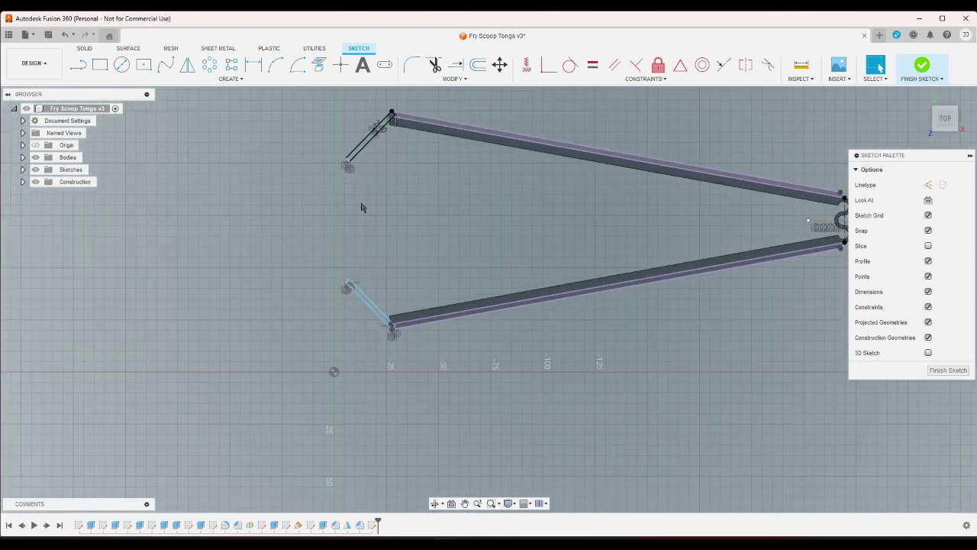
pyautogui.scroll(-1, 362, 208)
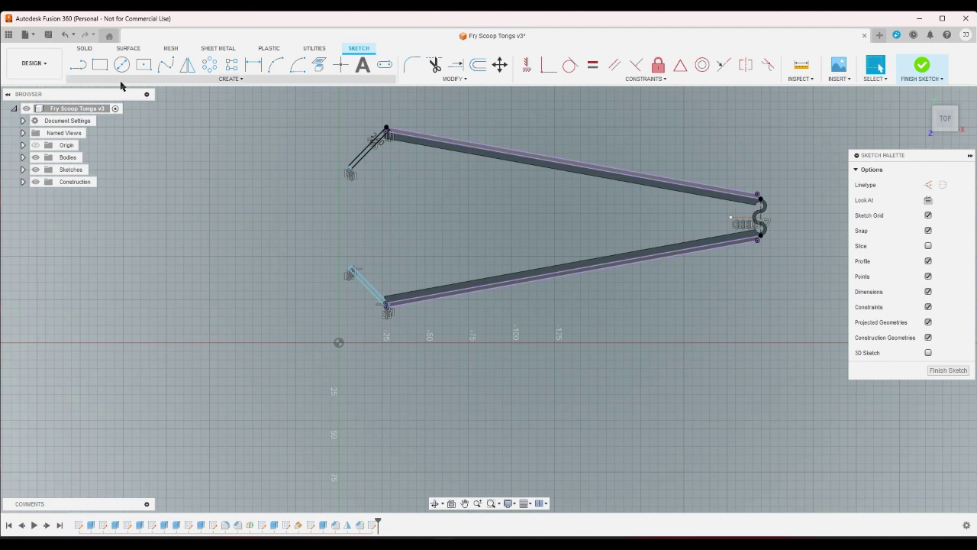
pyautogui.click(78, 64)
pyautogui.scroll(3, 428, 151)
pyautogui.scroll(2, 405, 153)
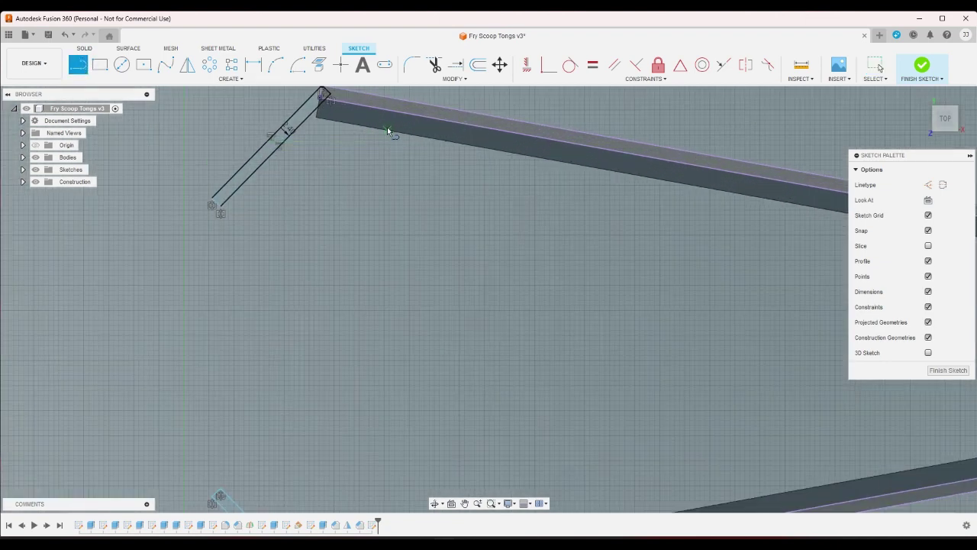
pyautogui.scroll(-3, 366, 191)
pyautogui.rightClick(355, 193)
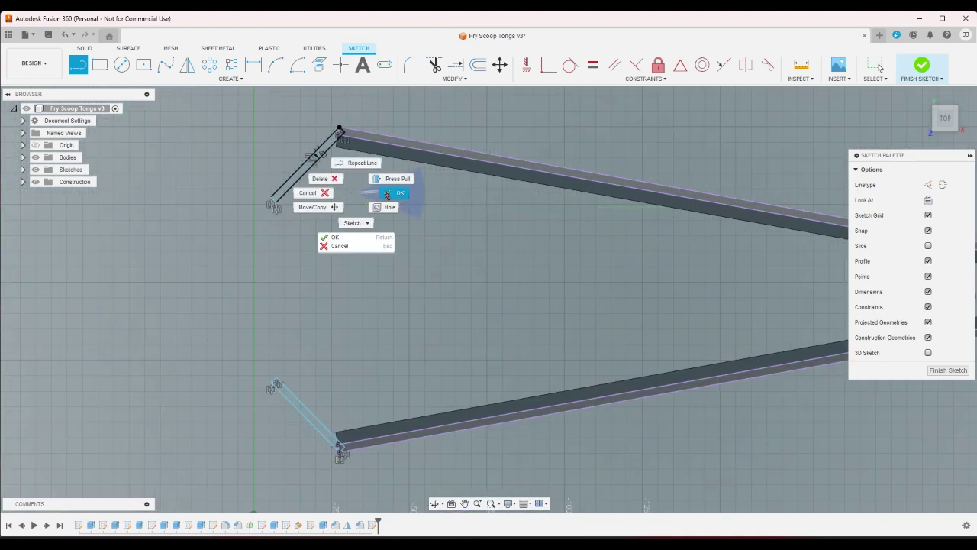
pyautogui.click(395, 193)
pyautogui.moveTo(384, 194)
pyautogui.keyDown('shift'); pyautogui.mouseDown(button='middle')
pyautogui.moveTo(351, 190)
pyautogui.moveTo(307, 244)
pyautogui.mouseUp(button='middle'); pyautogui.keyUp('shift')
pyautogui.scroll(1, 308, 243)
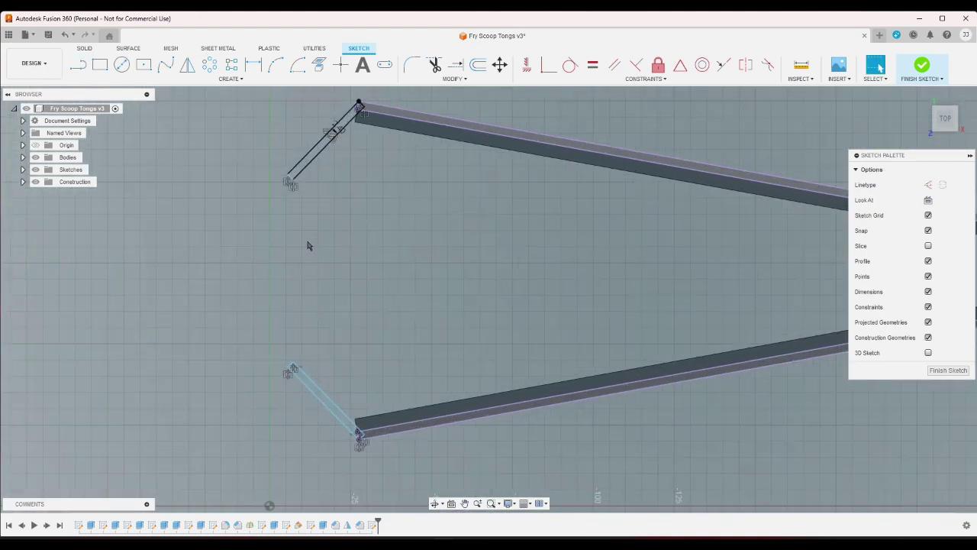
pyautogui.scroll(-3, 308, 243)
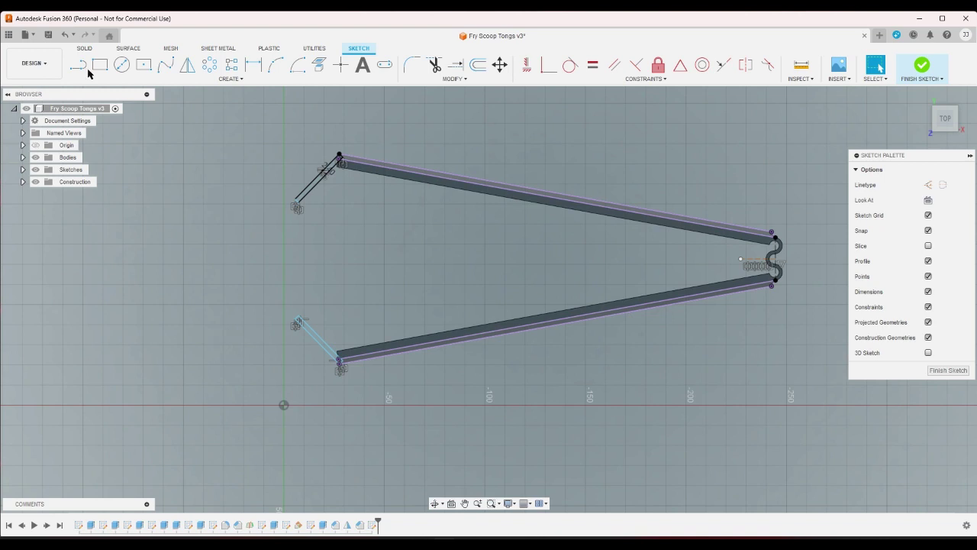
# Try to dimension the distance from the free end of the hinge's horizontal construction line to the upper arm's open-end corner.
pyautogui.click(253, 66)
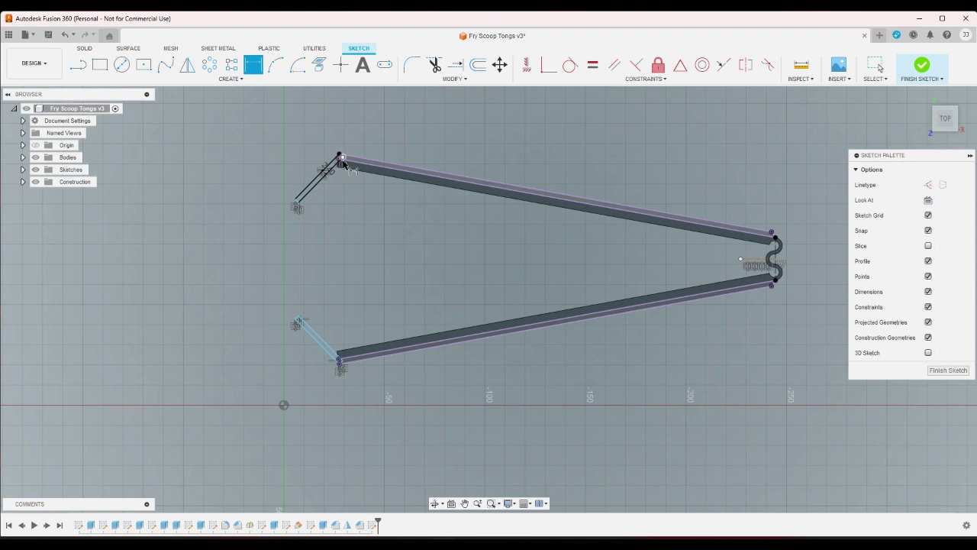
pyautogui.scroll(8, 344, 165)
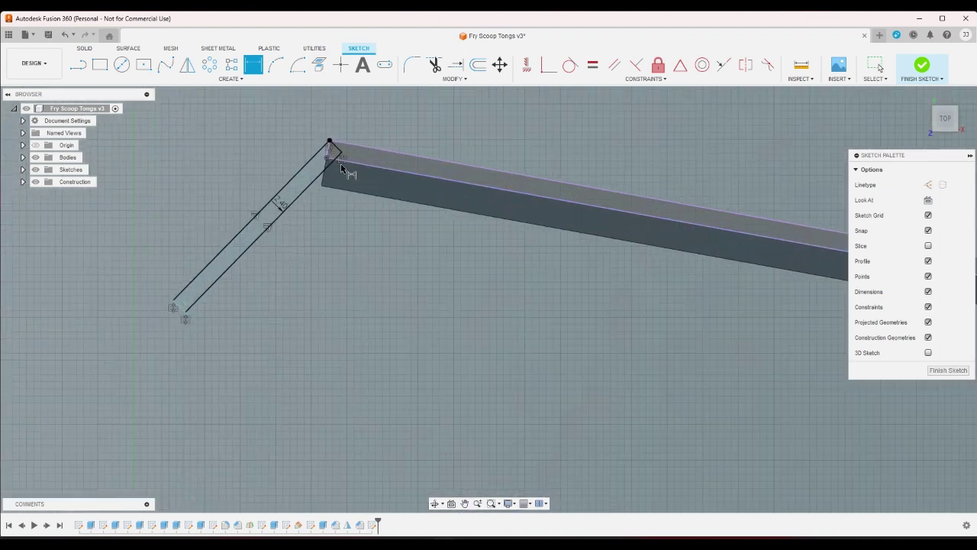
pyautogui.scroll(-2, 344, 158)
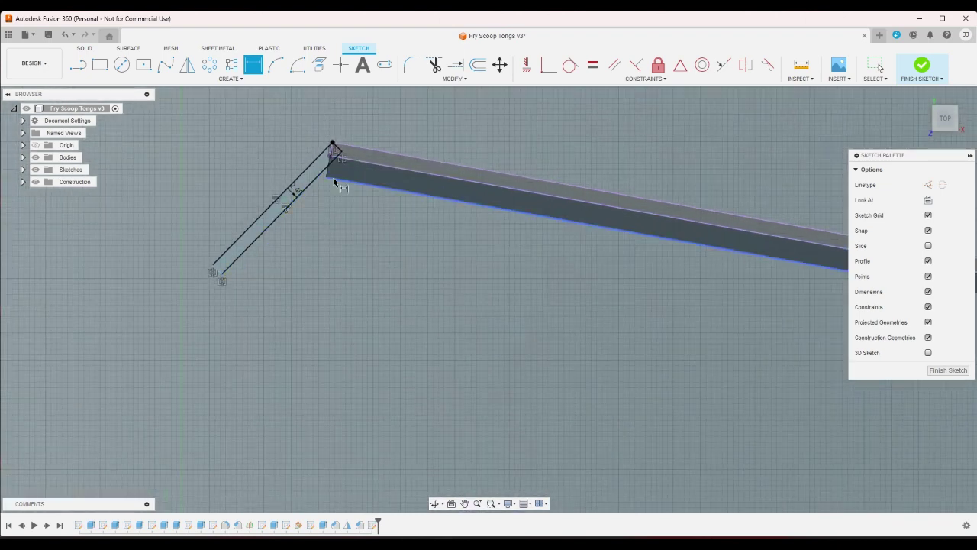
pyautogui.scroll(-4, 325, 183)
pyautogui.scroll(-2, 305, 209)
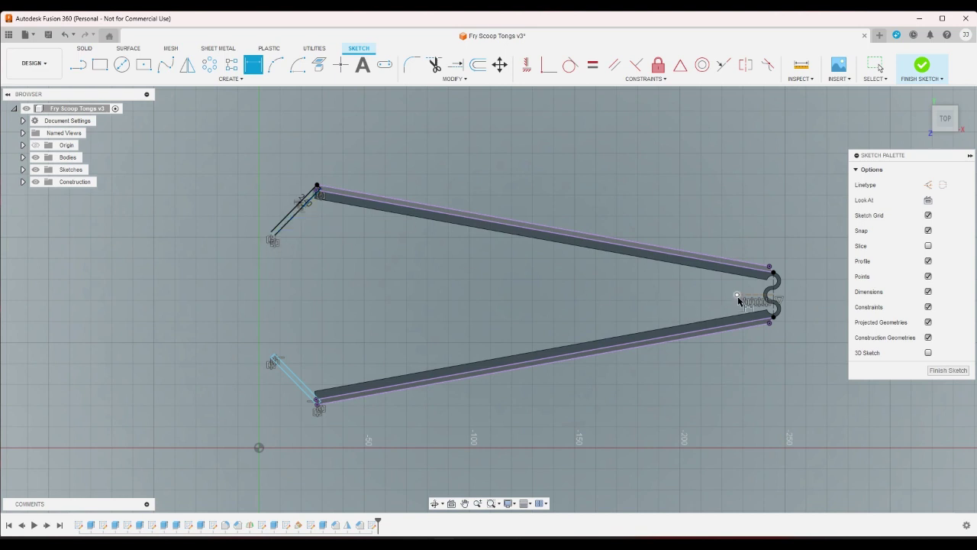
pyautogui.click(738, 297)
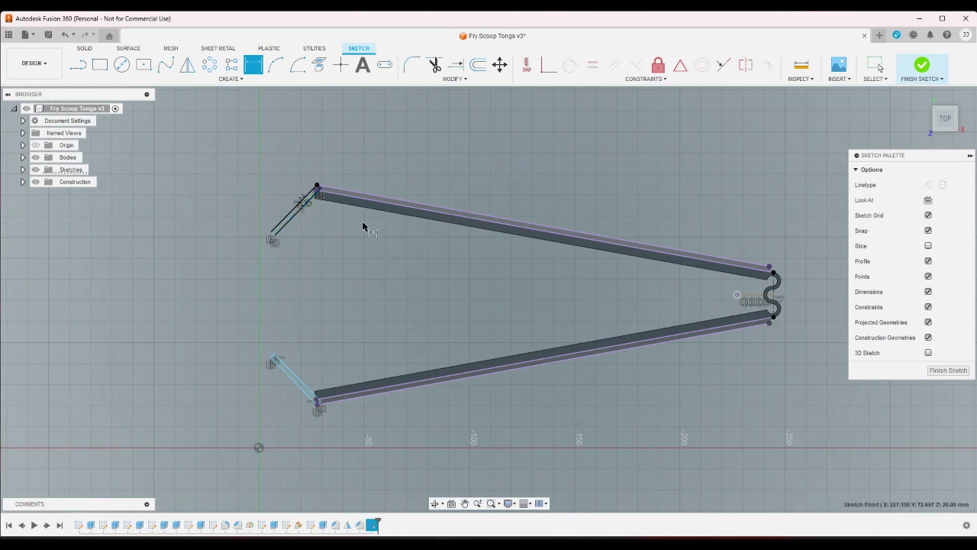
pyautogui.click(317, 187)
pyautogui.click(384, 271)
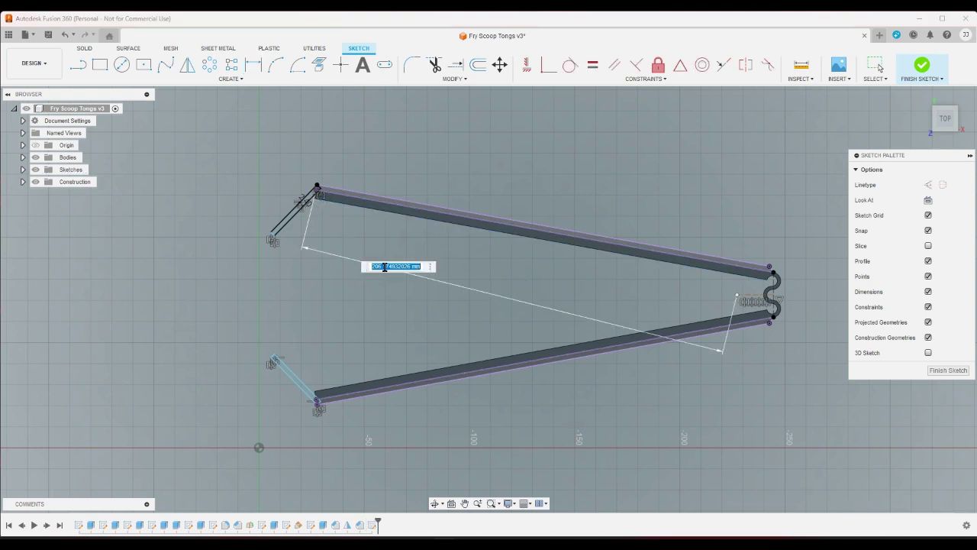
pyautogui.press('Return')
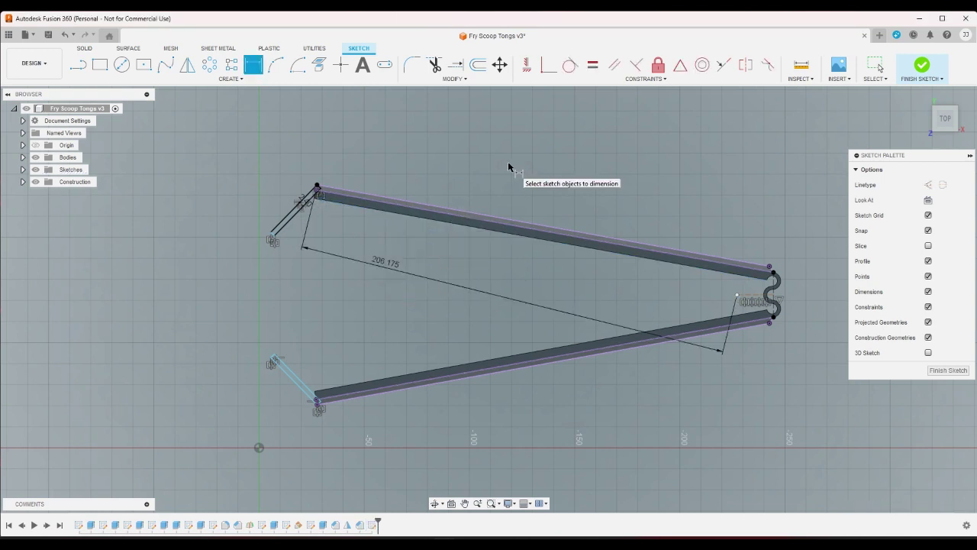
pyautogui.press('Escape')
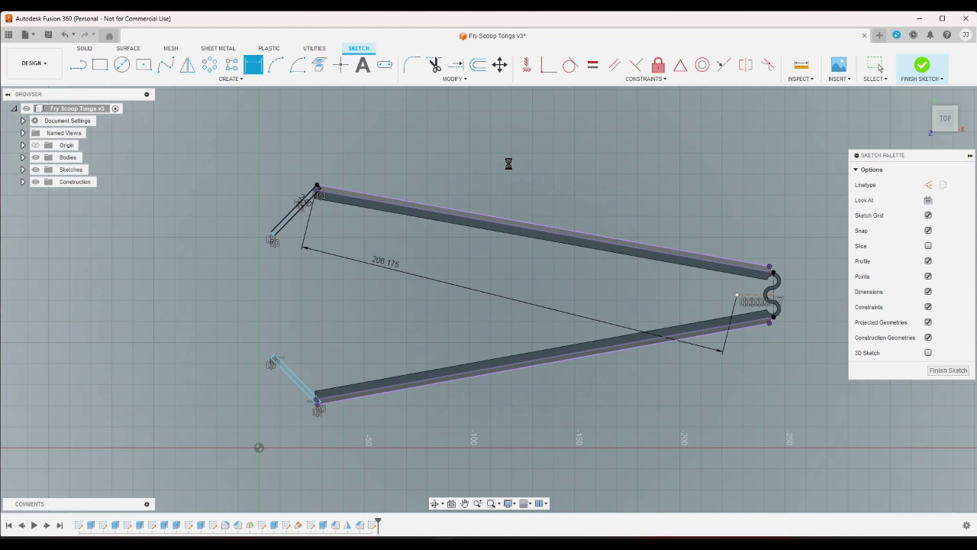
# Undo the distance dimension between the hinge construction line and the upper arm's corner.
pyautogui.hotkey('ctrl', 'z')
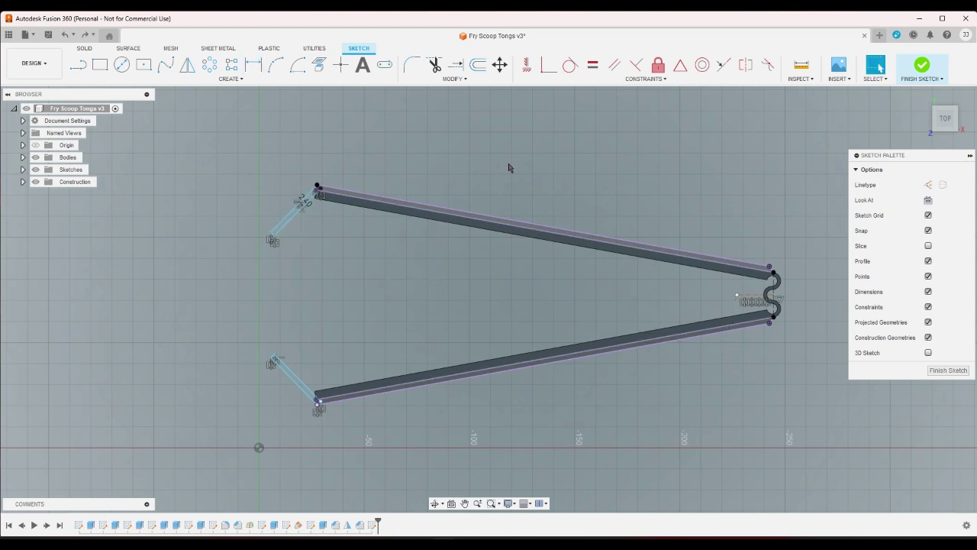
pyautogui.hotkey('ctrl', 'y')
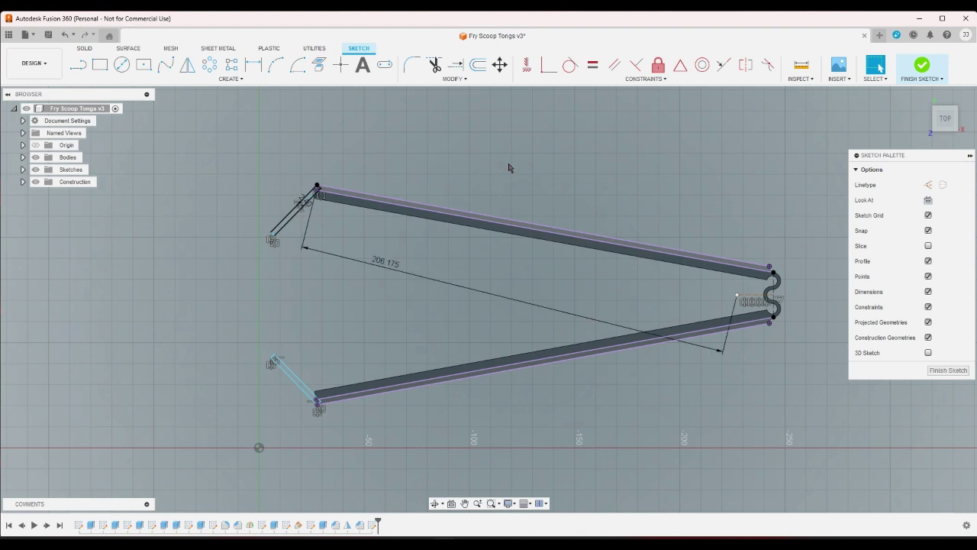
pyautogui.hotkey('ctrl', 'z')
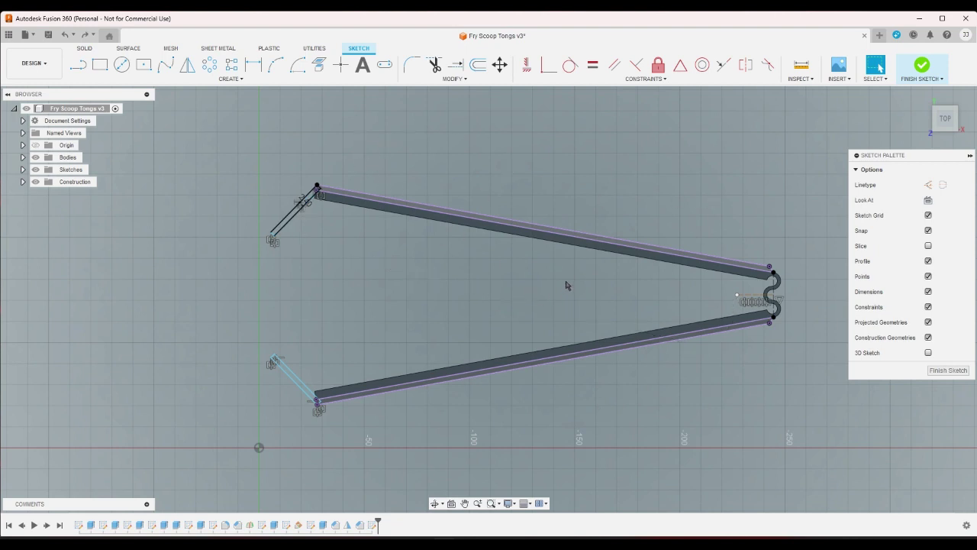
pyautogui.scroll(2, 333, 179)
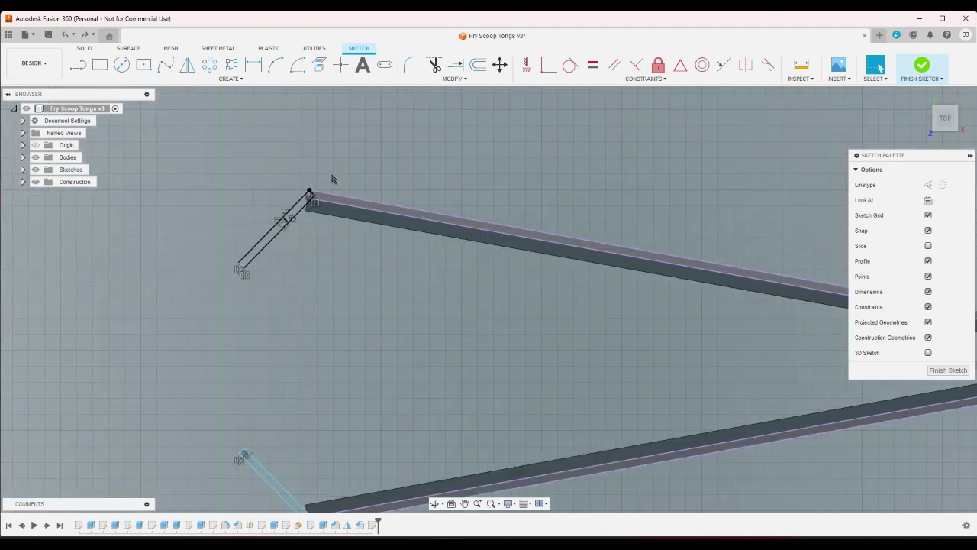
# Make the upper tip's inner slanted line coincident with the upper arm's inner end corner and leave the constraint command.
pyautogui.scroll(-3, 309, 189)
pyautogui.scroll(3, 311, 195)
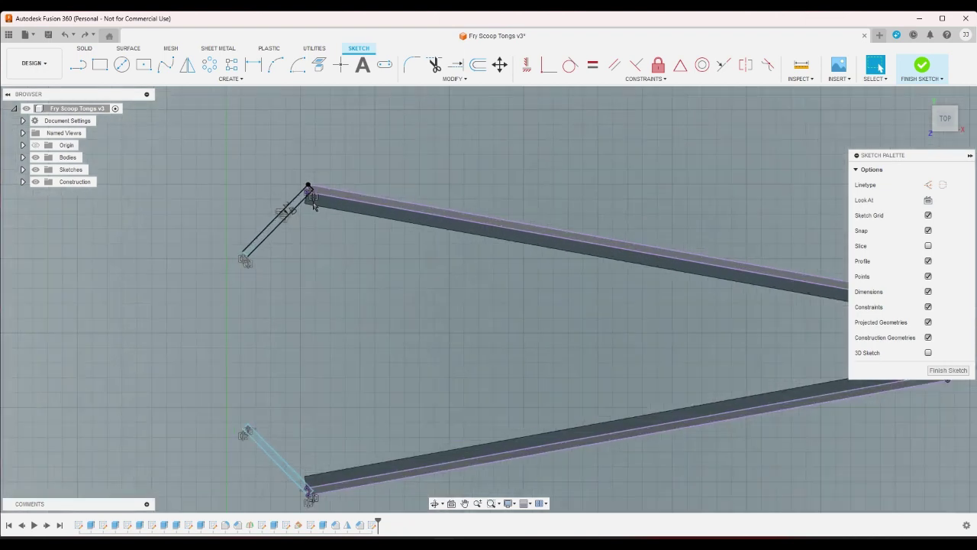
pyautogui.scroll(2, 268, 258)
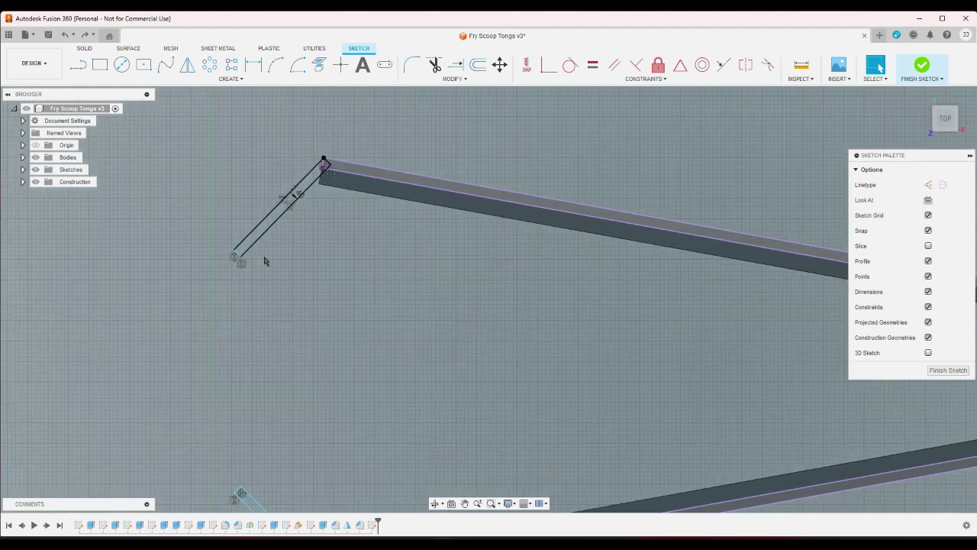
pyautogui.scroll(-1, 266, 254)
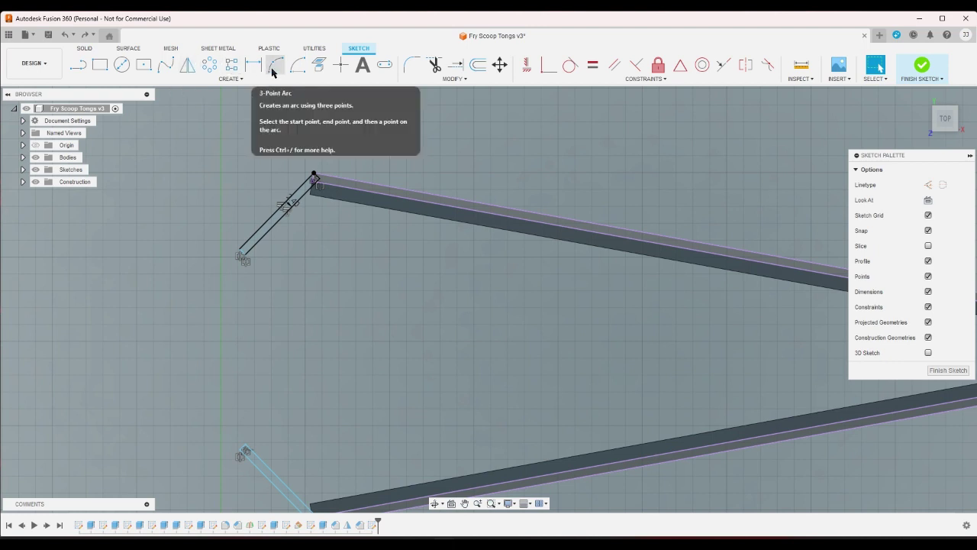
pyautogui.click(549, 65)
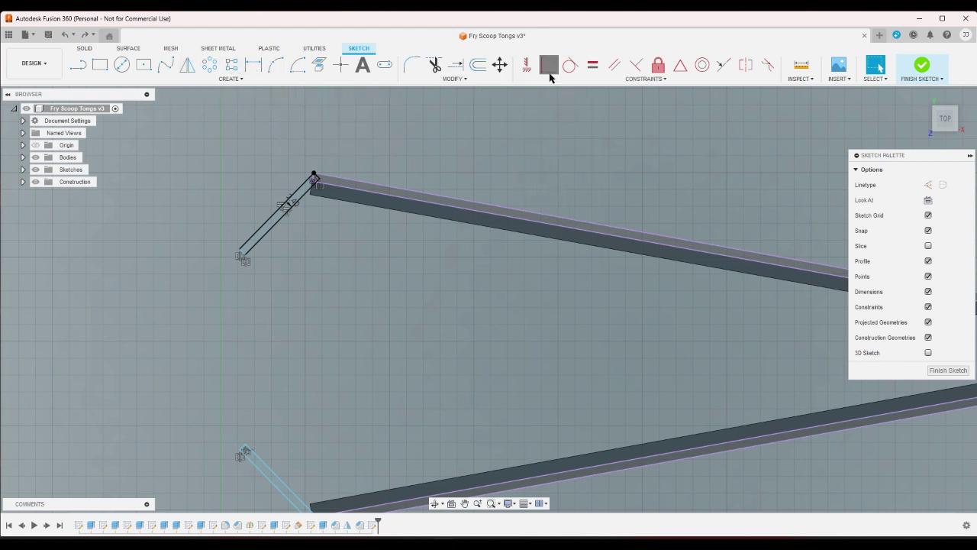
pyautogui.scroll(5, 401, 160)
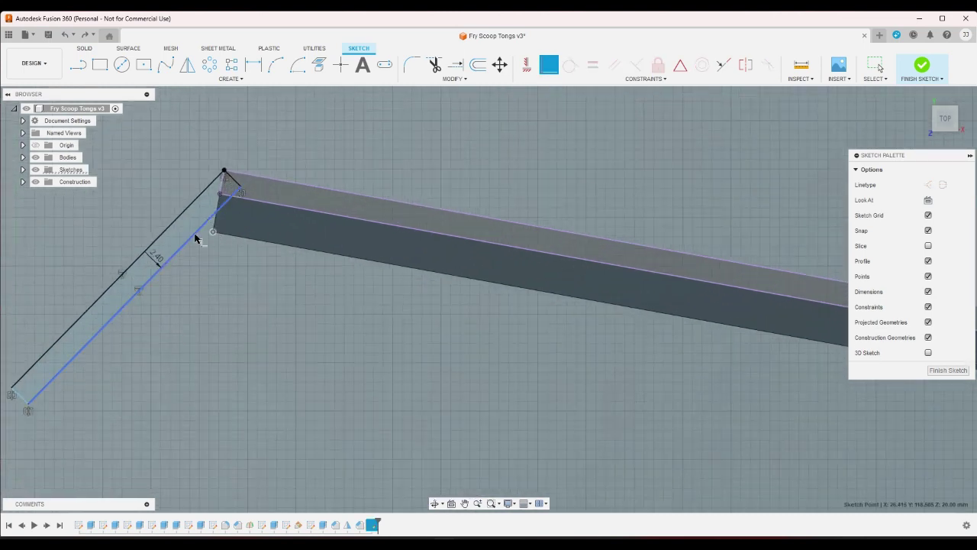
pyautogui.scroll(-5, 202, 239)
pyautogui.scroll(-1, 193, 241)
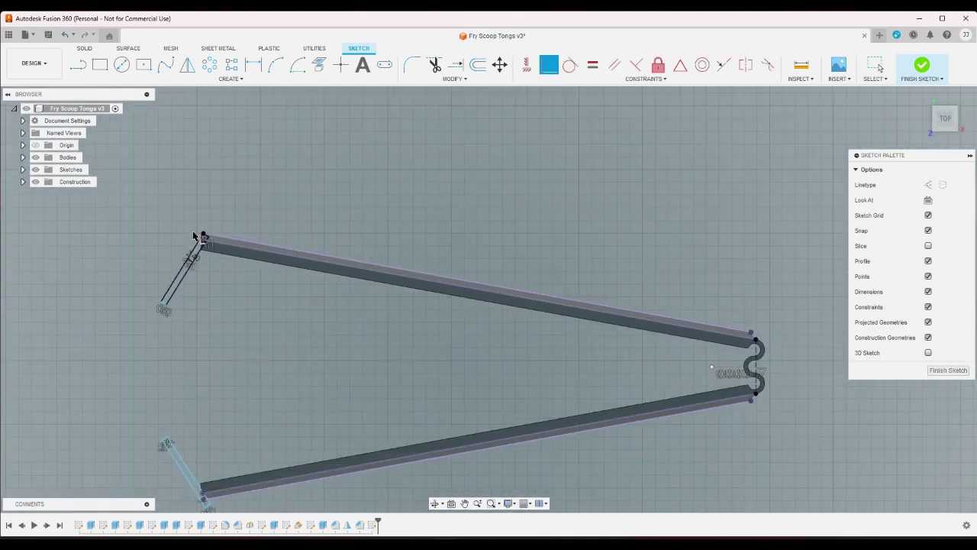
pyautogui.rightClick(226, 321)
pyautogui.click(248, 327)
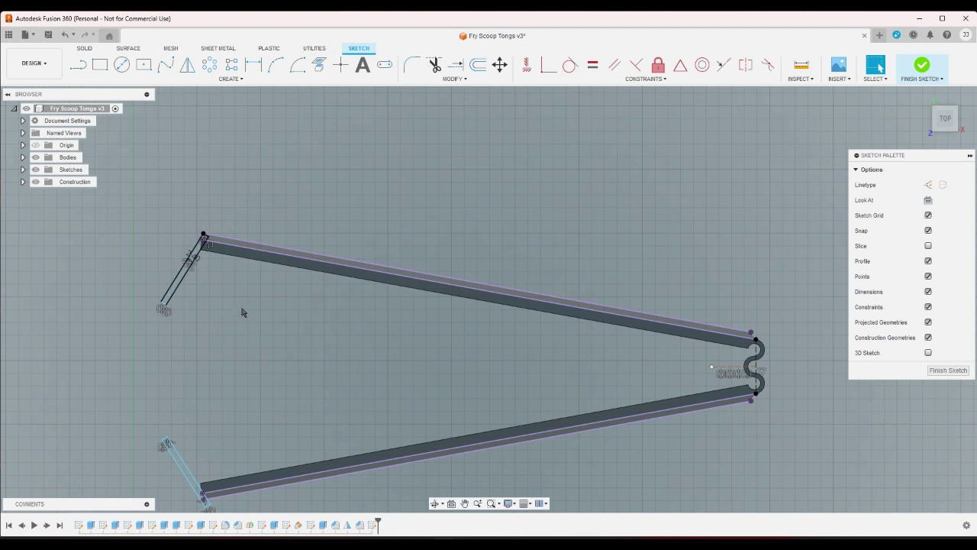
pyautogui.scroll(2, 191, 471)
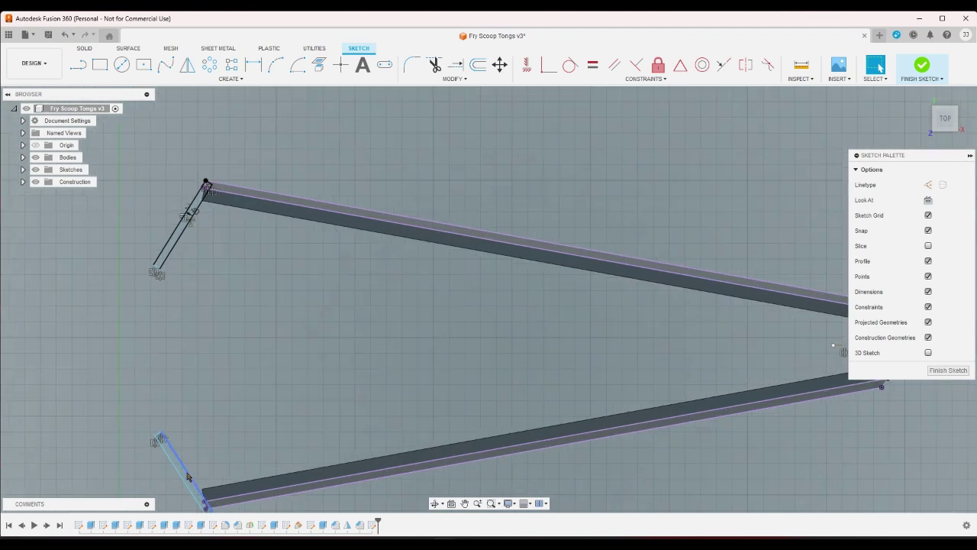
pyautogui.scroll(-4, 206, 382)
pyautogui.scroll(-3, 207, 442)
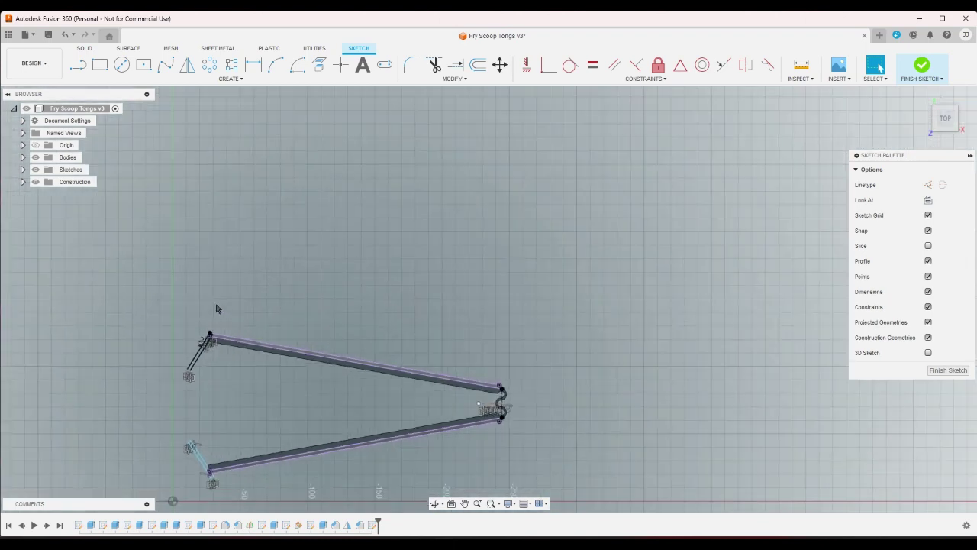
pyautogui.scroll(2, 217, 309)
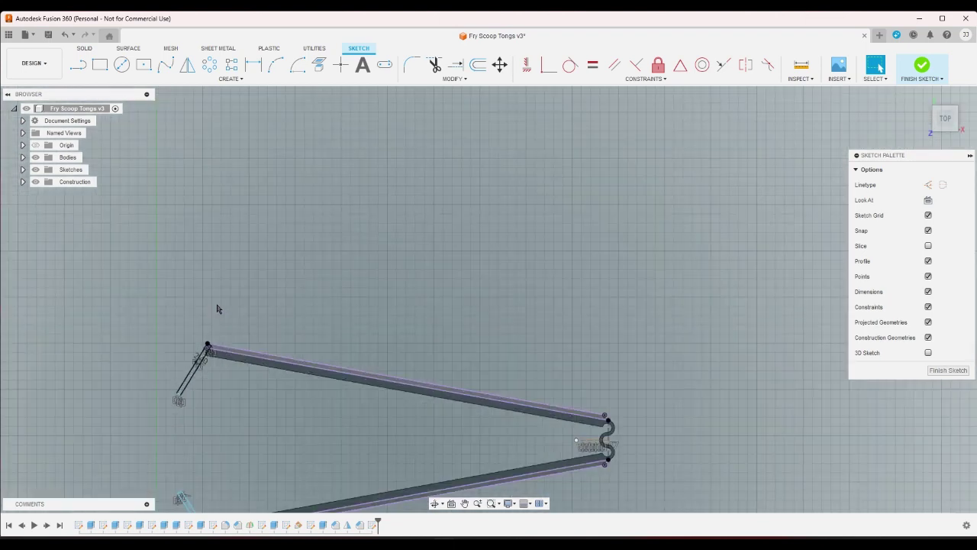
pyautogui.click(252, 66)
pyautogui.scroll(1, 178, 394)
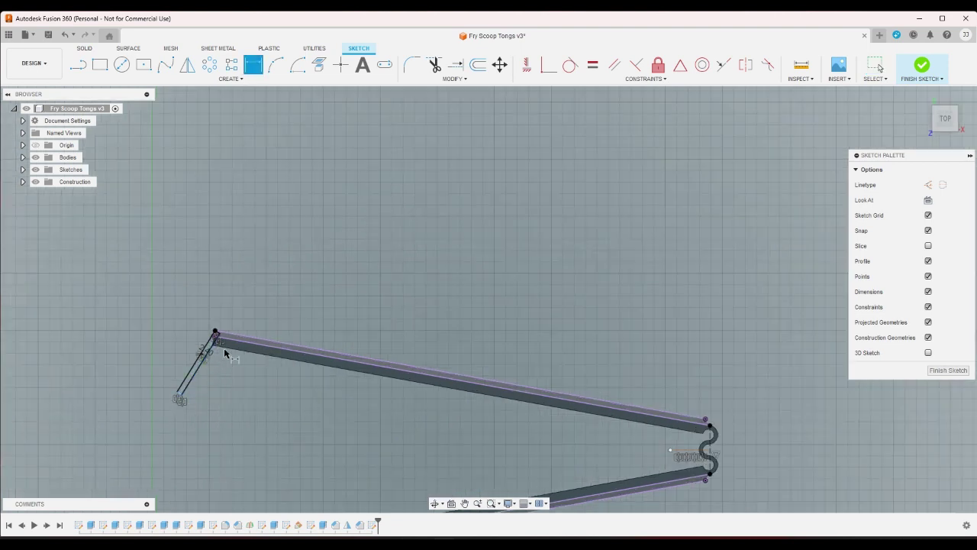
pyautogui.scroll(-1, 223, 350)
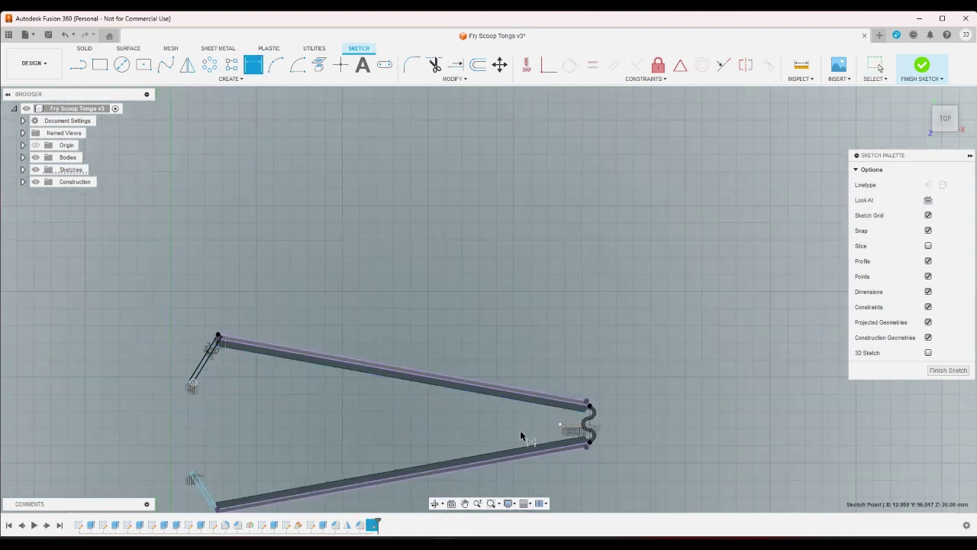
pyautogui.click(560, 425)
pyautogui.click(192, 382)
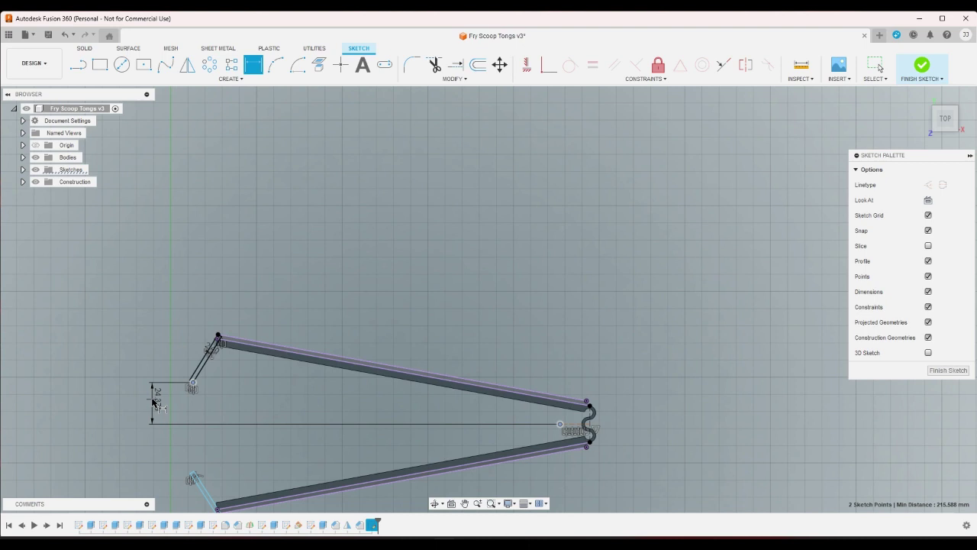
pyautogui.rightClick(154, 402)
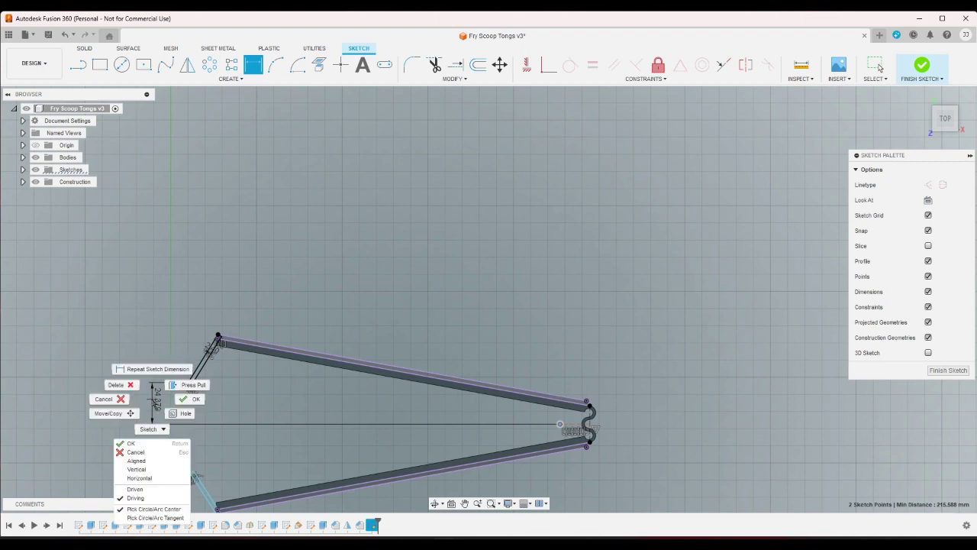
pyautogui.click(105, 399)
# Shorten the upper tip by moving its free inner corner toward the upper arm's end.
pyautogui.scroll(3, 187, 400)
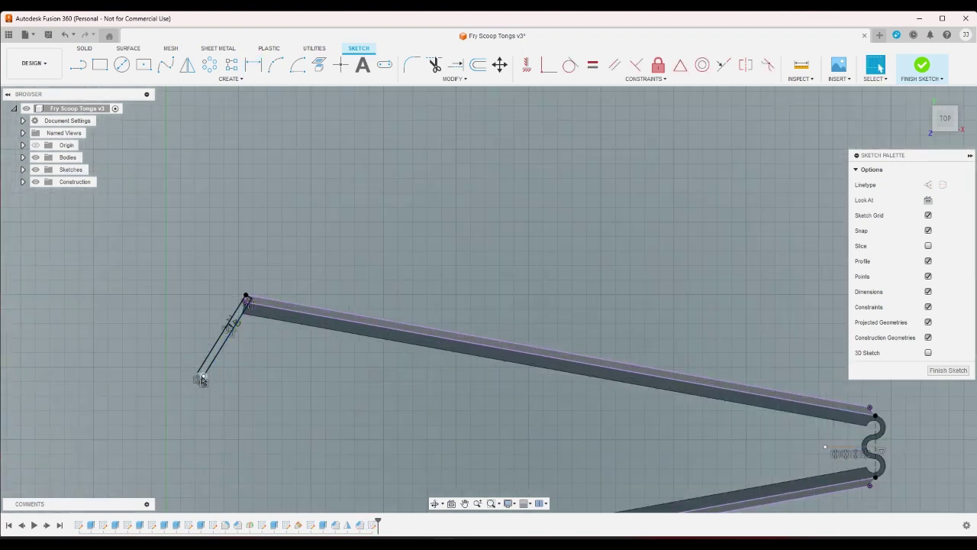
pyautogui.scroll(3, 202, 380)
pyautogui.moveTo(208, 376); pyautogui.dragTo(229, 344)
pyautogui.scroll(-4, 217, 398)
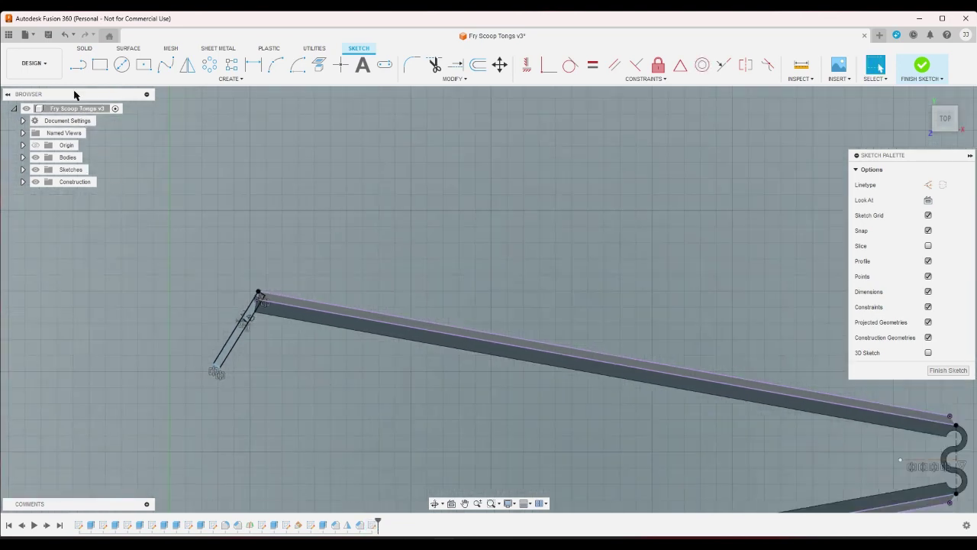
# Dimension the vertical distance between the hinge construction line's free end and the upper tip's free inner corner as 28 mm.
pyautogui.click(251, 65)
pyautogui.scroll(-2, 270, 287)
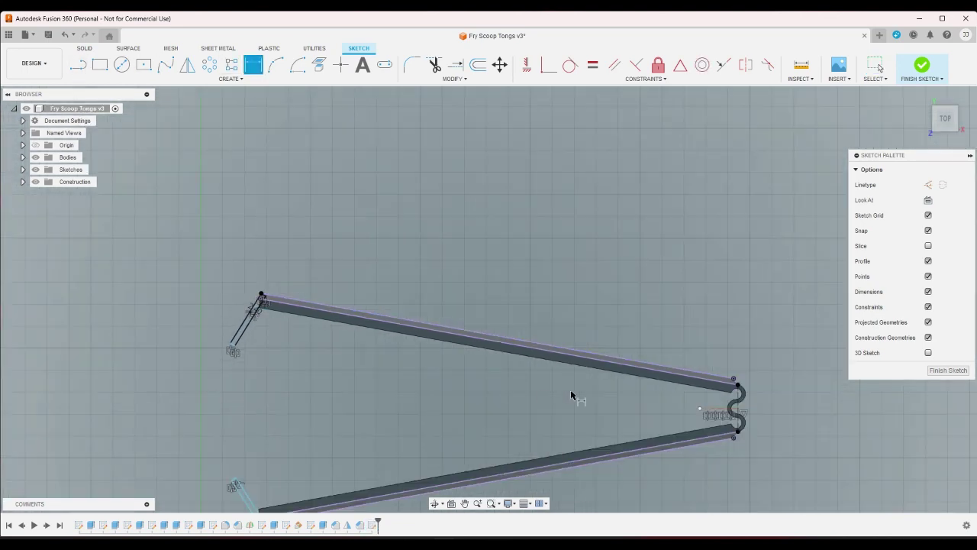
pyautogui.click(702, 410)
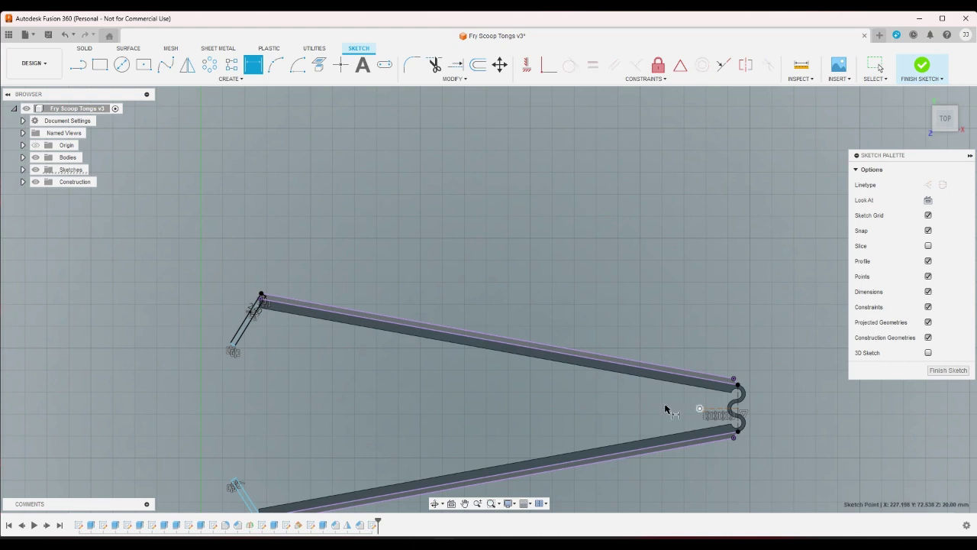
pyautogui.keyDown('ctrl'); pyautogui.click(234, 348); pyautogui.keyUp('ctrl')
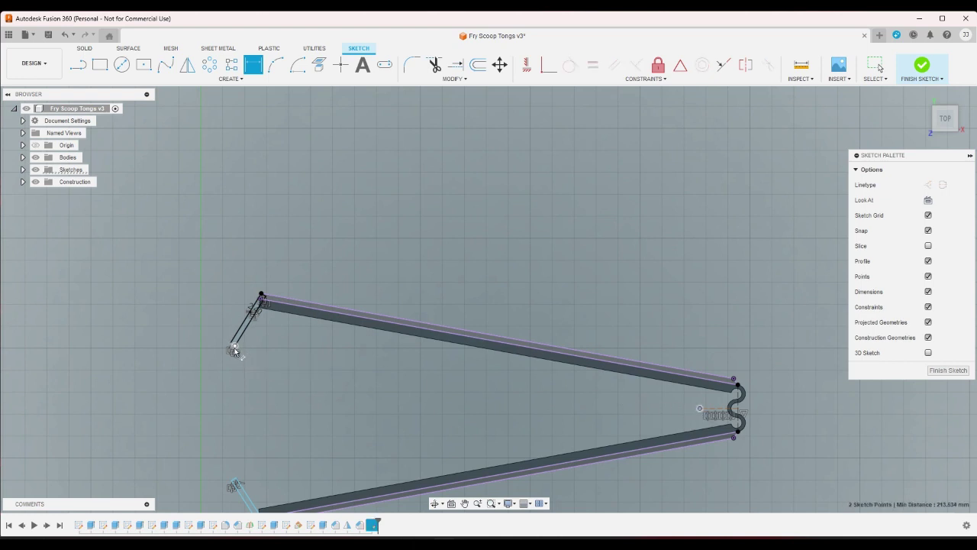
pyautogui.press('d')
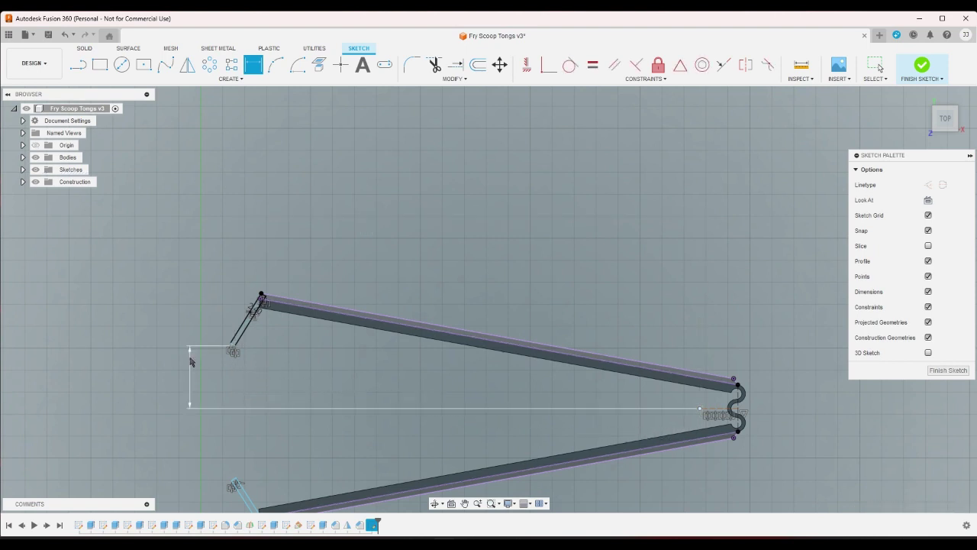
pyautogui.click(189, 355)
pyautogui.write('8')
pyautogui.press('Return')
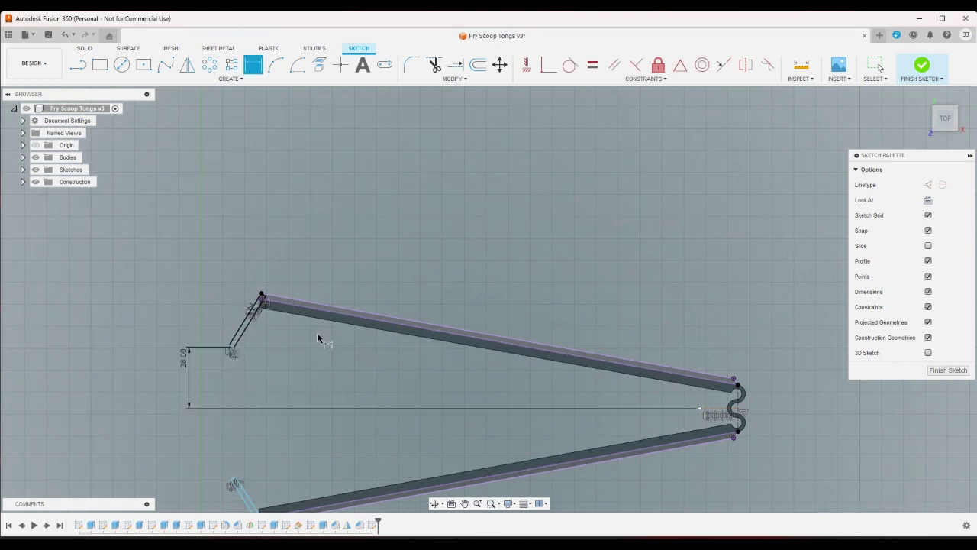
pyautogui.scroll(-2, 433, 219)
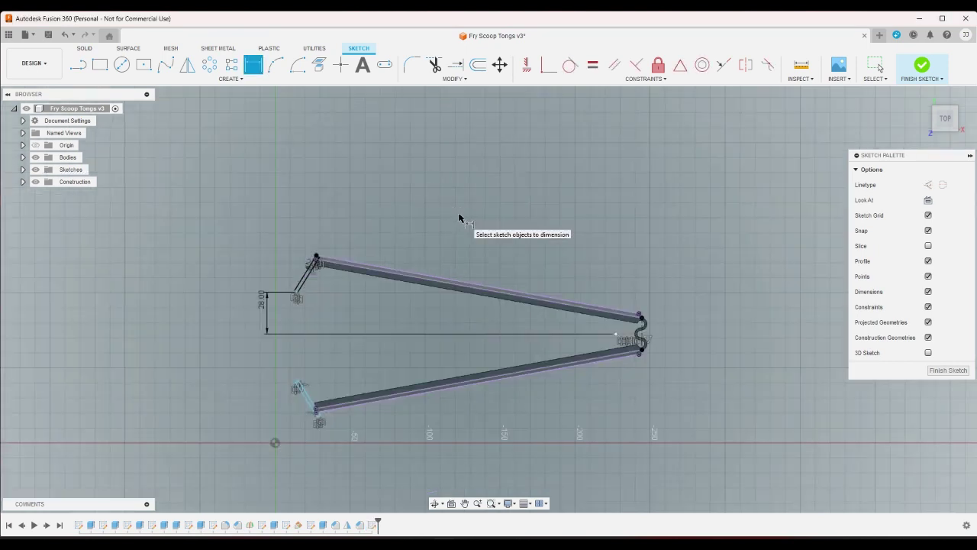
# Try to reposition the lower corner of the mirrored strip at the lower arm's end.
pyautogui.rightClick(459, 219)
pyautogui.press('Escape')
pyautogui.scroll(4, 338, 361)
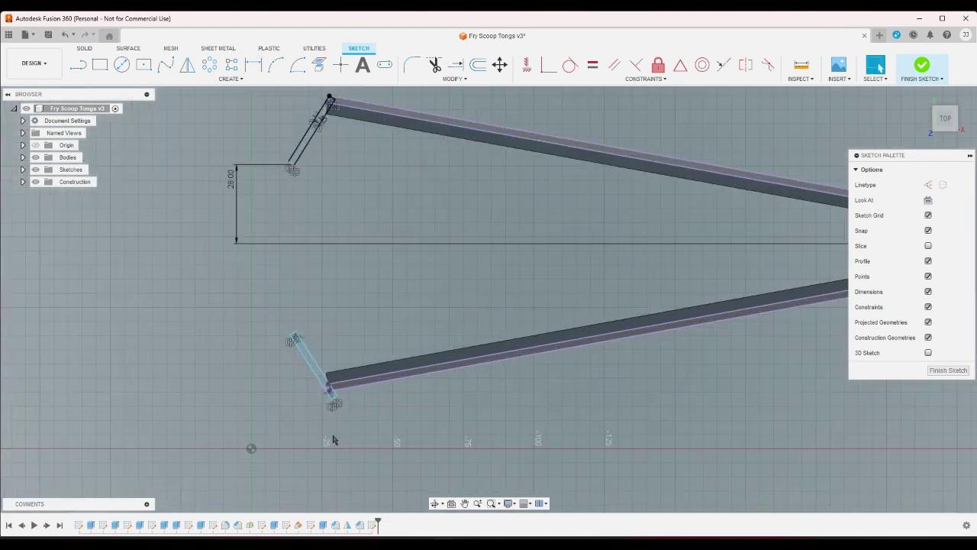
pyautogui.scroll(2, 339, 361)
pyautogui.click(311, 372)
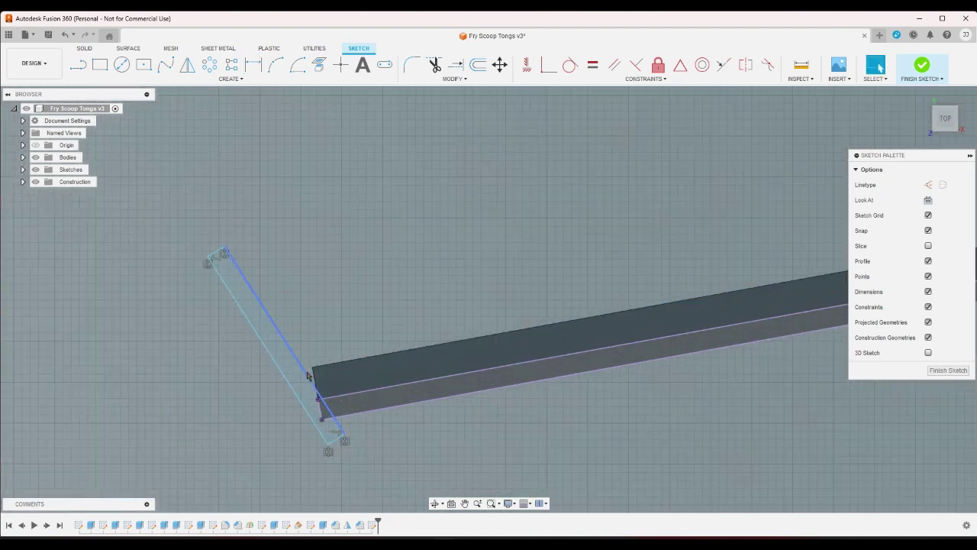
pyautogui.scroll(-5, 321, 354)
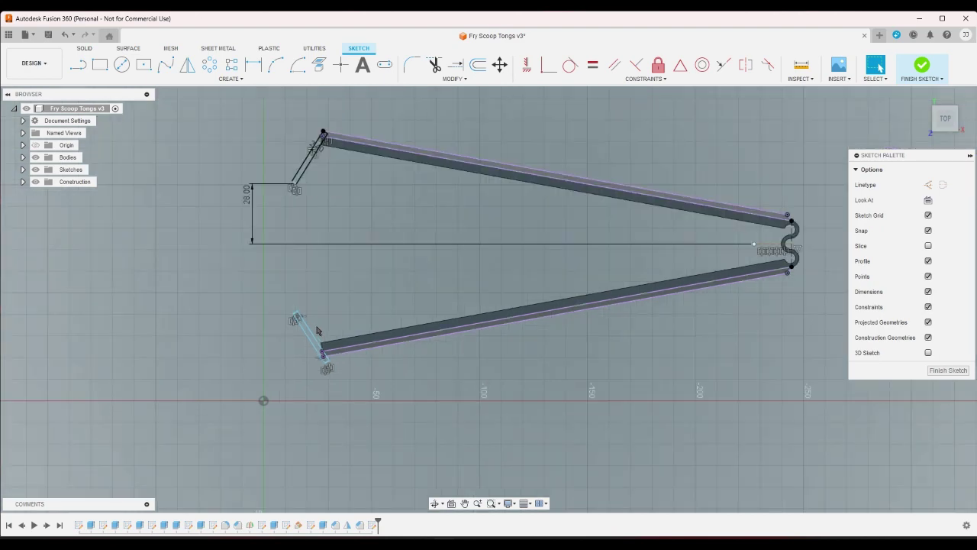
pyautogui.scroll(5, 318, 330)
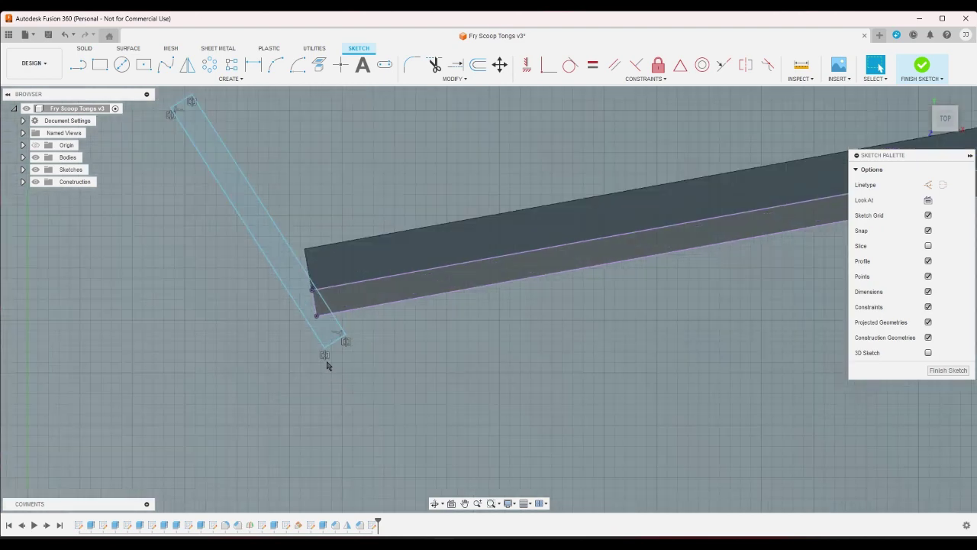
pyautogui.scroll(1, 317, 336)
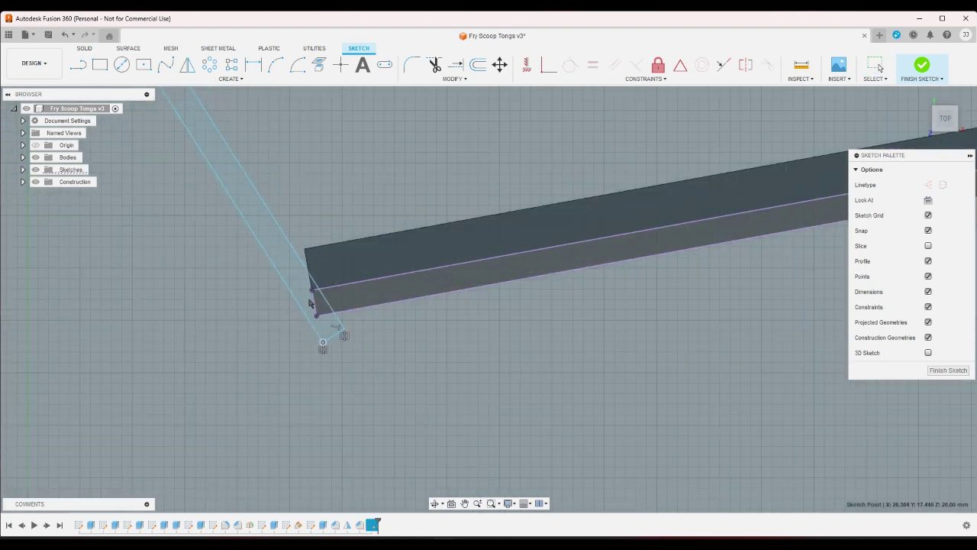
pyautogui.press('Delete')
pyautogui.scroll(-8, 308, 342)
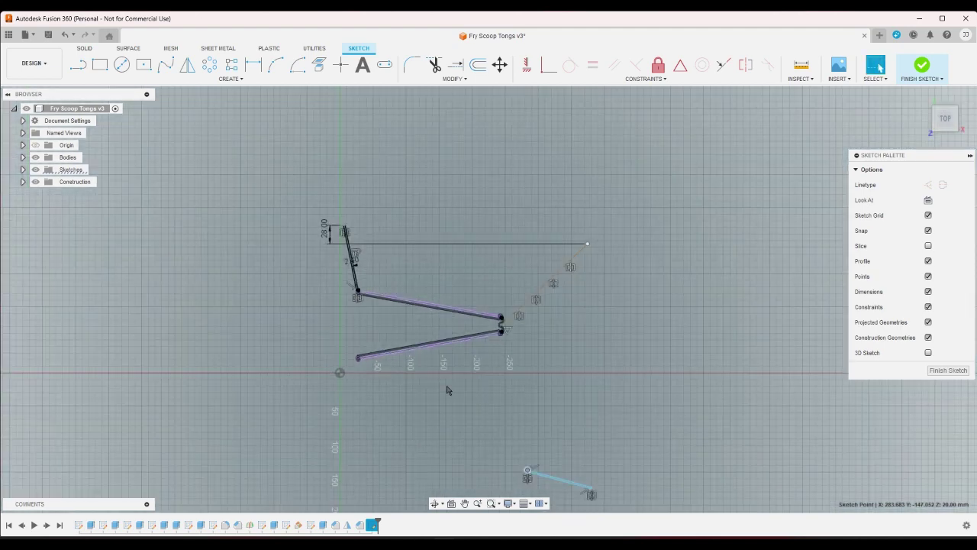
pyautogui.scroll(10, 448, 389)
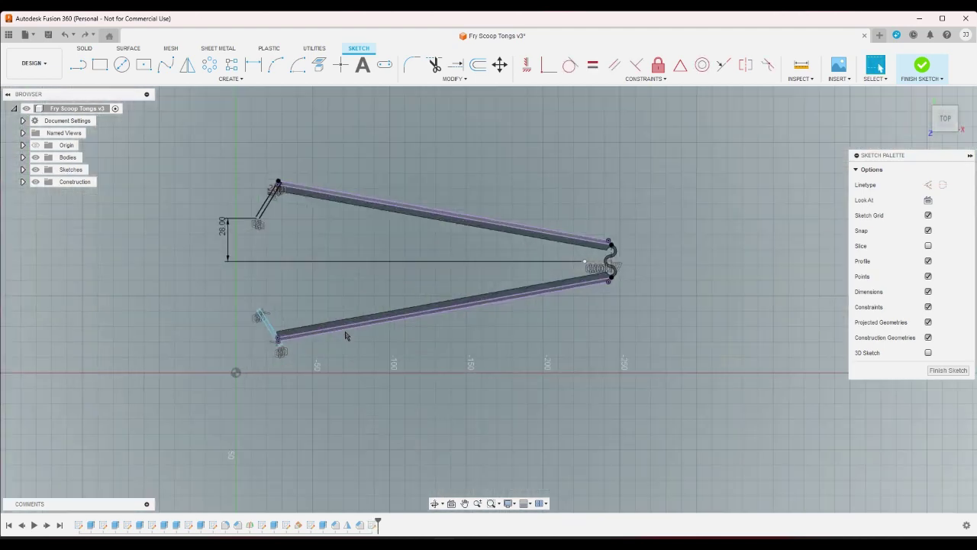
# Try to make the mirrored strip's lower corner coincident with the lower arm's end point.
pyautogui.click(549, 65)
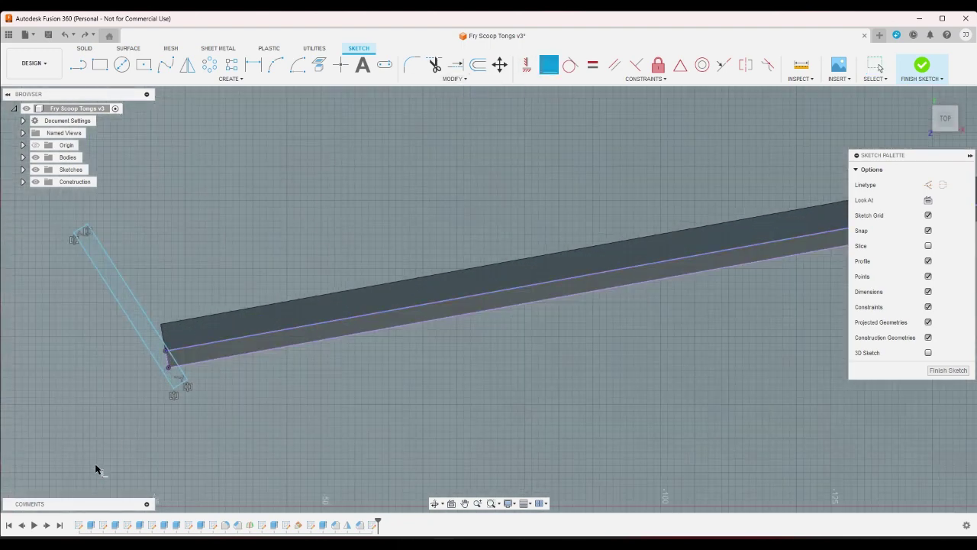
pyautogui.click(170, 371)
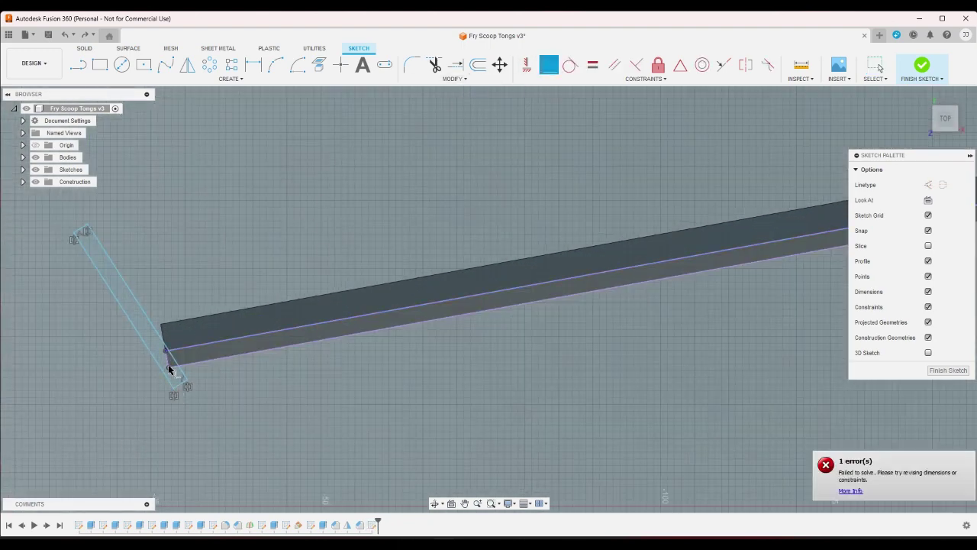
pyautogui.click(850, 491)
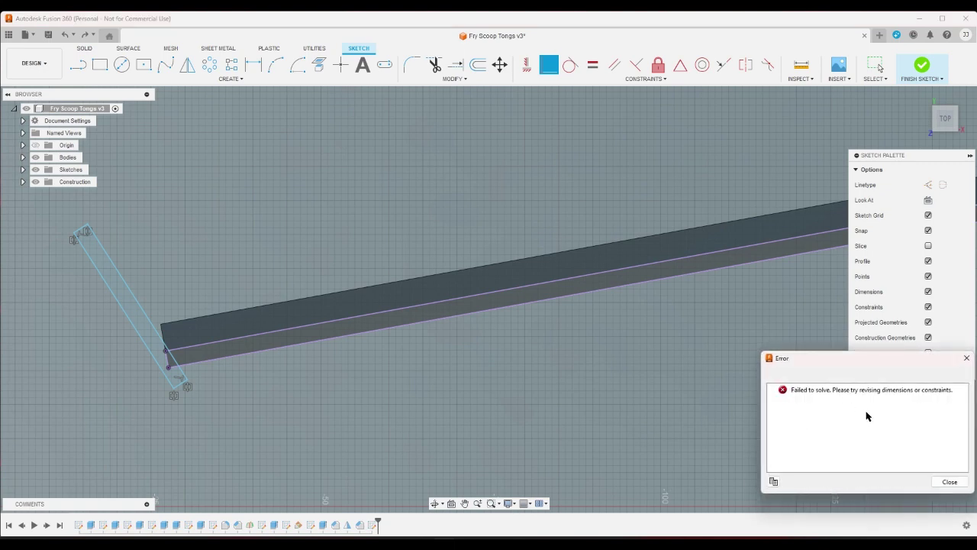
pyautogui.click(950, 482)
pyautogui.scroll(-2, 545, 406)
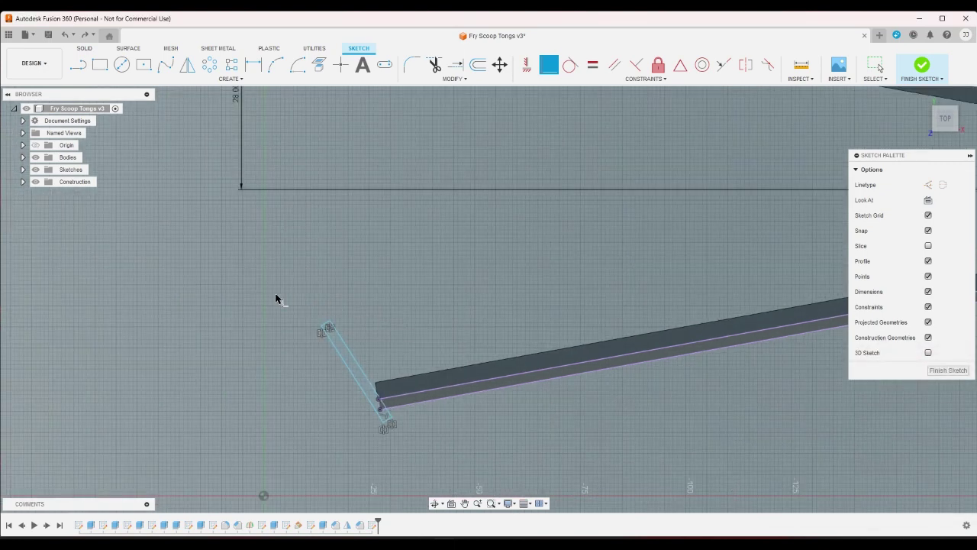
pyautogui.moveTo(276, 299); pyautogui.dragTo(410, 464)
pyautogui.rightClick(411, 461)
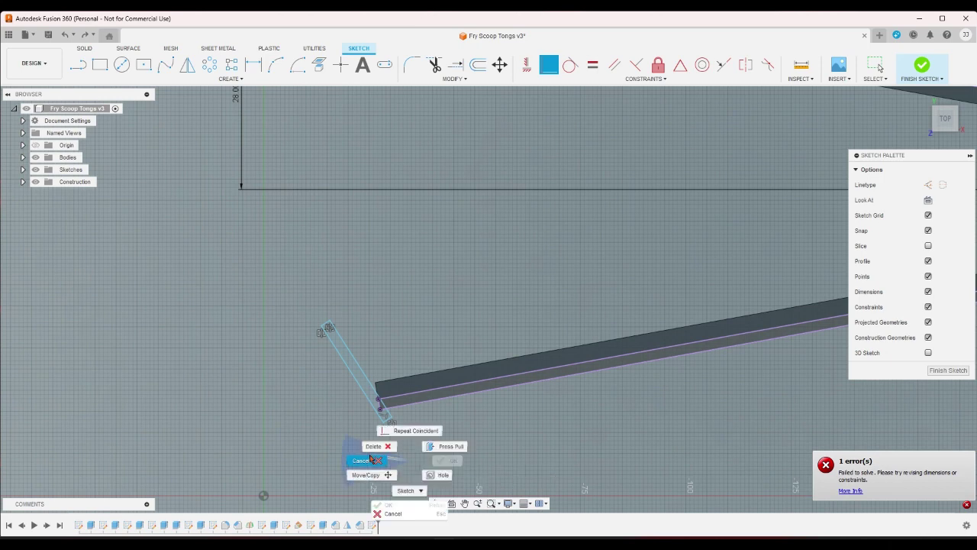
pyautogui.click(368, 461)
# Delete the mirrored strip at the lower arm's end and finish the sketch.
pyautogui.moveTo(262, 279); pyautogui.dragTo(372, 382)
pyautogui.moveTo(290, 288); pyautogui.dragTo(428, 467)
pyautogui.press('Delete')
pyautogui.scroll(-4, 412, 459)
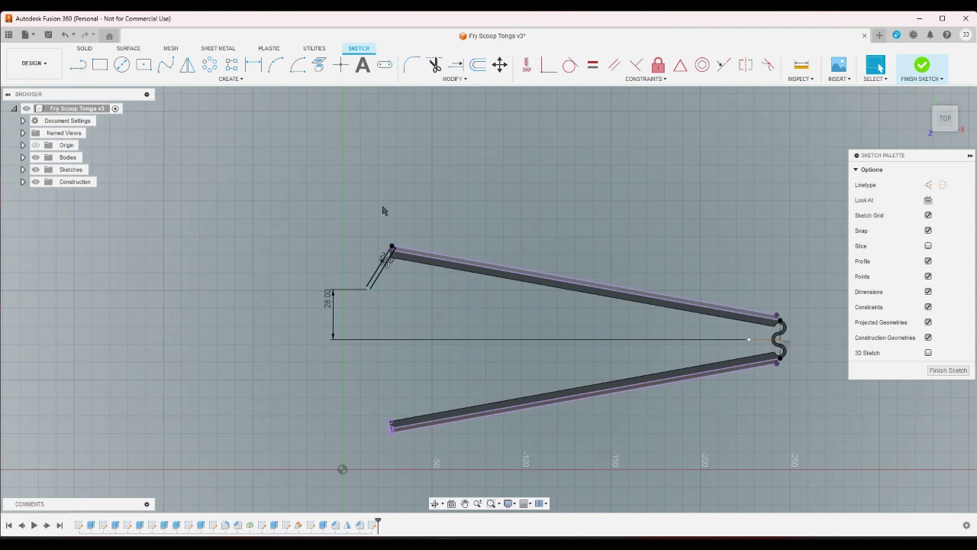
pyautogui.click(922, 65)
pyautogui.click(921, 97)
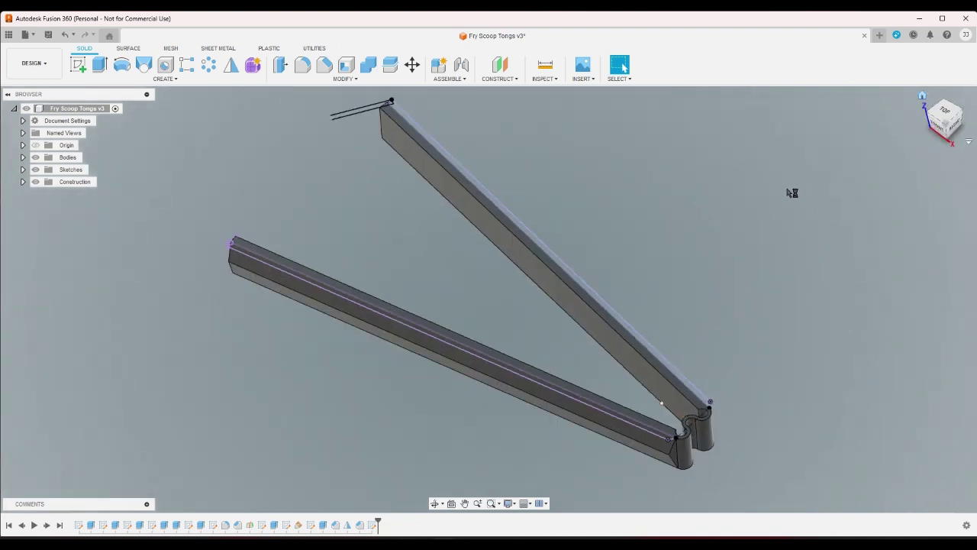
# Show the Scoop body and hide the Tongs body.
pyautogui.scroll(-2, 622, 286)
pyautogui.scroll(5, 430, 152)
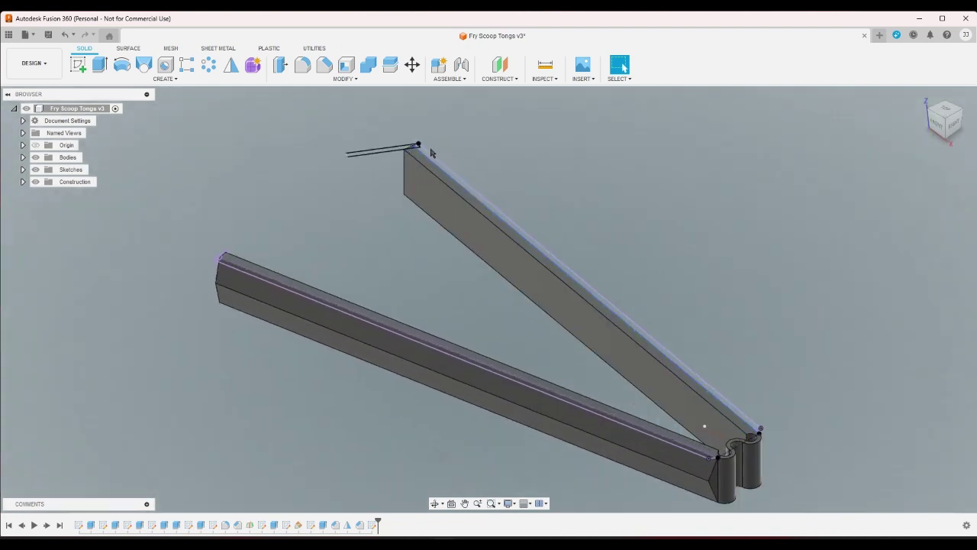
pyautogui.scroll(-3, 393, 261)
pyautogui.scroll(-1, 394, 263)
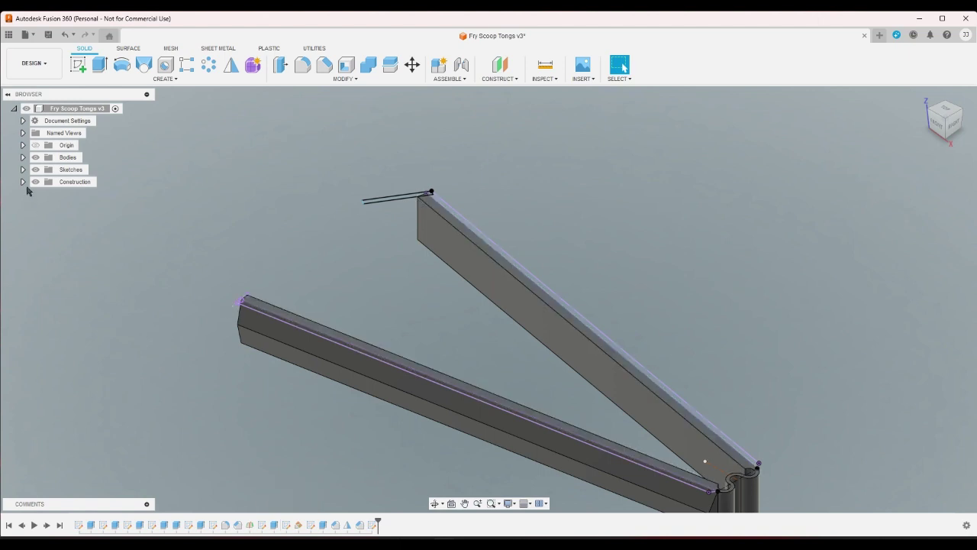
pyautogui.click(22, 157)
pyautogui.click(44, 170)
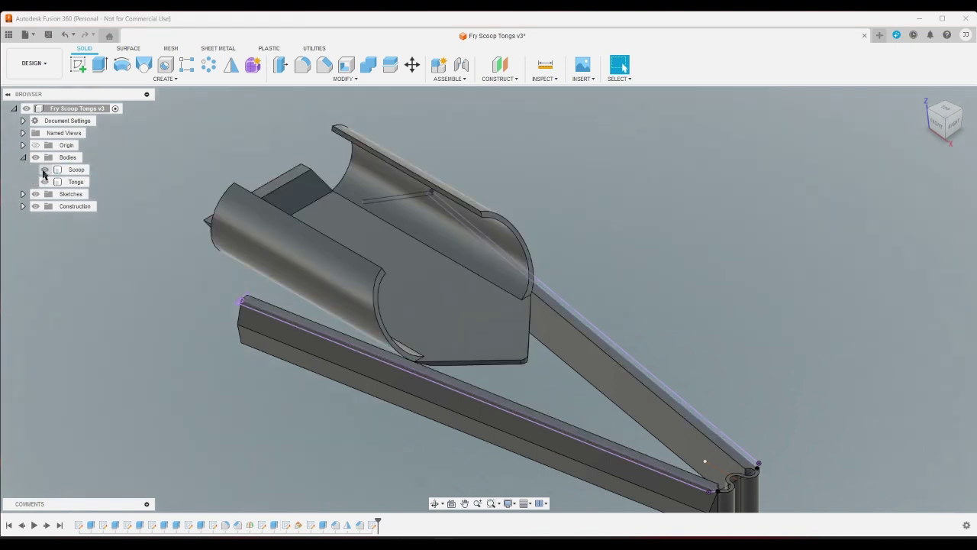
pyautogui.click(45, 182)
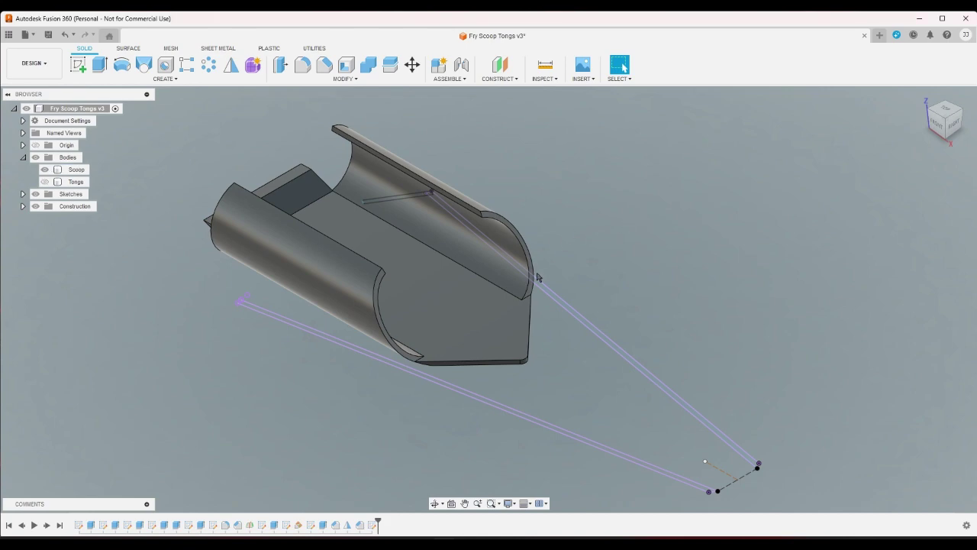
# Examine the scoop's curved side wall and check the profile height dimension in the scoop's first sketch.
pyautogui.scroll(5, 537, 277)
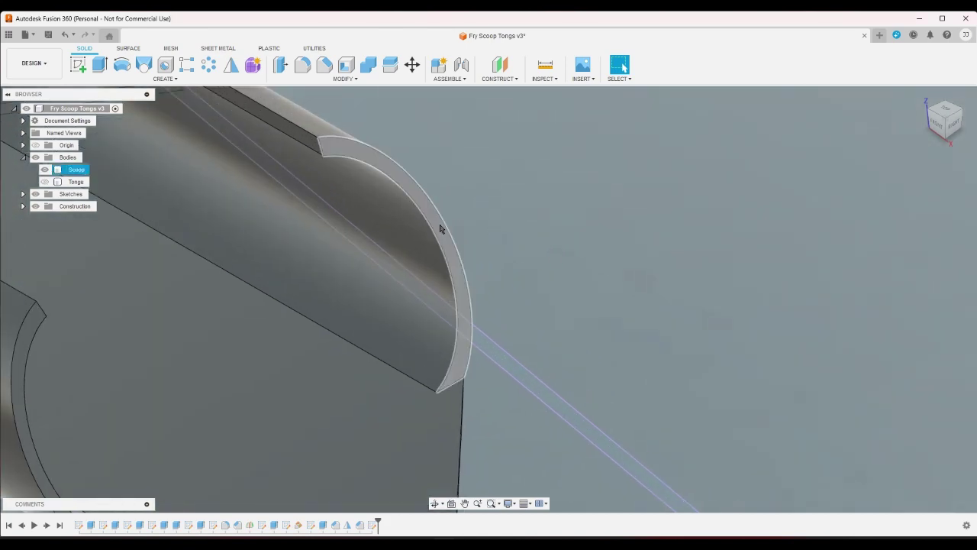
pyautogui.click(445, 226)
pyautogui.scroll(-5, 583, 255)
pyautogui.click(186, 438)
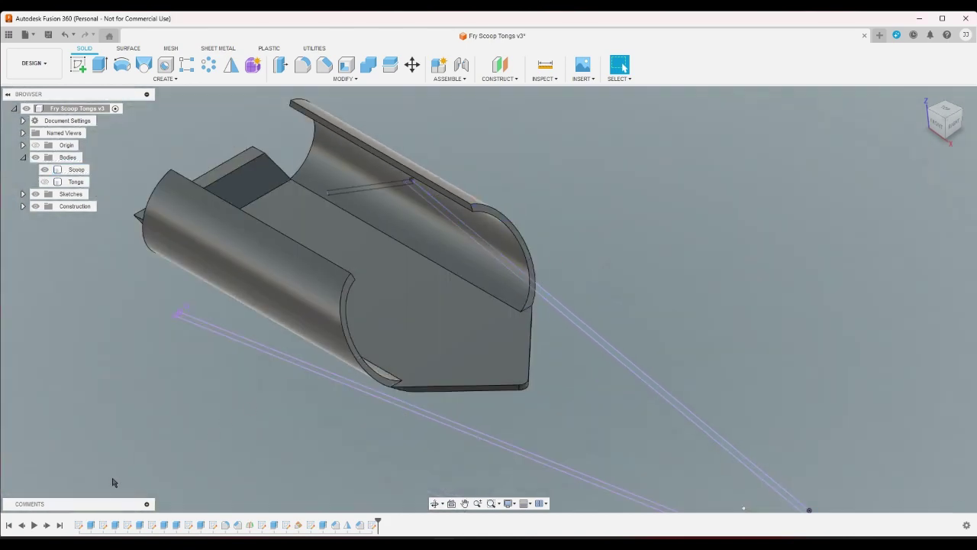
pyautogui.doubleClick(81, 527)
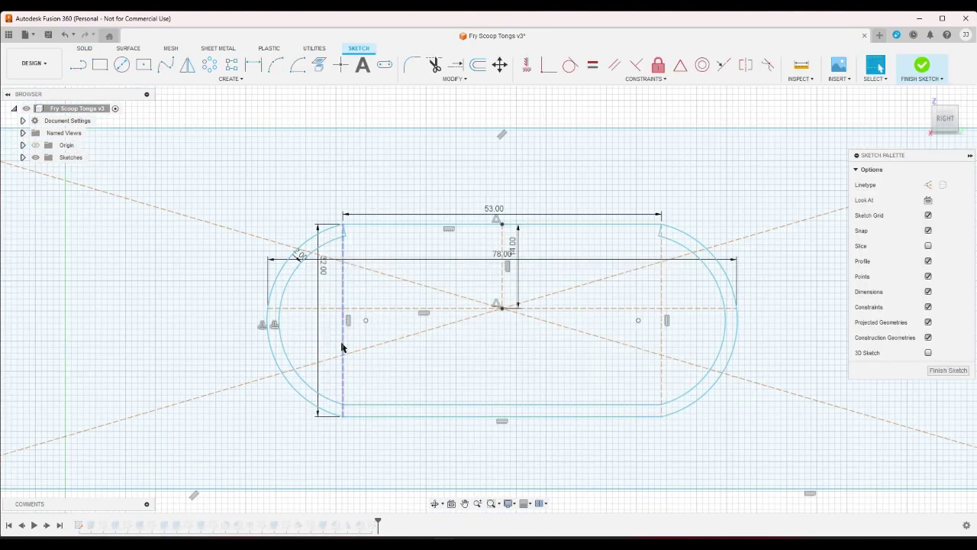
pyautogui.click(323, 272)
pyautogui.click(926, 72)
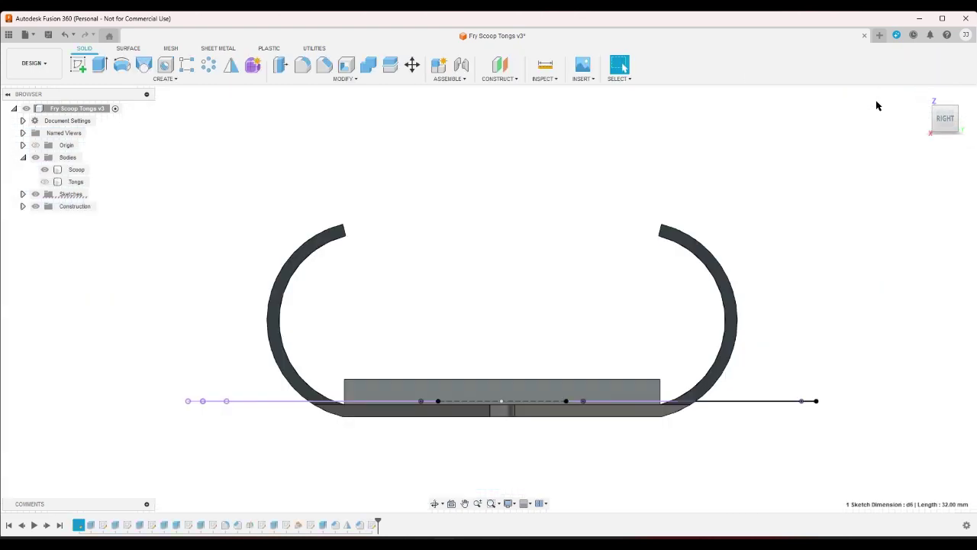
pyautogui.click(921, 94)
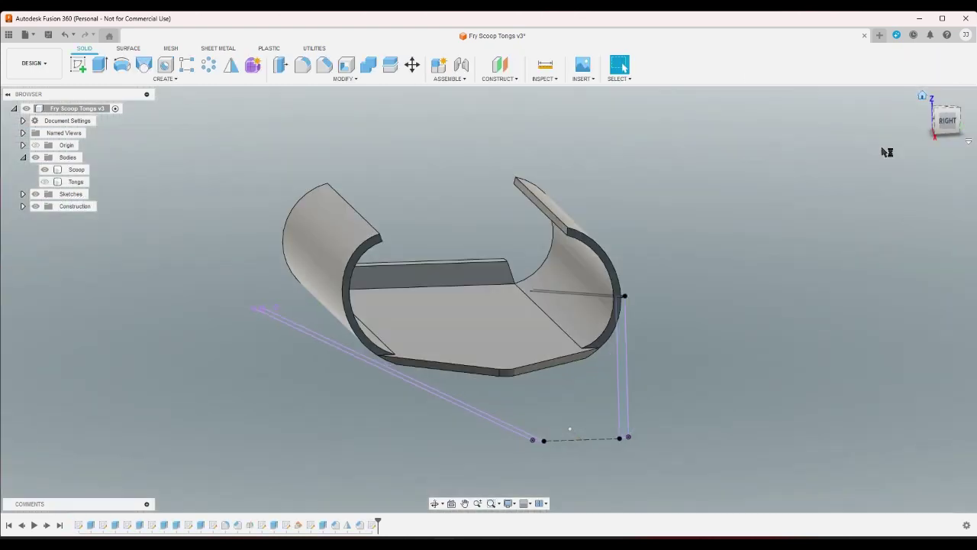
# Reopen the latest sketch with the angled strip for editing and hide the Scoop body.
pyautogui.scroll(2, 465, 452)
pyautogui.doubleClick(372, 525)
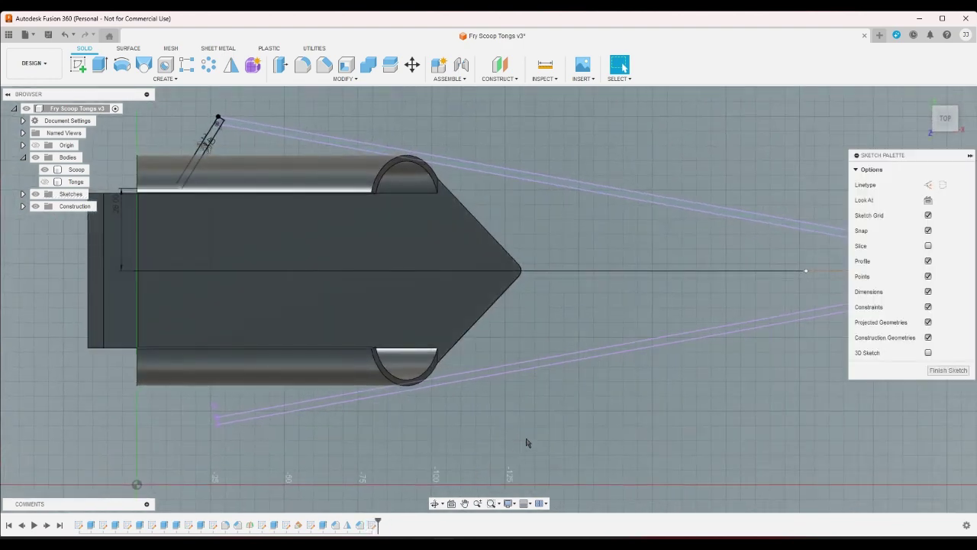
pyautogui.scroll(4, 321, 221)
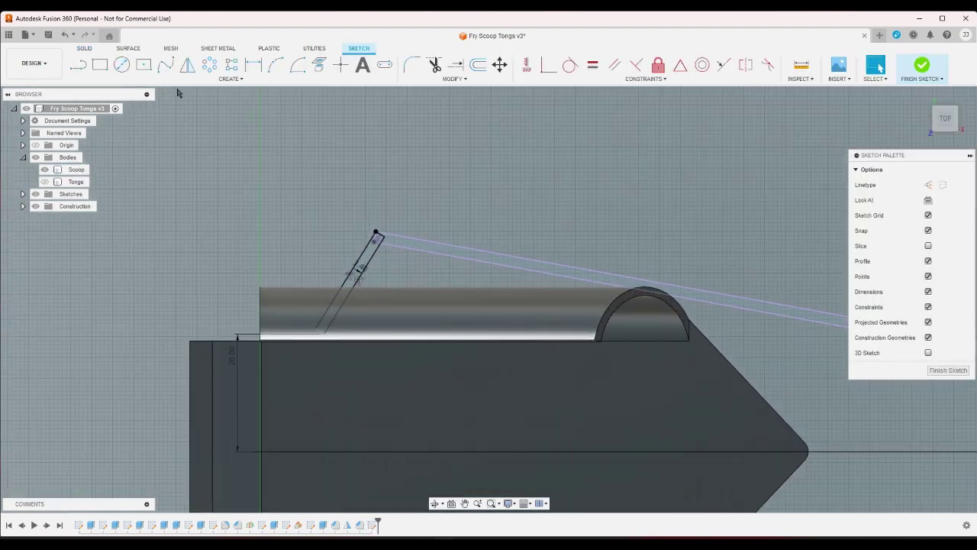
pyautogui.click(46, 170)
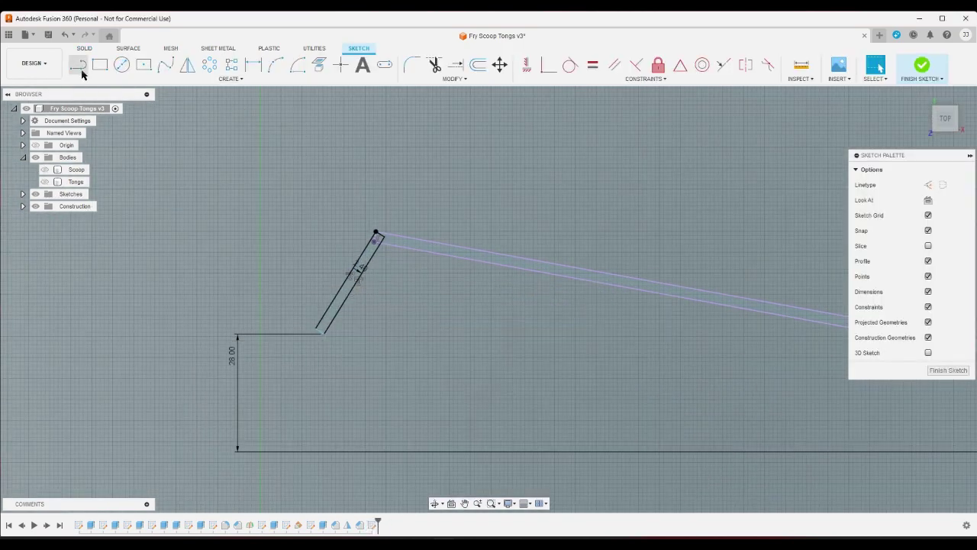
# Draw a horizontal line about 36 mm long from the angled strip's lower inner corner towards the tongs' hinge.
pyautogui.click(80, 69)
pyautogui.scroll(3, 321, 314)
pyautogui.click(324, 344)
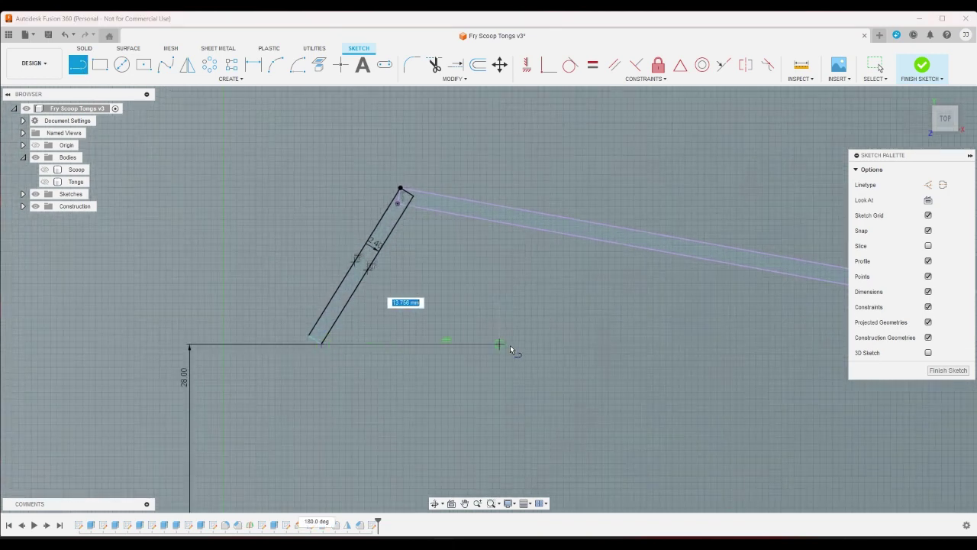
pyautogui.click(550, 345)
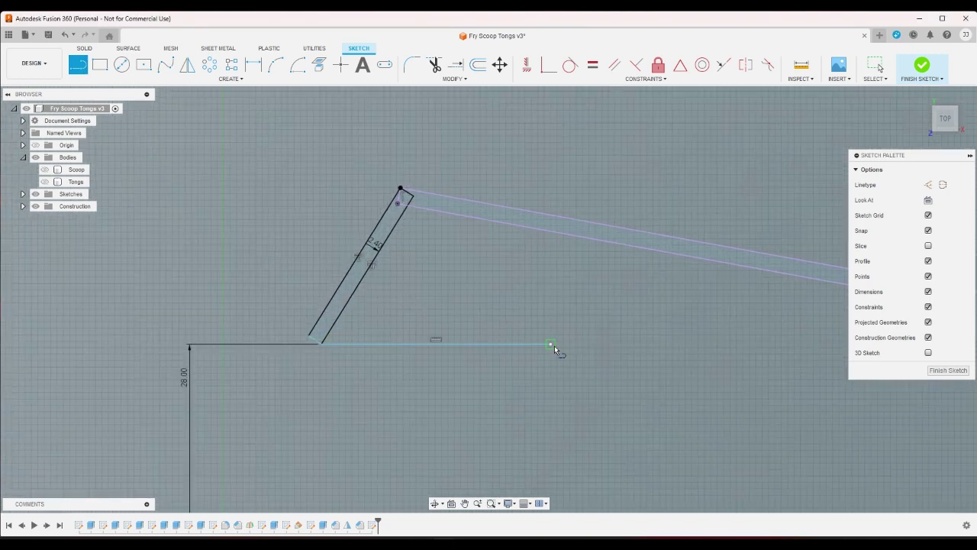
# Dimension the horizontal line's length to 32 mm.
pyautogui.click(252, 64)
pyautogui.click(446, 345)
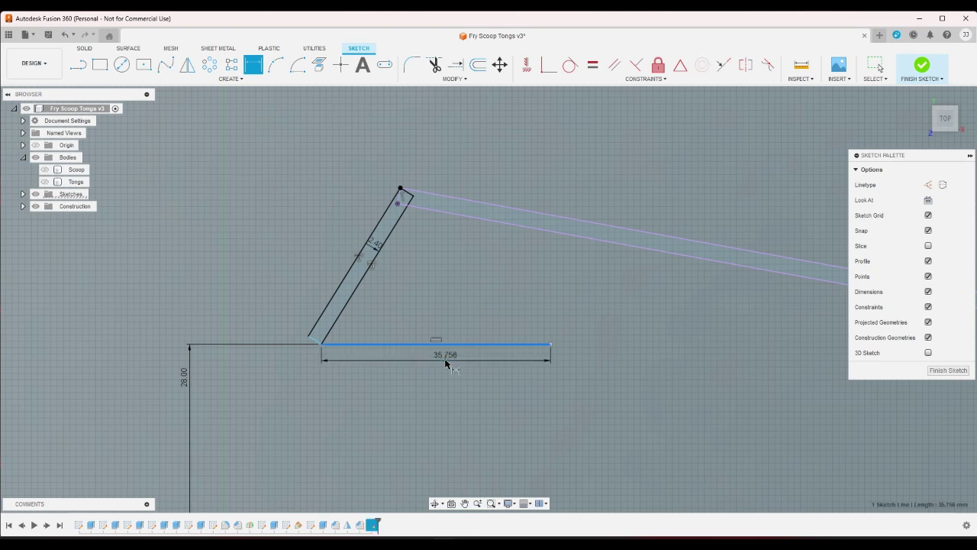
pyautogui.click(444, 359)
pyautogui.write('32')
pyautogui.press('Return')
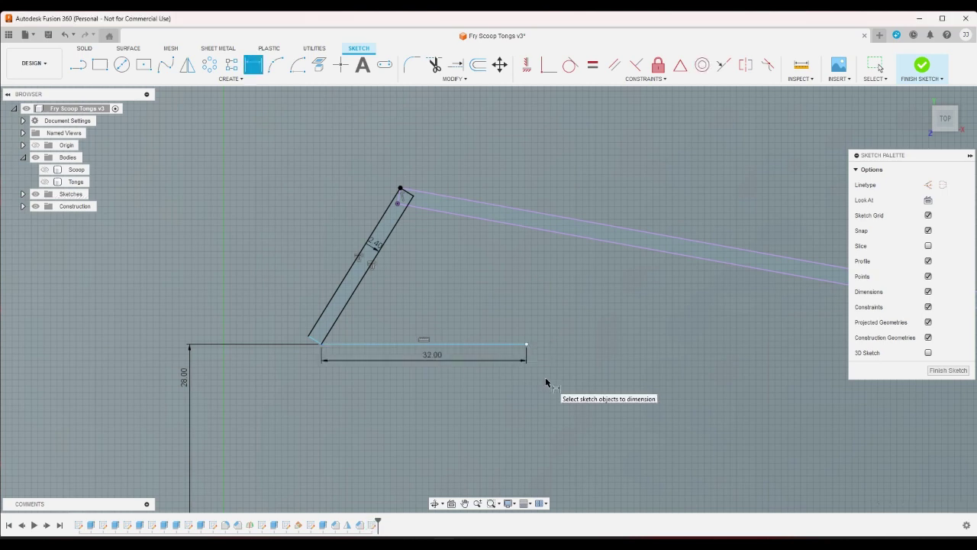
pyautogui.rightClick(258, 197)
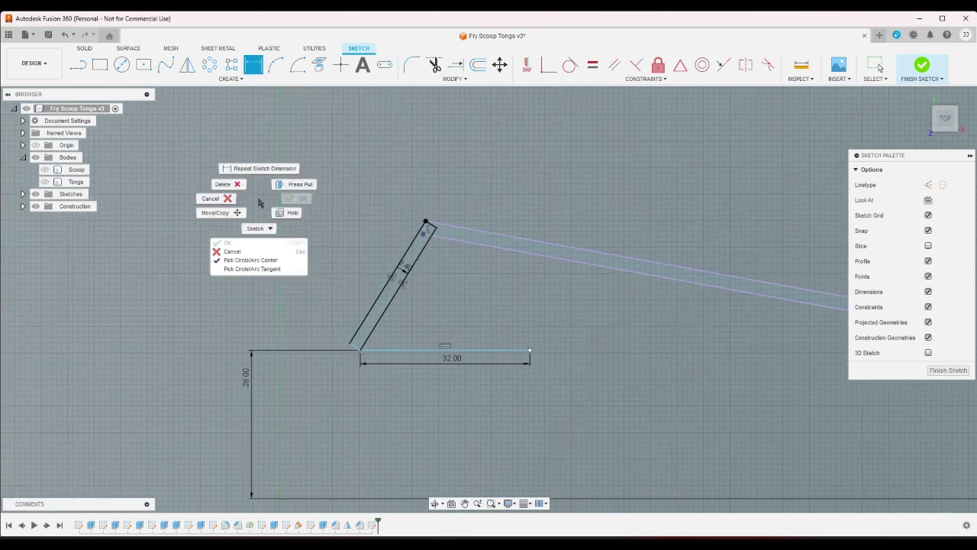
pyautogui.click(219, 184)
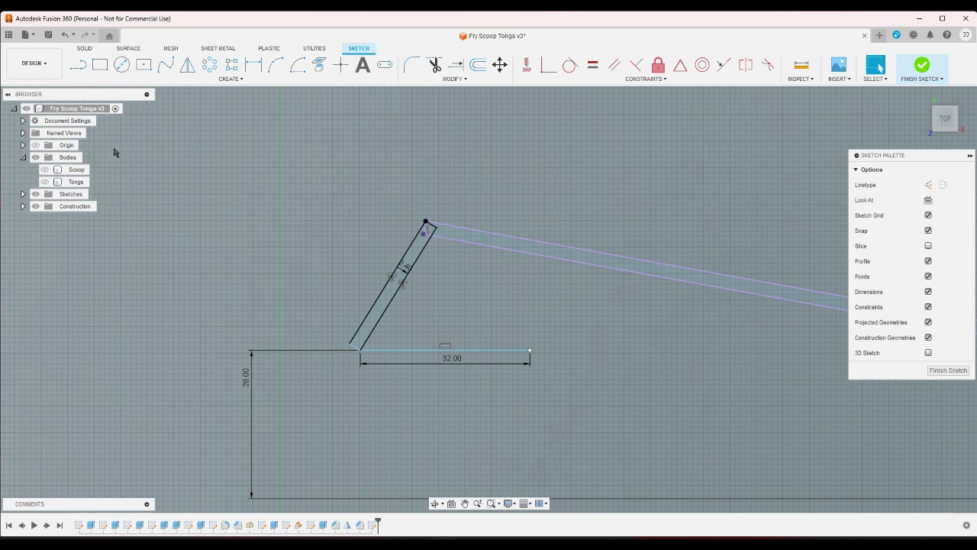
pyautogui.click(276, 65)
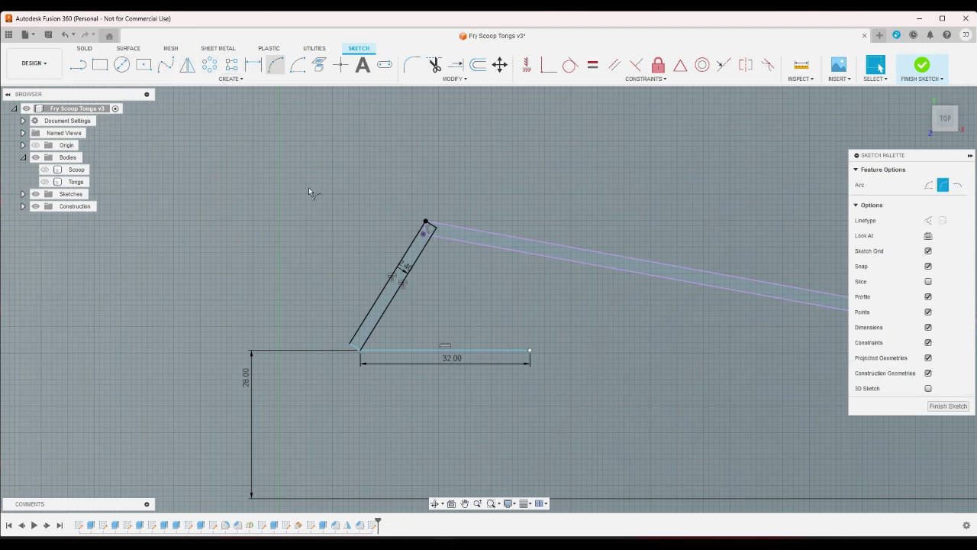
pyautogui.rightClick(544, 321)
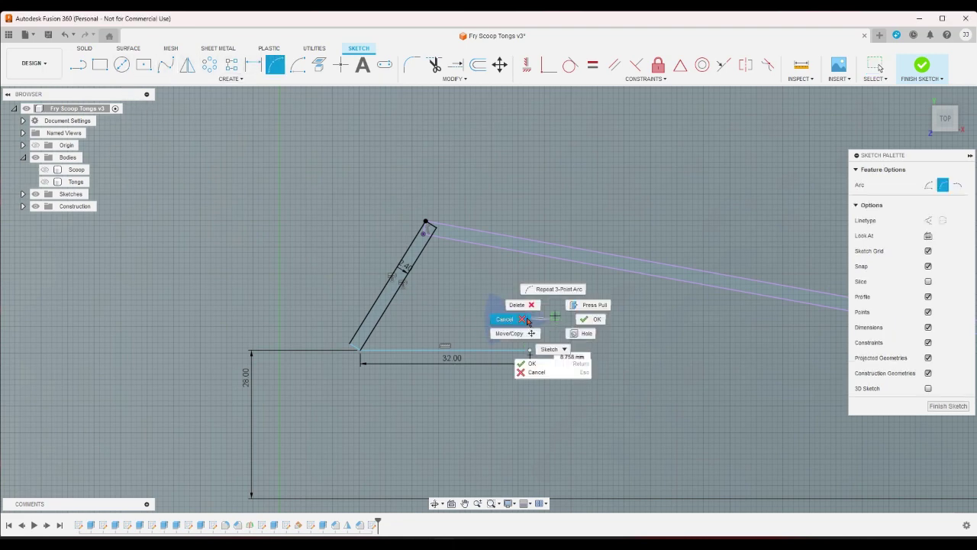
pyautogui.click(508, 319)
pyautogui.click(276, 66)
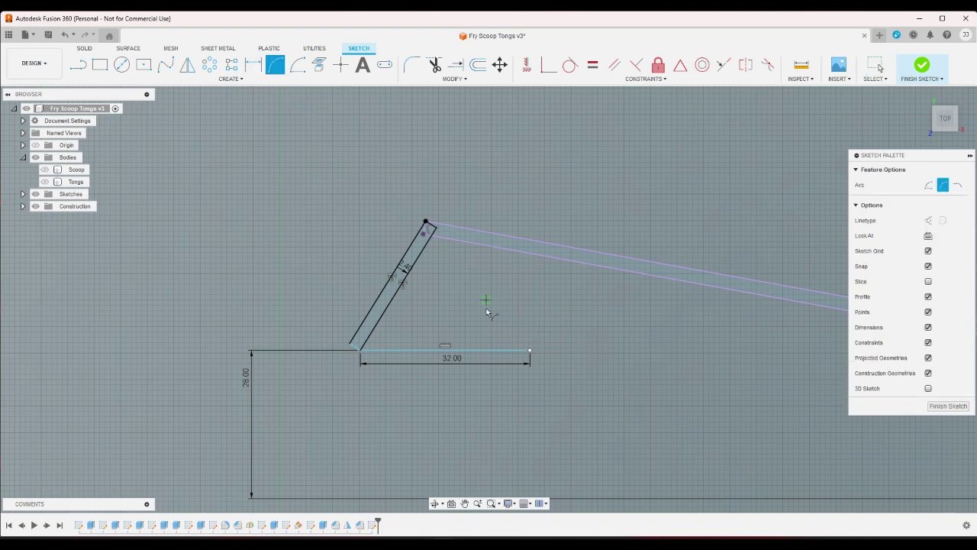
pyautogui.click(527, 348)
pyautogui.rightClick(528, 307)
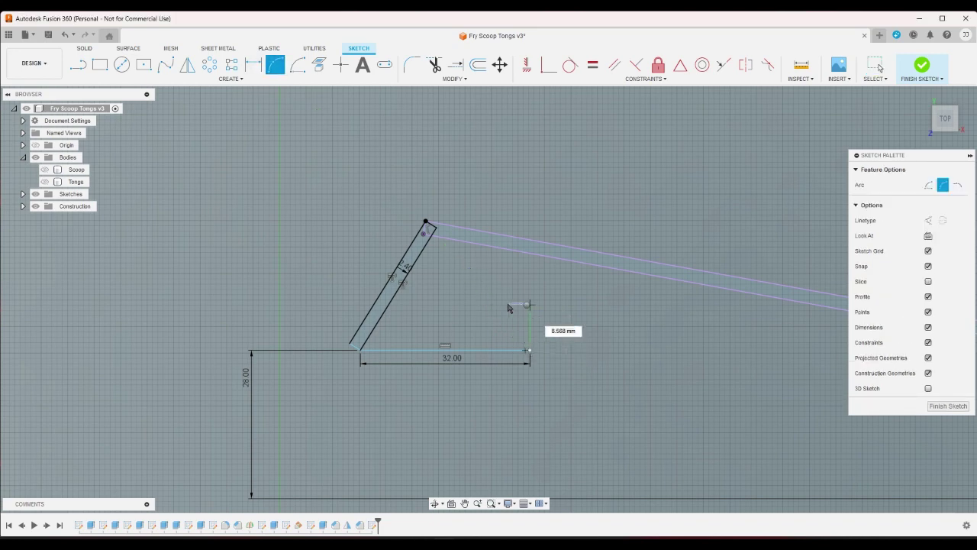
pyautogui.click(507, 307)
pyautogui.click(276, 67)
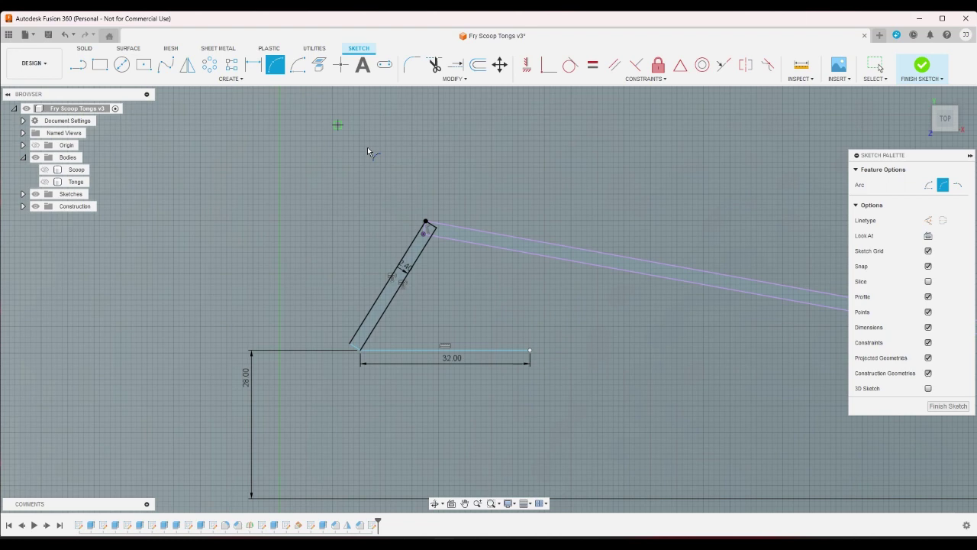
pyautogui.click(531, 350)
pyautogui.click(360, 349)
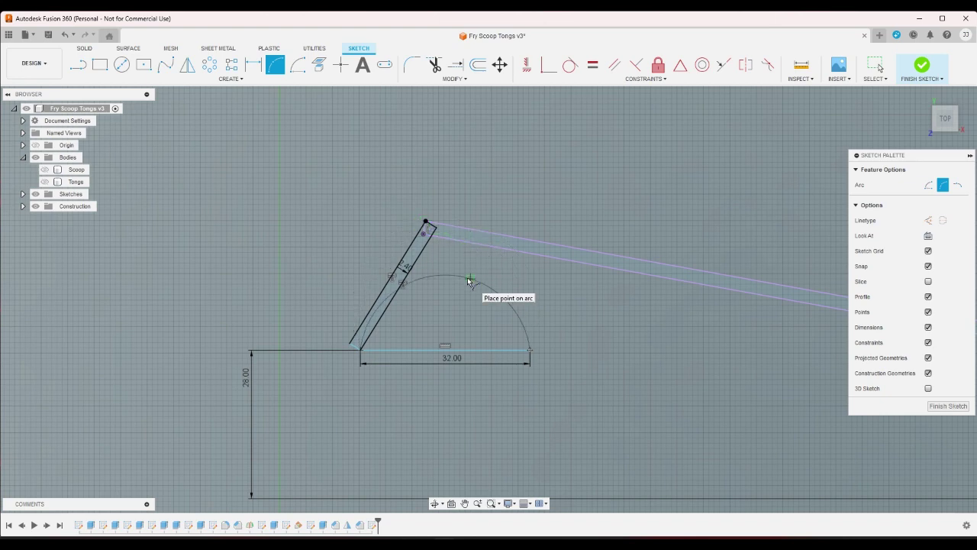
pyautogui.rightClick(468, 280)
pyautogui.click(429, 278)
pyautogui.scroll(-2, 349, 246)
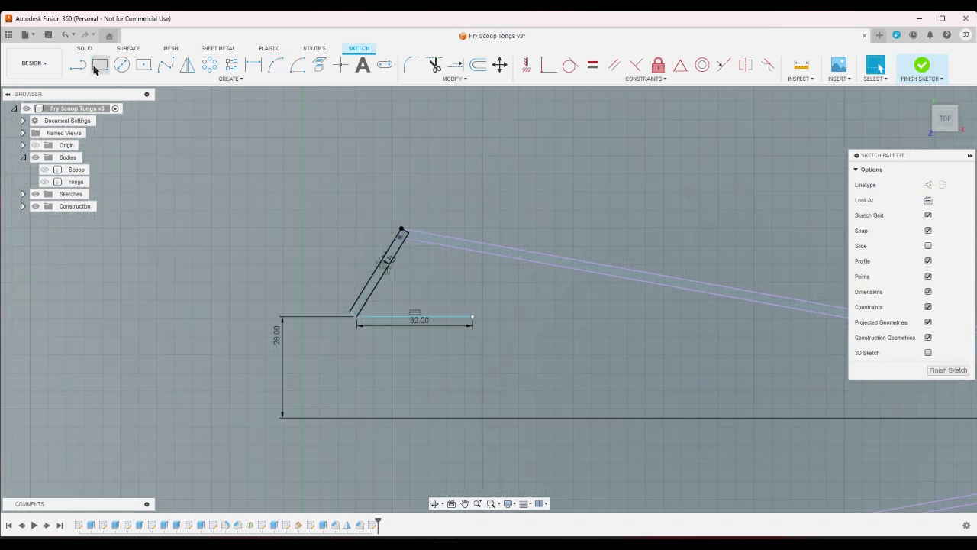
# Draw a three-point arc from the angled strip's lower inner corner, bulging up to the upper tong arm.
pyautogui.click(275, 65)
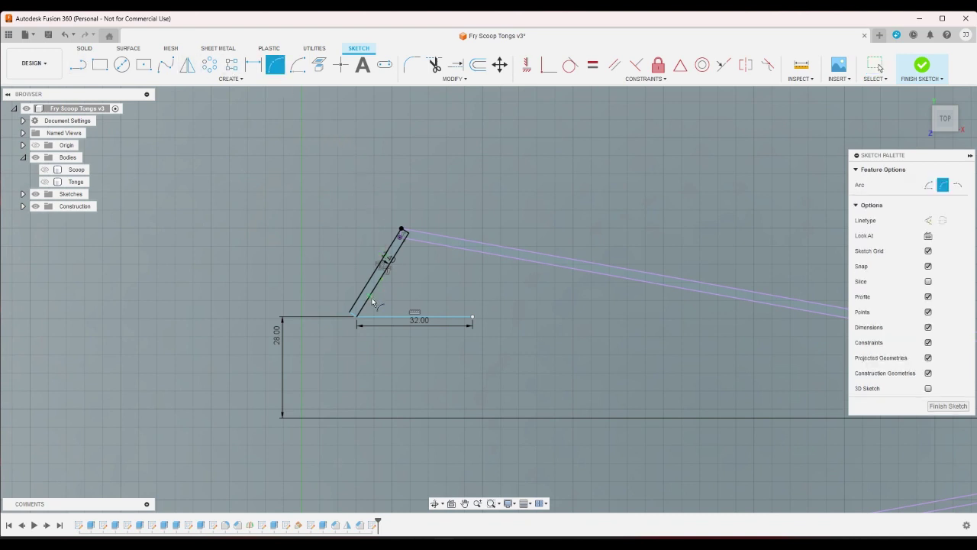
pyautogui.click(356, 316)
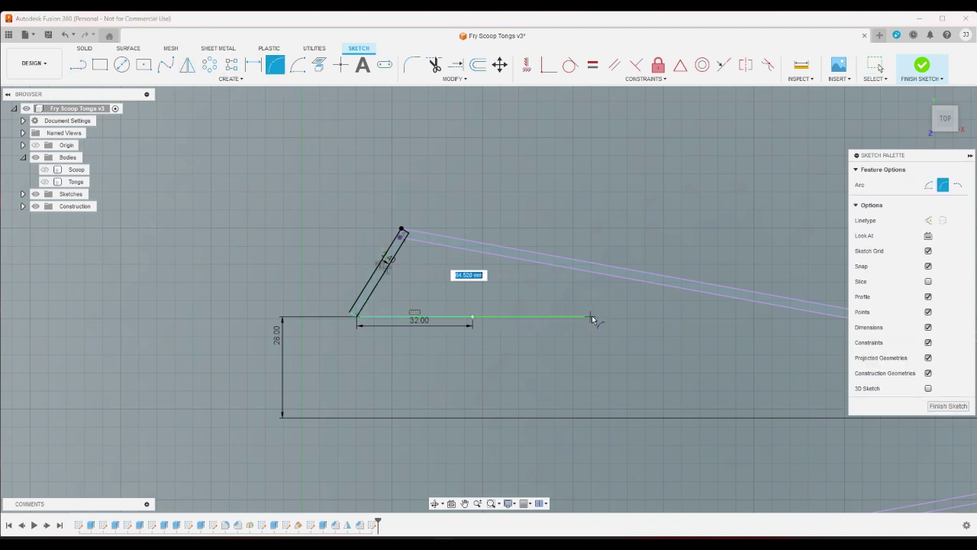
pyautogui.click(623, 316)
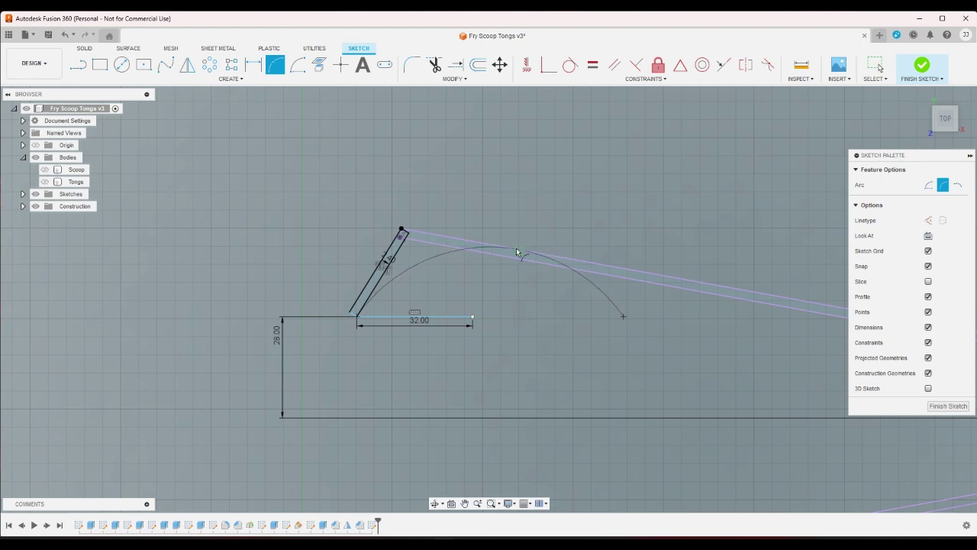
pyautogui.click(518, 252)
pyautogui.rightClick(523, 213)
pyautogui.click(548, 217)
pyautogui.scroll(-5, 394, 221)
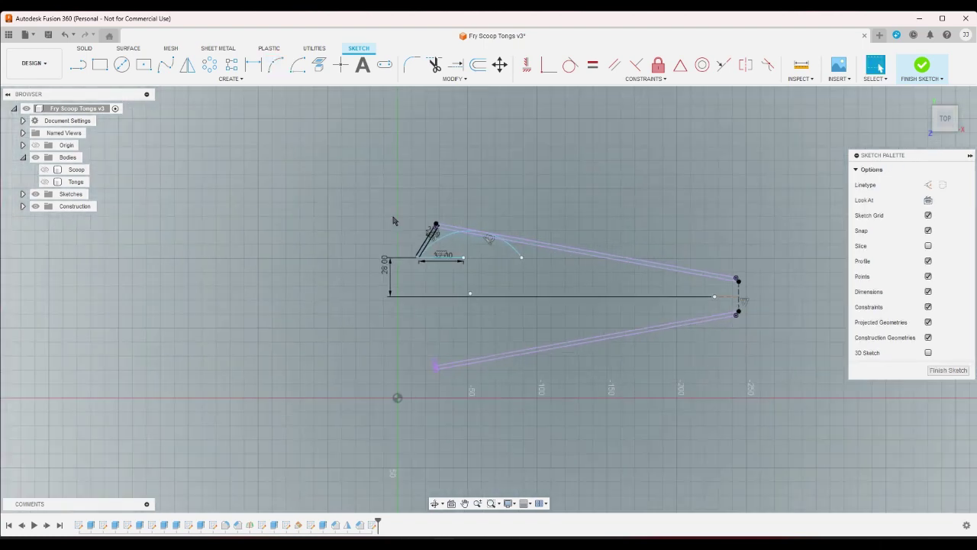
pyautogui.scroll(3, 466, 244)
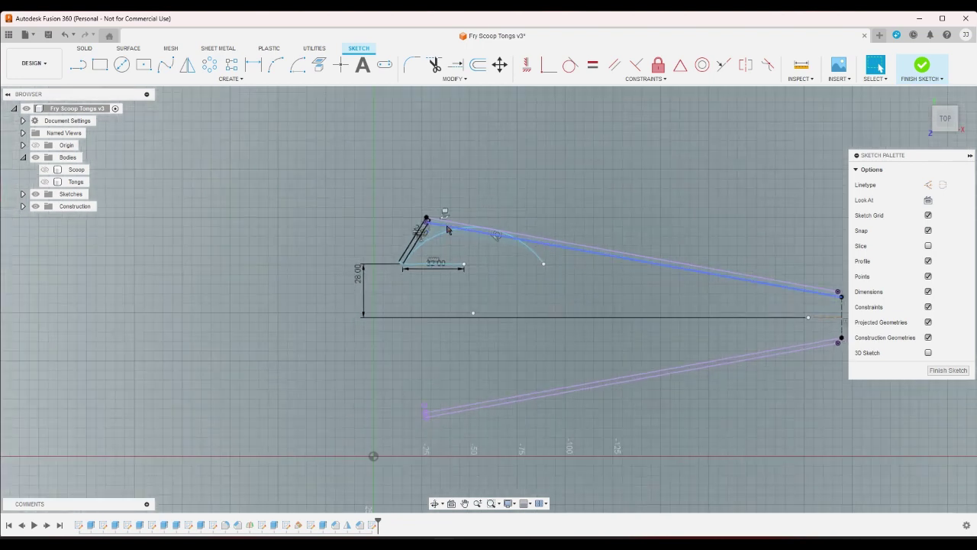
# Delete the arc that starts at the angled strip's lower inner corner.
pyautogui.click(533, 260)
pyautogui.press('Delete')
pyautogui.scroll(-2, 351, 222)
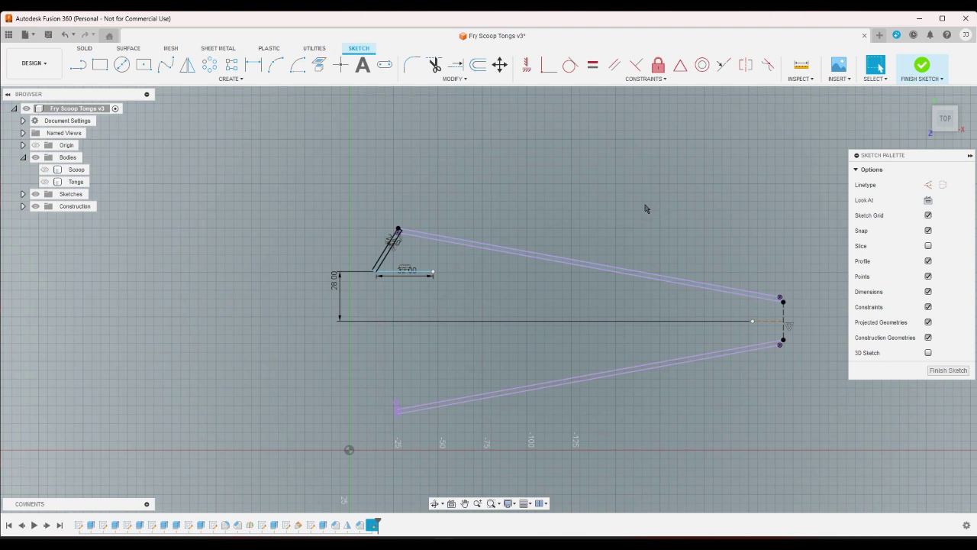
pyautogui.click(408, 273)
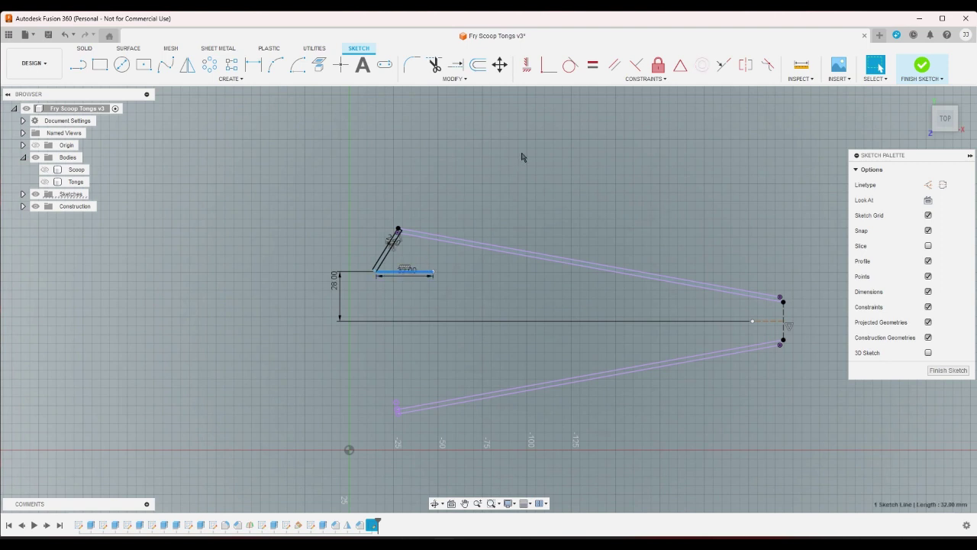
pyautogui.click(603, 125)
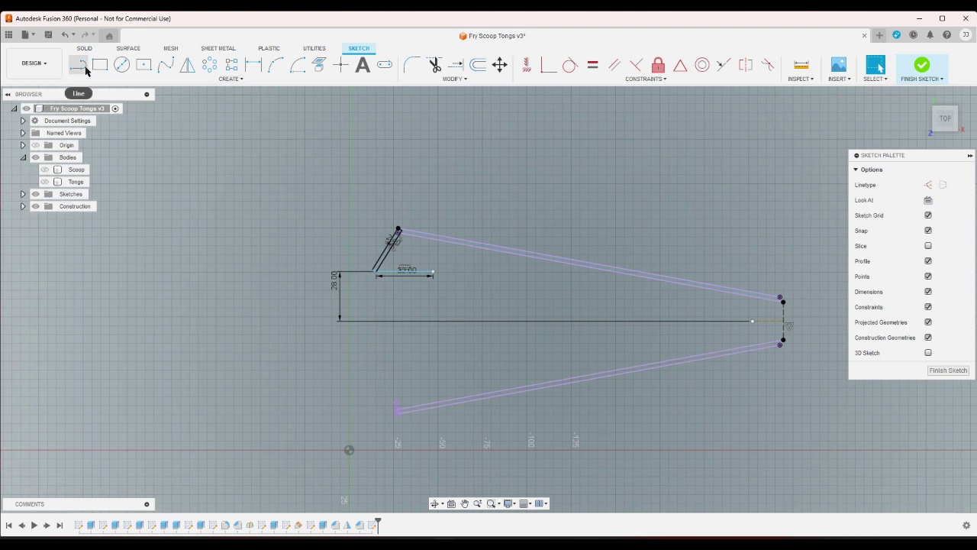
# Draw two concentric circles centred on the 32 mm line's midpoint, reaching the inner and outer edges of the strip's upper end.
pyautogui.click(120, 66)
pyautogui.scroll(3, 413, 231)
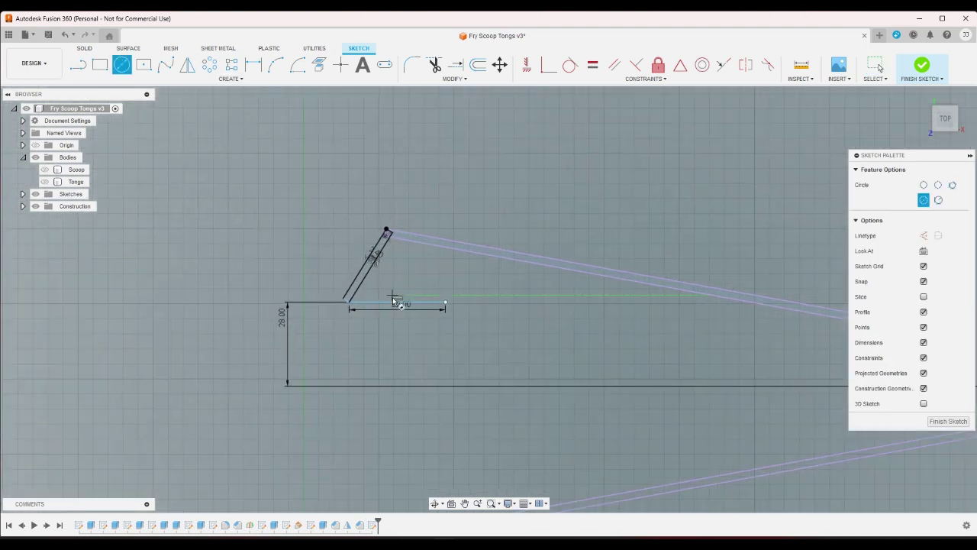
pyautogui.click(397, 302)
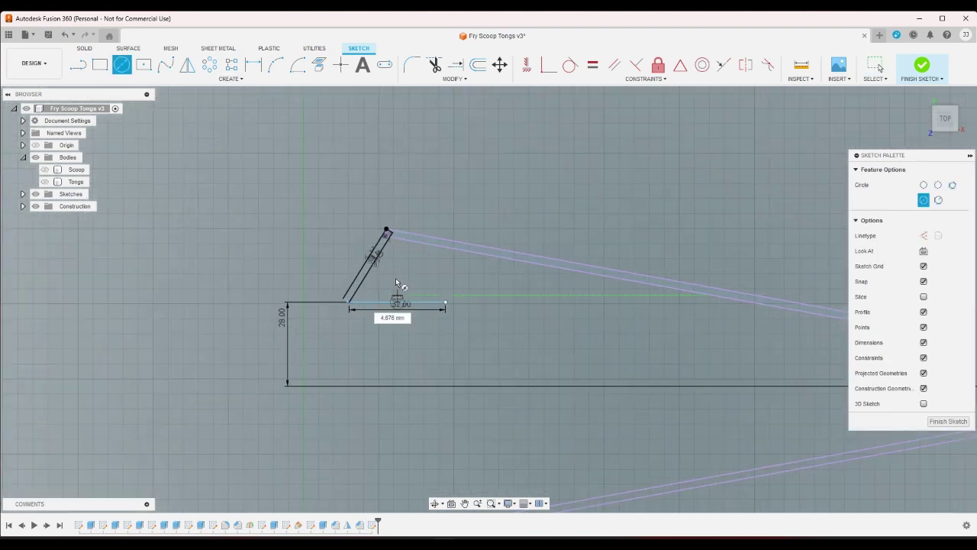
pyautogui.click(388, 239)
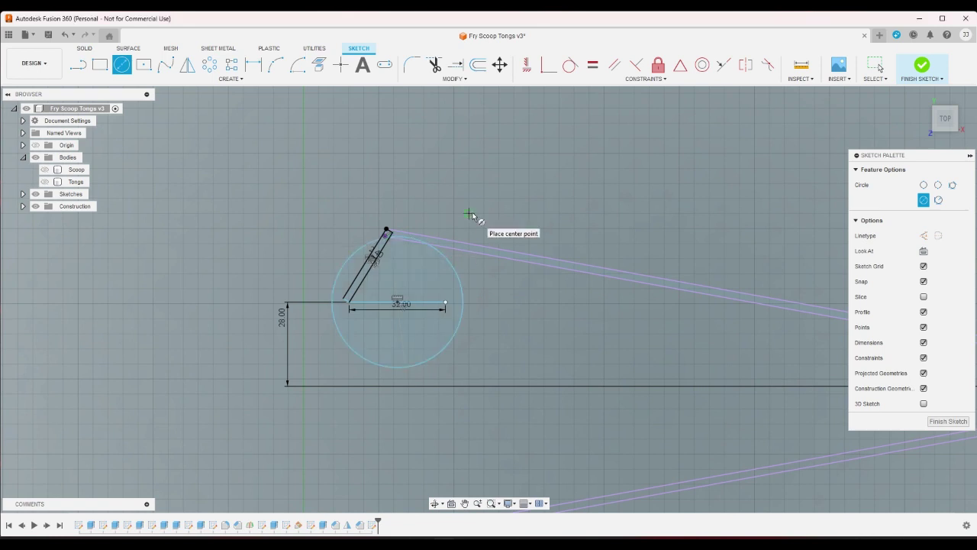
pyautogui.scroll(1, 471, 215)
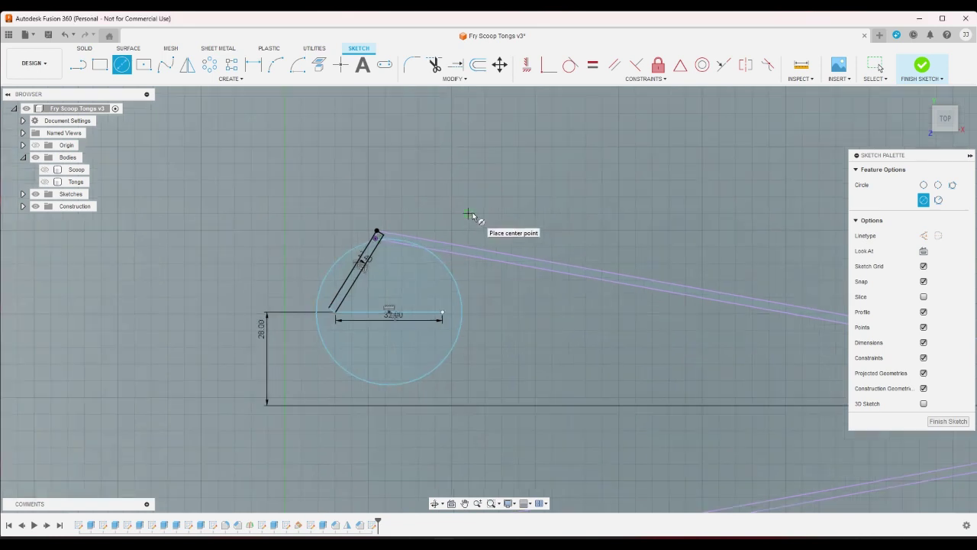
pyautogui.click(389, 312)
pyautogui.click(377, 231)
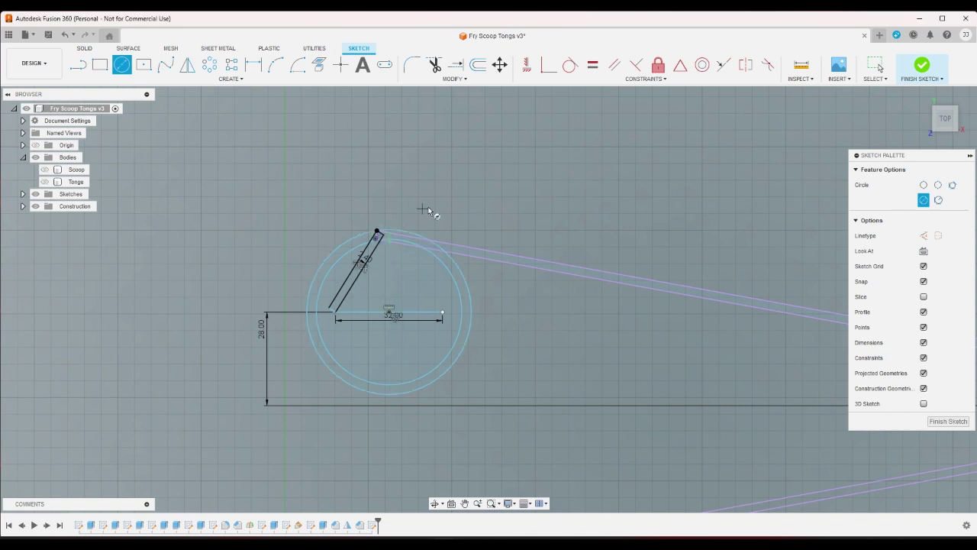
pyautogui.click(254, 65)
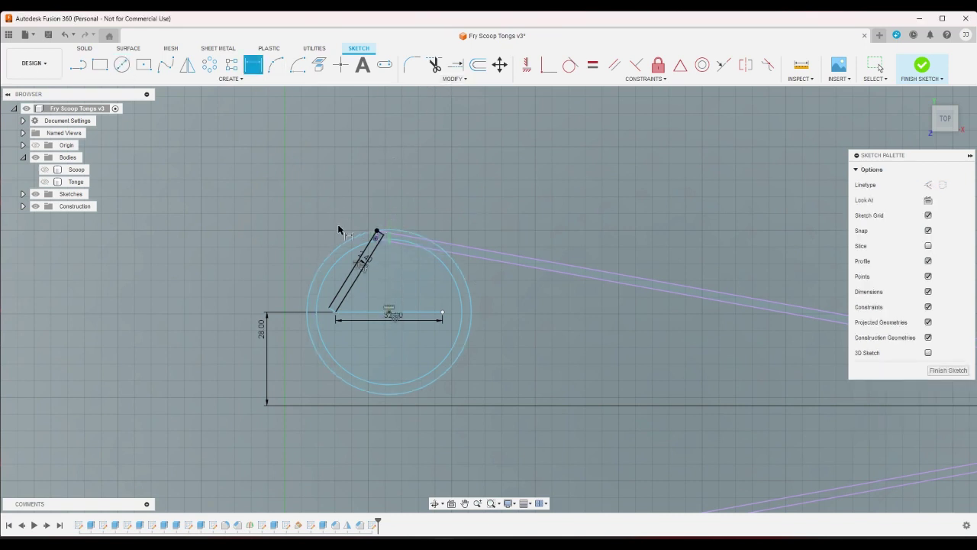
pyautogui.click(344, 246)
pyautogui.click(349, 256)
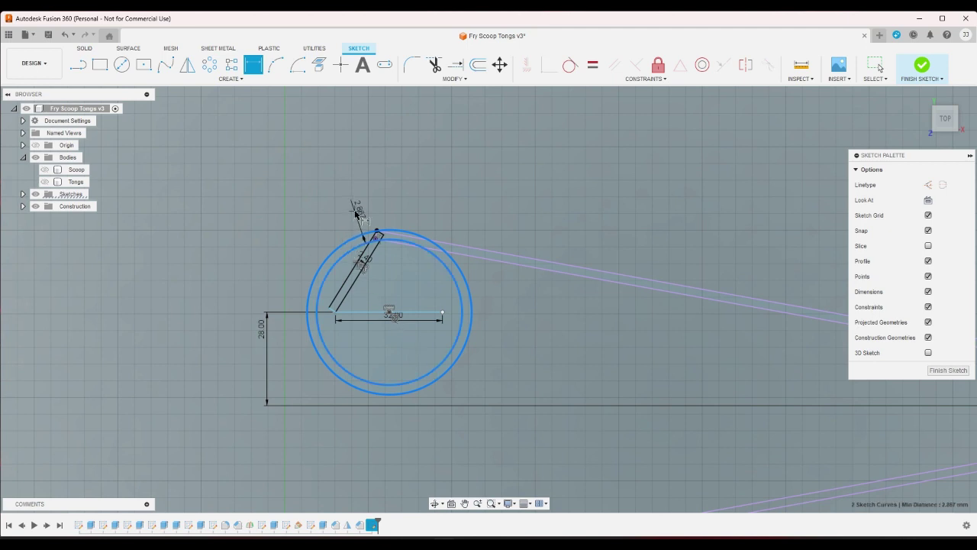
pyautogui.rightClick(424, 210)
pyautogui.click(391, 211)
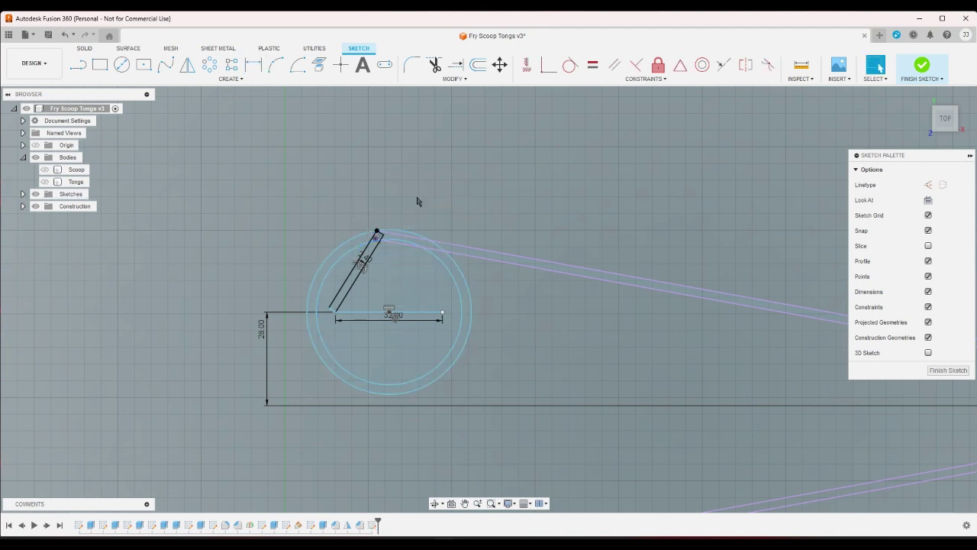
# Delete both concentric circles around the 32 mm line's midpoint.
pyautogui.press('Delete')
pyautogui.scroll(5, 417, 201)
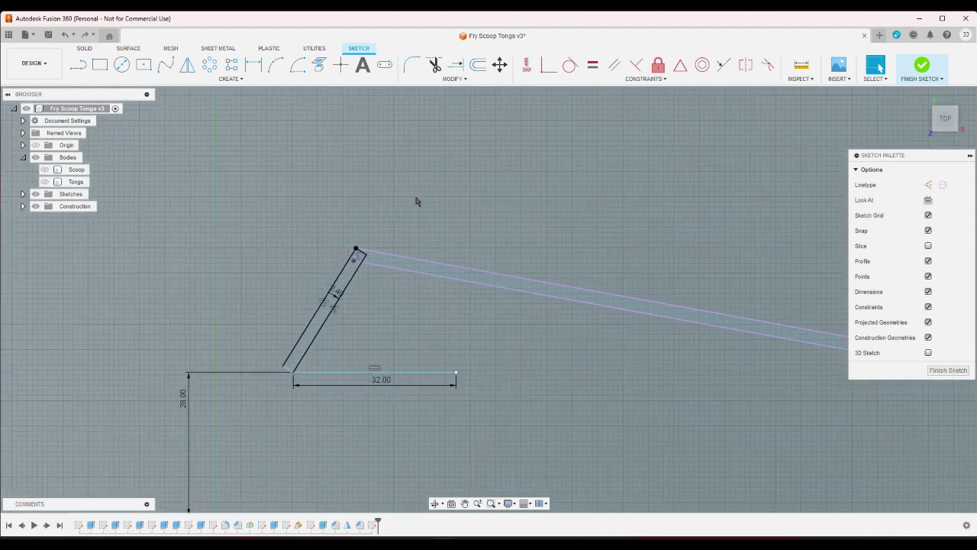
pyautogui.scroll(-3, 412, 183)
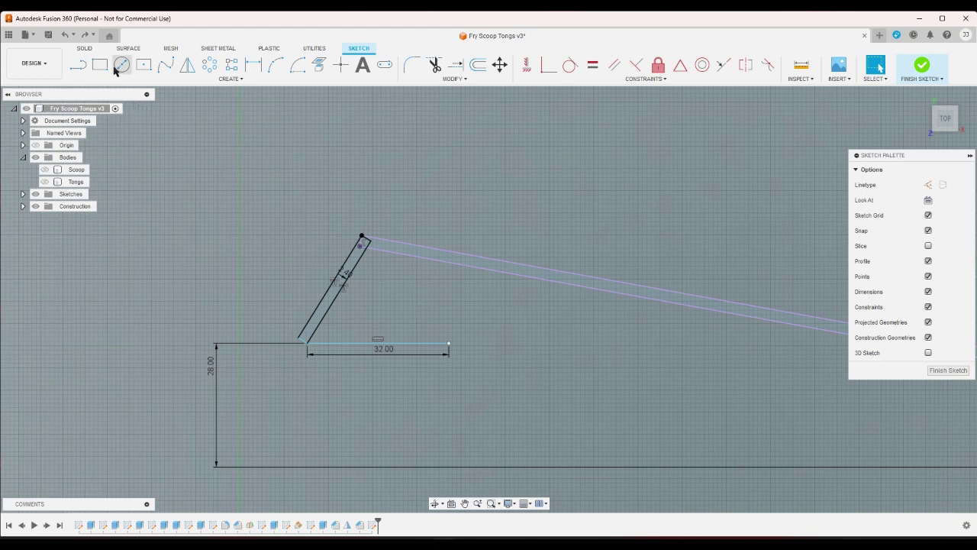
# Draw a circle 32 mm in diameter in the empty area beyond the angled strip's upper end.
pyautogui.press('c')
pyautogui.click(182, 186)
pyautogui.write('3')
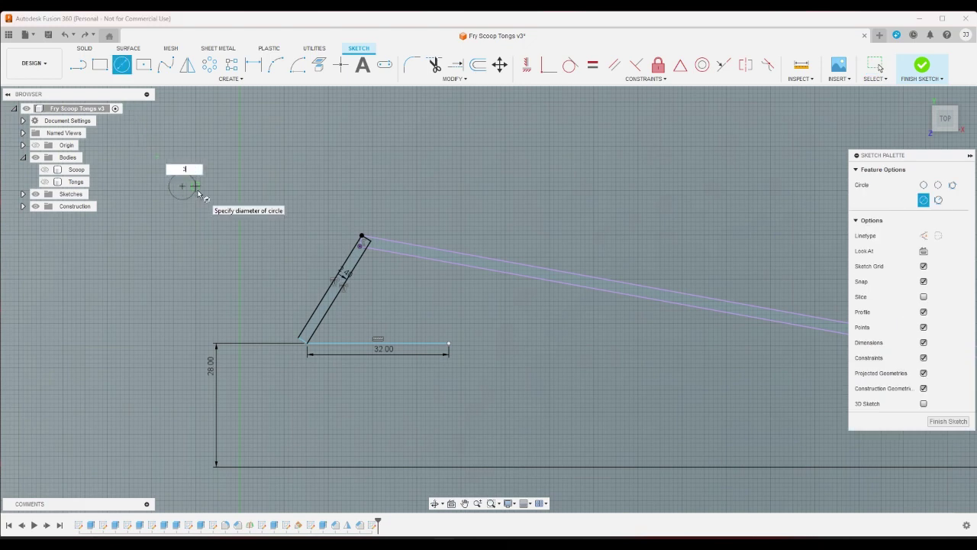
pyautogui.write('2')
pyautogui.press('Return')
pyautogui.press('Escape')
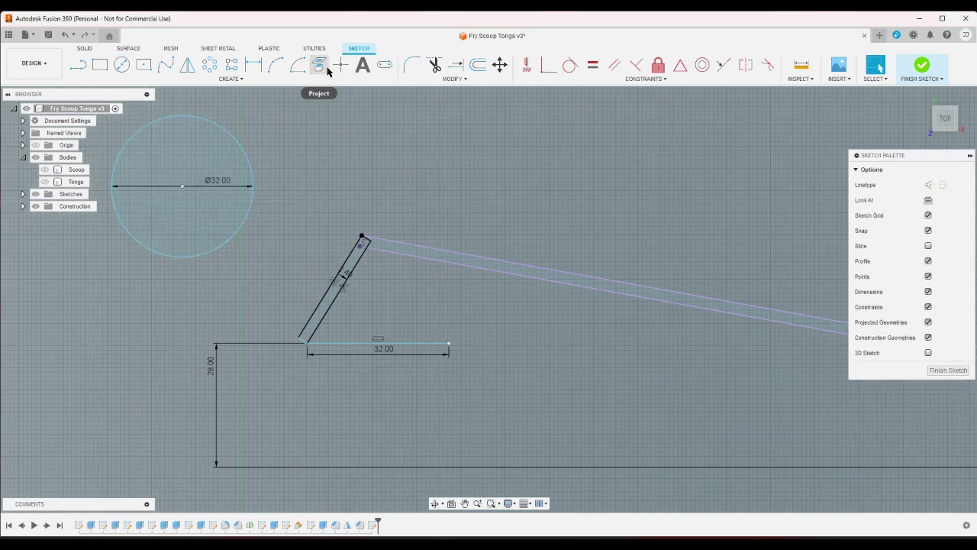
# Offset the 32 mm circle outward by 2 mm.
pyautogui.click(477, 64)
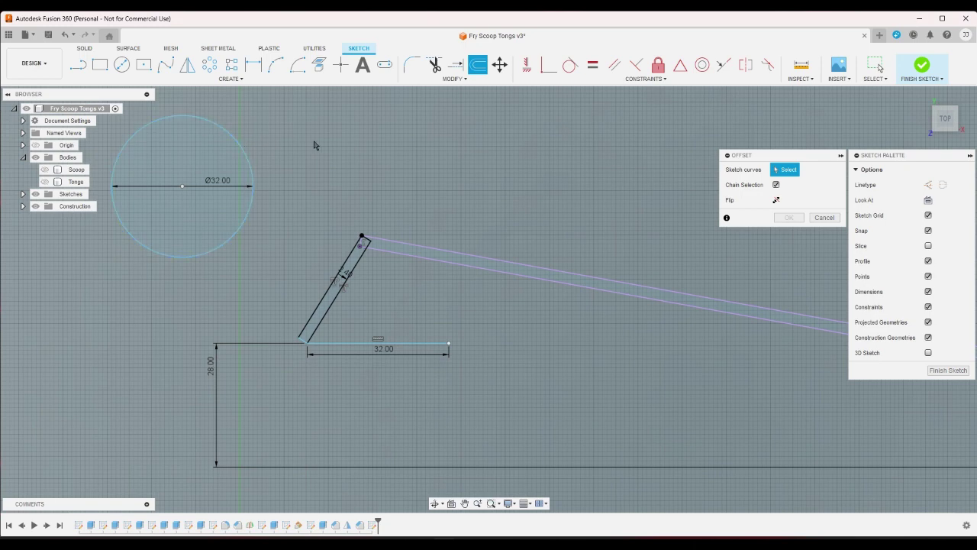
pyautogui.click(251, 160)
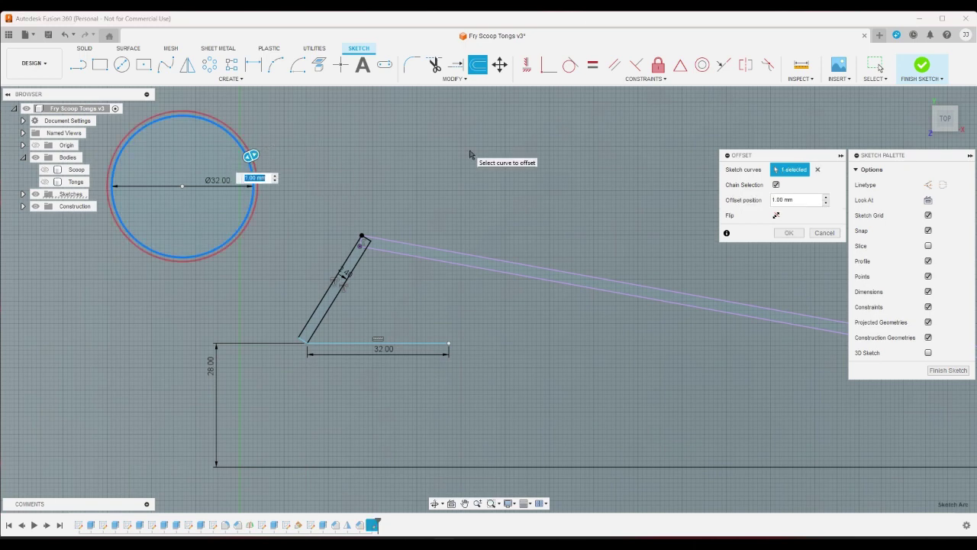
pyautogui.write('2')
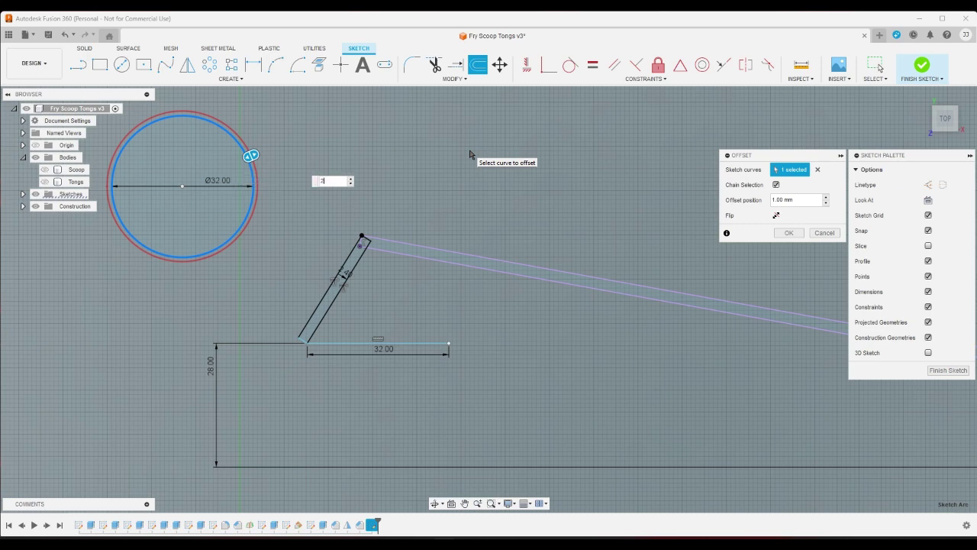
pyautogui.press('Return')
# Undo the offset and the 32 mm circle, and redo both.
pyautogui.hotkey('ctrl', 'z')
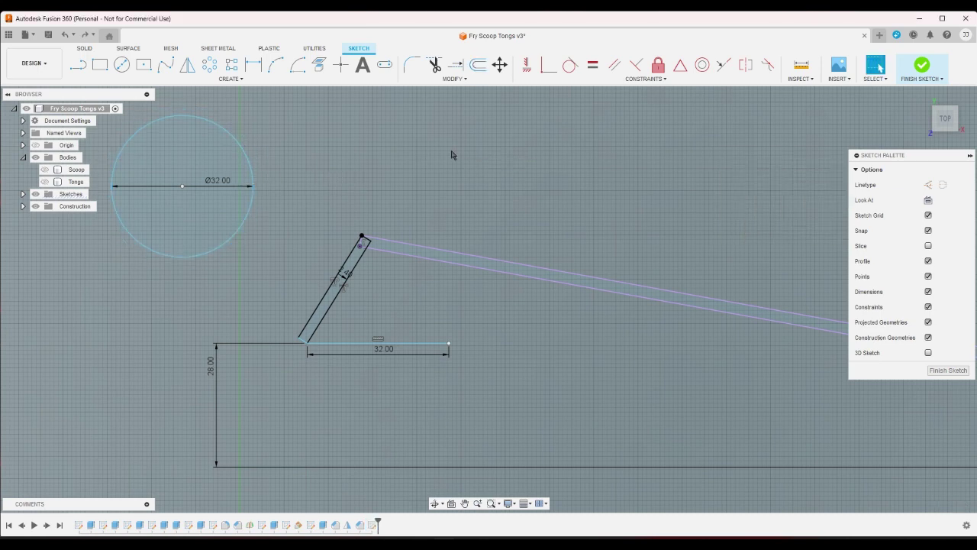
pyautogui.hotkey('ctrl', 'z')
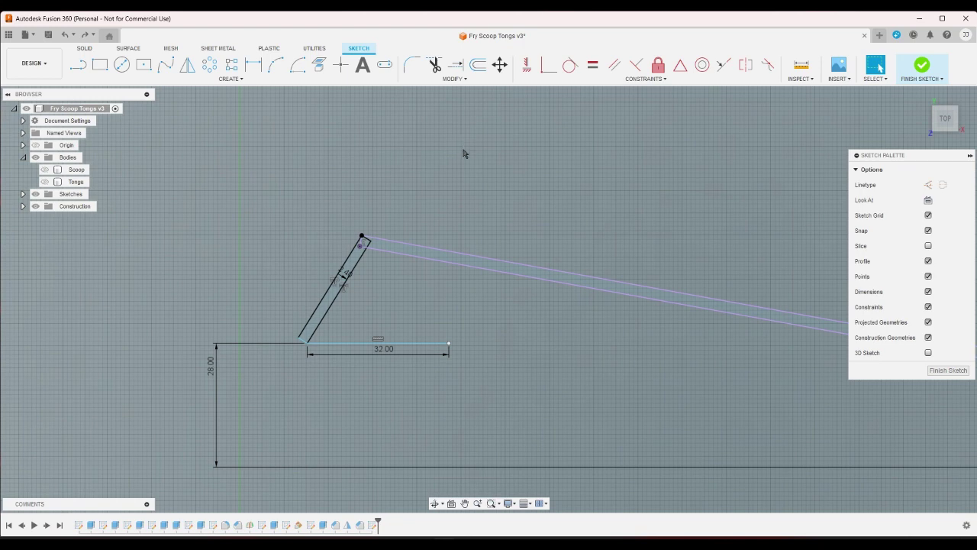
pyautogui.hotkey('ctrl', 'y')
pyautogui.hotkey('ctrl', 'y')
# Change the circle's offset so that it lies 2 mm inward.
pyautogui.click(252, 158)
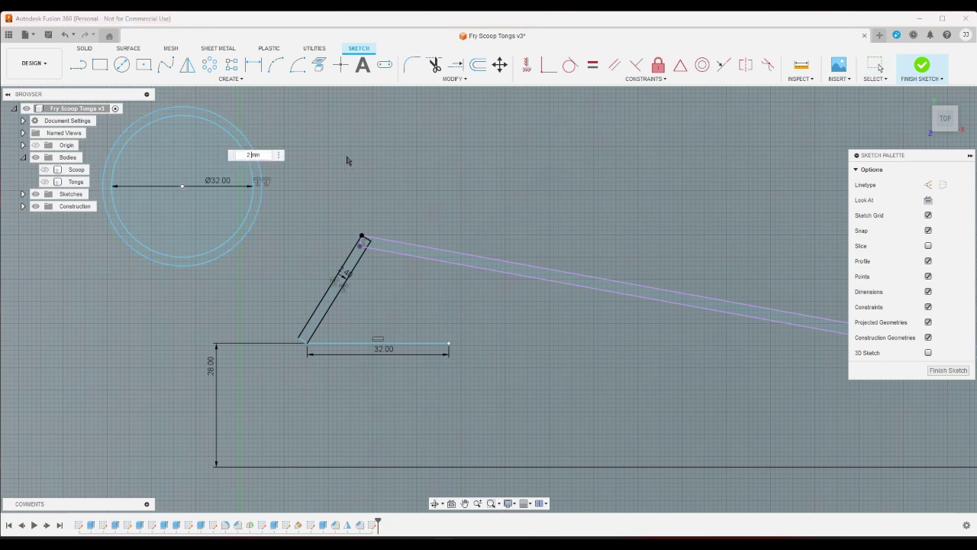
pyautogui.write('-1')
pyautogui.press('Return')
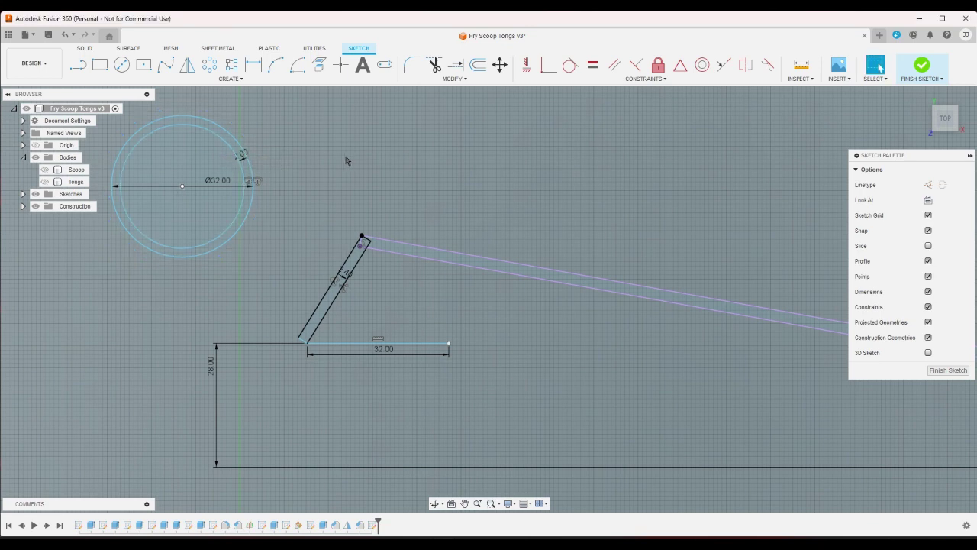
# Move the concentric circles over the angled strip, placing their centre above the middle of the 32 mm line.
pyautogui.moveTo(183, 187); pyautogui.dragTo(375, 312)
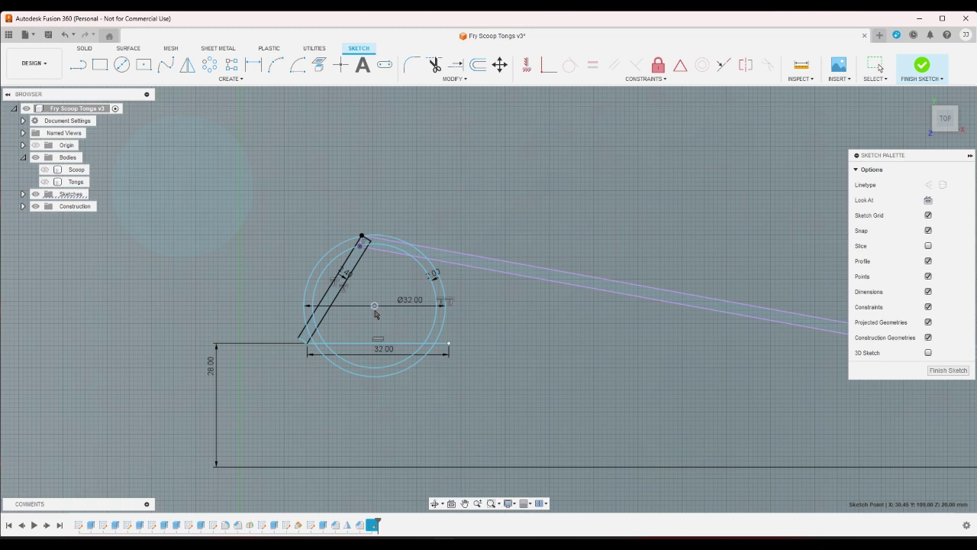
pyautogui.moveTo(375, 313); pyautogui.dragTo(375, 317)
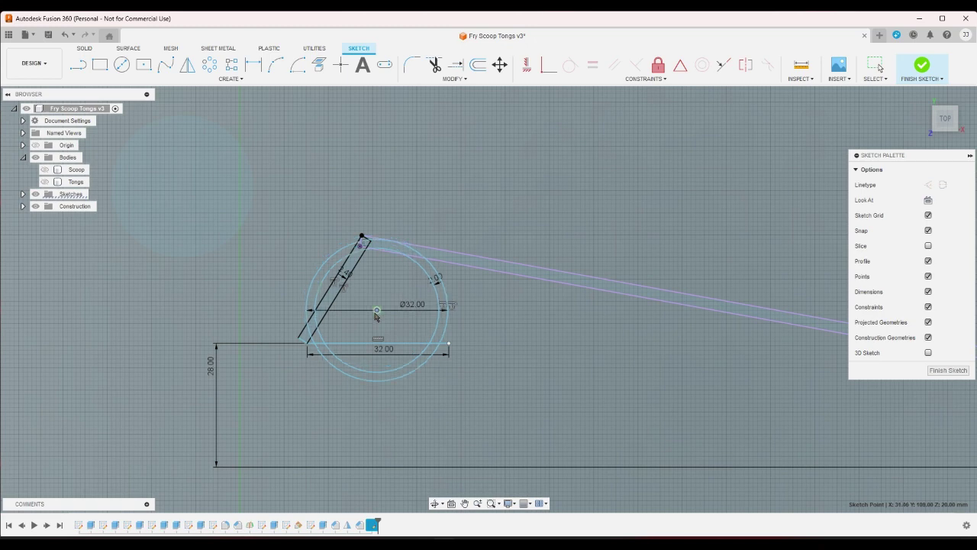
pyautogui.rightClick(477, 220)
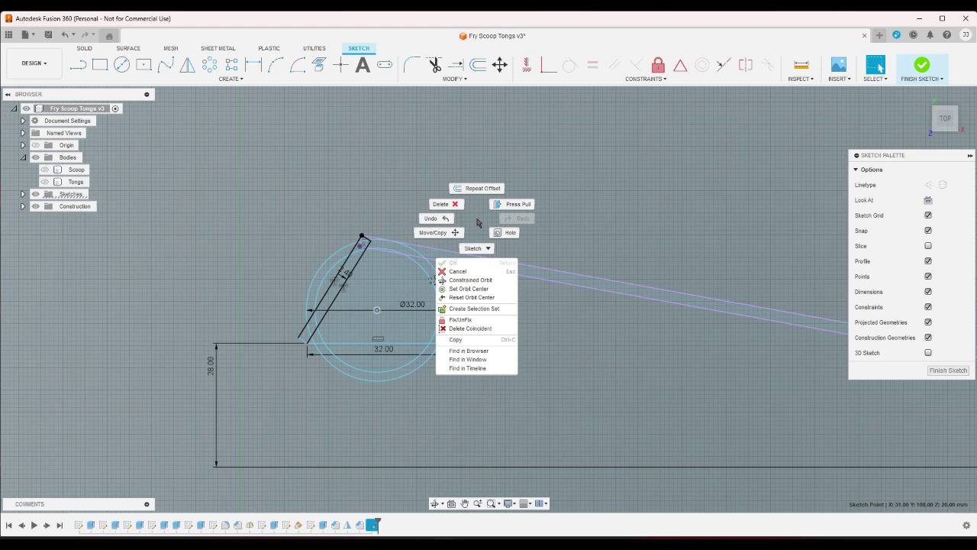
# Move the concentric circles away from the angled strip, placing them over the long upper arm.
pyautogui.click(477, 222)
pyautogui.moveTo(377, 312)
pyautogui.mouseDown()
pyautogui.moveTo(548, 340)
pyautogui.moveTo(644, 313)
pyautogui.mouseUp()
pyautogui.scroll(-2, 506, 214)
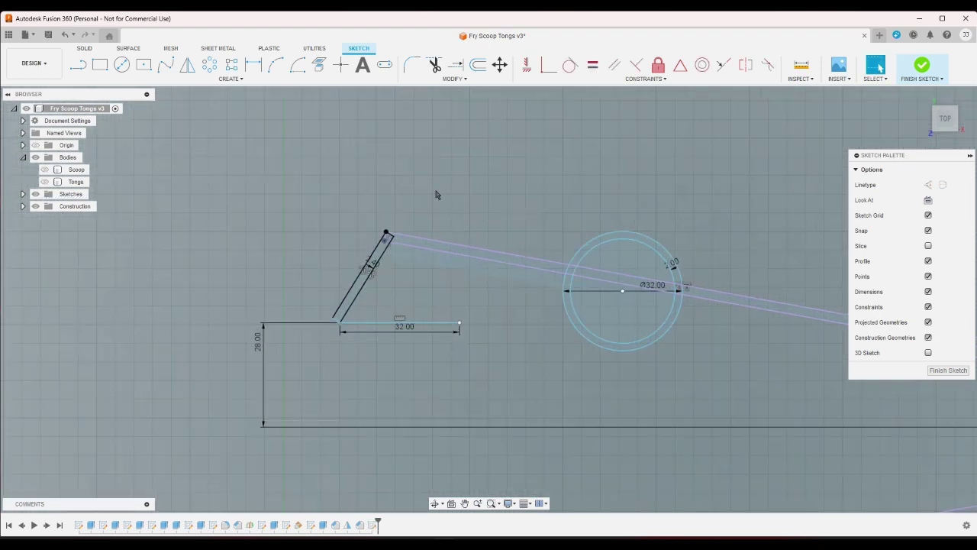
# Draw a narrow vertical strip about 3.6 mm wide from the free end of the 32 mm line up to the arm's upper edge.
pyautogui.click(78, 66)
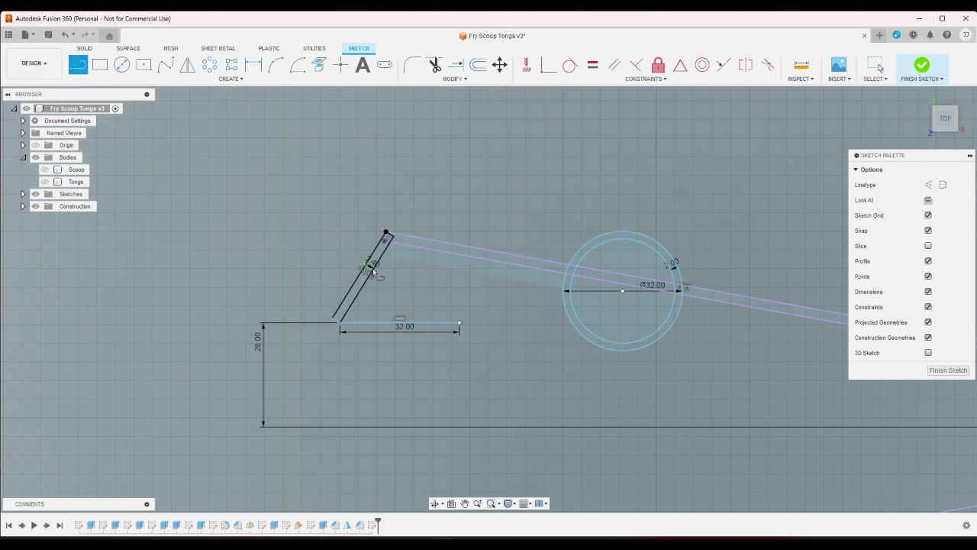
pyautogui.click(460, 322)
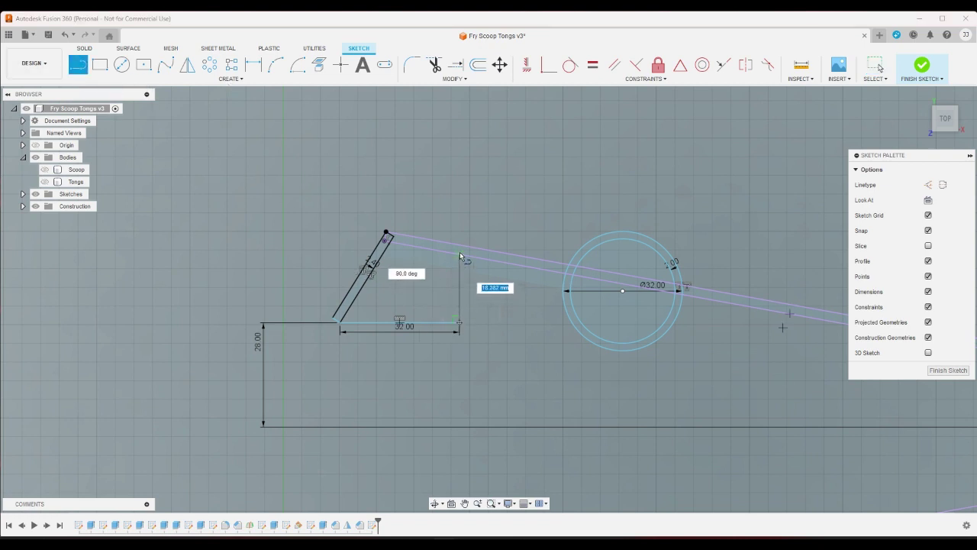
pyautogui.click(461, 246)
pyautogui.click(473, 322)
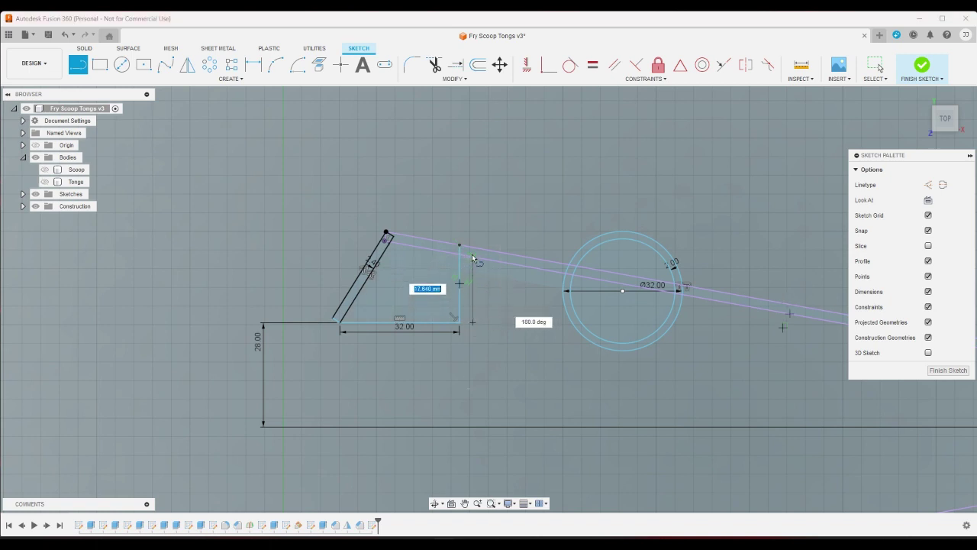
pyautogui.click(472, 247)
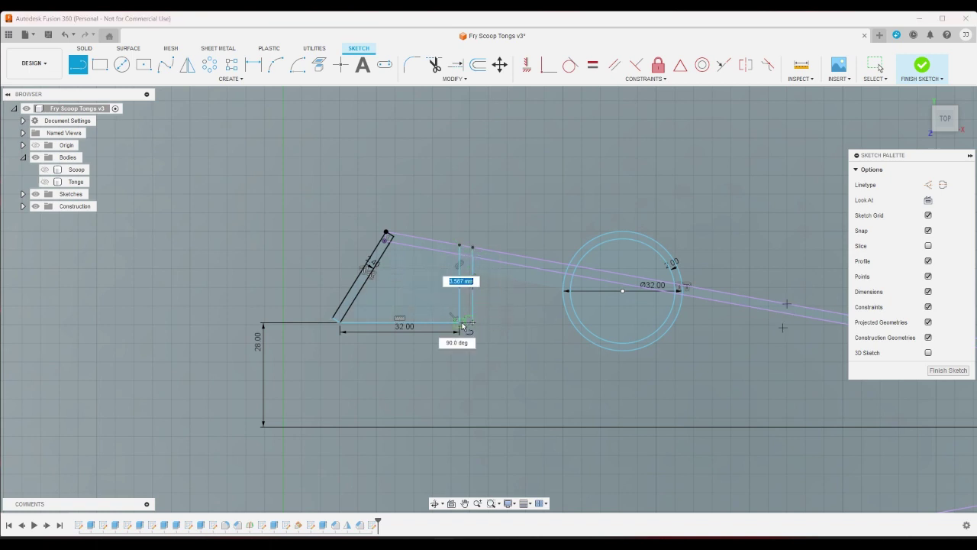
pyautogui.press('Escape')
pyautogui.rightClick(537, 214)
pyautogui.press('Escape')
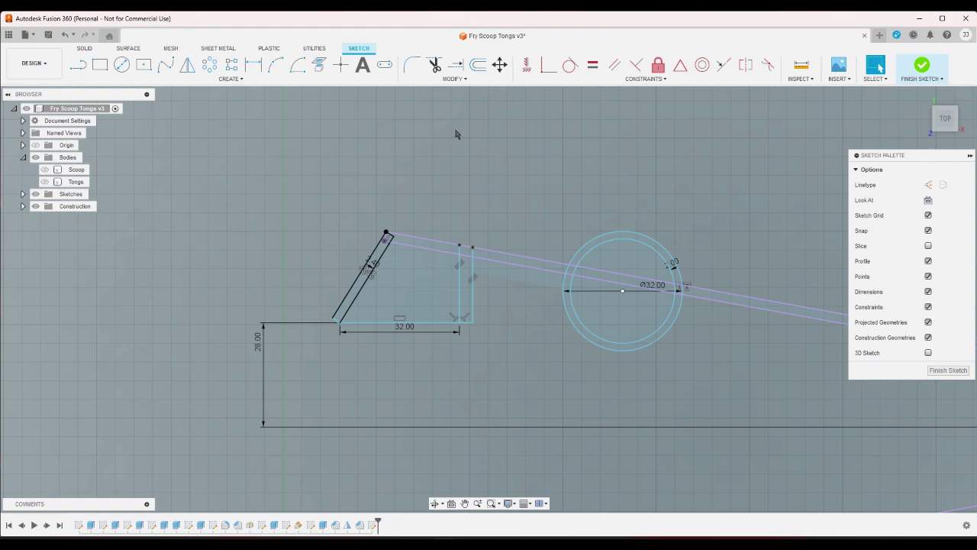
# Convert the two concentric circles to construction geometry and move them clear above the upper arm.
pyautogui.rightClick(562, 194)
pyautogui.press('Escape')
pyautogui.click(629, 236)
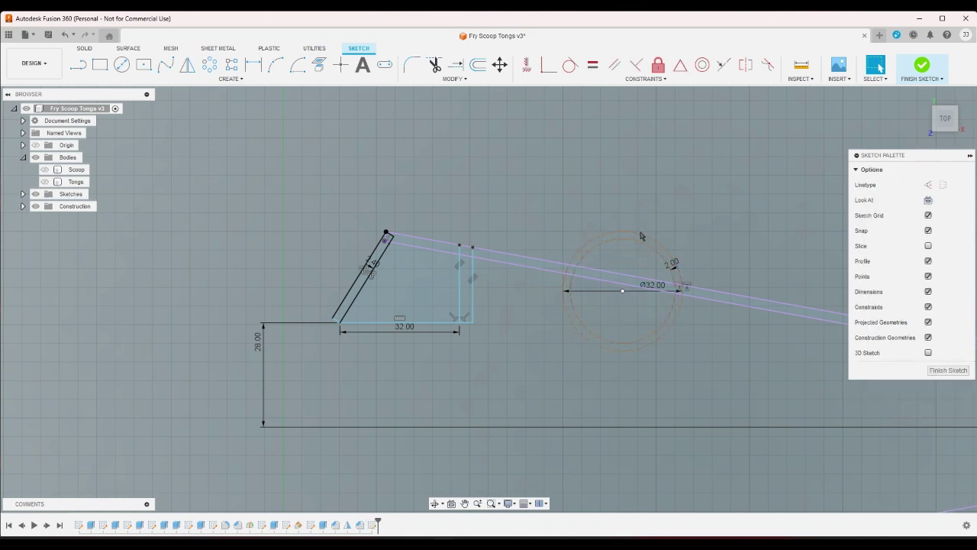
pyautogui.moveTo(623, 291); pyautogui.dragTo(675, 178)
pyautogui.click(542, 182)
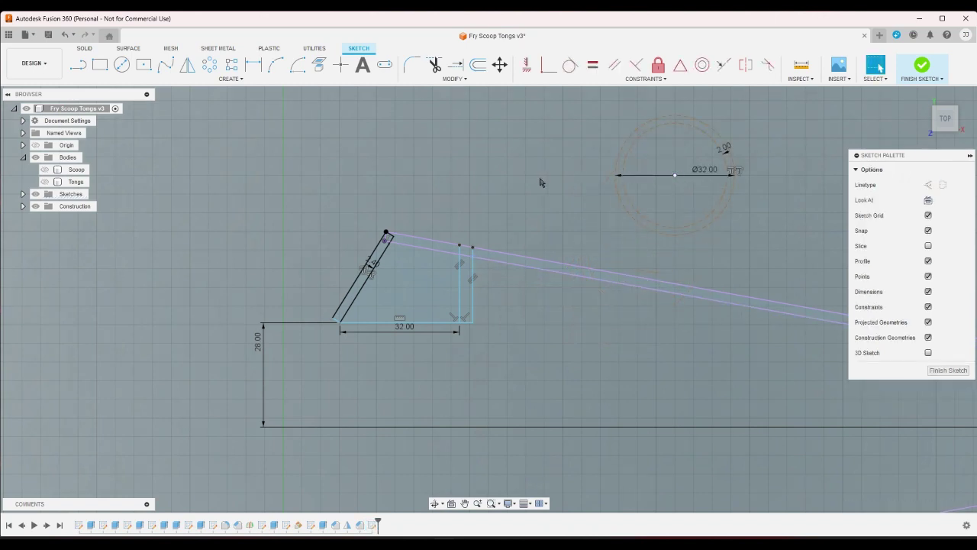
# Dimension the short bottom edge of the narrow vertical strip to 2.4 mm.
pyautogui.scroll(-4, 450, 187)
pyautogui.scroll(2, 448, 176)
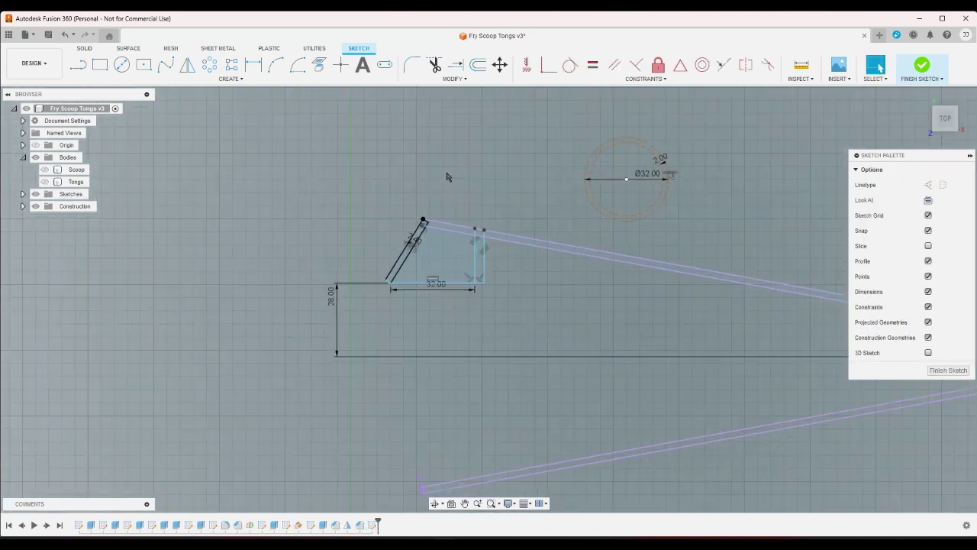
pyautogui.click(253, 66)
pyautogui.scroll(5, 474, 279)
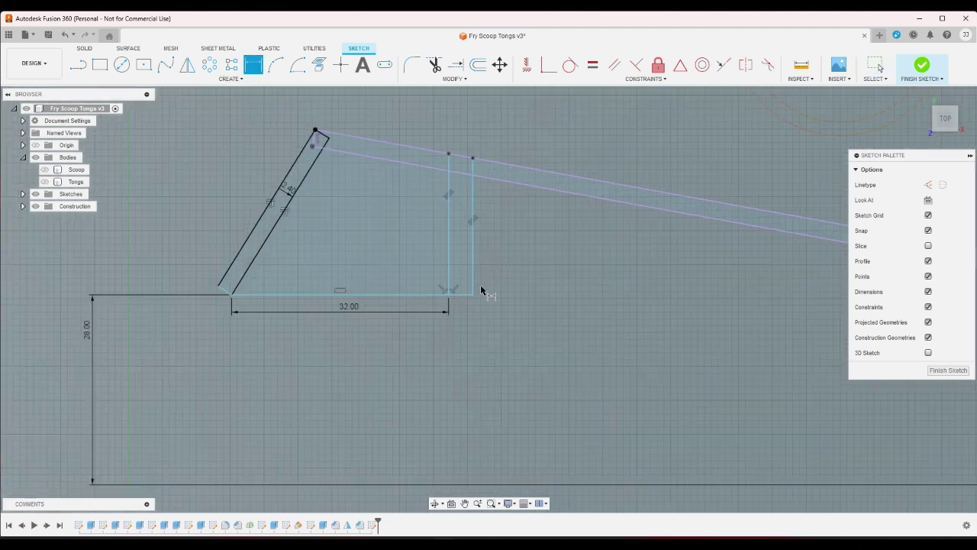
pyautogui.click(463, 296)
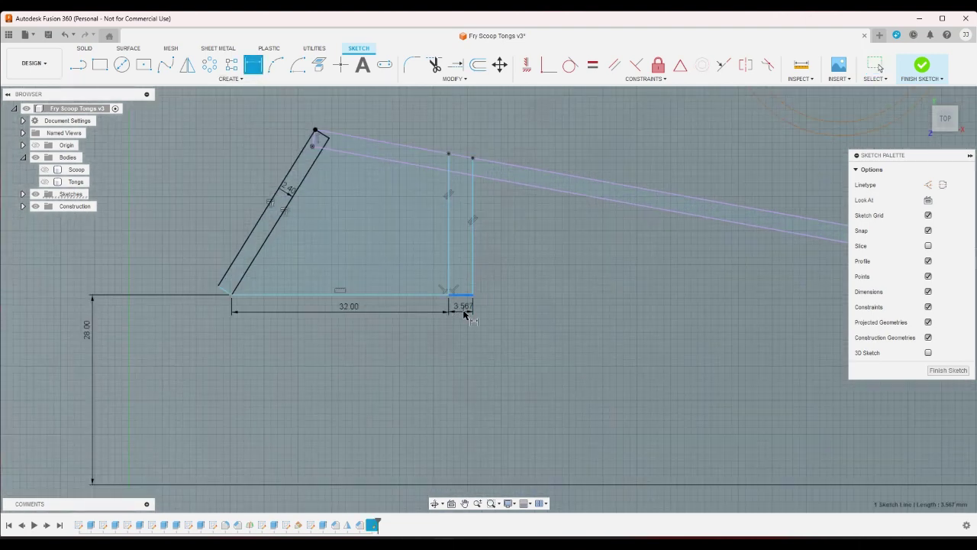
pyautogui.click(463, 312)
pyautogui.write('2')
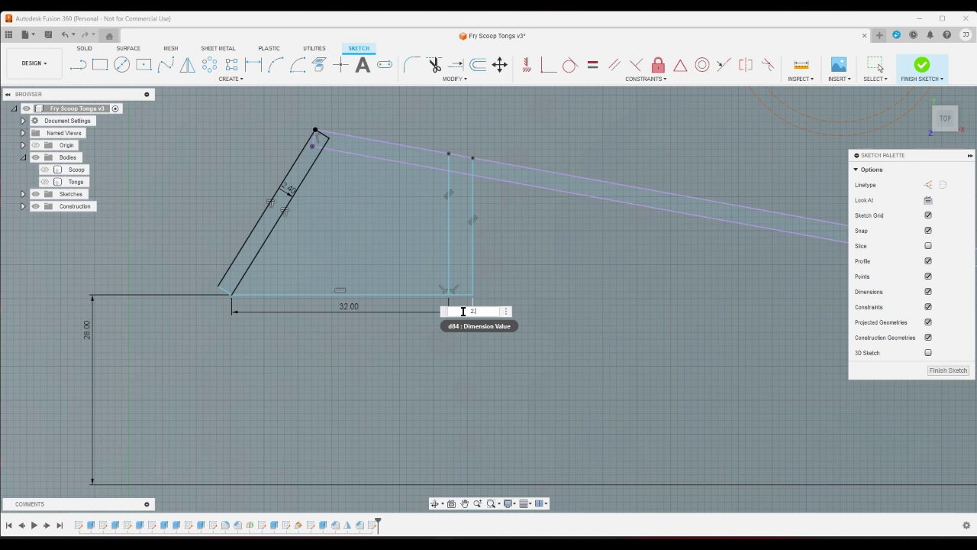
pyautogui.write('.4')
pyautogui.press('Return')
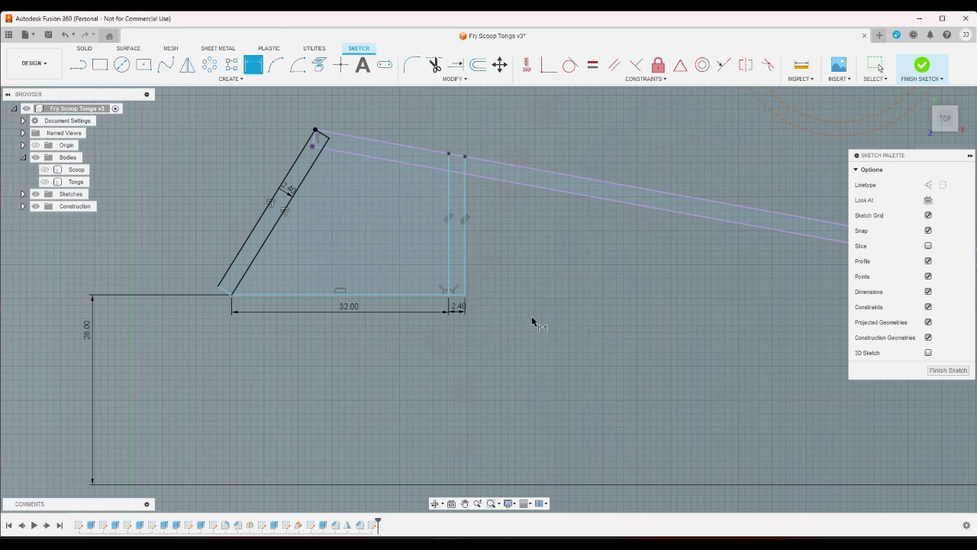
pyautogui.scroll(-3, 531, 316)
pyautogui.scroll(4, 435, 272)
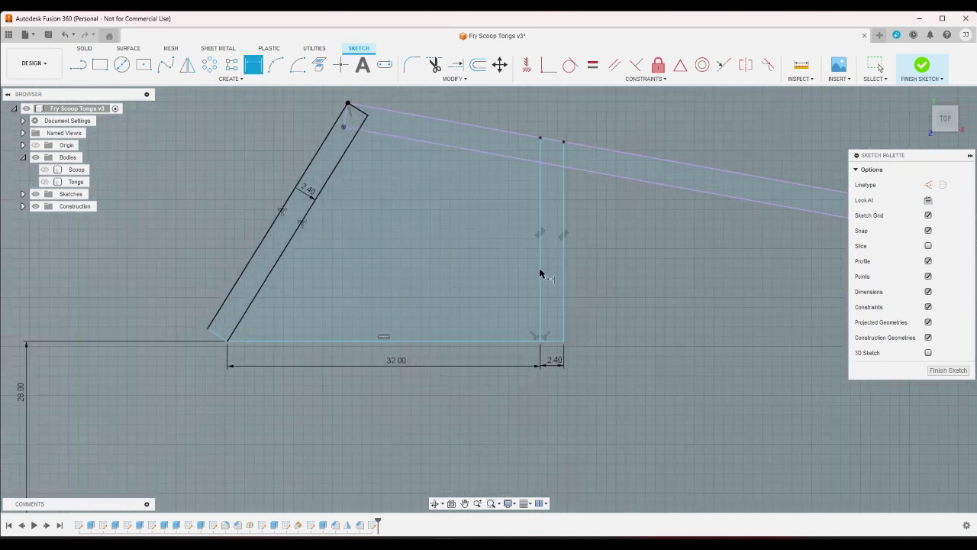
pyautogui.rightClick(567, 321)
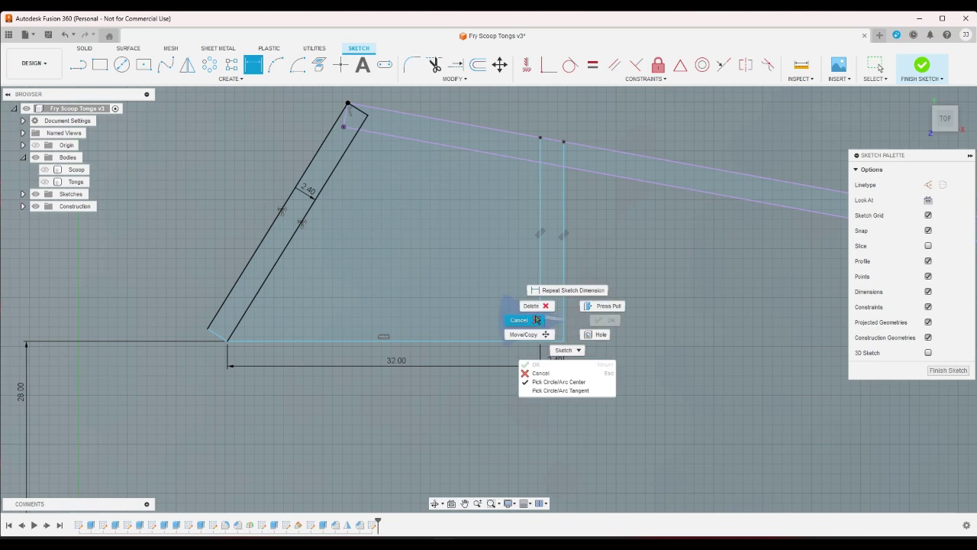
pyautogui.click(536, 320)
# Convert the horizontal 32 mm line to construction geometry.
pyautogui.scroll(-3, 593, 341)
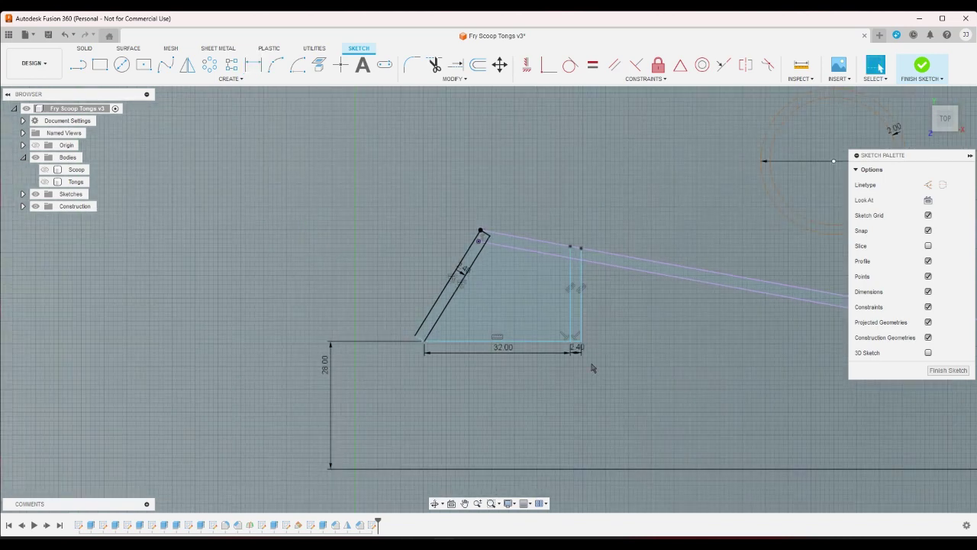
pyautogui.scroll(-4, 602, 331)
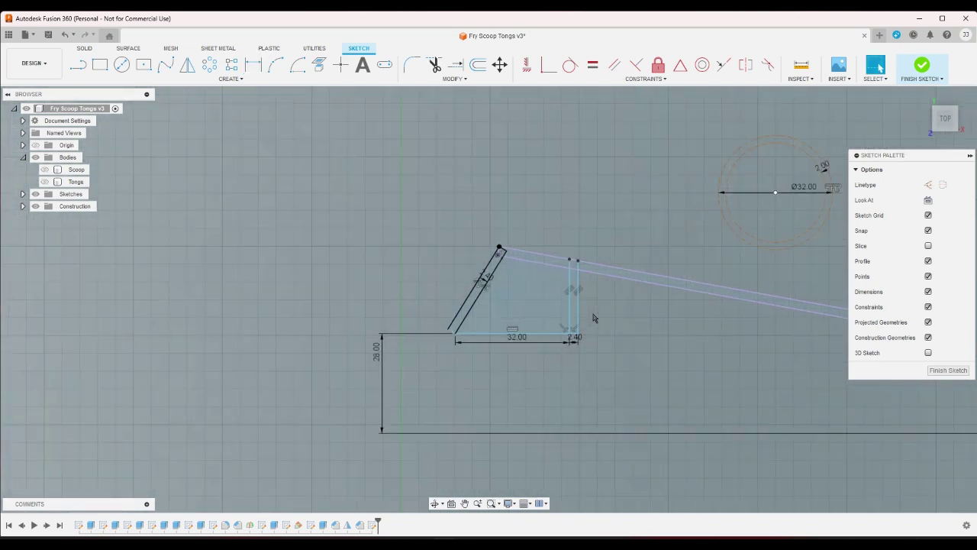
pyautogui.scroll(1, 605, 331)
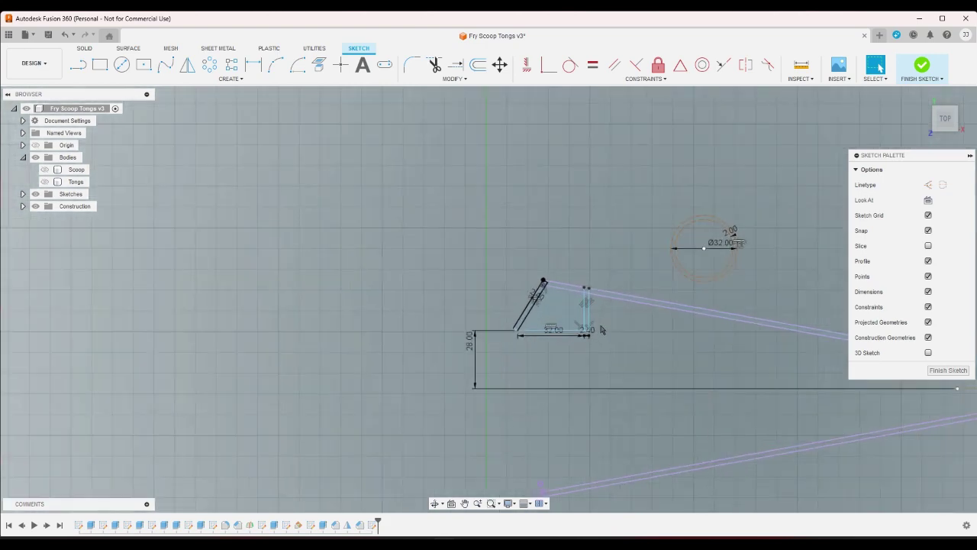
pyautogui.click(572, 332)
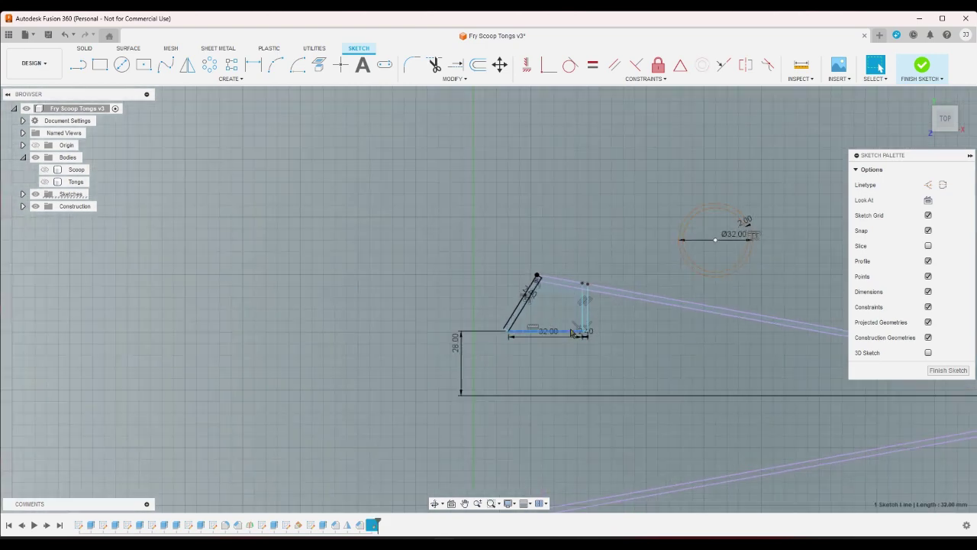
pyautogui.click(598, 245)
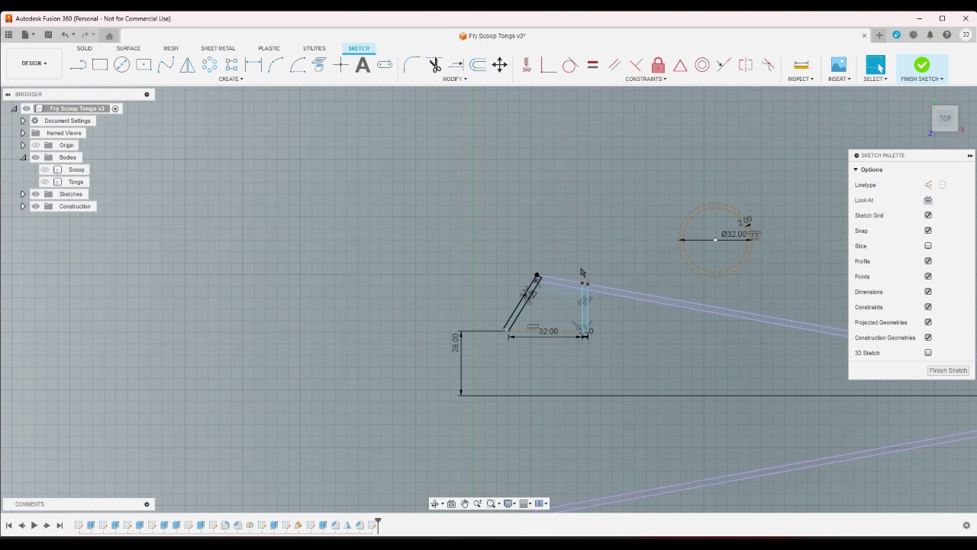
pyautogui.scroll(2, 604, 334)
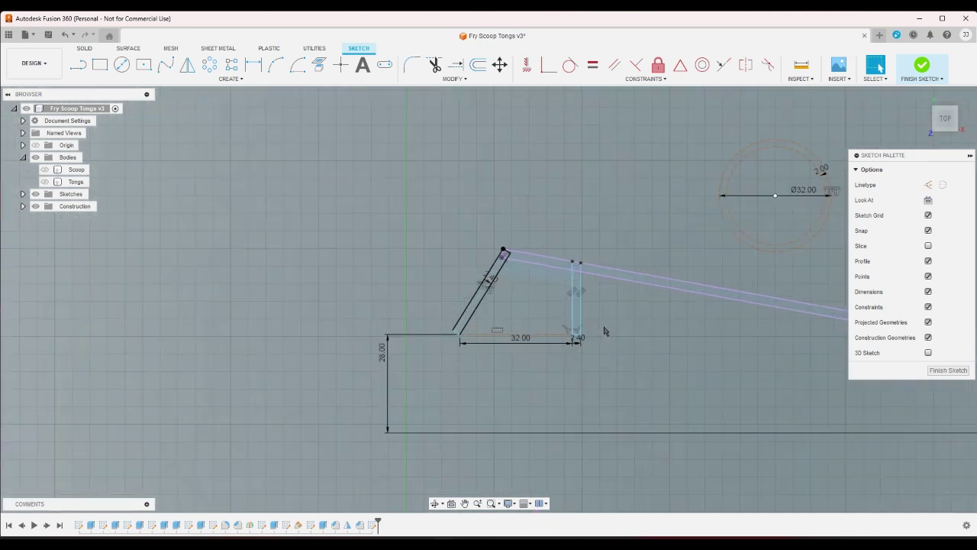
# Try moving the outer vertical line of the narrow strip, and undo the move.
pyautogui.moveTo(581, 322); pyautogui.dragTo(637, 352)
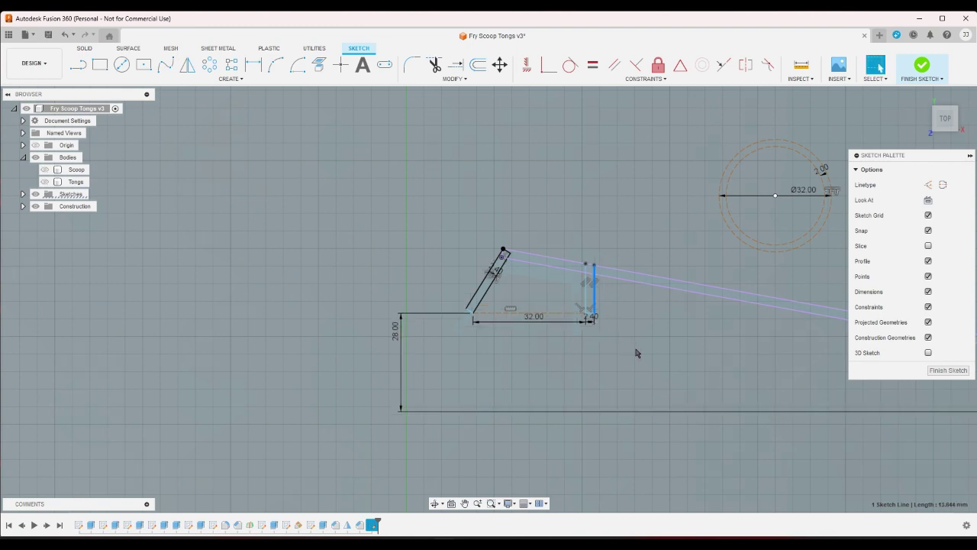
pyautogui.hotkey('ctrl', 'z')
pyautogui.scroll(-3, 519, 370)
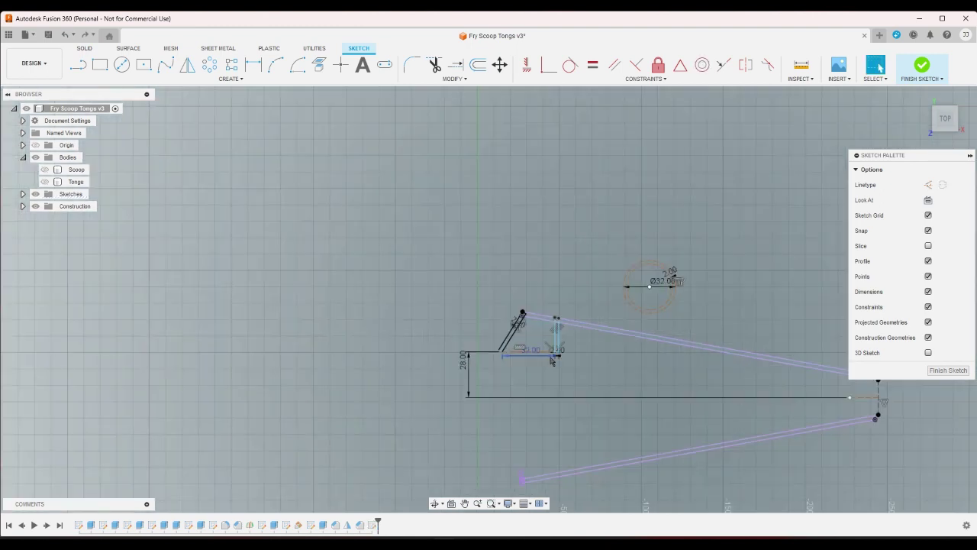
# Show the Tongs body, and try moving the narrow strip's lower outer corner before undoing that move.
pyautogui.click(44, 182)
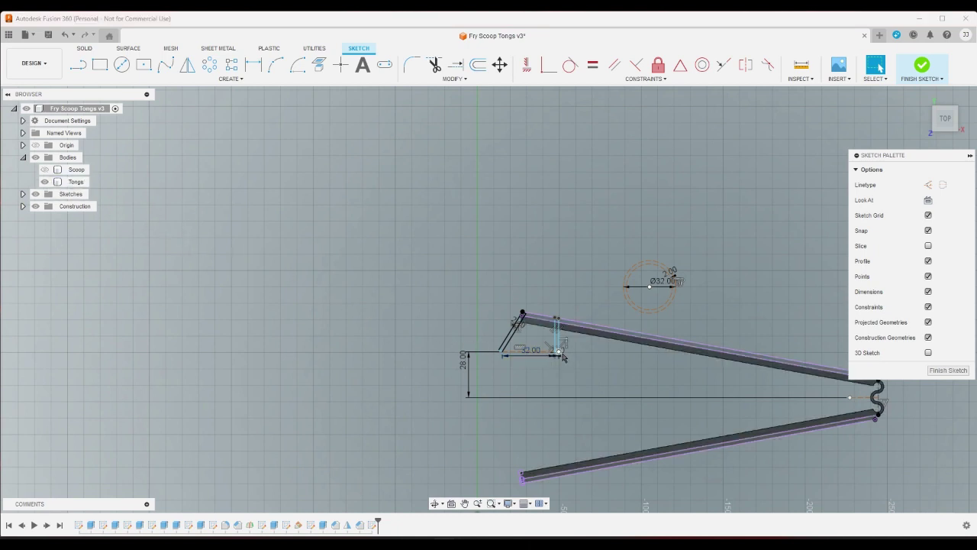
pyautogui.moveTo(560, 352); pyautogui.dragTo(587, 348)
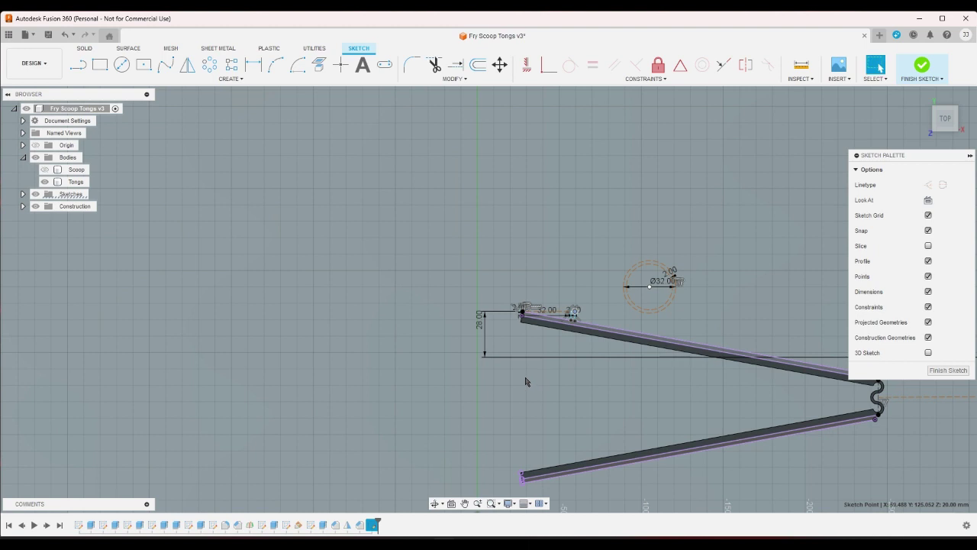
pyautogui.hotkey('ctrl', 'z')
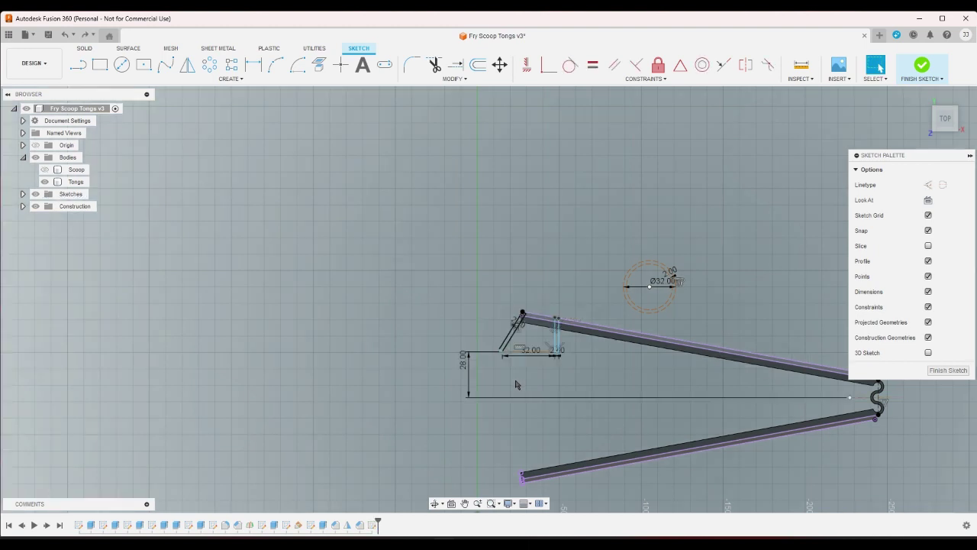
# Draw a short horizontal line across the narrow vertical strip, a little above its bottom edge.
pyautogui.scroll(2, 565, 292)
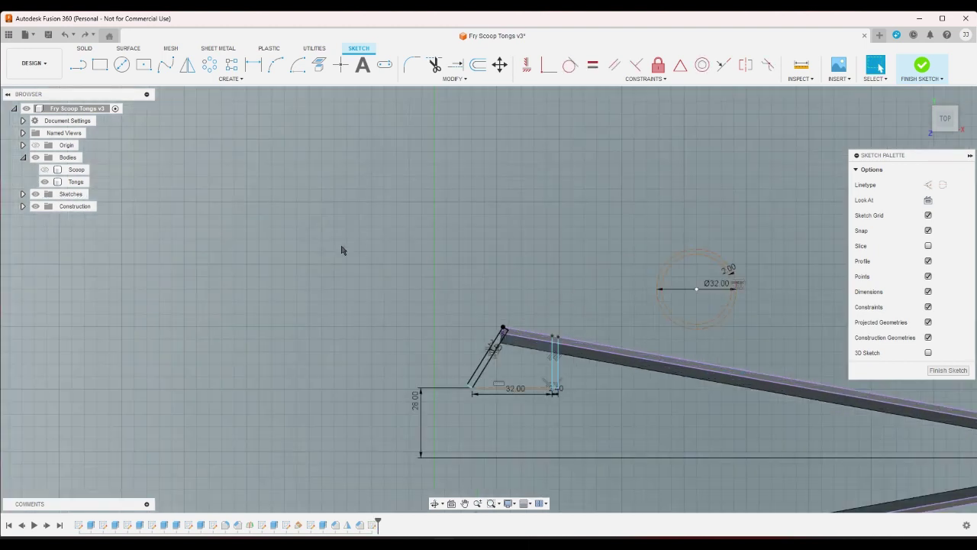
pyautogui.click(78, 64)
pyautogui.scroll(4, 580, 401)
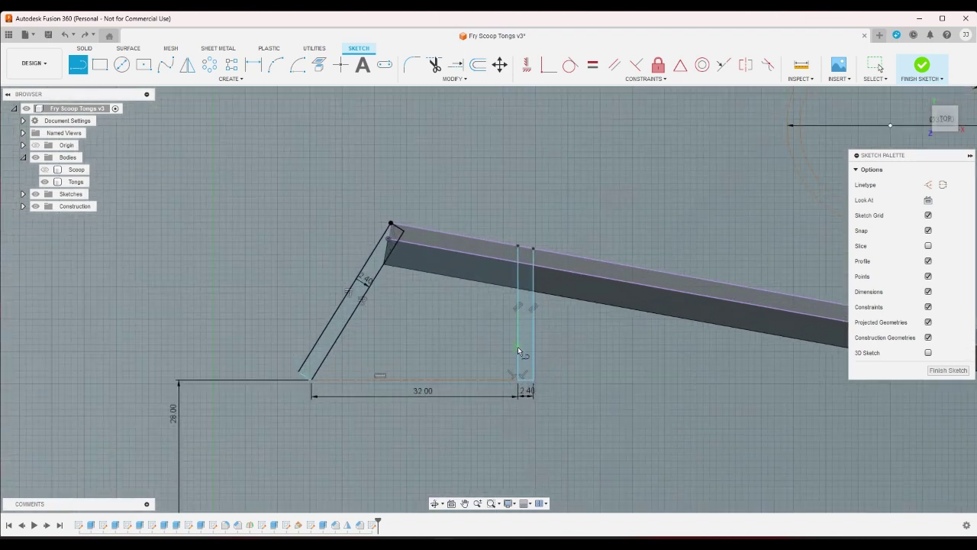
pyautogui.click(518, 346)
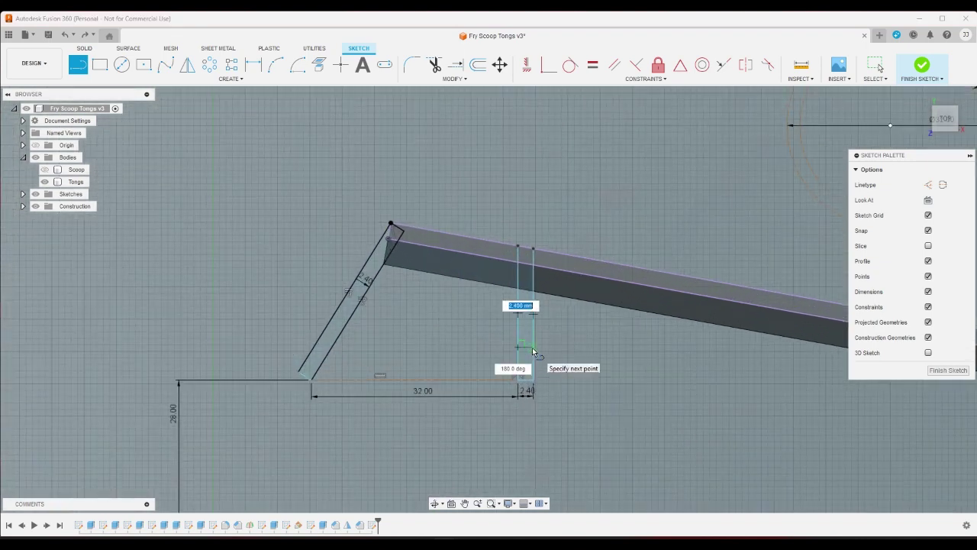
pyautogui.click(533, 348)
pyautogui.press('Escape')
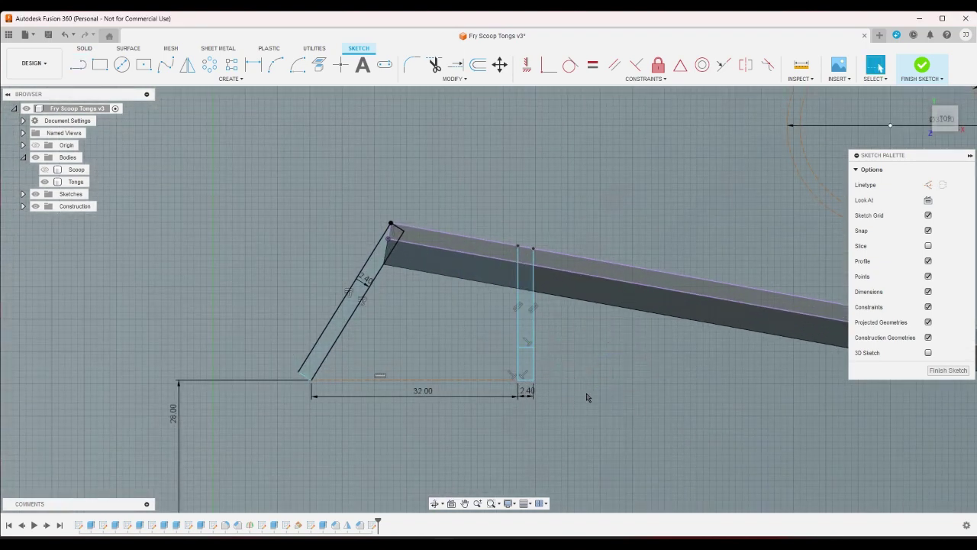
# Set the distance from the cross line to the strip's bottom end to 5 mm, and finish the sketch.
pyautogui.click(253, 64)
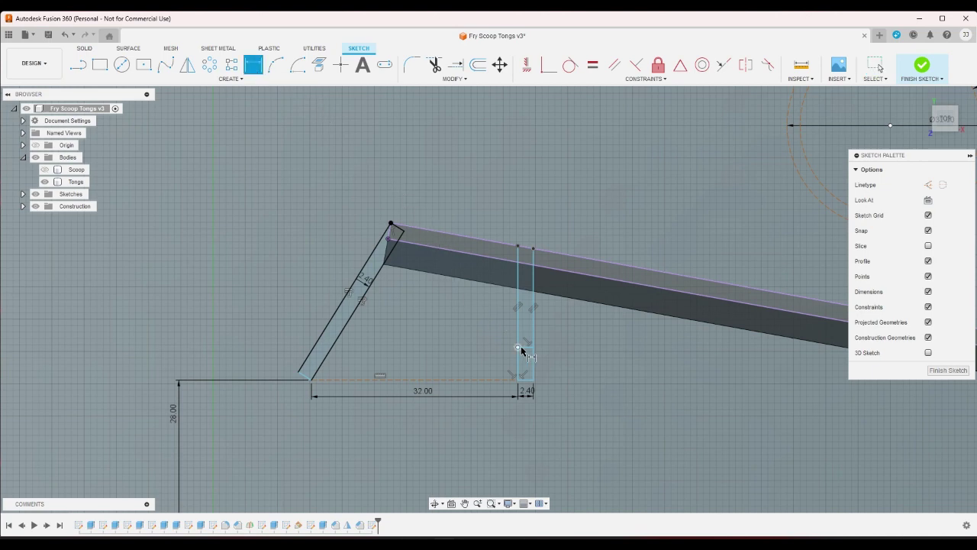
pyautogui.click(518, 379)
pyautogui.click(502, 360)
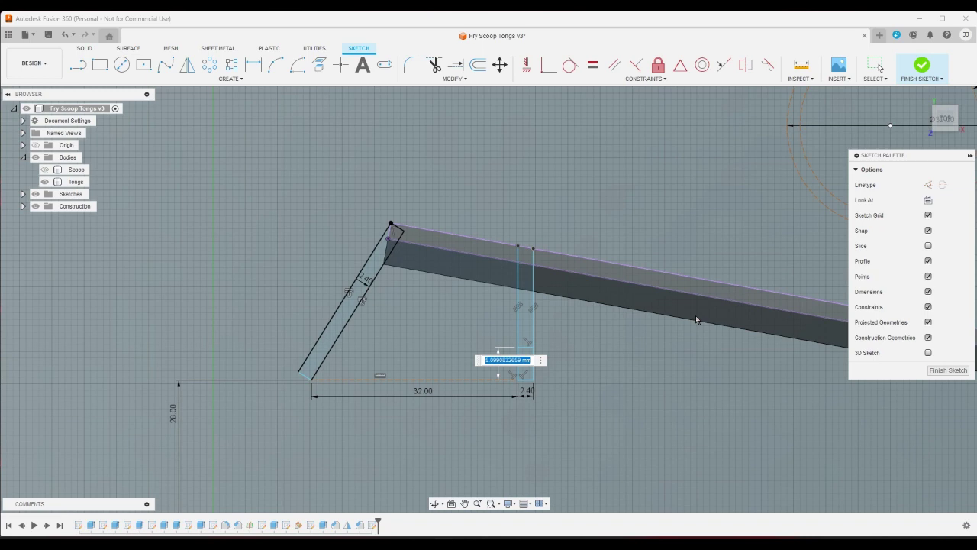
pyautogui.write('5')
pyautogui.press('Return')
pyautogui.rightClick(603, 138)
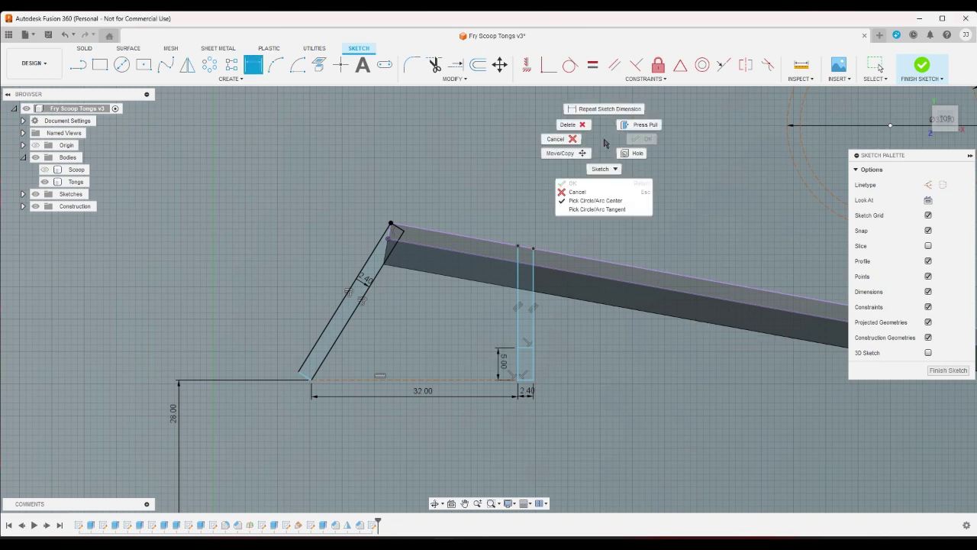
pyautogui.click(582, 141)
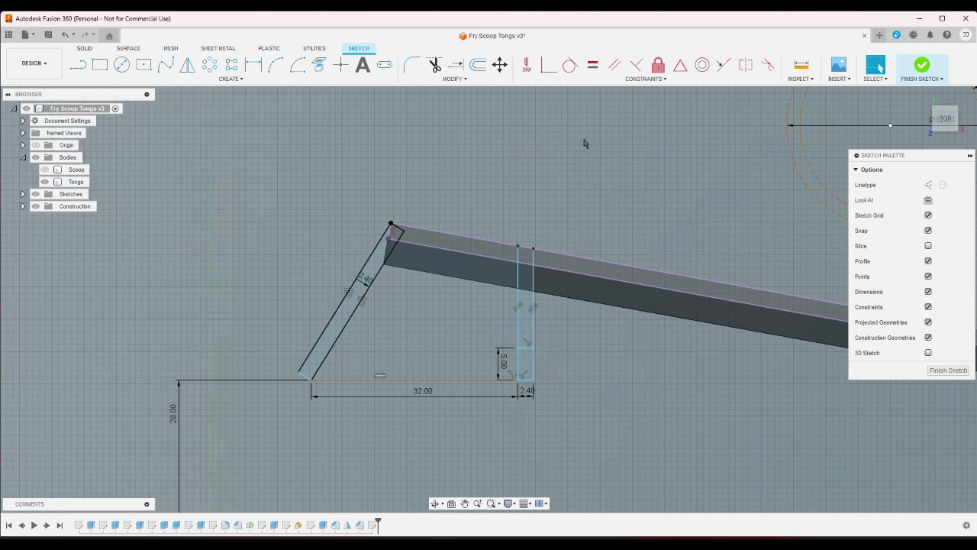
pyautogui.click(922, 67)
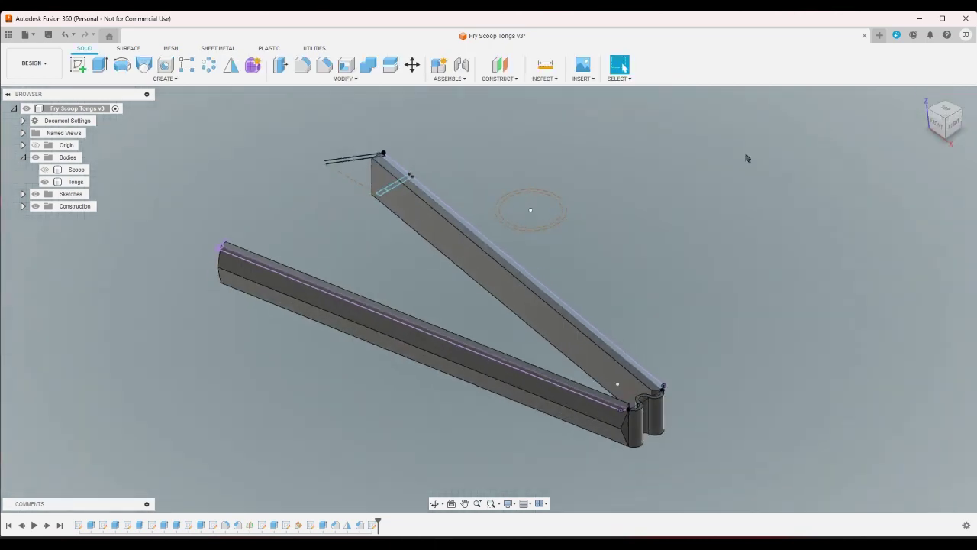
pyautogui.click(100, 67)
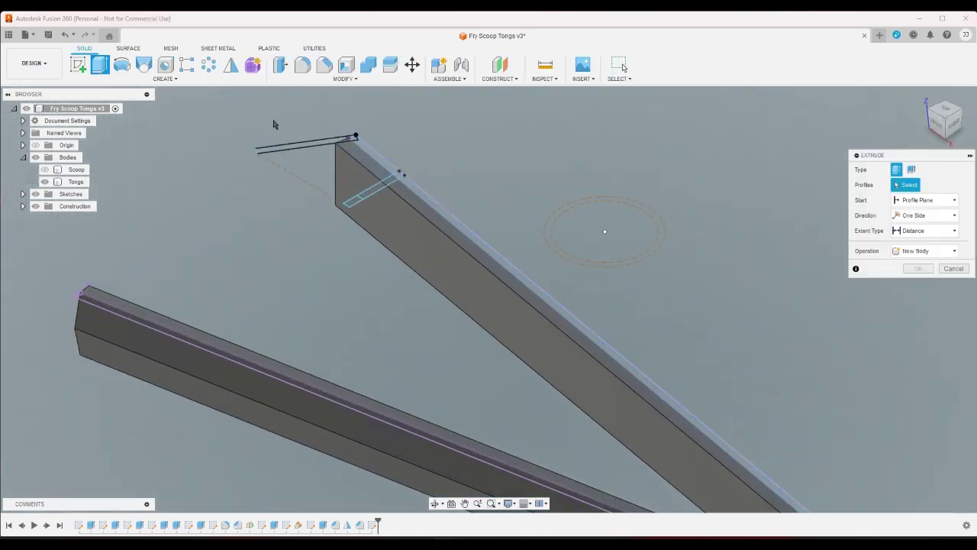
pyautogui.click(311, 151)
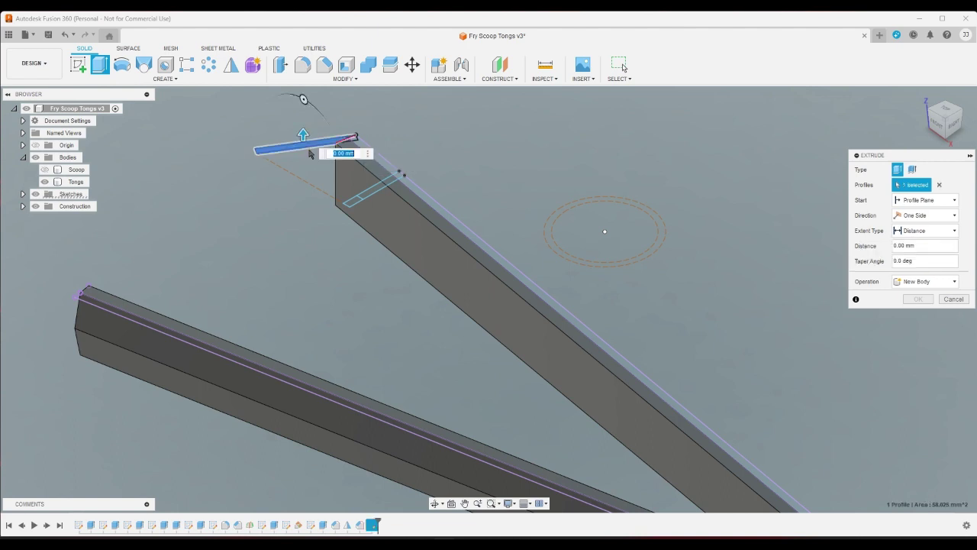
pyautogui.click(373, 193)
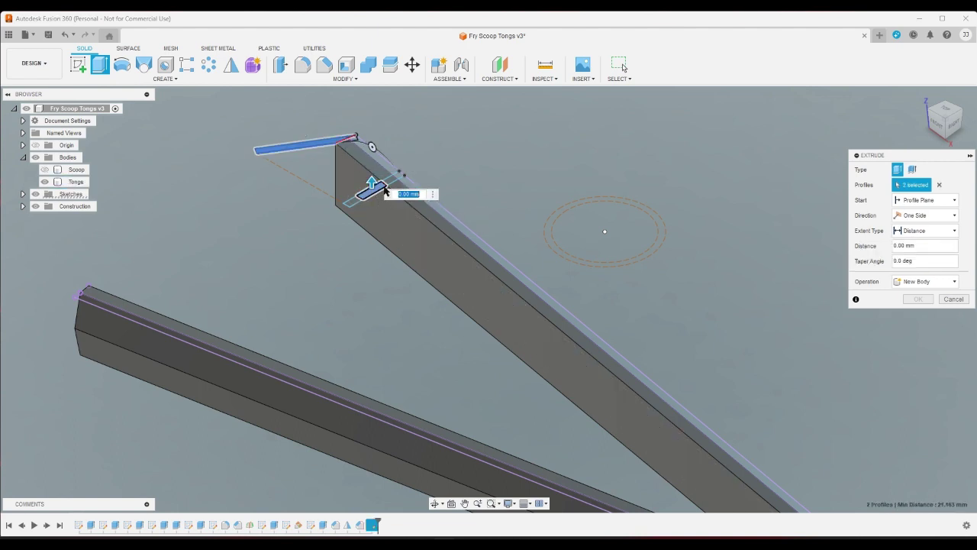
pyautogui.click(929, 114)
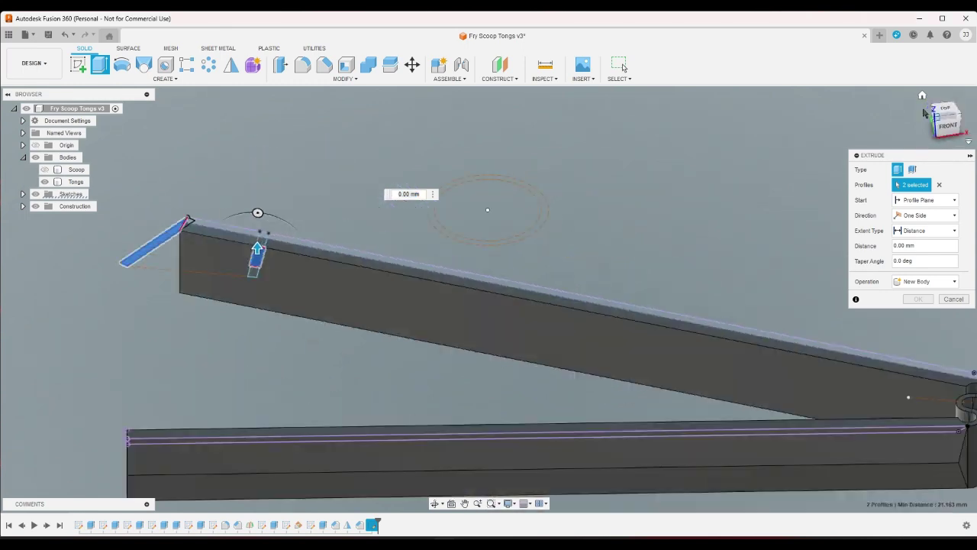
pyautogui.scroll(4, 240, 368)
pyautogui.scroll(2, 129, 440)
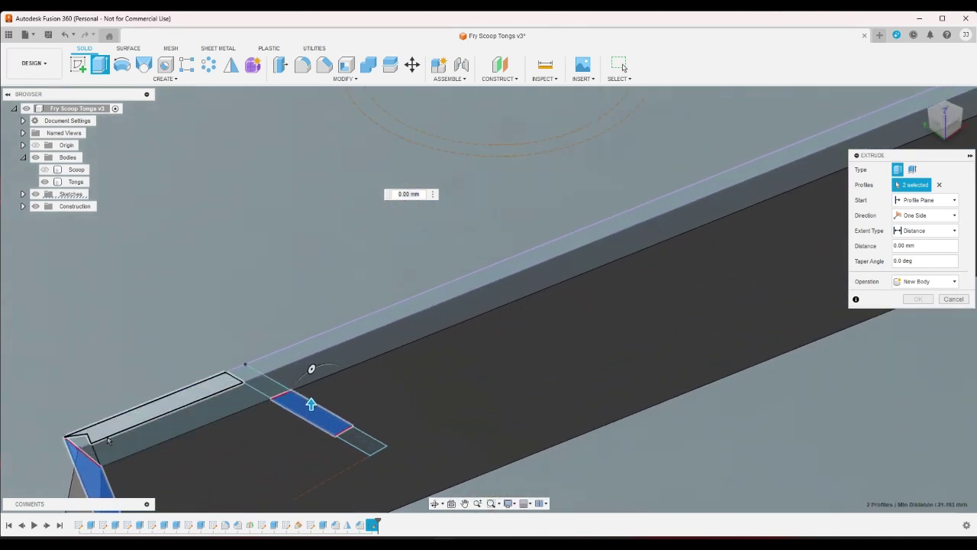
pyautogui.click(947, 299)
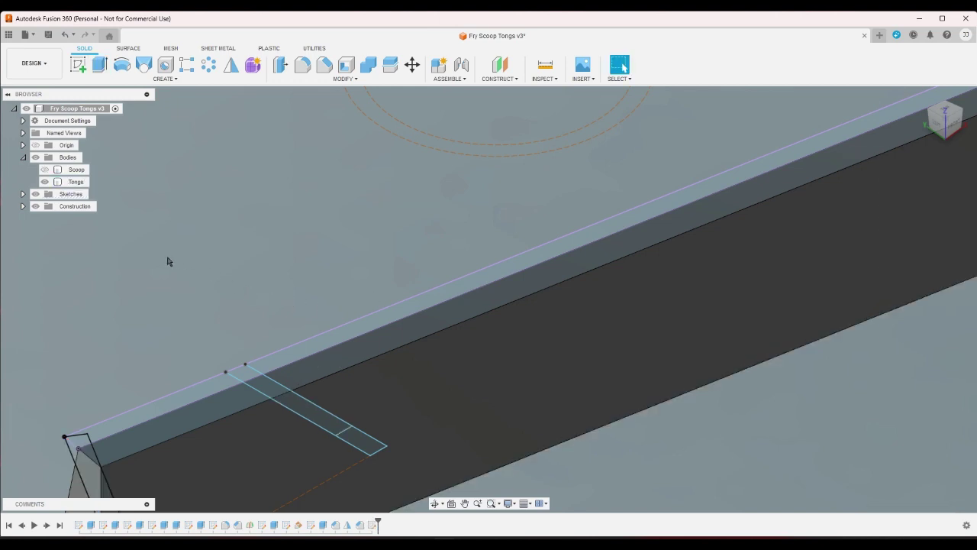
# Reopen the gripping-end sketch, draw a short line from the arm's end corner outward across the angled strip, and finish the sketch.
pyautogui.doubleClick(372, 525)
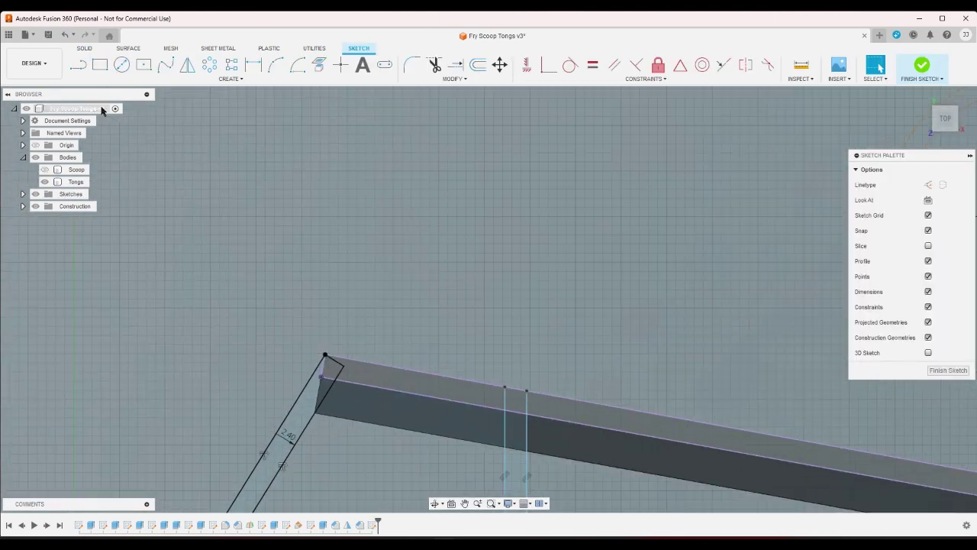
pyautogui.press('l')
pyautogui.scroll(3, 329, 391)
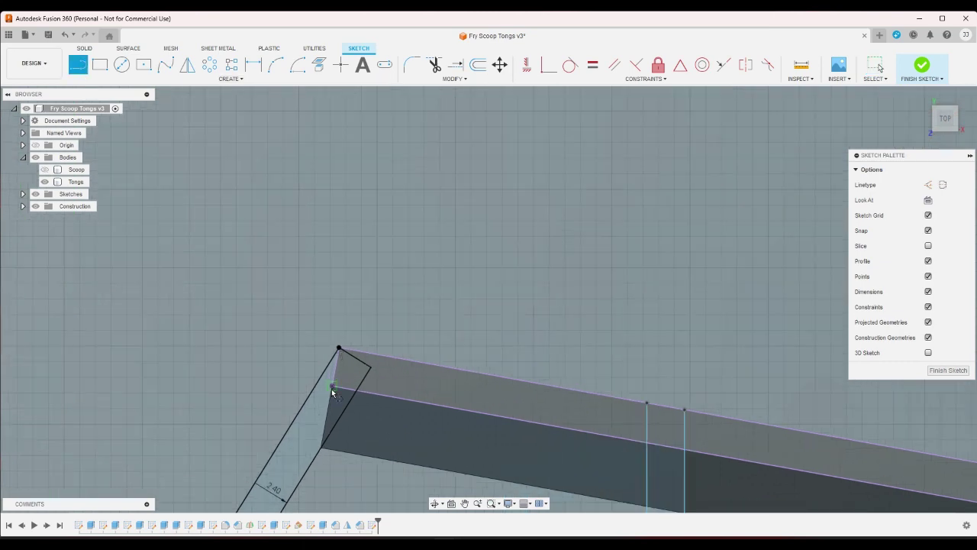
pyautogui.click(331, 388)
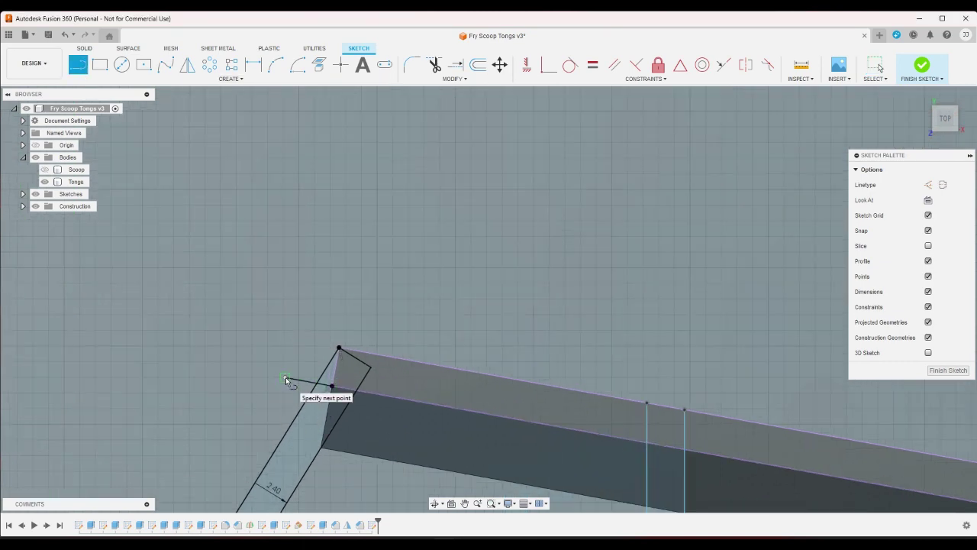
pyautogui.click(285, 377)
pyautogui.click(922, 65)
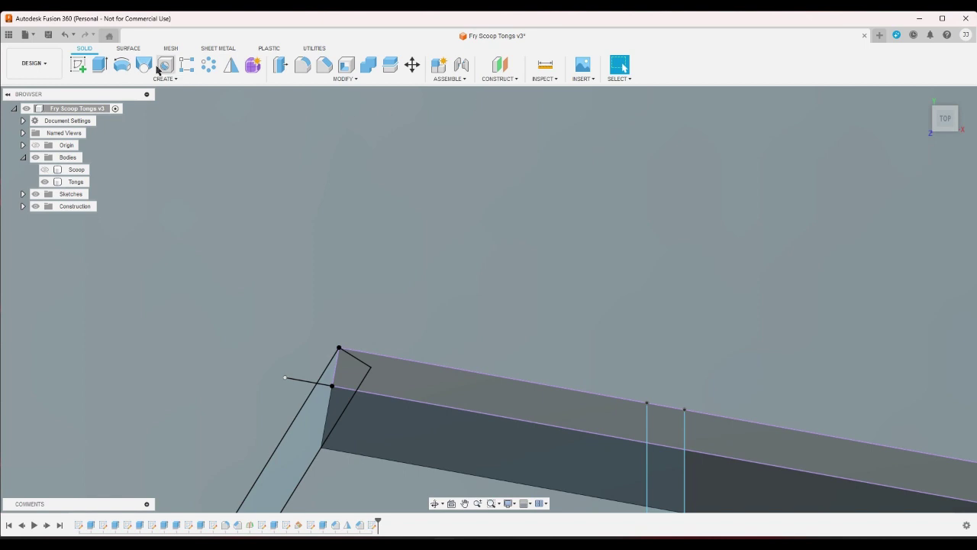
# Extrude the trimmed angled strip and the middle part of the narrow strip to the arm's underside face, joining them to the tongs.
pyautogui.click(103, 68)
pyautogui.click(302, 426)
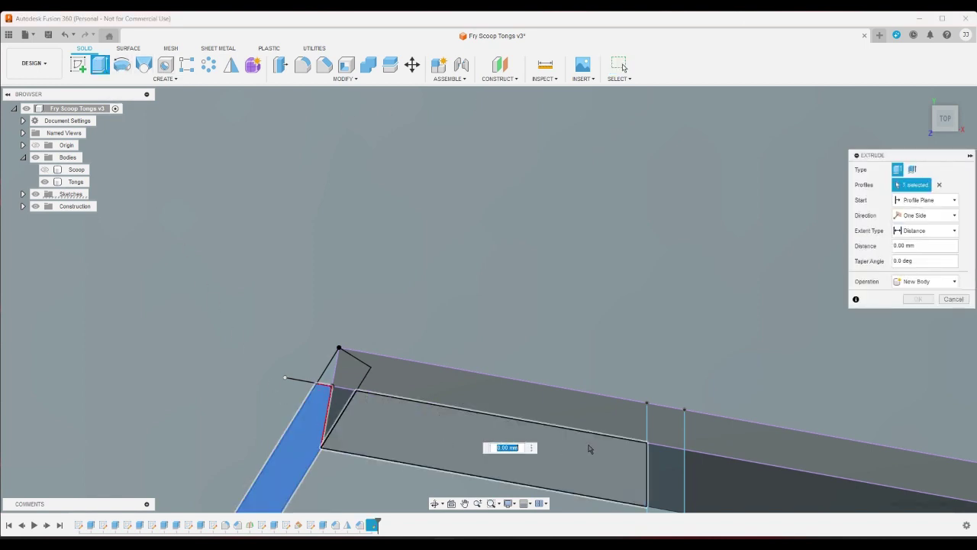
pyautogui.click(671, 472)
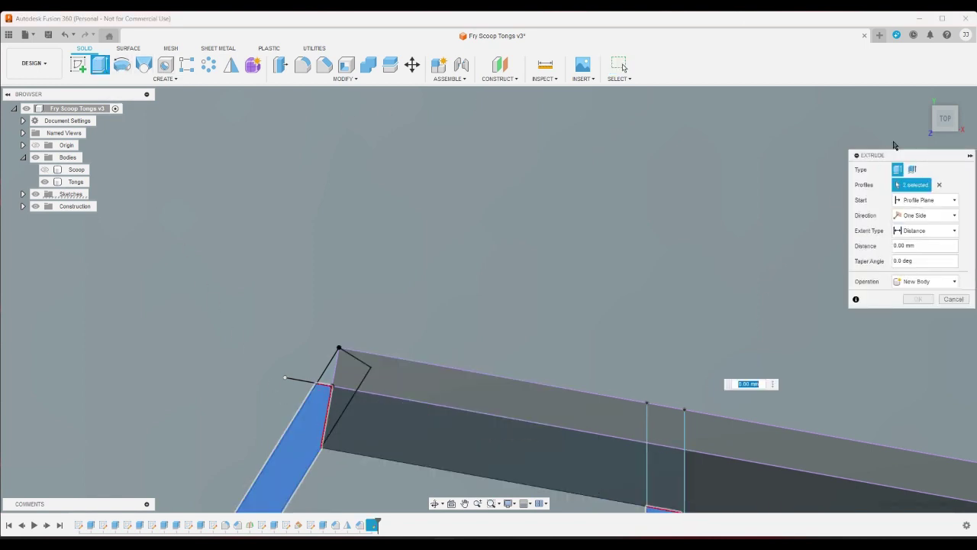
pyautogui.click(923, 96)
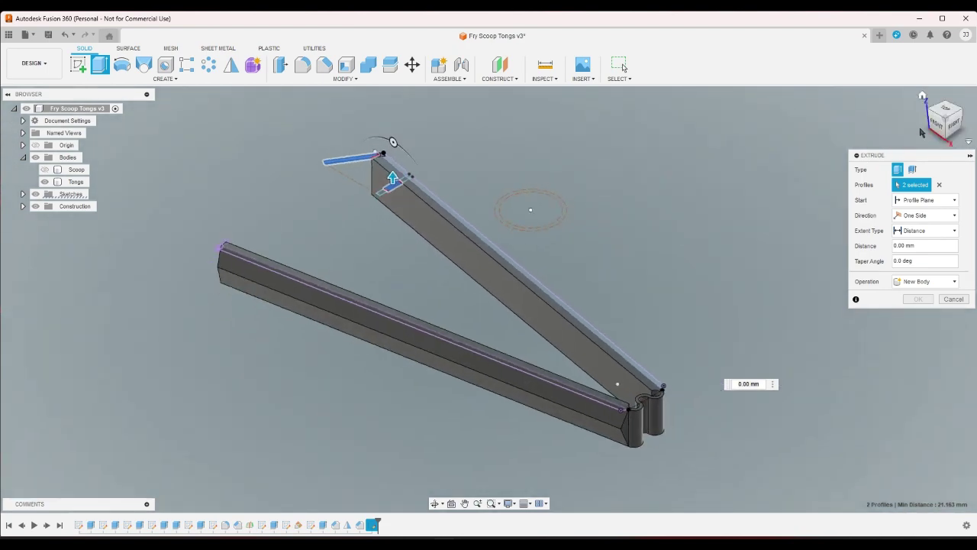
pyautogui.click(921, 132)
pyautogui.click(925, 230)
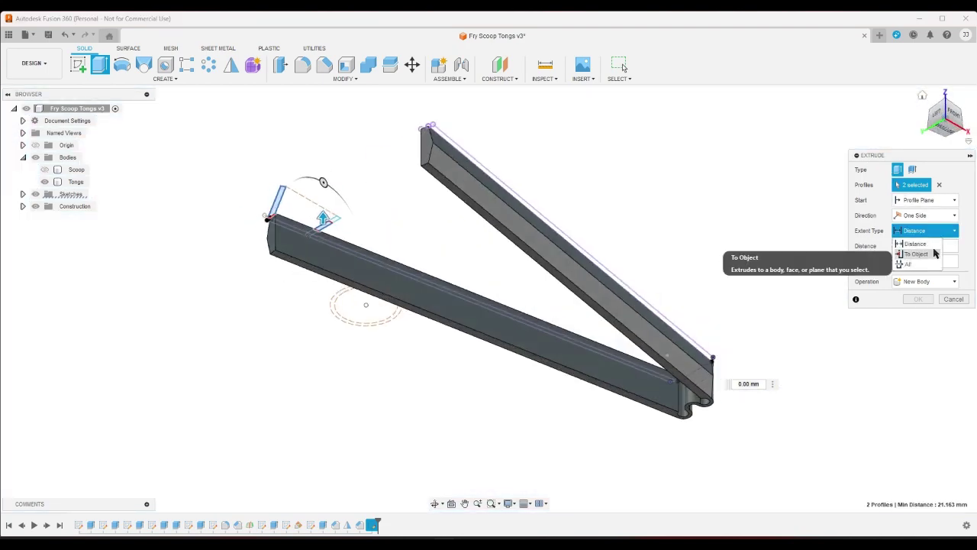
pyautogui.click(935, 253)
pyautogui.scroll(3, 283, 254)
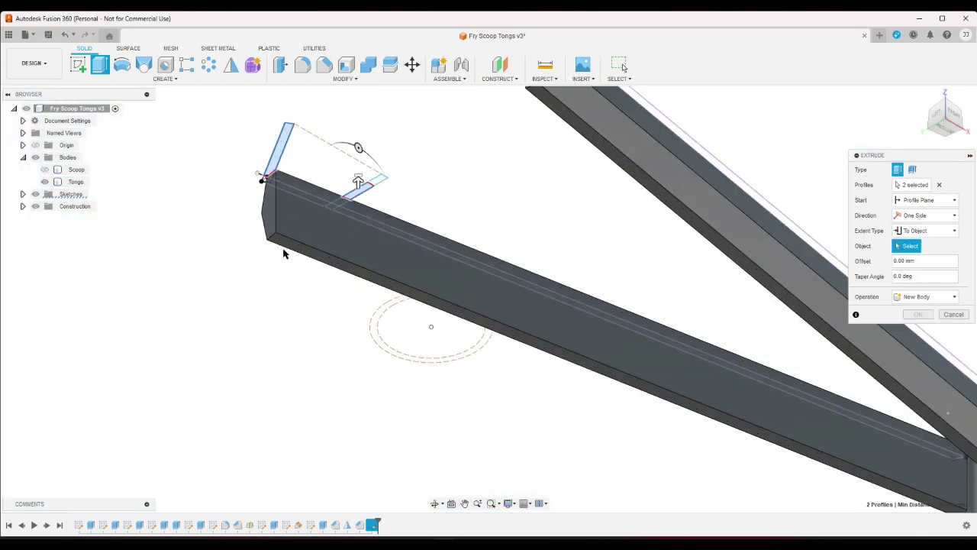
pyautogui.scroll(2, 284, 254)
pyautogui.click(410, 304)
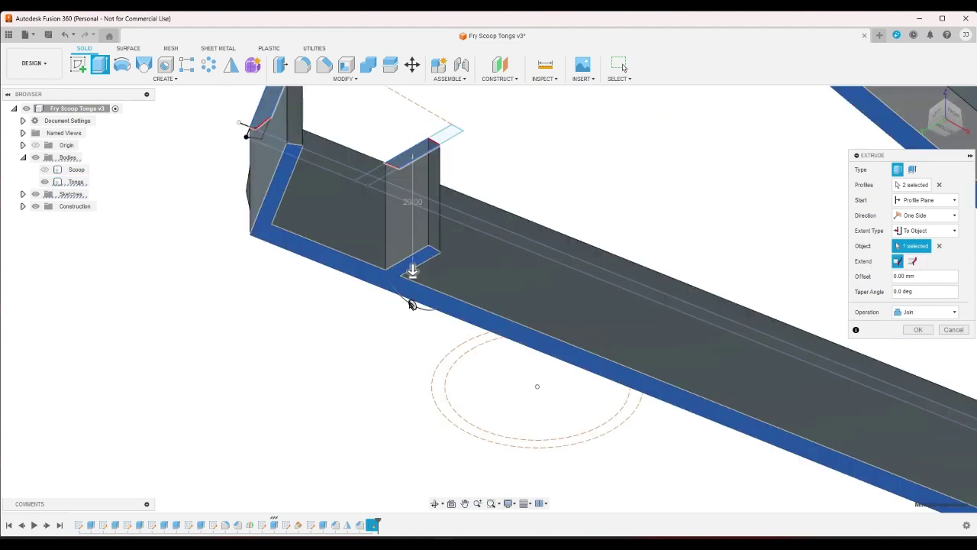
pyautogui.press('Return')
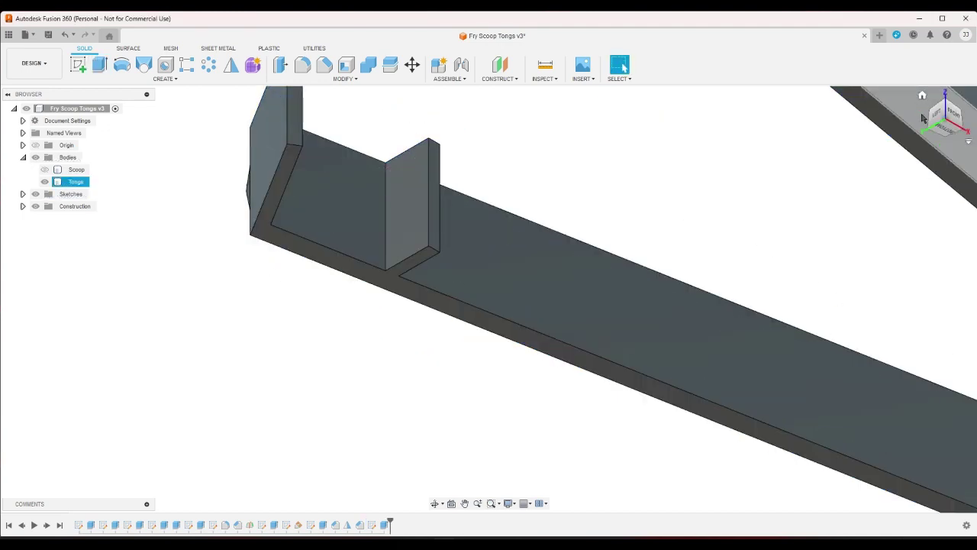
# Show Plane1 and mirror the gripping-end extrusion feature across it onto the opposite arm.
pyautogui.click(922, 95)
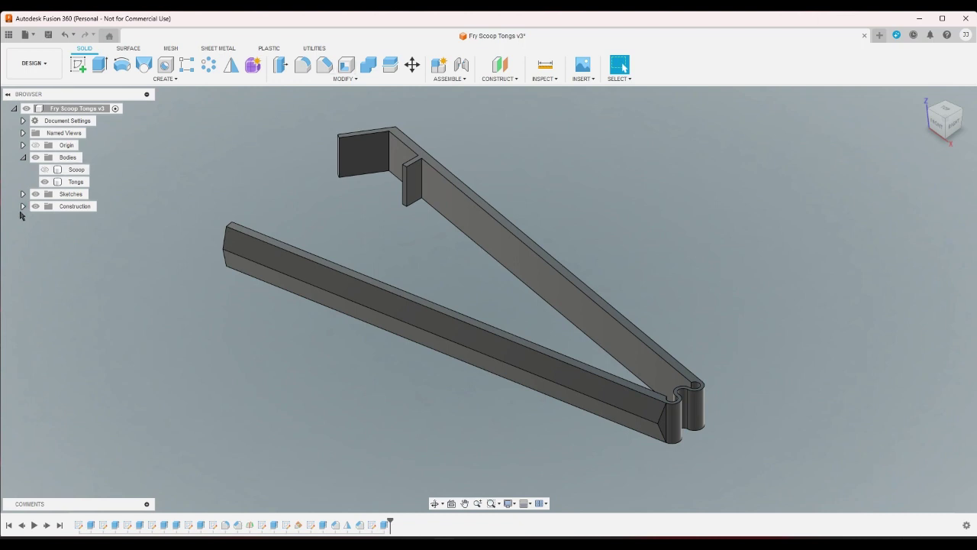
pyautogui.click(23, 206)
pyautogui.click(45, 218)
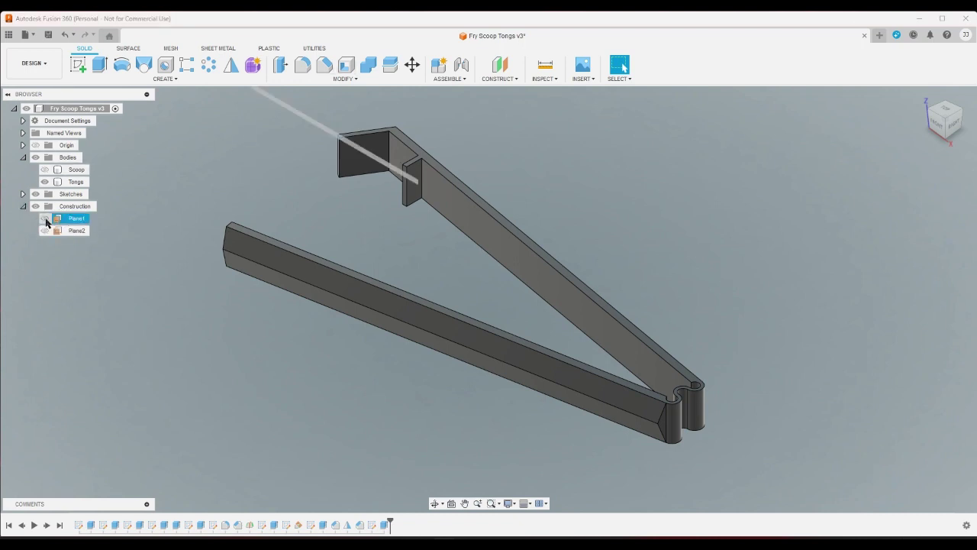
pyautogui.click(231, 65)
pyautogui.click(913, 171)
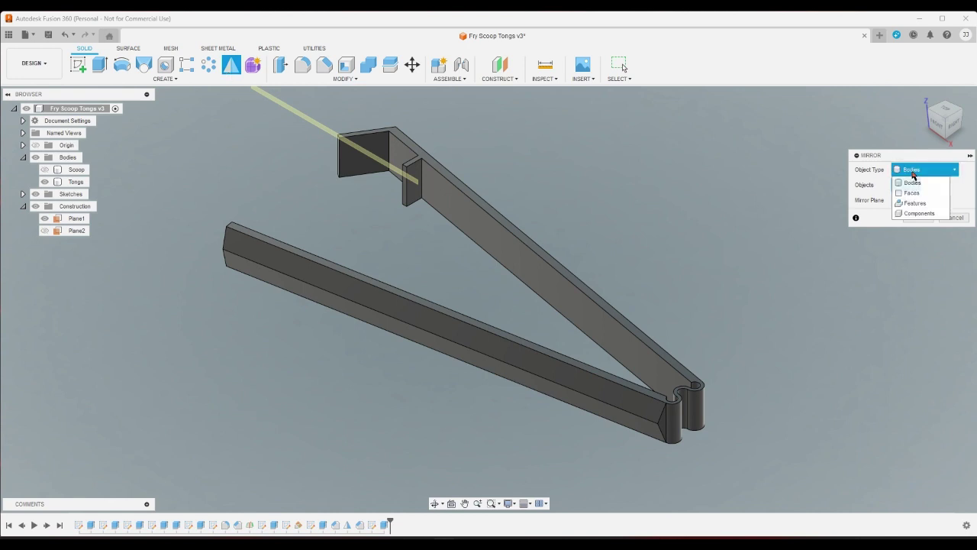
pyautogui.click(915, 203)
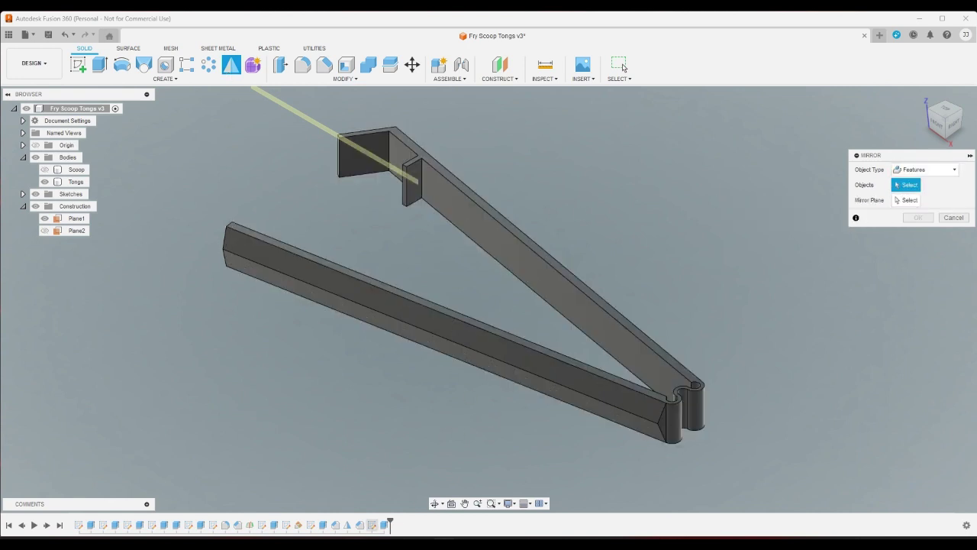
pyautogui.click(385, 525)
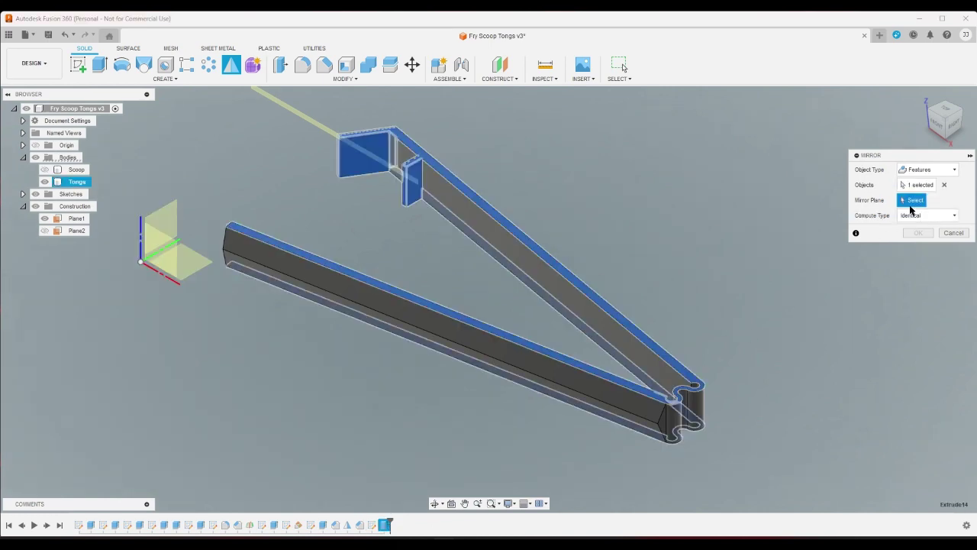
pyautogui.click(310, 127)
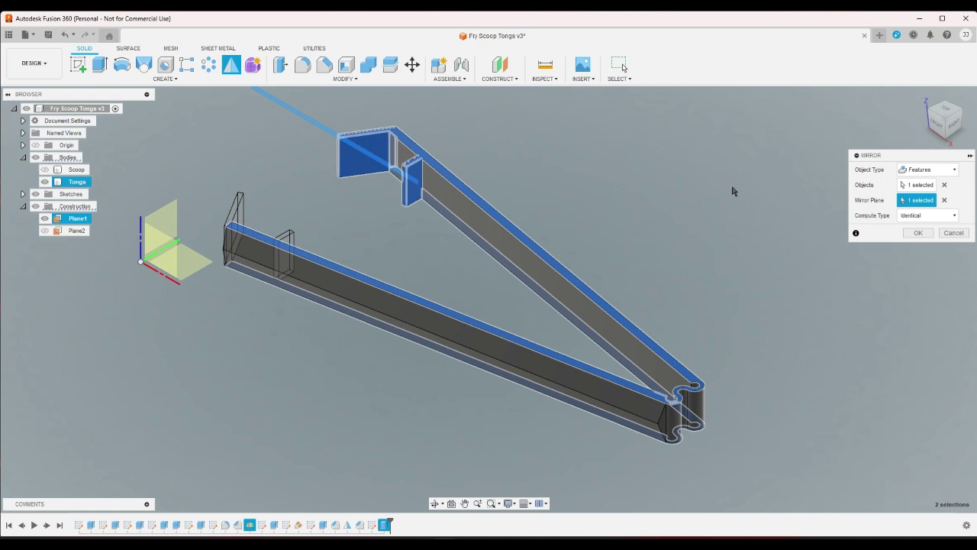
pyautogui.click(919, 232)
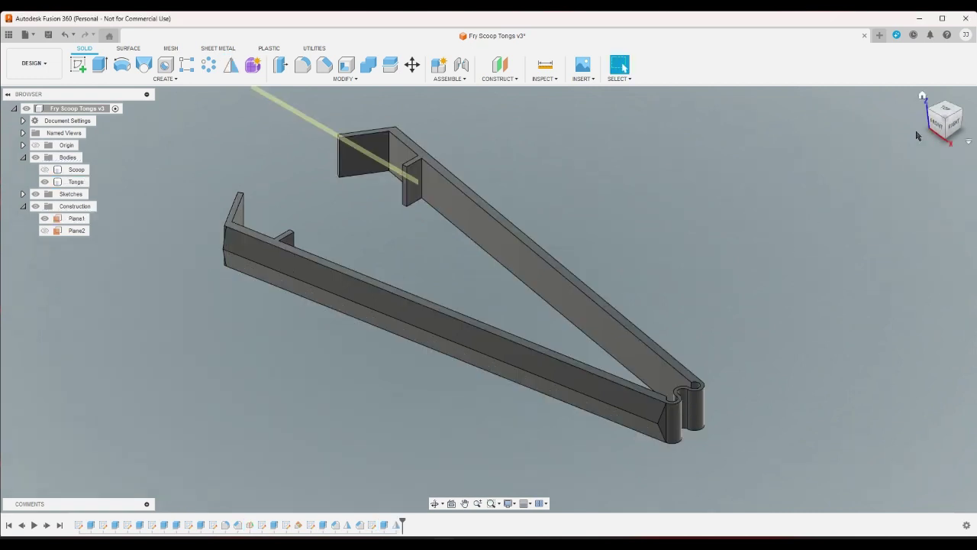
# Create a copy of the Tongs body in place without shifting or rotating it.
pyautogui.click(944, 110)
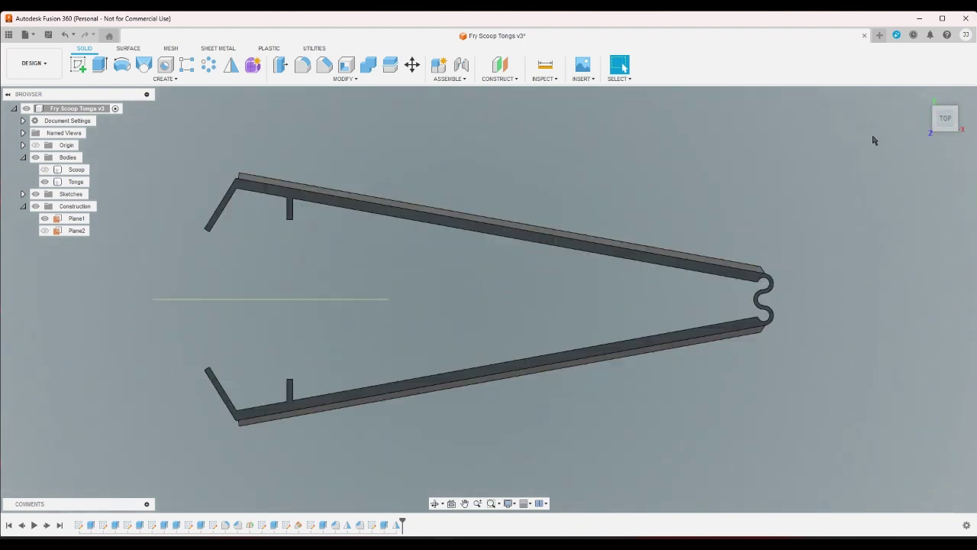
pyautogui.click(411, 65)
pyautogui.click(378, 206)
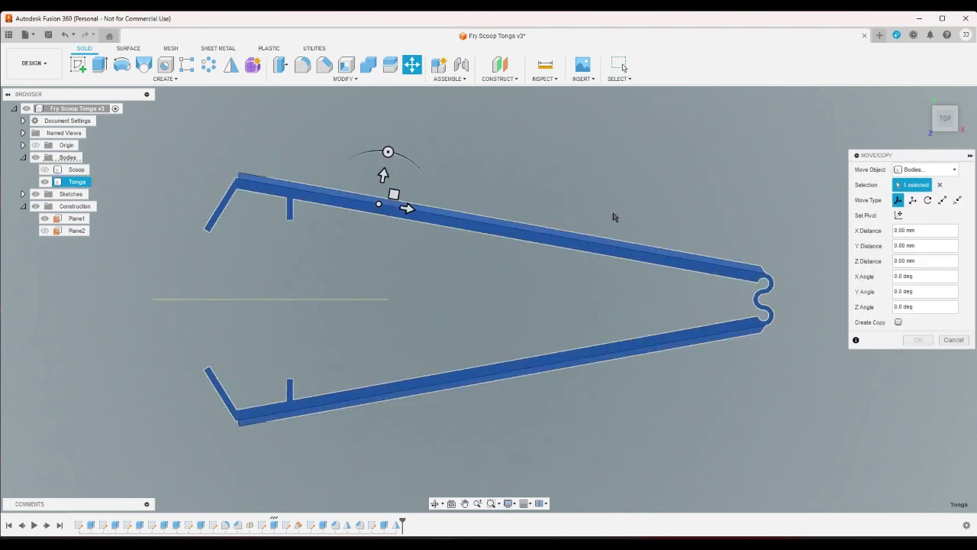
pyautogui.click(898, 322)
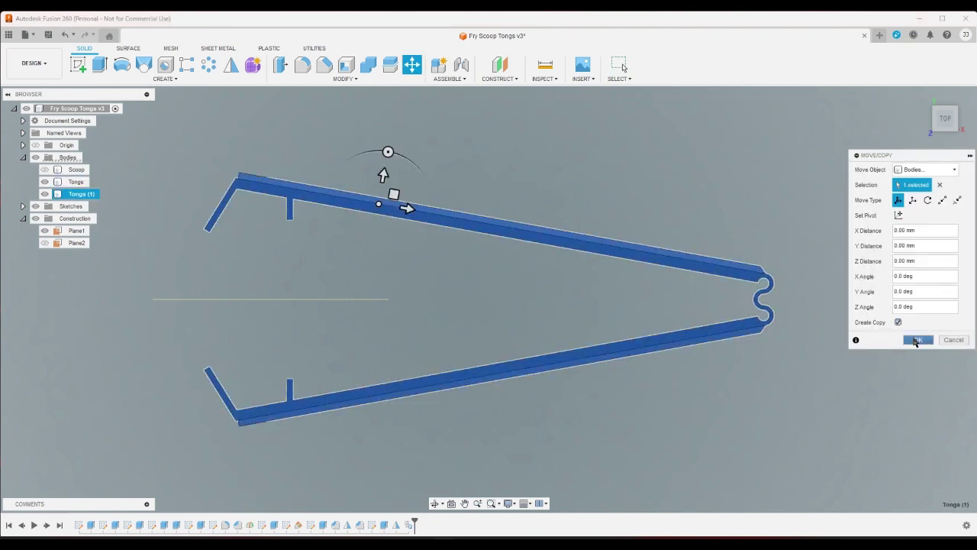
pyautogui.click(917, 340)
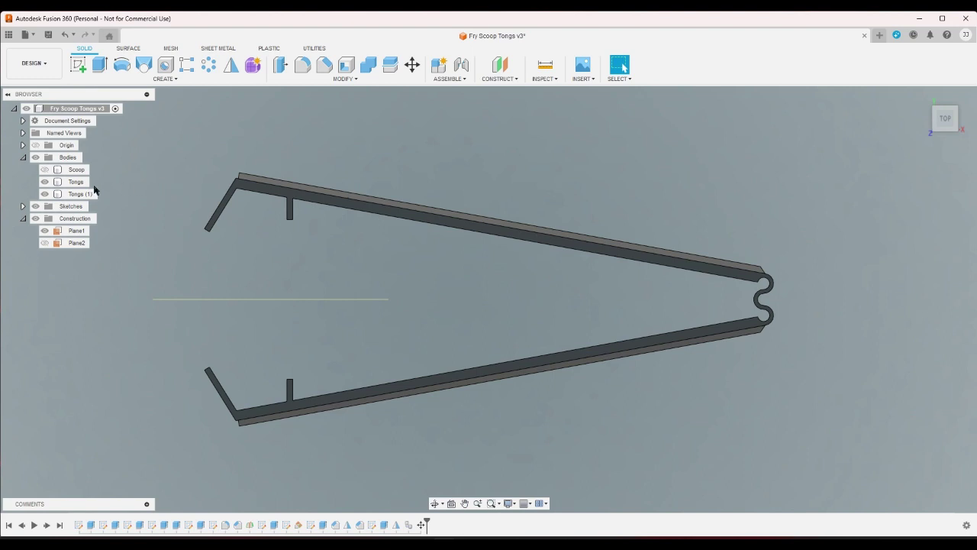
pyautogui.click(412, 65)
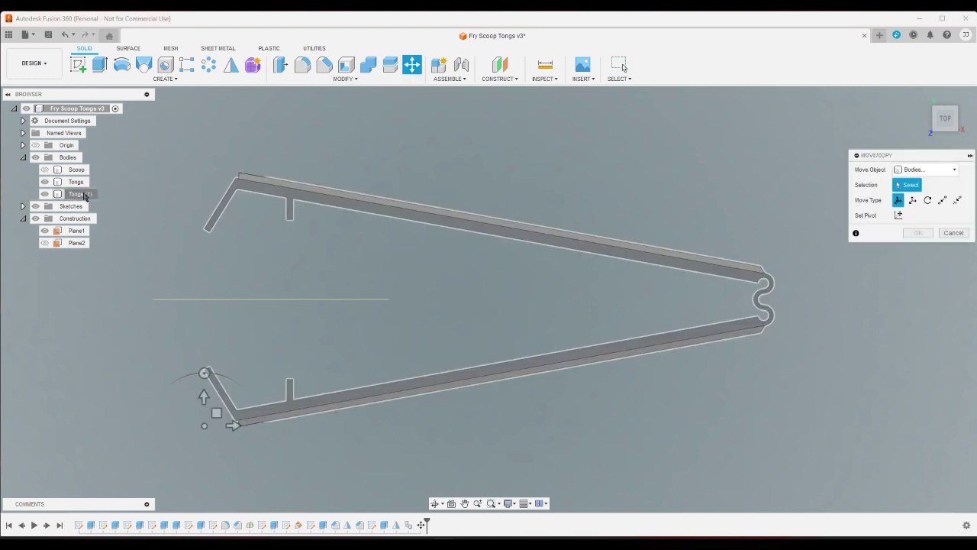
pyautogui.click(107, 197)
pyautogui.click(954, 340)
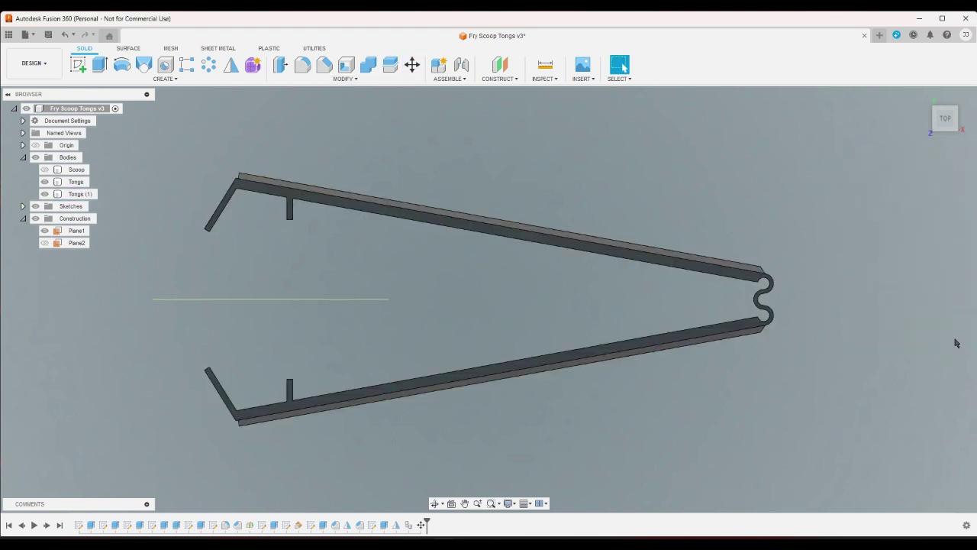
# Construct an axis through the cylindrical face of the hinge's middle bend.
pyautogui.click(501, 79)
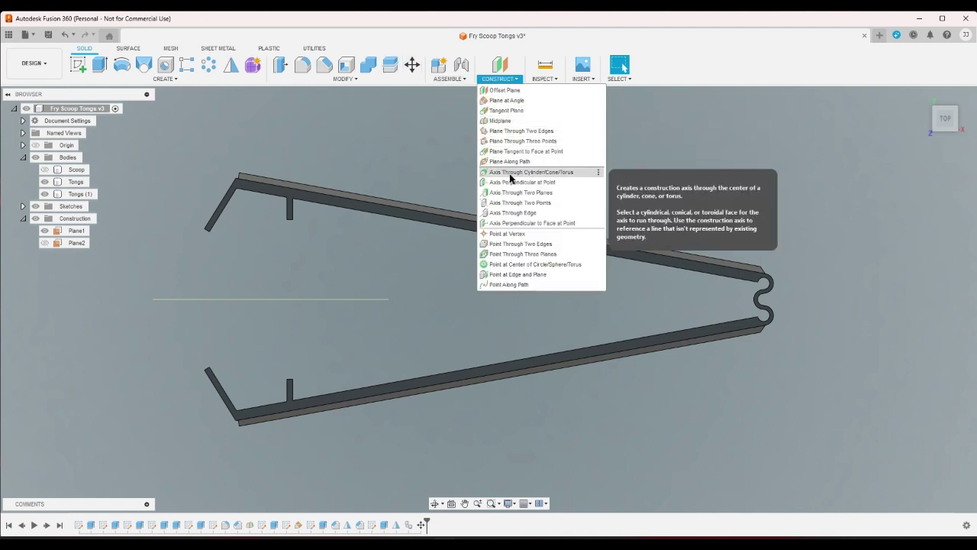
pyautogui.click(510, 174)
pyautogui.moveTo(946, 119); pyautogui.dragTo(824, 220)
pyautogui.scroll(5, 706, 172)
pyautogui.click(599, 180)
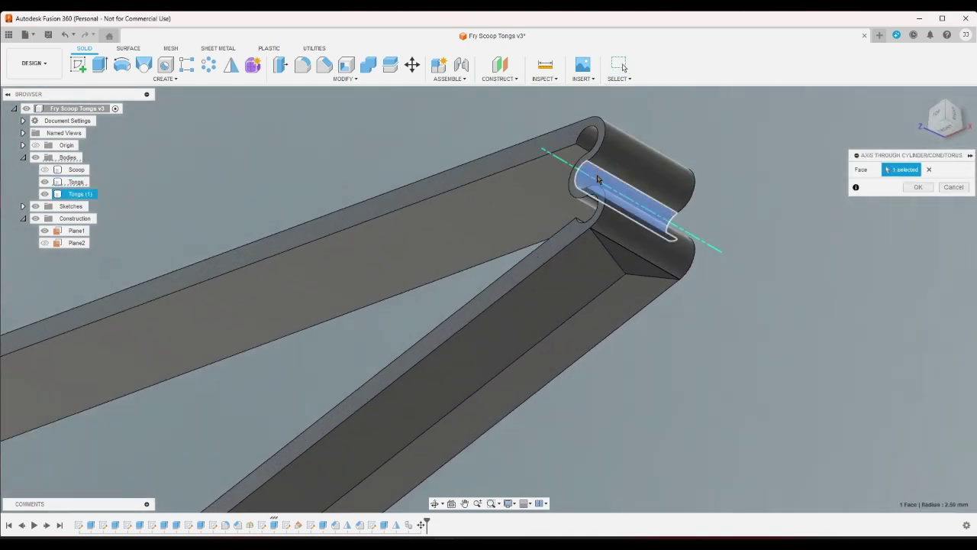
pyautogui.click(918, 187)
# Rotate the copied Tongs (1) body 15 degrees about the hinge axis, without creating another copy.
pyautogui.click(941, 118)
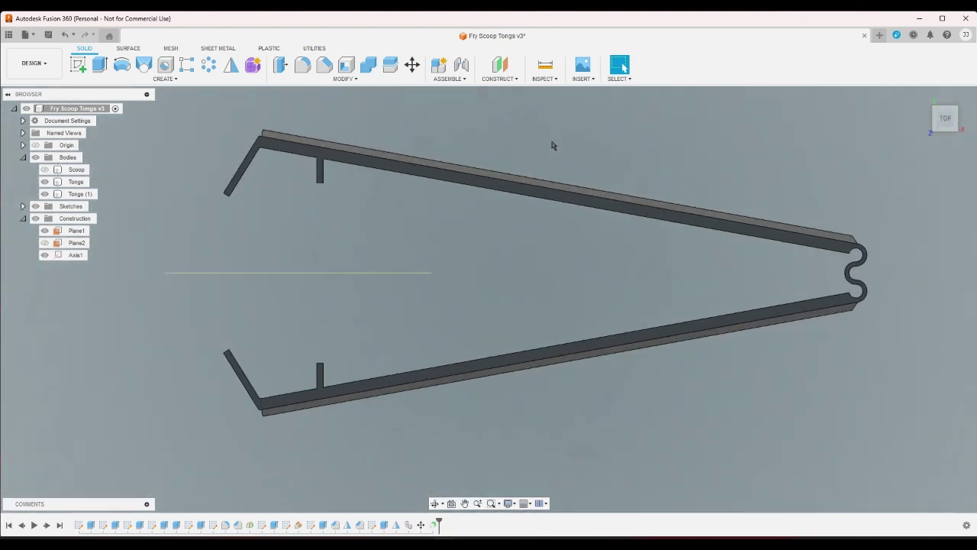
pyautogui.click(412, 66)
pyautogui.click(362, 166)
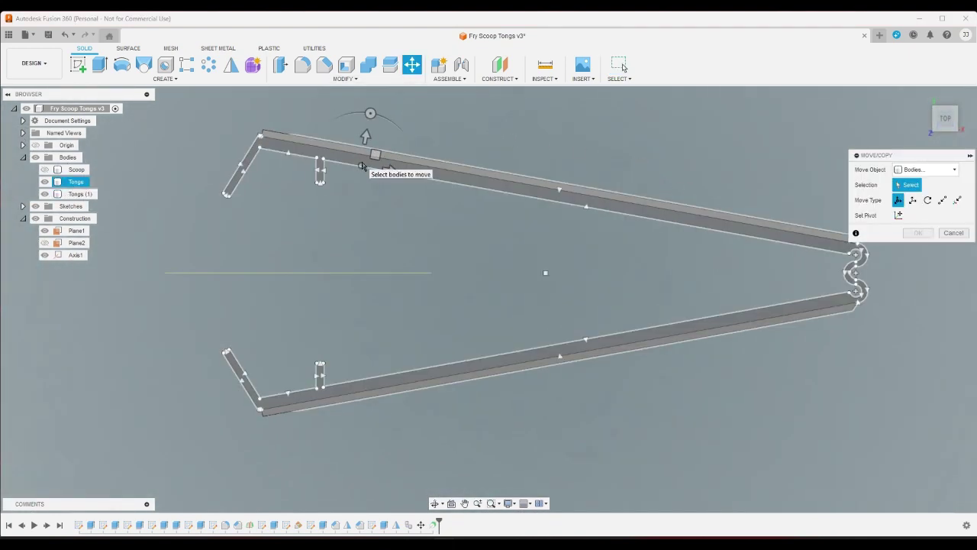
pyautogui.click(77, 194)
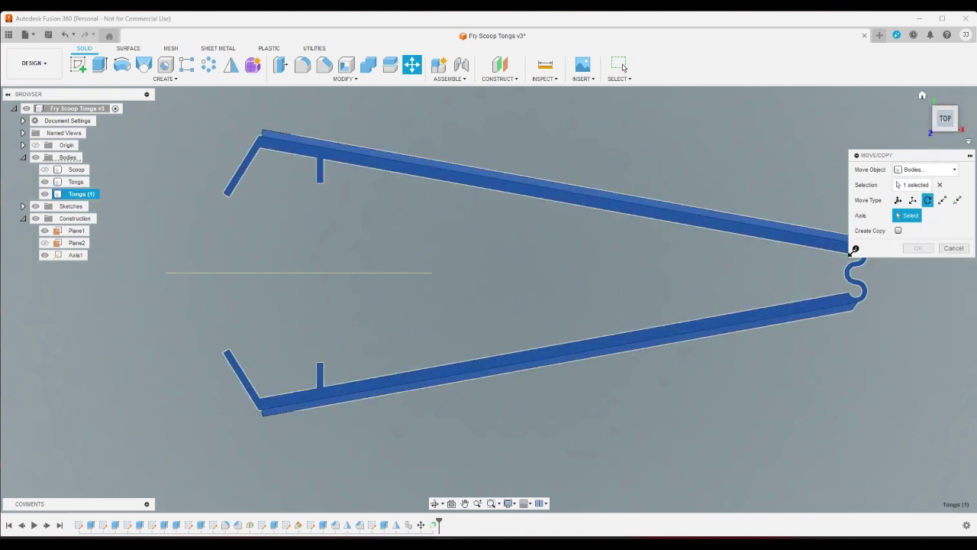
pyautogui.click(925, 97)
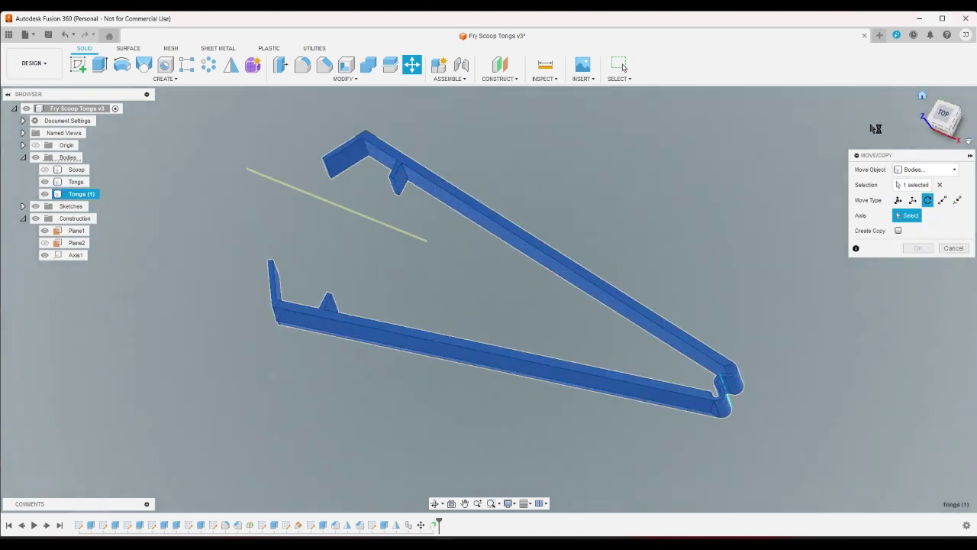
pyautogui.scroll(5, 648, 382)
pyautogui.click(629, 373)
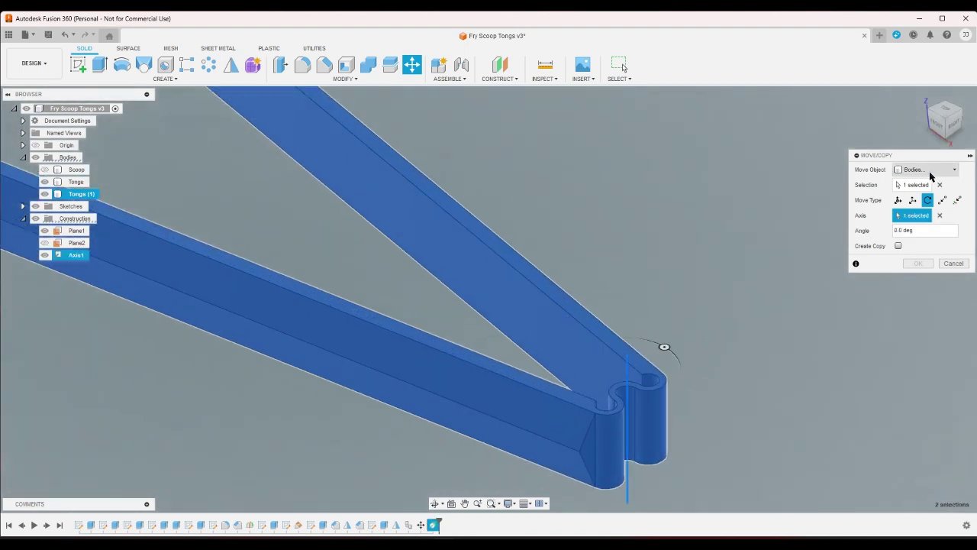
pyautogui.click(945, 113)
pyautogui.scroll(-4, 804, 149)
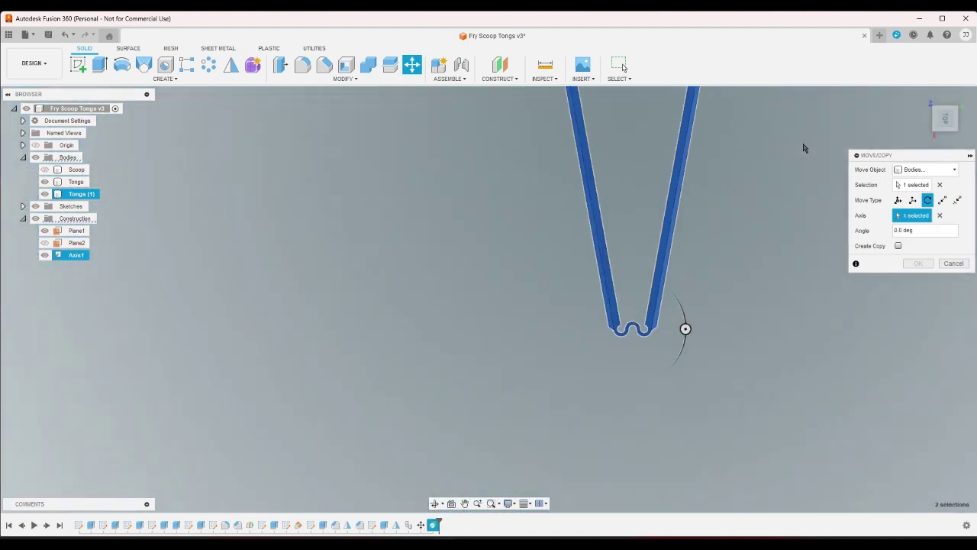
pyautogui.click(960, 95)
pyautogui.scroll(-2, 744, 192)
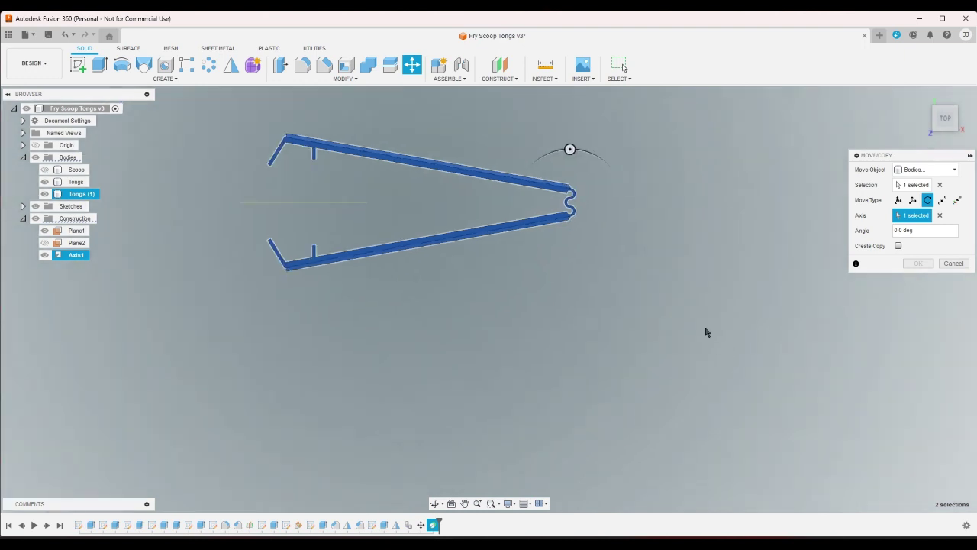
pyautogui.scroll(2, 508, 142)
pyautogui.moveTo(588, 166); pyautogui.dragTo(576, 168)
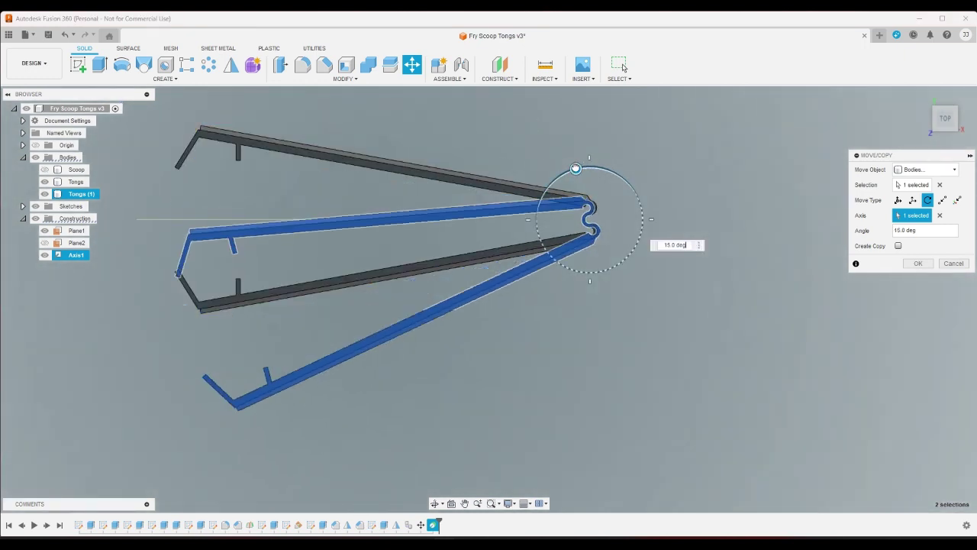
pyautogui.click(920, 263)
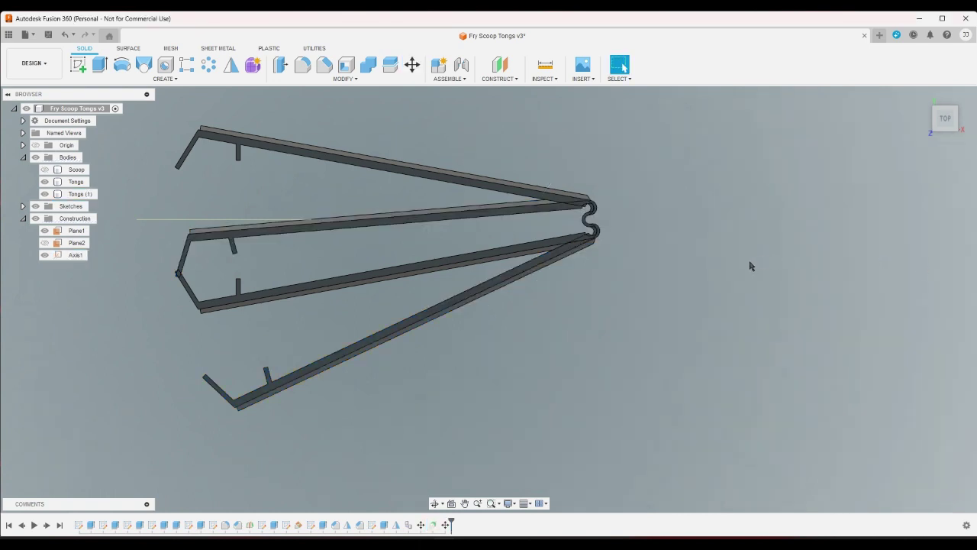
# In a new sketch on the tongs' top face, measure the gap between the inner tabs with a temporary line, then cancel it and finish the sketch.
pyautogui.scroll(3, 317, 282)
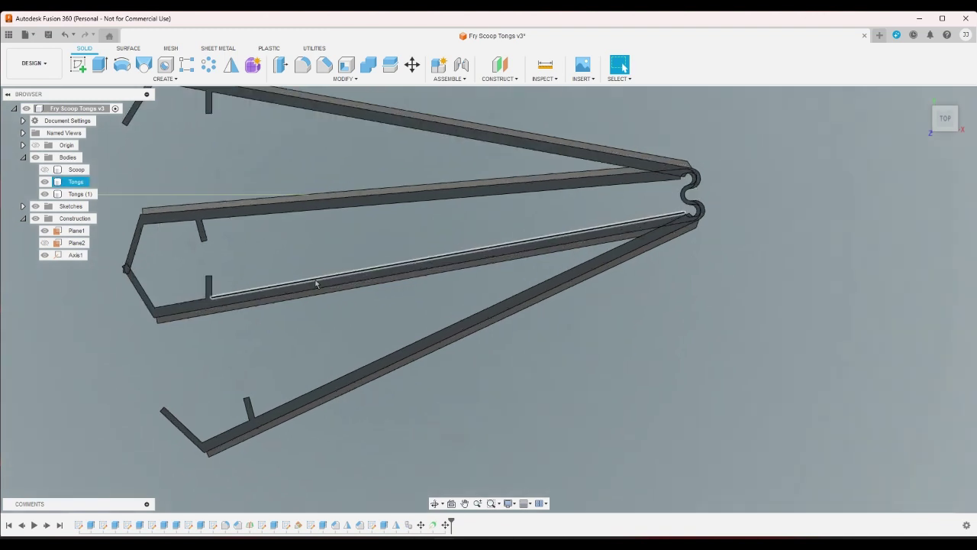
pyautogui.click(78, 64)
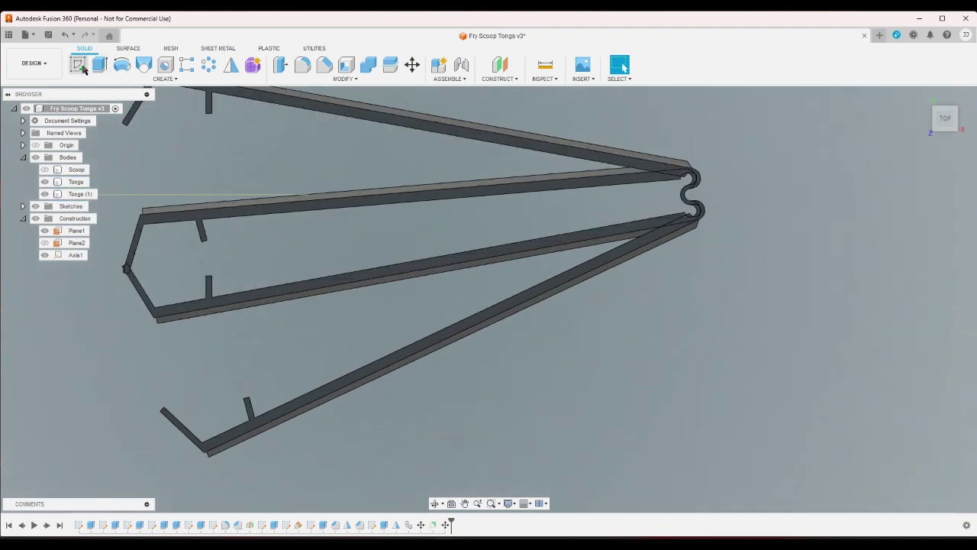
pyautogui.click(191, 216)
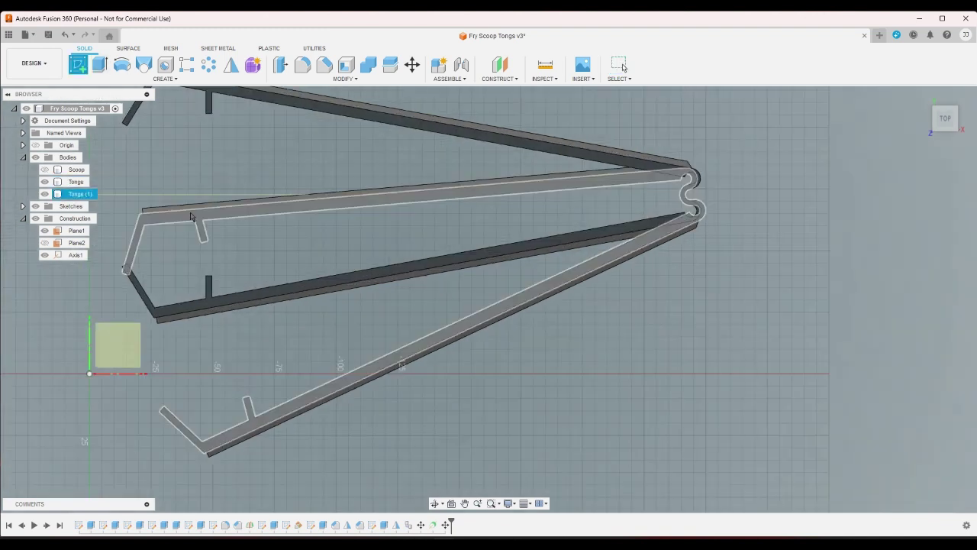
pyautogui.click(222, 302)
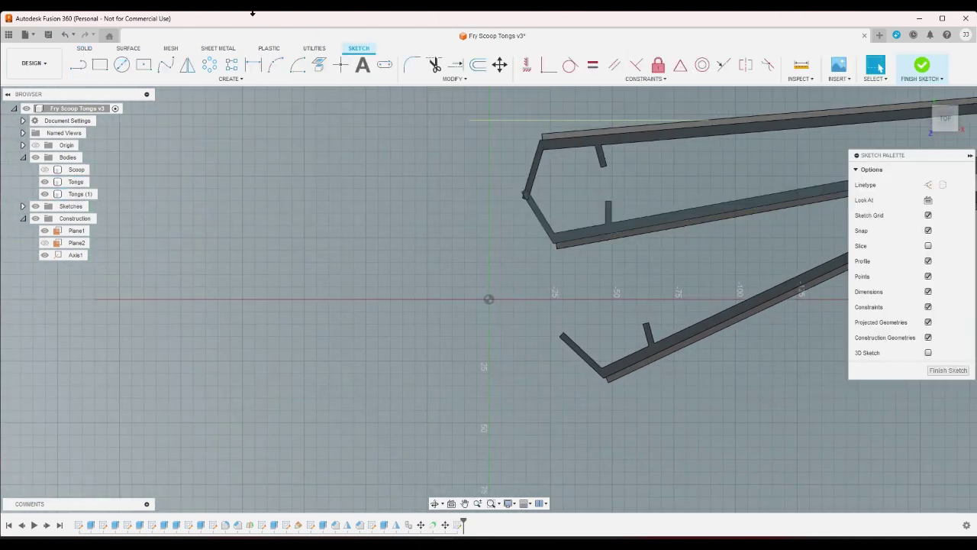
pyautogui.click(79, 65)
pyautogui.scroll(5, 560, 160)
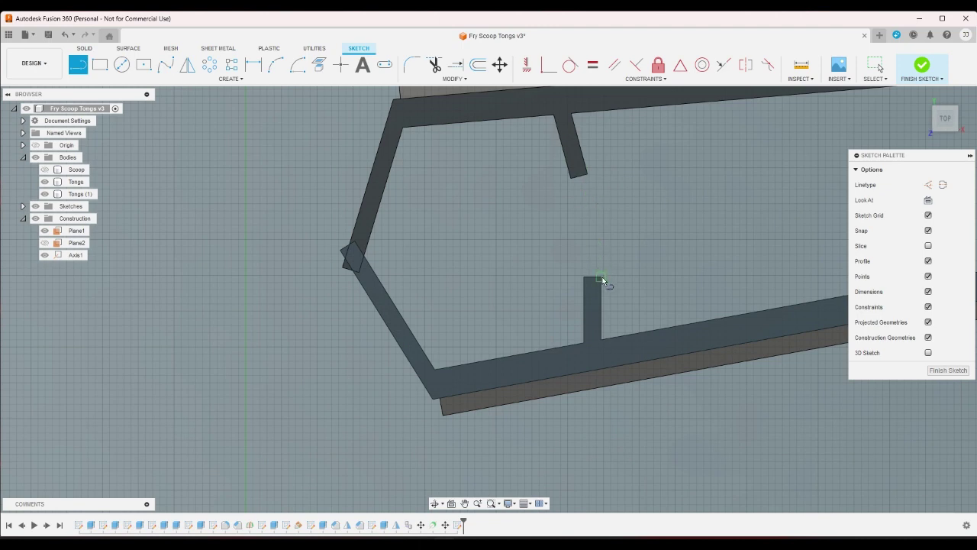
pyautogui.click(602, 278)
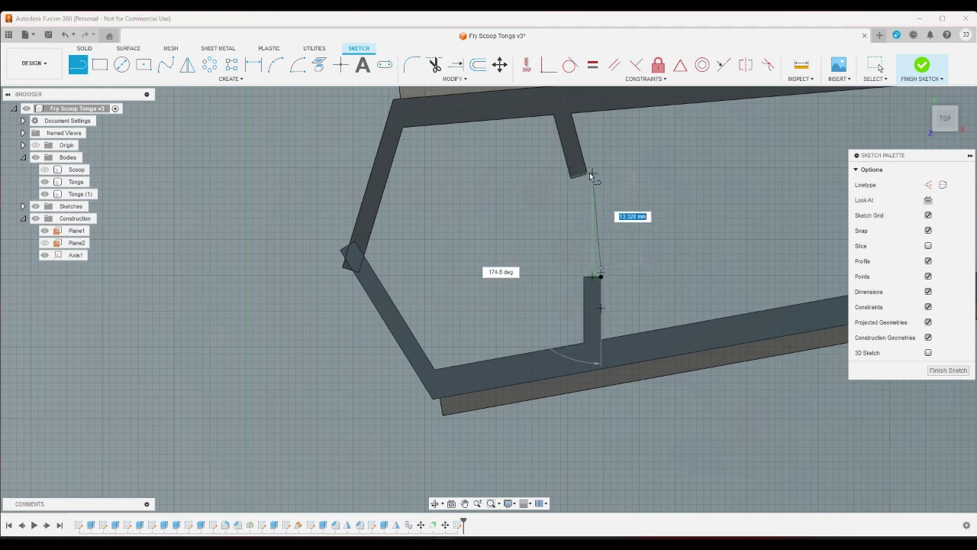
pyautogui.rightClick(589, 172)
pyautogui.click(541, 188)
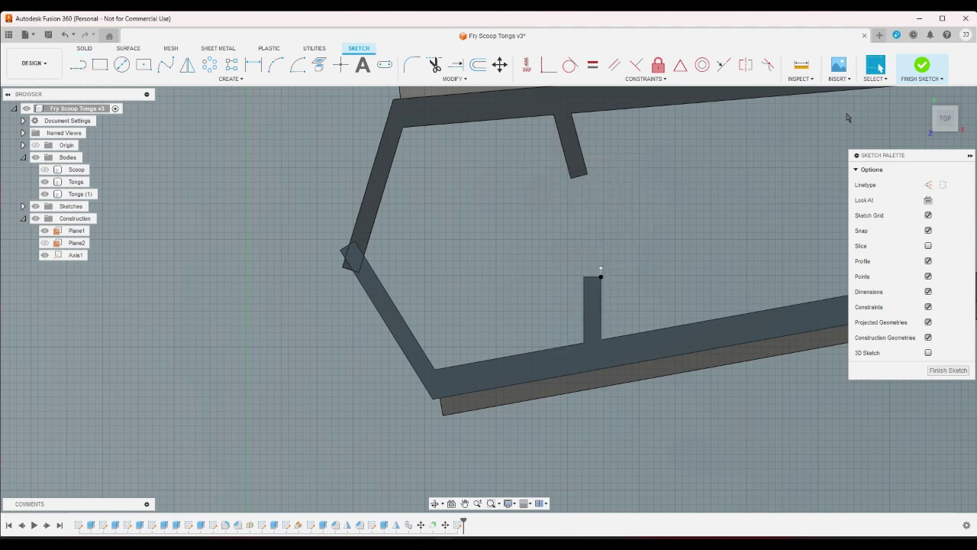
pyautogui.click(922, 64)
# Show the Scoop body with the original Tongs hidden to compare the fit, then restore the previous body visibility.
pyautogui.click(921, 98)
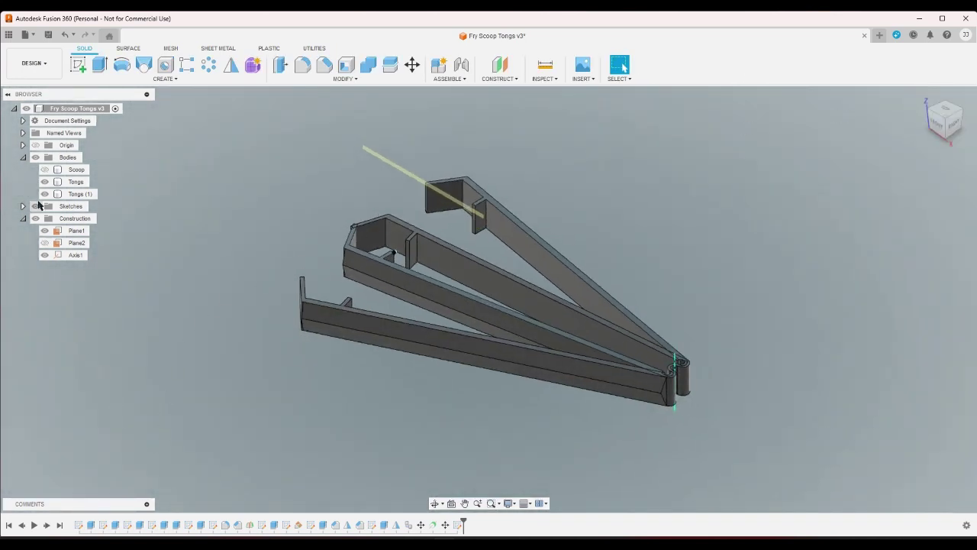
pyautogui.click(44, 170)
pyautogui.click(44, 171)
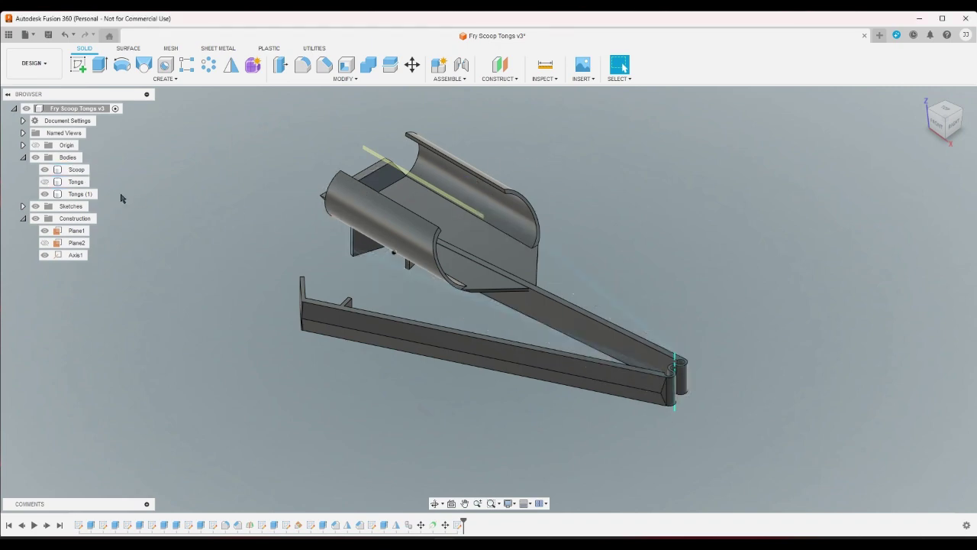
pyautogui.click(45, 170)
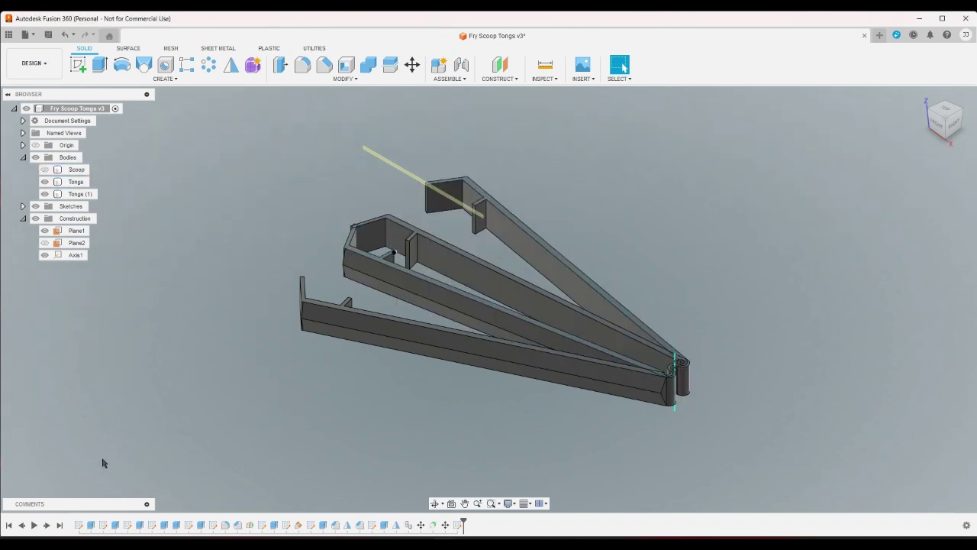
# Open the first sketch to examine the scoop profile's dimensions, then return to the model.
pyautogui.doubleClick(78, 525)
pyautogui.scroll(5, 511, 253)
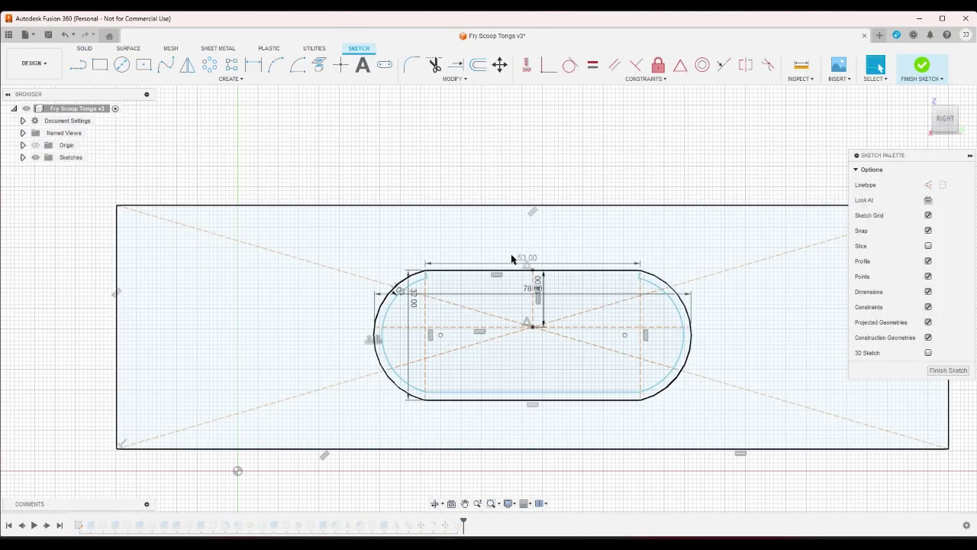
pyautogui.scroll(-2, 527, 309)
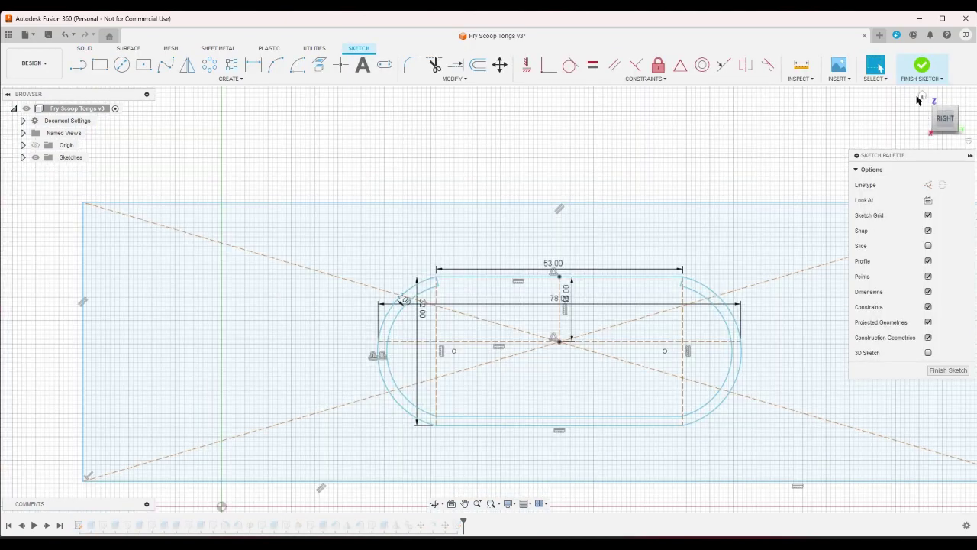
pyautogui.click(921, 99)
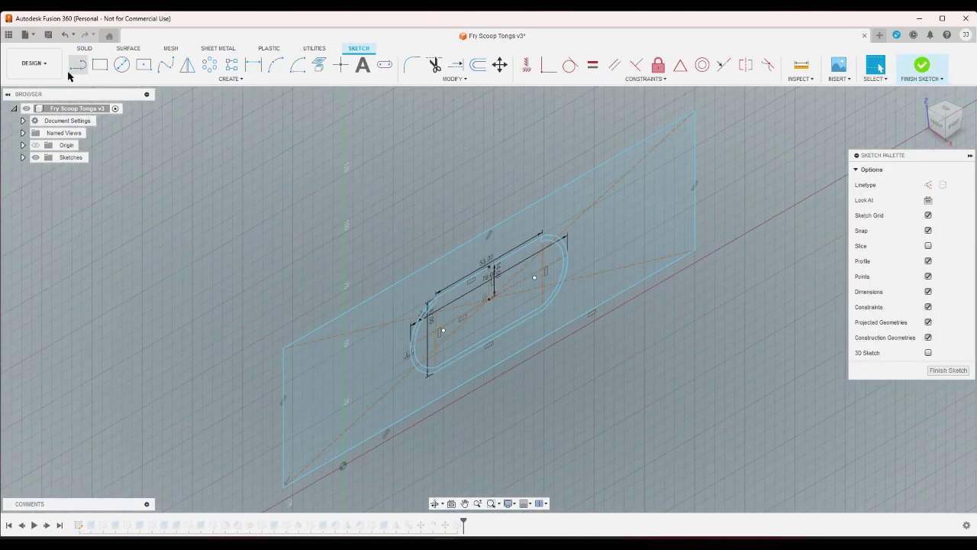
pyautogui.click(65, 35)
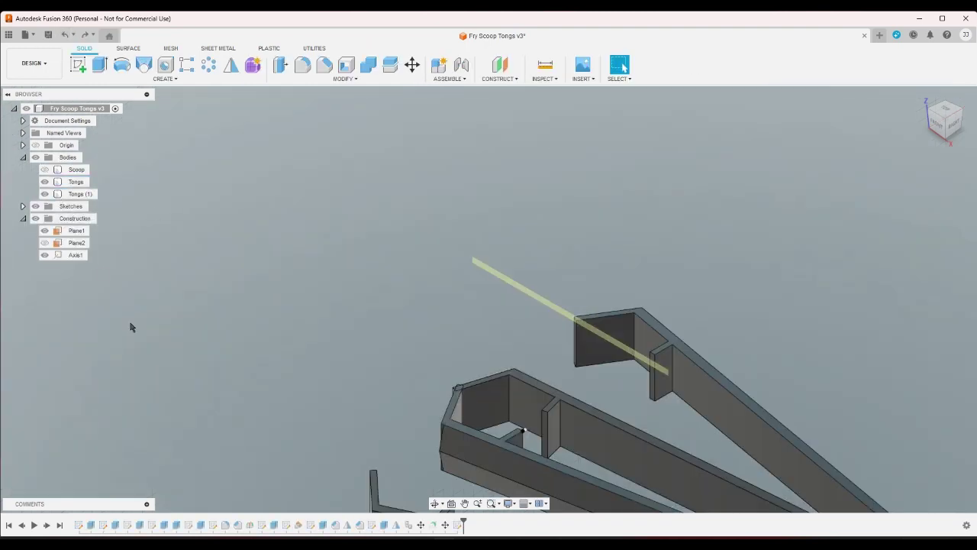
# Open the gripping-end sketch for editing and delete the 28 mm dimension between the angled strip's end and the centre line.
pyautogui.doubleClick(373, 525)
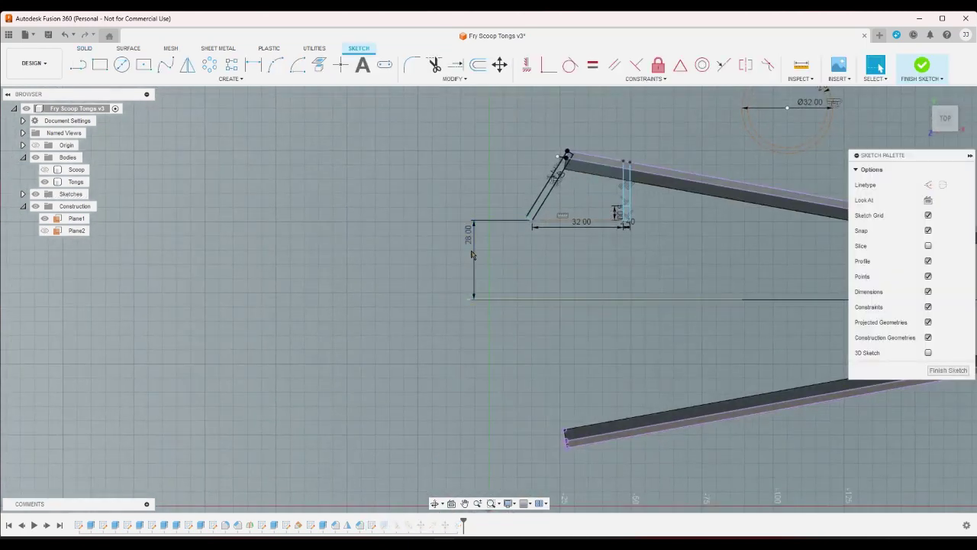
pyautogui.scroll(-2, 405, 428)
pyautogui.scroll(-2, 433, 354)
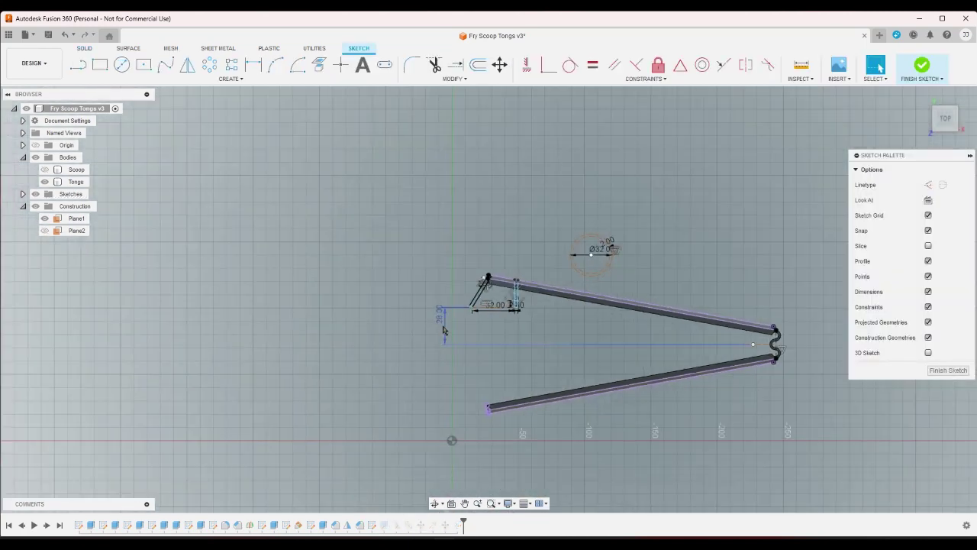
pyautogui.click(444, 327)
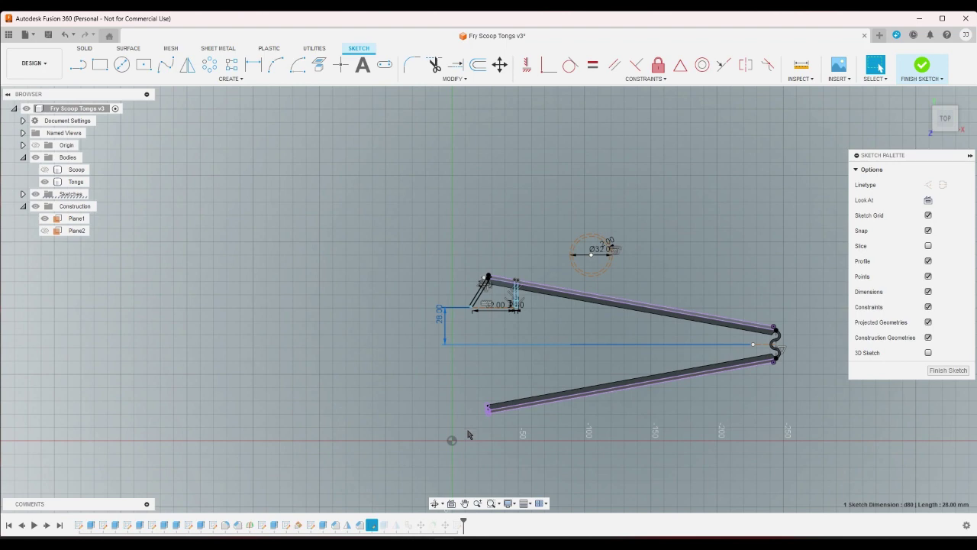
# Move the free end of the angled strip closer to the centre line, lengthening the strip along its direction.
pyautogui.scroll(5, 475, 316)
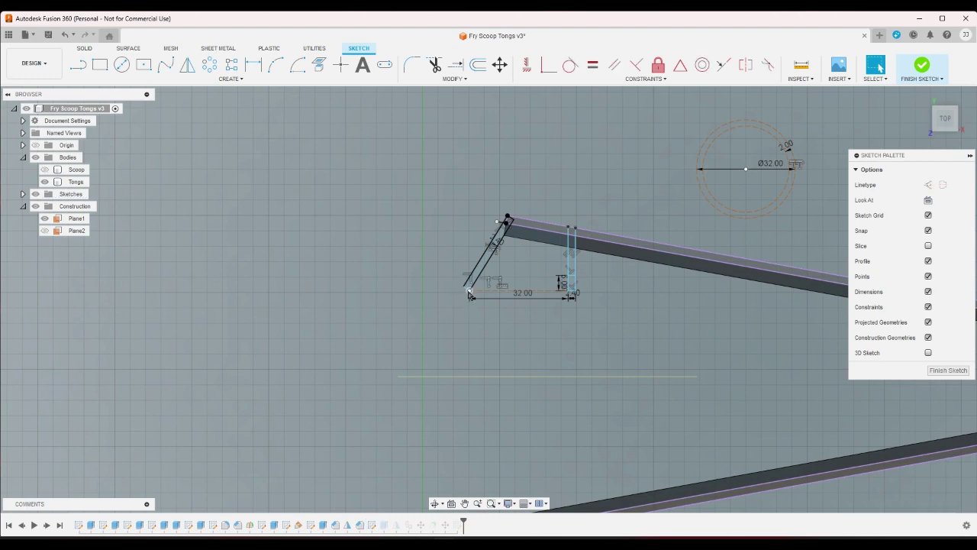
pyautogui.scroll(3, 465, 293)
pyautogui.moveTo(467, 281)
pyautogui.mouseDown()
pyautogui.moveTo(401, 381)
pyautogui.moveTo(418, 368)
pyautogui.mouseUp()
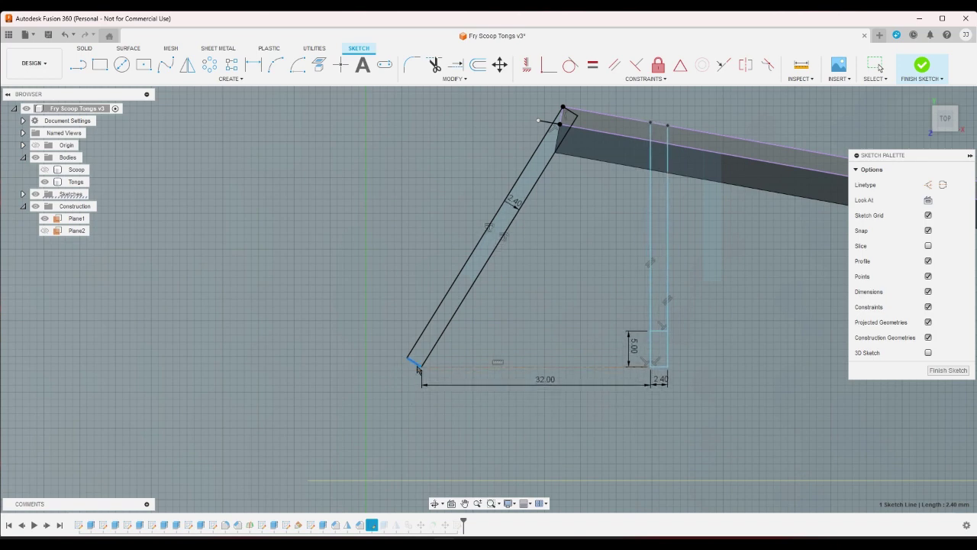
pyautogui.scroll(-6, 418, 368)
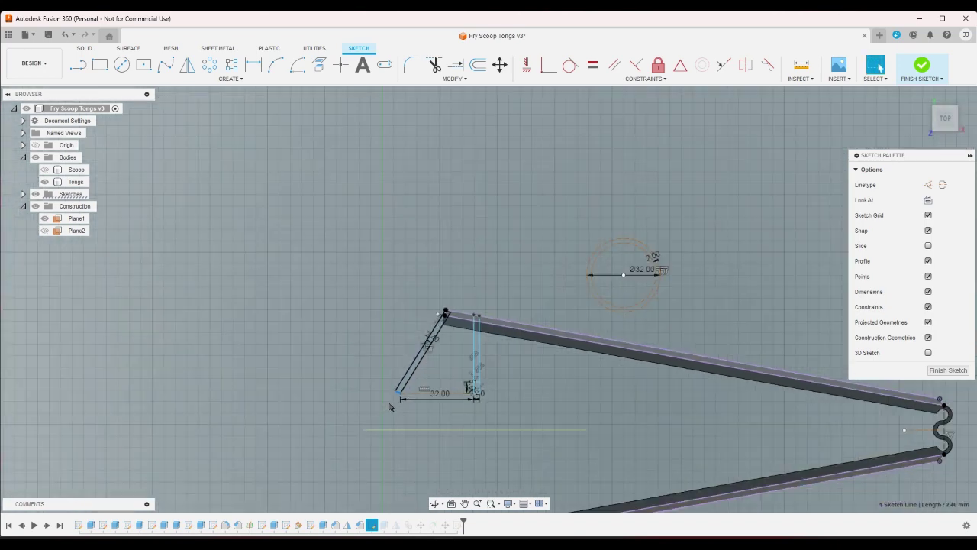
pyautogui.scroll(5, 390, 406)
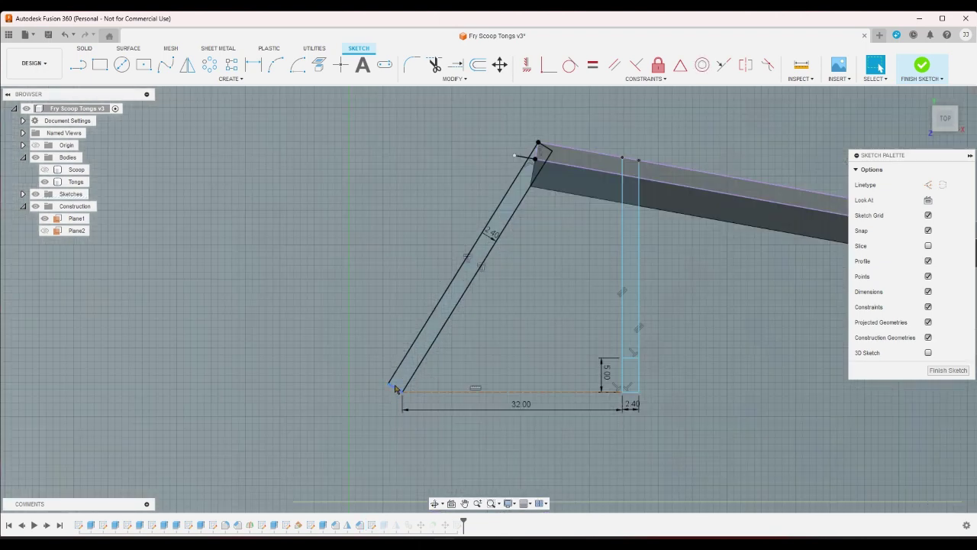
pyautogui.scroll(-4, 377, 413)
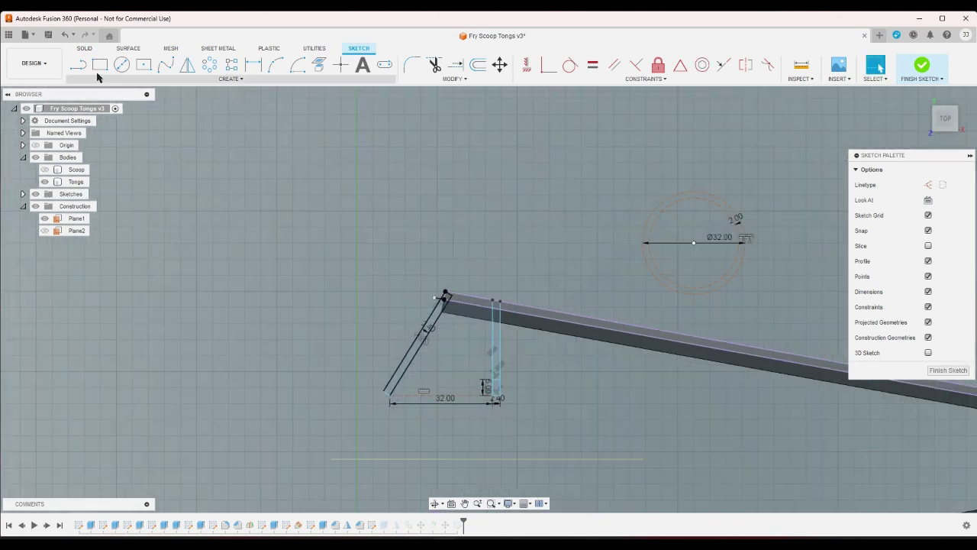
# Check the vertical distance from the angled strip's end to the hinge's centre point with a dimension, then cancel it without placing it.
pyautogui.click(253, 65)
pyautogui.scroll(-2, 375, 298)
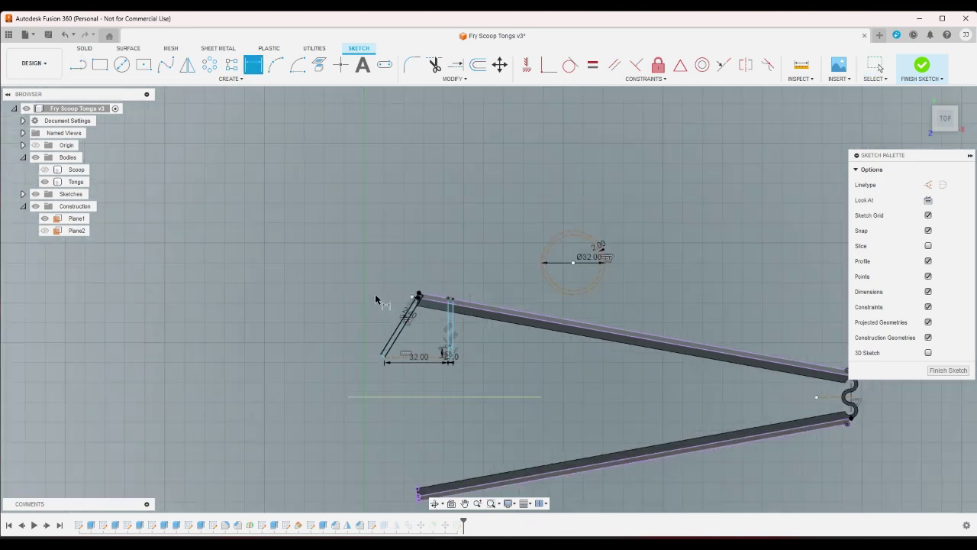
pyautogui.click(384, 356)
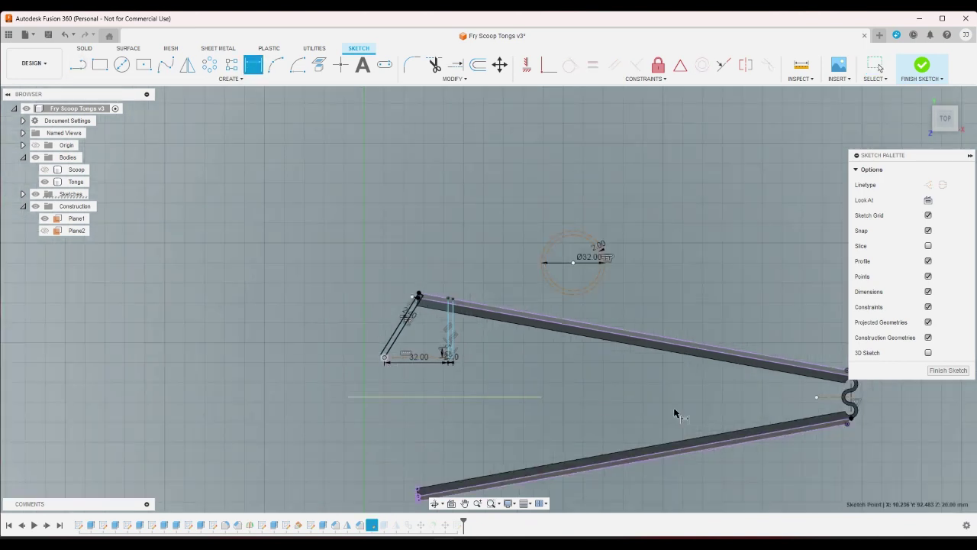
pyautogui.click(815, 398)
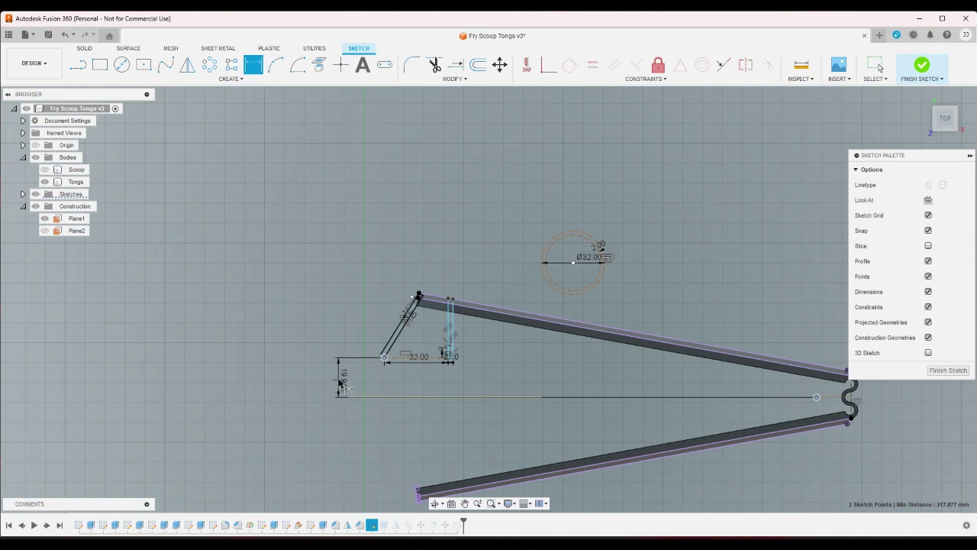
pyautogui.rightClick(340, 386)
pyautogui.click(338, 354)
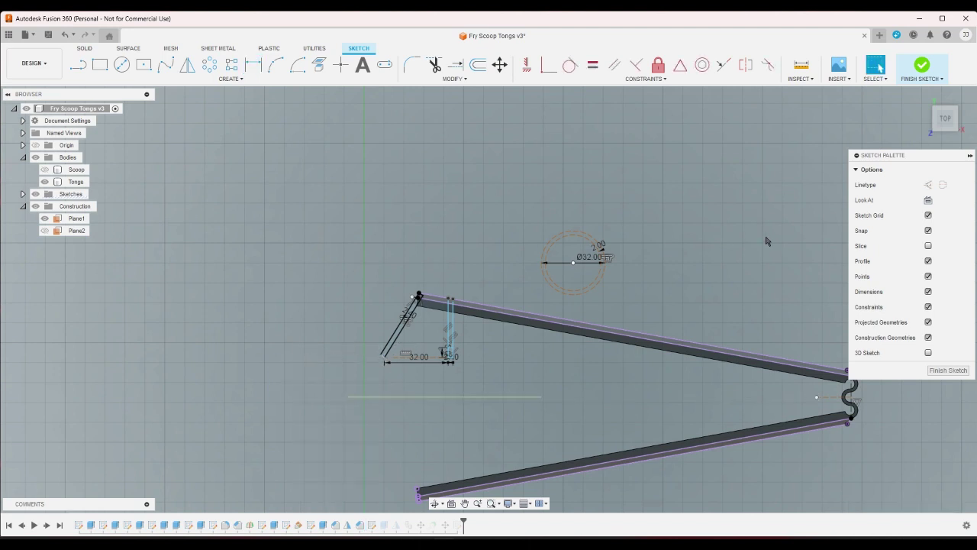
# Leave the sketch and change the tongs copy's rotation about the hinge axis to 10 degrees.
pyautogui.click(923, 66)
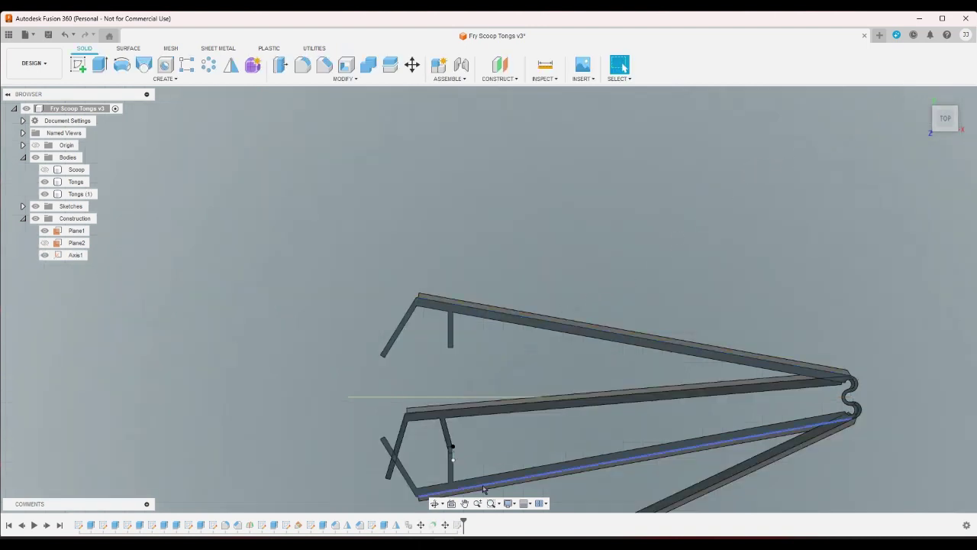
pyautogui.doubleClick(445, 525)
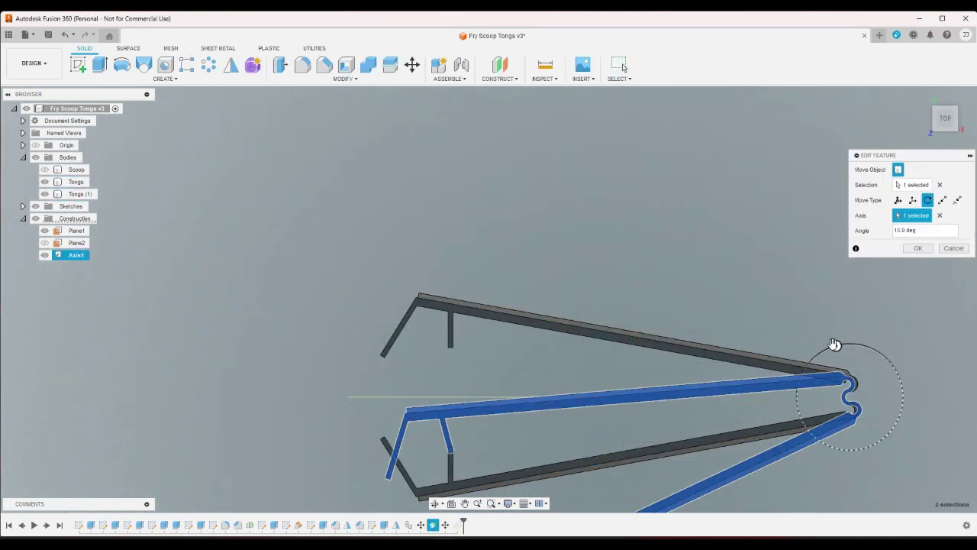
pyautogui.moveTo(836, 346); pyautogui.dragTo(840, 345)
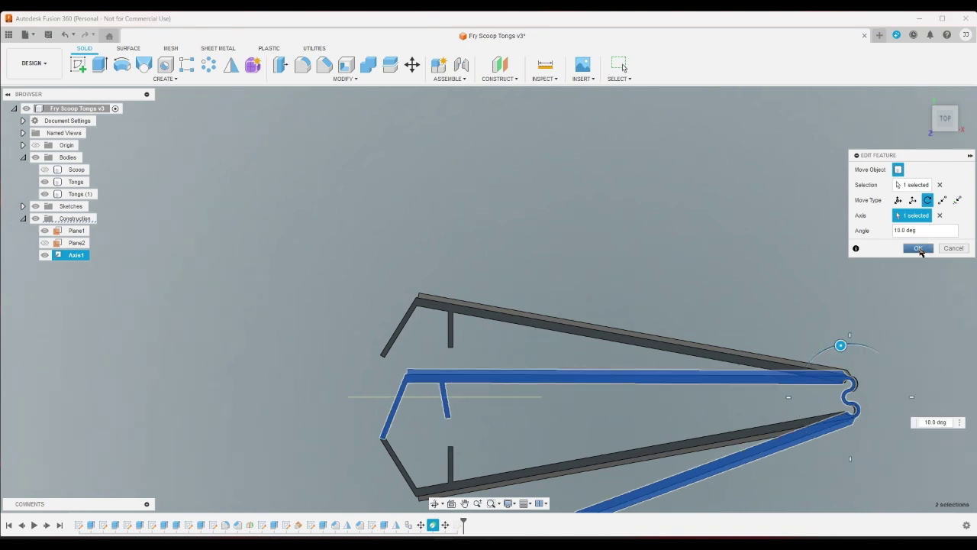
pyautogui.click(919, 248)
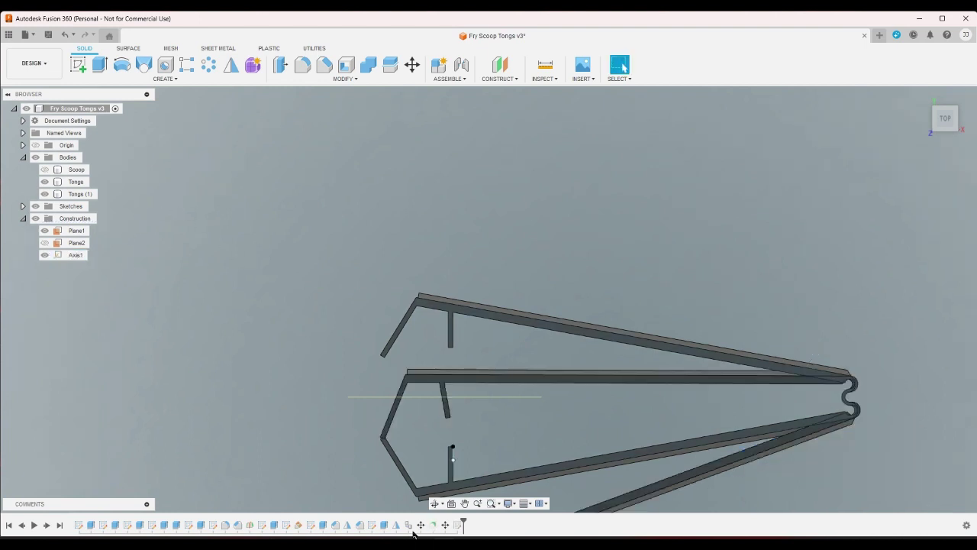
# In the gripping-end sketch, set the vertical offset between the short strip's end and the angled strip's end to 20 mm.
pyautogui.doubleClick(372, 525)
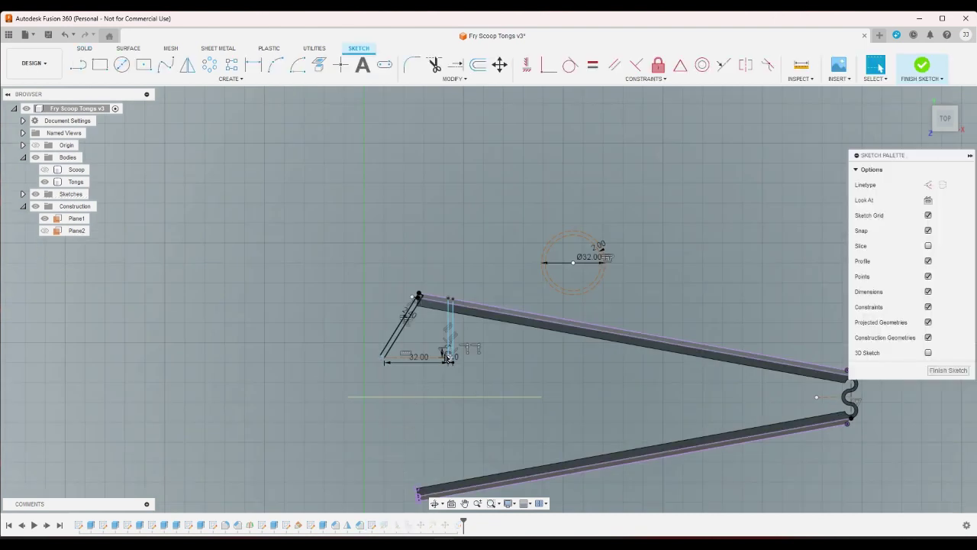
pyautogui.doubleClick(447, 356)
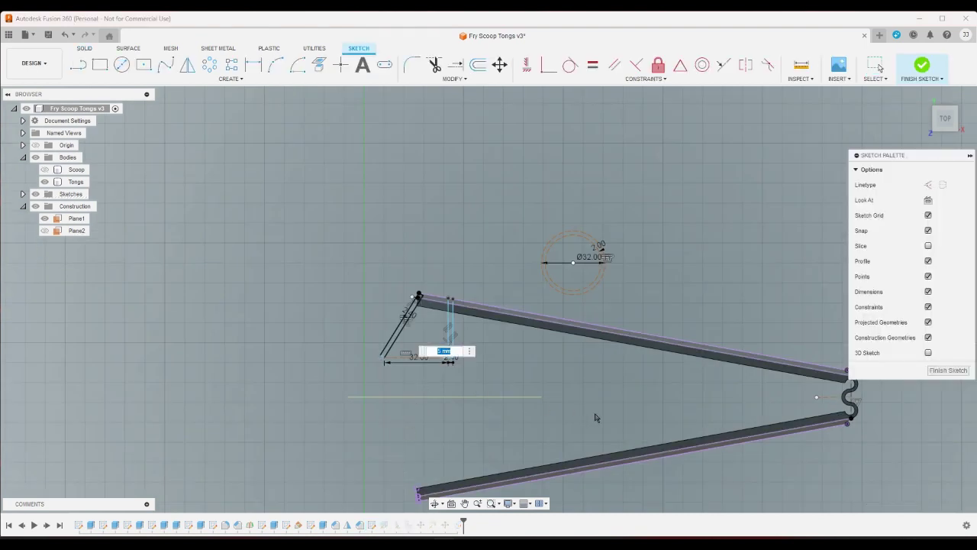
pyautogui.write('2.0')
pyautogui.press('Return')
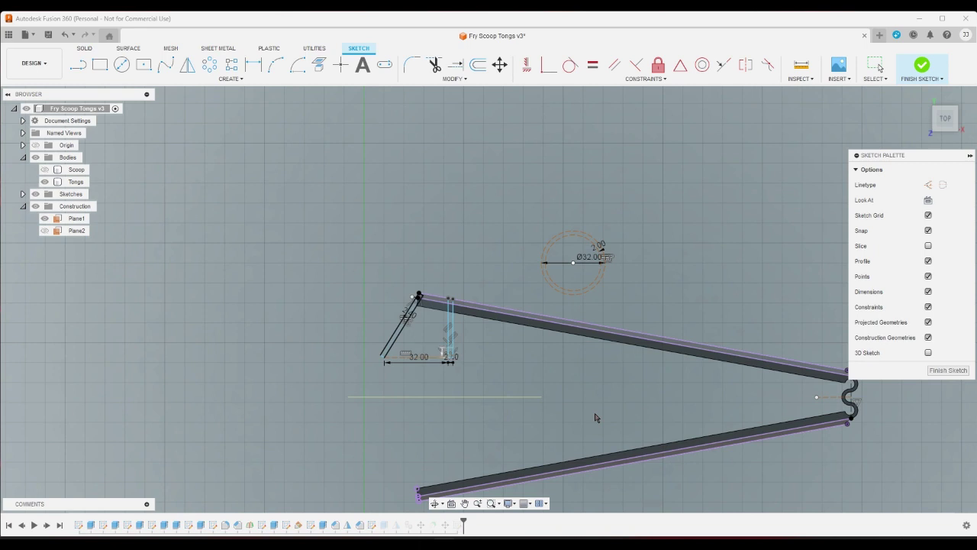
pyautogui.press('Escape')
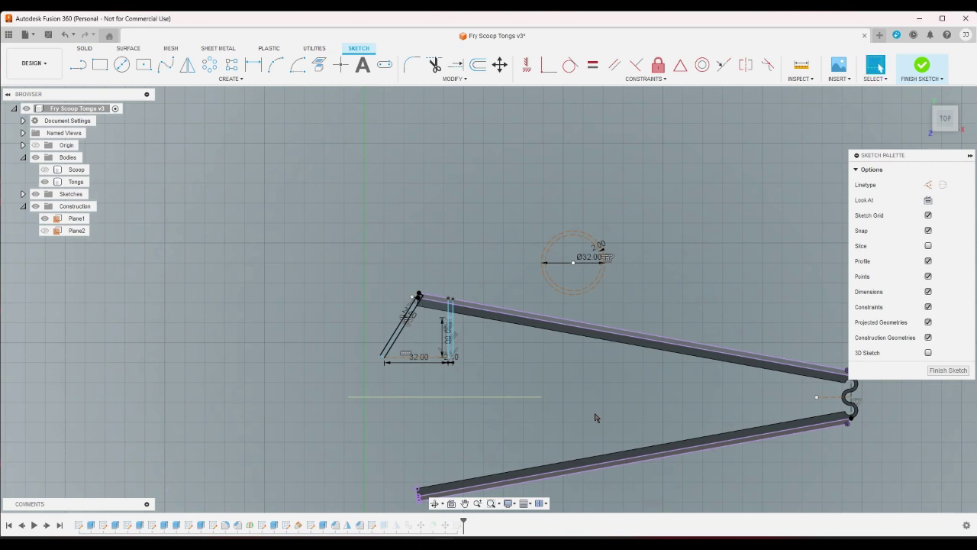
pyautogui.click(924, 67)
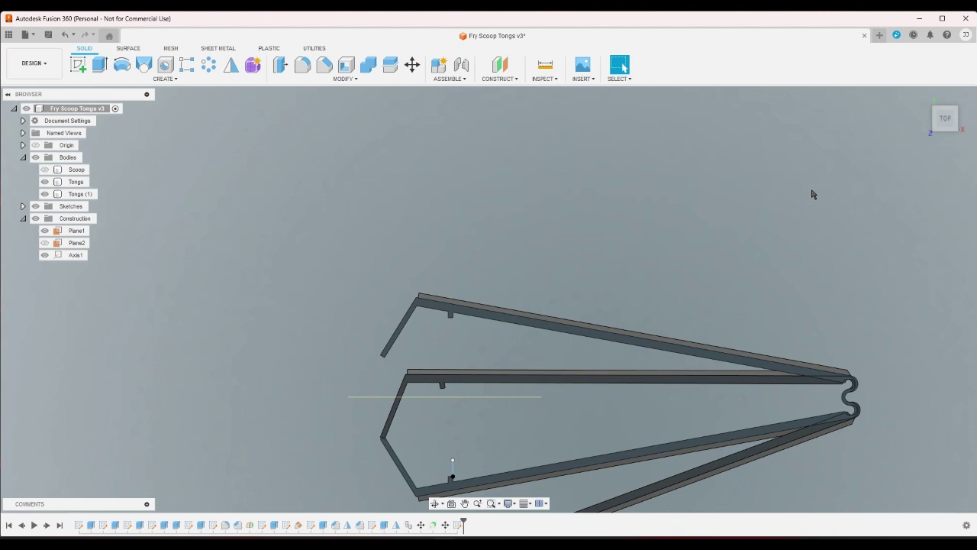
# Hide the rotated copy of the tongs and show the Scoop body alongside the original tongs.
pyautogui.scroll(-3, 812, 194)
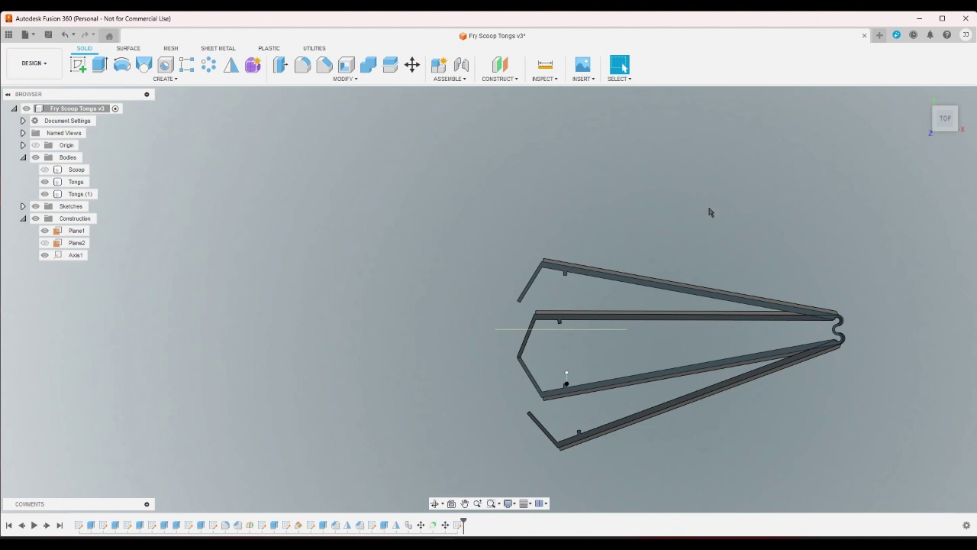
pyautogui.click(46, 194)
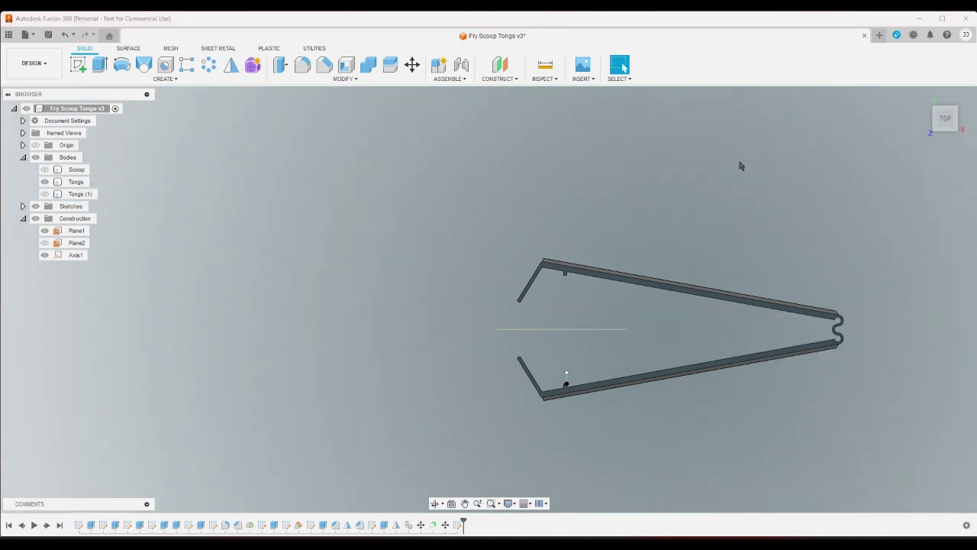
pyautogui.scroll(2, 547, 285)
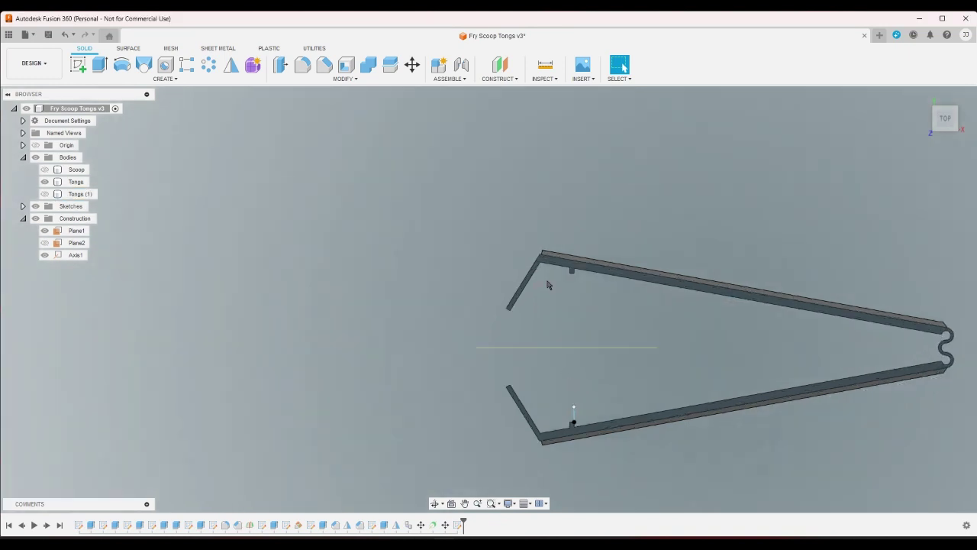
pyautogui.scroll(3, 530, 323)
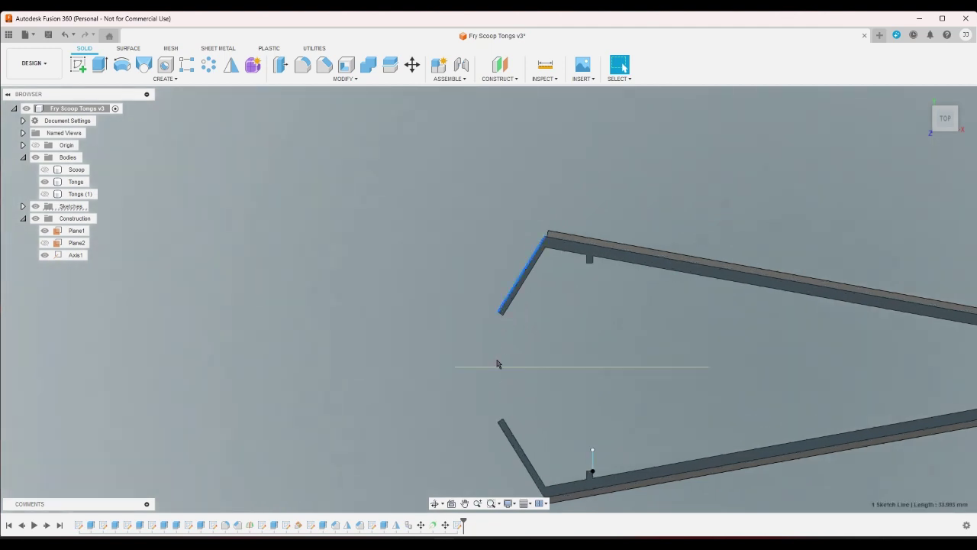
pyautogui.scroll(-3, 543, 398)
pyautogui.scroll(-1, 543, 398)
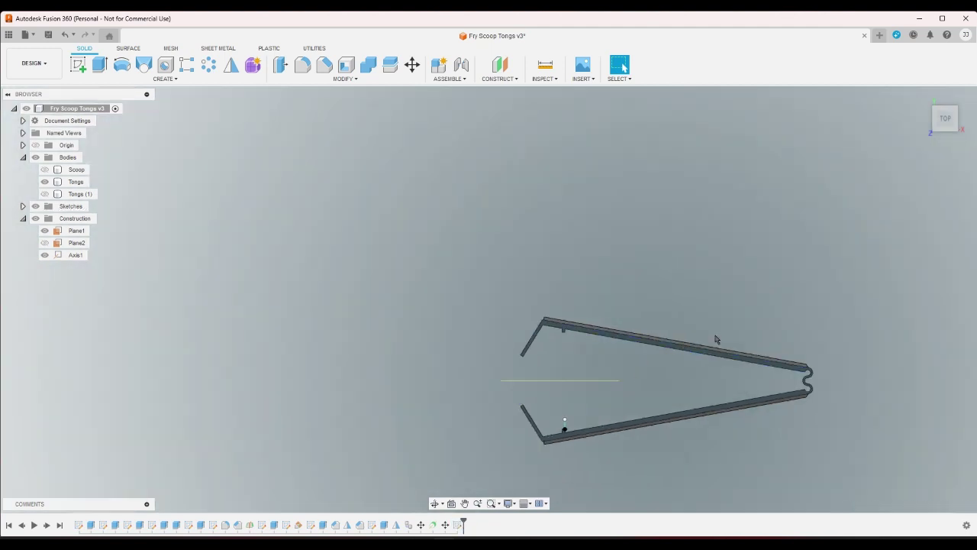
pyautogui.scroll(-1, 764, 301)
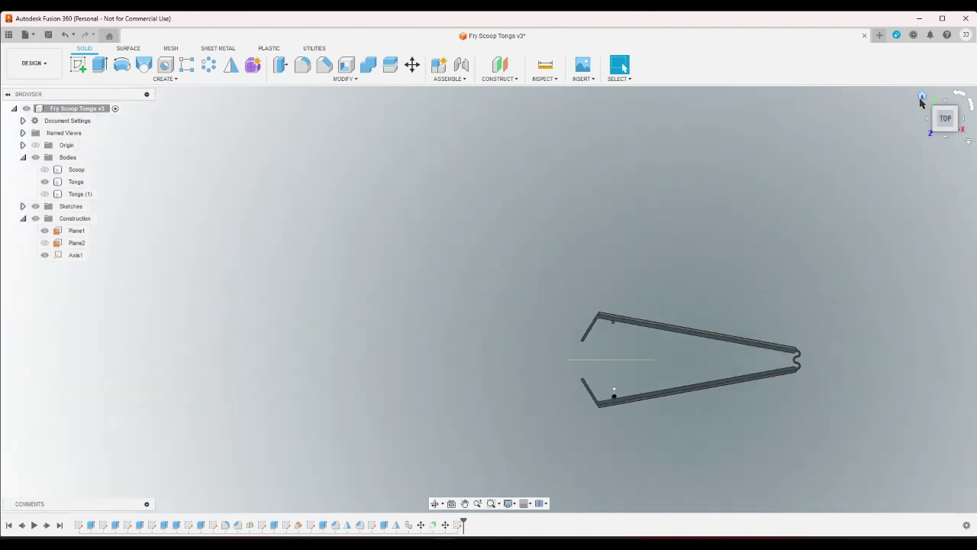
pyautogui.click(922, 98)
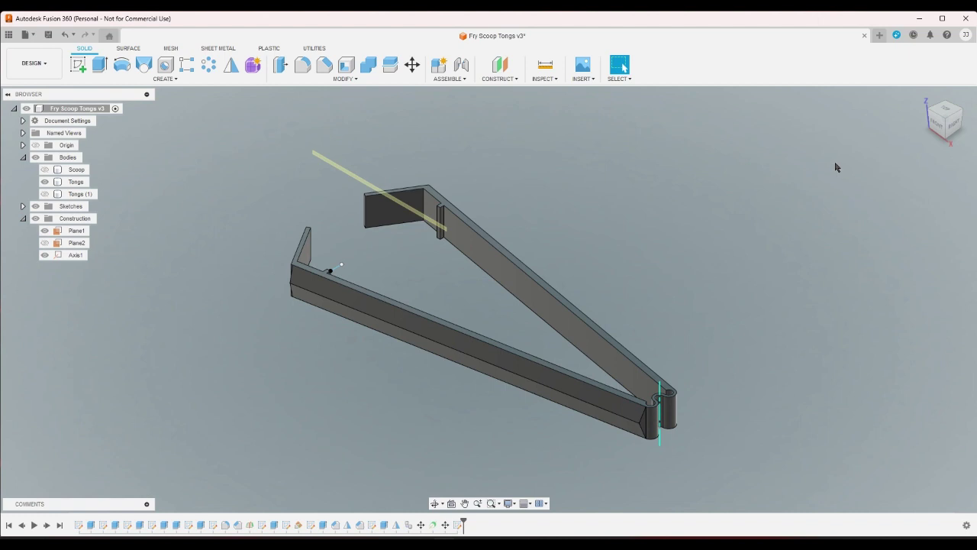
pyautogui.click(44, 170)
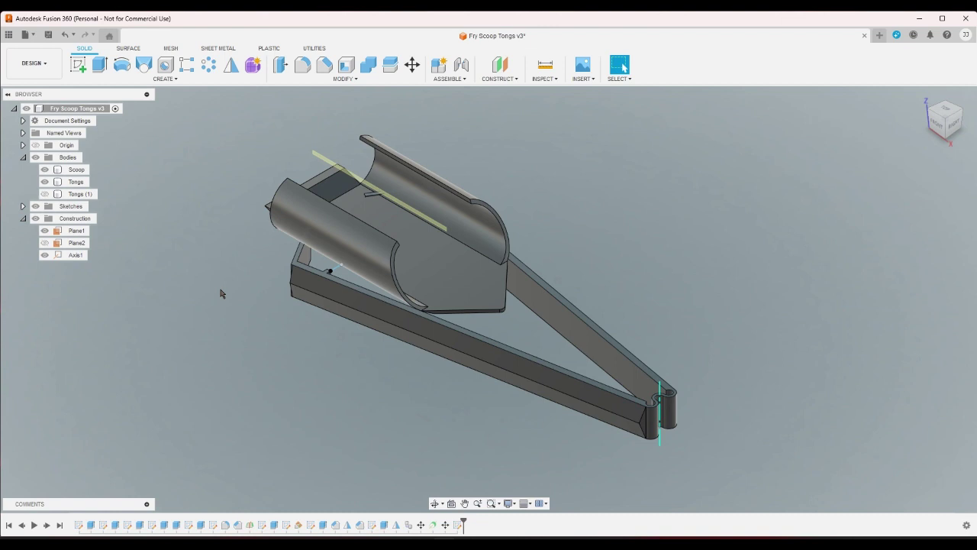
# Rotate the scoop body 90 degrees about the Y axis and move it -54.111 mm in X and 24.311 mm in Z.
pyautogui.click(412, 65)
pyautogui.click(416, 184)
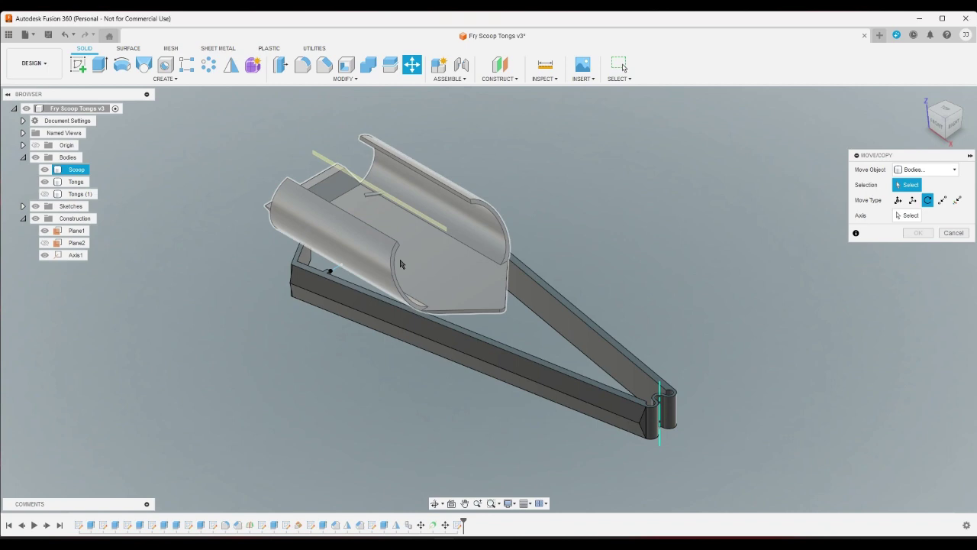
pyautogui.click(951, 118)
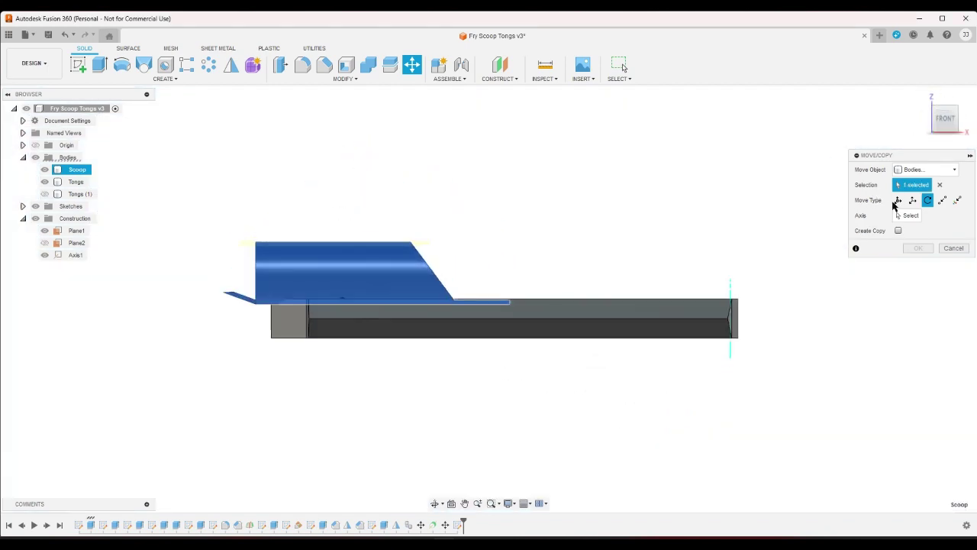
pyautogui.click(898, 200)
pyautogui.moveTo(276, 303); pyautogui.dragTo(221, 370)
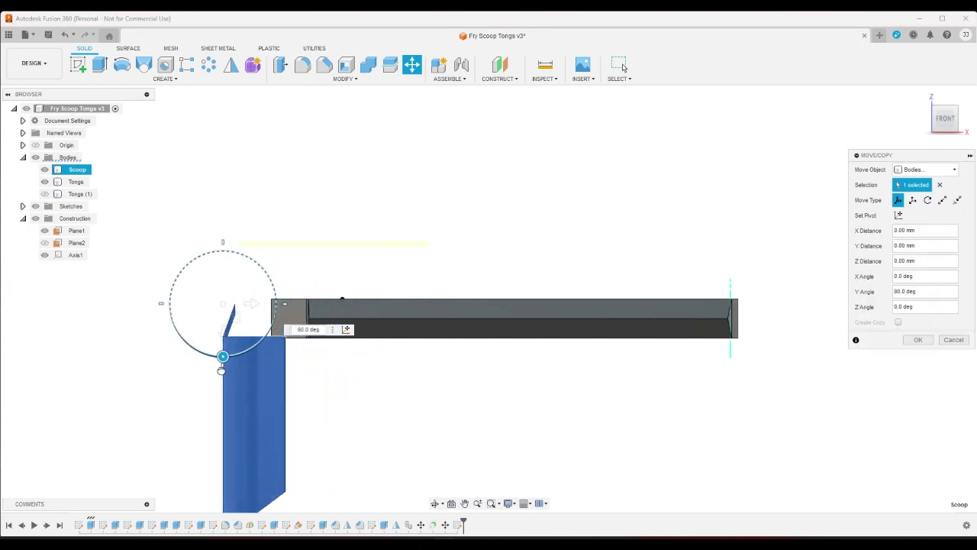
pyautogui.moveTo(224, 305); pyautogui.dragTo(272, 198)
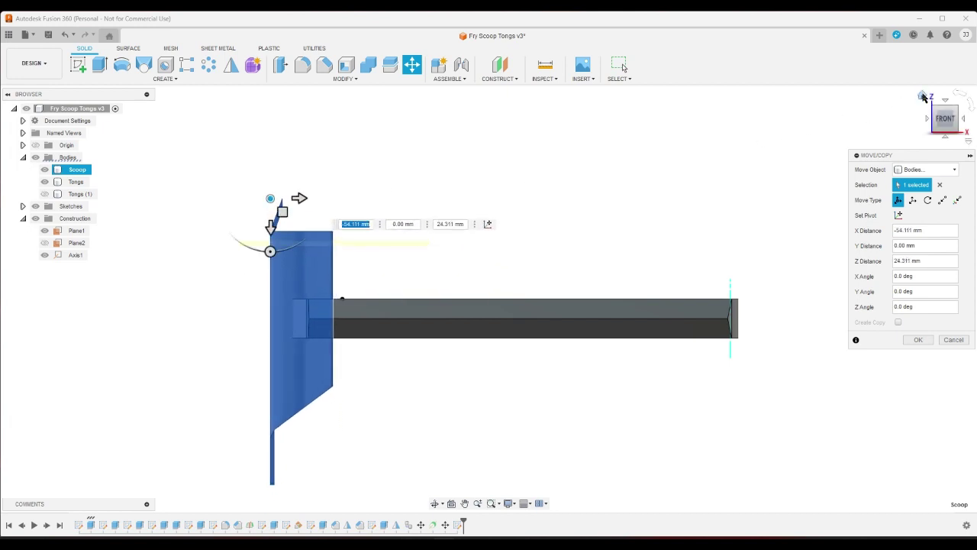
pyautogui.click(922, 96)
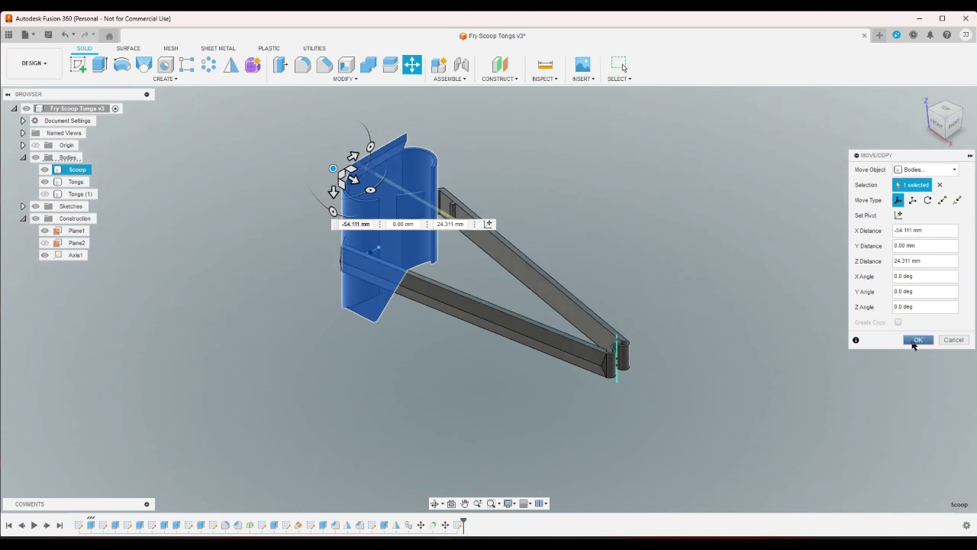
pyautogui.click(949, 121)
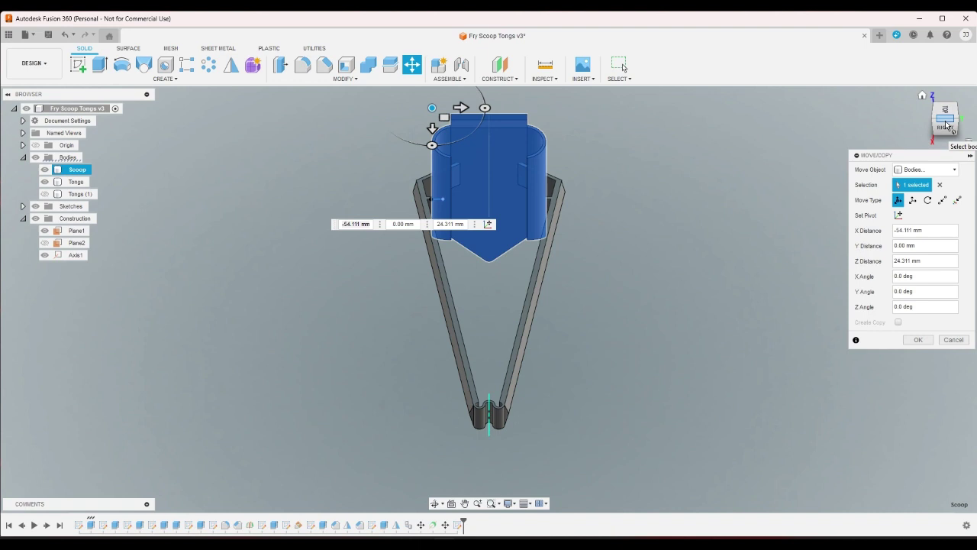
pyautogui.click(918, 340)
# Delete the gripping-end strips' extrusion and its mirror feature from the tongs.
pyautogui.scroll(4, 580, 149)
pyautogui.scroll(5, 533, 149)
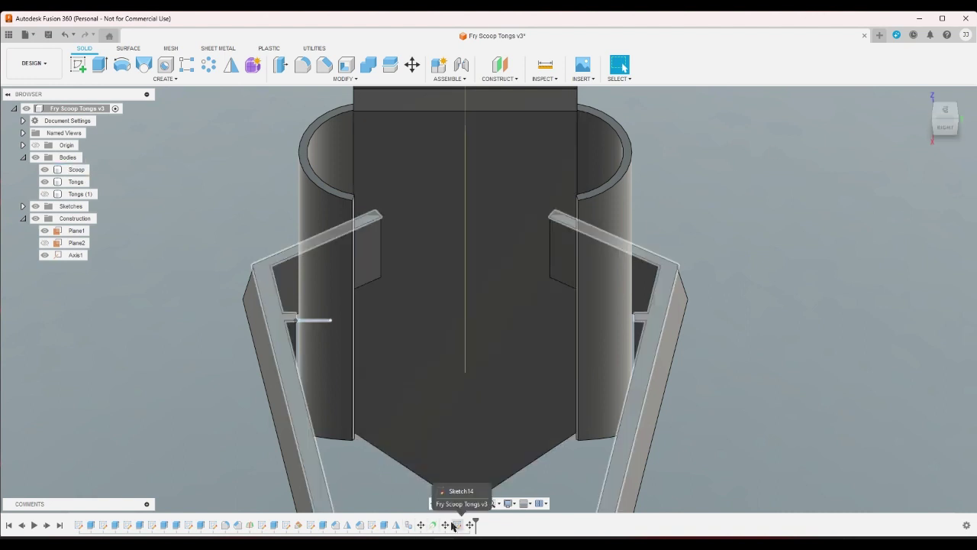
pyautogui.click(387, 525)
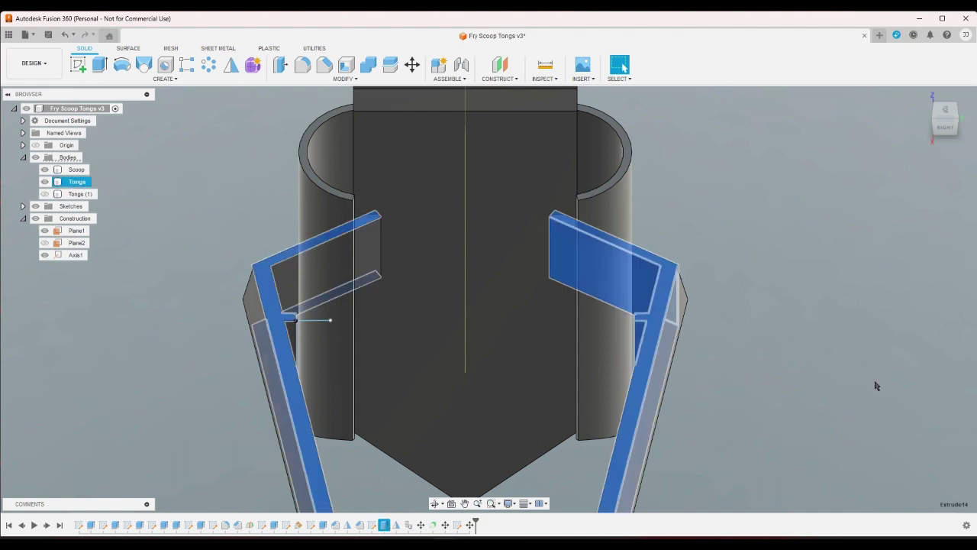
pyautogui.press('Delete')
pyautogui.click(448, 302)
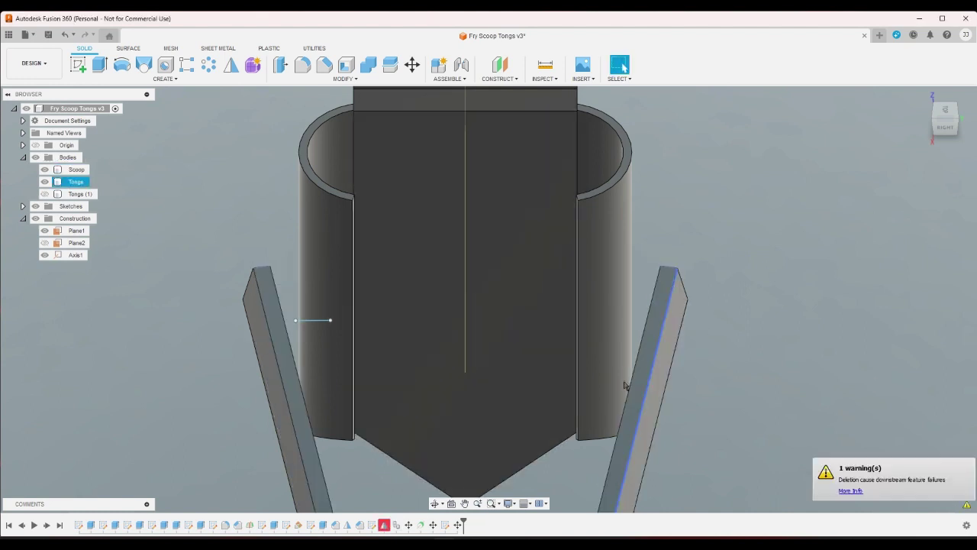
pyautogui.press('Delete')
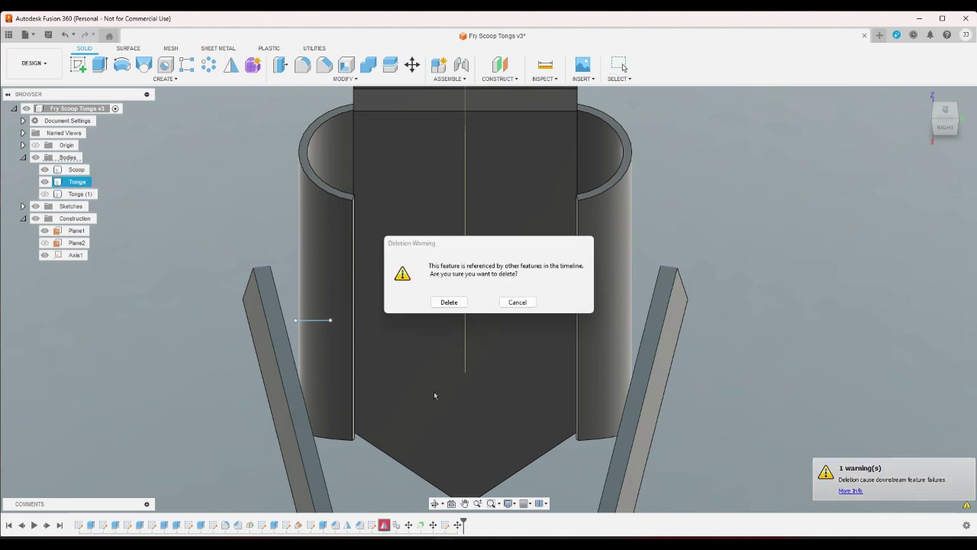
pyautogui.click(448, 301)
pyautogui.click(666, 321)
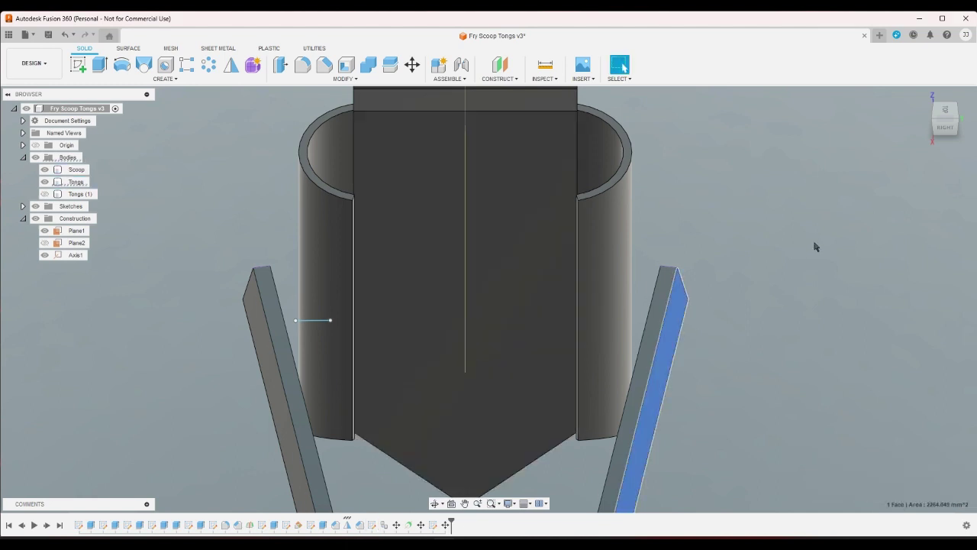
pyautogui.click(828, 240)
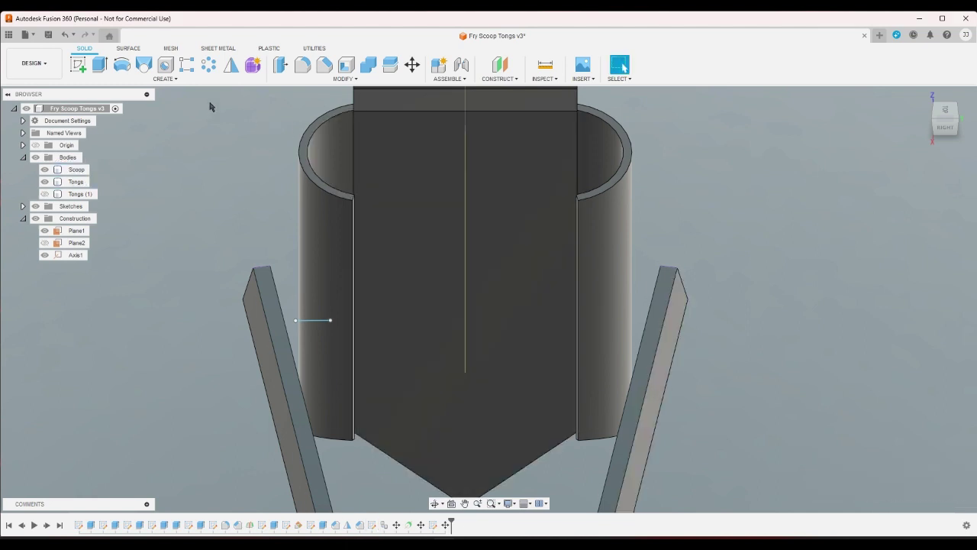
# Start a sketch on the flat face of a tong arm and project the end faces of both curved scoop walls into it.
pyautogui.click(78, 64)
pyautogui.click(275, 294)
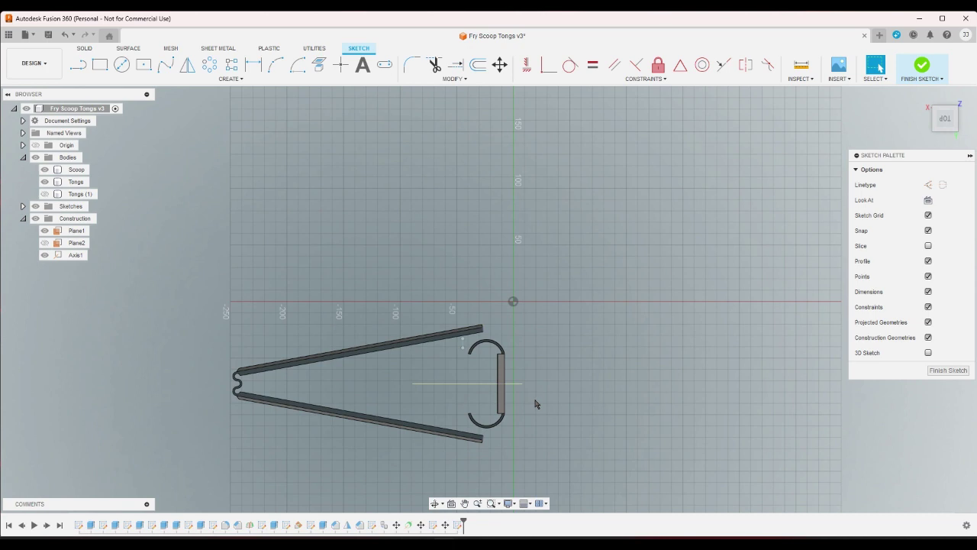
pyautogui.scroll(5, 524, 351)
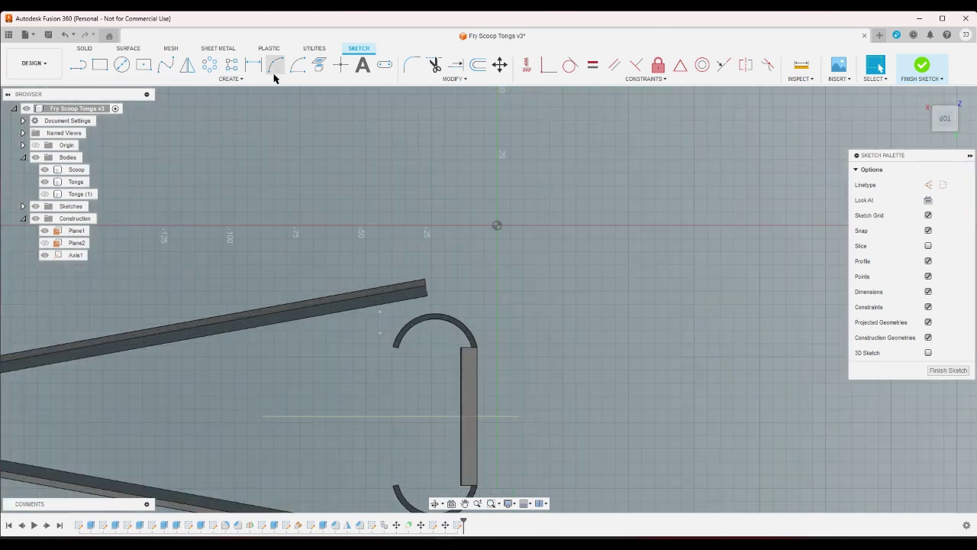
pyautogui.click(320, 71)
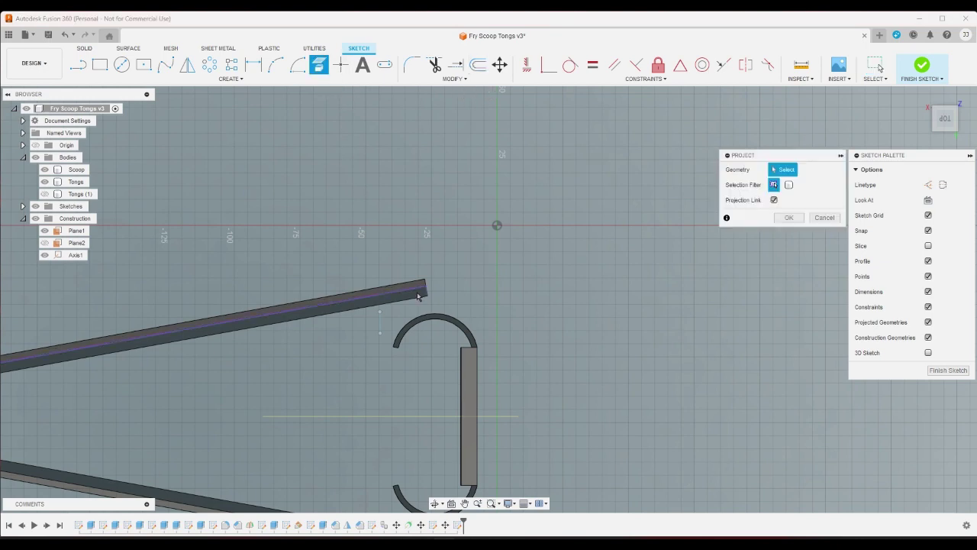
pyautogui.scroll(-3, 463, 221)
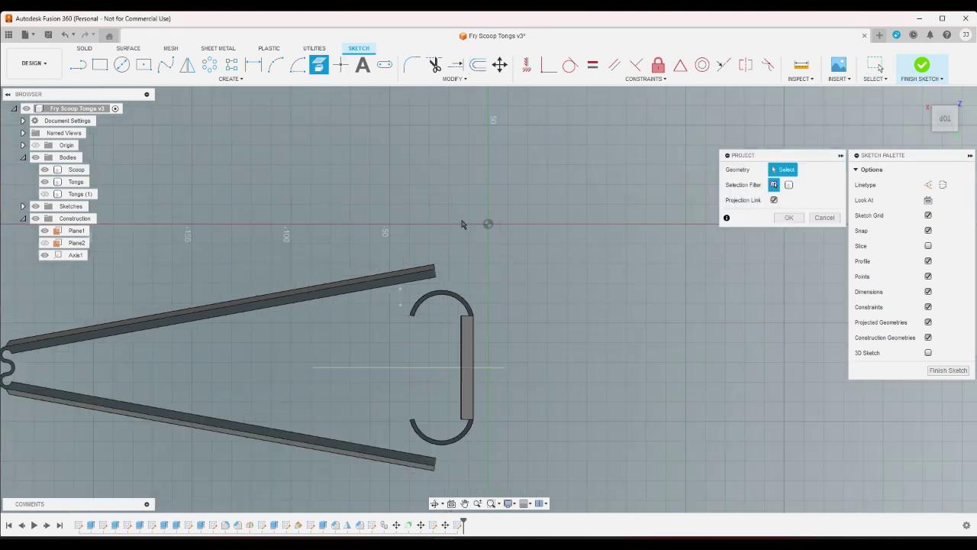
pyautogui.scroll(5, 480, 328)
pyautogui.click(460, 307)
pyautogui.scroll(-3, 460, 307)
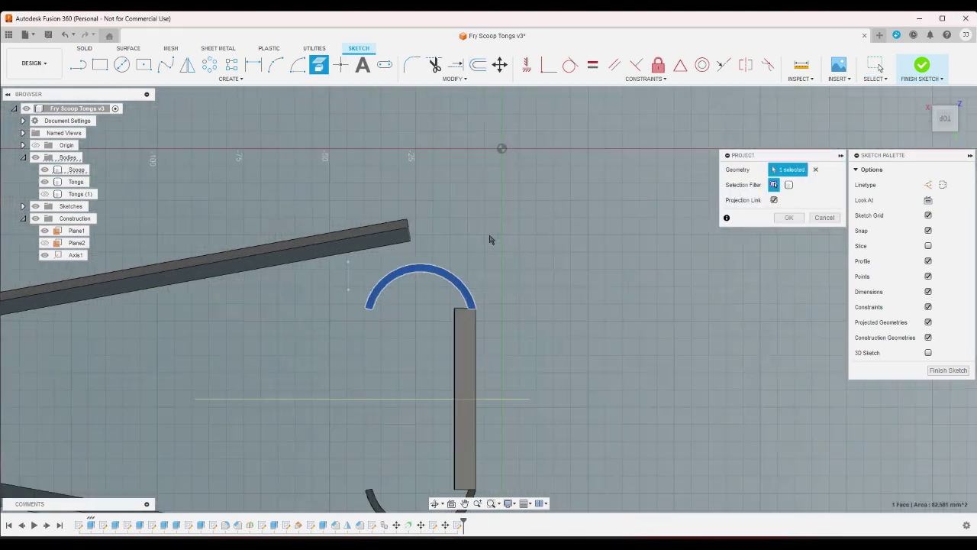
pyautogui.scroll(5, 496, 386)
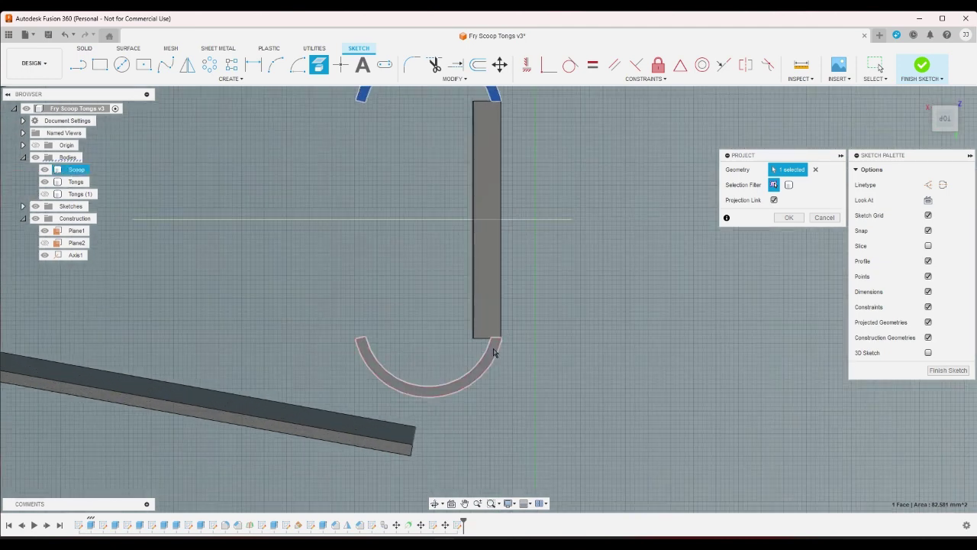
pyautogui.click(493, 352)
pyautogui.scroll(-3, 493, 352)
pyautogui.click(787, 218)
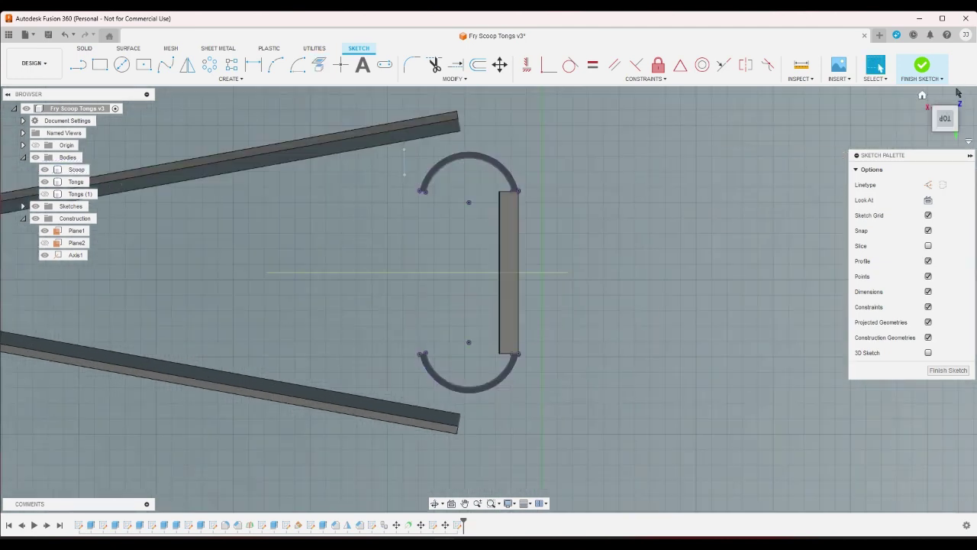
# Project the inner and outer faces of the scoop's flat wall between the two curved walls into the sketch.
pyautogui.click(935, 113)
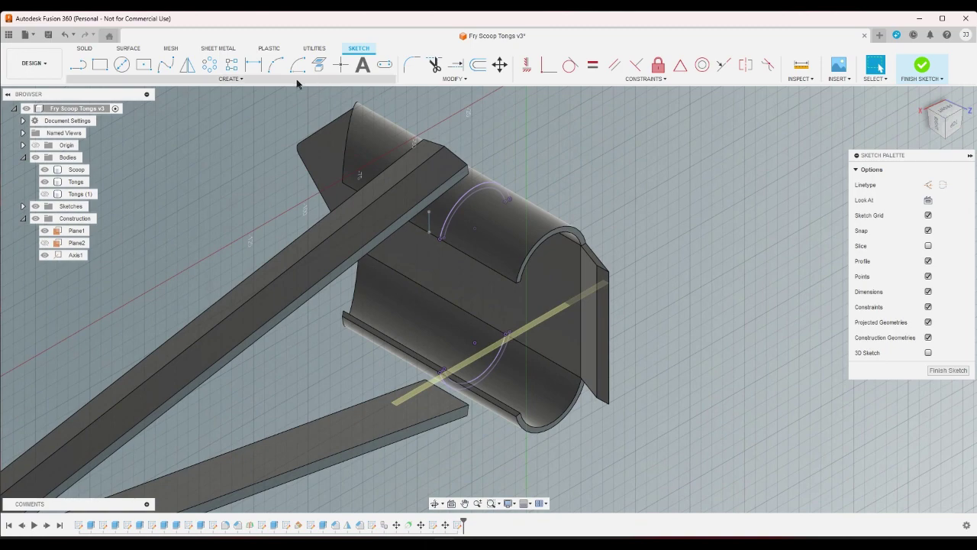
pyautogui.press('p')
pyautogui.click(538, 307)
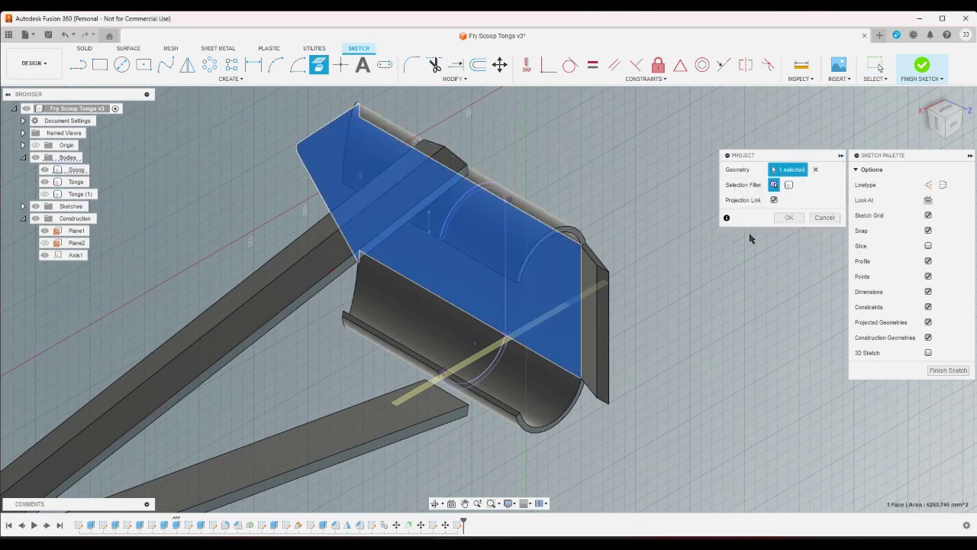
pyautogui.click(788, 218)
pyautogui.click(956, 130)
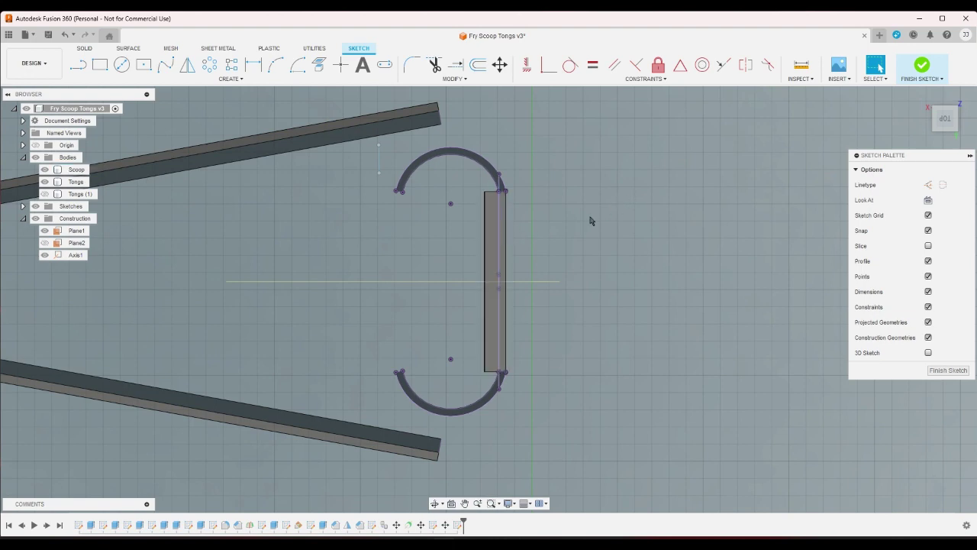
pyautogui.click(933, 113)
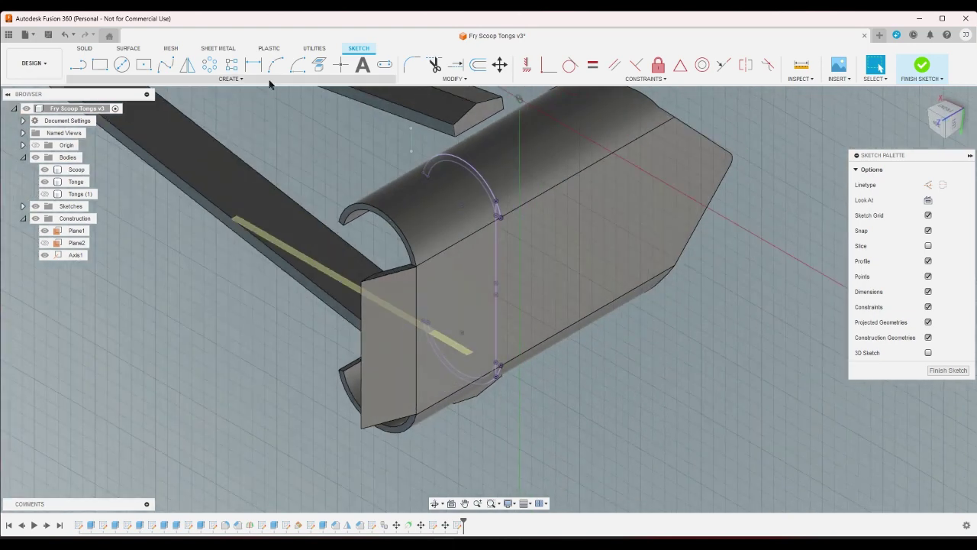
pyautogui.click(320, 64)
pyautogui.click(628, 258)
pyautogui.click(789, 218)
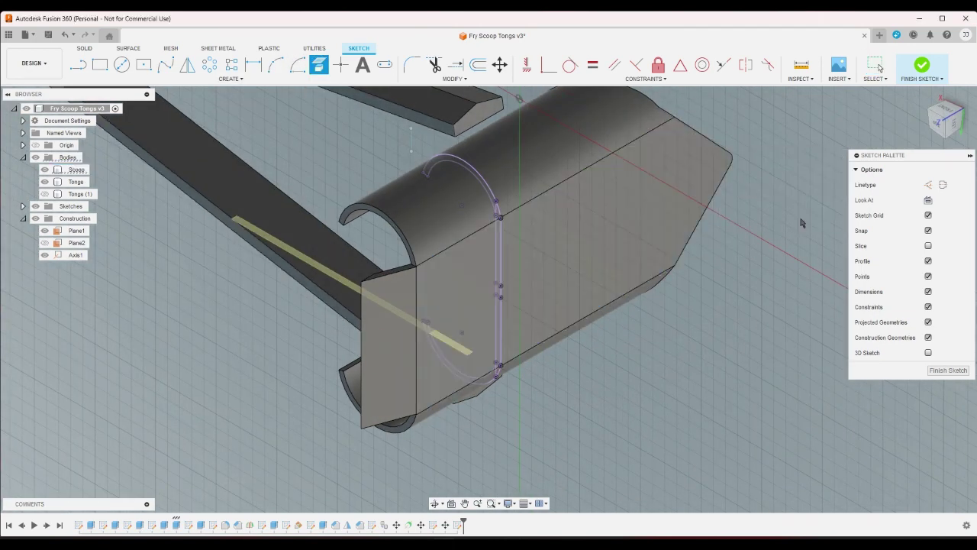
pyautogui.click(938, 124)
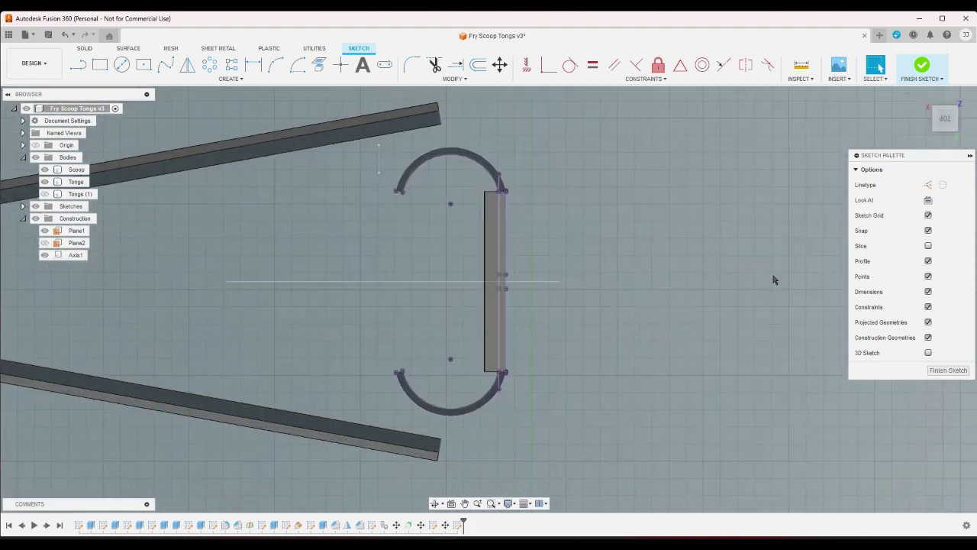
# Hide the Scoop body and keep the Tongs body visible.
pyautogui.scroll(2, 740, 269)
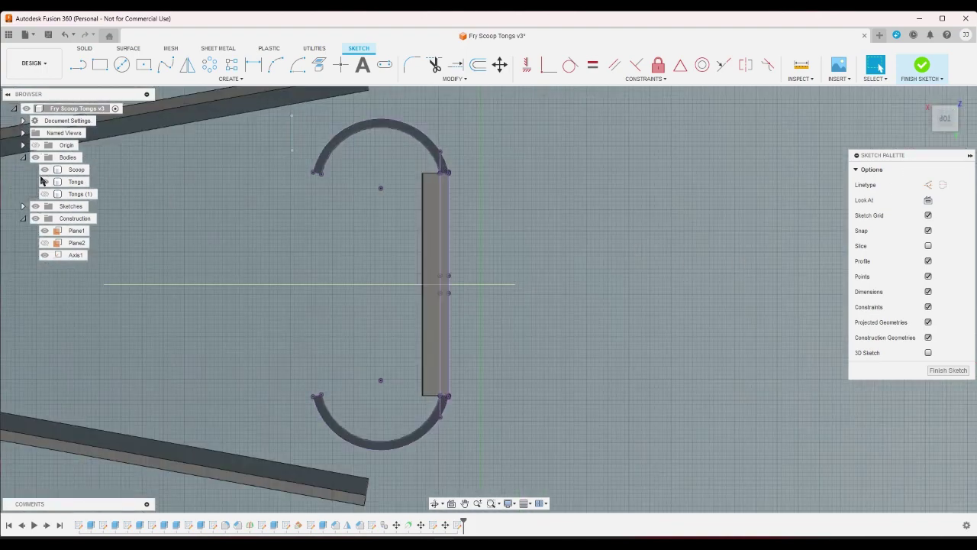
pyautogui.click(44, 182)
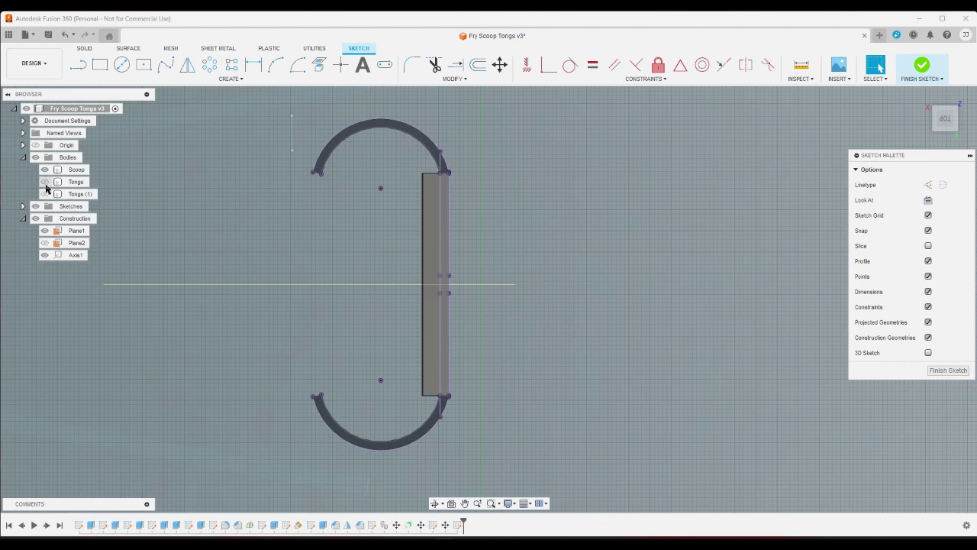
pyautogui.click(45, 182)
pyautogui.click(44, 170)
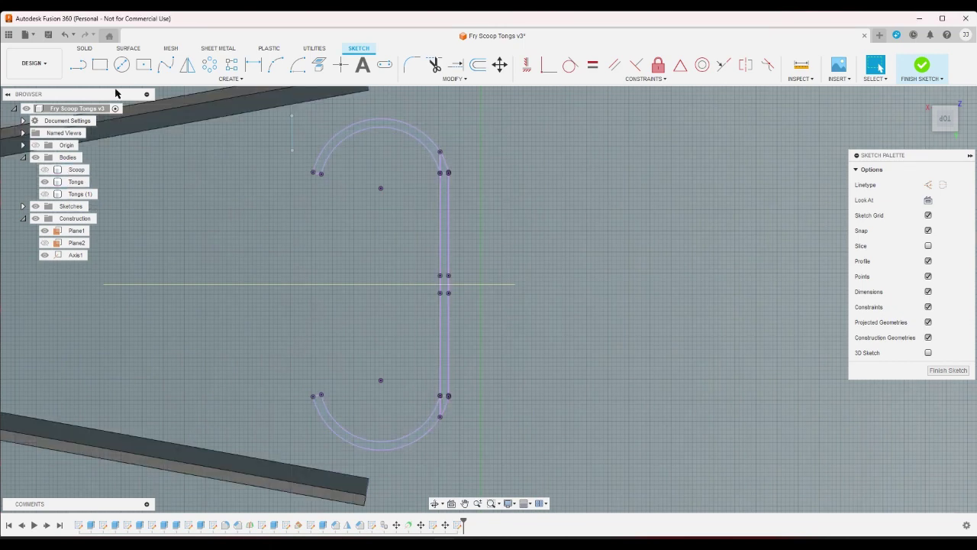
# Sketch a vertical line along the flat wall's inner edge from the centre axis up to the upper curved wall's corner.
pyautogui.click(78, 64)
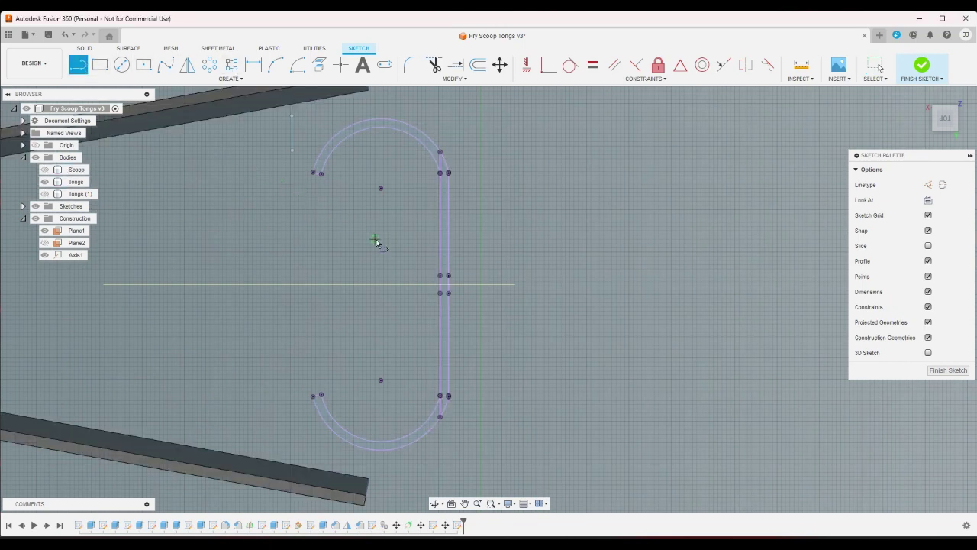
pyautogui.click(439, 284)
pyautogui.click(441, 173)
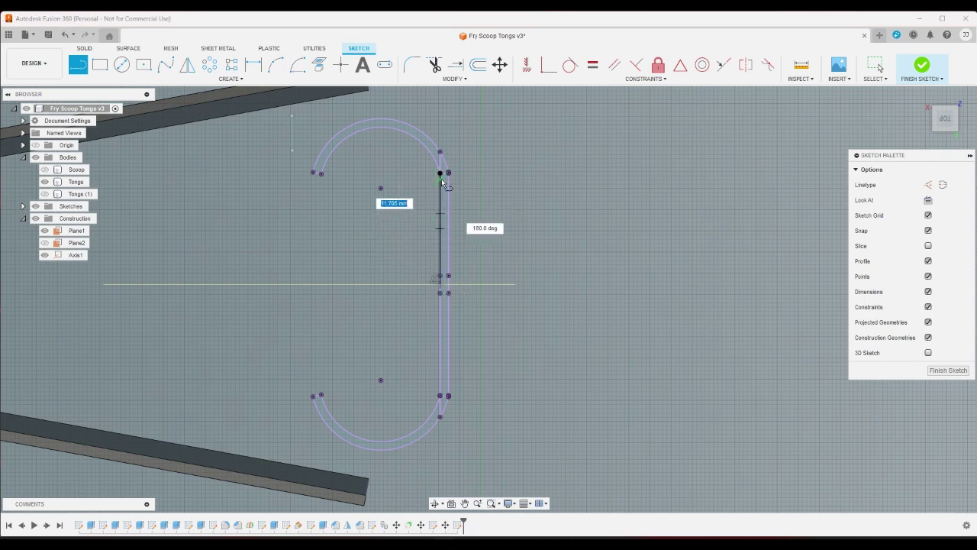
pyautogui.press('Escape')
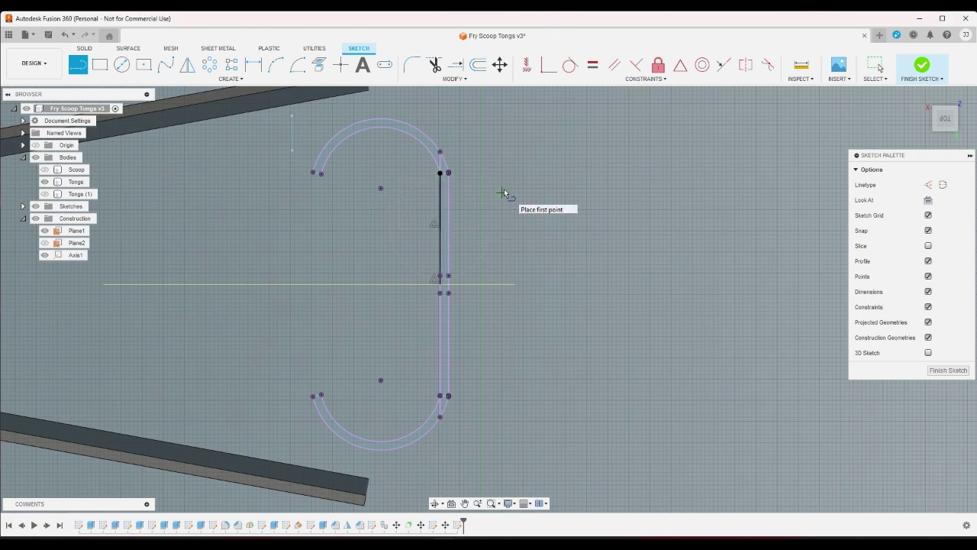
pyautogui.press('Escape')
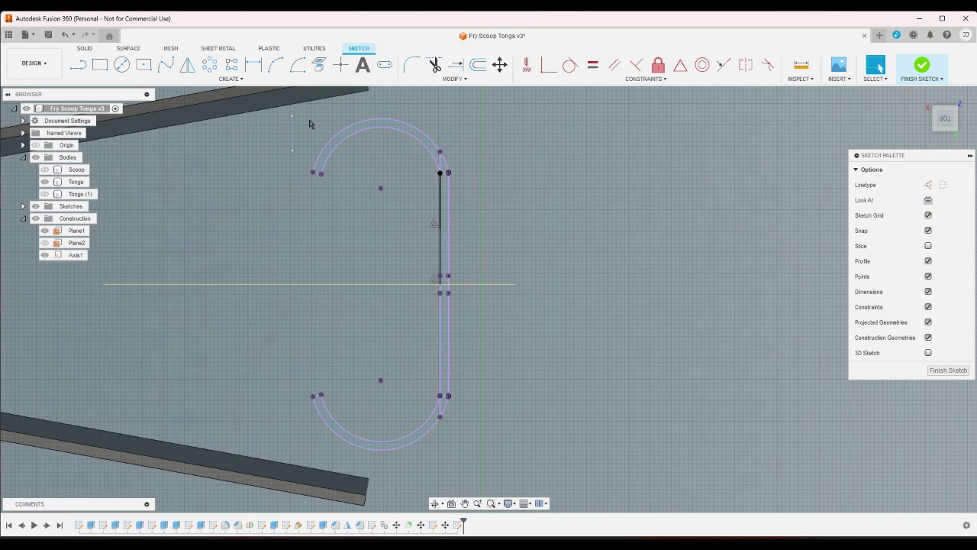
# Duplicate the upper curved wall profile, offset it about -5.4 mm in X and 4 mm in Y, rotate it 15 degrees and shift it 5 mm outward.
pyautogui.moveTo(300, 107); pyautogui.dragTo(519, 215)
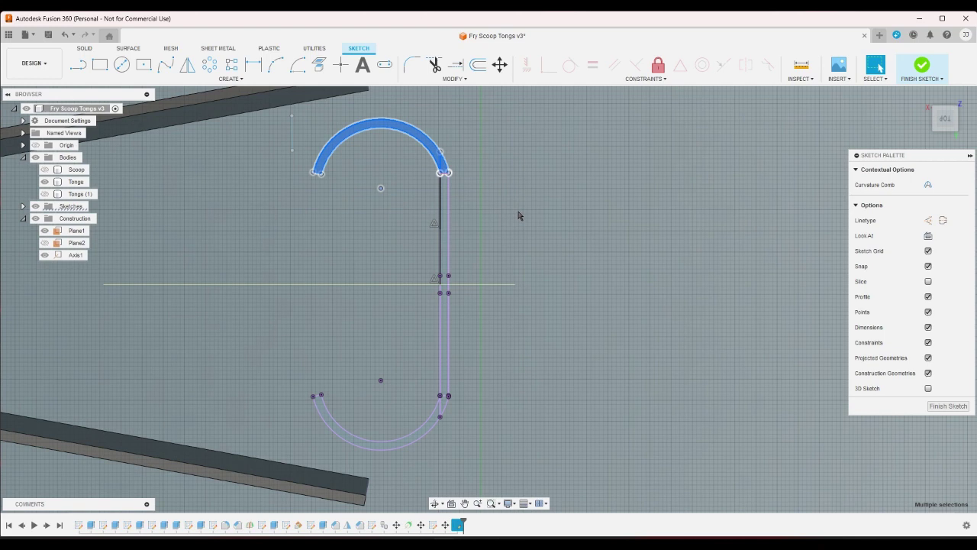
pyautogui.click(509, 213)
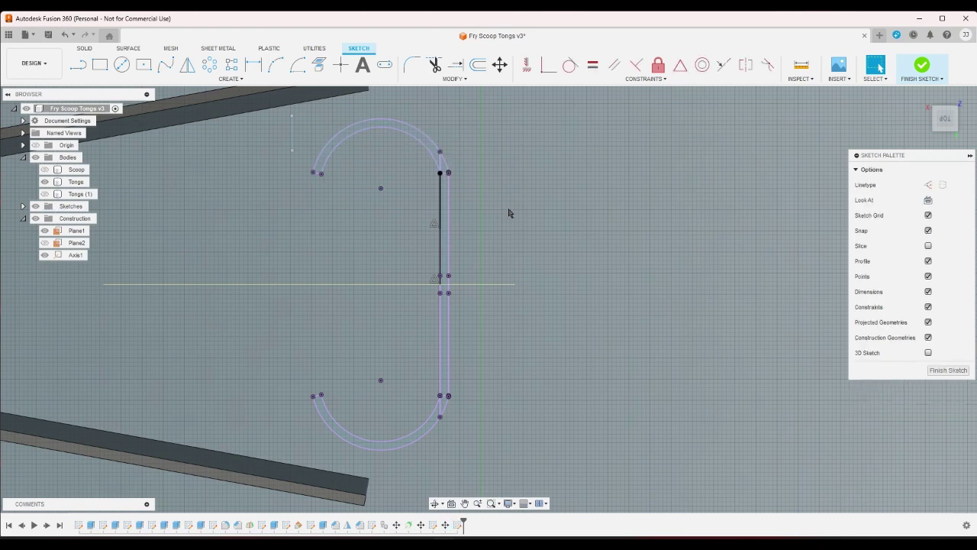
pyautogui.press('m')
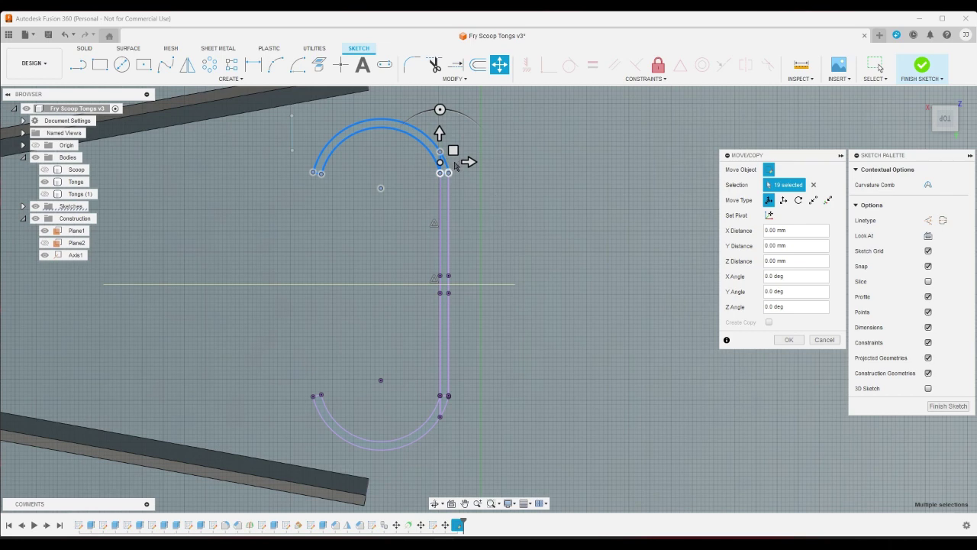
pyautogui.moveTo(440, 162); pyautogui.dragTo(418, 146)
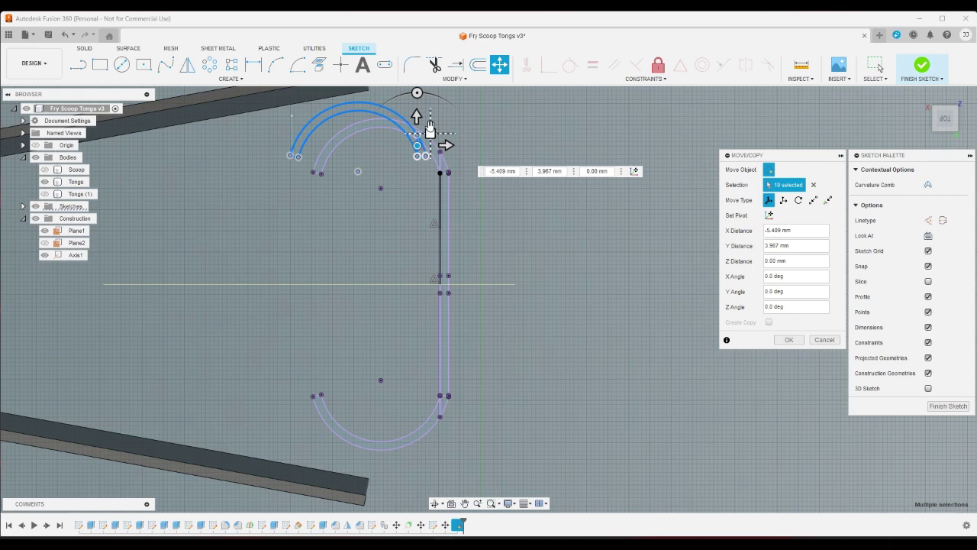
pyautogui.moveTo(417, 94); pyautogui.dragTo(404, 94)
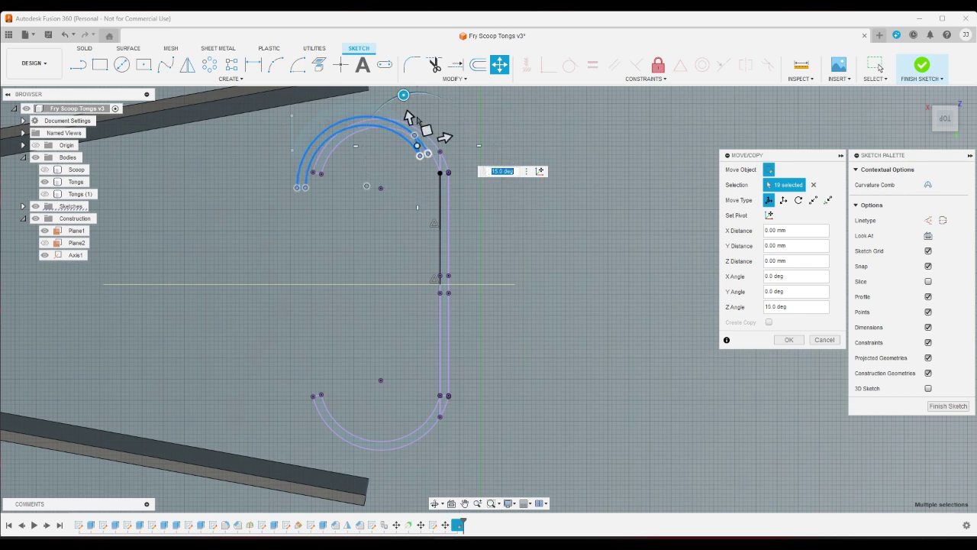
pyautogui.moveTo(411, 117); pyautogui.dragTo(404, 95)
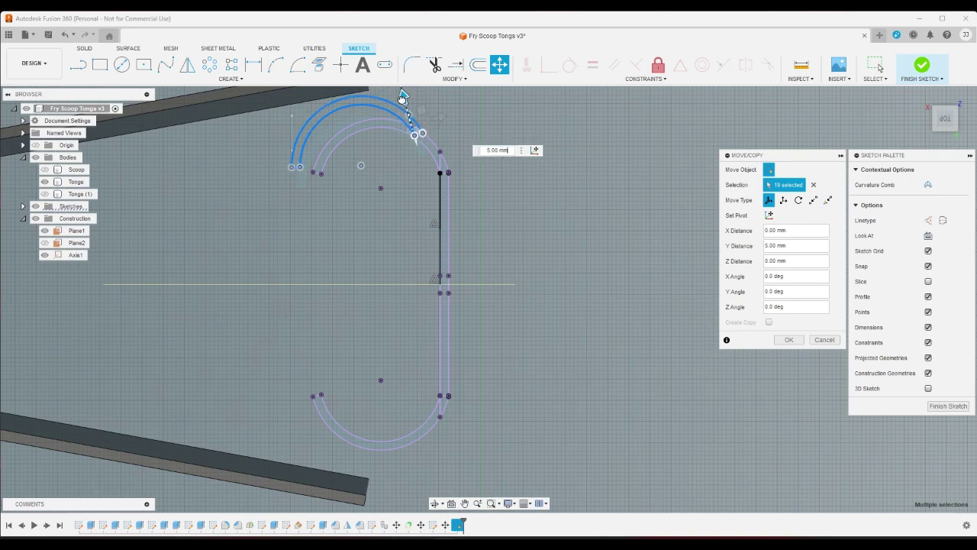
pyautogui.click(789, 340)
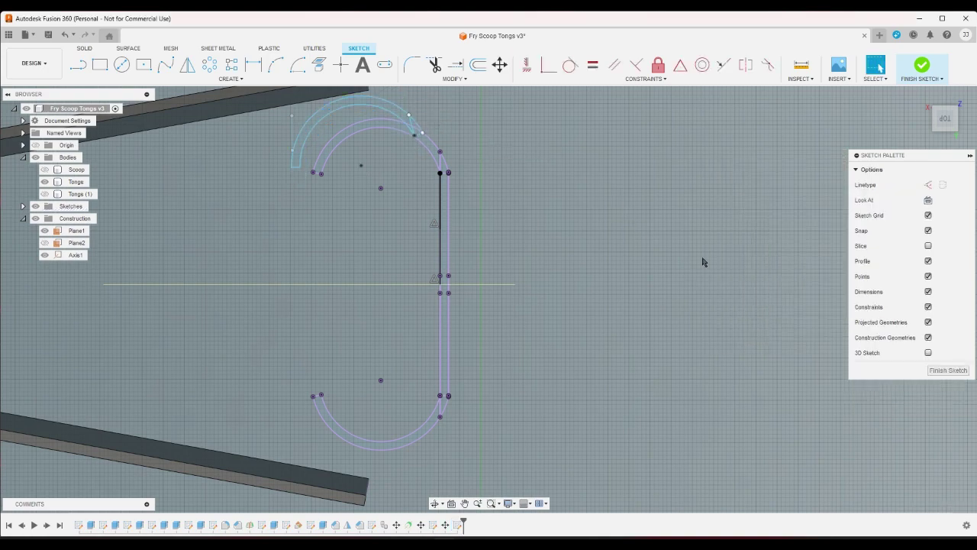
# Make the copied profile's outer arc tangent to the upper tong arm's inner edge, comparing the sketch without and with the constraint.
pyautogui.scroll(-2, 702, 260)
pyautogui.scroll(5, 462, 124)
pyautogui.scroll(2, 462, 124)
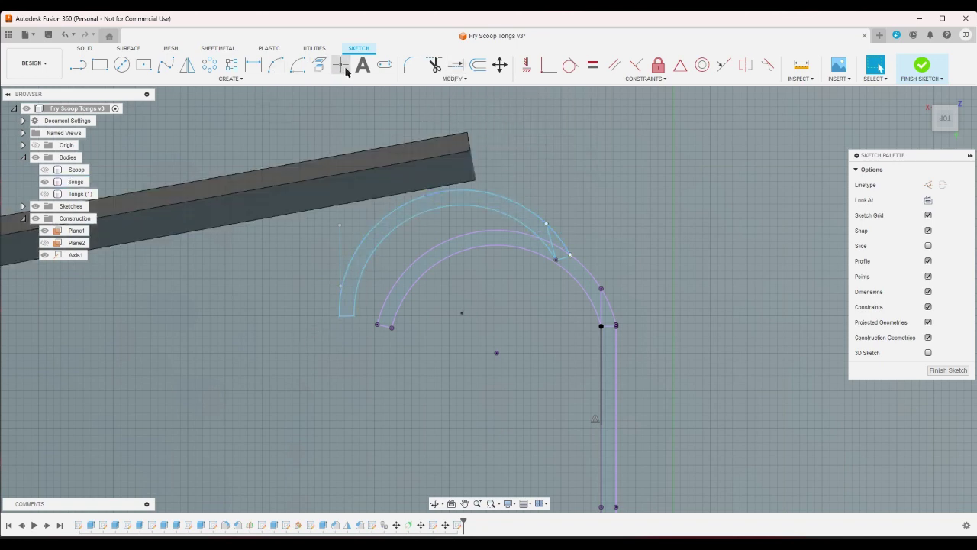
pyautogui.click(569, 65)
pyautogui.click(430, 195)
pyautogui.click(430, 194)
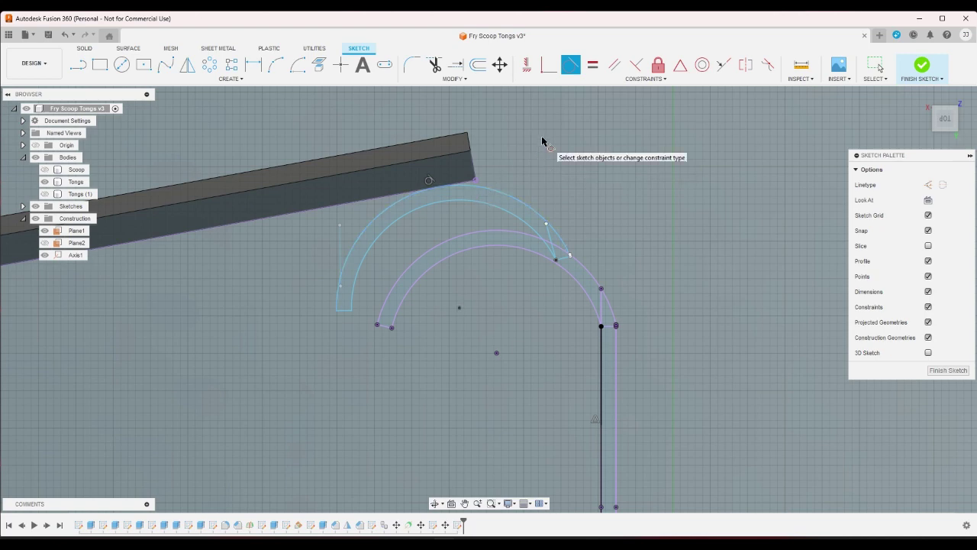
pyautogui.press('Escape')
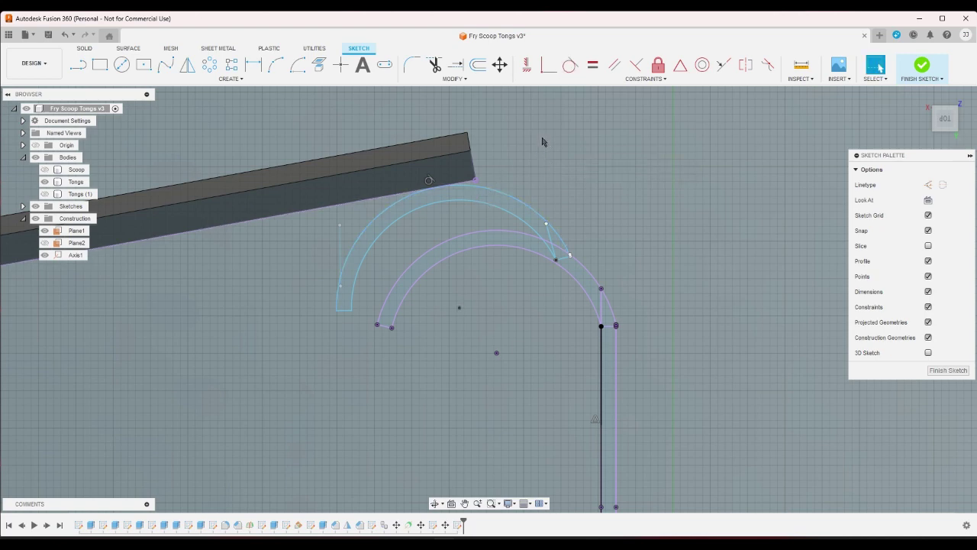
pyautogui.hotkey('ctrl', 'z')
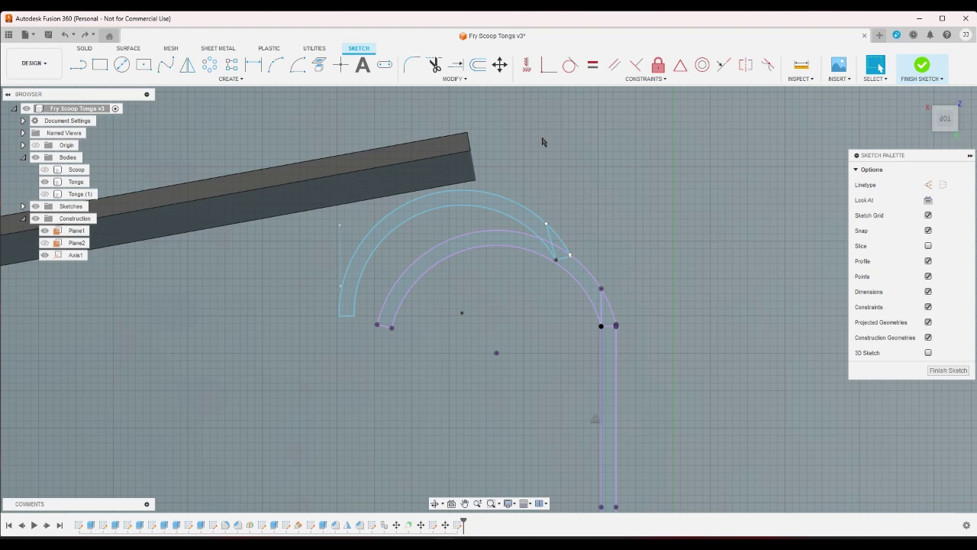
pyautogui.hotkey('ctrl', 'y')
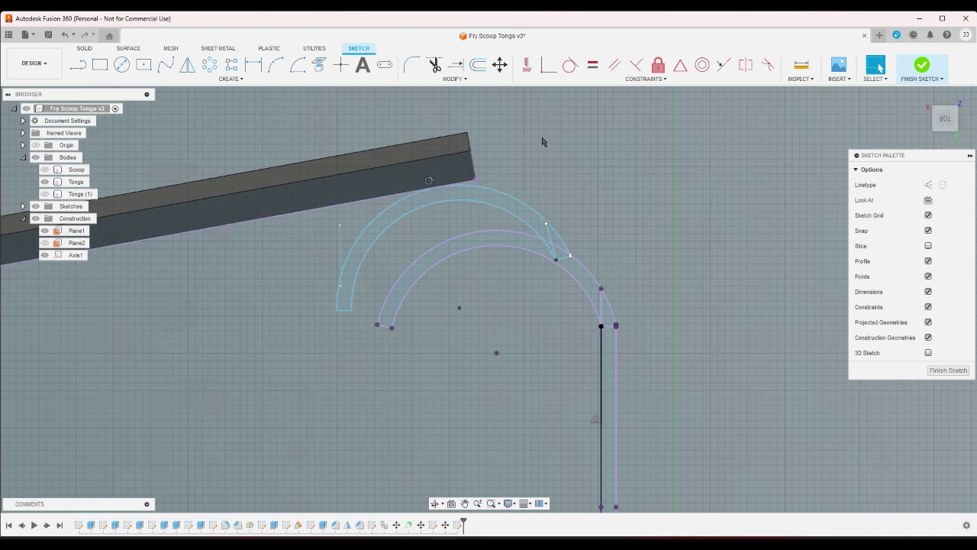
pyautogui.scroll(5, 561, 183)
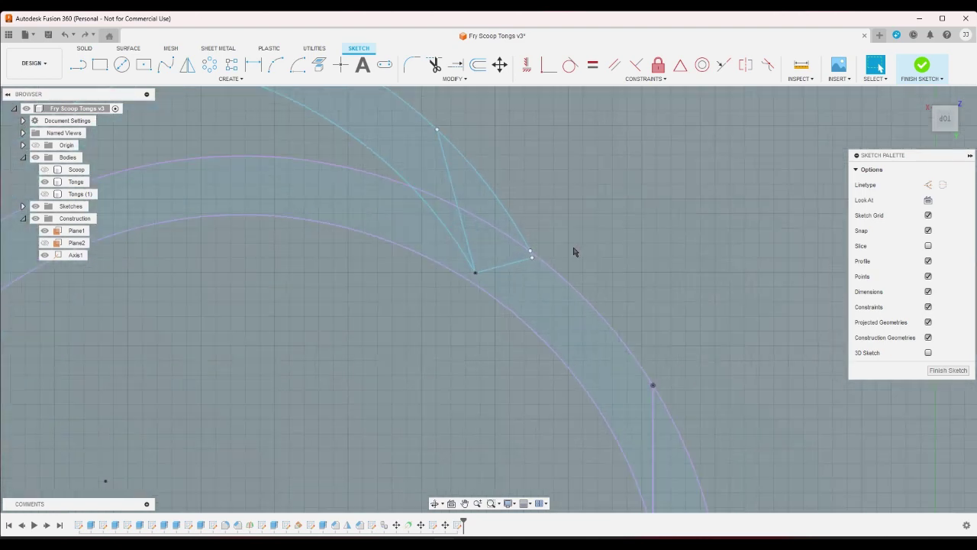
pyautogui.scroll(-2, 538, 258)
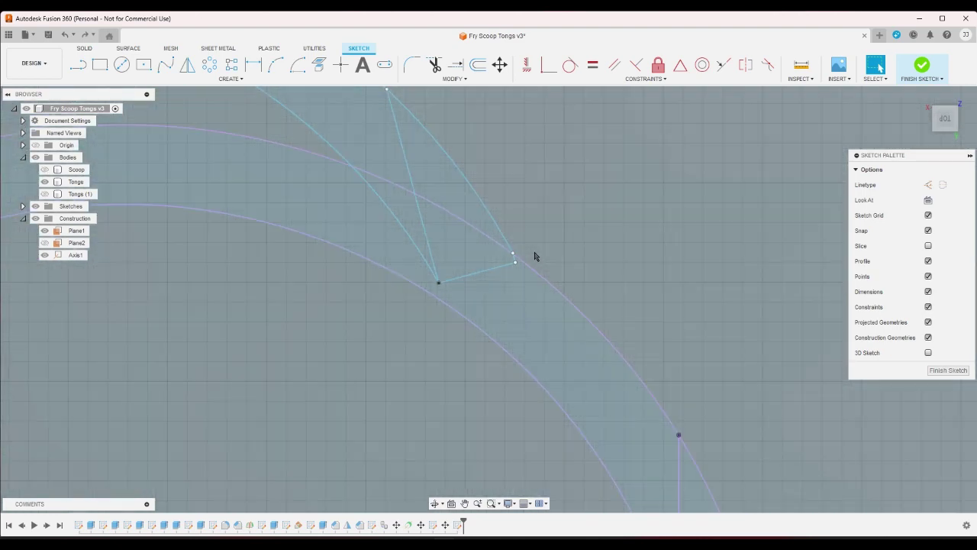
pyautogui.scroll(4, 533, 256)
pyautogui.scroll(-6, 533, 226)
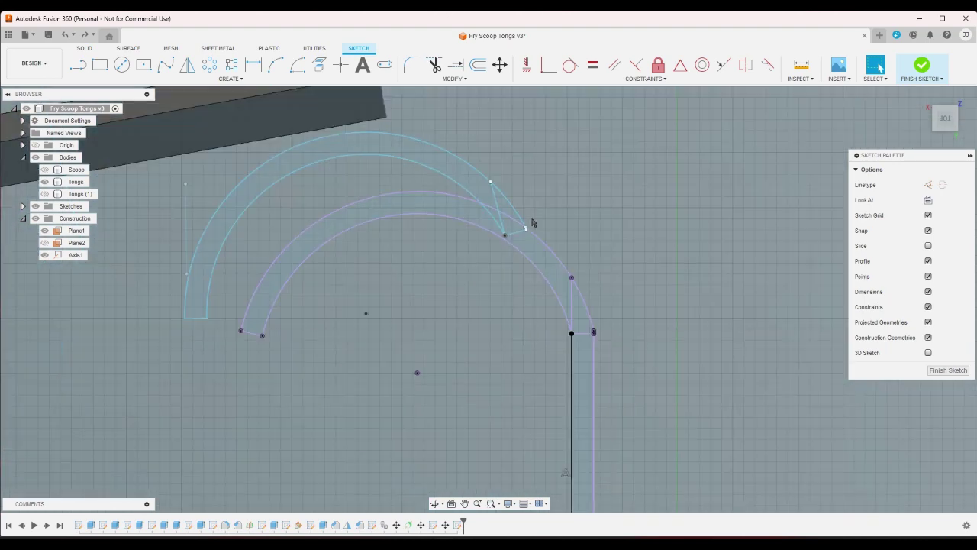
# Undo the earlier copy and paste the curved profile again, rotated 15 degrees and moved about -2.4 mm in X and 12.5 mm in Y.
pyautogui.hotkey('ctrl', 'z')
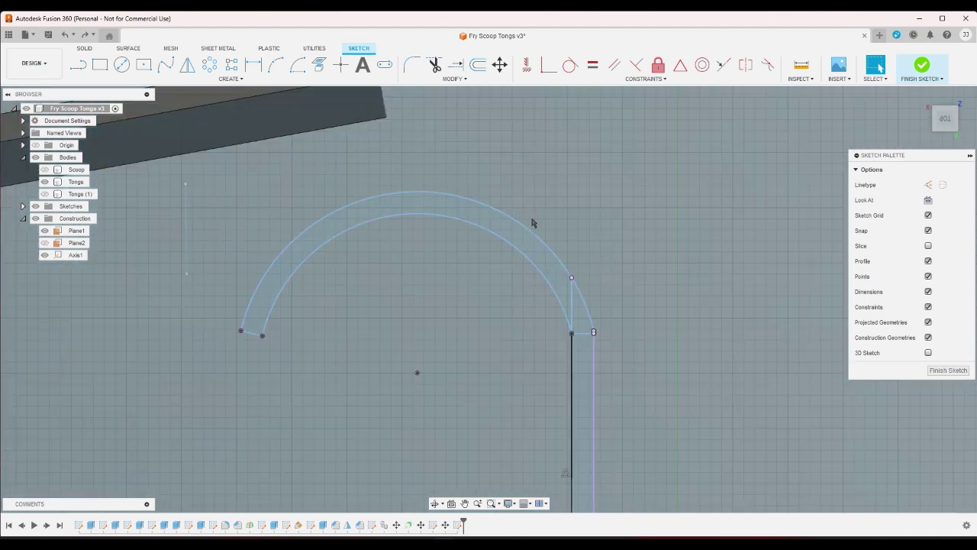
pyautogui.hotkey('ctrl', 'z')
pyautogui.hotkey('ctrl', 'v')
pyautogui.moveTo(571, 252); pyautogui.dragTo(558, 253)
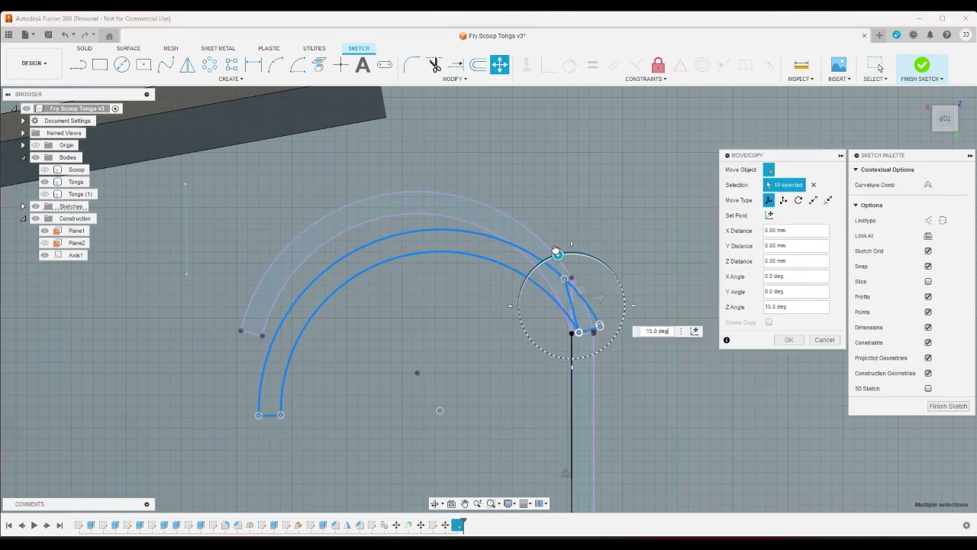
pyautogui.moveTo(569, 307); pyautogui.dragTo(510, 180)
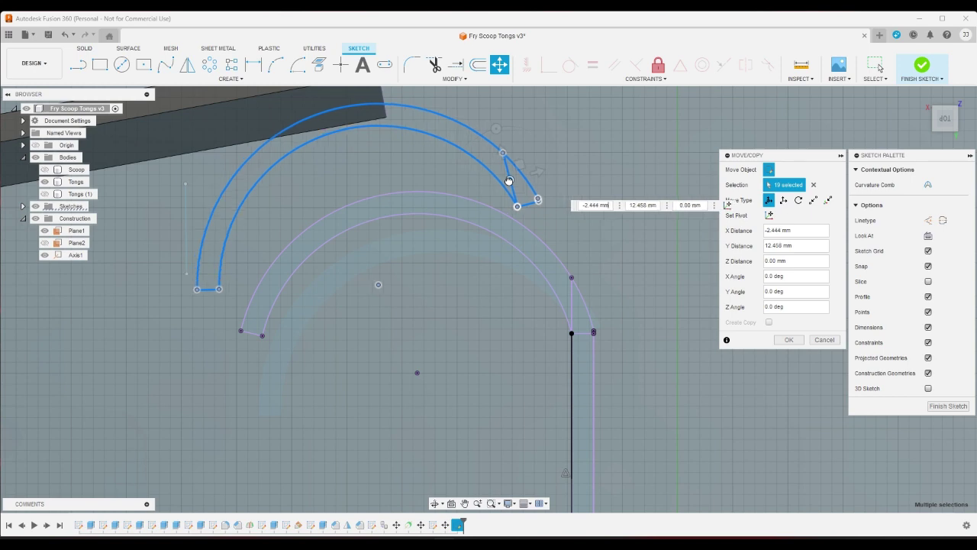
pyautogui.click(789, 339)
# Check the length of the vertical line along the flat wall's inner edge with a trial dimension.
pyautogui.scroll(-3, 712, 293)
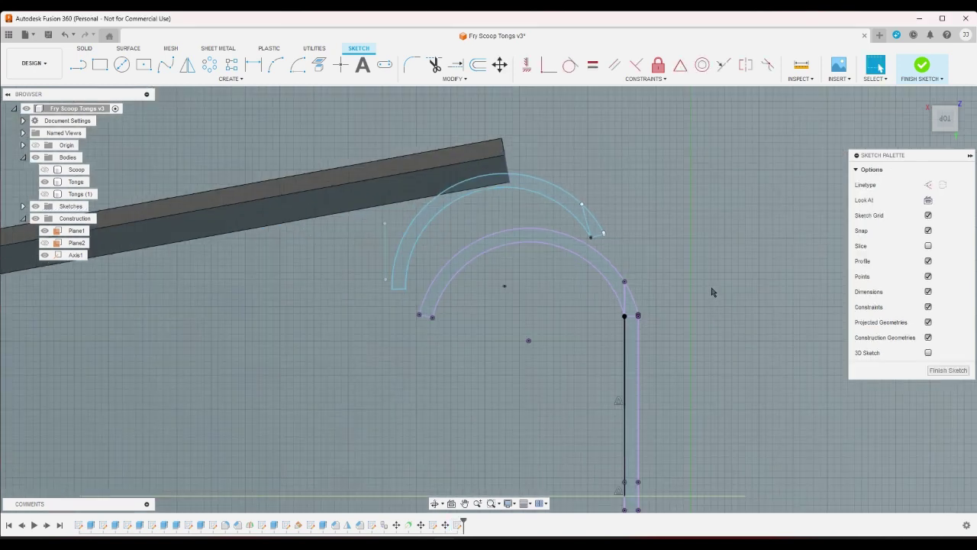
pyautogui.click(253, 65)
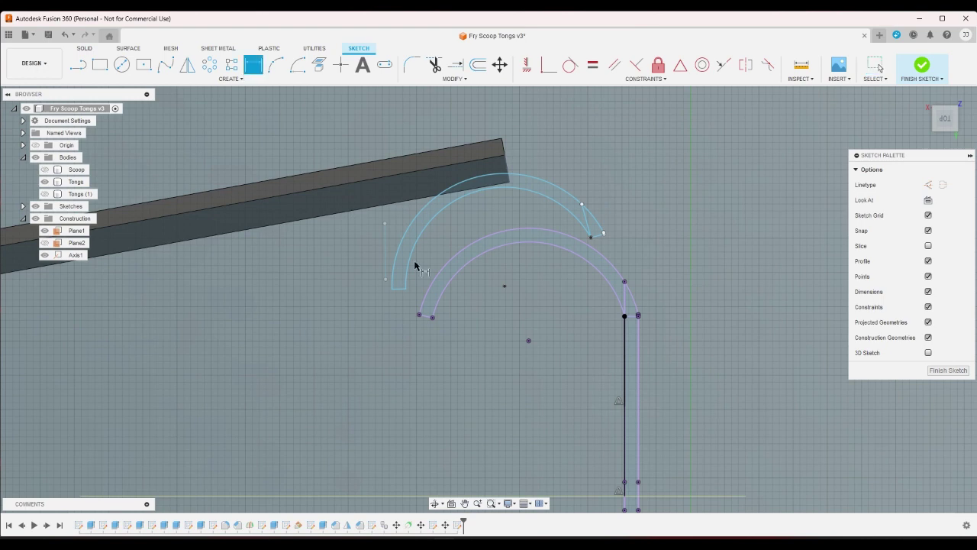
pyautogui.click(623, 345)
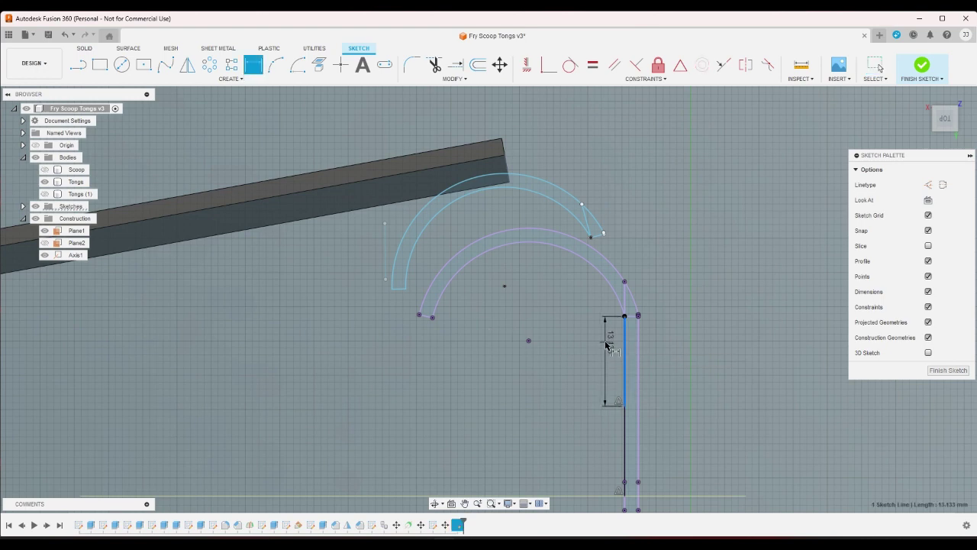
pyautogui.press('Escape')
# Sketch a 13 mm line from the copied profile's inner end corner, perpendicular to its end edge and heading toward the flat wall.
pyautogui.press('l')
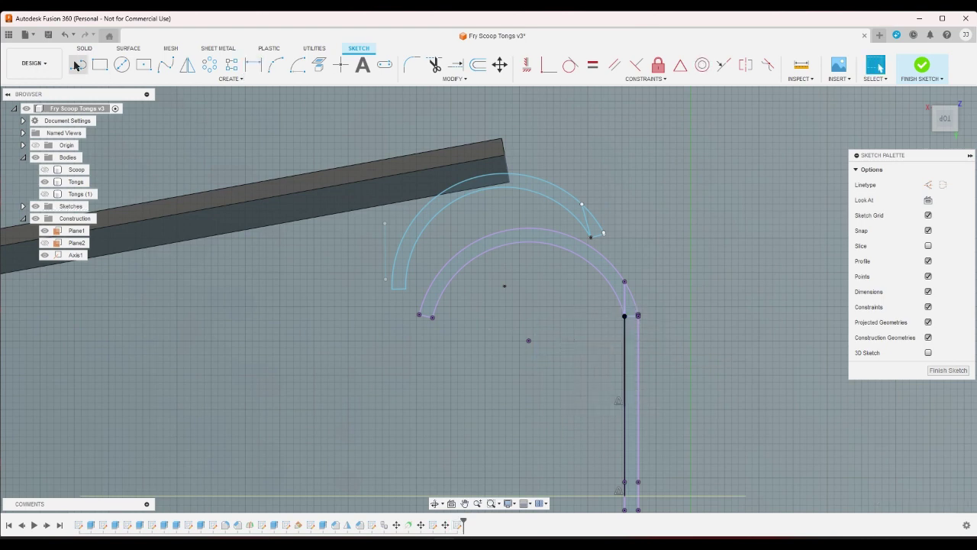
pyautogui.scroll(5, 604, 235)
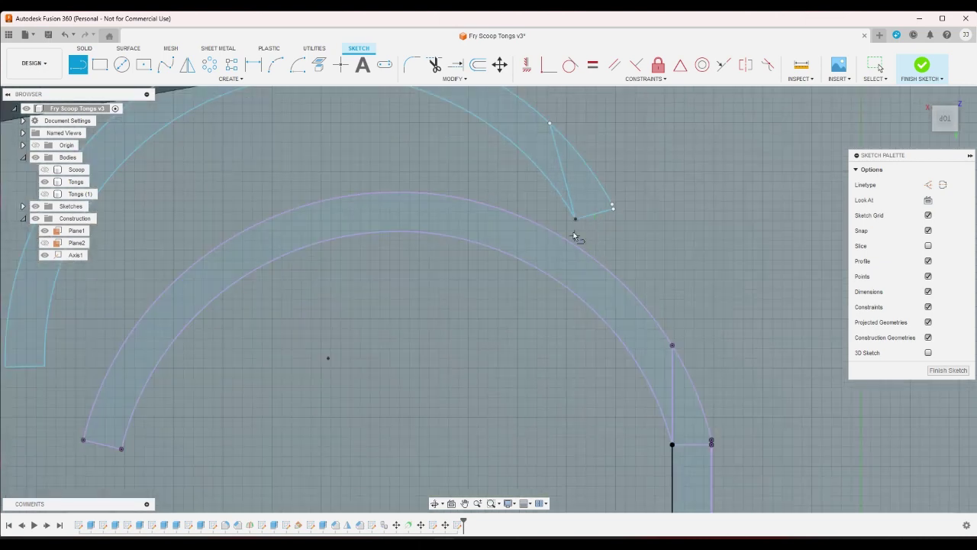
pyautogui.click(577, 220)
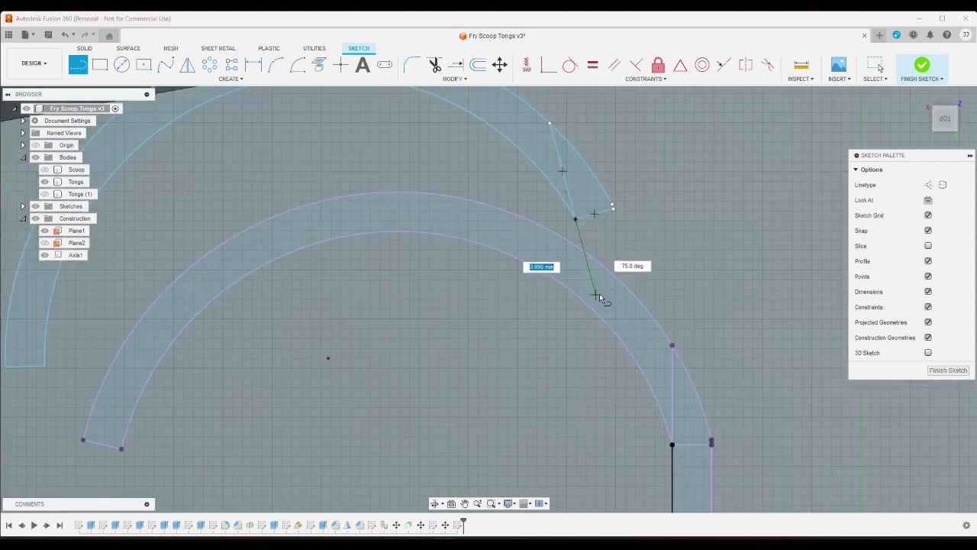
pyautogui.write('13')
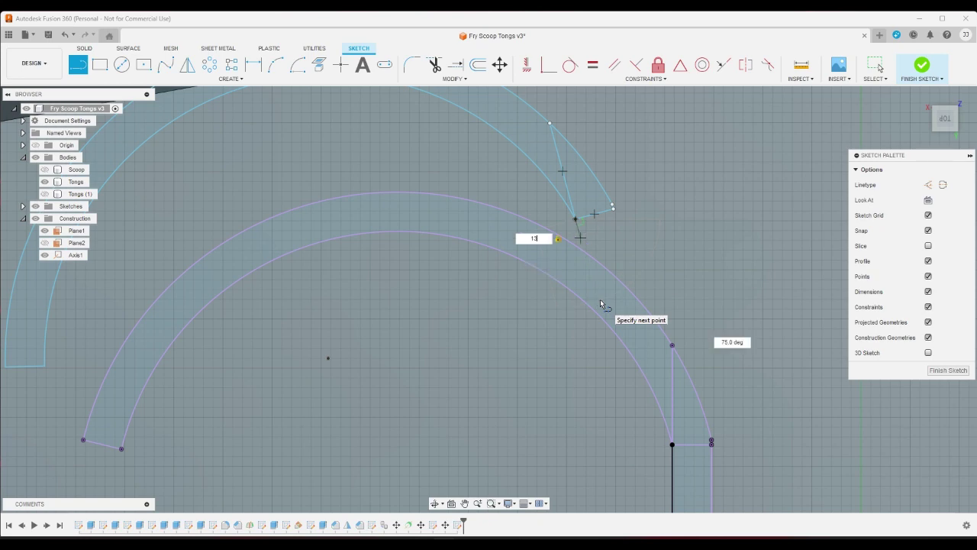
pyautogui.press('Return')
pyautogui.press('Escape')
pyautogui.scroll(-8, 602, 304)
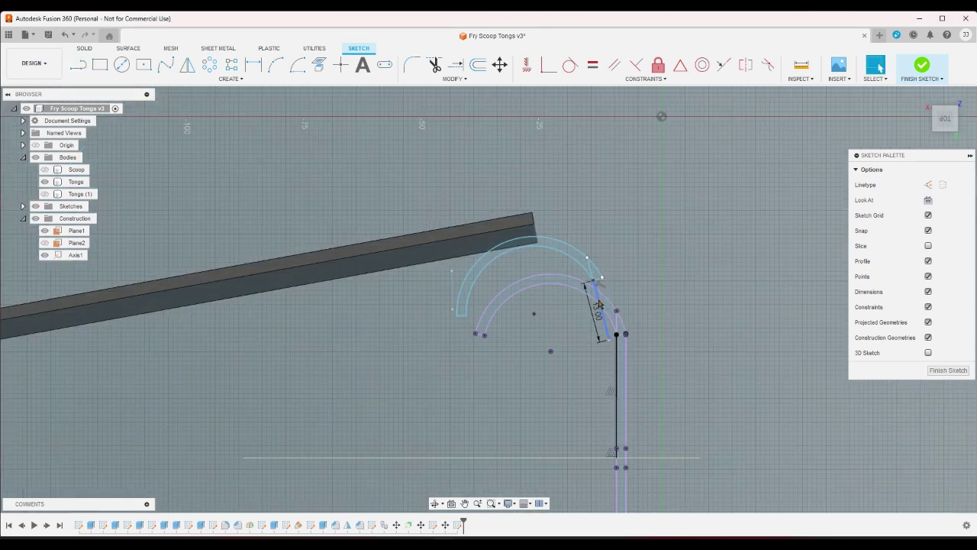
# Check the distance from the centre plane to the free end of the 13 mm line with a trial dimension.
pyautogui.scroll(2, 682, 326)
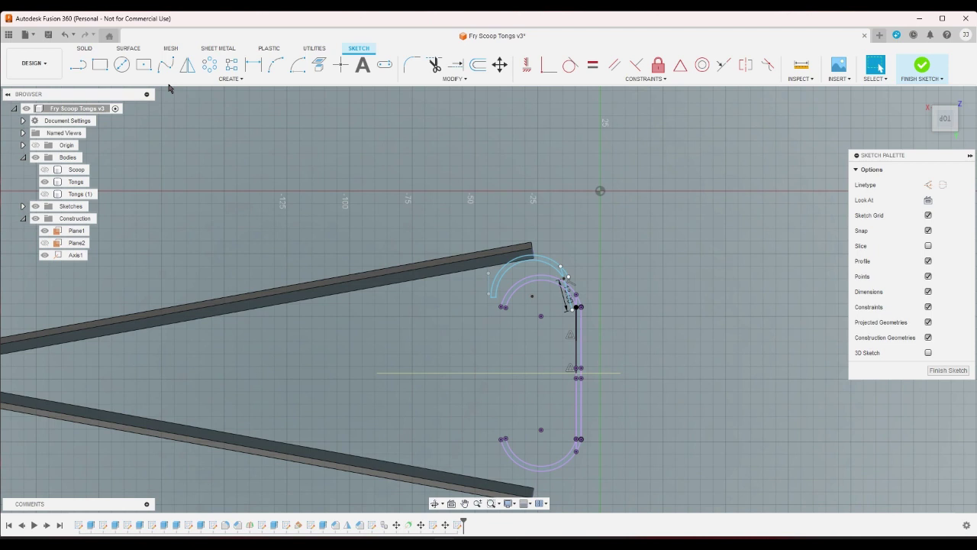
pyautogui.click(253, 64)
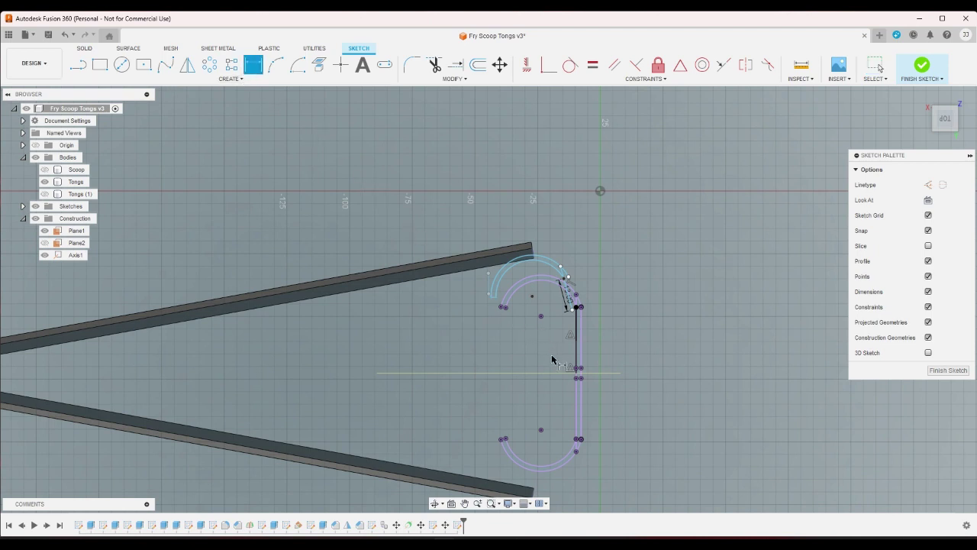
pyautogui.click(604, 372)
pyautogui.click(574, 311)
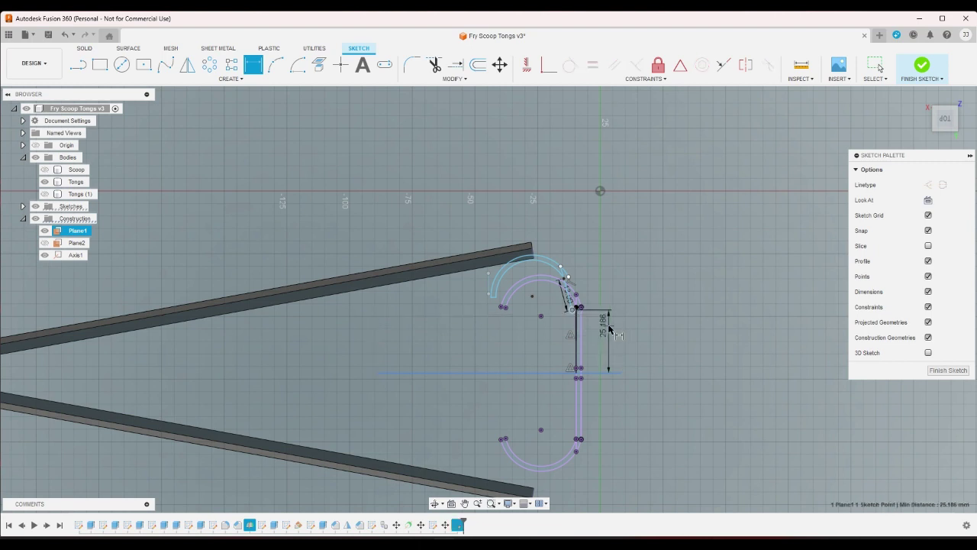
pyautogui.click(586, 330)
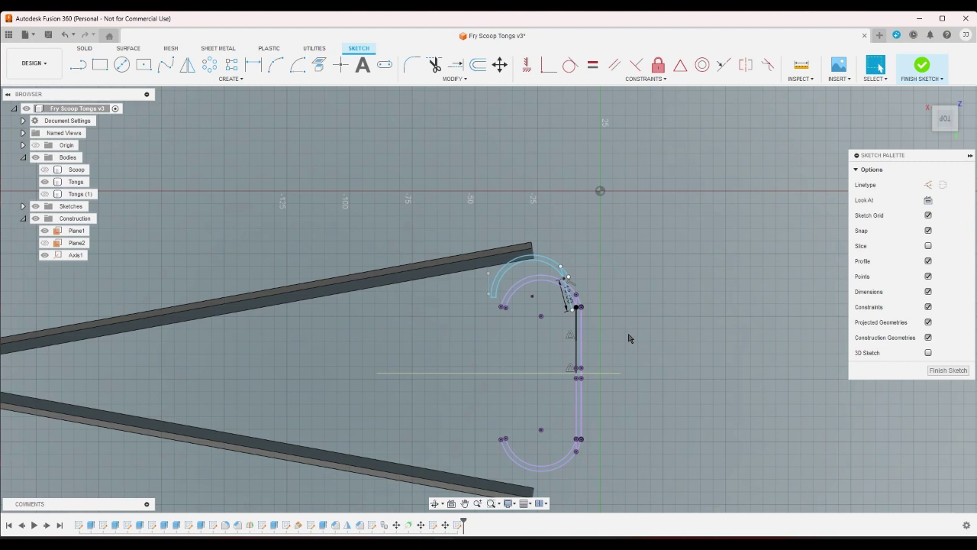
# Sketch a line about 10 mm long outward from the 13 mm line's free end, perpendicular to it and crossing the flat wall.
pyautogui.scroll(4, 608, 286)
pyautogui.click(78, 65)
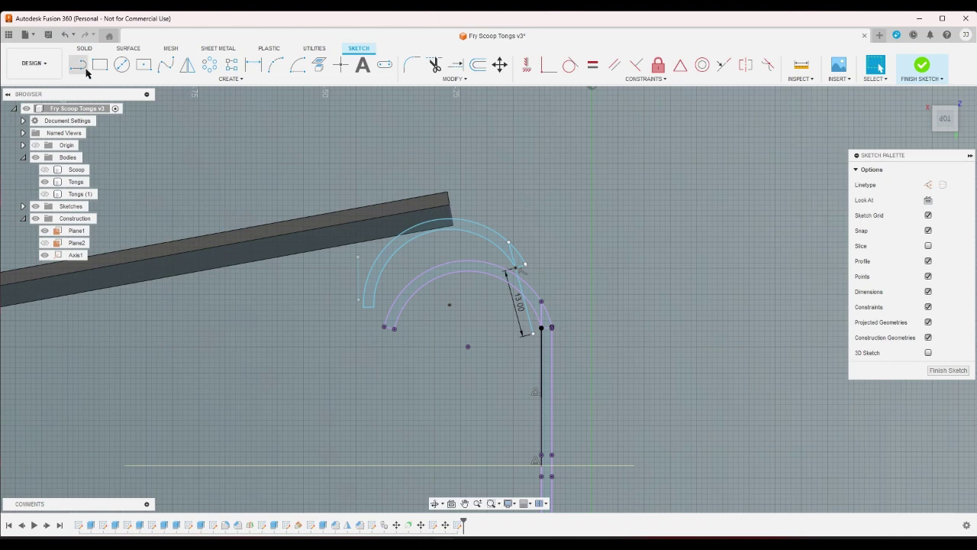
pyautogui.scroll(5, 603, 330)
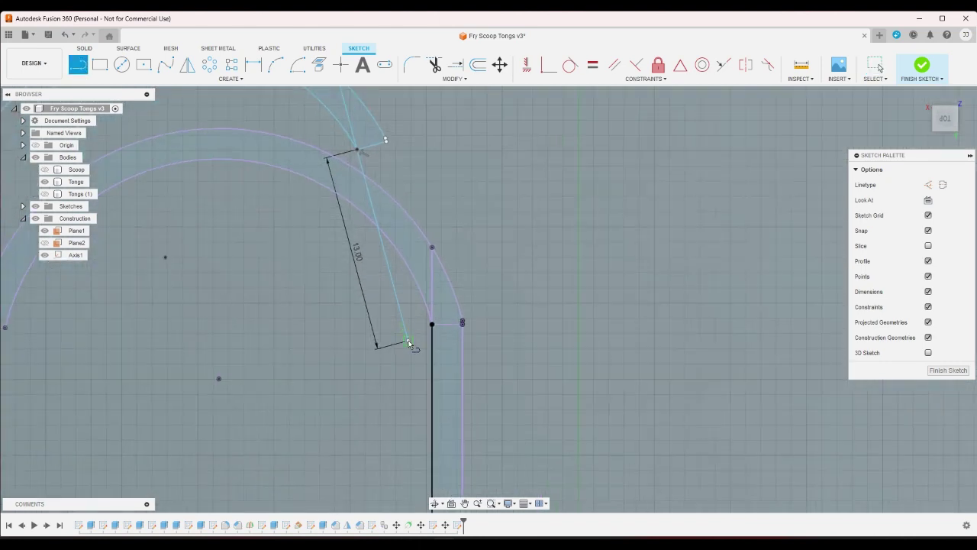
pyautogui.click(408, 340)
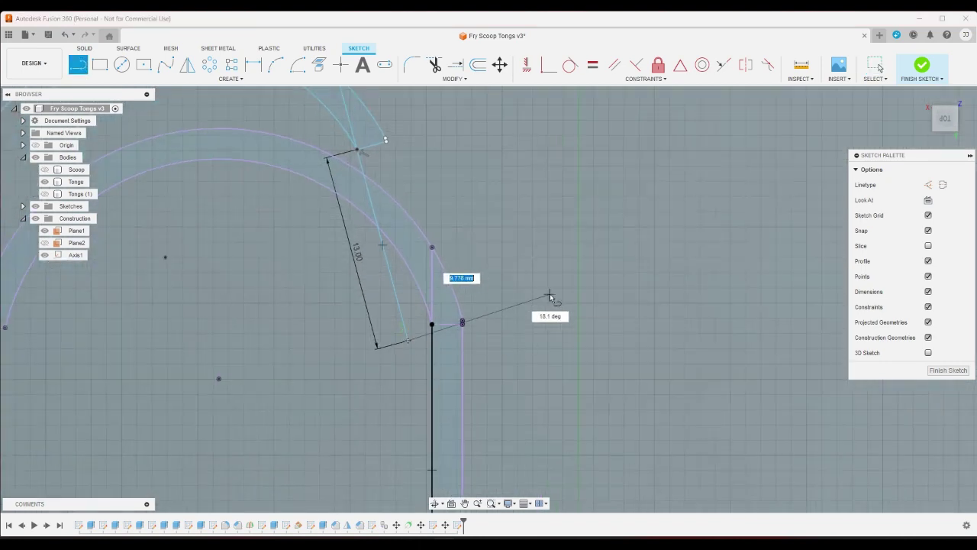
pyautogui.click(550, 302)
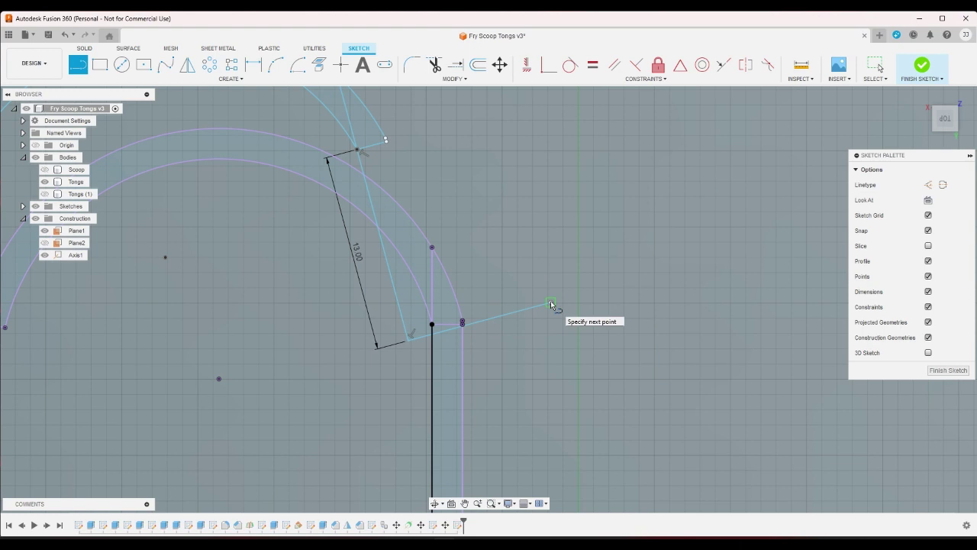
pyautogui.click(462, 203)
pyautogui.rightClick(459, 207)
pyautogui.click(421, 197)
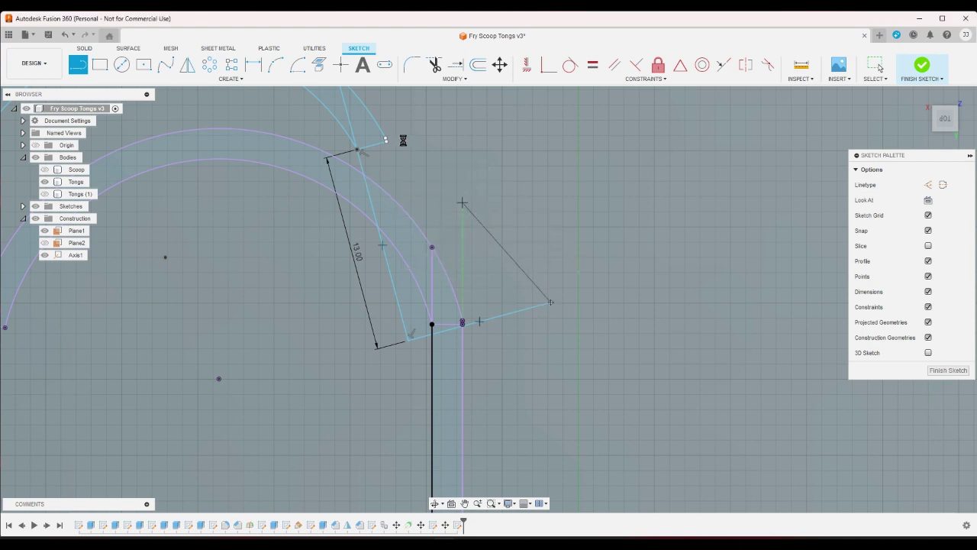
# Sketch a short line about 1.8 mm long from the copied profile's outer end corner, parallel to the 13 mm line.
pyautogui.scroll(4, 397, 139)
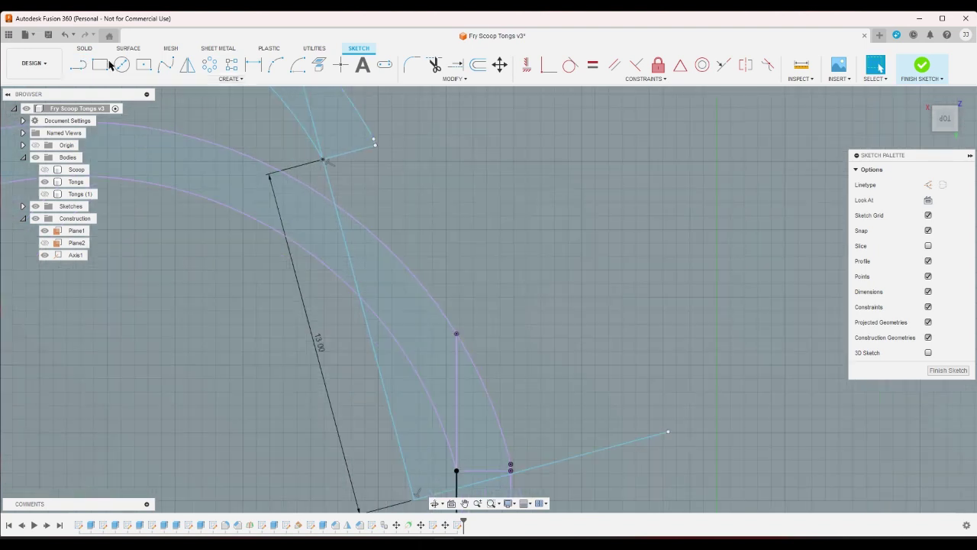
pyautogui.click(78, 64)
pyautogui.click(374, 143)
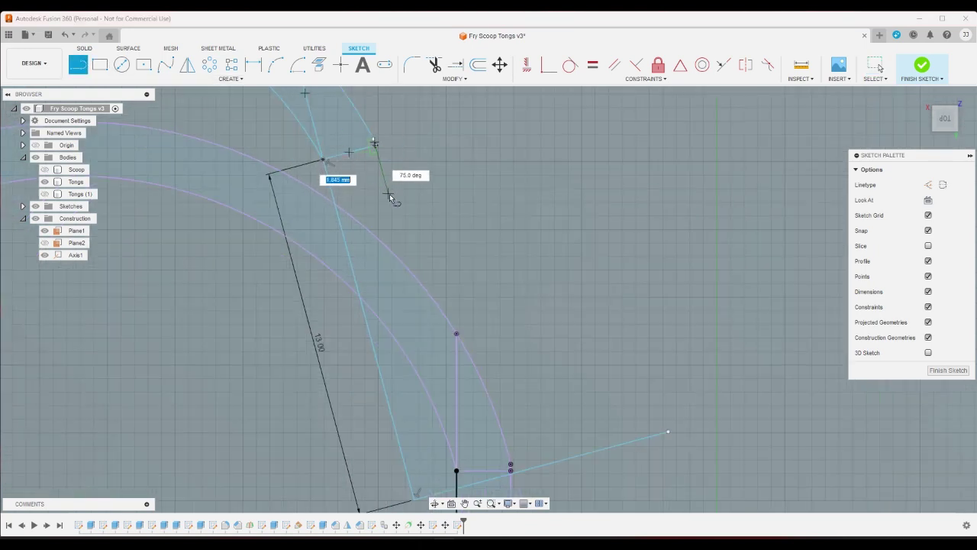
pyautogui.click(389, 195)
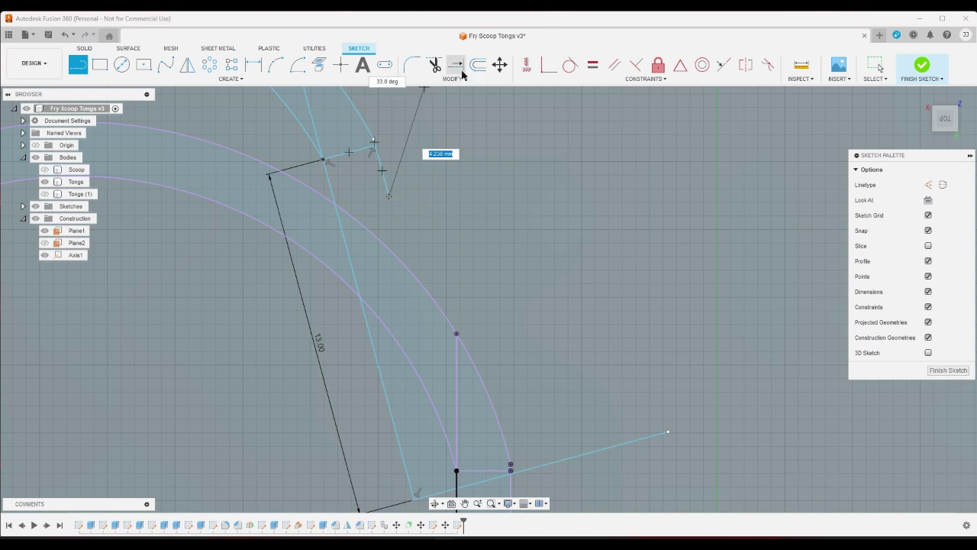
# Extend the short outer line down to the perpendicular closing line and finish the sketch.
pyautogui.click(456, 64)
pyautogui.click(396, 225)
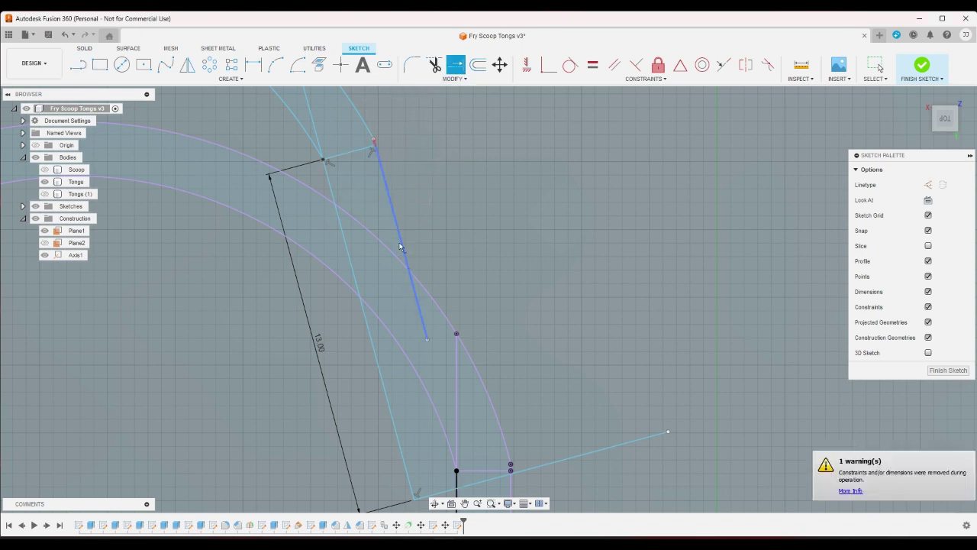
pyautogui.click(424, 327)
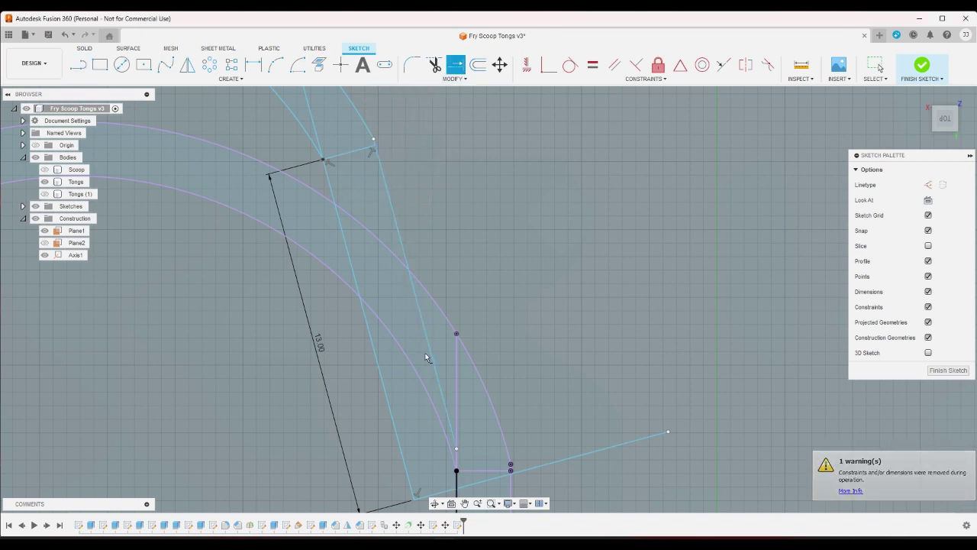
pyautogui.click(442, 394)
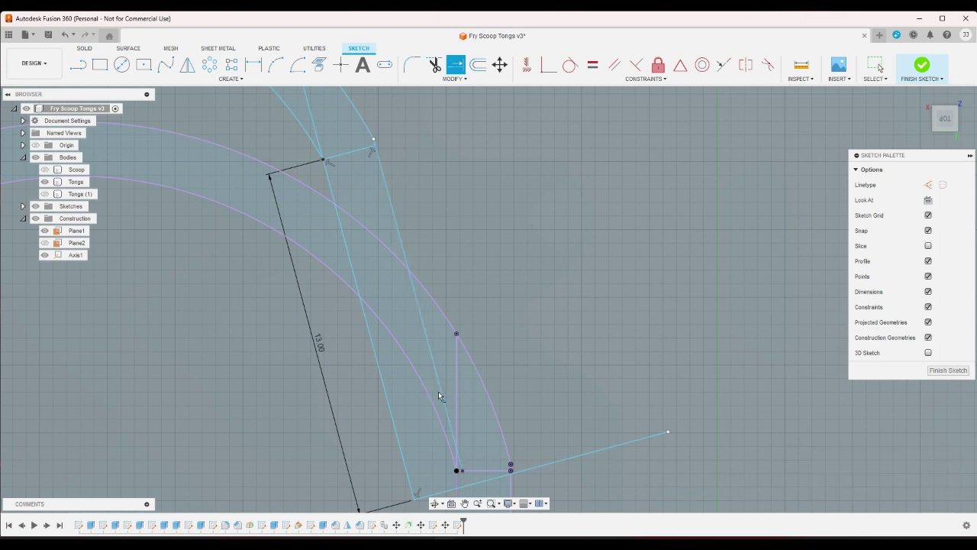
pyautogui.click(442, 391)
pyautogui.scroll(-5, 773, 232)
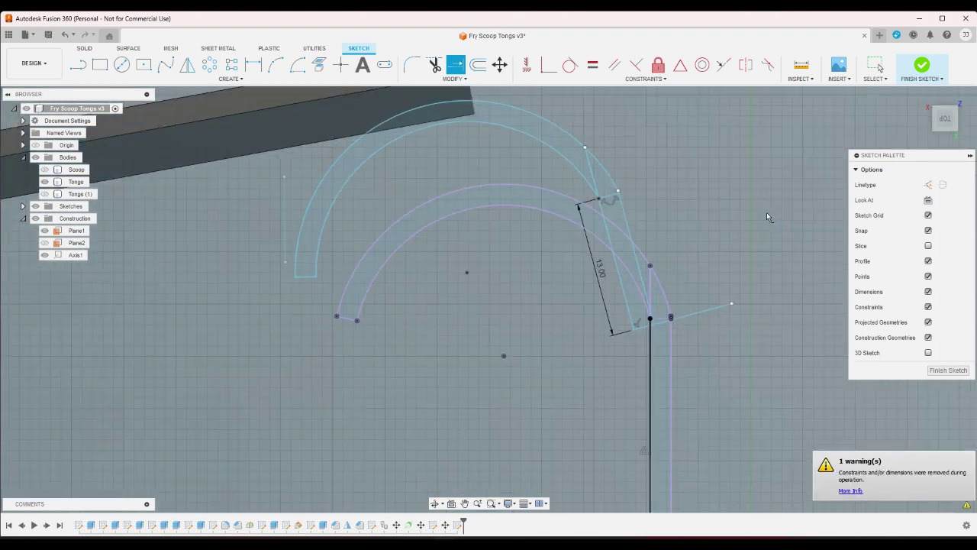
pyautogui.scroll(-2, 766, 217)
pyautogui.click(923, 65)
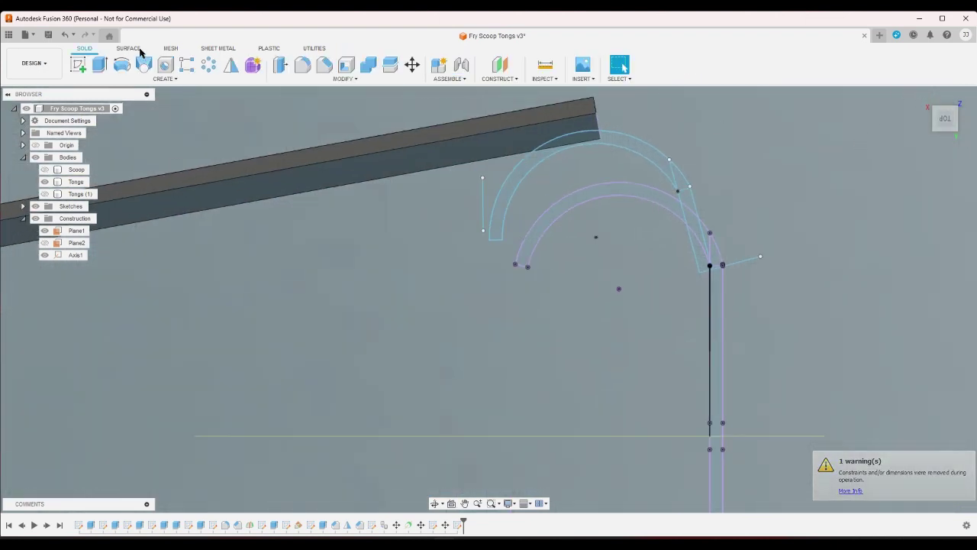
# Start an extrusion of the copied curved profile, including every region of its straight extension down to the closing line.
pyautogui.click(99, 65)
pyautogui.click(500, 214)
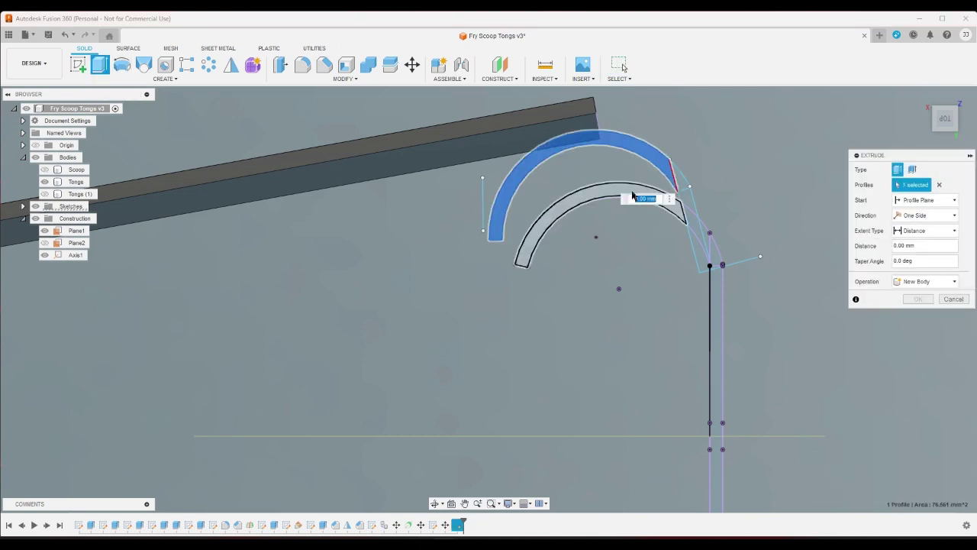
pyautogui.click(677, 172)
pyautogui.click(684, 197)
pyautogui.click(690, 227)
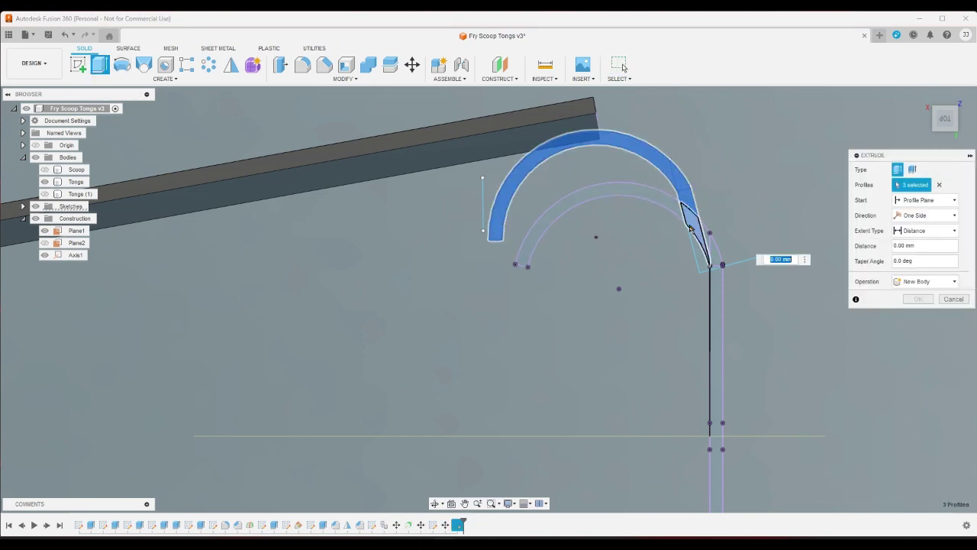
pyautogui.click(696, 244)
pyautogui.click(706, 257)
pyautogui.scroll(1, 776, 259)
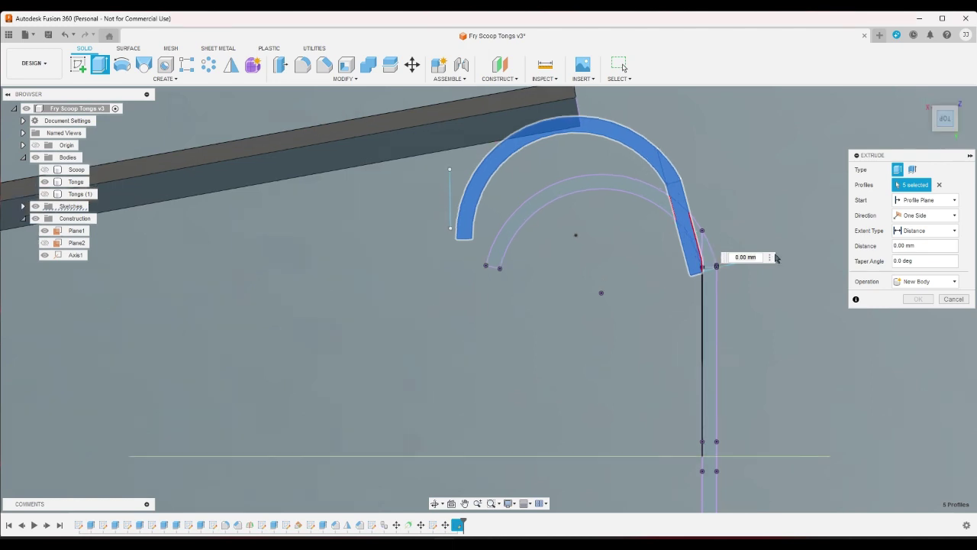
pyautogui.scroll(5, 764, 257)
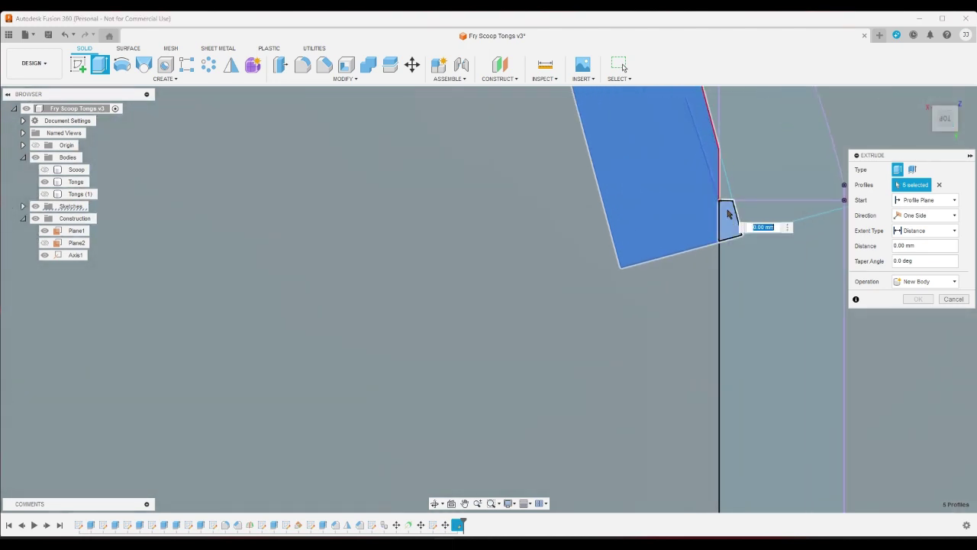
pyautogui.click(727, 214)
pyautogui.click(725, 171)
# Extrude the selected curved profile regions to the tong arm's underside face, joining them to the tongs body.
pyautogui.click(932, 98)
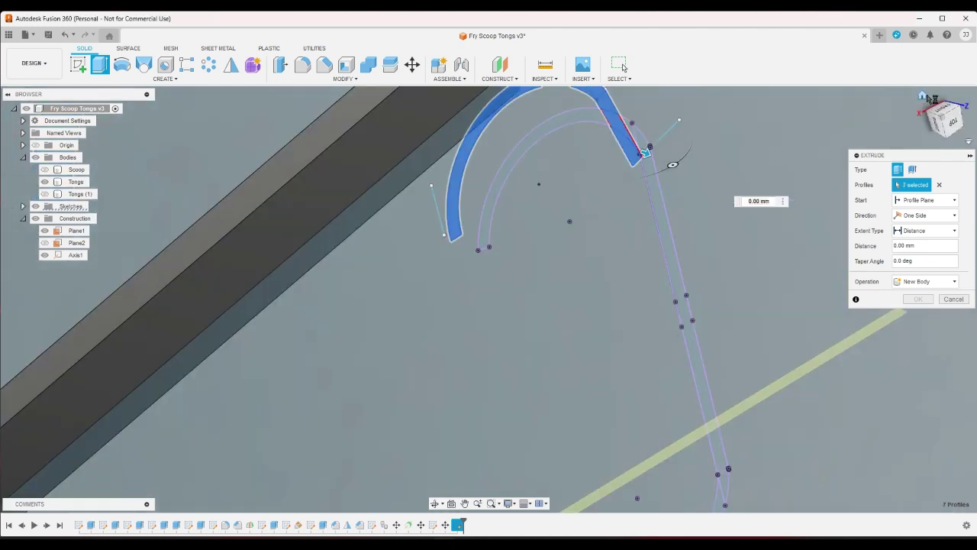
pyautogui.click(906, 235)
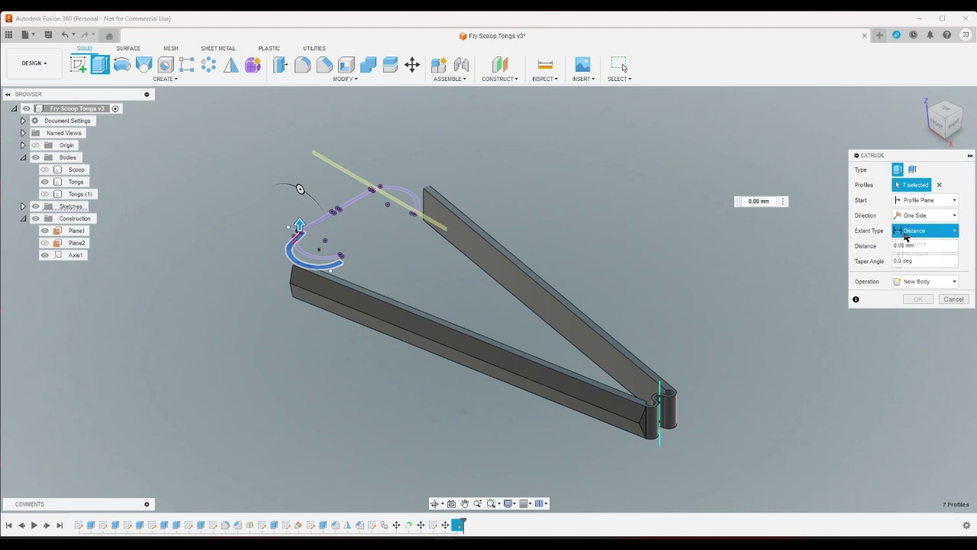
pyautogui.click(910, 255)
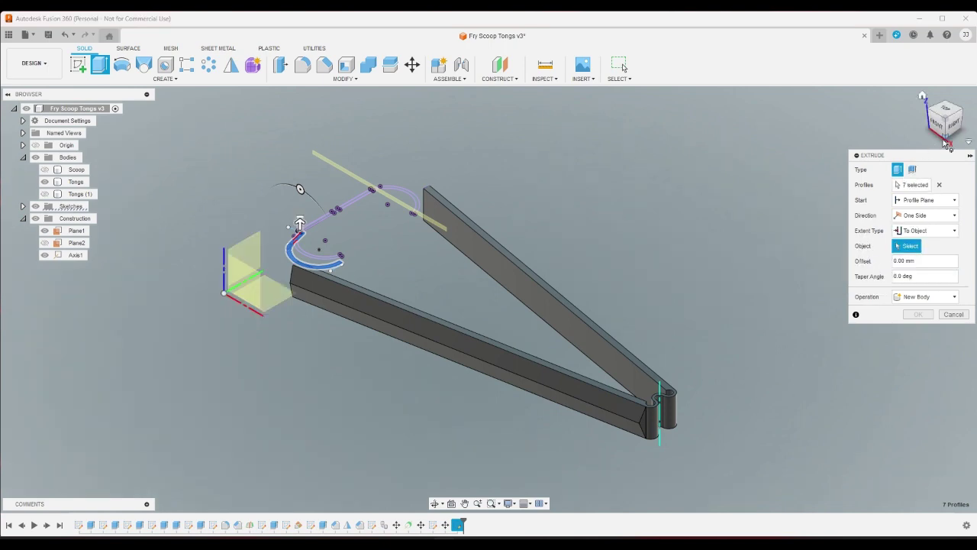
pyautogui.click(945, 139)
pyautogui.scroll(3, 330, 384)
pyautogui.scroll(2, 306, 370)
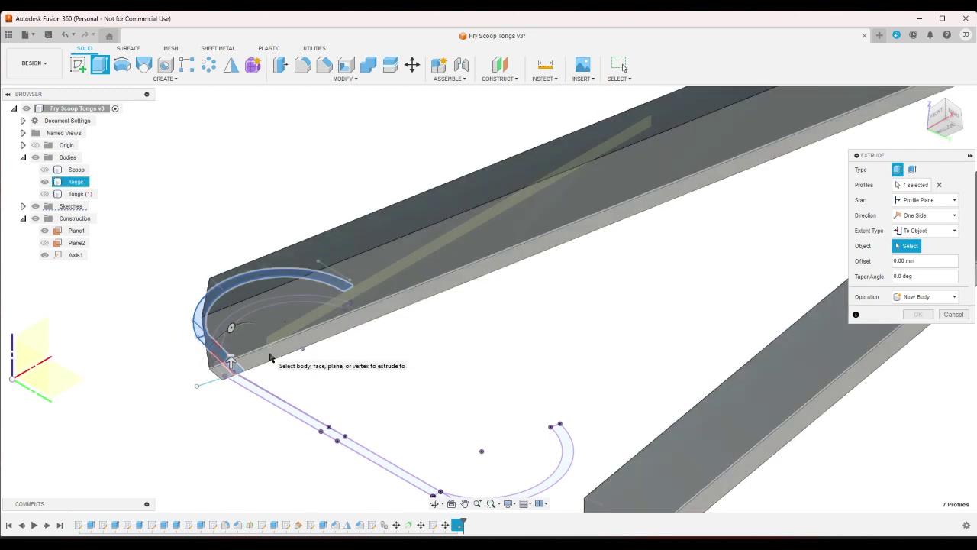
pyautogui.click(284, 365)
pyautogui.click(926, 311)
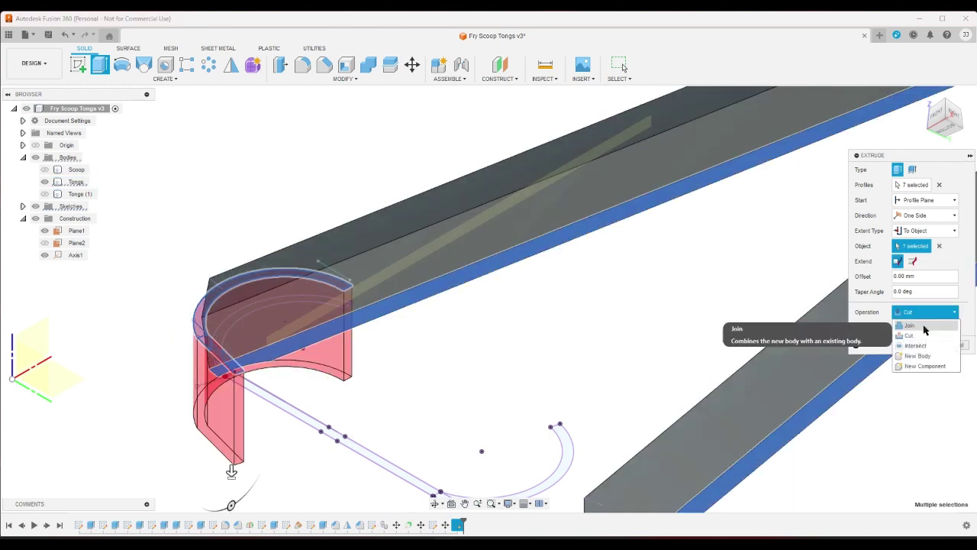
pyautogui.click(914, 324)
pyautogui.click(919, 330)
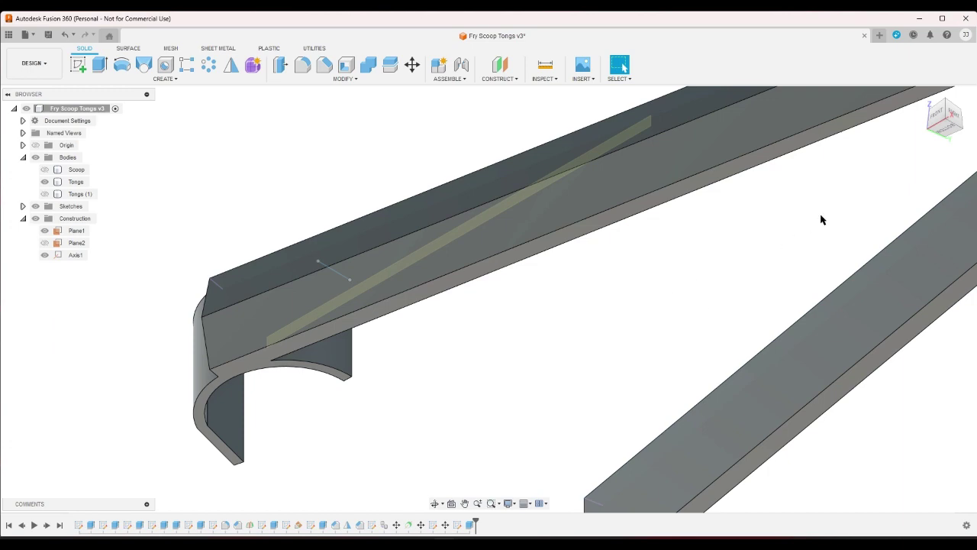
# Mirror the grip extrusion feature across Plane1 onto the opposite tong arm.
pyautogui.click(922, 95)
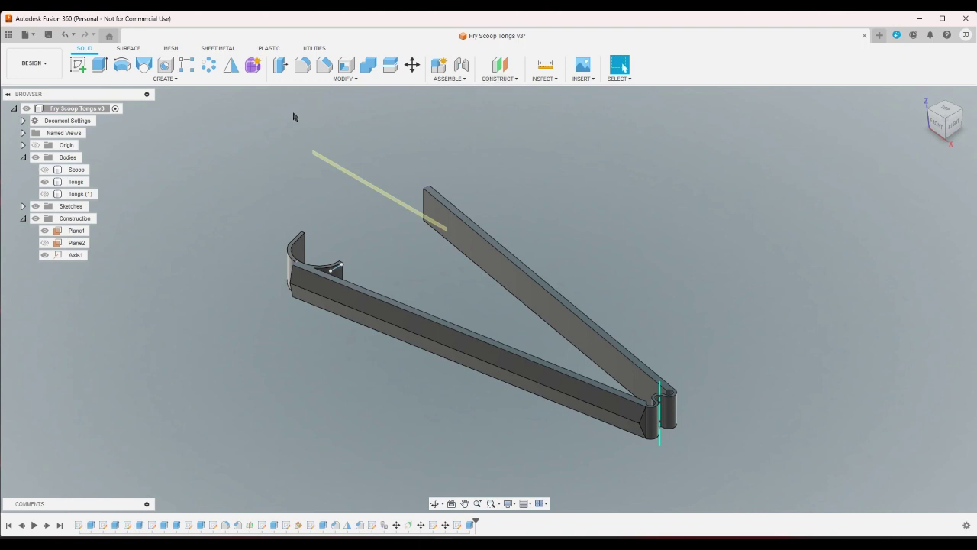
pyautogui.click(231, 65)
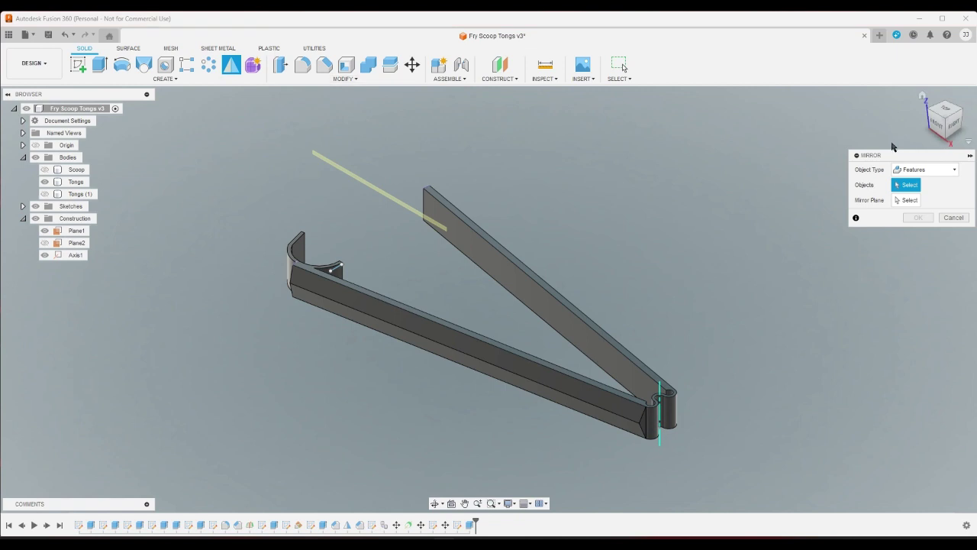
pyautogui.click(469, 525)
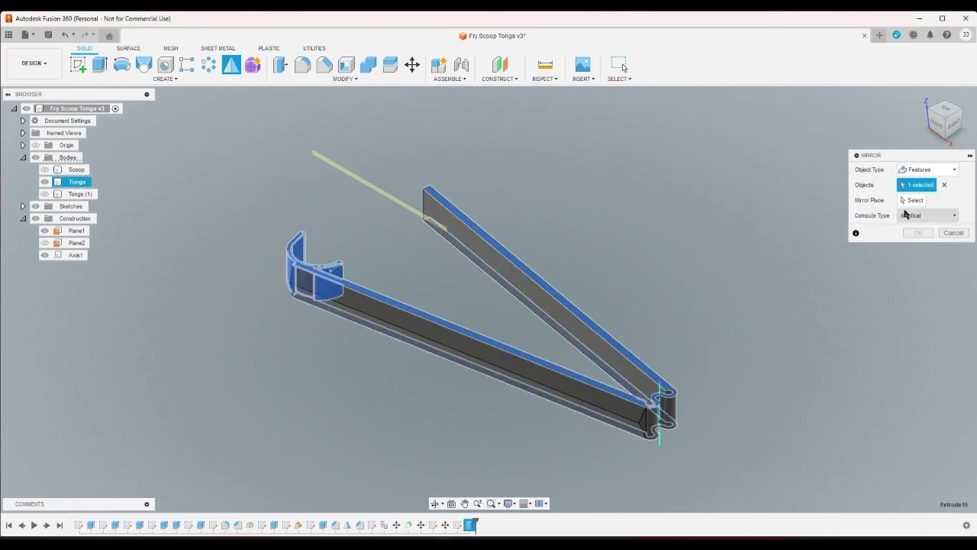
pyautogui.click(913, 200)
pyautogui.click(386, 189)
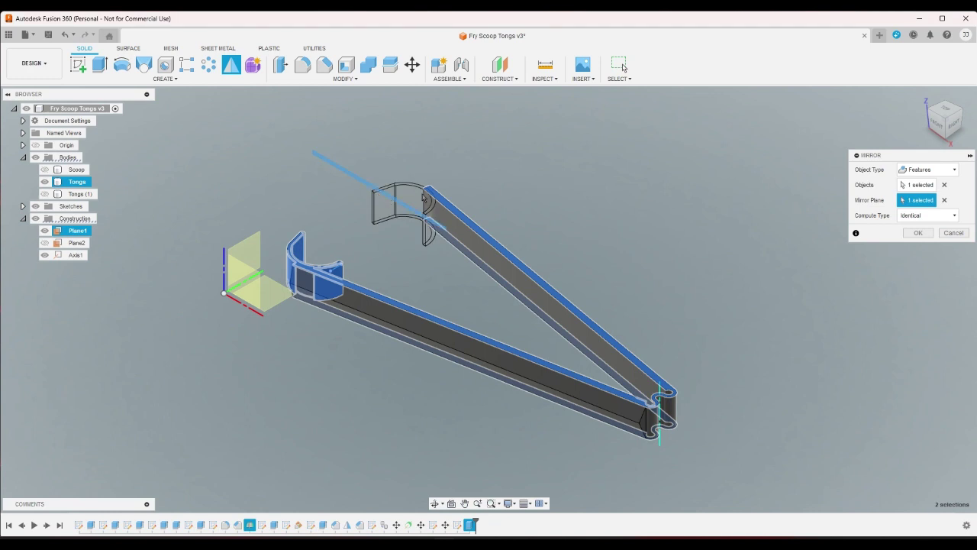
pyautogui.click(918, 233)
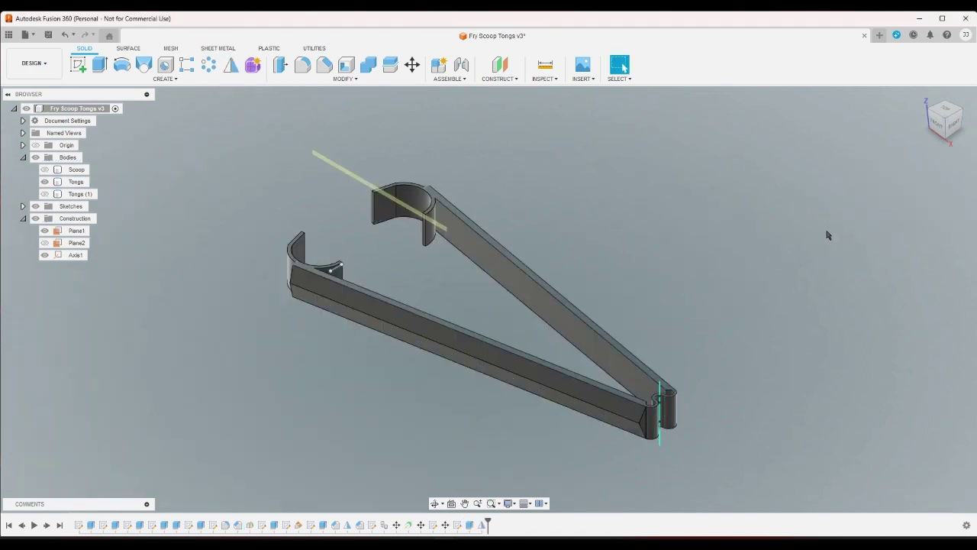
# Show the outdated rotated body Tongs (1) for comparison and delete it along with its dependent features.
pyautogui.click(43, 193)
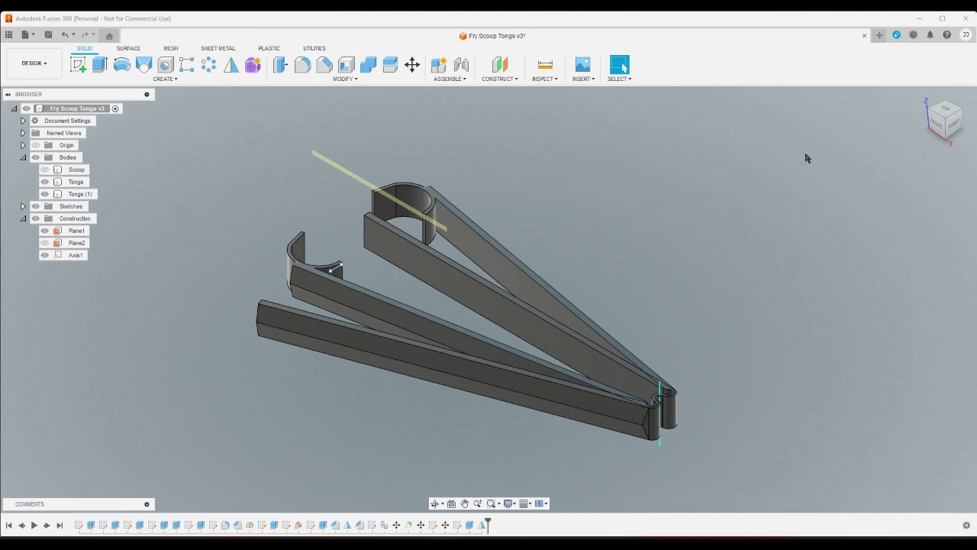
pyautogui.click(945, 113)
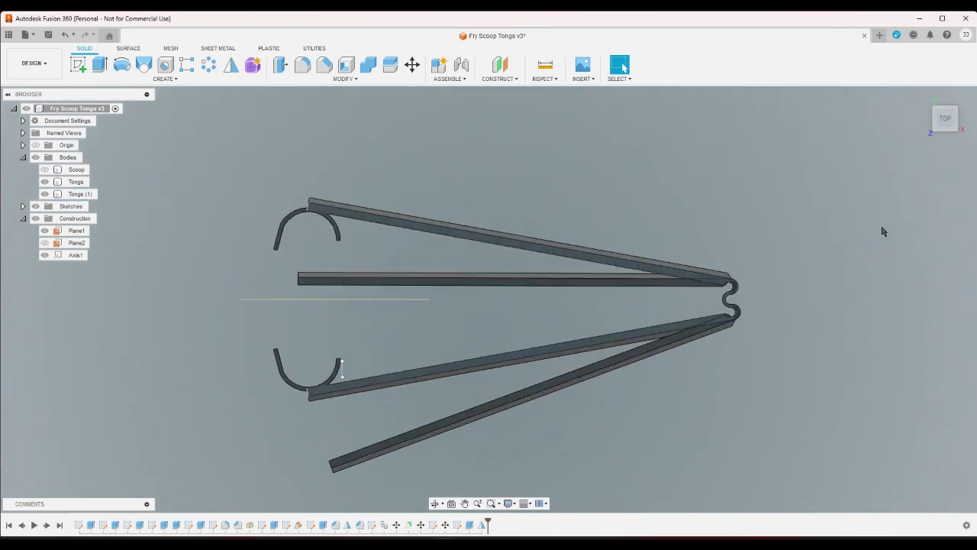
pyautogui.click(922, 96)
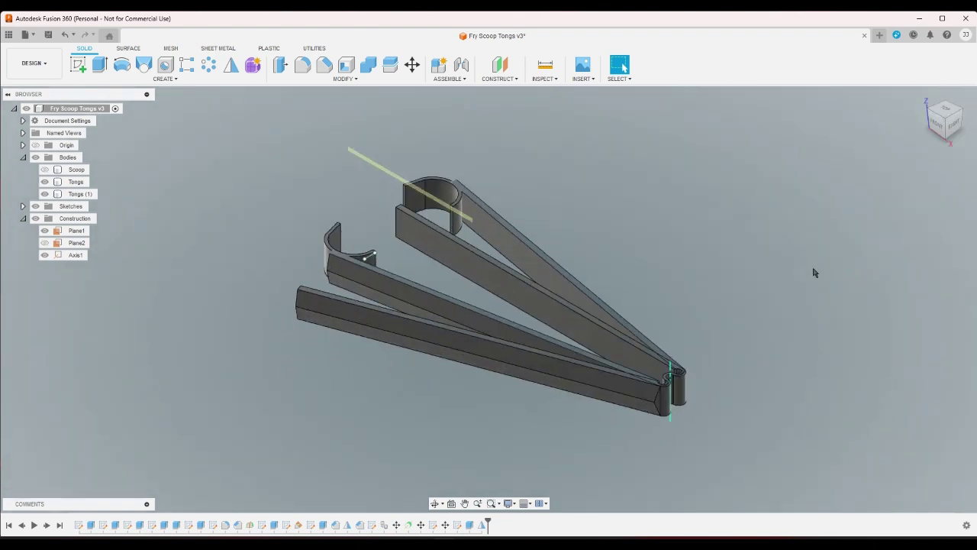
pyautogui.click(81, 194)
pyautogui.press('Delete')
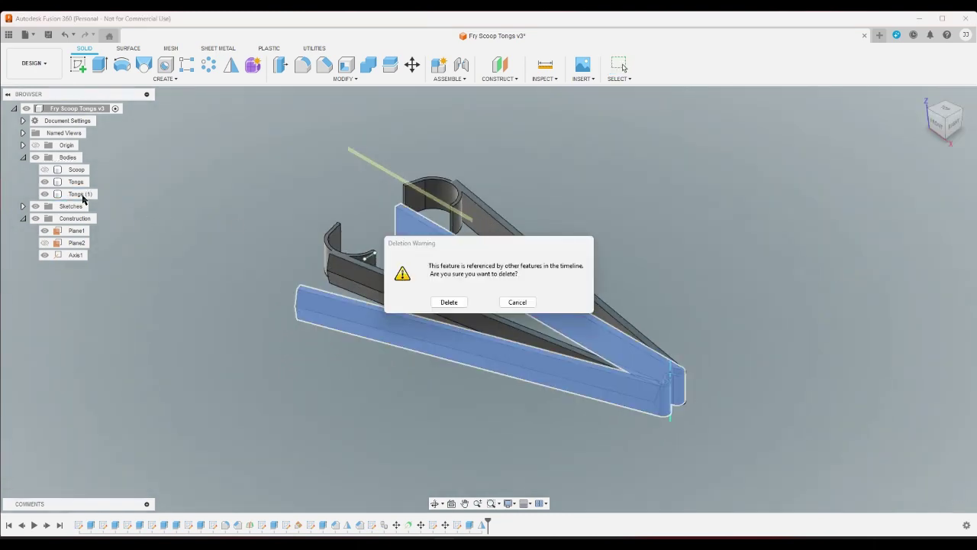
pyautogui.click(447, 303)
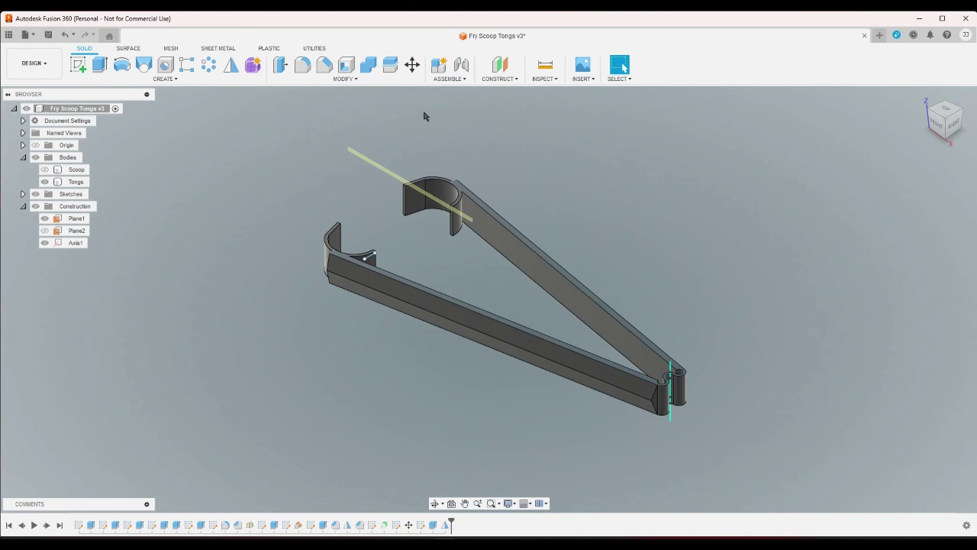
# Create an in-place copy of the Tongs body with the Move/Copy command.
pyautogui.click(413, 65)
pyautogui.click(485, 227)
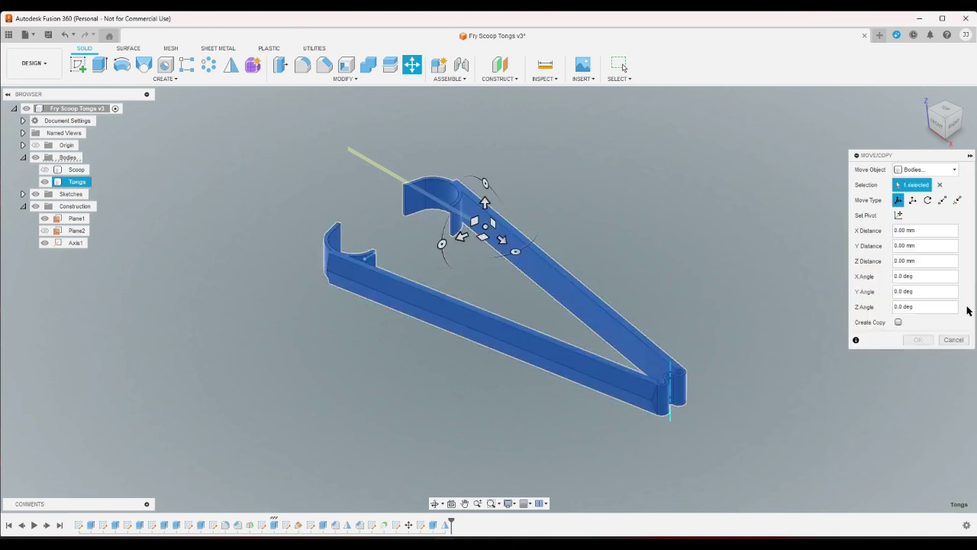
pyautogui.click(900, 322)
pyautogui.click(918, 340)
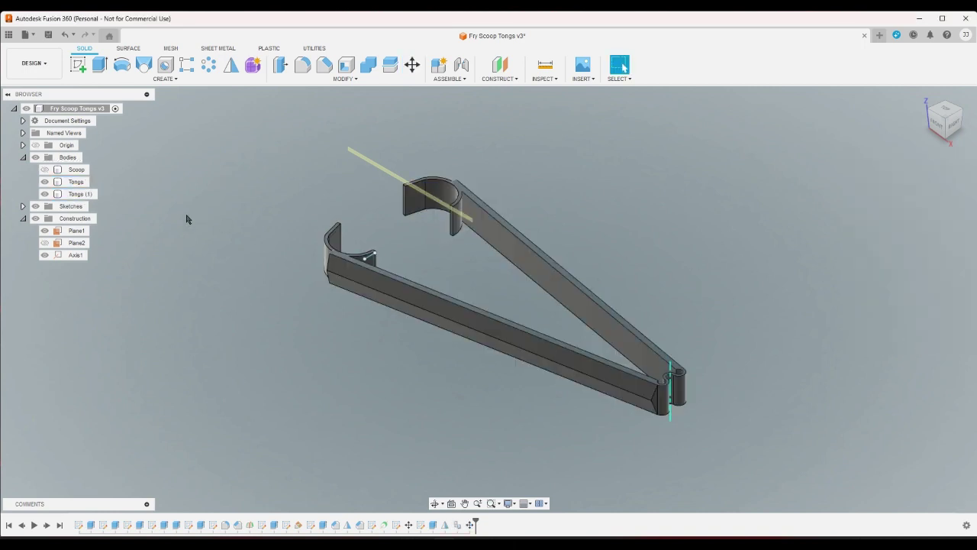
# Rotate the copied body Tongs (1) by 12 degrees about Axis1 at the spring end.
pyautogui.click(91, 194)
pyautogui.click(408, 69)
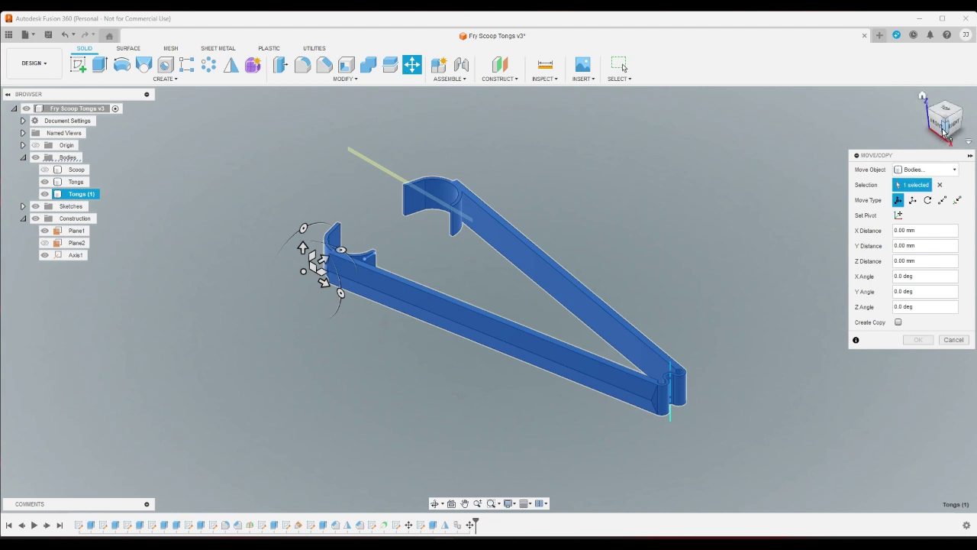
pyautogui.click(928, 200)
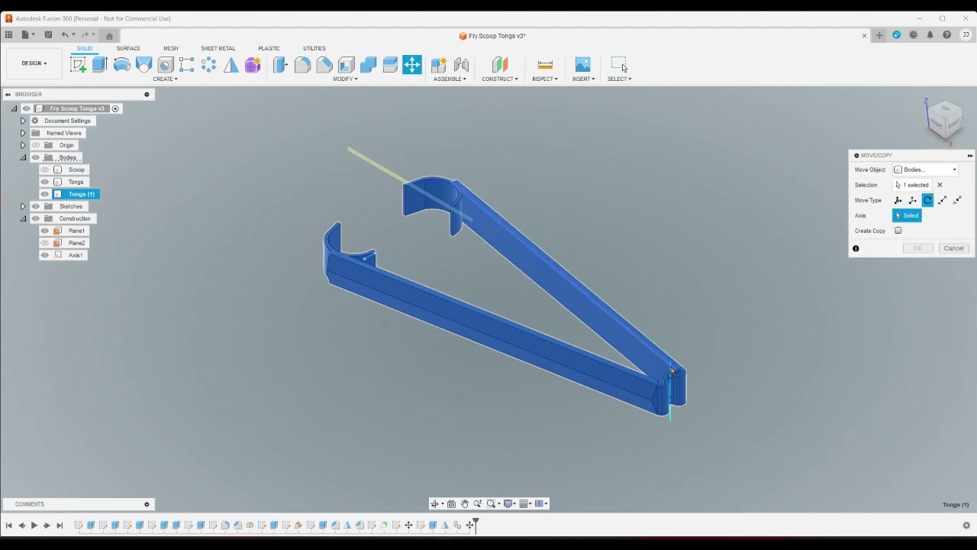
pyautogui.click(673, 418)
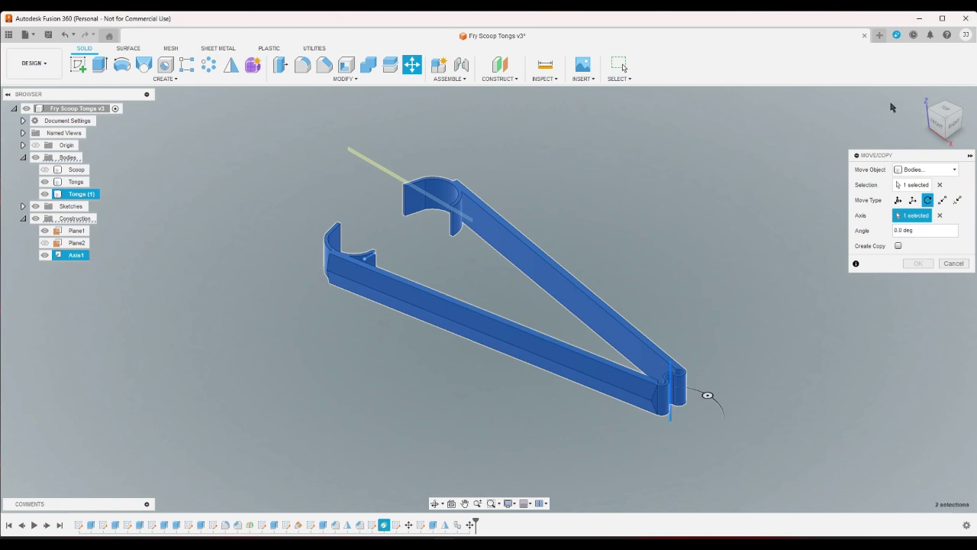
pyautogui.click(947, 111)
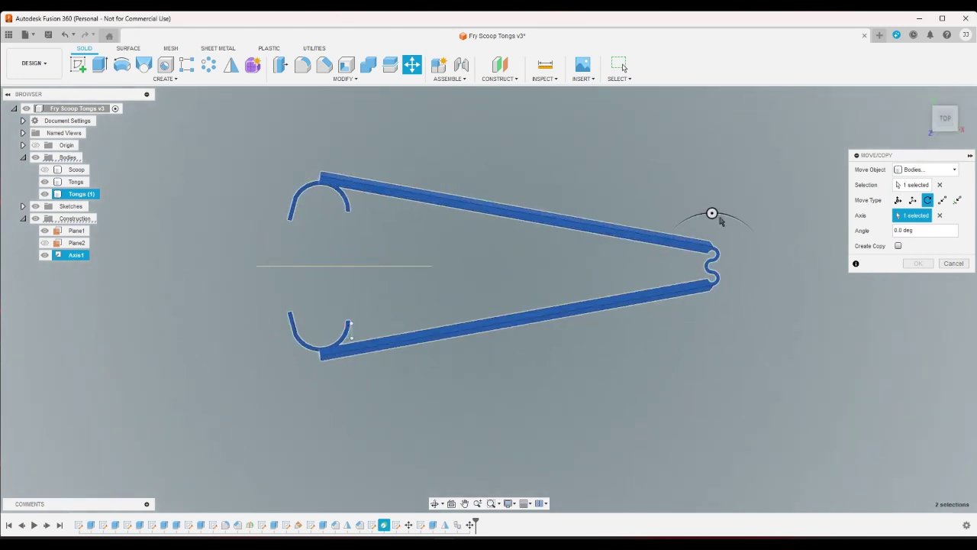
pyautogui.moveTo(713, 214); pyautogui.dragTo(708, 217)
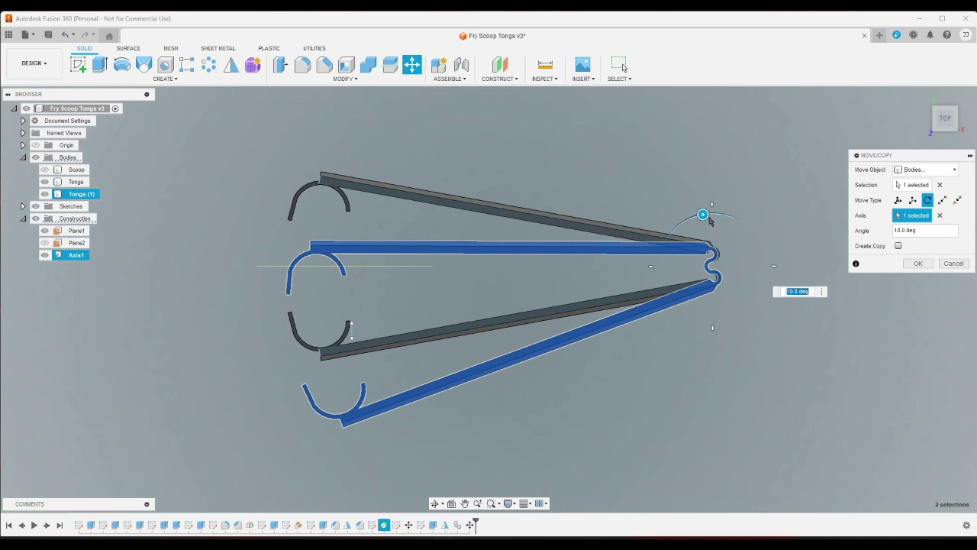
pyautogui.write('15')
pyautogui.press('Return')
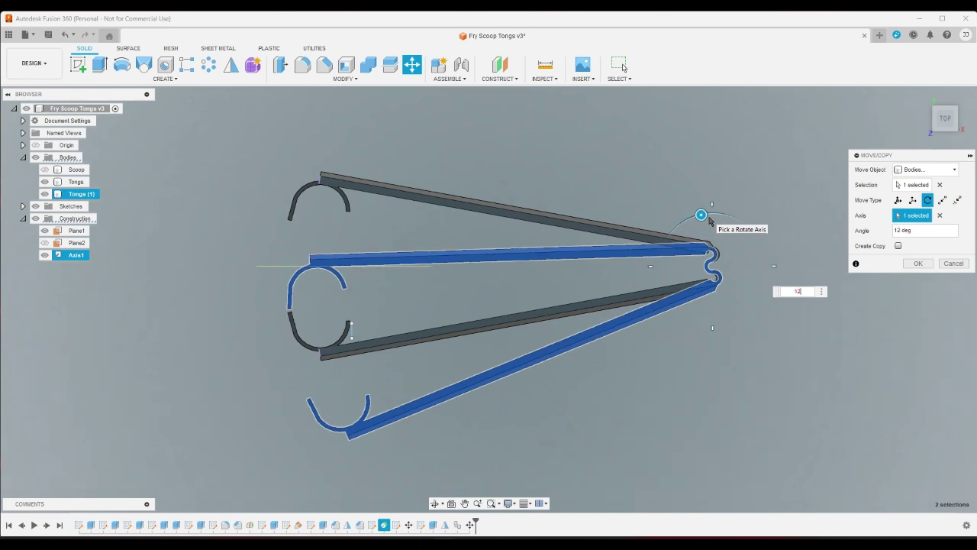
pyautogui.press('Return')
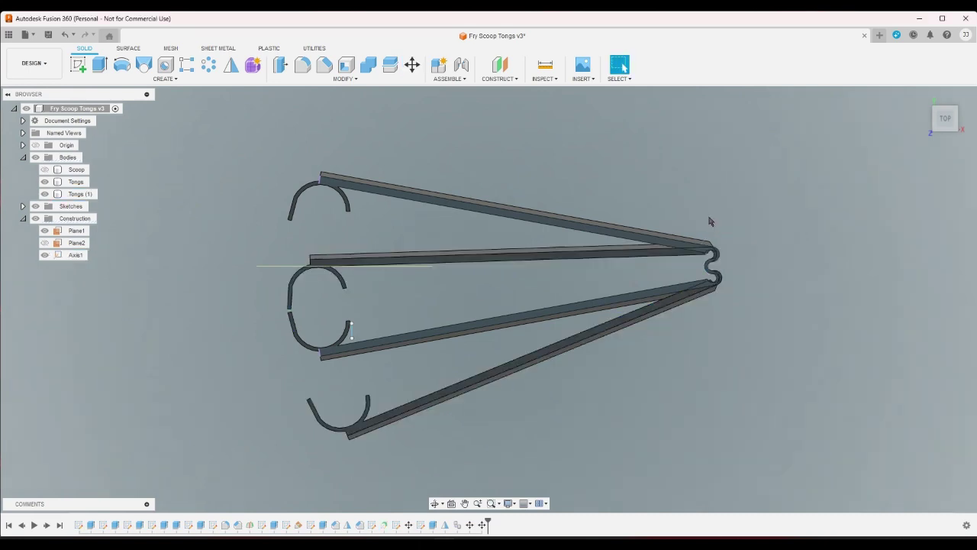
# Undo the rotation of the copied tongs and restore it.
pyautogui.scroll(3, 382, 310)
pyautogui.scroll(2, 283, 234)
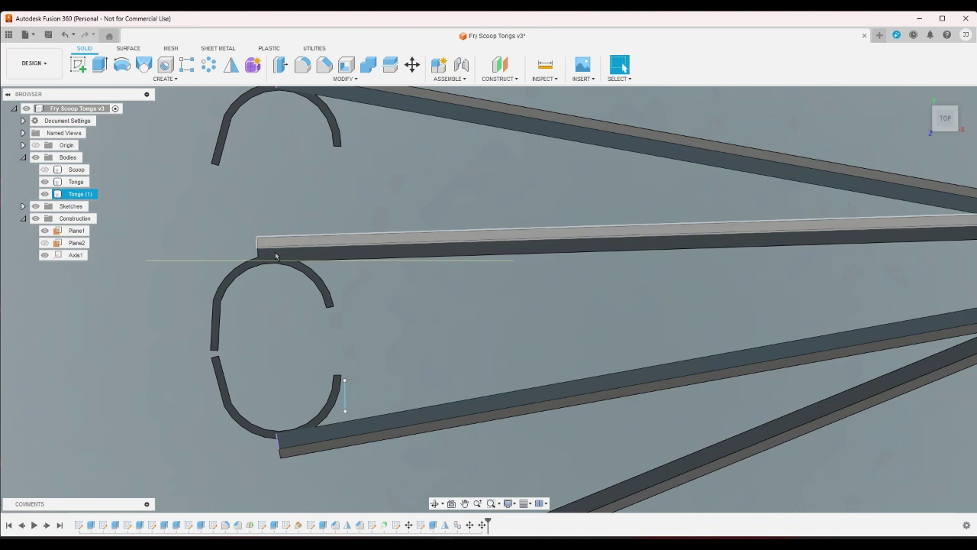
pyautogui.rightClick(416, 471)
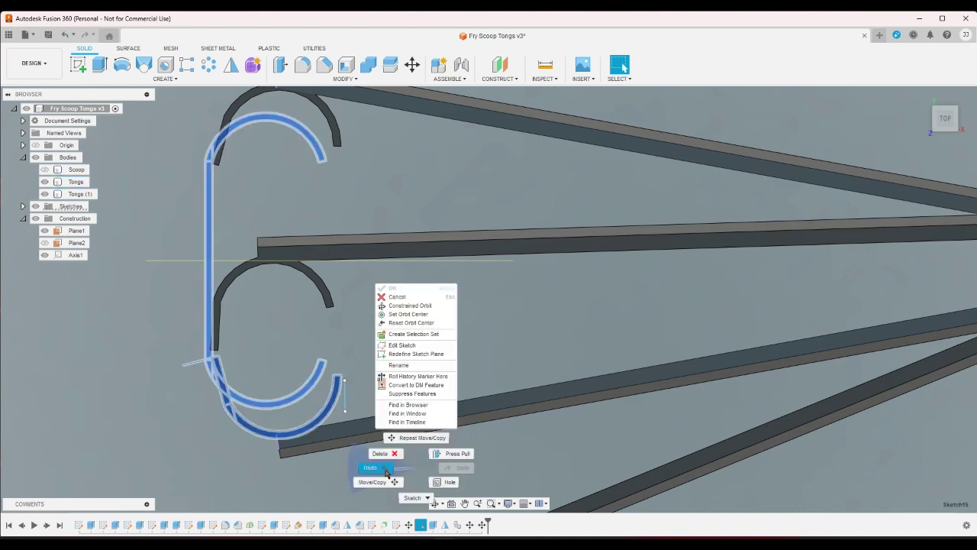
pyautogui.click(386, 473)
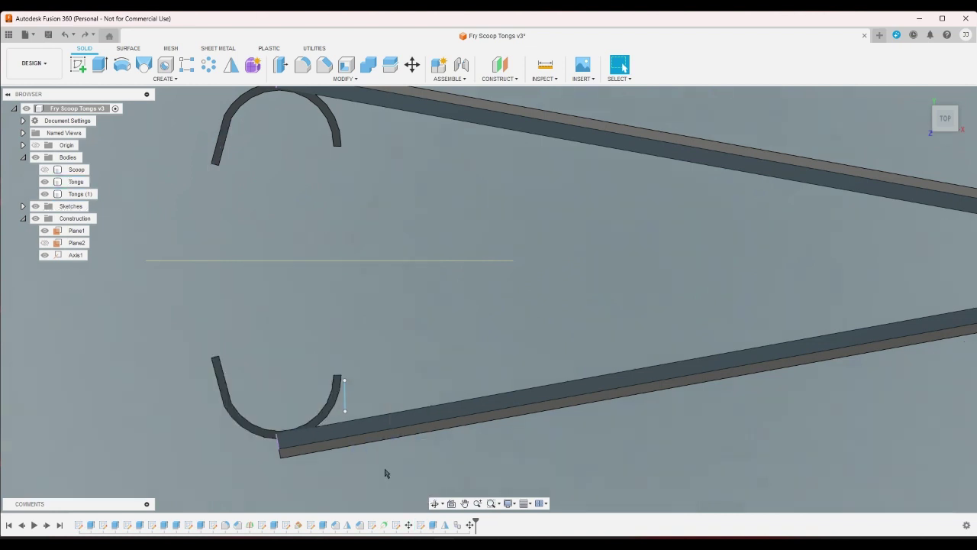
pyautogui.hotkey('ctrl', 'z')
# Try to sketch a line from the rotated upper grip's free curved end toward the opposite grip, and undo the sketch.
pyautogui.click(78, 64)
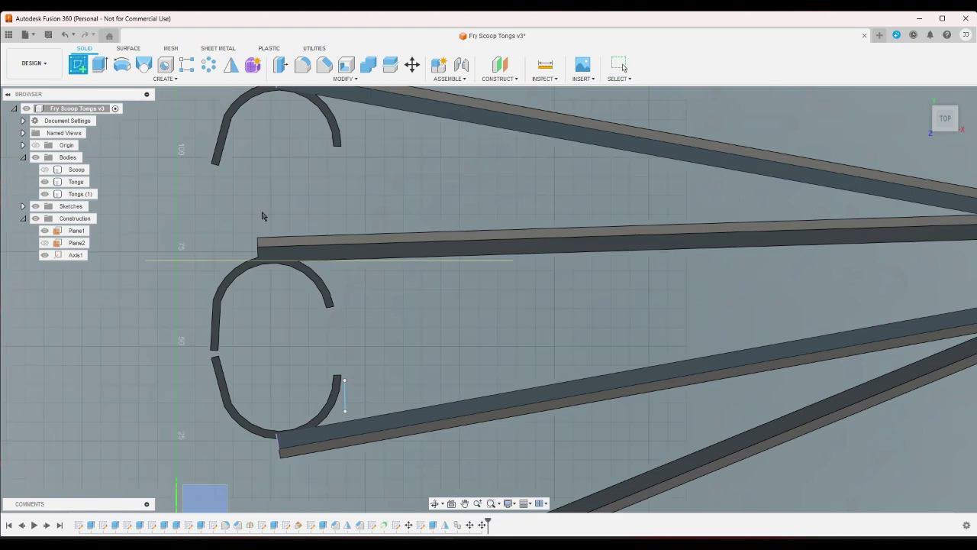
pyautogui.click(323, 287)
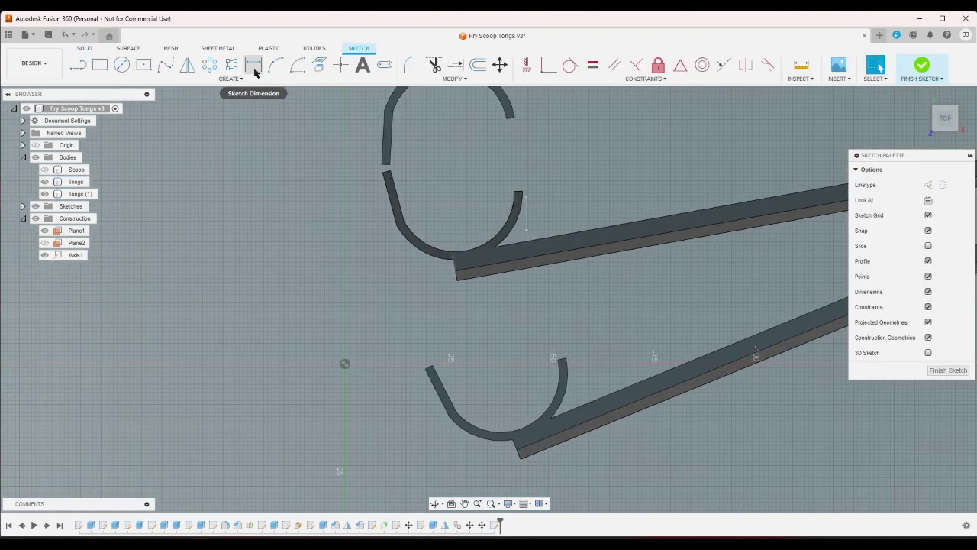
pyautogui.click(80, 67)
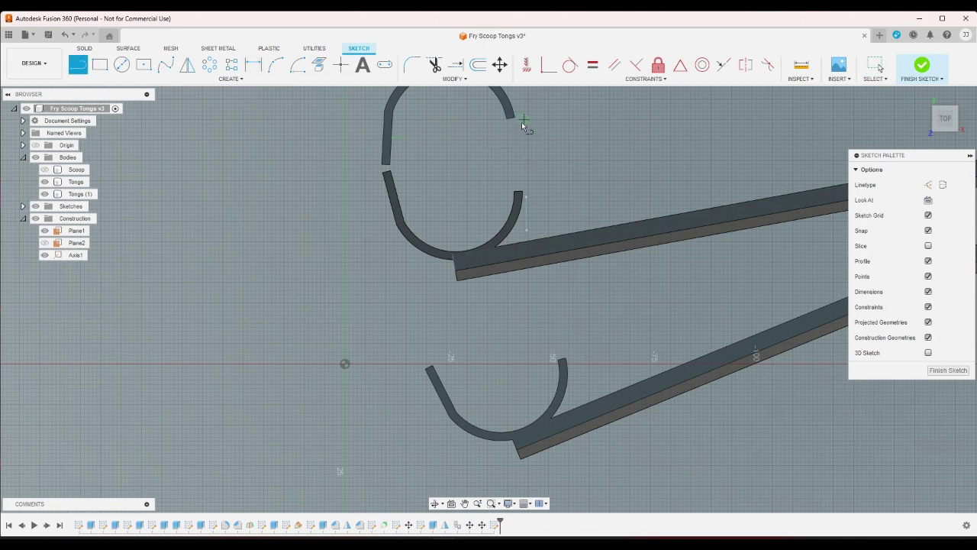
pyautogui.click(514, 119)
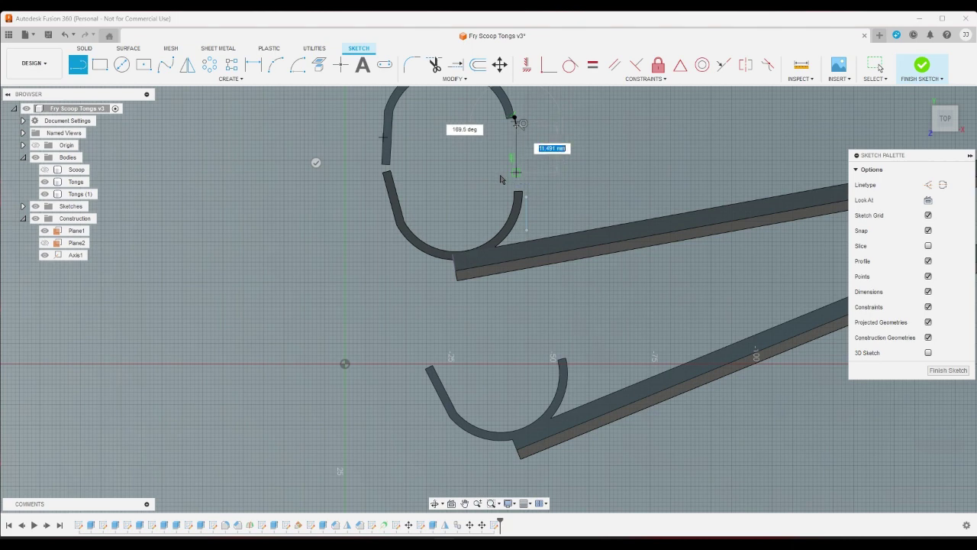
pyautogui.rightClick(516, 173)
pyautogui.click(493, 172)
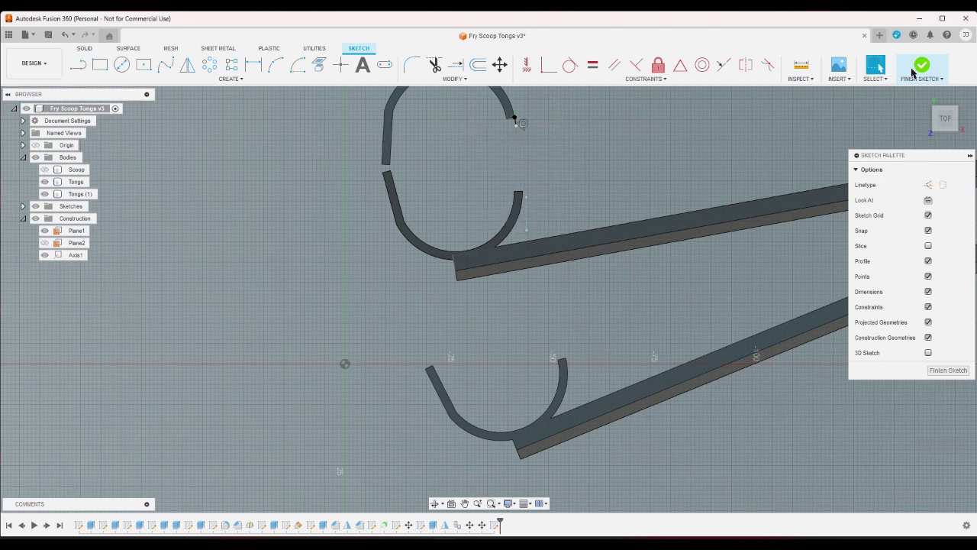
pyautogui.click(64, 35)
pyautogui.click(64, 34)
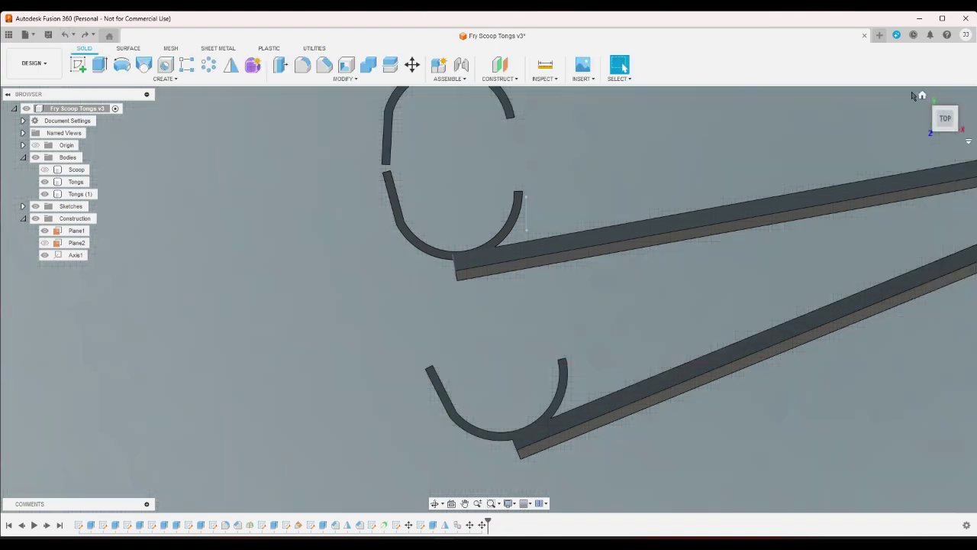
pyautogui.click(923, 95)
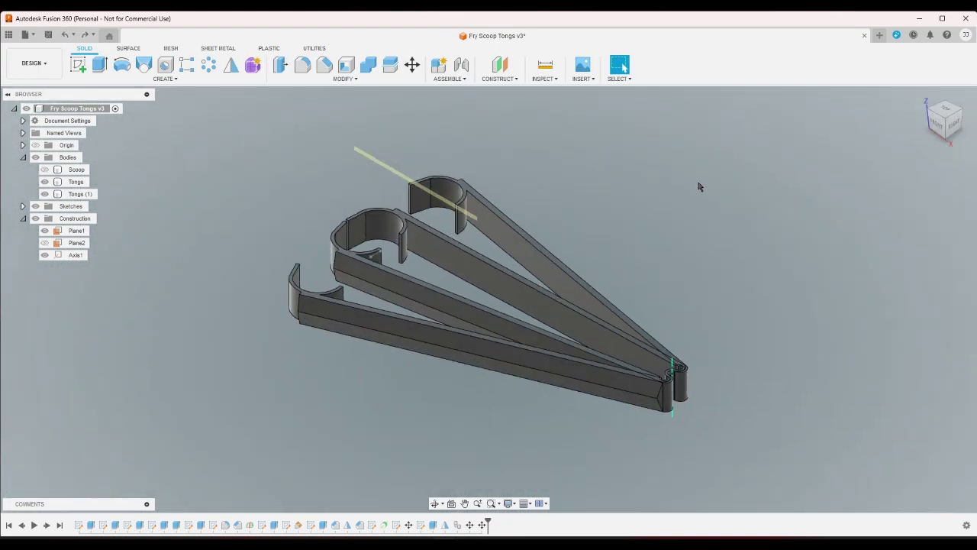
# Edit the grip's sketch and set the length of the lower grip's straight section to 19.5 mm.
pyautogui.doubleClick(421, 524)
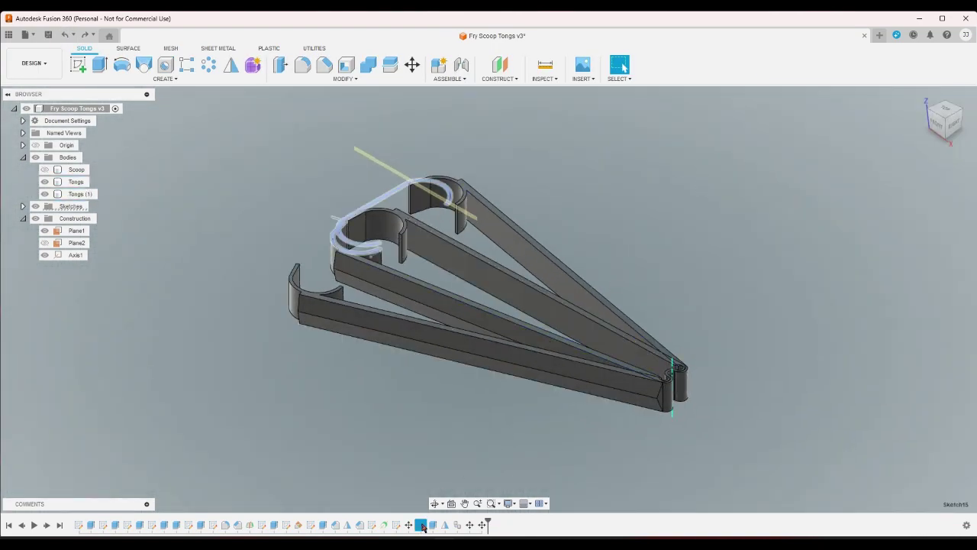
pyautogui.scroll(-3, 291, 315)
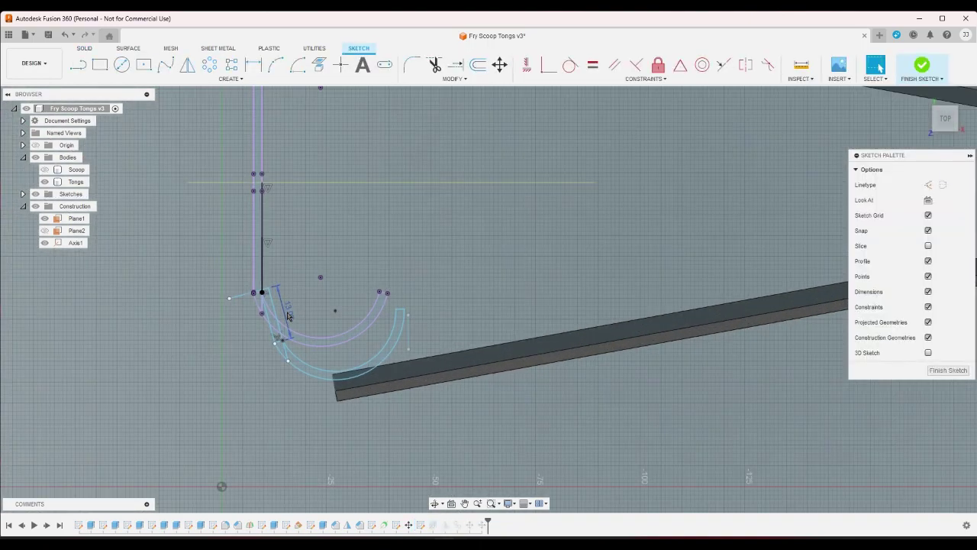
pyautogui.scroll(1, 270, 233)
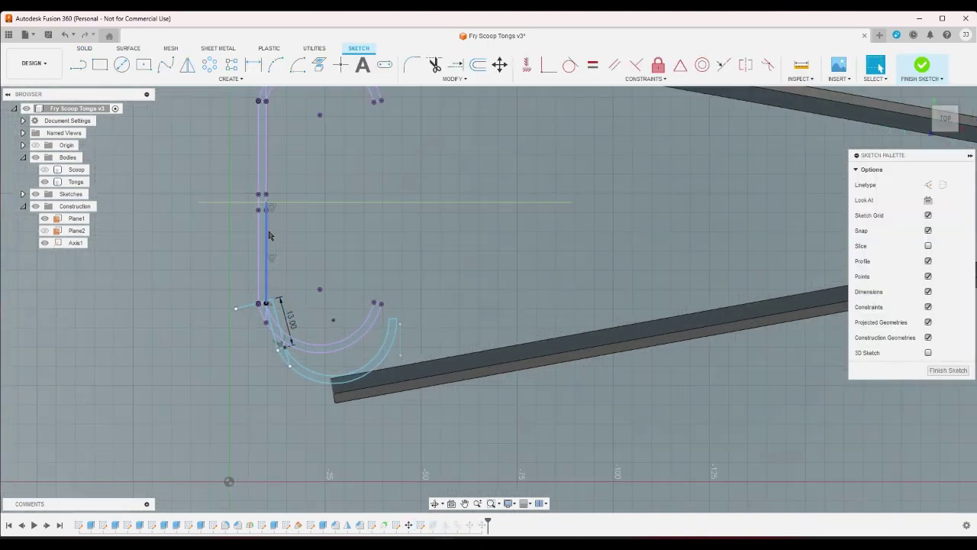
pyautogui.doubleClick(291, 333)
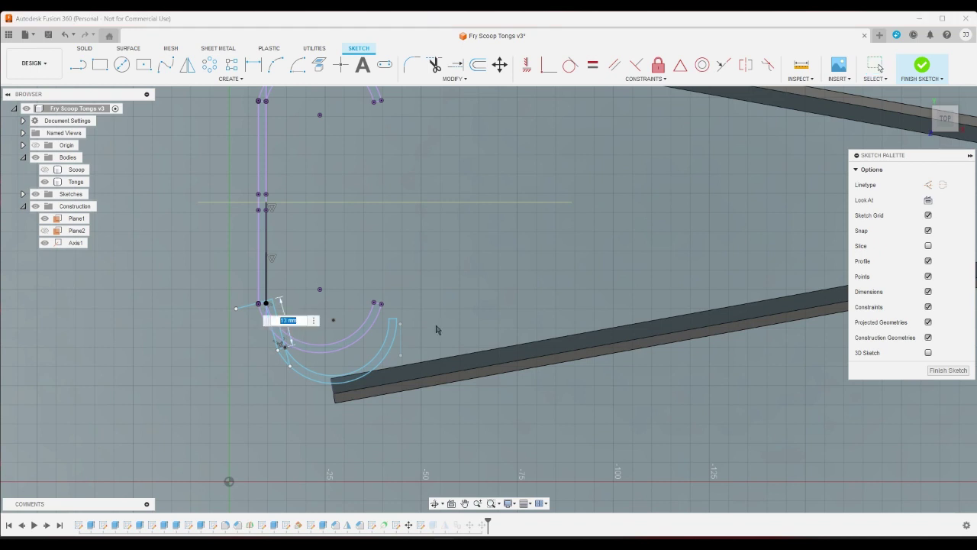
pyautogui.write('d')
pyautogui.write('/2')
pyautogui.press('Return')
pyautogui.press('Escape')
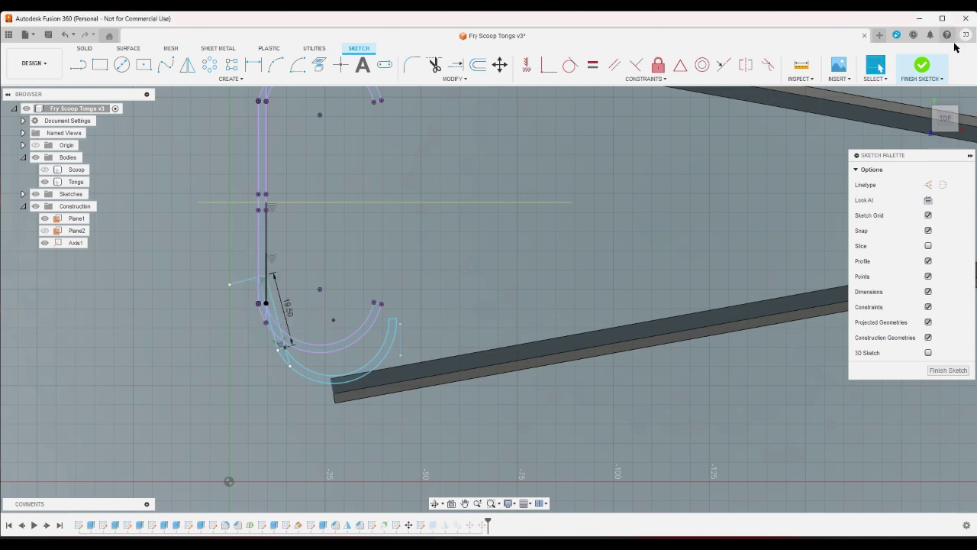
pyautogui.click(922, 67)
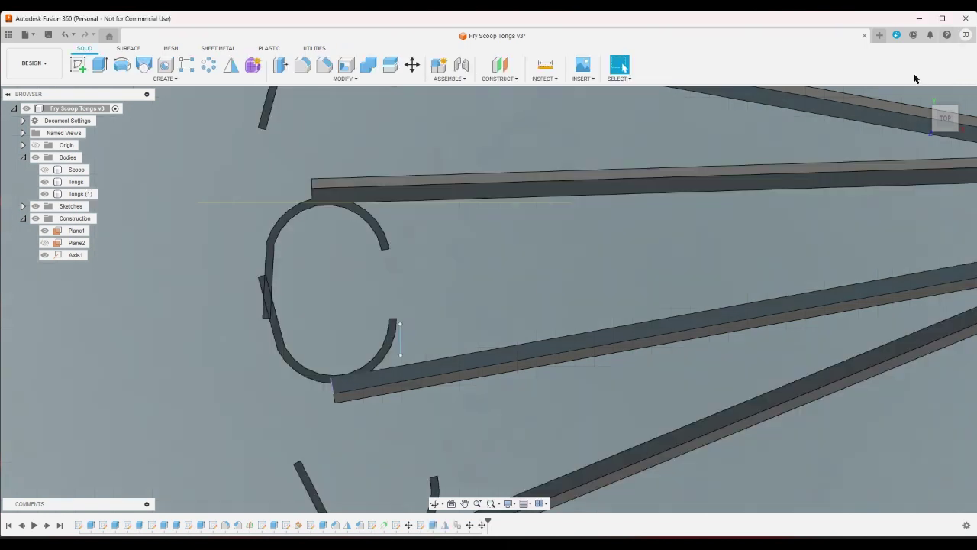
# Edit the rotation of the copied tongs, trying 10 degrees before setting the angle to 9 degrees.
pyautogui.click(482, 527)
pyautogui.doubleClick(483, 525)
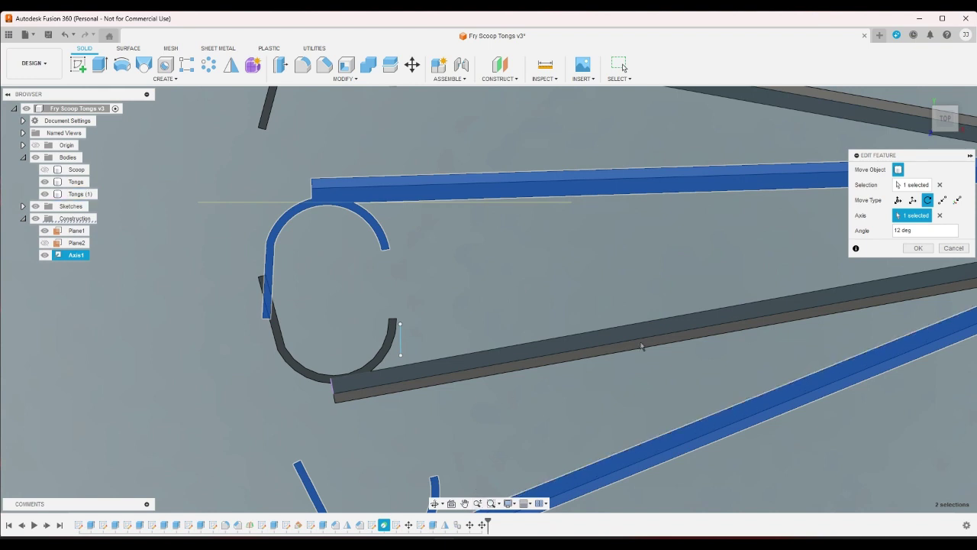
pyautogui.click(905, 230)
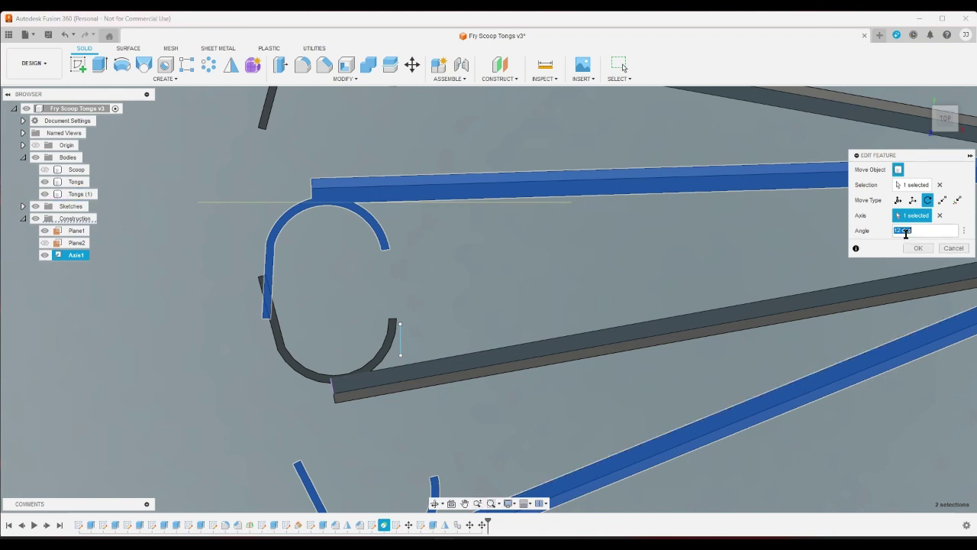
pyautogui.write('10')
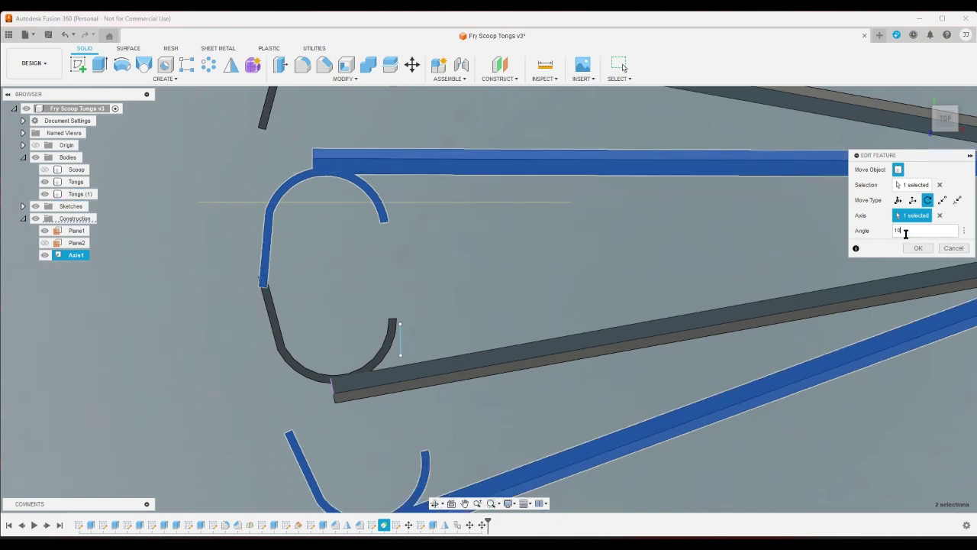
pyautogui.write('9')
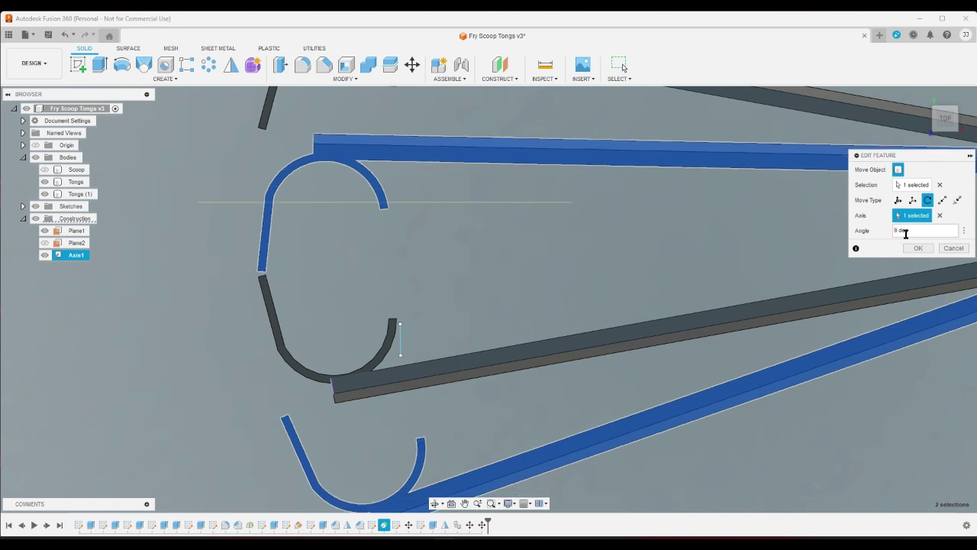
pyautogui.press('Return')
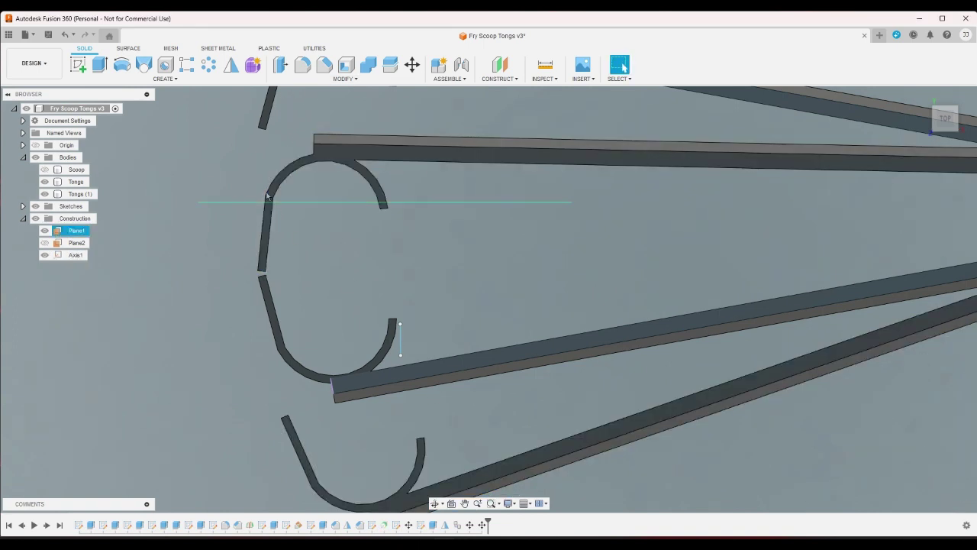
# Create a sketch on the tongs' top face and project the top faces of both the rotated copy and the original tongs.
pyautogui.click(78, 65)
pyautogui.click(260, 454)
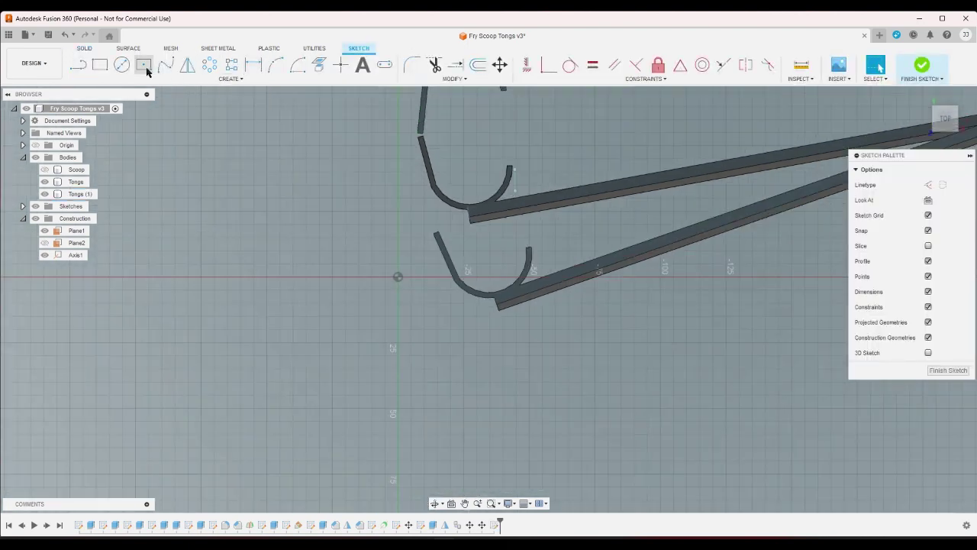
pyautogui.click(319, 66)
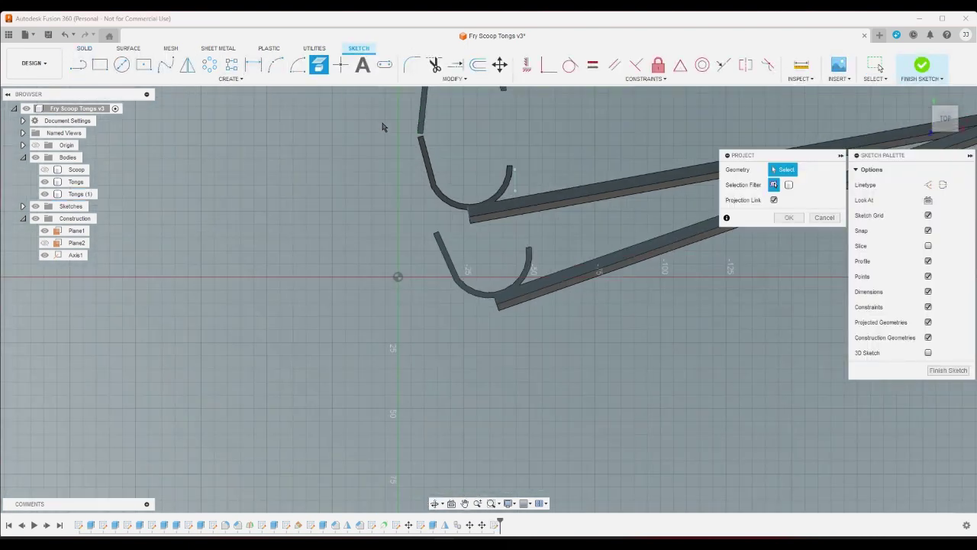
pyautogui.scroll(-2, 373, 321)
pyautogui.scroll(2, 481, 182)
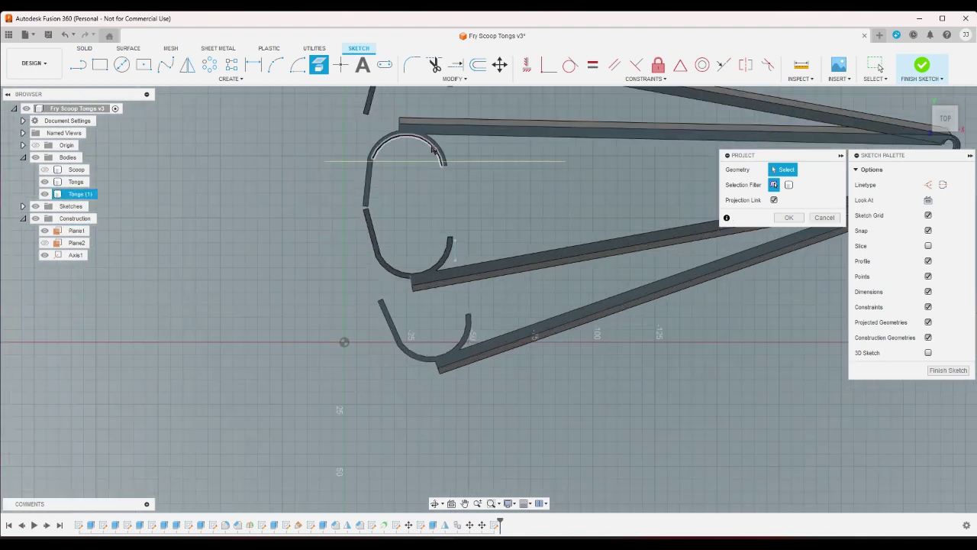
pyautogui.scroll(3, 418, 144)
pyautogui.click(406, 114)
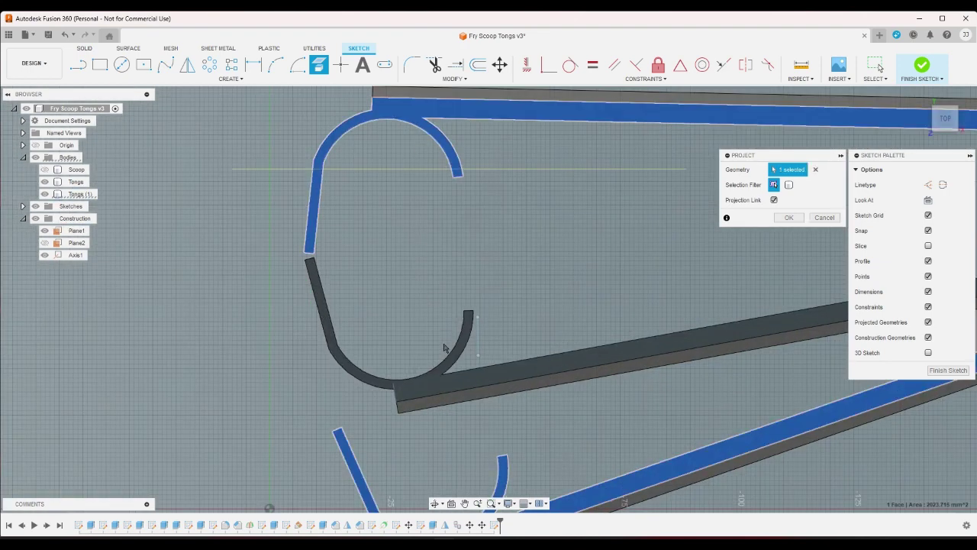
pyautogui.click(441, 384)
pyautogui.click(789, 217)
# Measure the distance between the facing grips' free curved ends, discard the dimension, and finish the sketch.
pyautogui.click(252, 66)
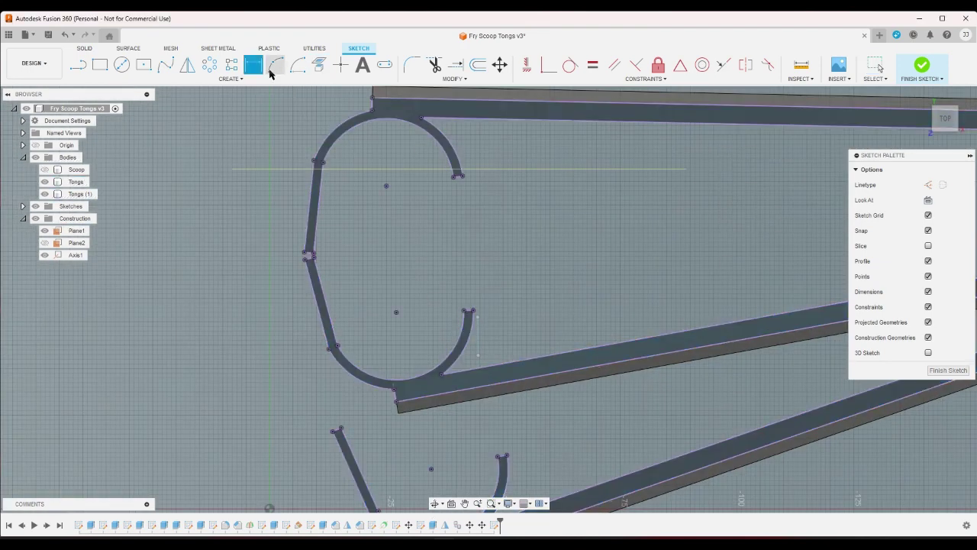
pyautogui.click(455, 178)
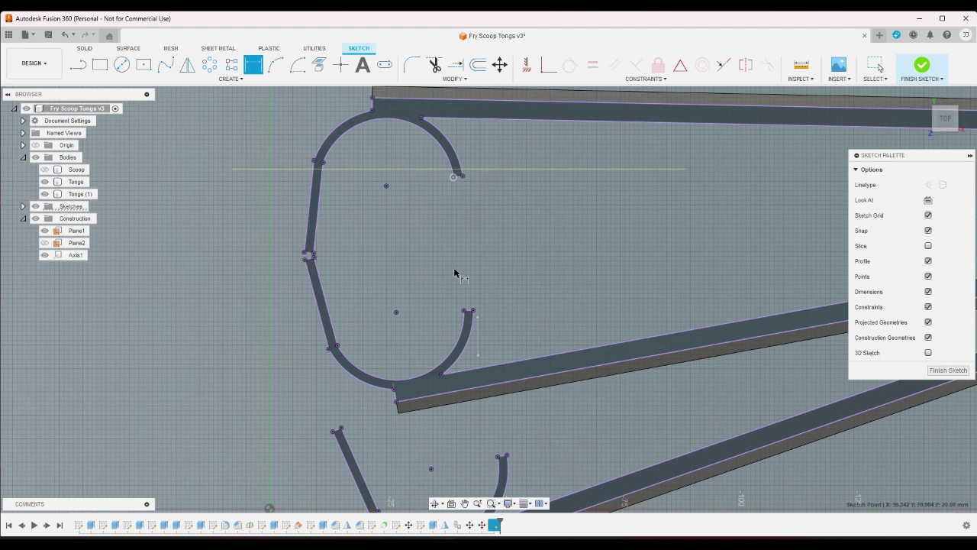
pyautogui.click(464, 311)
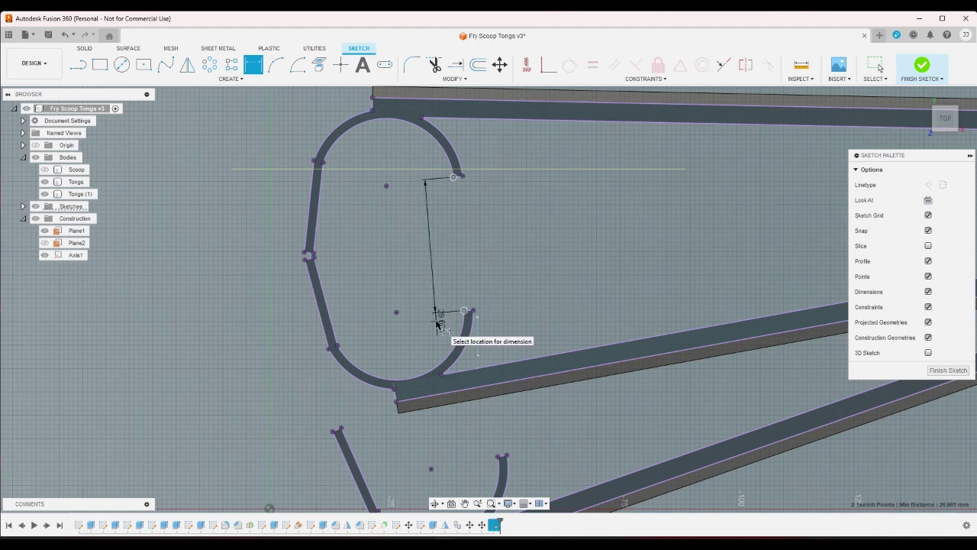
pyautogui.rightClick(437, 324)
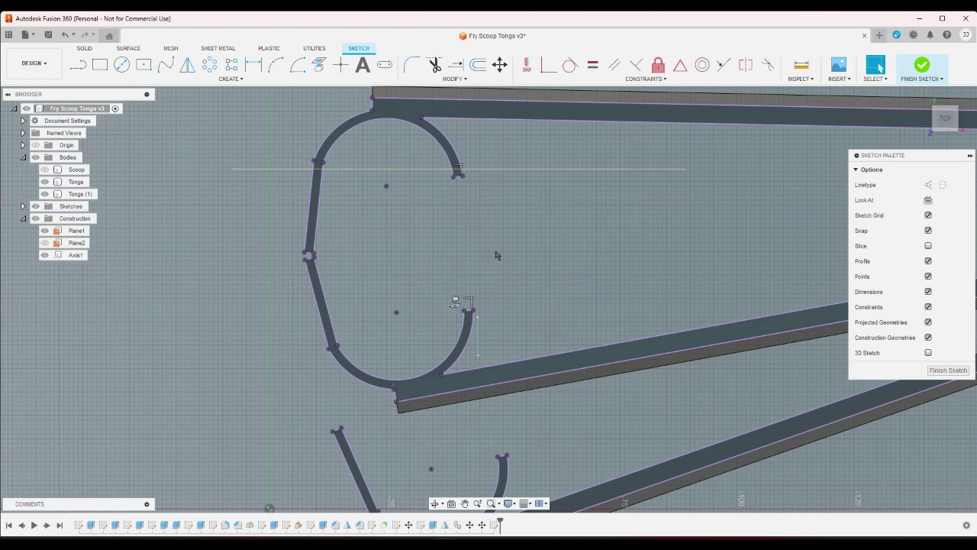
pyautogui.click(922, 65)
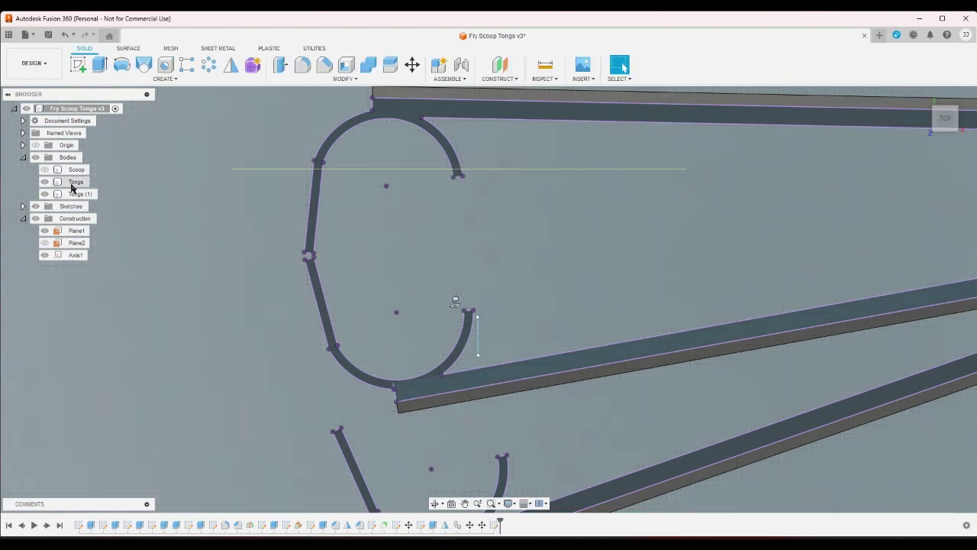
# Open the first sketch in the design history to check the scoop profile's dimensions, and close it.
pyautogui.doubleClick(79, 525)
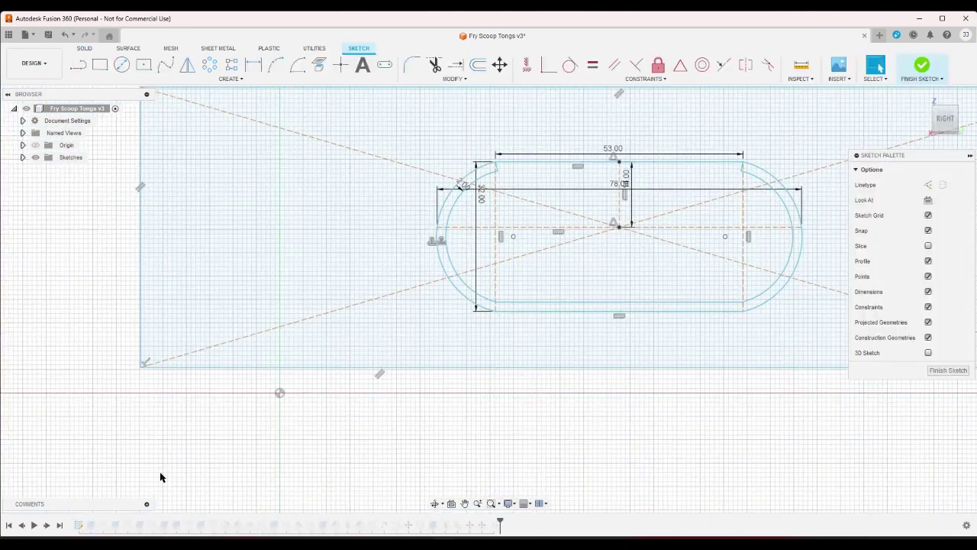
pyautogui.click(923, 97)
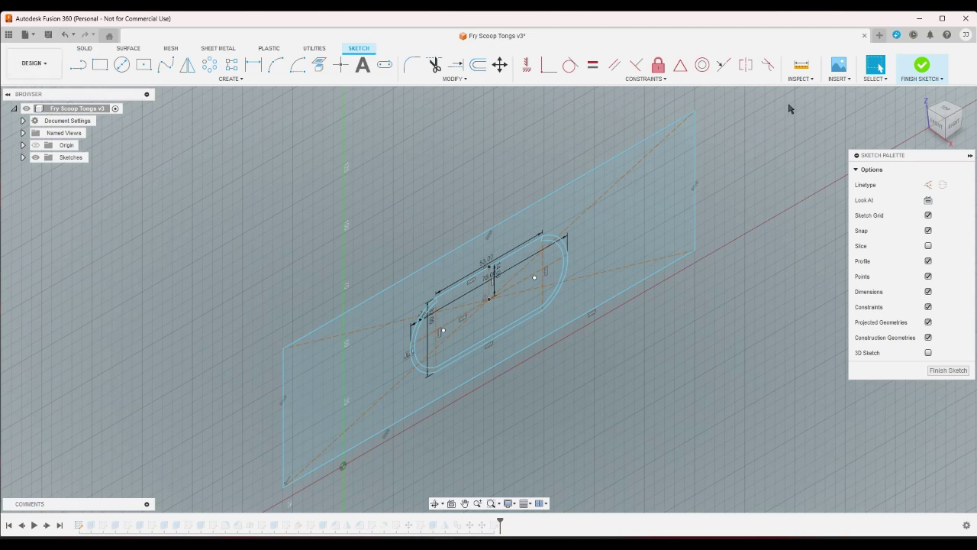
pyautogui.click(922, 67)
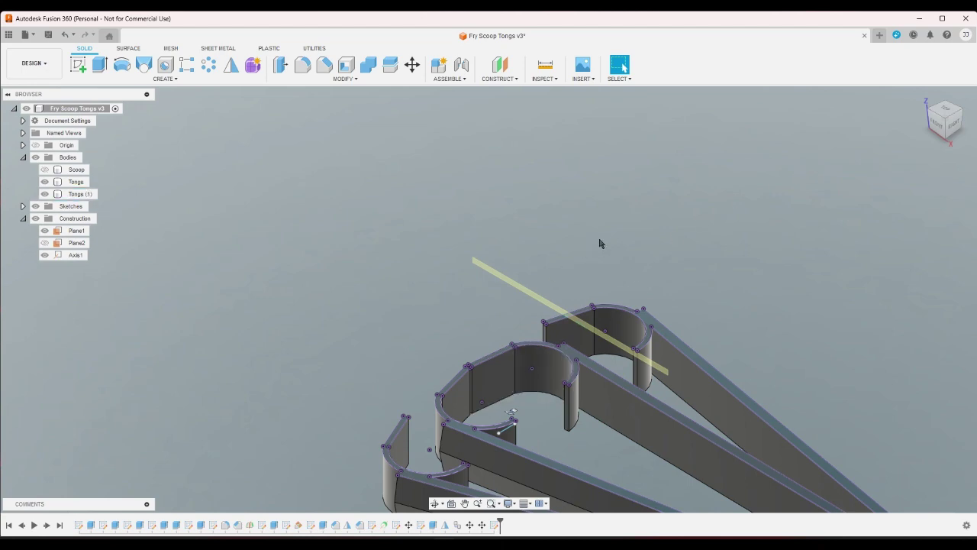
# Undo the projection sketch and the copy's rotation angle change, keeping the 19.5 mm grip length edit.
pyautogui.hotkey('ctrl', 'z')
pyautogui.hotkey('ctrl', 'z')
pyautogui.hotkey('ctrl', 'z')
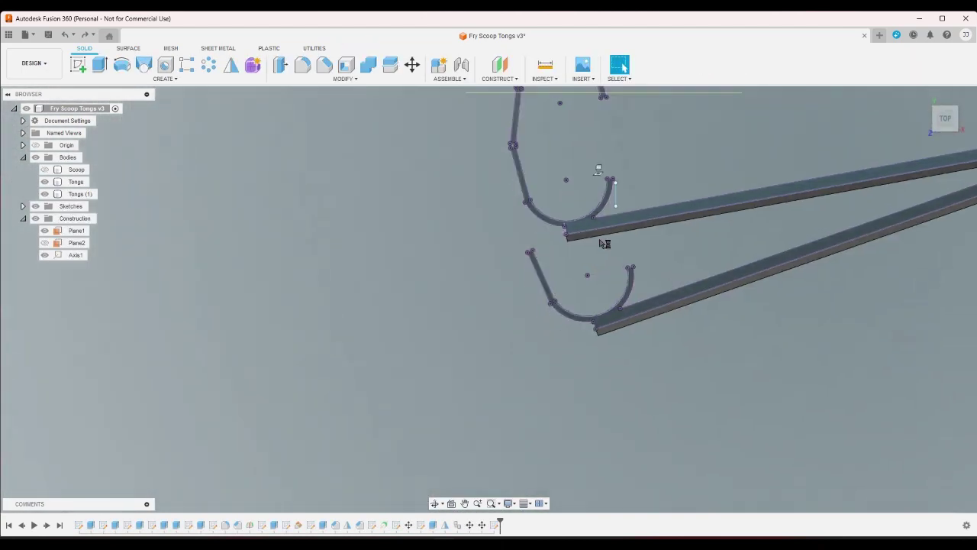
pyautogui.hotkey('ctrl', 'z')
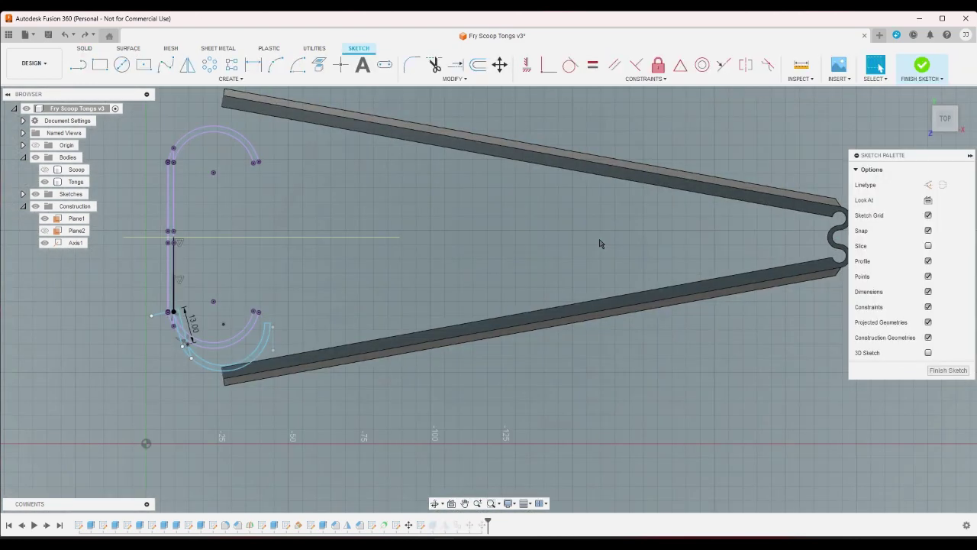
pyautogui.hotkey('ctrl', 'y')
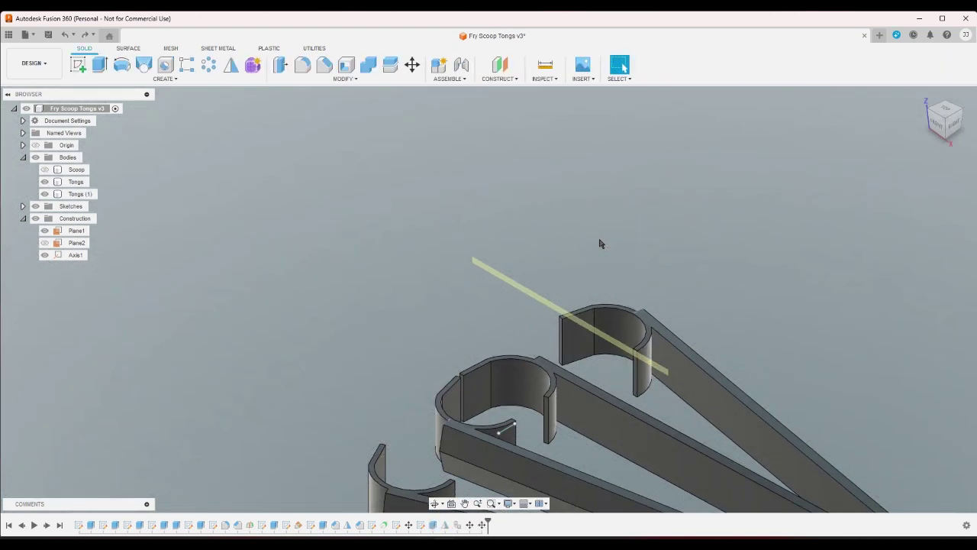
pyautogui.hotkey('ctrl', 'z')
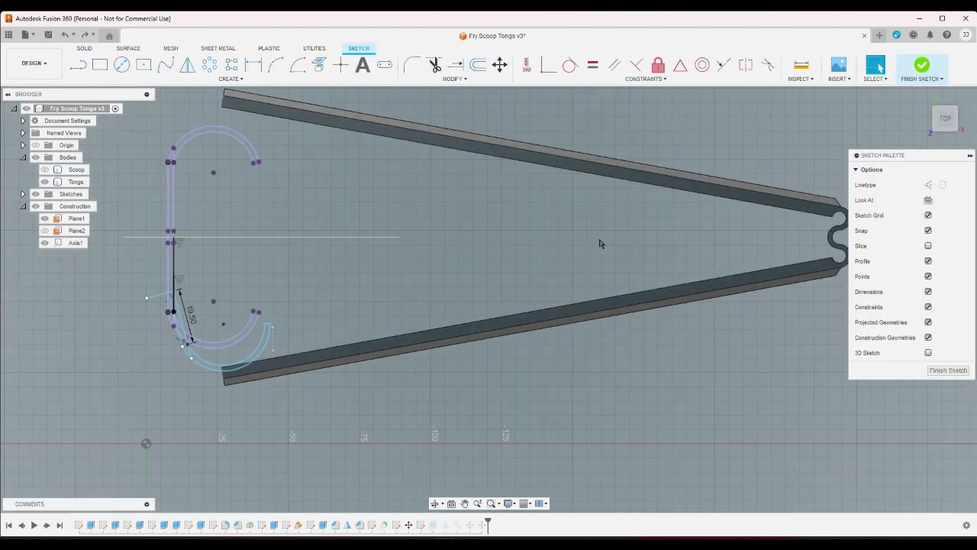
pyautogui.hotkey('ctrl', 'y')
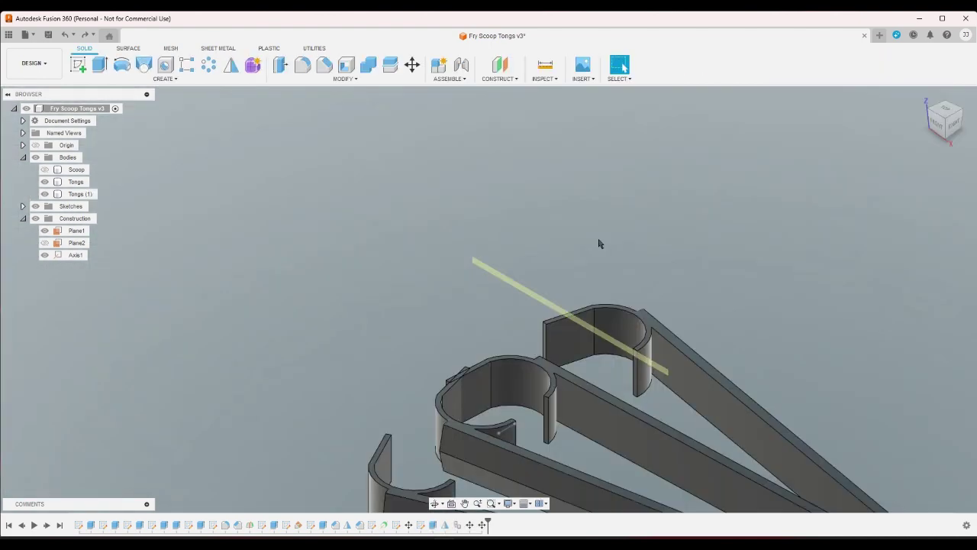
# Hide the rotated copy Tongs (1), leaving the original Tongs body displayed.
pyautogui.scroll(-2, 670, 209)
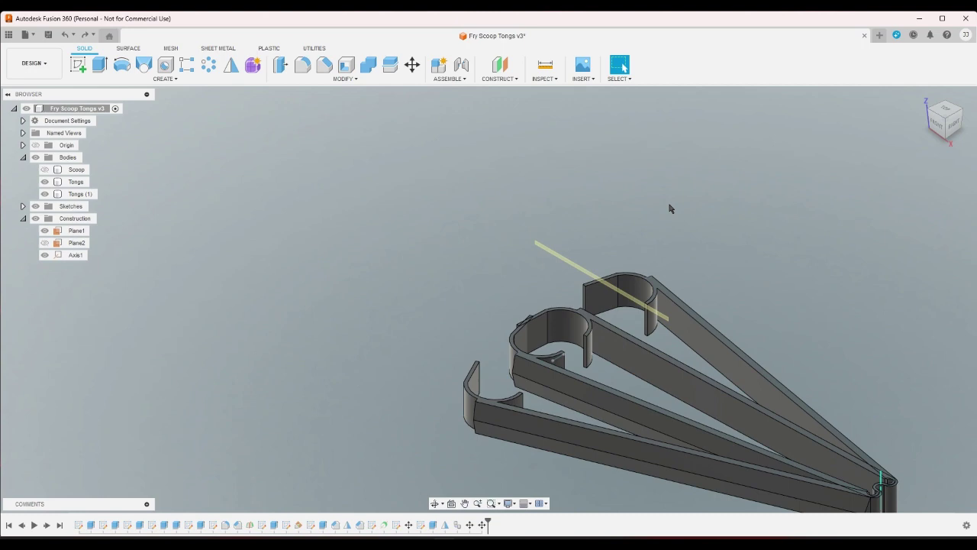
pyautogui.scroll(-2, 706, 207)
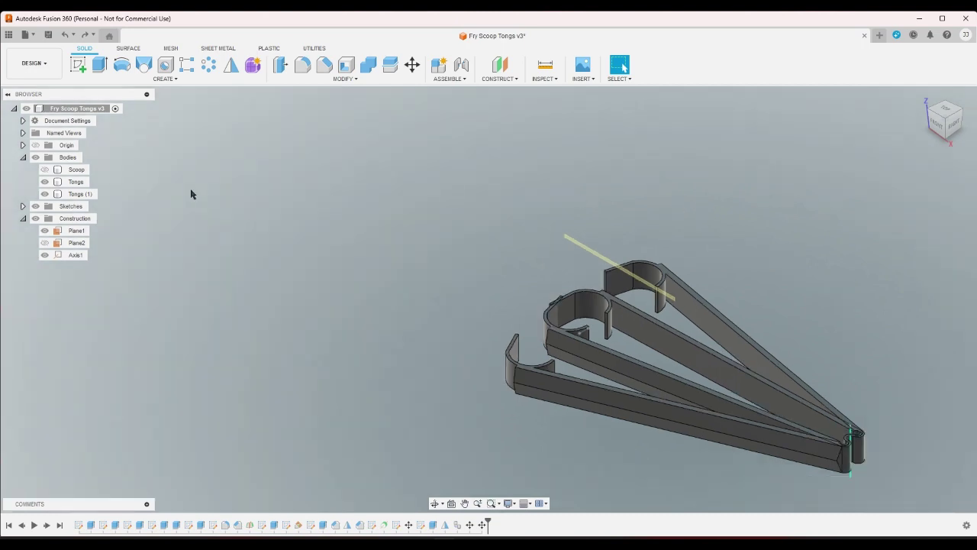
pyautogui.click(45, 194)
# Measure the gap between the grips' free ends in a temporary sketch on the tongs' top face, and discard that sketch.
pyautogui.click(78, 64)
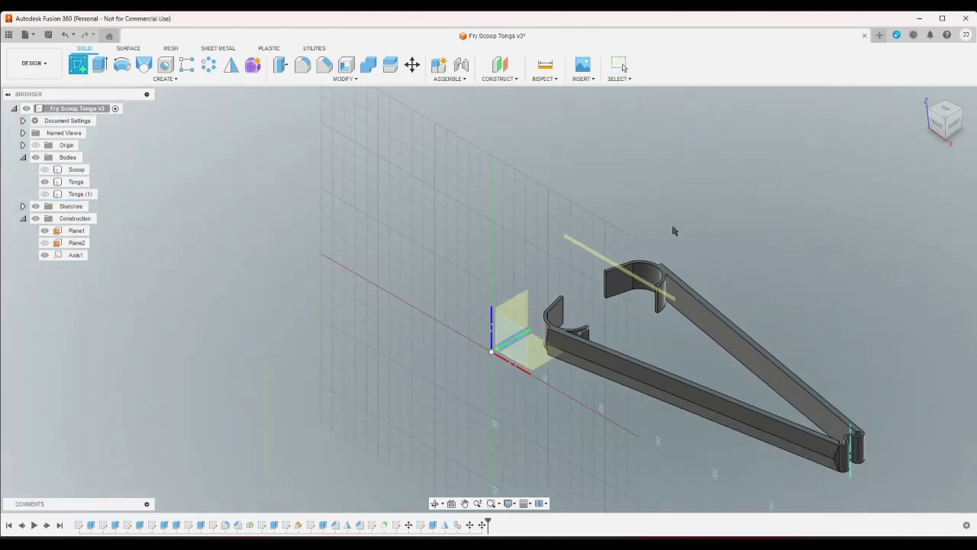
pyautogui.click(673, 250)
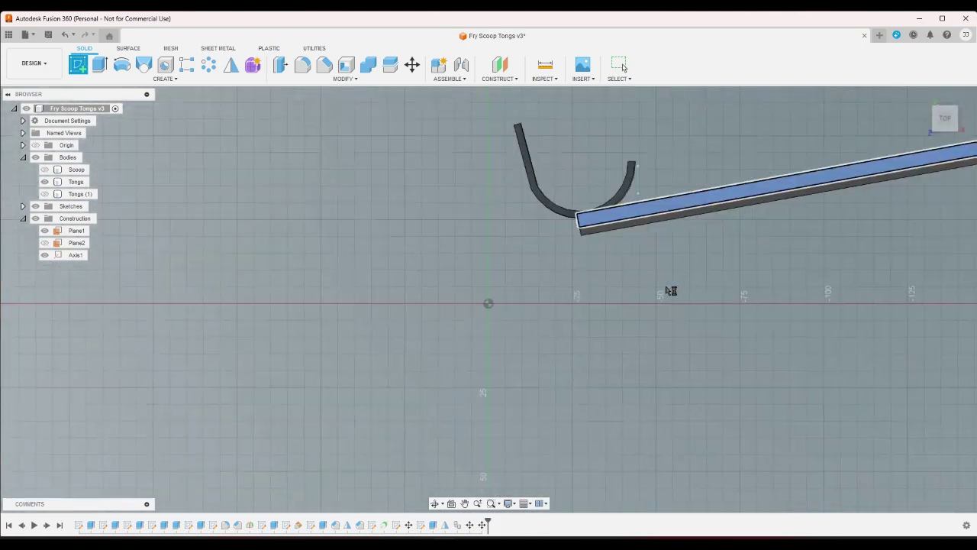
pyautogui.press('d')
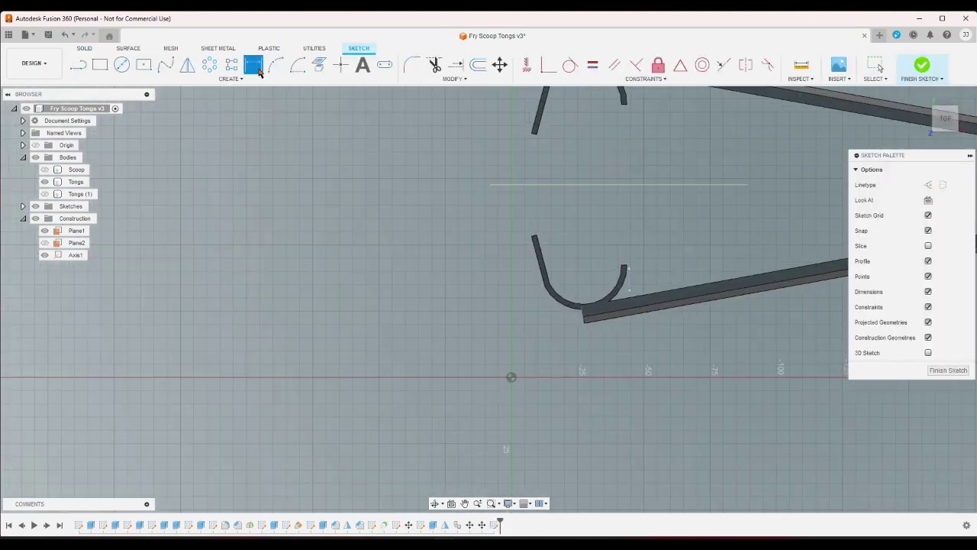
pyautogui.click(527, 131)
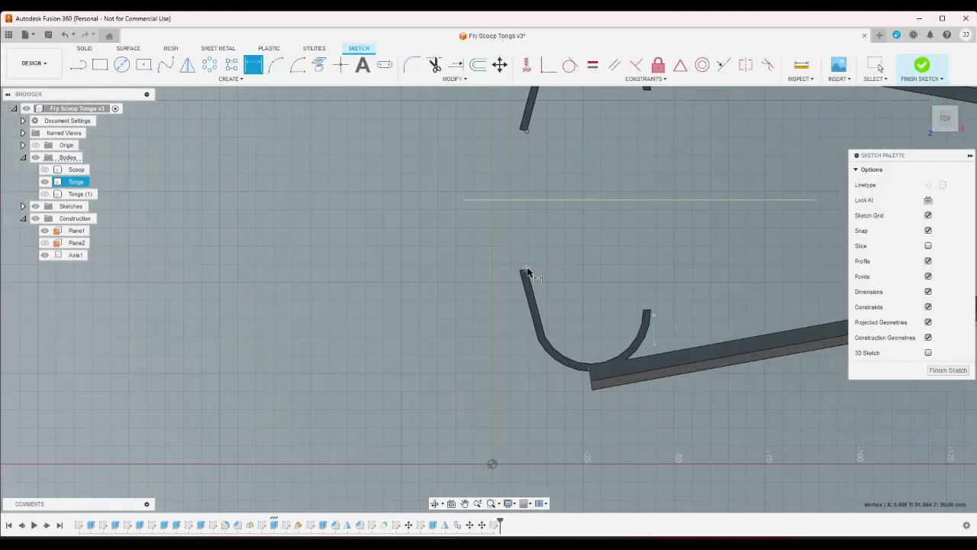
pyautogui.click(525, 269)
pyautogui.rightClick(558, 233)
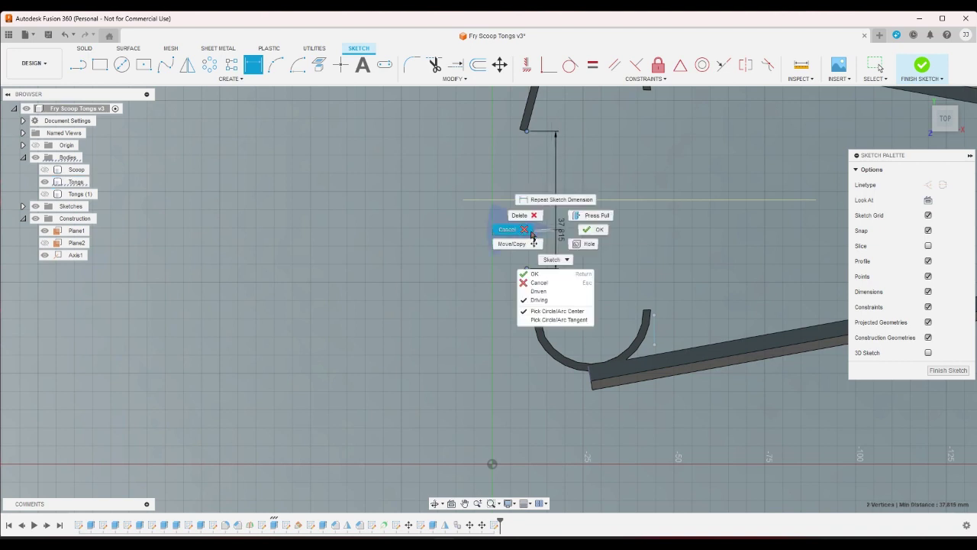
pyautogui.click(494, 245)
pyautogui.scroll(-4, 467, 321)
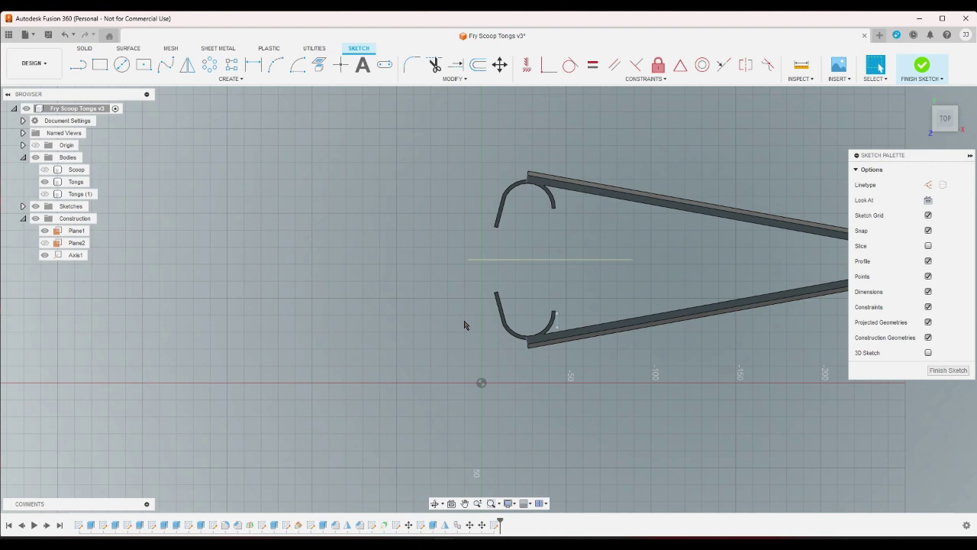
pyautogui.scroll(-3, 435, 263)
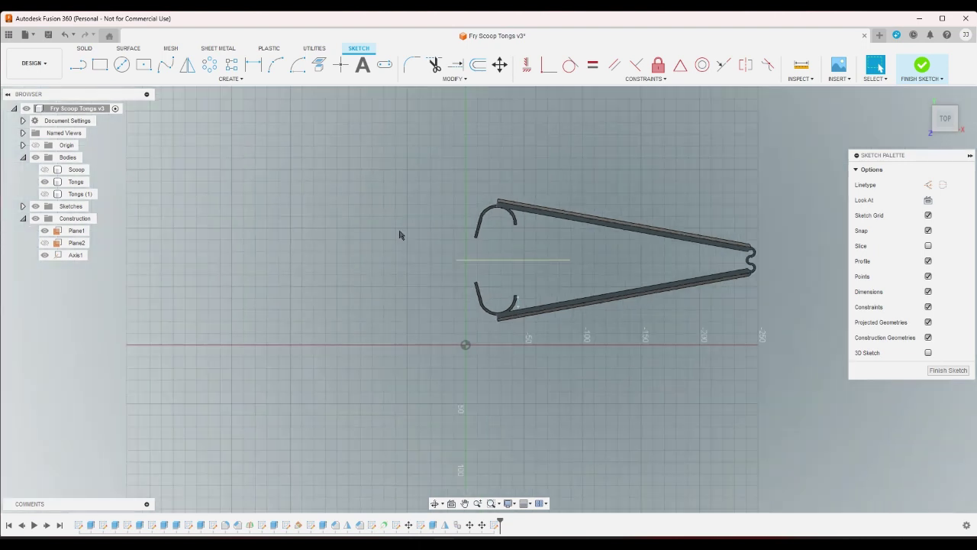
pyautogui.rightClick(399, 233)
pyautogui.click(395, 229)
pyautogui.click(64, 35)
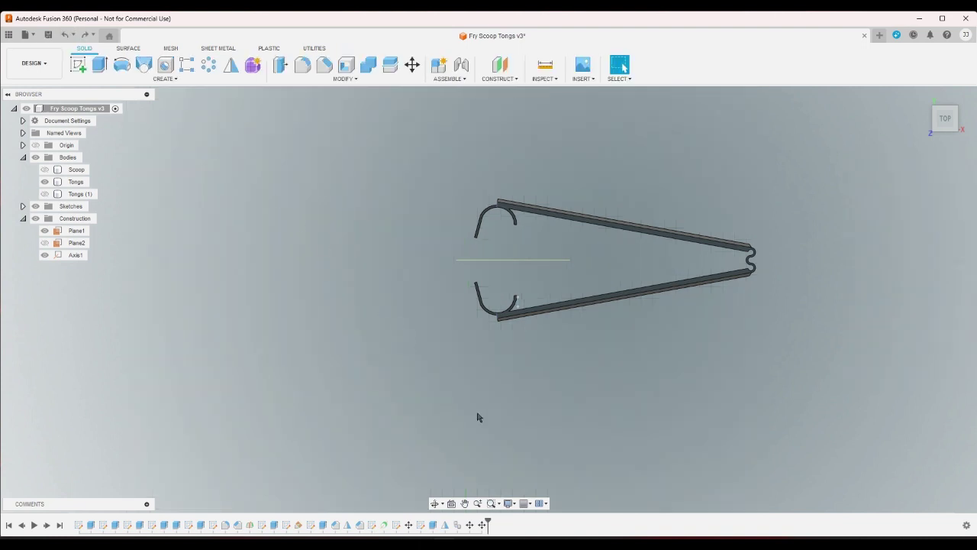
# Edit the grip profile sketch, setting the straight section's length to the average of 13 and 19.5 mm, and finish the sketch.
pyautogui.click(373, 526)
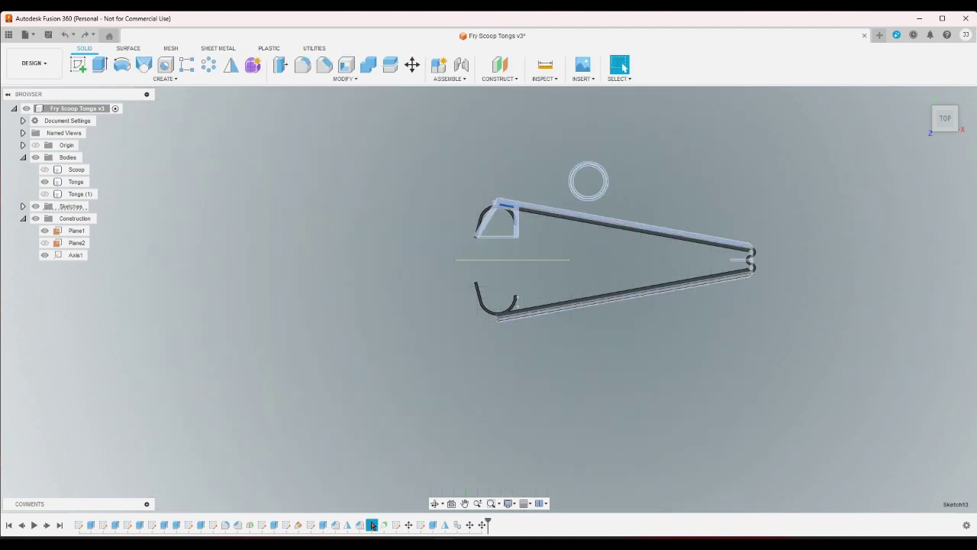
pyautogui.click(387, 430)
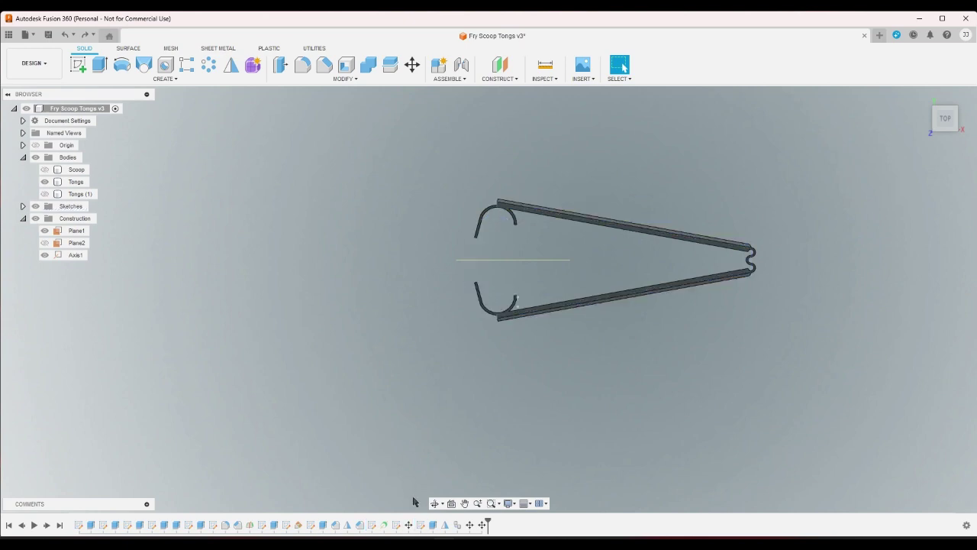
pyautogui.doubleClick(420, 526)
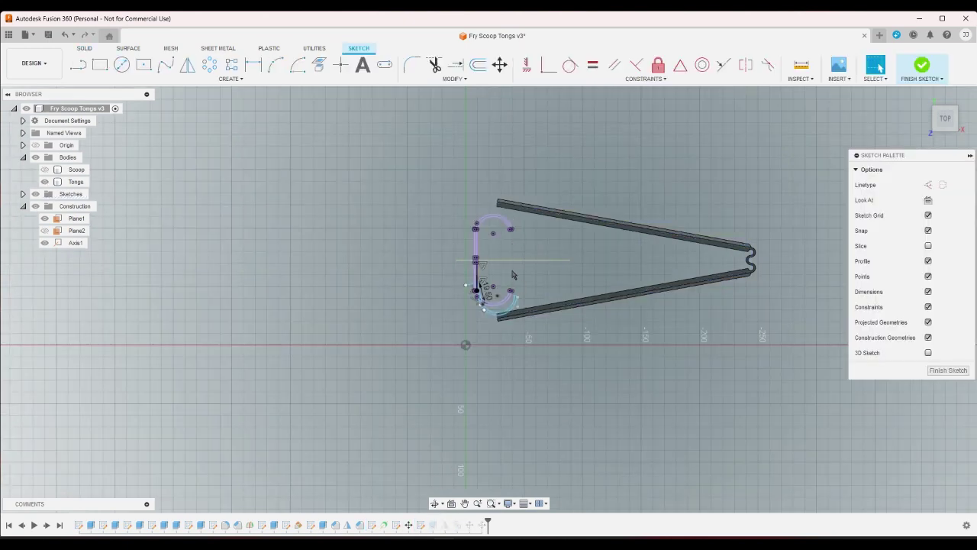
pyautogui.scroll(5, 512, 275)
pyautogui.doubleClick(450, 314)
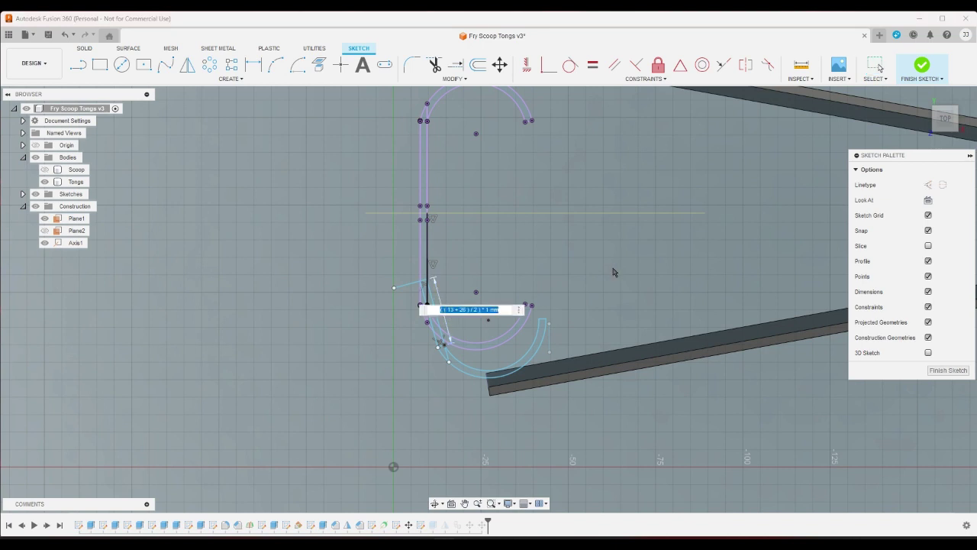
pyautogui.press('Return')
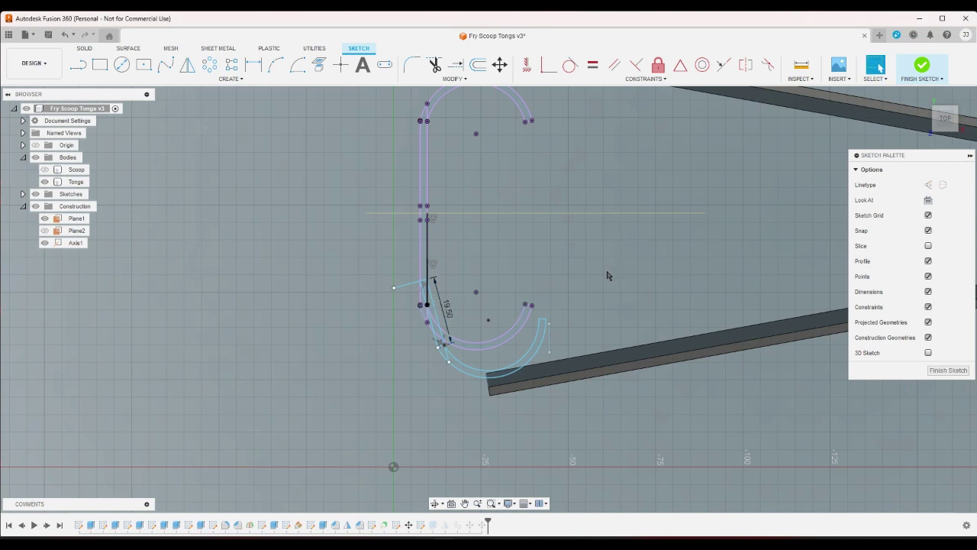
pyautogui.doubleClick(451, 313)
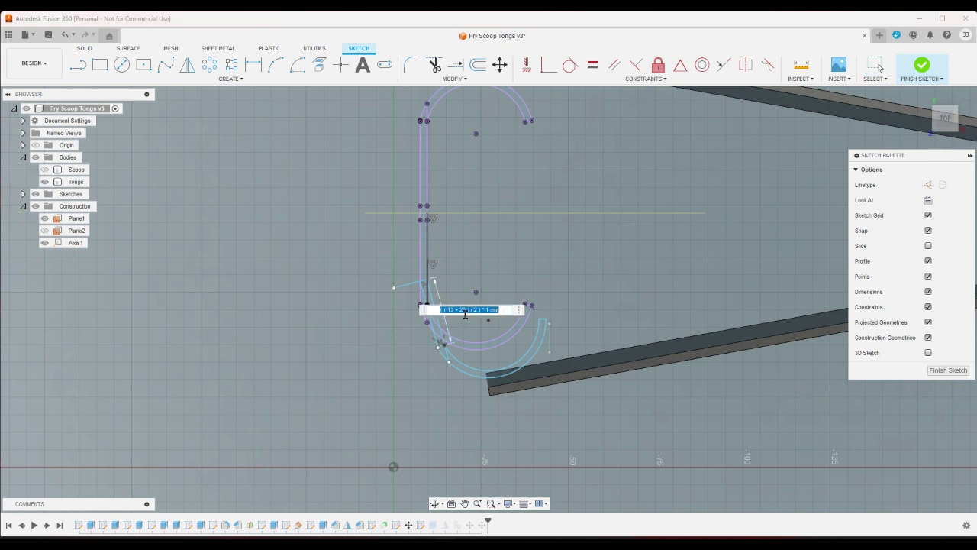
pyautogui.click(466, 311)
pyautogui.doubleClick(463, 310)
pyautogui.write('19.5')
pyautogui.press('Return')
pyautogui.click(922, 66)
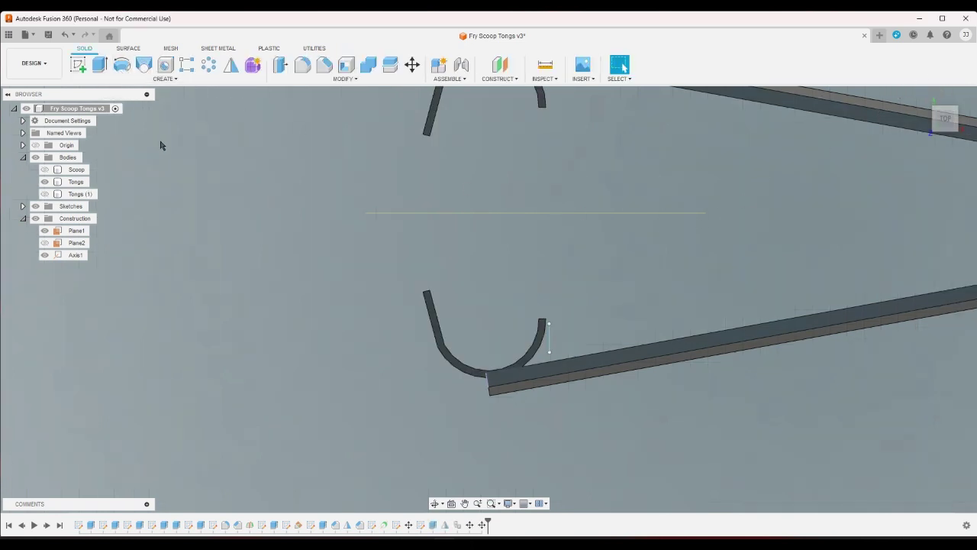
# Start a sketch on the grip's top face, measure the distance between the facing grips' free ends, and discard the dimension.
pyautogui.click(78, 64)
pyautogui.click(428, 135)
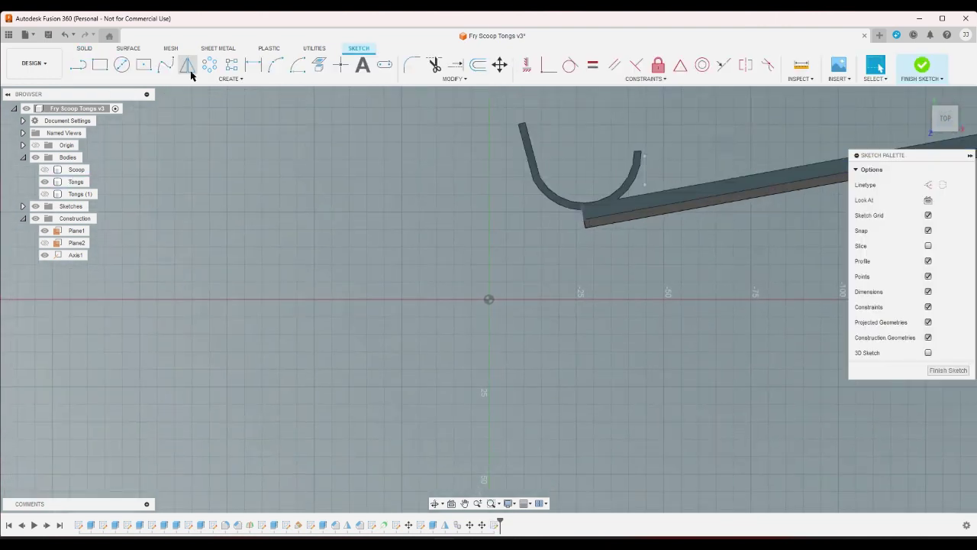
pyautogui.press('d')
pyautogui.scroll(-2, 470, 456)
pyautogui.scroll(2, 512, 176)
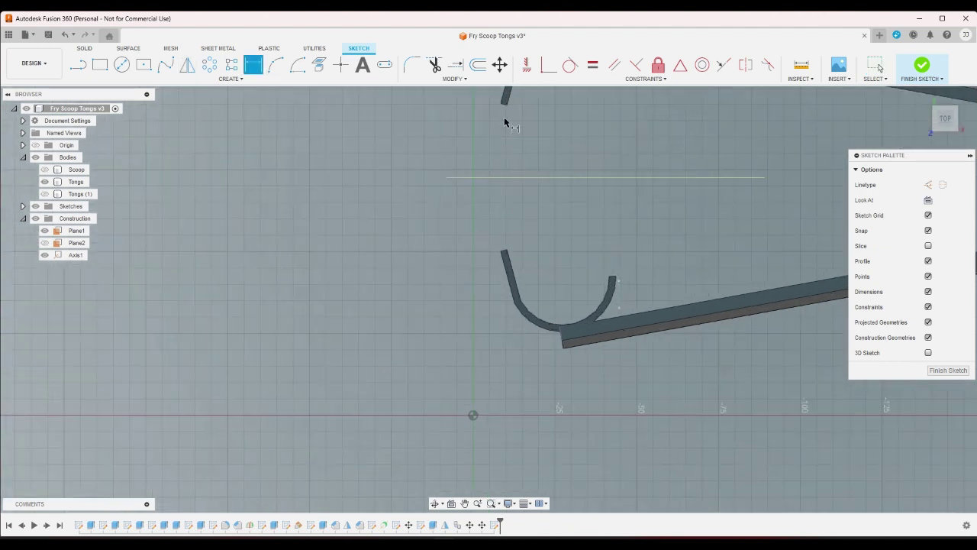
pyautogui.click(507, 106)
pyautogui.click(507, 249)
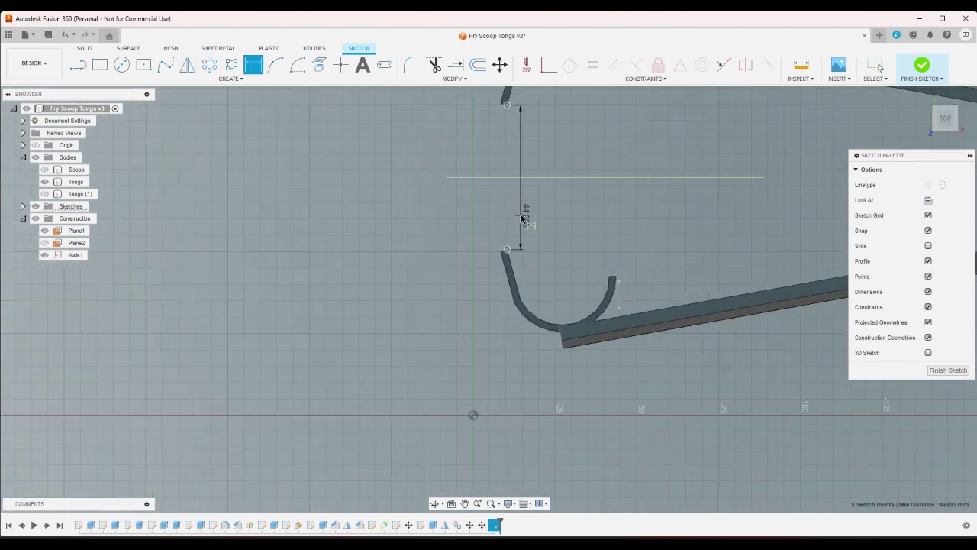
pyautogui.rightClick(524, 220)
pyautogui.click(557, 217)
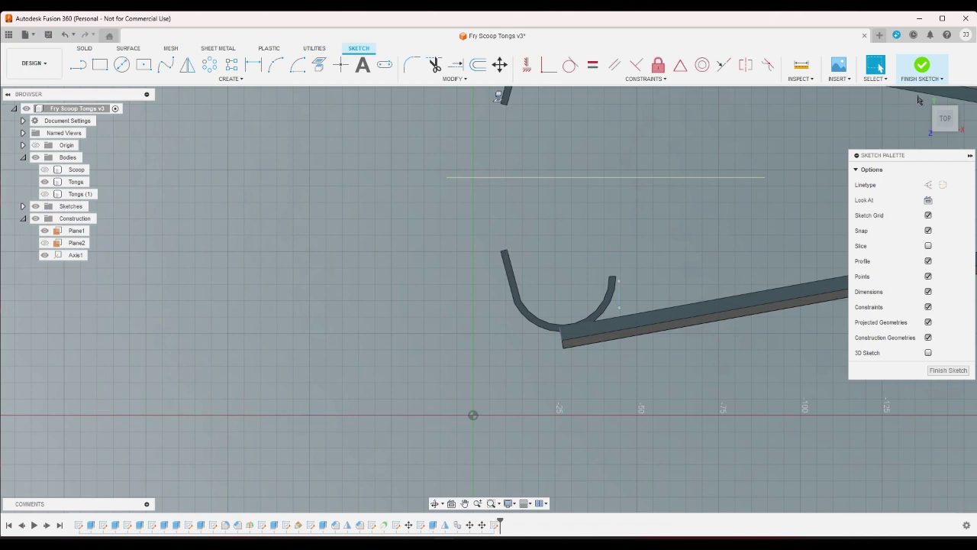
# Finish the open sketch and examine both tong arms and their curved tips in the home view.
pyautogui.click(921, 65)
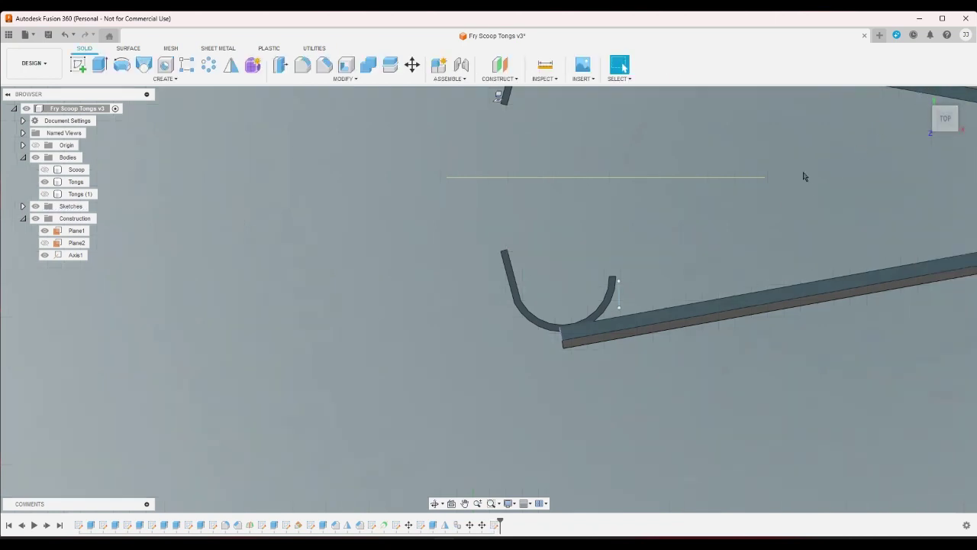
pyautogui.click(920, 98)
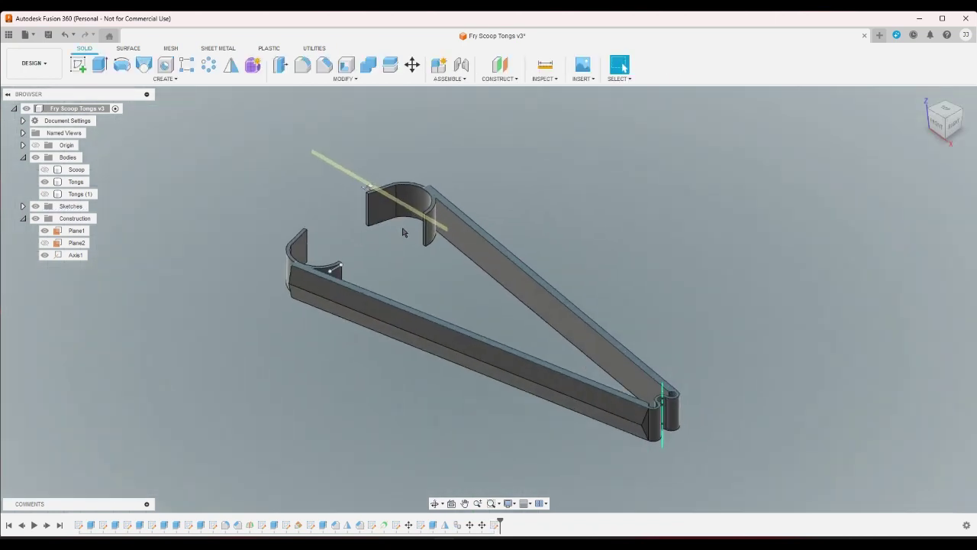
pyautogui.scroll(2, 402, 232)
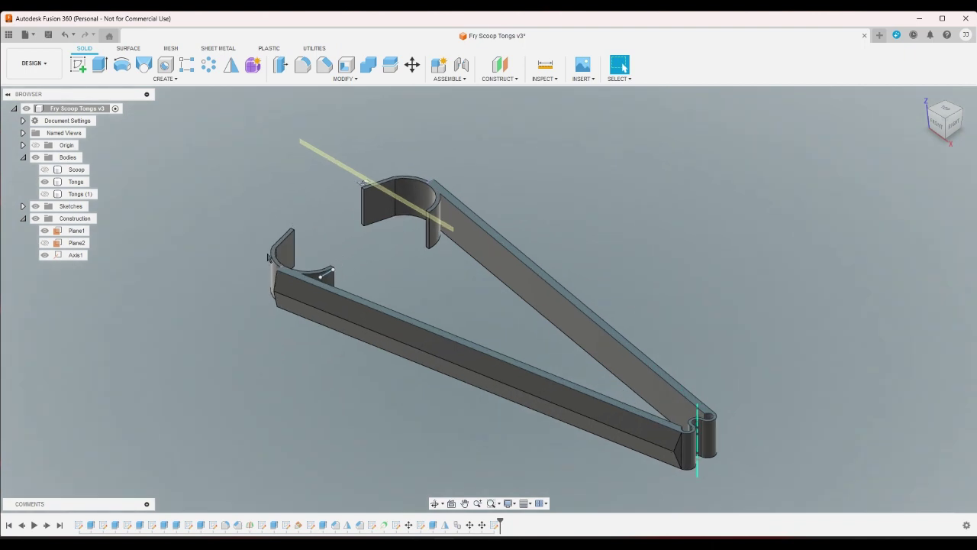
pyautogui.scroll(4, 267, 257)
pyautogui.scroll(-2, 825, 215)
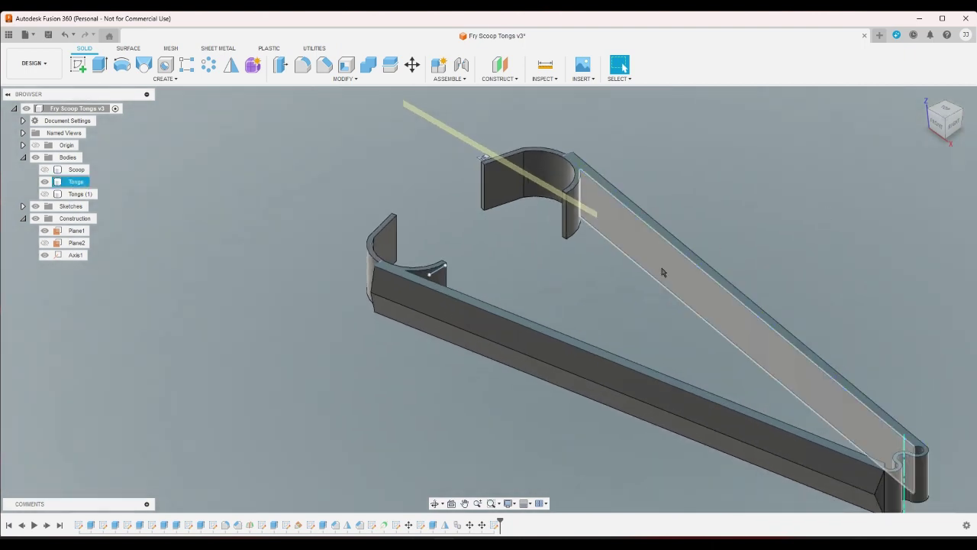
# Try to shift the curved tip's offset profile outward past the arm end by moving its arc centre, then finish the sketch.
pyautogui.doubleClick(421, 525)
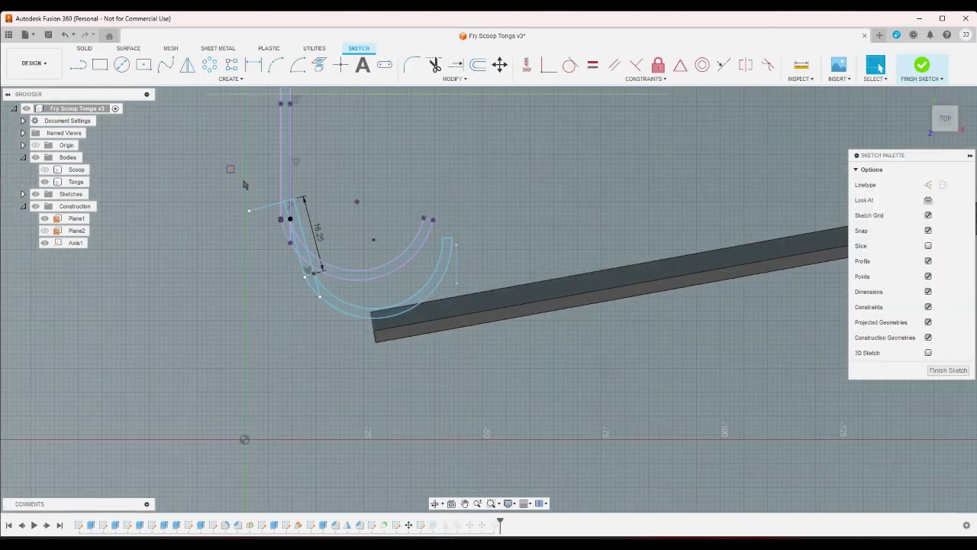
pyautogui.moveTo(227, 166); pyautogui.dragTo(502, 405)
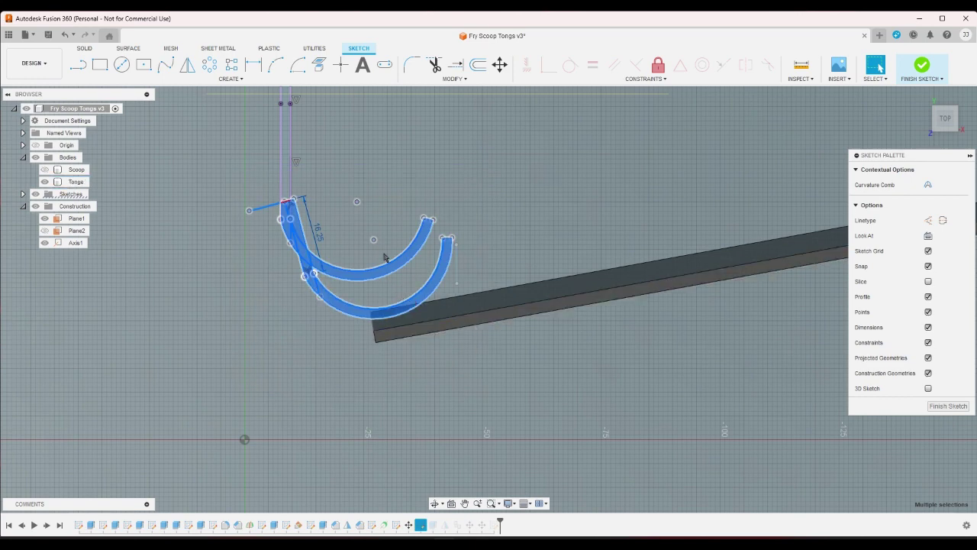
pyautogui.moveTo(374, 241); pyautogui.dragTo(336, 257)
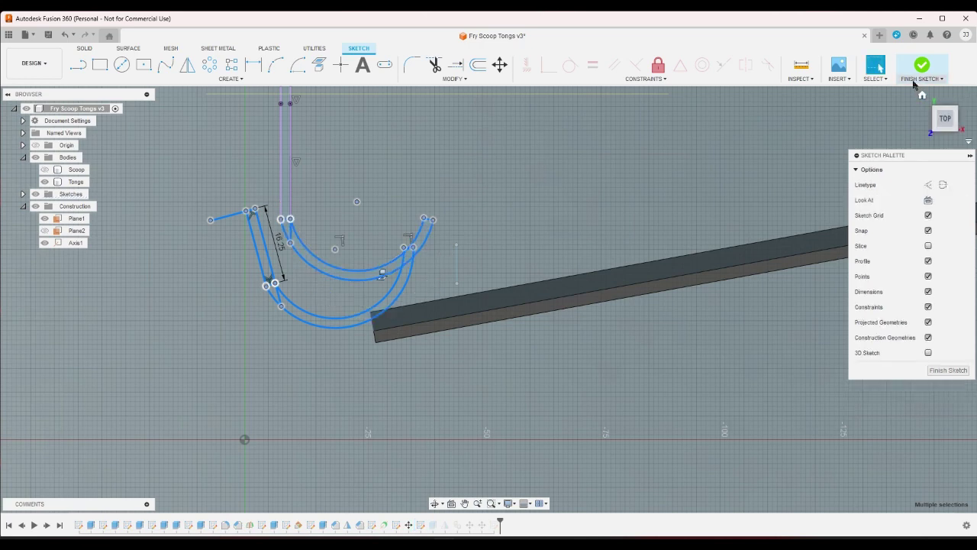
pyautogui.click(922, 65)
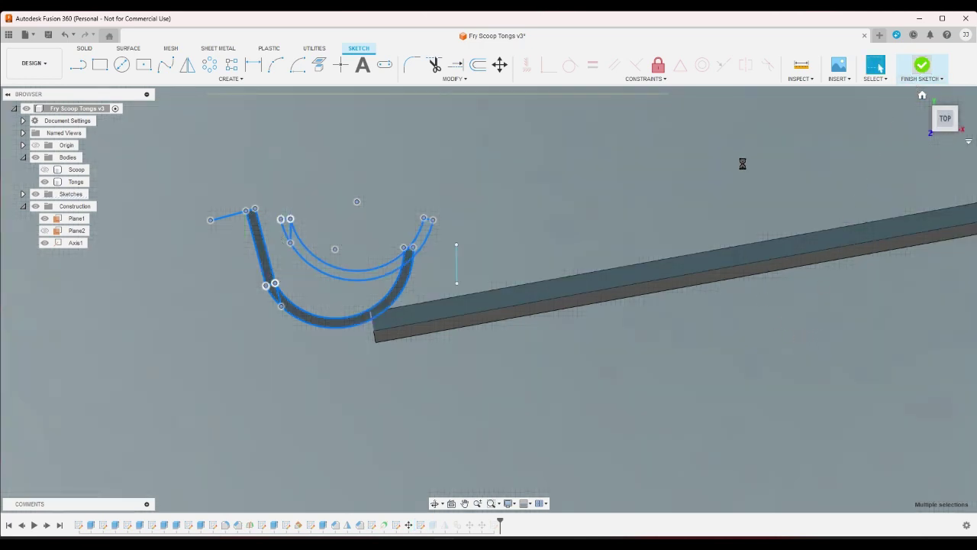
# Examine from the home view and from above how both curved tips meet the ends of the tong arms.
pyautogui.click(923, 96)
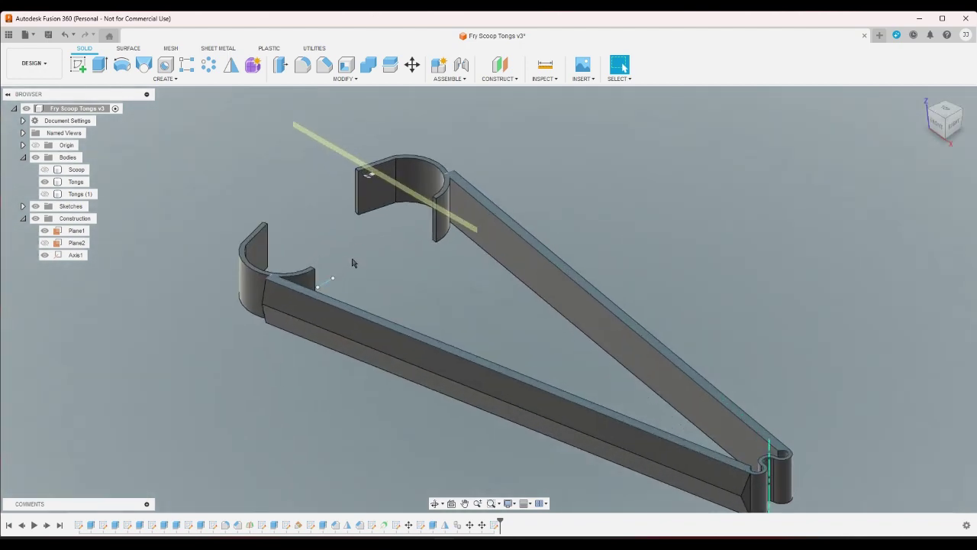
pyautogui.scroll(2, 339, 259)
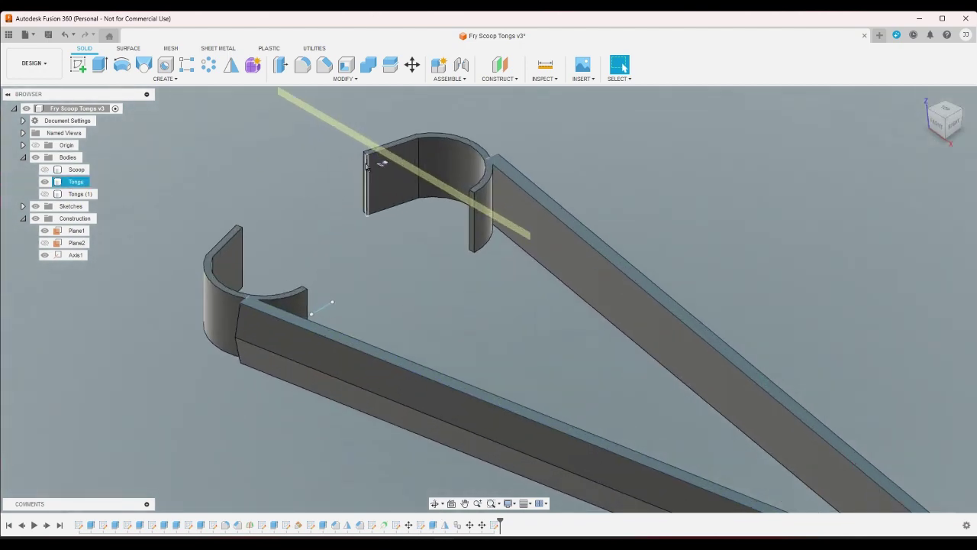
pyautogui.click(946, 109)
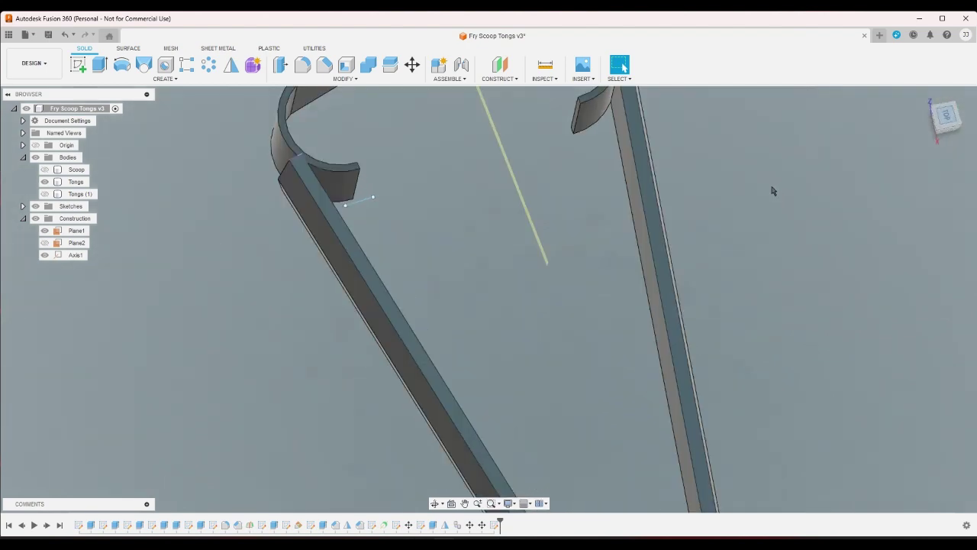
pyautogui.scroll(-3, 770, 234)
pyautogui.scroll(-1, 773, 196)
pyautogui.scroll(2, 703, 100)
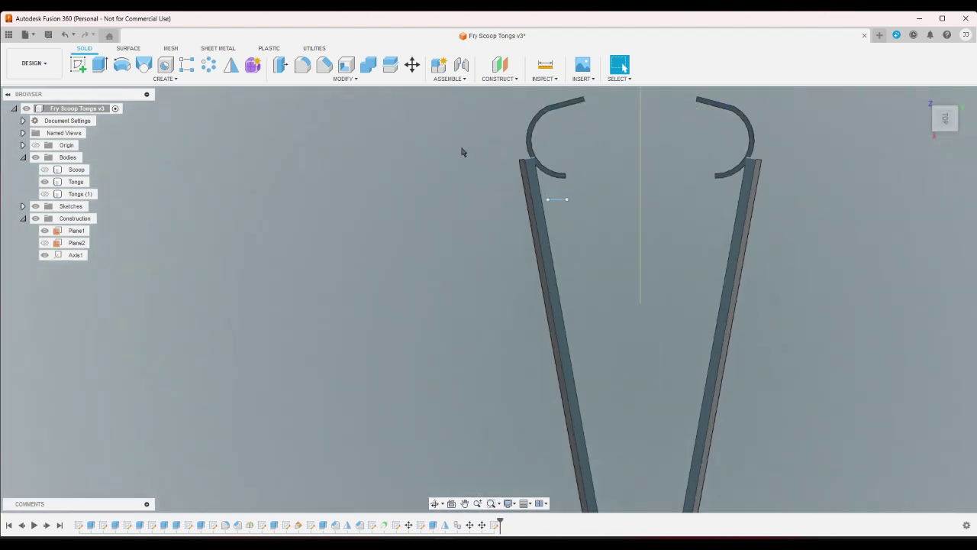
pyautogui.moveTo(472, 142); pyautogui.dragTo(795, 199)
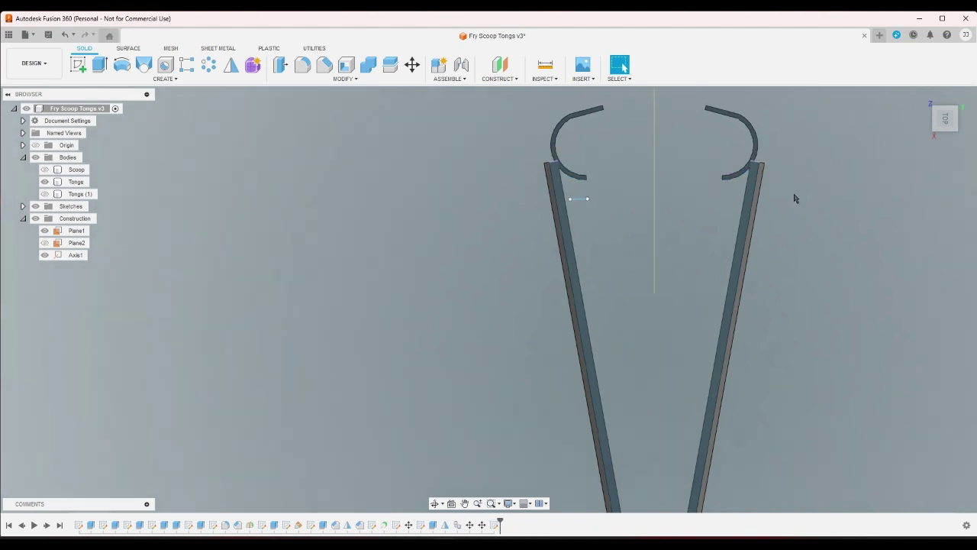
pyautogui.moveTo(826, 199); pyautogui.dragTo(533, 164)
pyautogui.click(791, 221)
pyautogui.moveTo(803, 215); pyautogui.dragTo(479, 145)
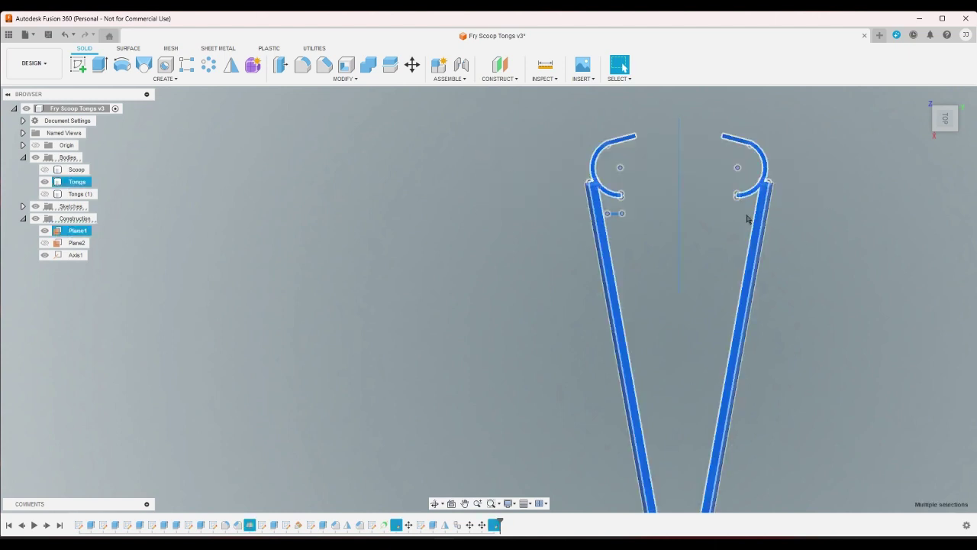
pyautogui.click(819, 229)
pyautogui.moveTo(818, 233); pyautogui.dragTo(545, 166)
pyautogui.click(819, 241)
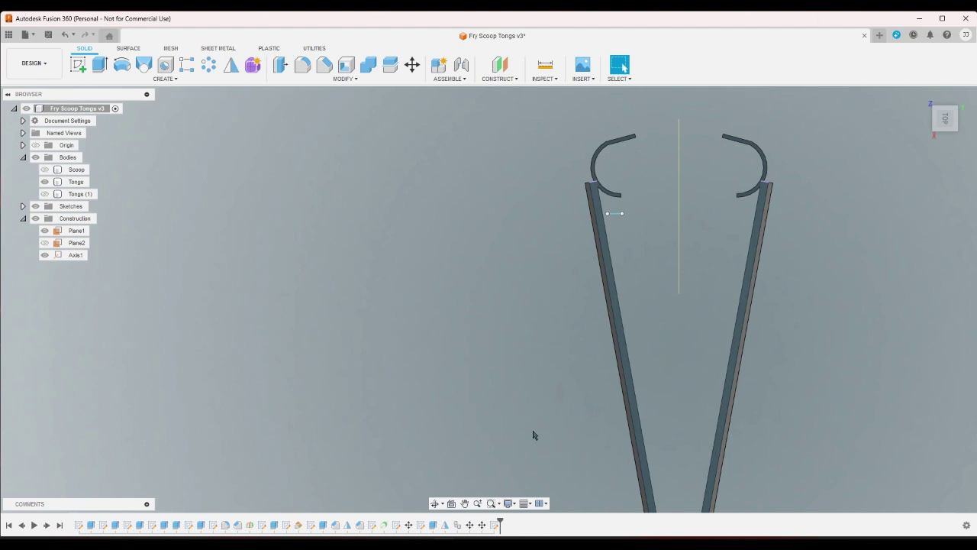
# Reopen the curved tip's sketch and try moving the profile's arc centre inward, toward the spring end of the tongs.
pyautogui.doubleClick(421, 526)
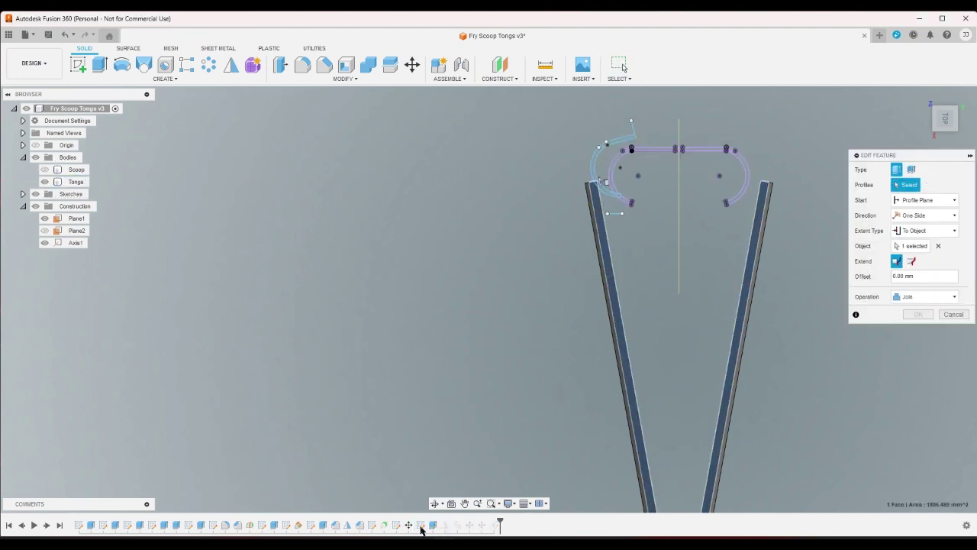
pyautogui.click(947, 315)
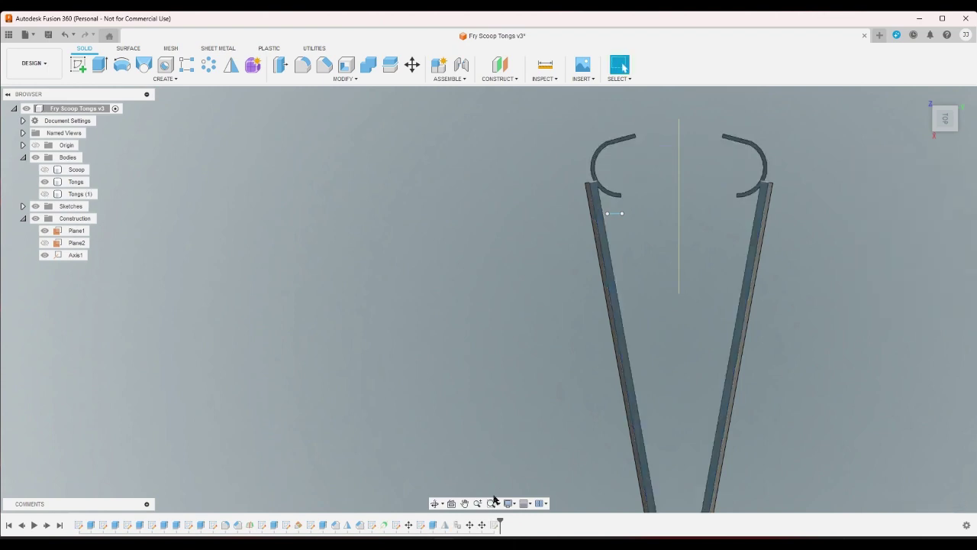
pyautogui.doubleClick(421, 527)
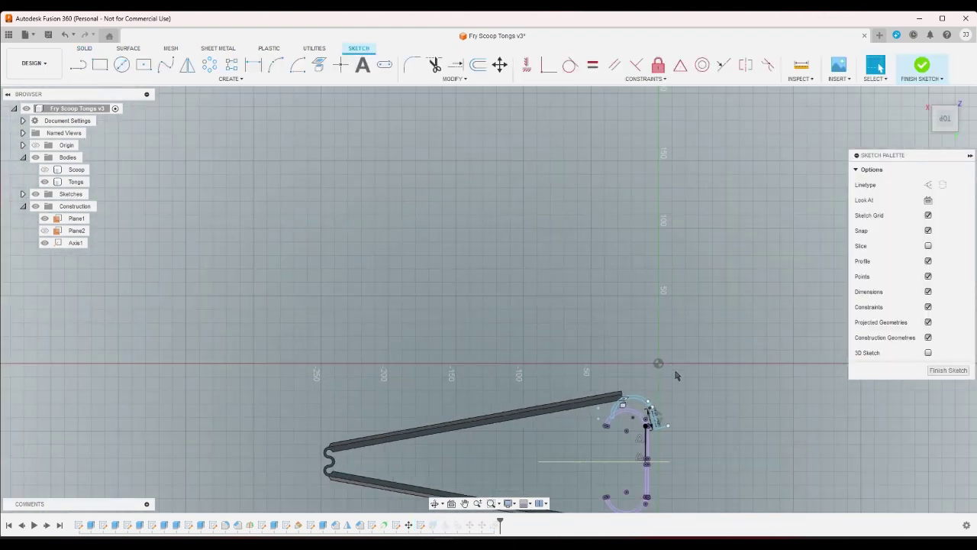
pyautogui.doubleClick(609, 398)
pyautogui.scroll(8, 611, 398)
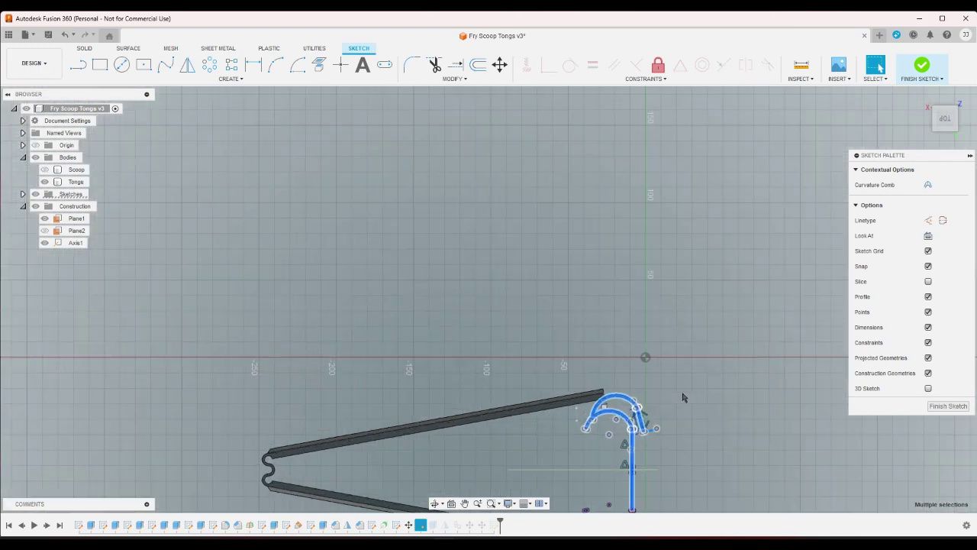
pyautogui.scroll(-3, 569, 443)
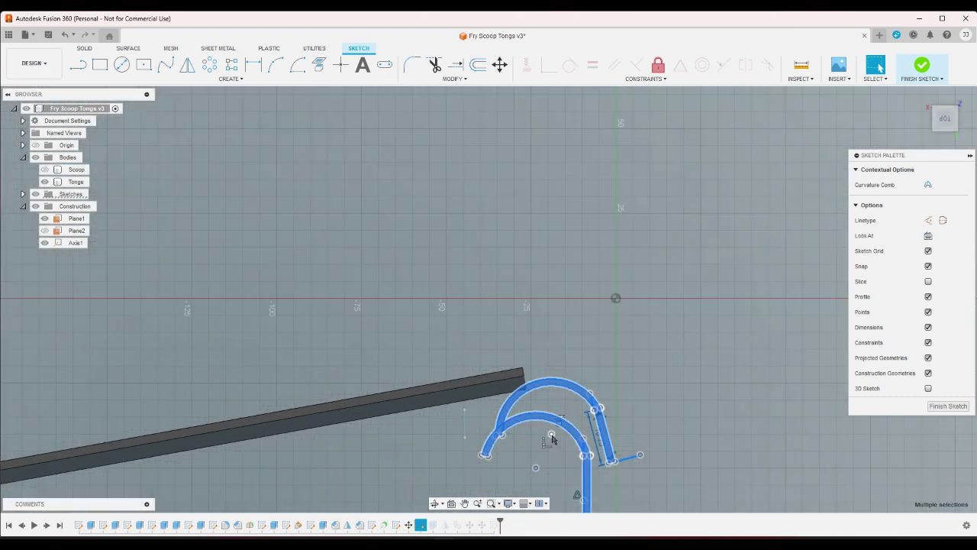
pyautogui.click(637, 364)
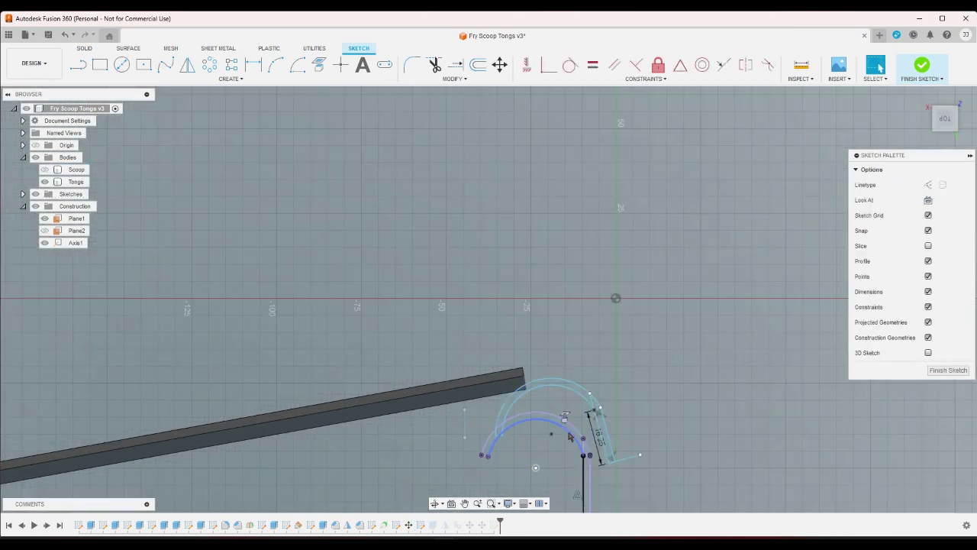
pyautogui.moveTo(545, 440); pyautogui.dragTo(484, 453)
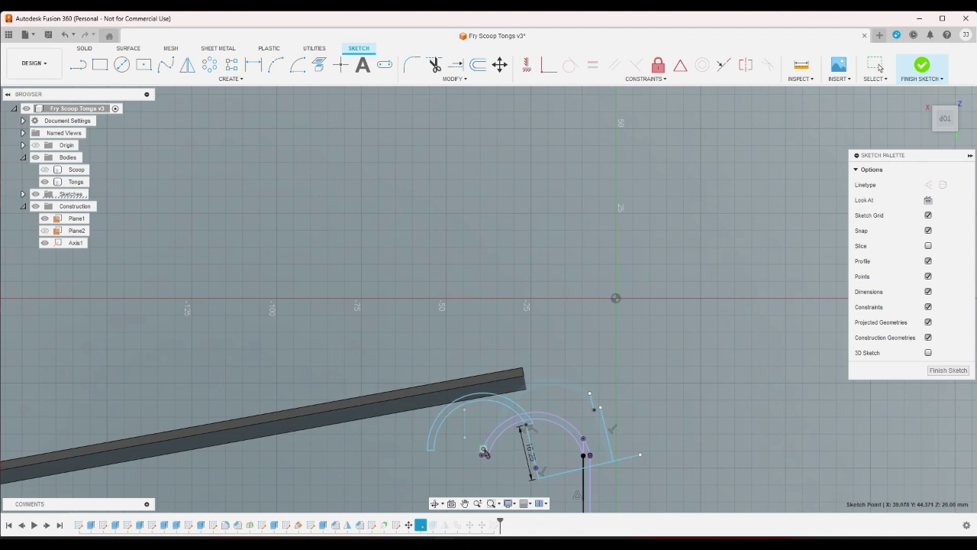
# Try repositioning the same tip profile so its arc overlaps the end of the arm, away from the centre plane.
pyautogui.scroll(-7, 659, 294)
pyautogui.scroll(1, 625, 388)
pyautogui.scroll(2, 623, 398)
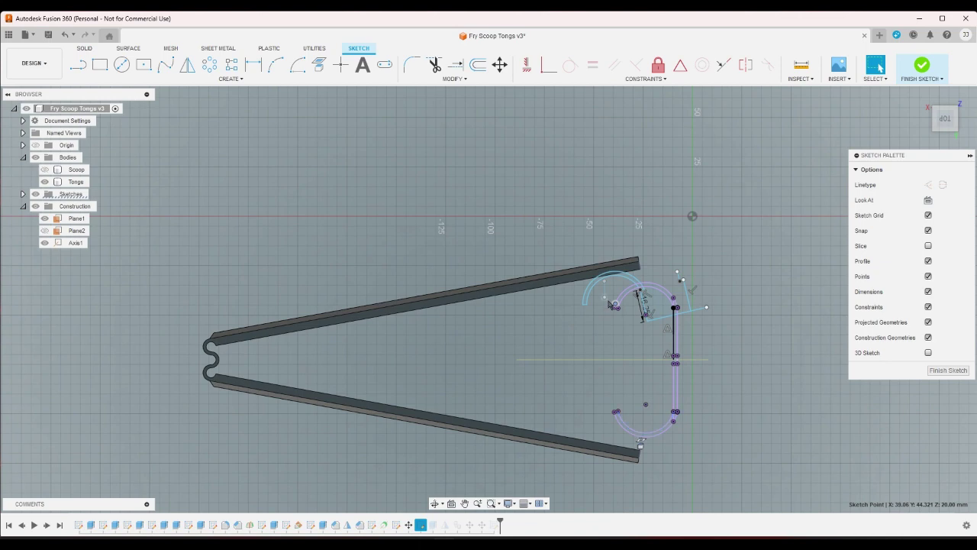
pyautogui.scroll(2, 616, 306)
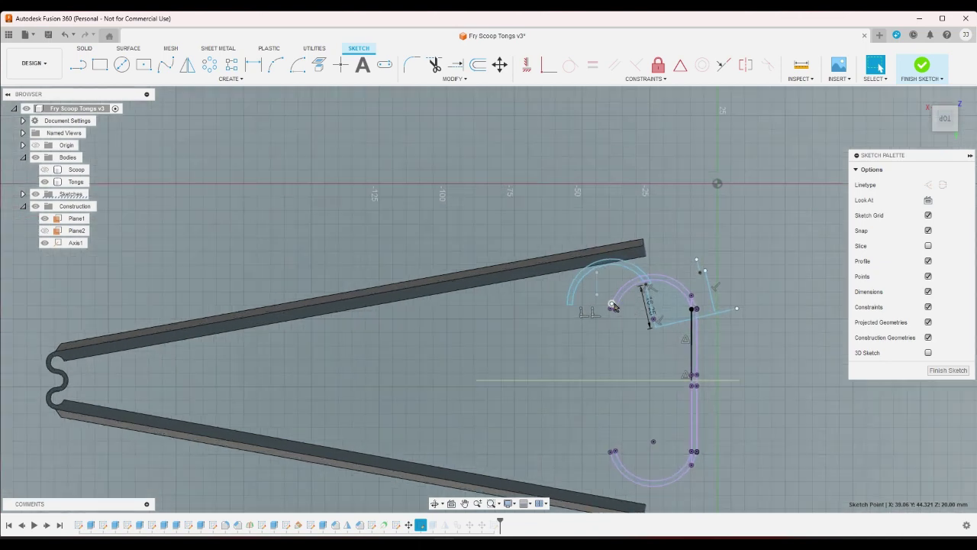
pyautogui.moveTo(613, 304)
pyautogui.mouseDown()
pyautogui.moveTo(639, 302)
pyautogui.moveTo(652, 318)
pyautogui.mouseUp()
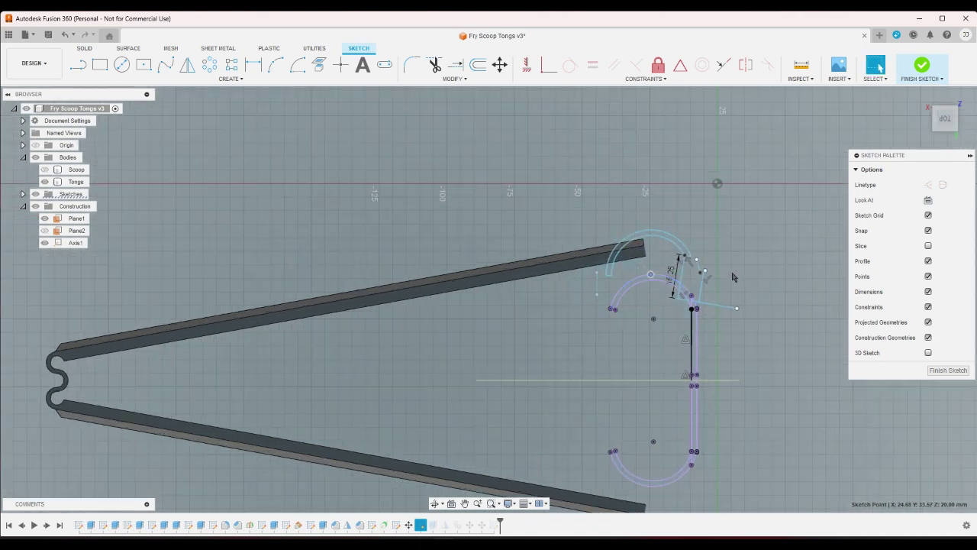
# Undo the tip profile moves to restore the curved tips to their original position at the arm ends.
pyautogui.hotkey('ctrl', 'z')
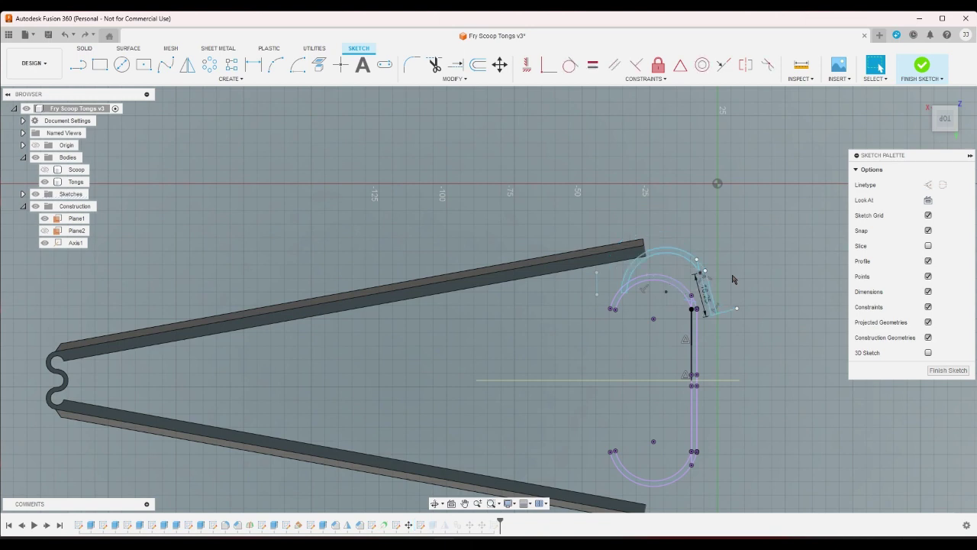
pyautogui.hotkey('ctrl', 'z')
pyautogui.hotkey('ctrl', 'z')
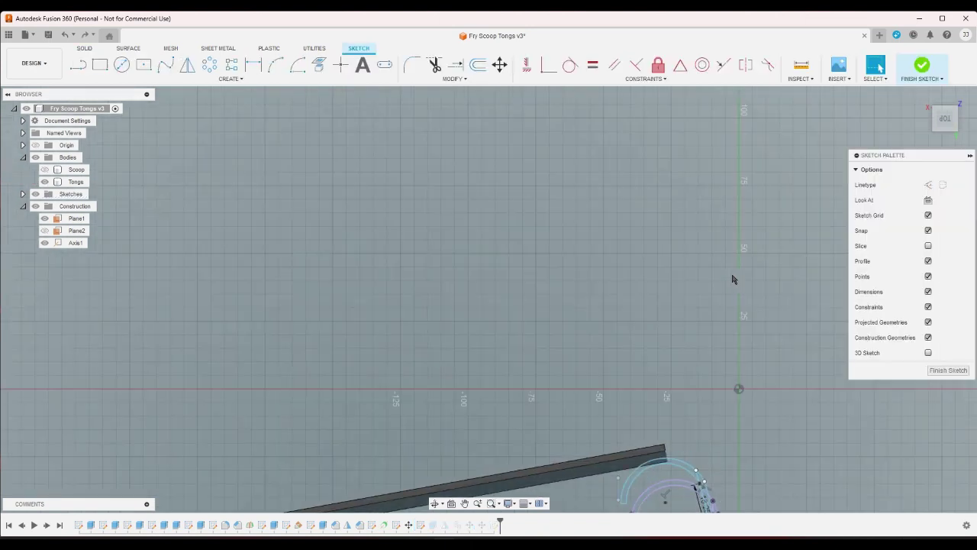
pyautogui.hotkey('ctrl', 'z')
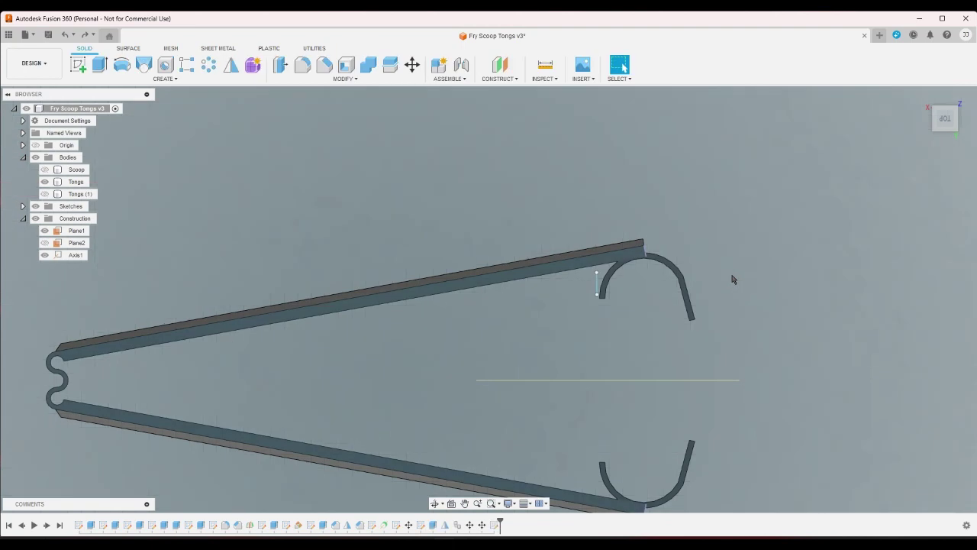
# Reopen the curved tip's sketch, draw a line about 2 mm long across the arc band near its inner free end, and finish the sketch.
pyautogui.scroll(5, 592, 305)
pyautogui.scroll(-2, 585, 303)
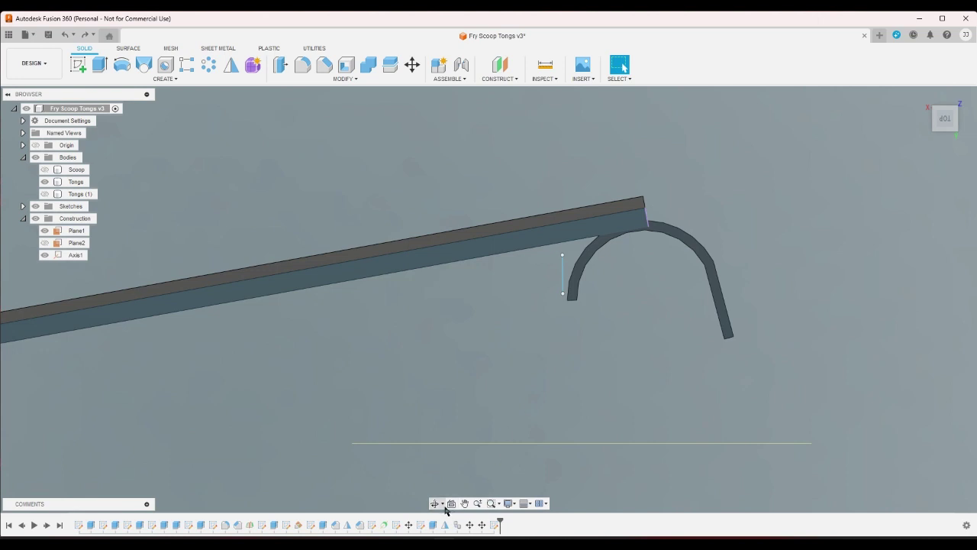
pyautogui.doubleClick(424, 525)
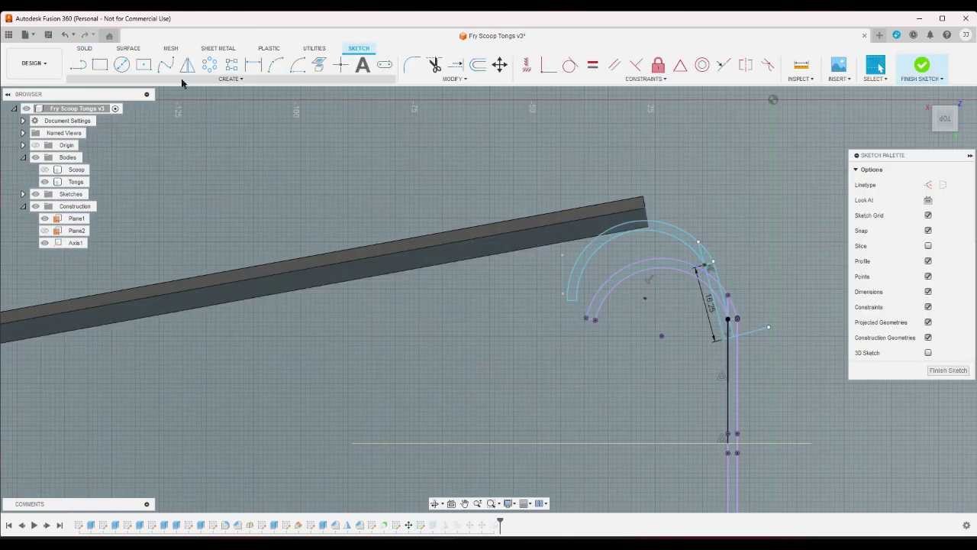
pyautogui.click(77, 65)
pyautogui.scroll(3, 596, 314)
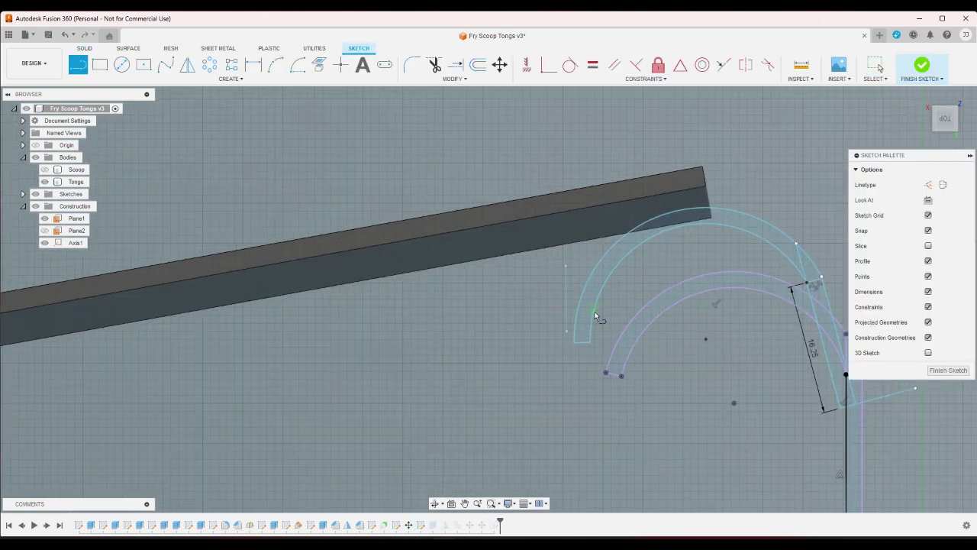
pyautogui.click(593, 314)
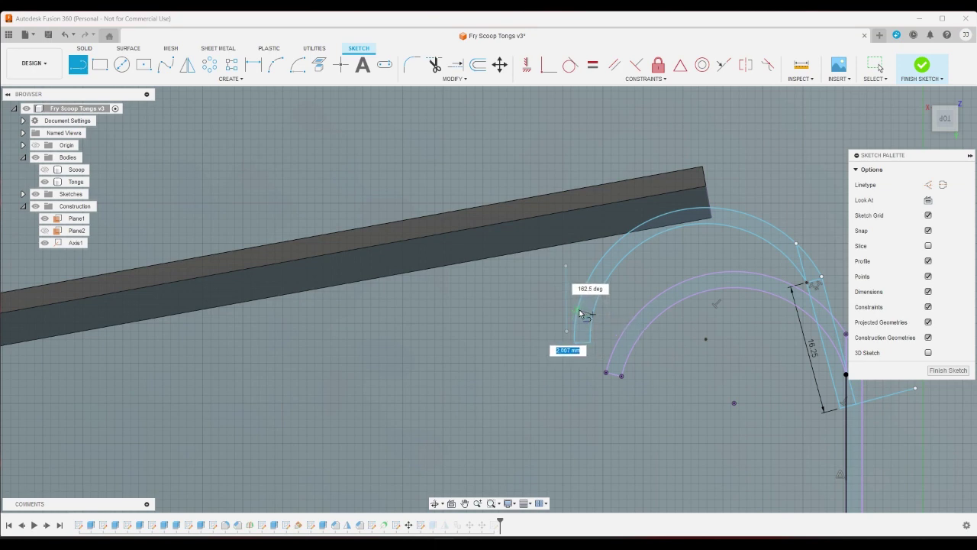
pyautogui.click(579, 313)
pyautogui.rightClick(643, 293)
pyautogui.click(664, 296)
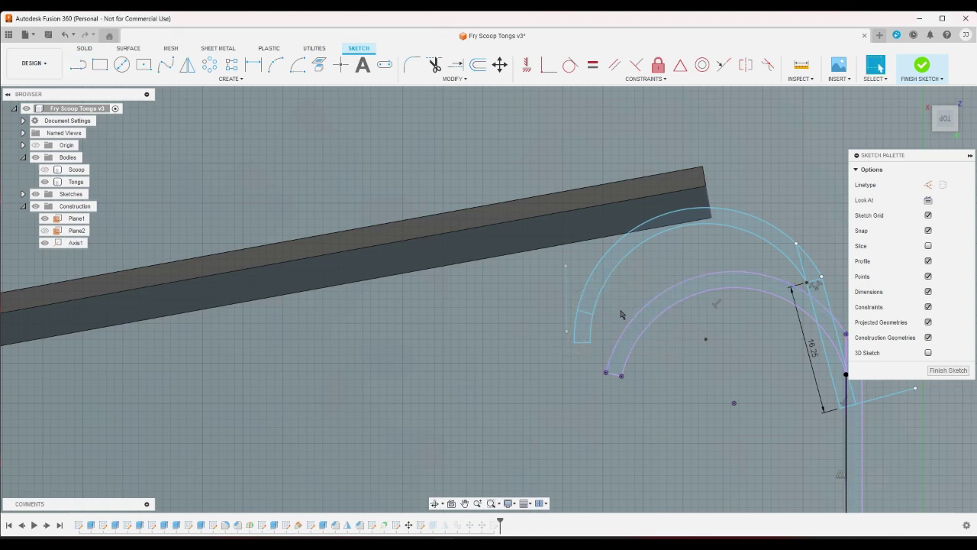
pyautogui.scroll(-2, 616, 314)
pyautogui.scroll(1, 829, 353)
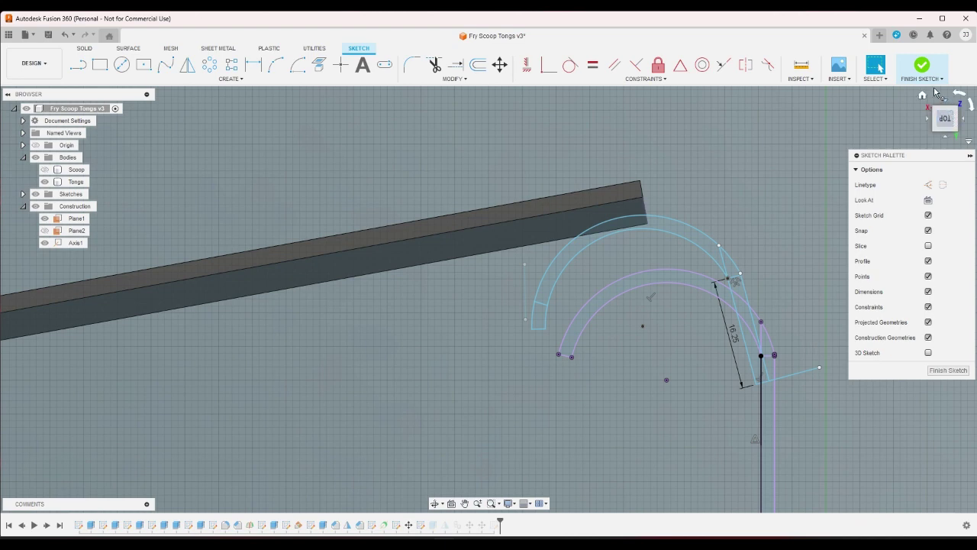
pyautogui.click(922, 65)
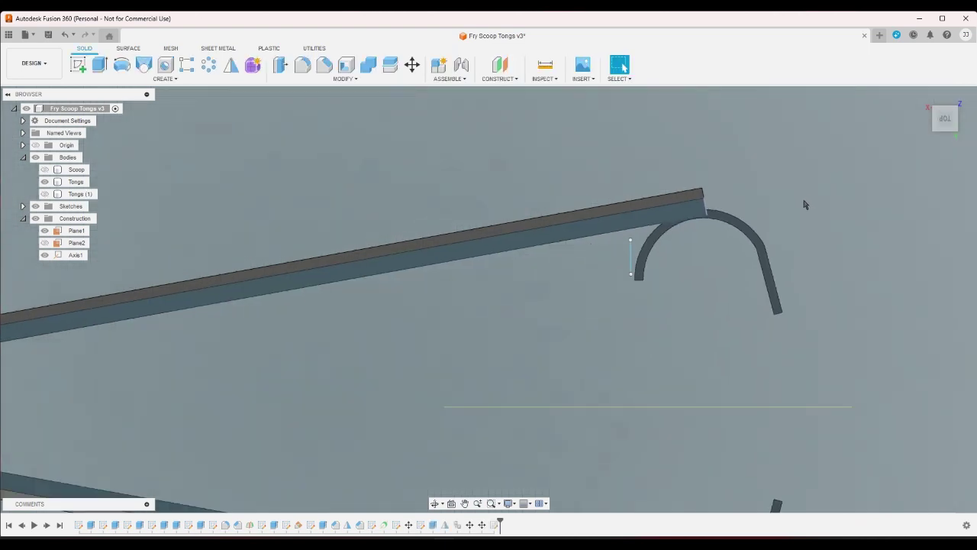
pyautogui.scroll(-1, 805, 204)
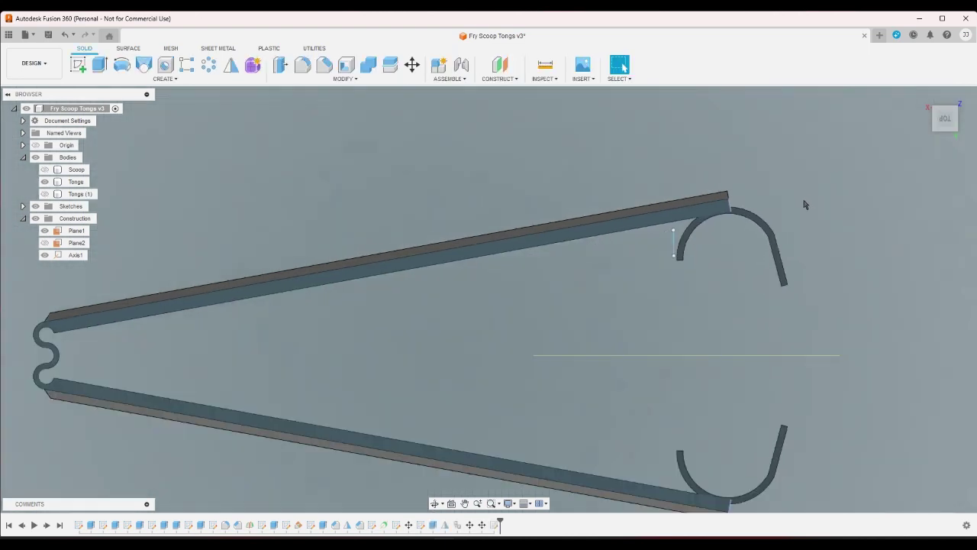
pyautogui.click(955, 128)
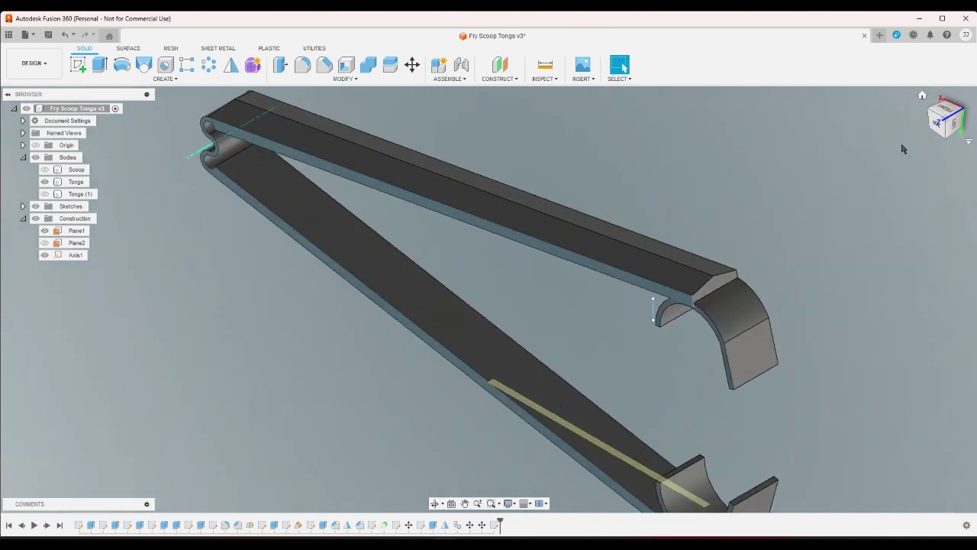
pyautogui.click(923, 97)
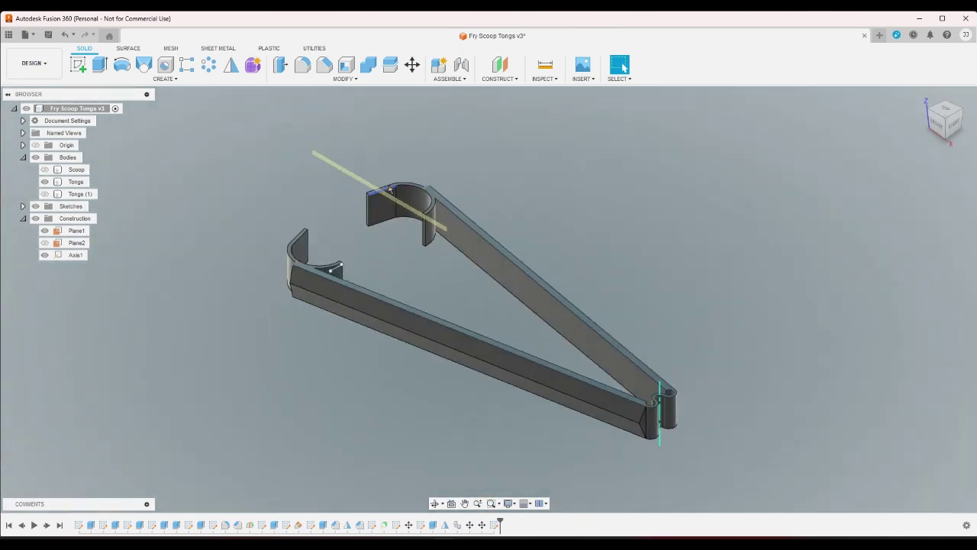
pyautogui.click(80, 66)
pyautogui.rightClick(347, 160)
pyautogui.press('Escape')
pyautogui.rightClick(422, 525)
pyautogui.press('Escape')
# Show Sketch15 and select every region of the curved tip band for an Extrude, including the tiny sliver near its straight end.
pyautogui.click(23, 207)
pyautogui.click(45, 354)
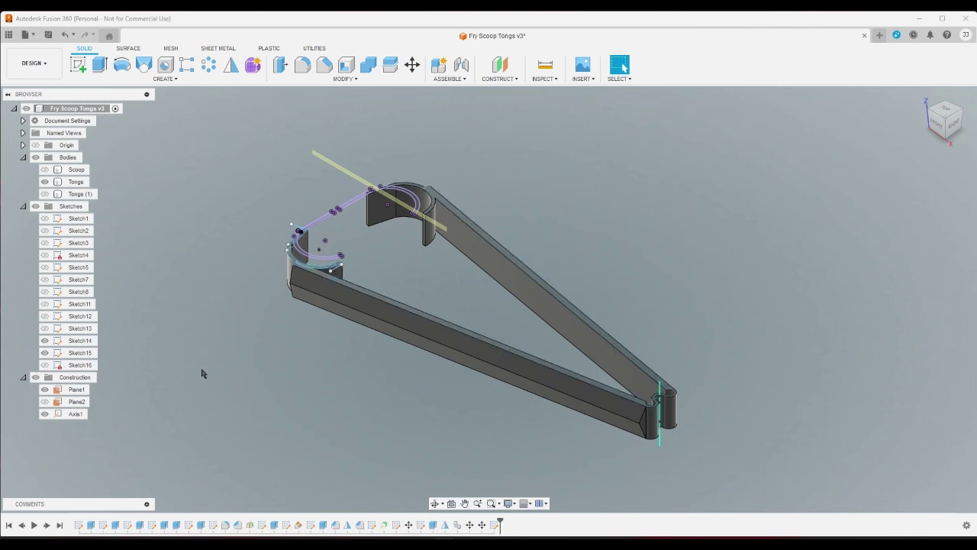
pyautogui.click(99, 65)
pyautogui.scroll(8, 294, 264)
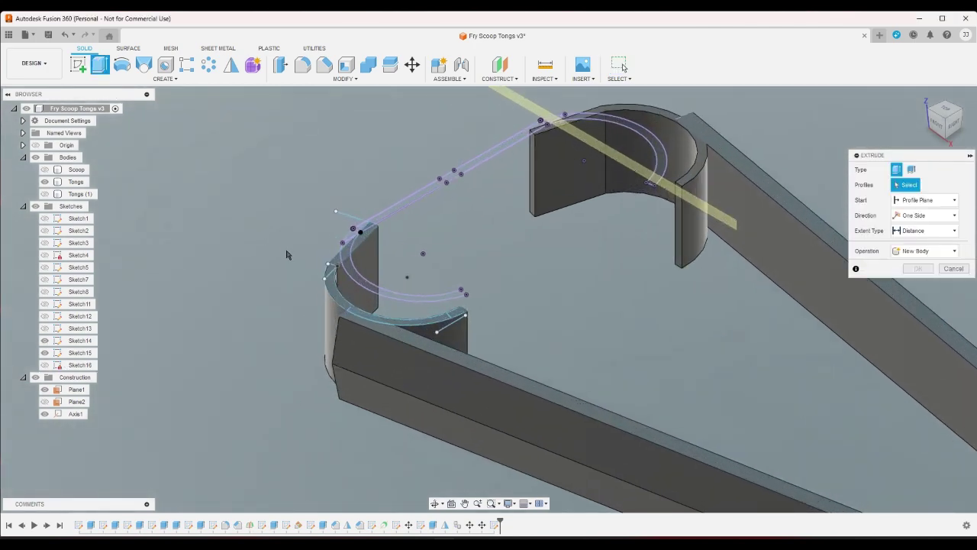
pyautogui.scroll(3, 297, 268)
pyautogui.click(405, 257)
pyautogui.click(417, 242)
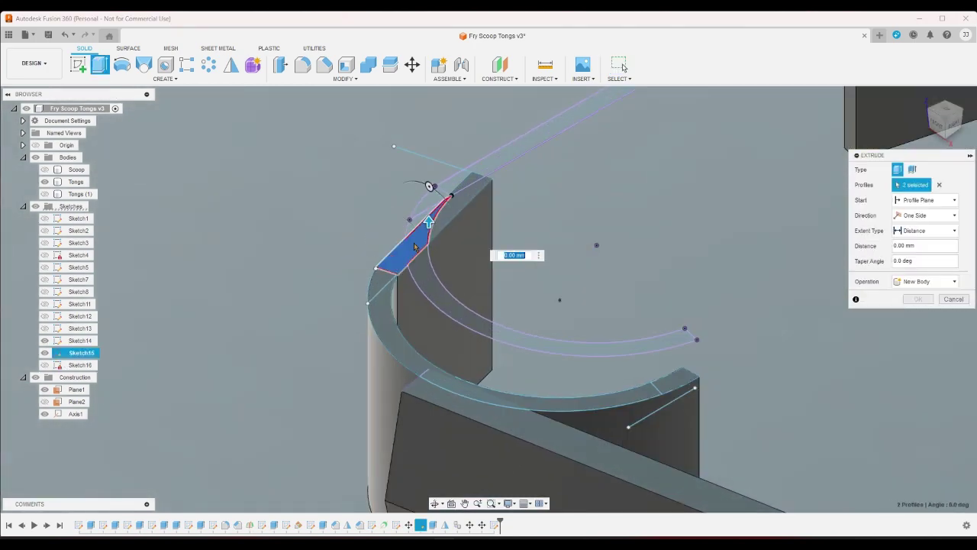
pyautogui.click(438, 226)
pyautogui.click(464, 189)
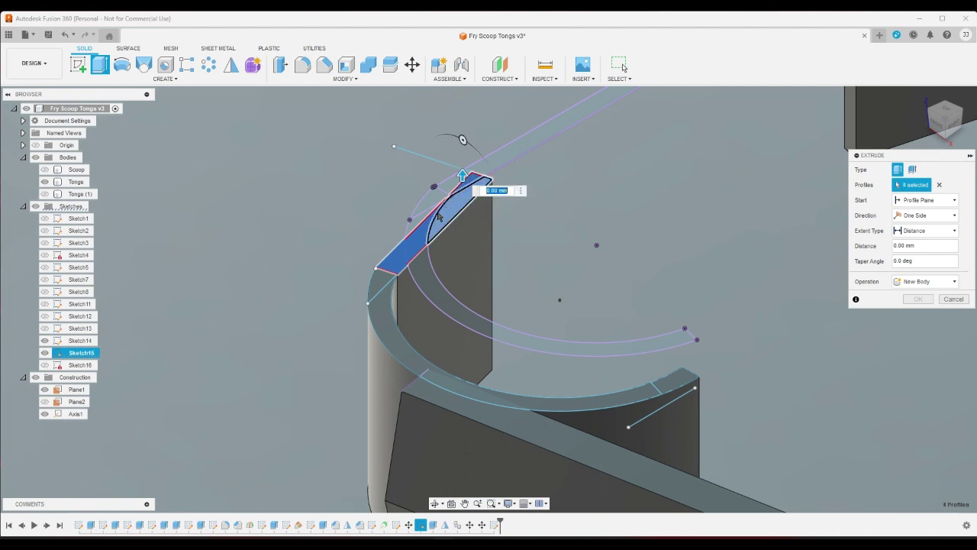
pyautogui.click(381, 281)
pyautogui.click(386, 315)
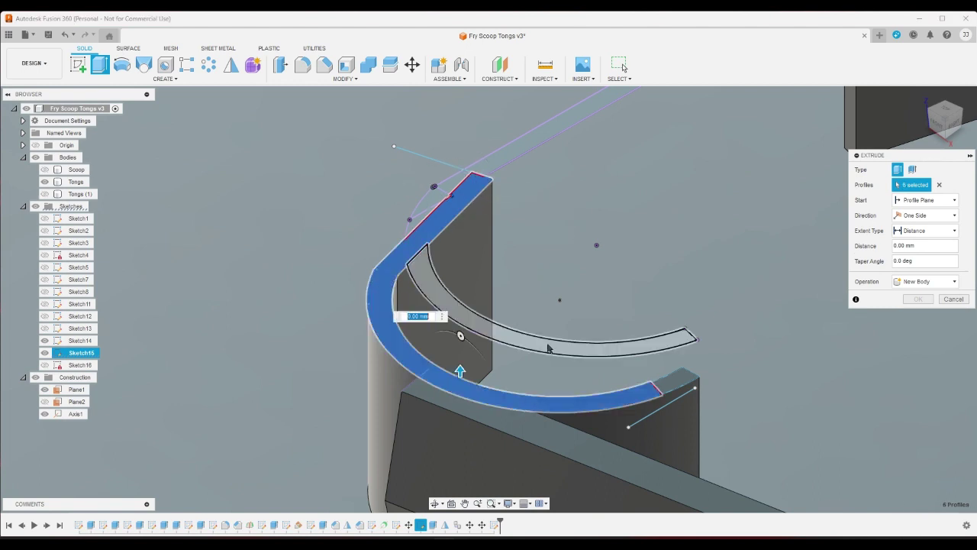
pyautogui.click(667, 379)
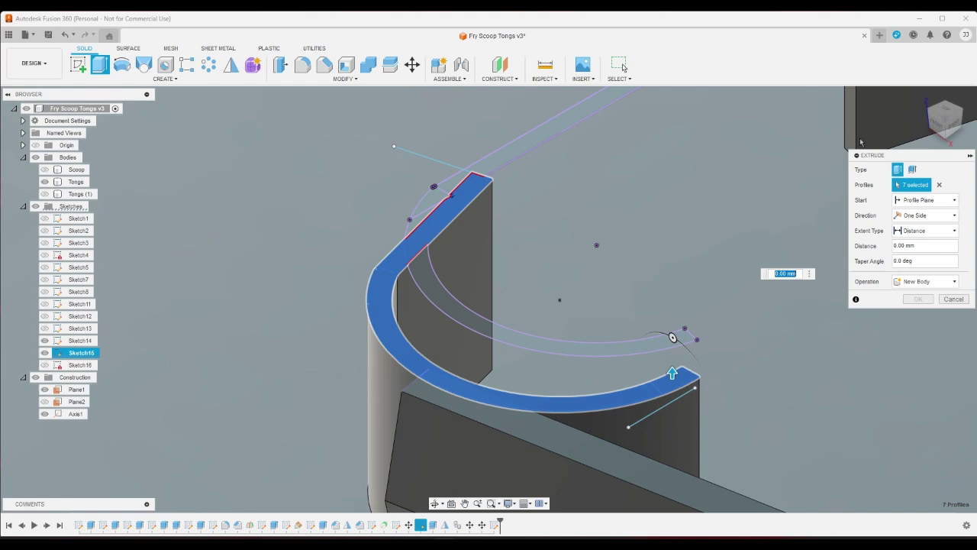
pyautogui.click(935, 131)
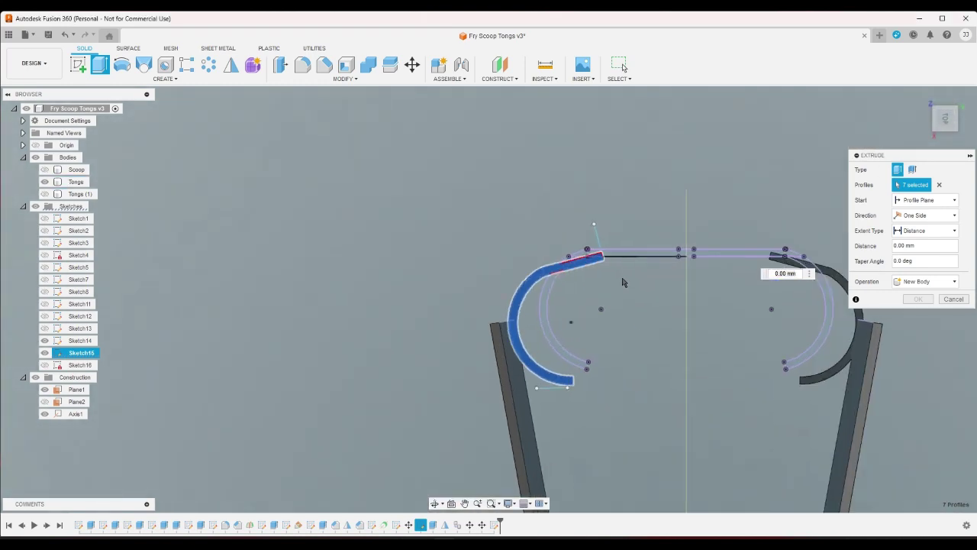
pyautogui.scroll(10, 598, 257)
pyautogui.click(551, 243)
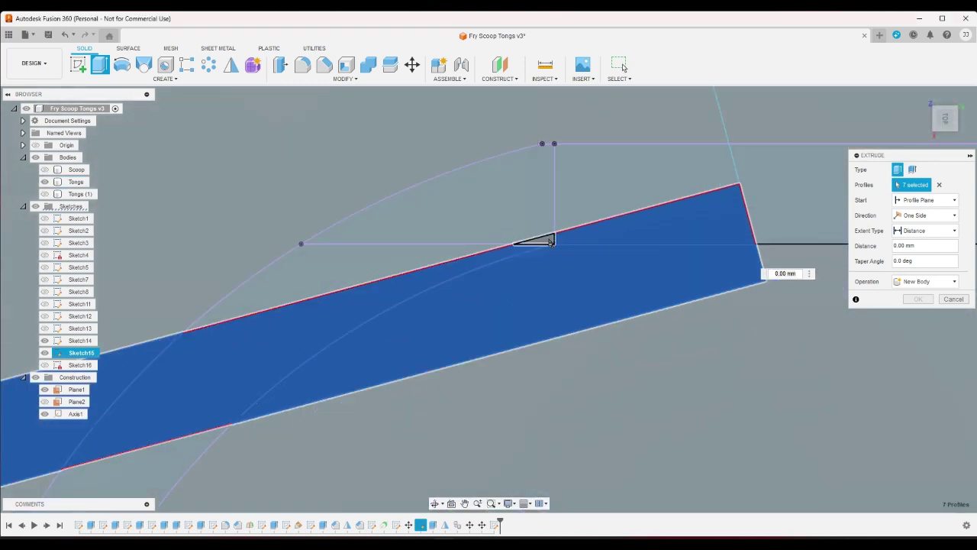
# Extrude the selected tip band 80 mm upward and join it to the tongs.
pyautogui.click(927, 101)
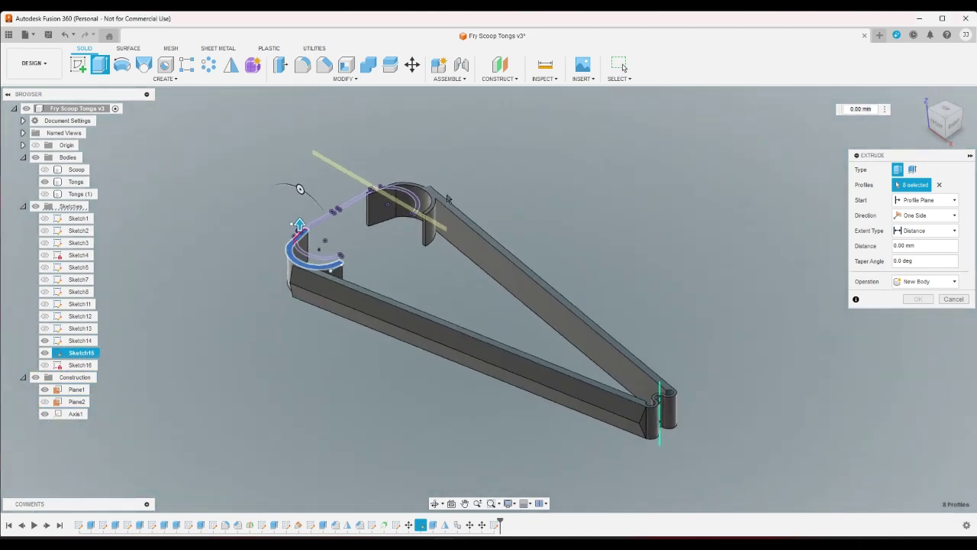
pyautogui.moveTo(266, 237); pyautogui.dragTo(268, 114)
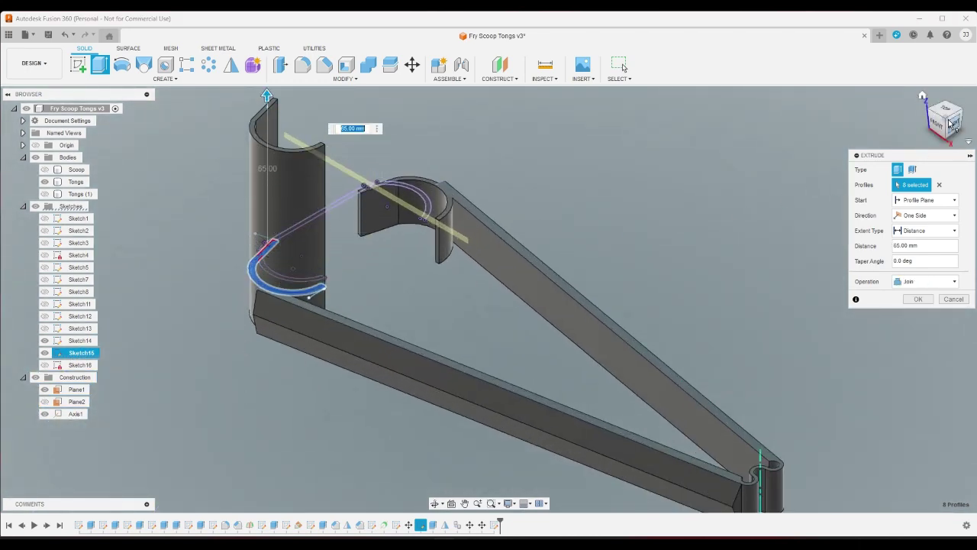
pyautogui.scroll(-3, 641, 322)
pyautogui.scroll(2, 527, 210)
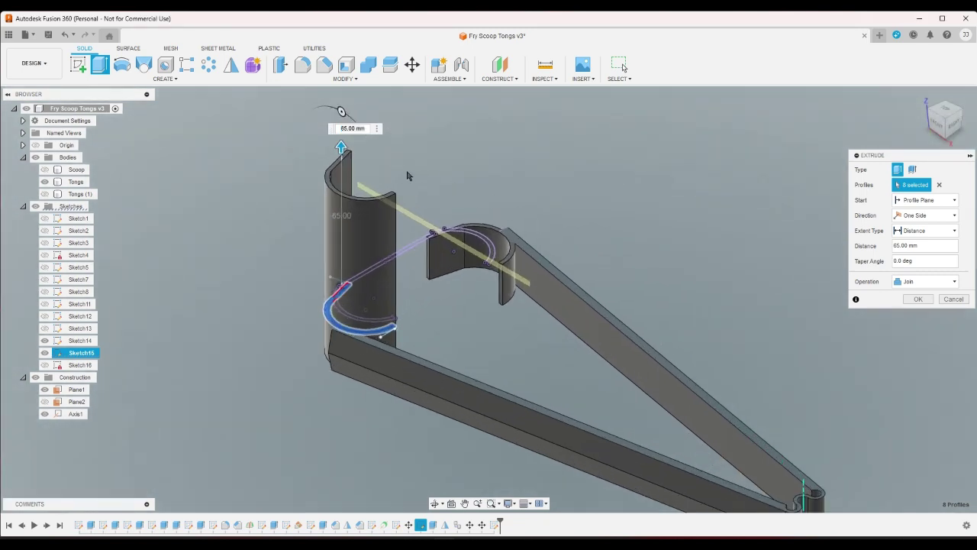
pyautogui.moveTo(342, 146); pyautogui.dragTo(341, 117)
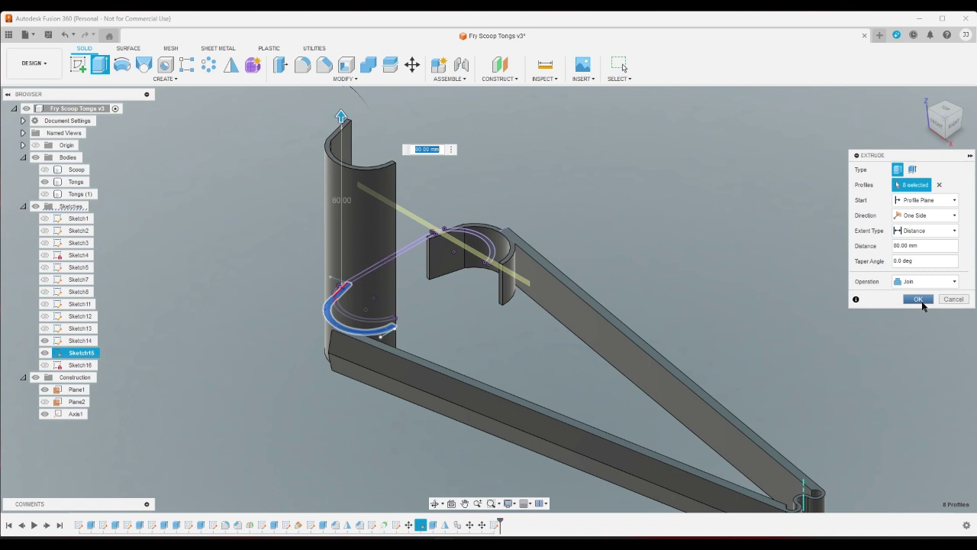
pyautogui.click(919, 299)
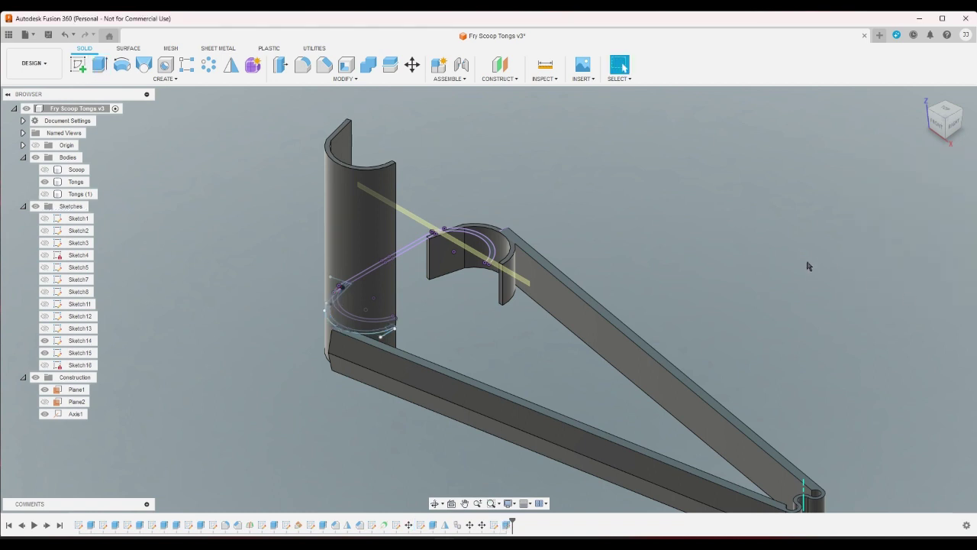
# Mirror the tip extrusion feature across Plane1 onto the opposite arm.
pyautogui.click(230, 64)
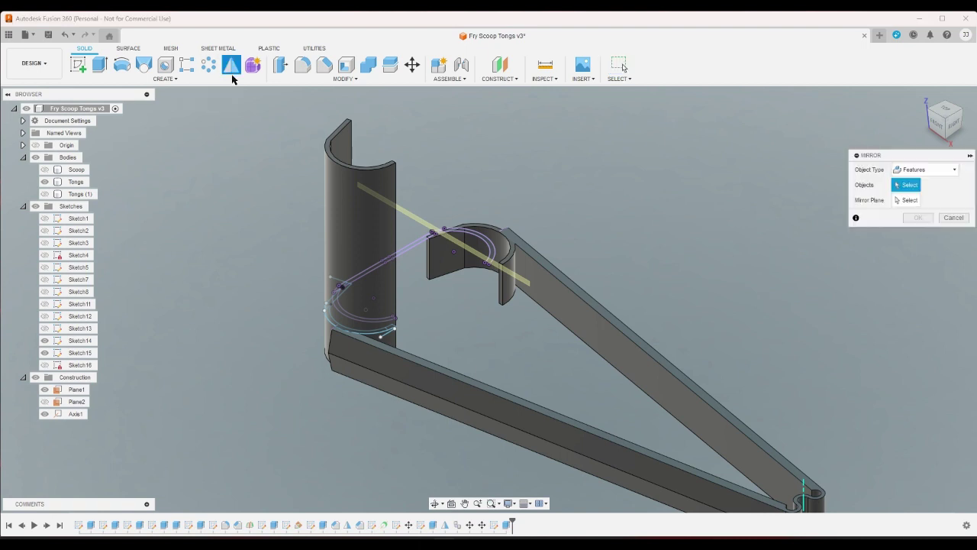
pyautogui.click(507, 525)
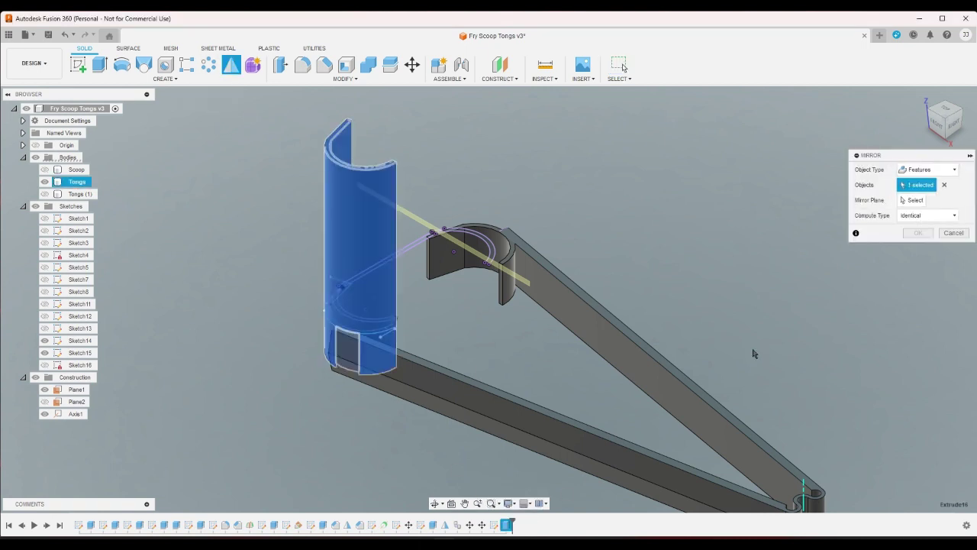
pyautogui.click(912, 200)
pyautogui.click(426, 220)
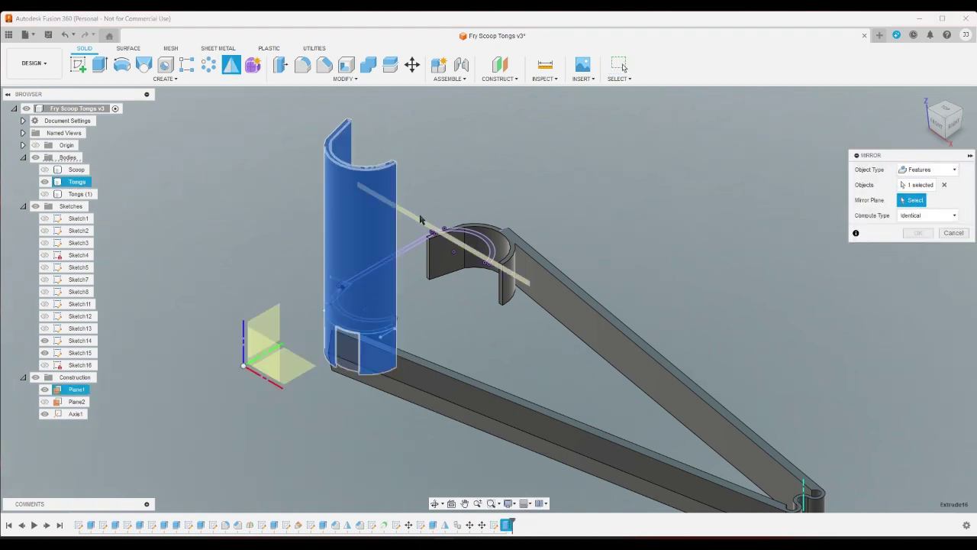
pyautogui.click(918, 233)
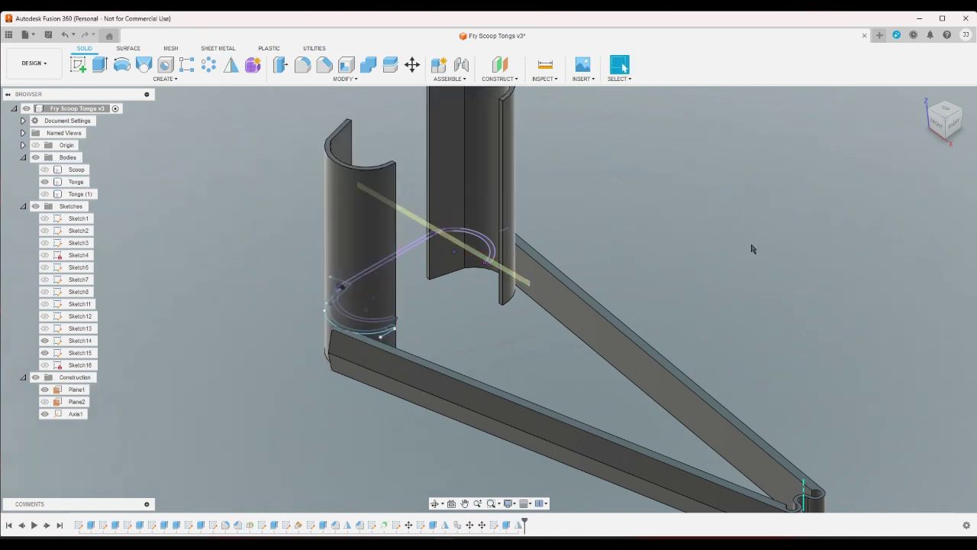
# Show the Scoop body together with the tongs and compare their heights from the front.
pyautogui.scroll(-3, 752, 246)
pyautogui.click(45, 169)
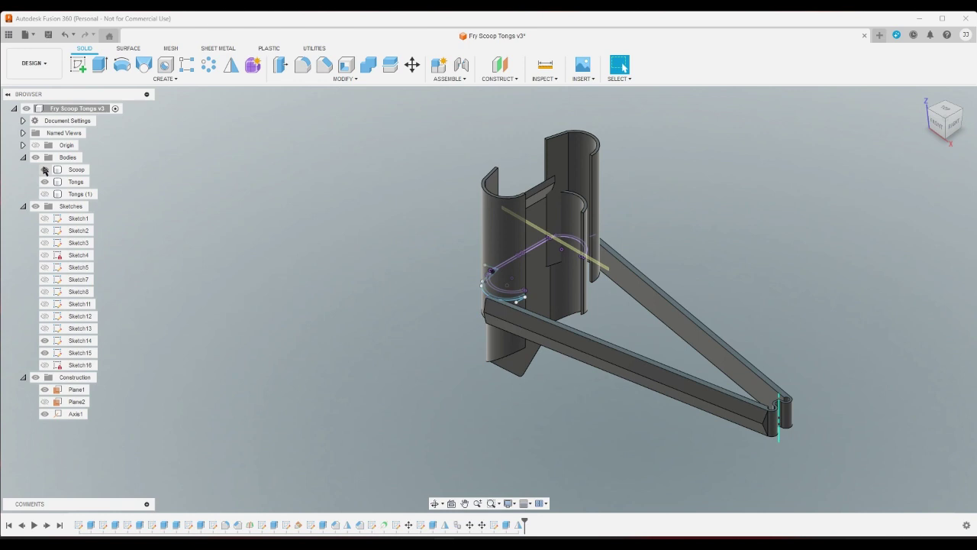
pyautogui.click(939, 124)
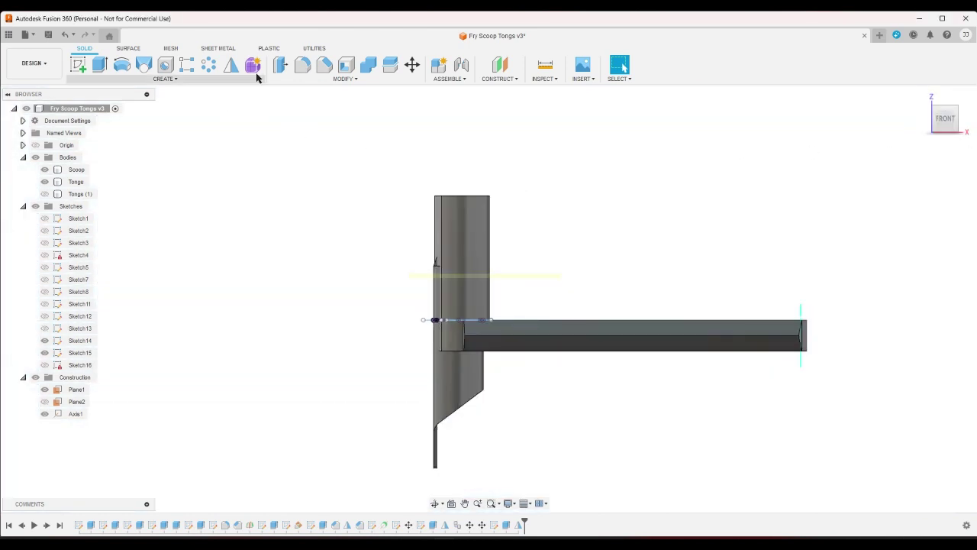
# Try moving the Scoop body about 73.4 mm up in Z and 1 mm in X, toward the underside of the tongs.
pyautogui.click(412, 65)
pyautogui.click(437, 363)
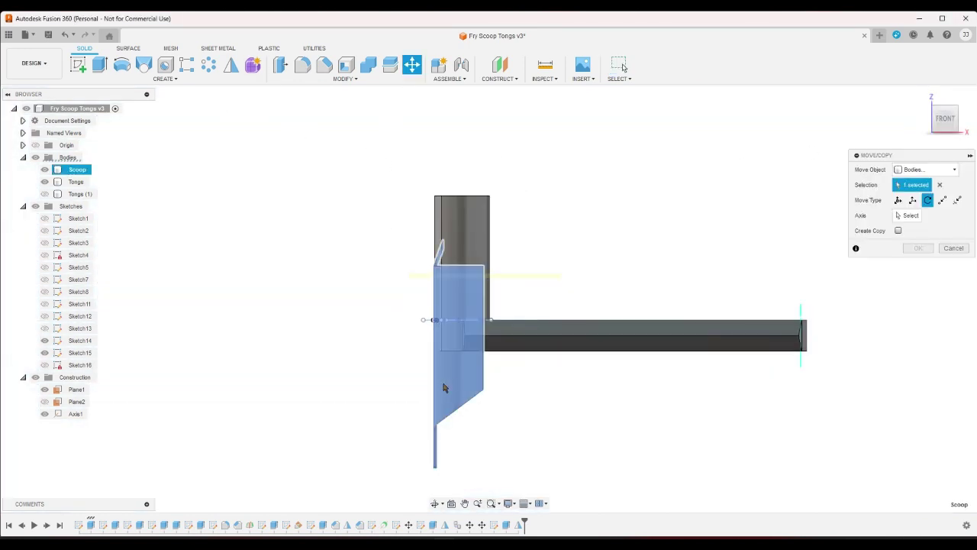
pyautogui.click(898, 201)
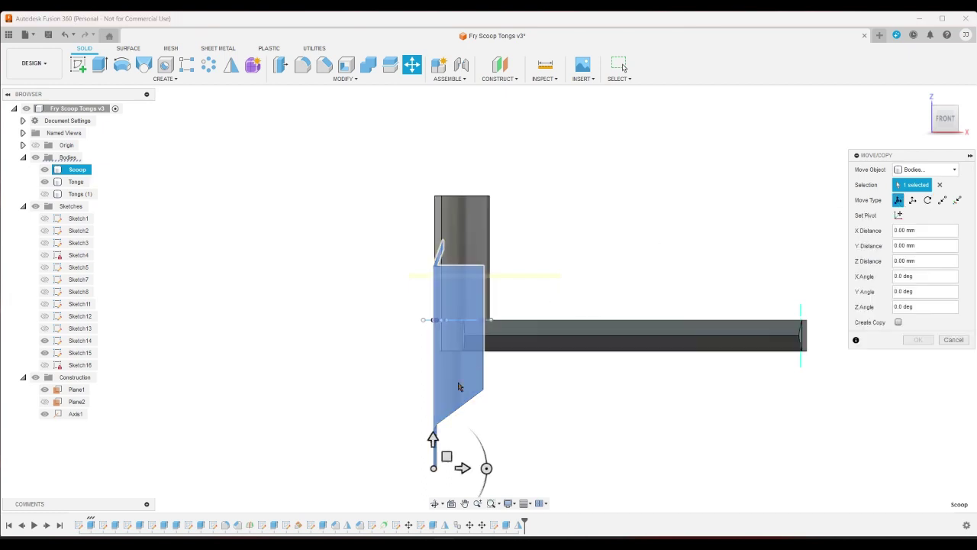
pyautogui.moveTo(435, 466); pyautogui.dragTo(435, 354)
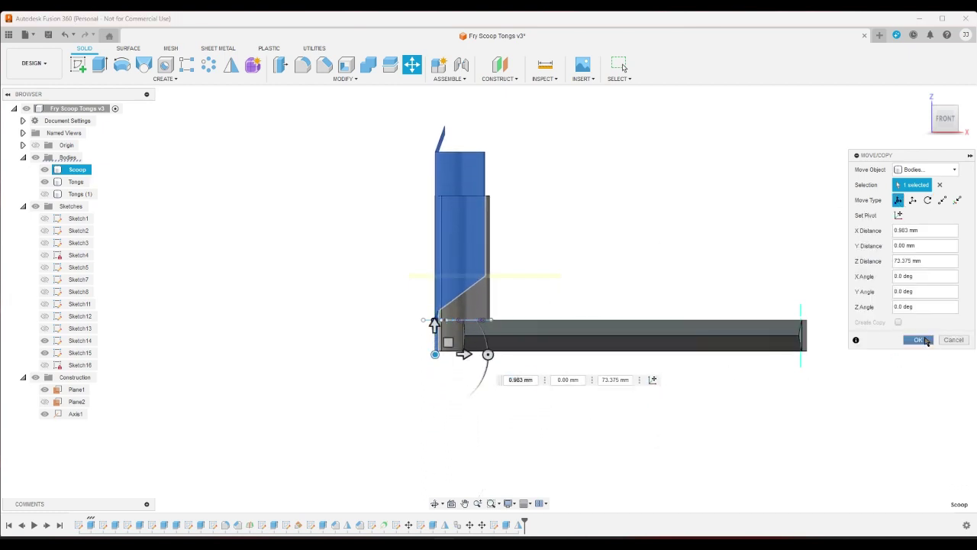
pyautogui.click(919, 340)
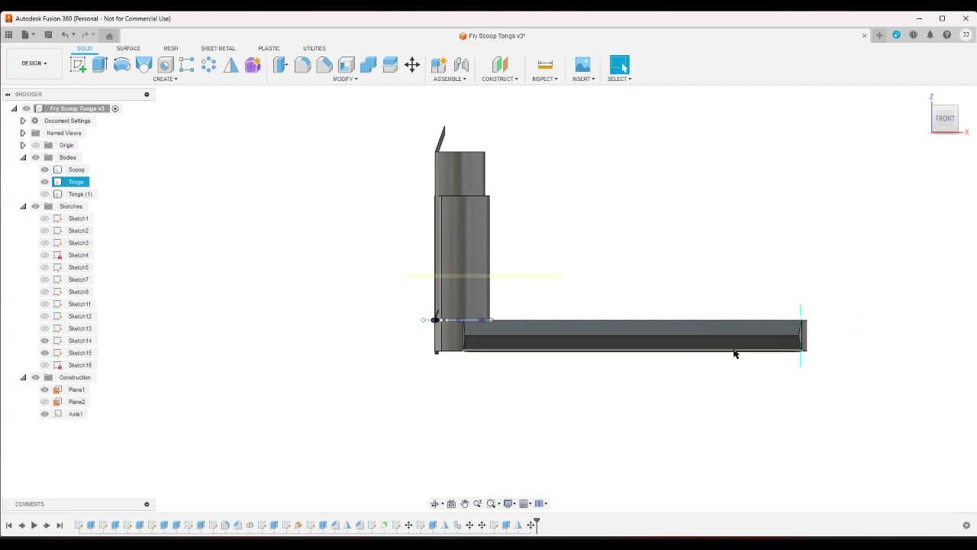
pyautogui.doubleClick(507, 525)
pyautogui.click(953, 300)
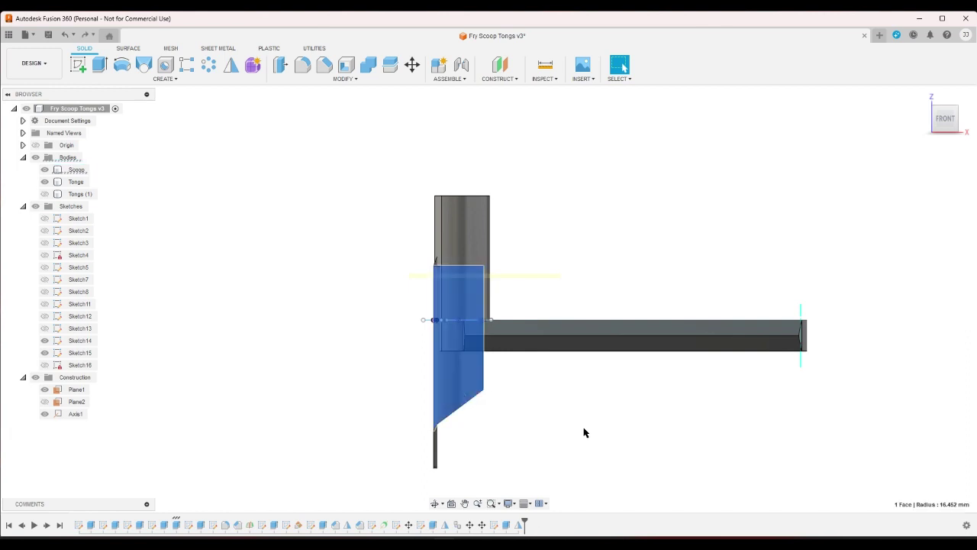
# Edit the Scoop's existing move feature to an X distance of about -72.4 mm and a Z distance of about 6.2 mm.
pyautogui.doubleClick(409, 525)
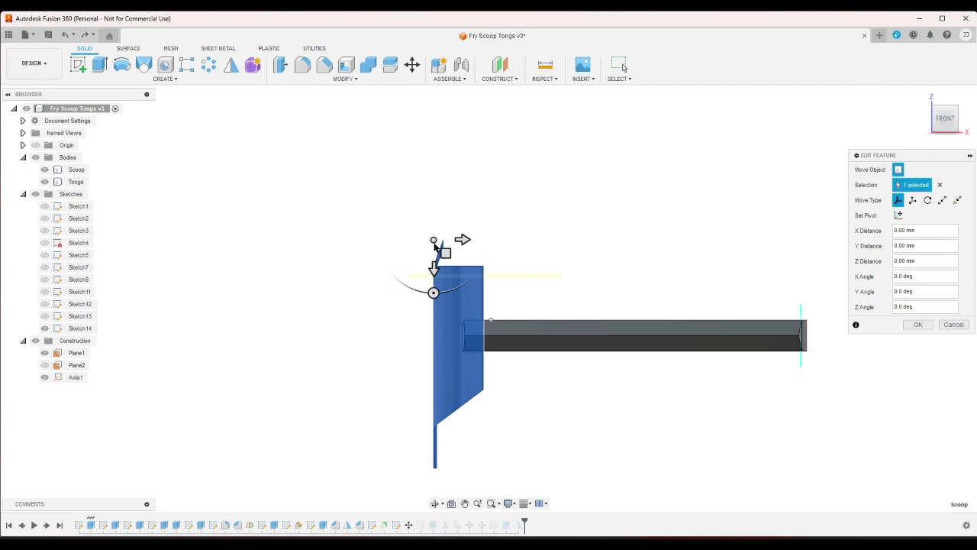
pyautogui.moveTo(434, 246); pyautogui.dragTo(443, 129)
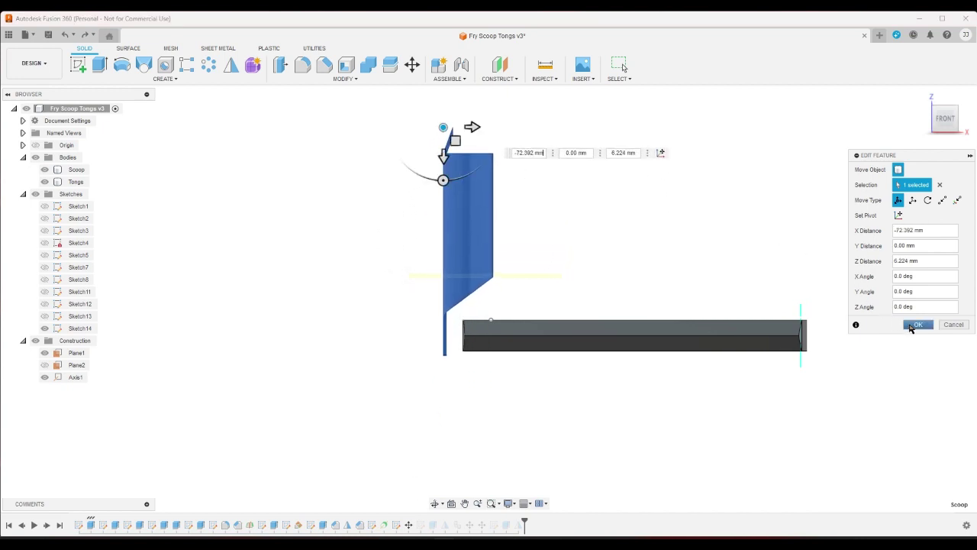
pyautogui.click(917, 326)
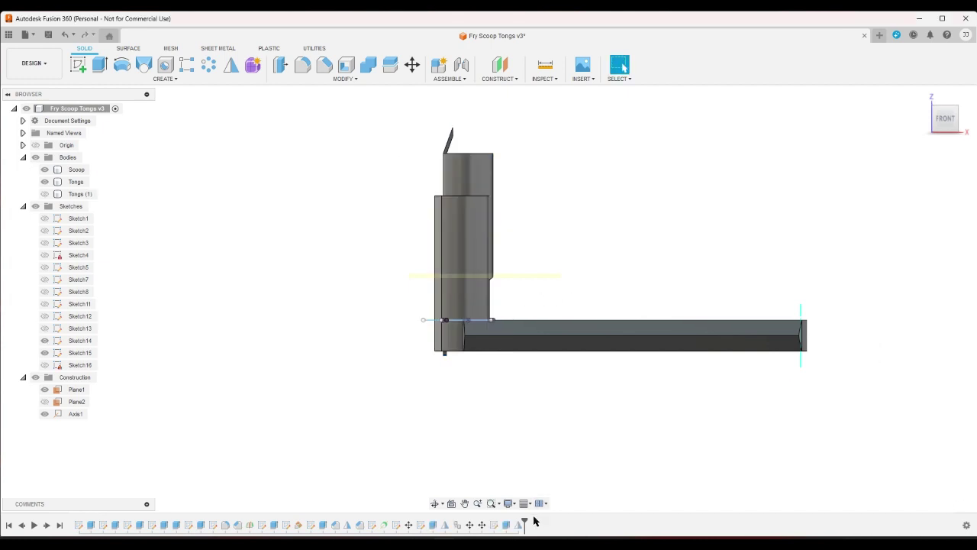
# Set the curved tip's extrusion distance to 100 mm and hide the Scoop body.
pyautogui.doubleClick(507, 524)
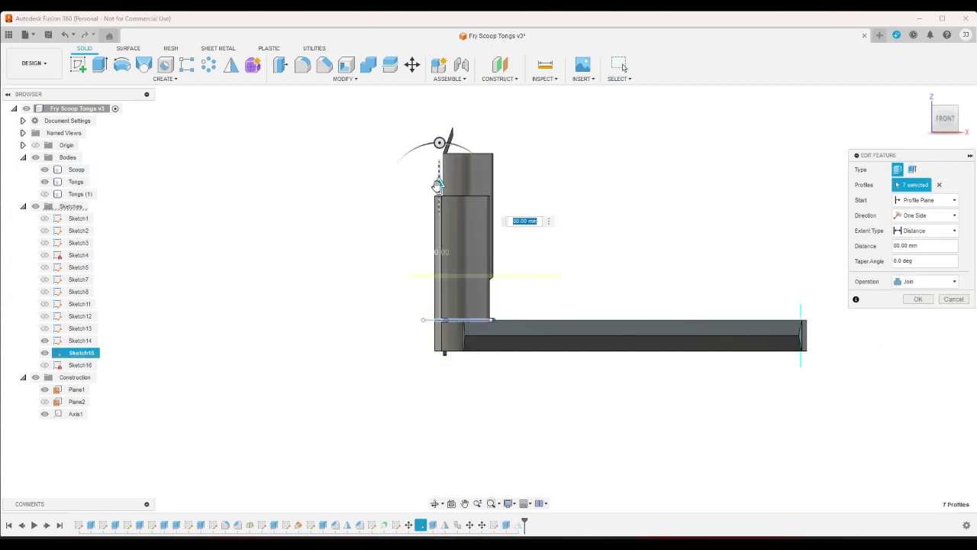
pyautogui.moveTo(438, 186); pyautogui.dragTo(439, 153)
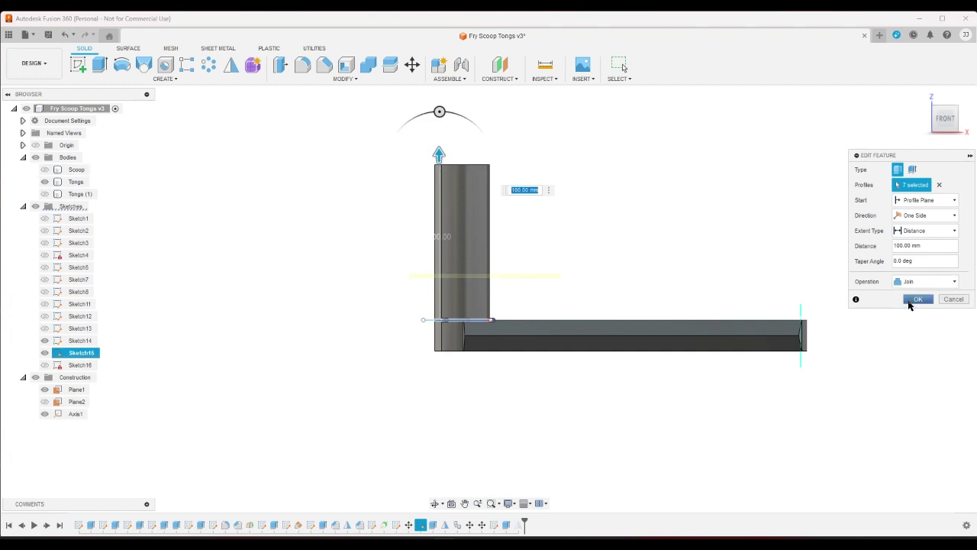
pyautogui.click(917, 299)
pyautogui.click(923, 98)
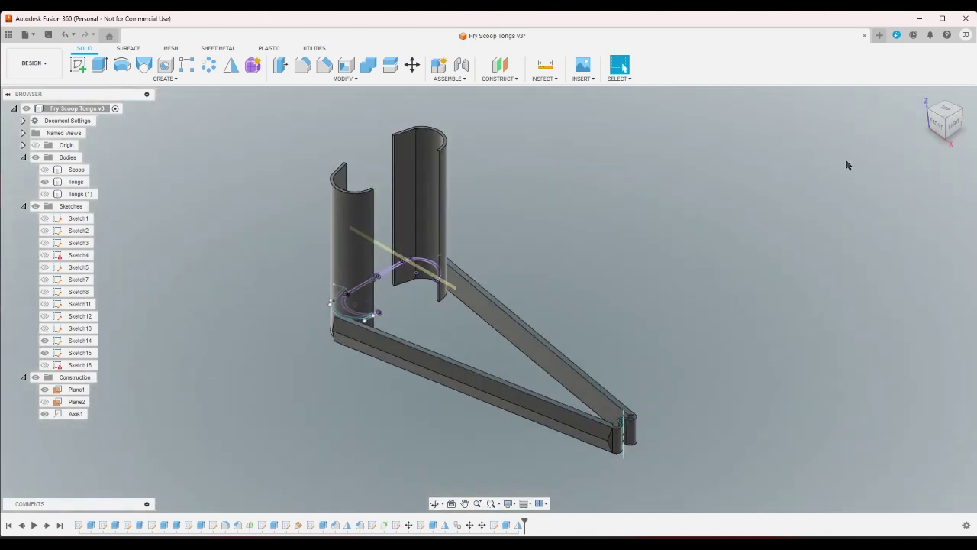
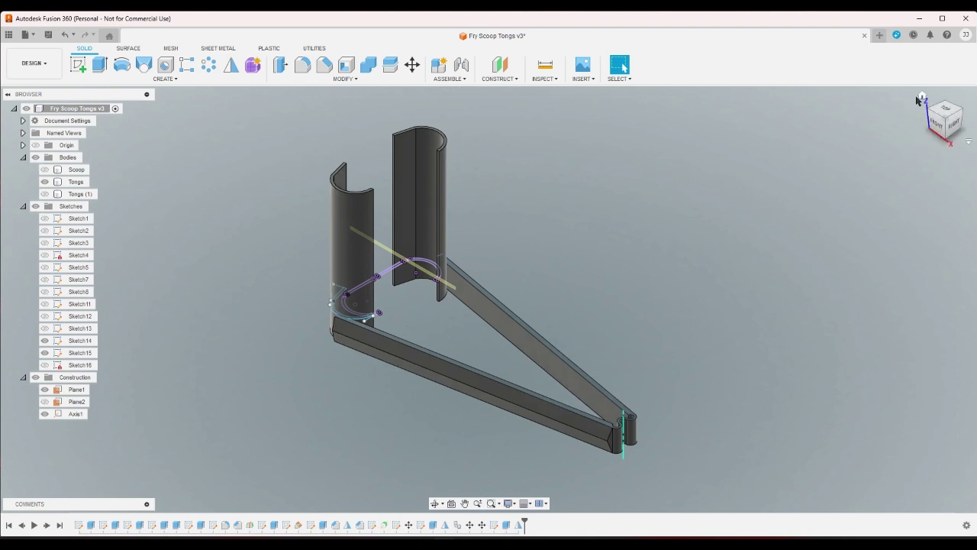
pyautogui.click(936, 124)
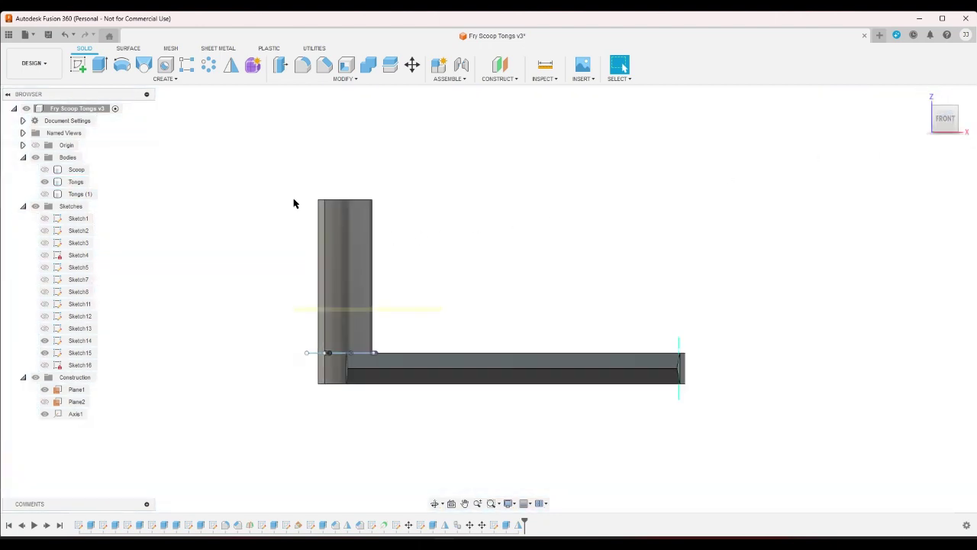
# Examine the extended tongs and their tall curved tip walls from the front, from the end and from several angled views.
pyautogui.click(923, 97)
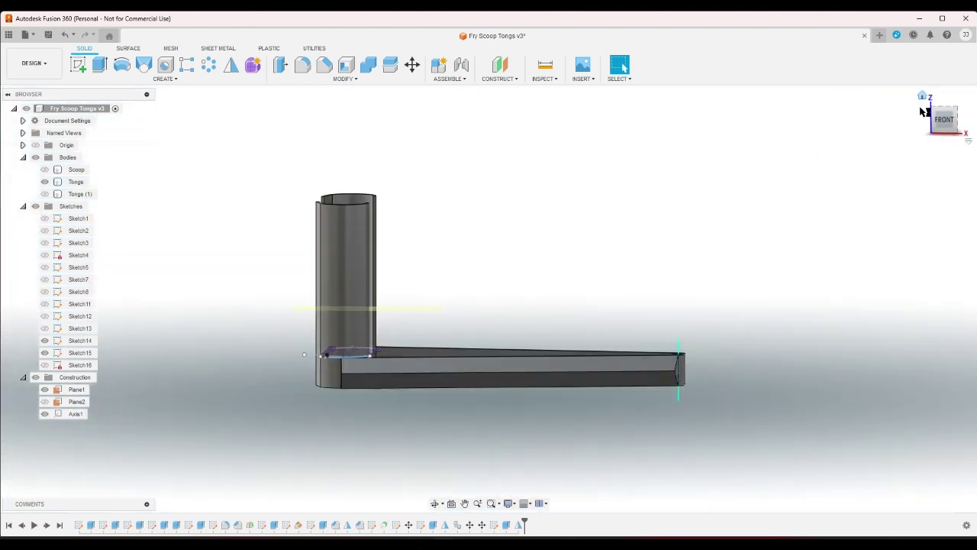
pyautogui.click(942, 119)
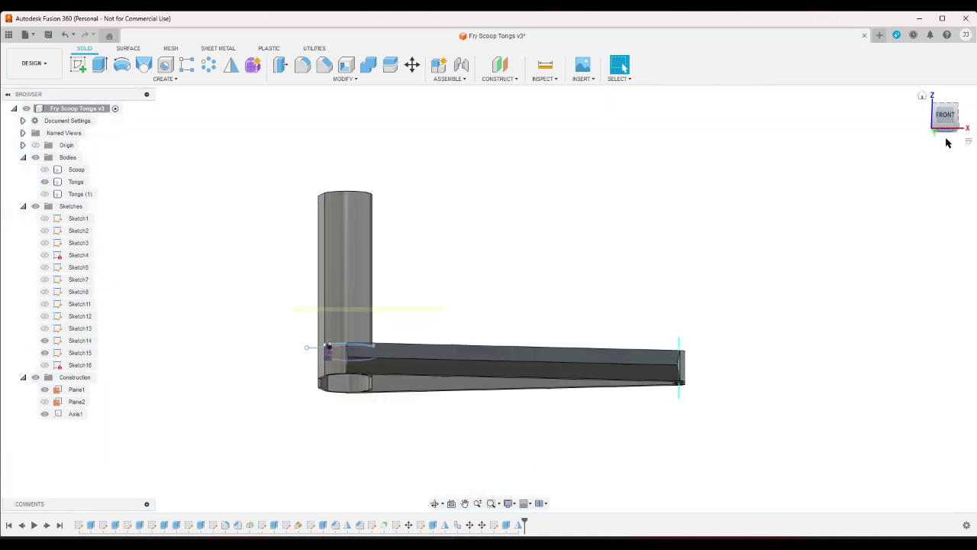
pyautogui.click(946, 139)
pyautogui.click(957, 105)
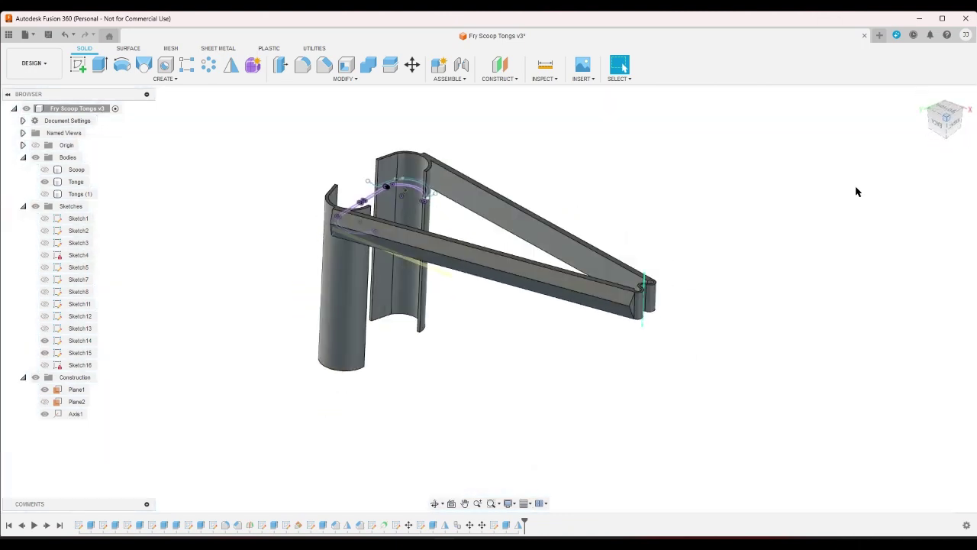
pyautogui.click(929, 115)
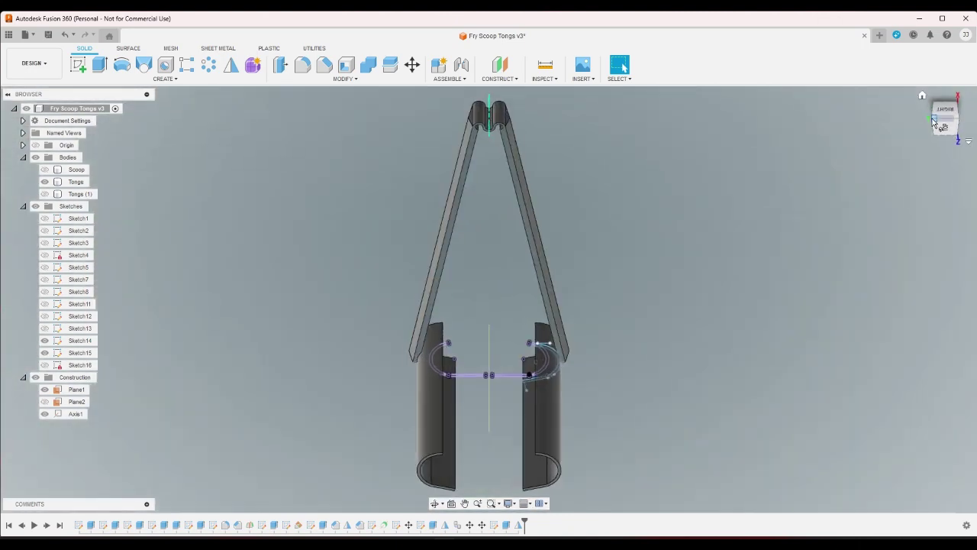
pyautogui.click(934, 121)
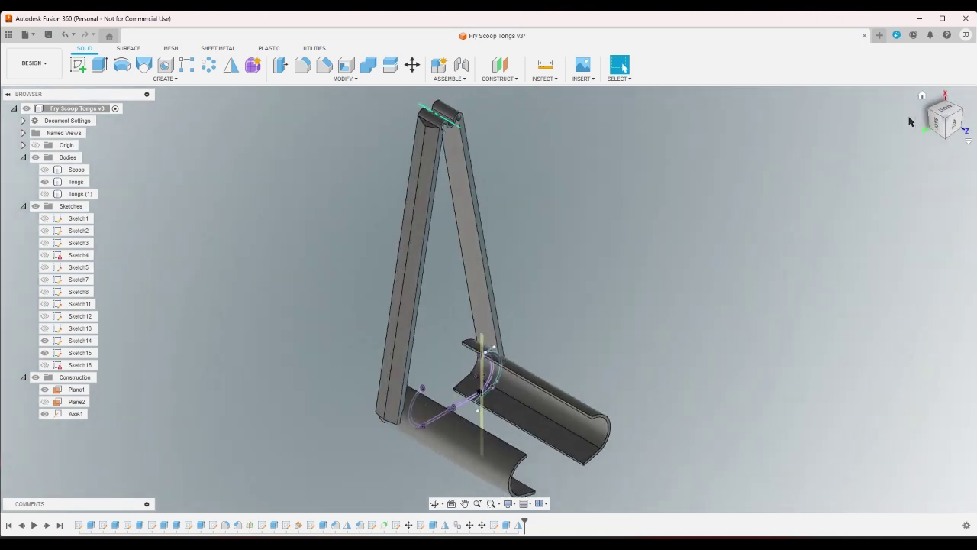
pyautogui.click(923, 96)
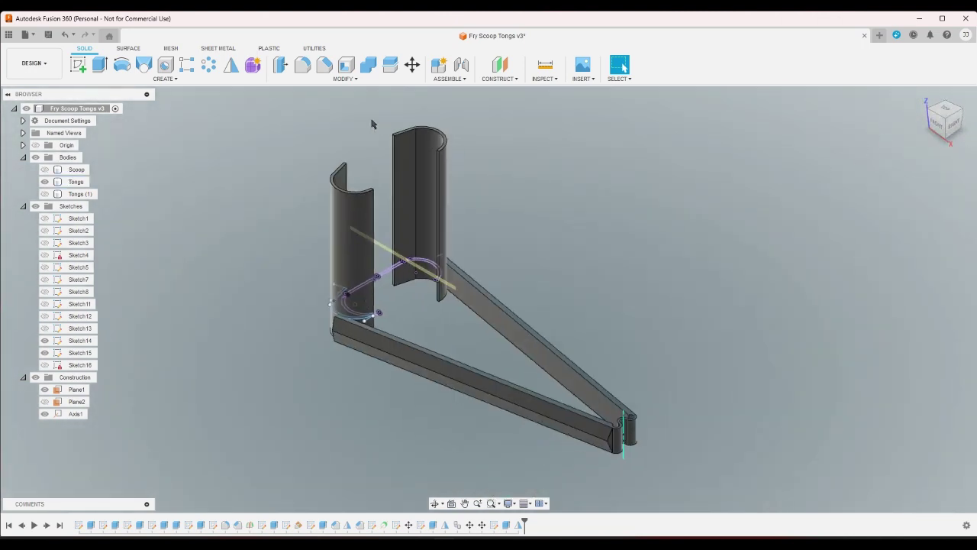
# Start a sketch on Plane1 and draw a line sloping from above the tip wall down past its inner edge.
pyautogui.click(78, 64)
pyautogui.click(76, 390)
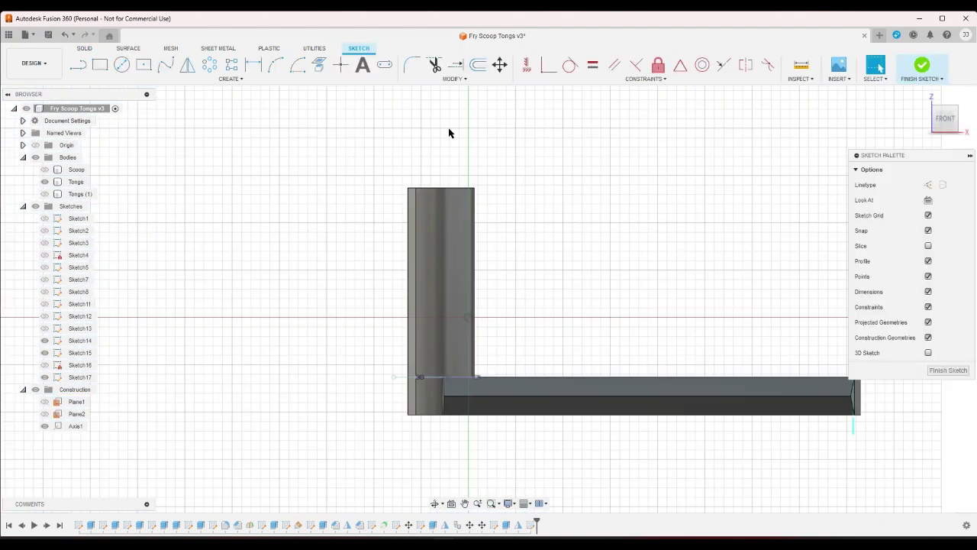
pyautogui.click(77, 64)
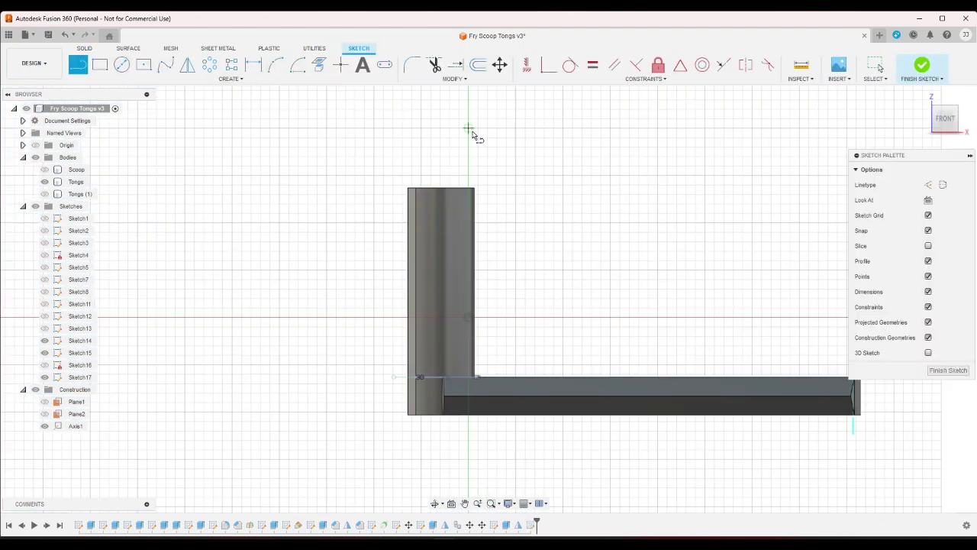
pyautogui.click(421, 177)
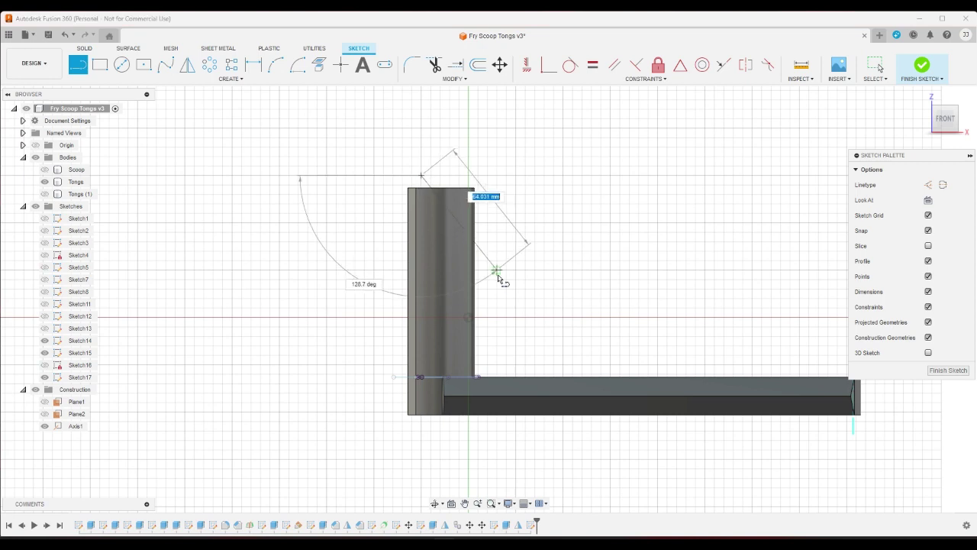
pyautogui.rightClick(553, 279)
pyautogui.click(581, 279)
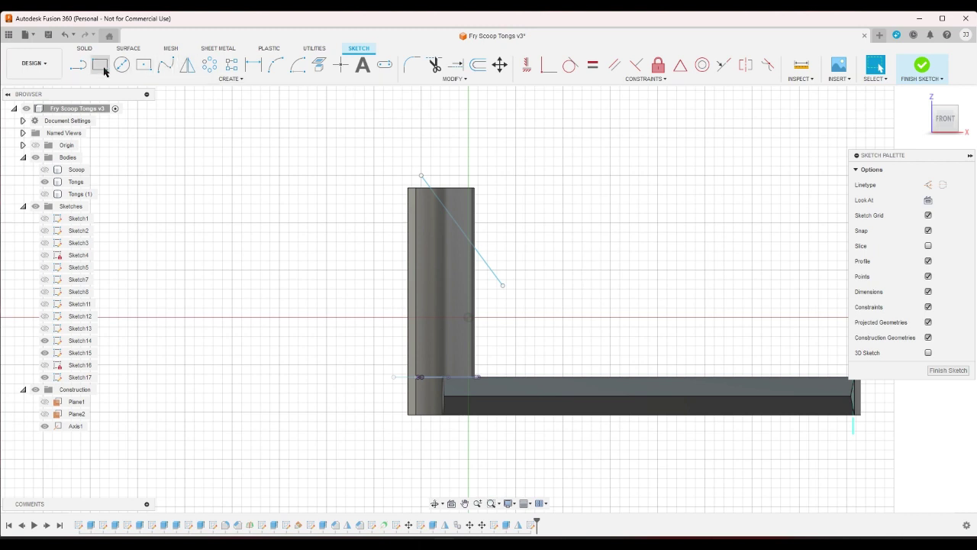
# Close the sloping line into a triangle with a horizontal top edge and a steep side about 58 mm long, and finish the sketch.
pyautogui.click(78, 64)
pyautogui.click(422, 177)
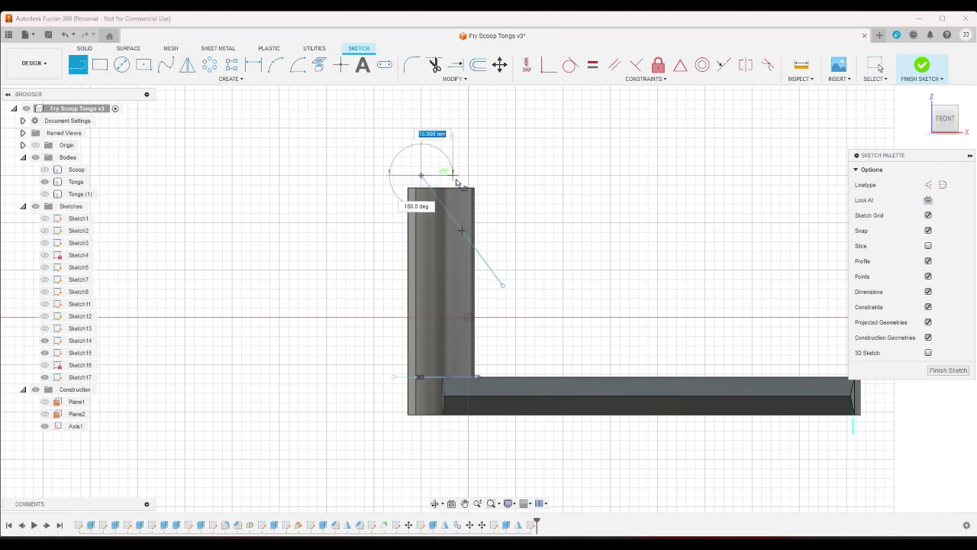
pyautogui.click(497, 176)
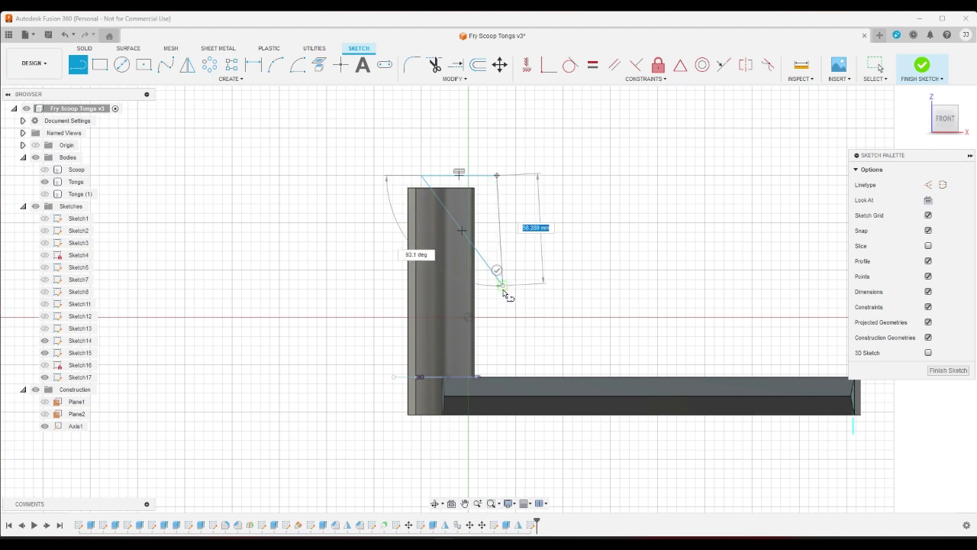
pyautogui.click(504, 291)
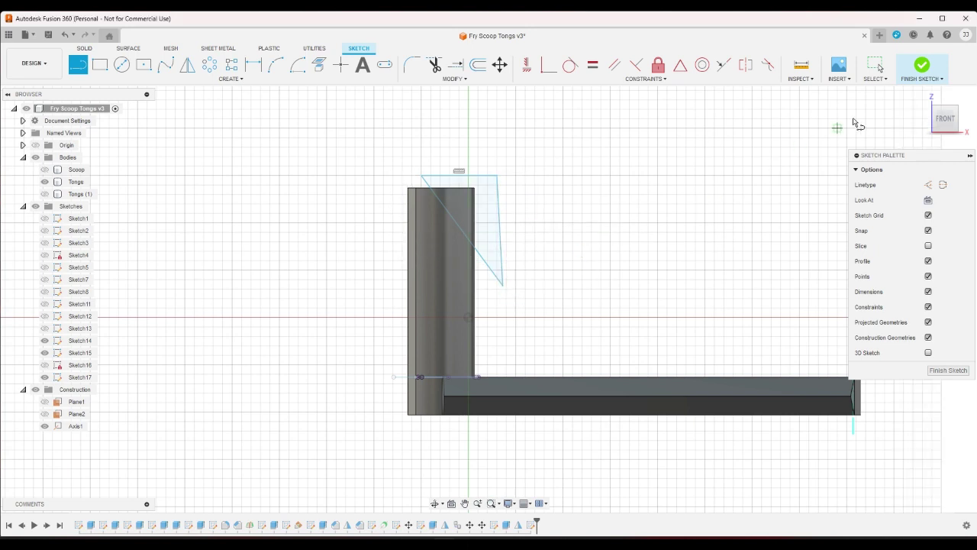
pyautogui.click(921, 64)
# Show the Scoop body against the tongs and edit its first move feature to lower it in Z.
pyautogui.click(44, 170)
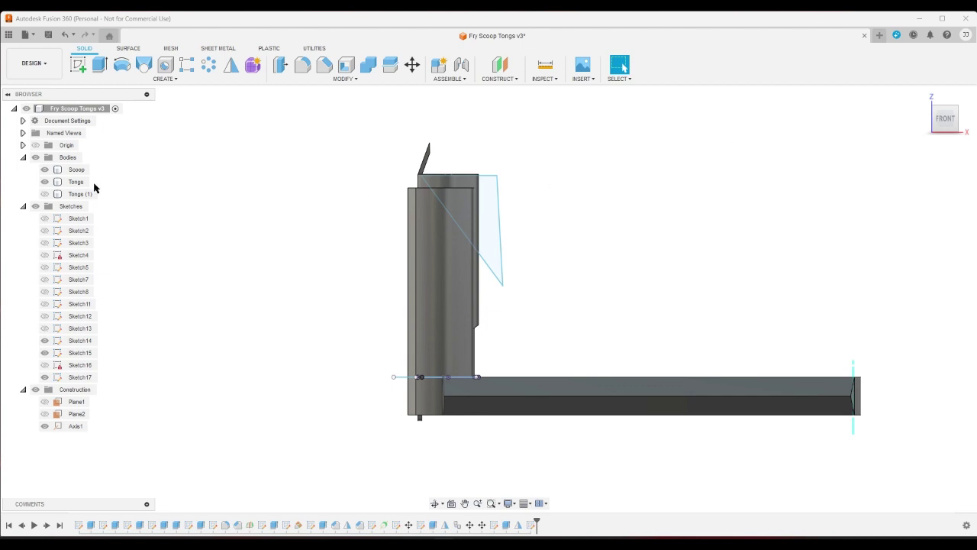
pyautogui.click(45, 182)
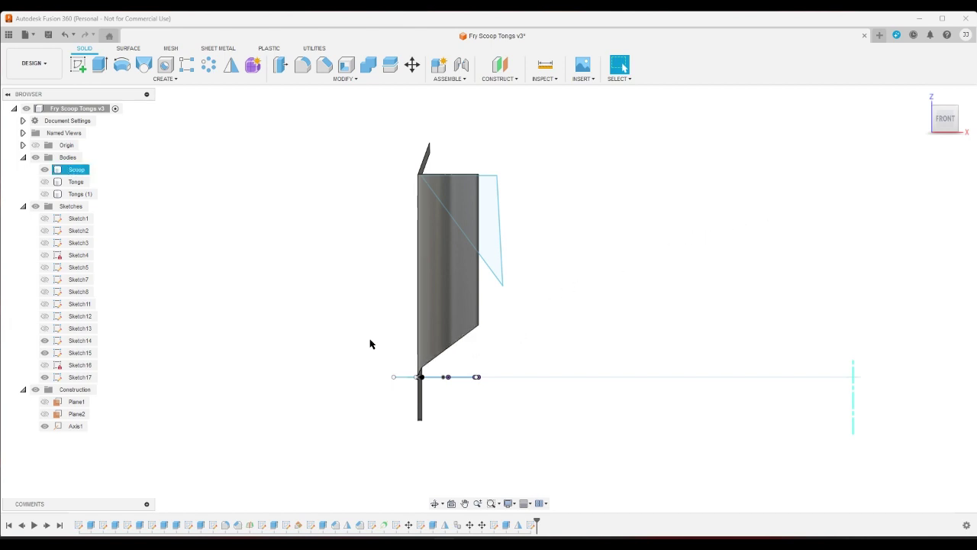
pyautogui.click(44, 182)
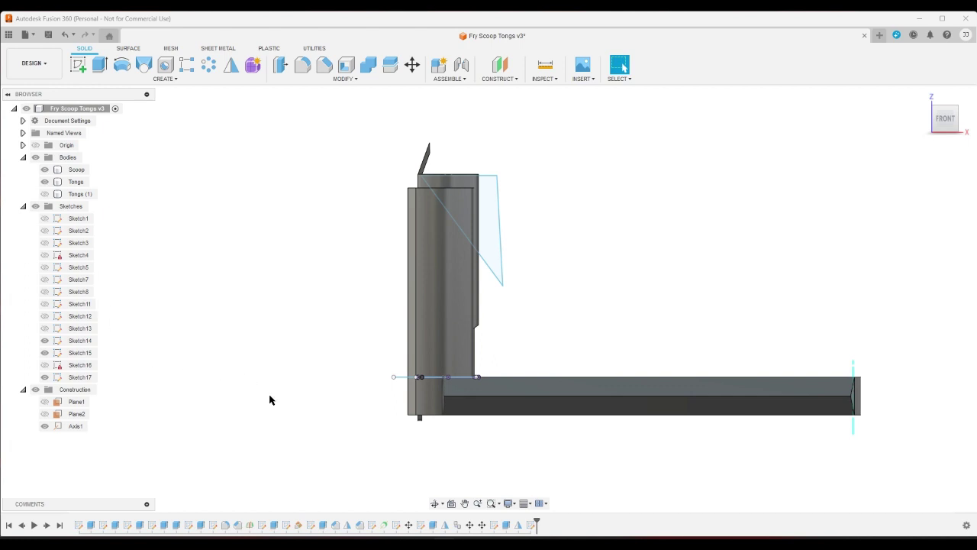
pyautogui.doubleClick(409, 525)
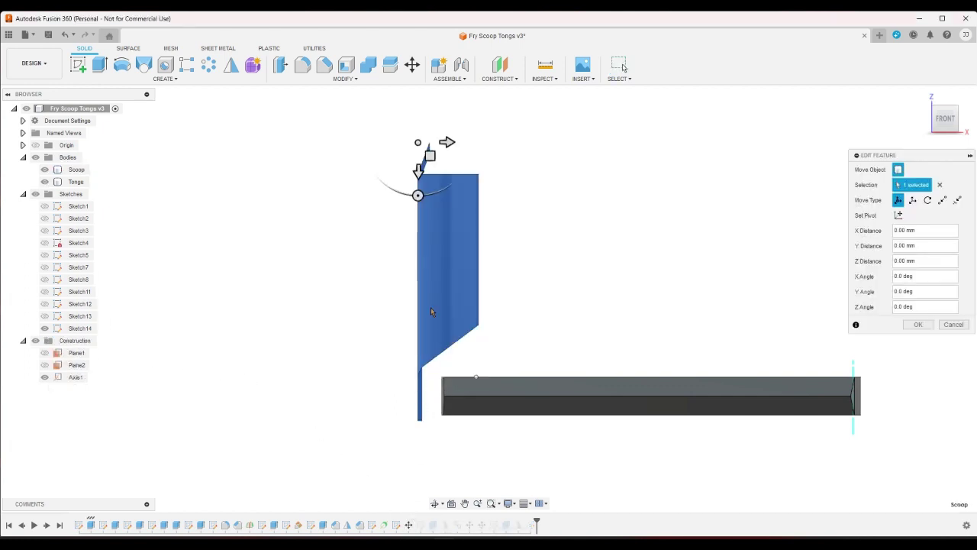
pyautogui.moveTo(419, 143); pyautogui.dragTo(418, 195)
pyautogui.click(909, 324)
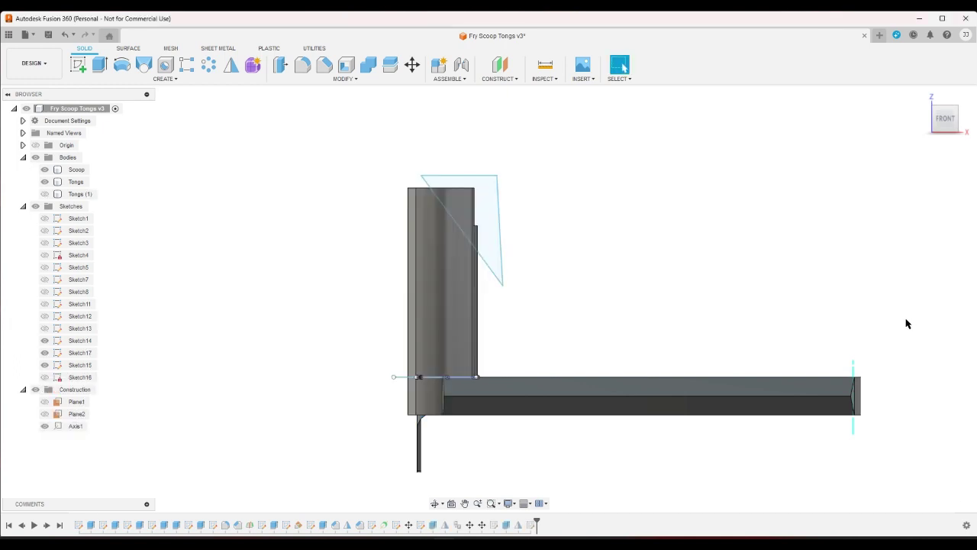
# Try setting the tip wall's extrusion distance to 80 mm with the Scoop body shown.
pyautogui.doubleClick(507, 525)
pyautogui.moveTo(469, 177); pyautogui.dragTo(469, 215)
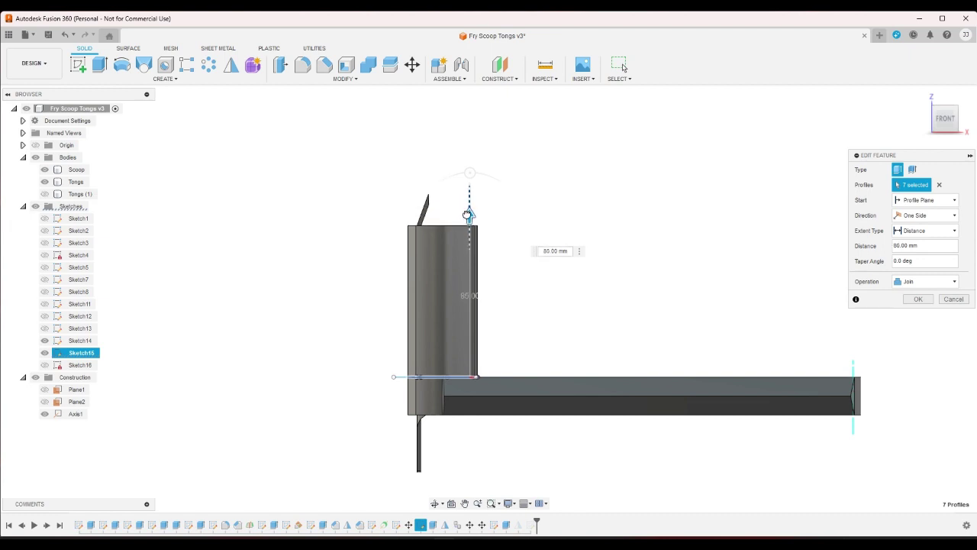
pyautogui.click(918, 298)
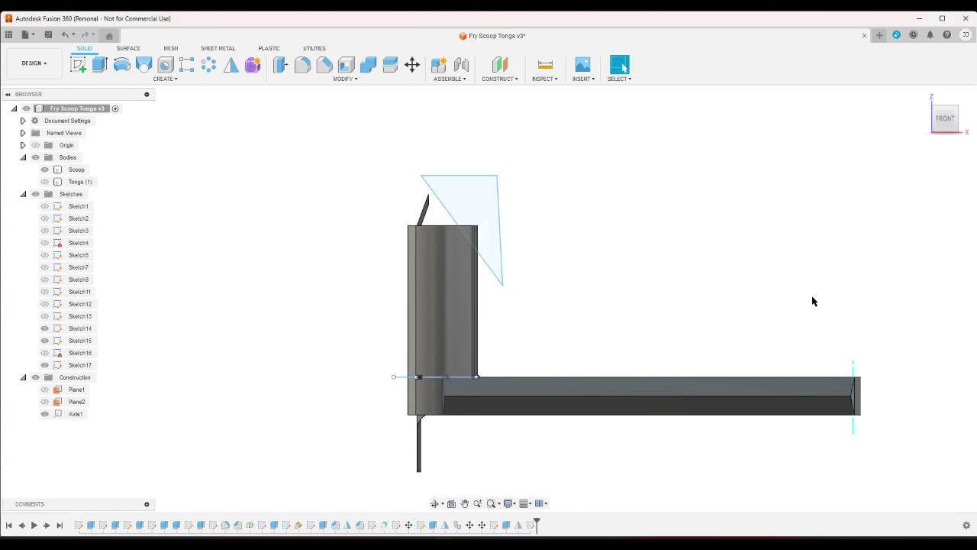
pyautogui.click(542, 262)
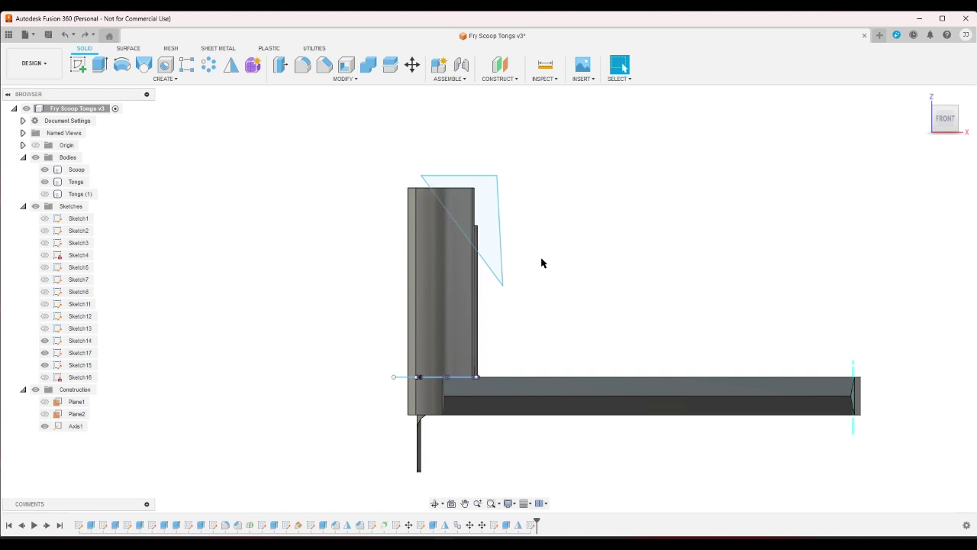
# Set the tip wall's extrusion distance to 80 mm with the Scoop body hidden, and show the Scoop again.
pyautogui.doubleClick(503, 531)
pyautogui.moveTo(470, 185); pyautogui.dragTo(470, 215)
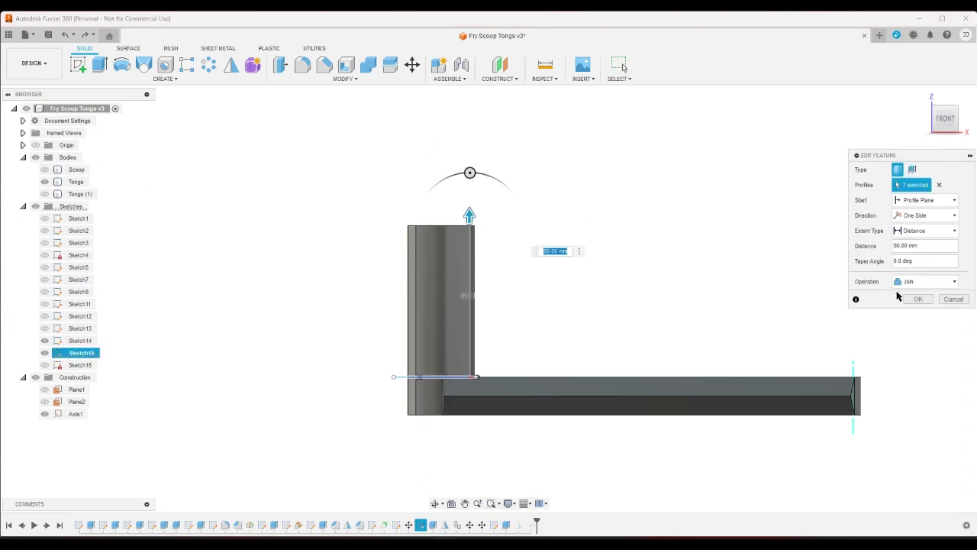
pyautogui.click(917, 299)
pyautogui.click(44, 169)
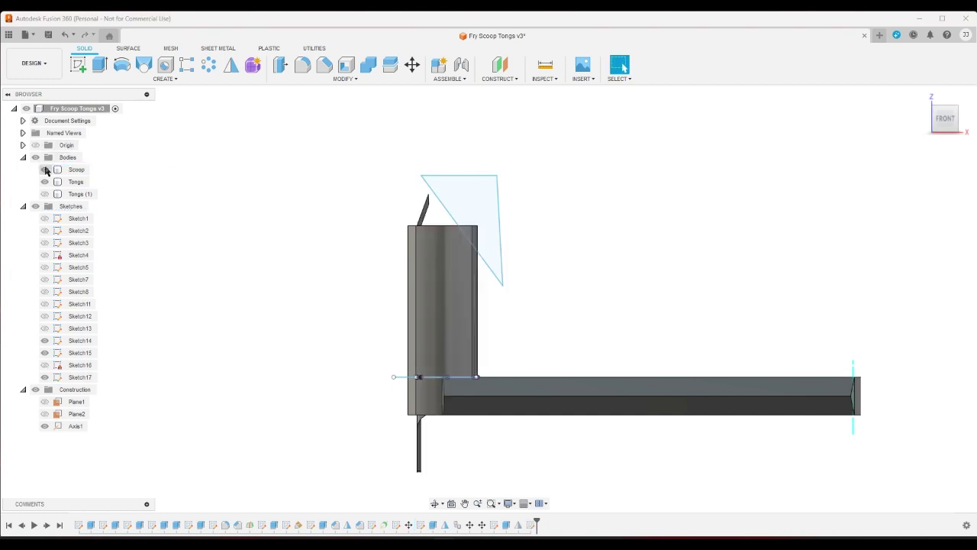
# Check how the Scoop fits between the tip walls in a 3D view and hide the Scoop body.
pyautogui.click(44, 170)
pyautogui.click(44, 170)
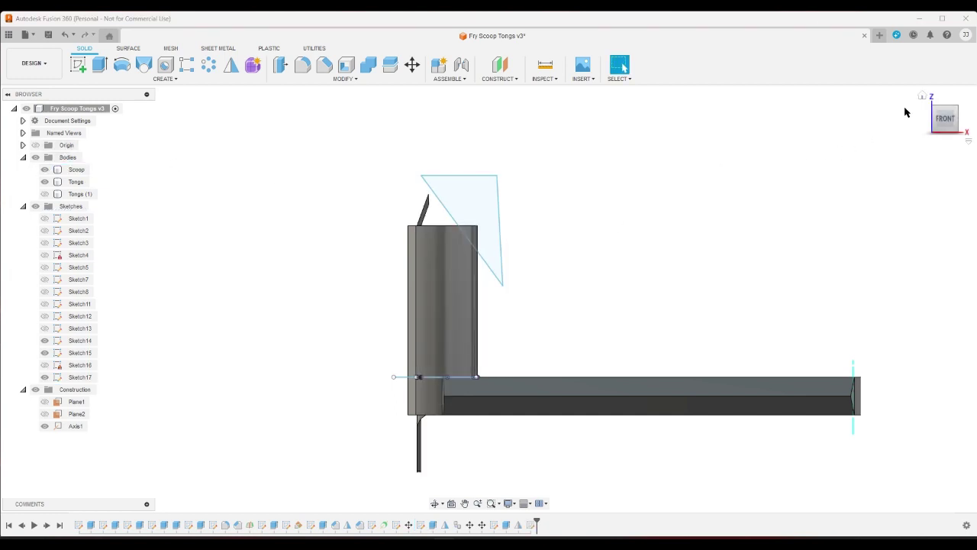
pyautogui.click(923, 97)
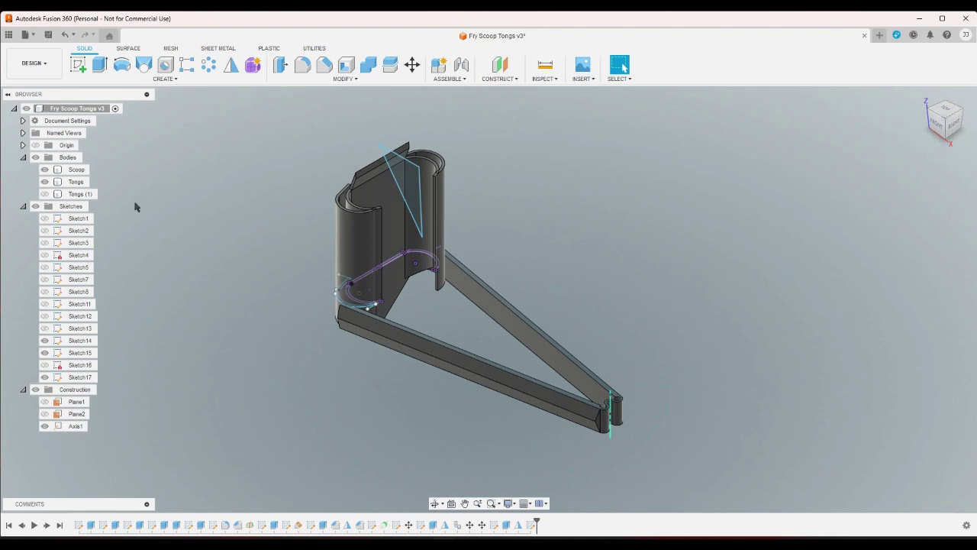
pyautogui.click(44, 169)
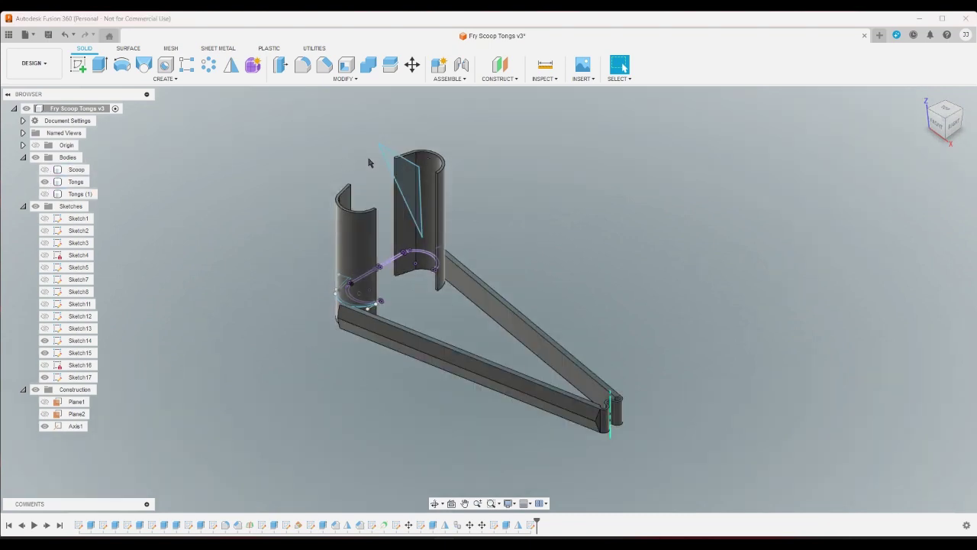
pyautogui.moveTo(945, 119); pyautogui.dragTo(907, 128)
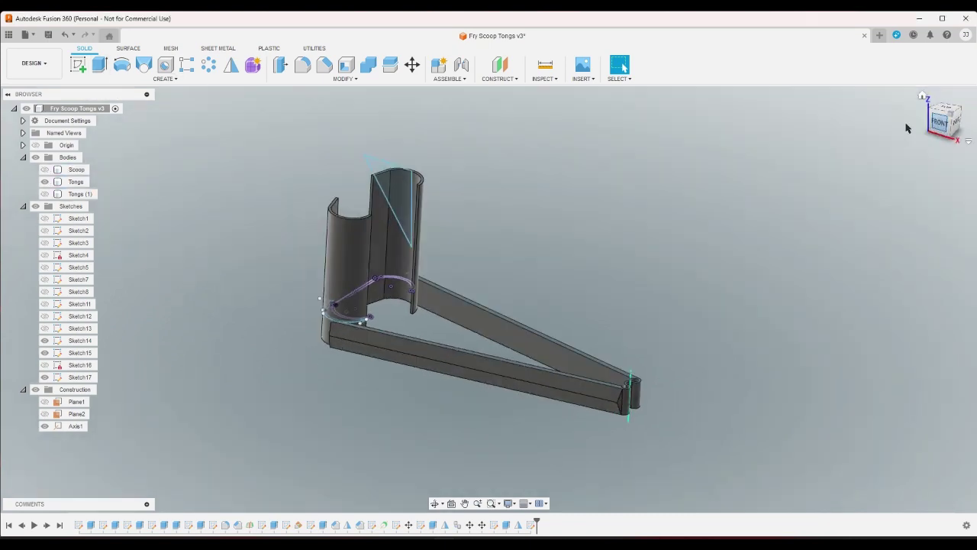
# Reshape the triangle sketch, lowering its top edge to just above the wall and aligning its upper pointed corner with the wall's outer edge.
pyautogui.doubleClick(532, 526)
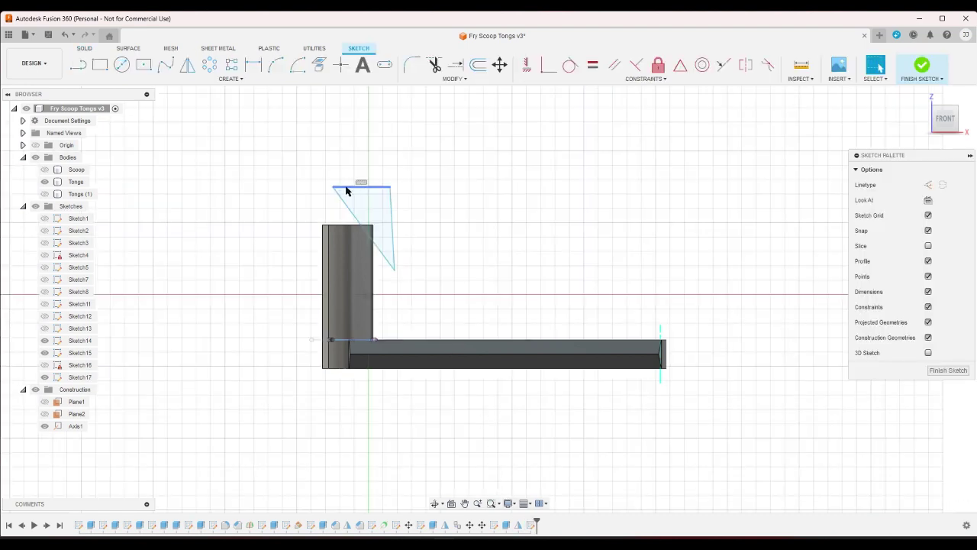
pyautogui.moveTo(333, 186); pyautogui.dragTo(330, 221)
pyautogui.moveTo(394, 268); pyautogui.dragTo(388, 287)
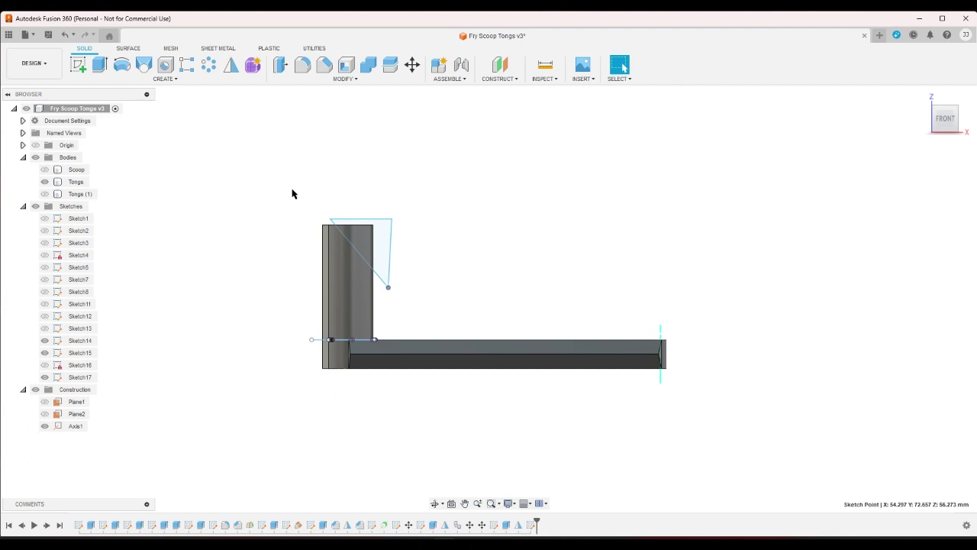
pyautogui.scroll(5, 314, 185)
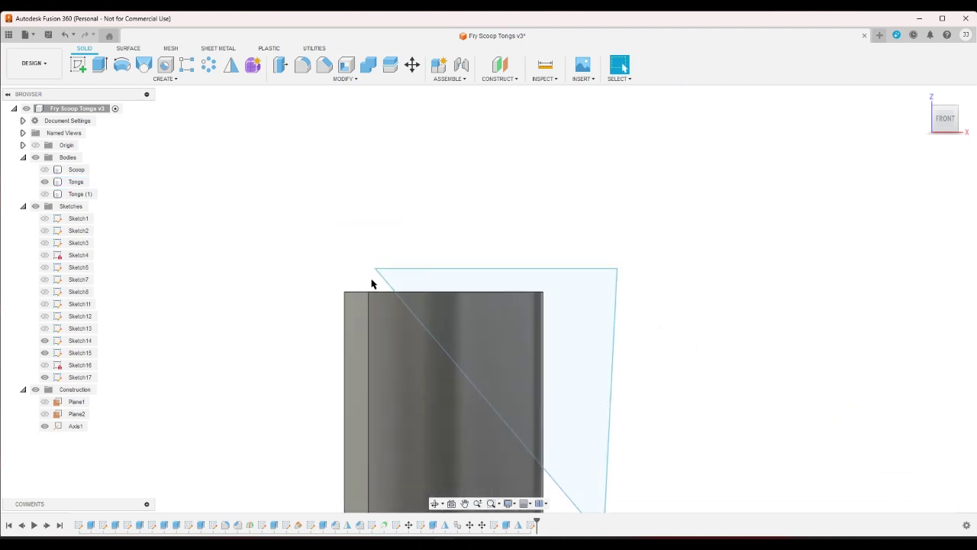
pyautogui.moveTo(374, 270); pyautogui.dragTo(346, 270)
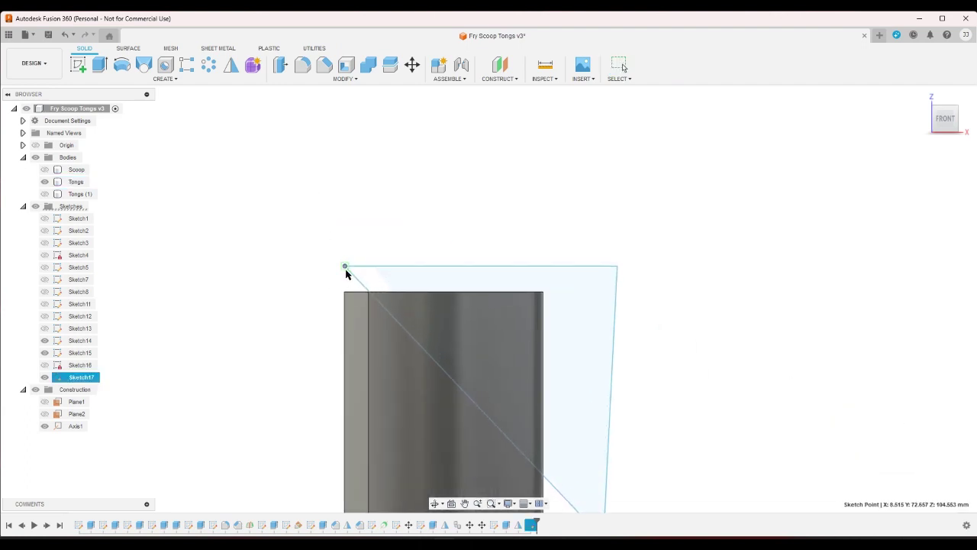
# Cut the tops of both gripping walls at an angle by extruding the triangle profile symmetrically 50 mm.
pyautogui.scroll(-2, 432, 227)
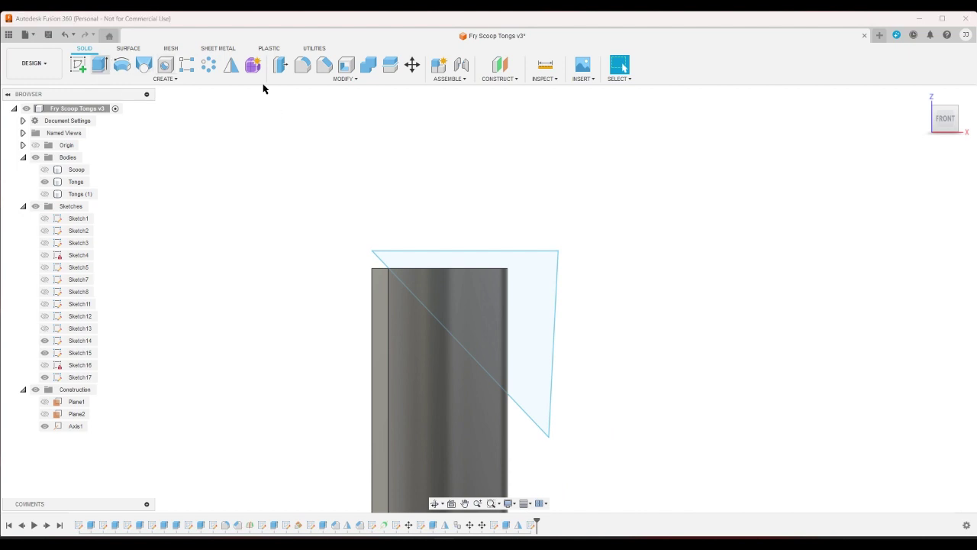
pyautogui.press('e')
pyautogui.click(517, 262)
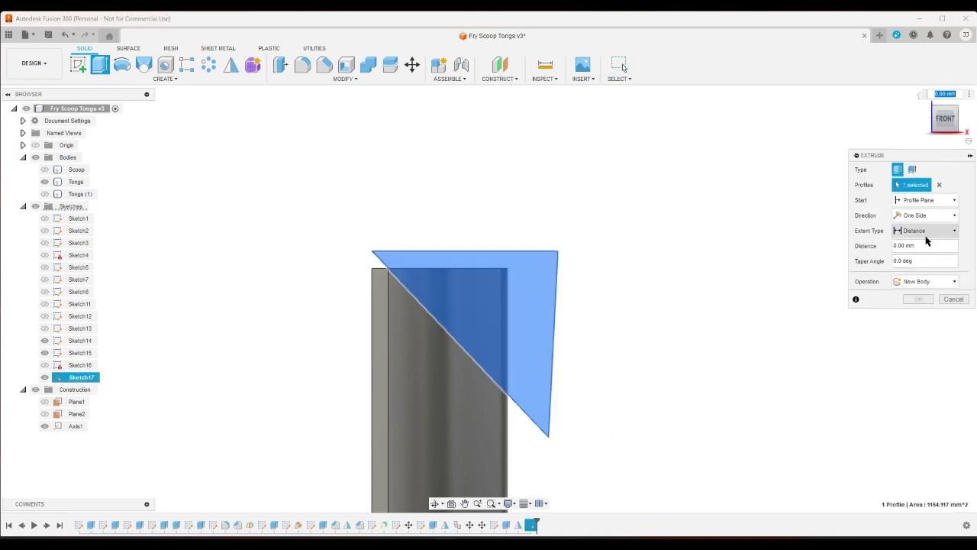
pyautogui.click(924, 215)
pyautogui.click(916, 243)
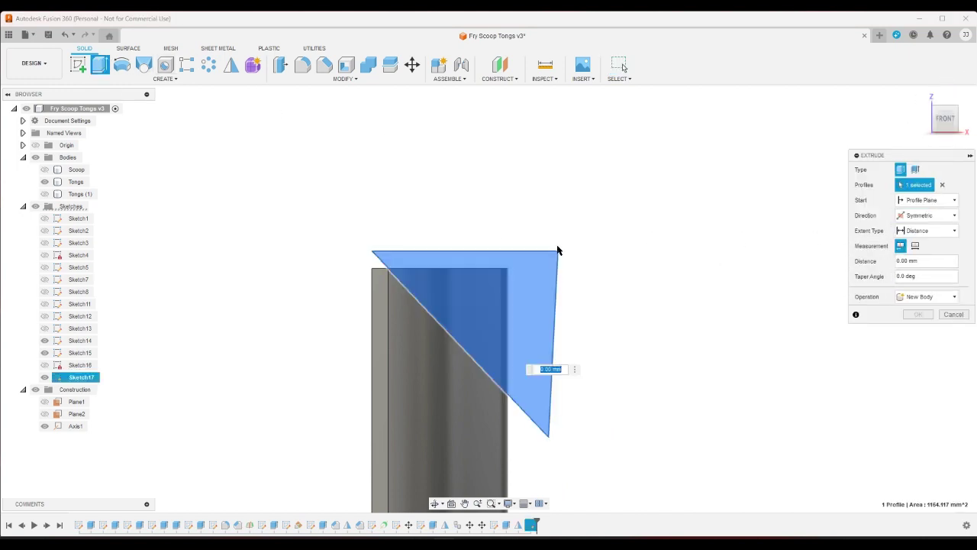
pyautogui.click(921, 97)
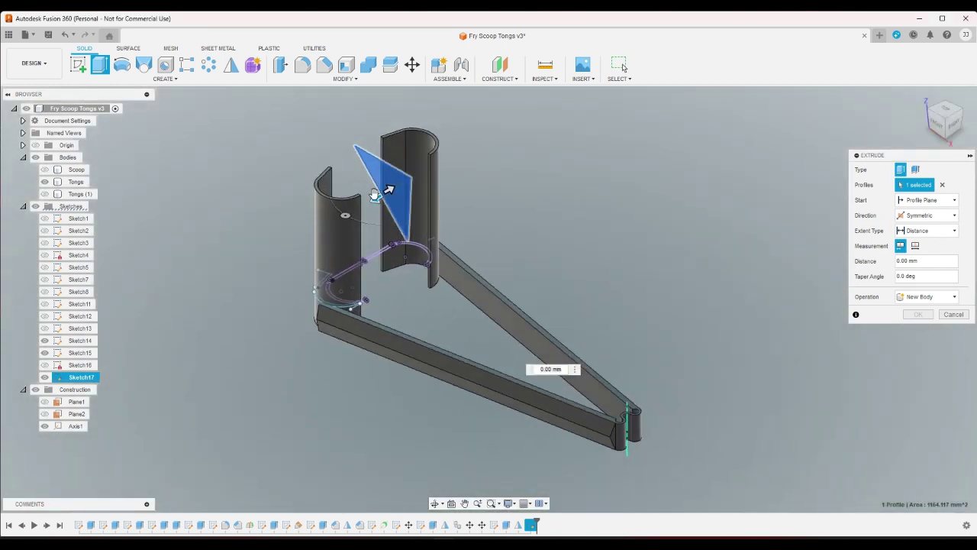
pyautogui.moveTo(375, 194); pyautogui.dragTo(298, 220)
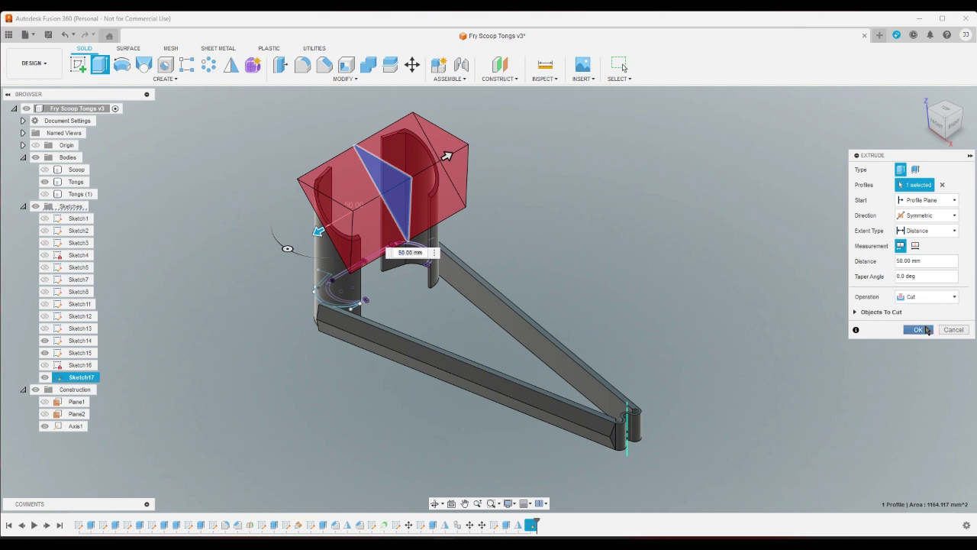
pyautogui.click(918, 330)
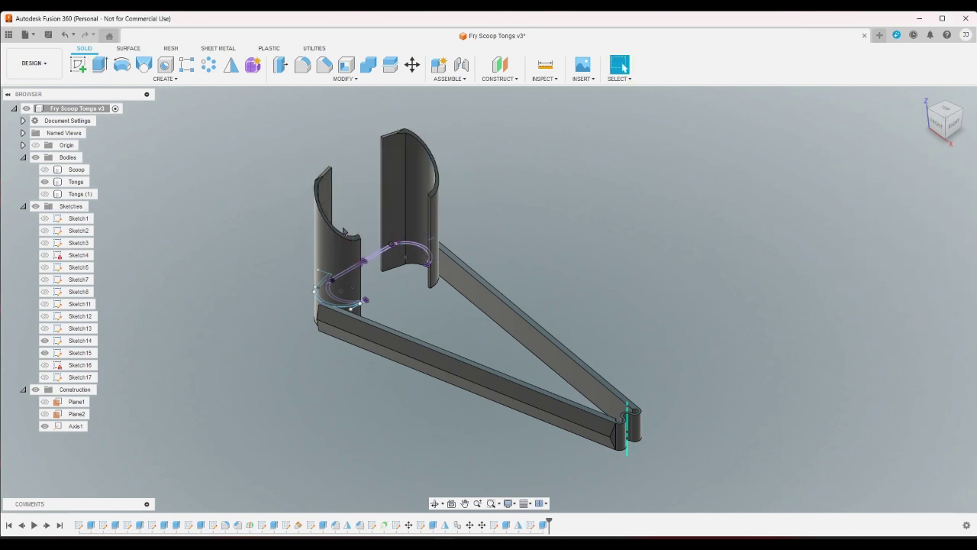
# On one gripping wall's flat inner face, sketch a triangle rising vertically from its outer top corner and sloping down to the curved section's corner.
pyautogui.scroll(1, 330, 111)
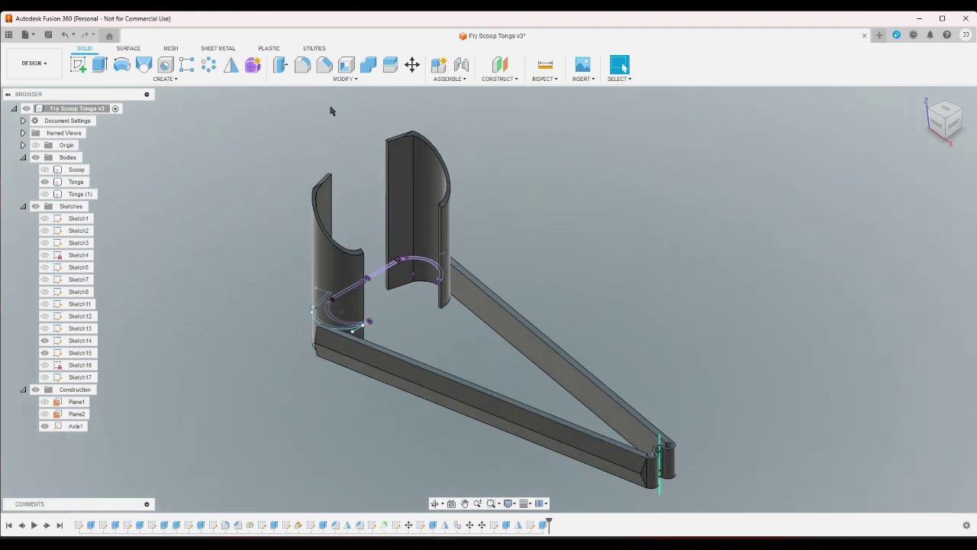
pyautogui.click(78, 64)
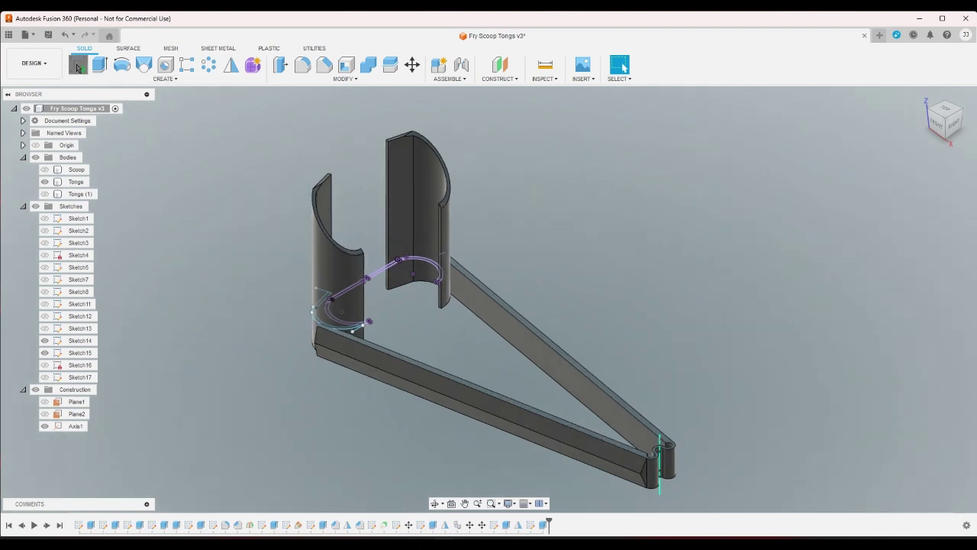
pyautogui.click(404, 165)
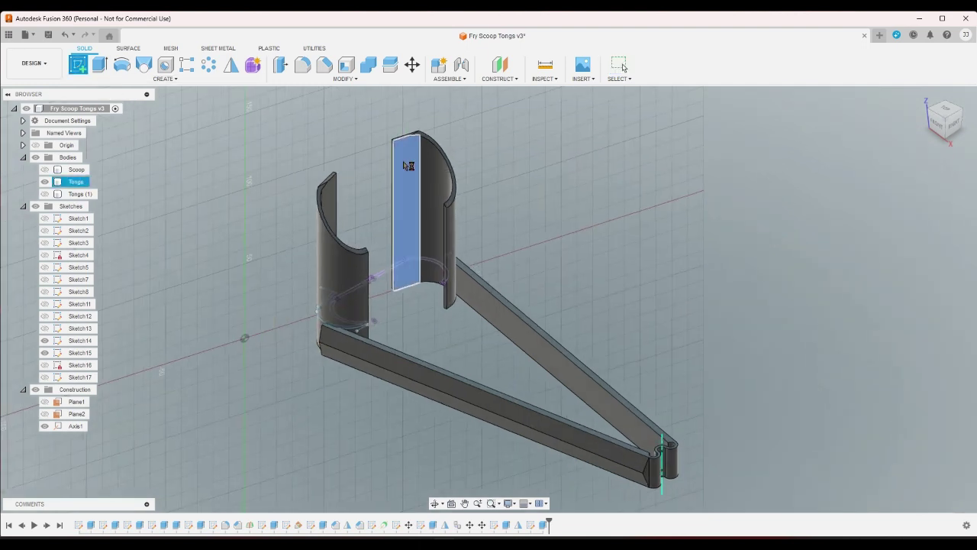
pyautogui.scroll(9, 604, 109)
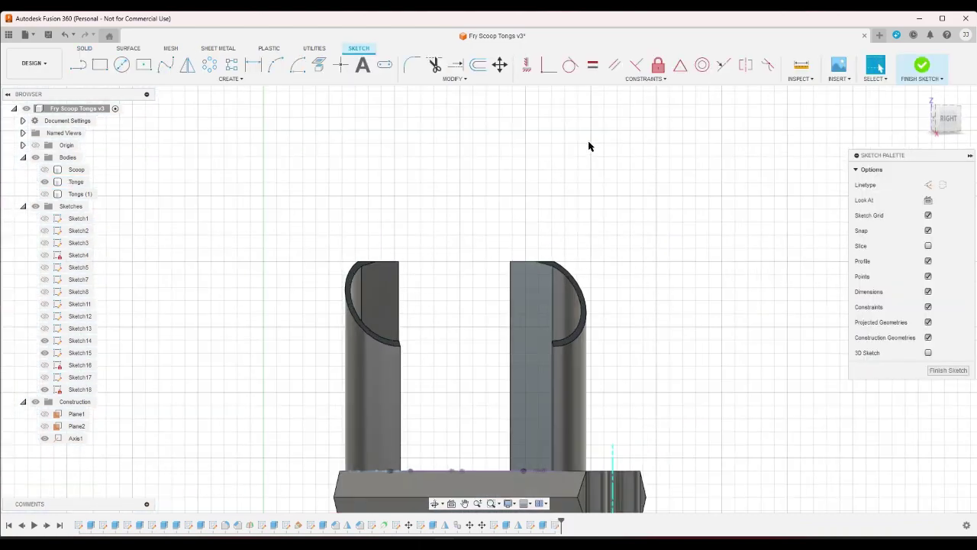
pyautogui.click(78, 64)
pyautogui.scroll(2, 458, 275)
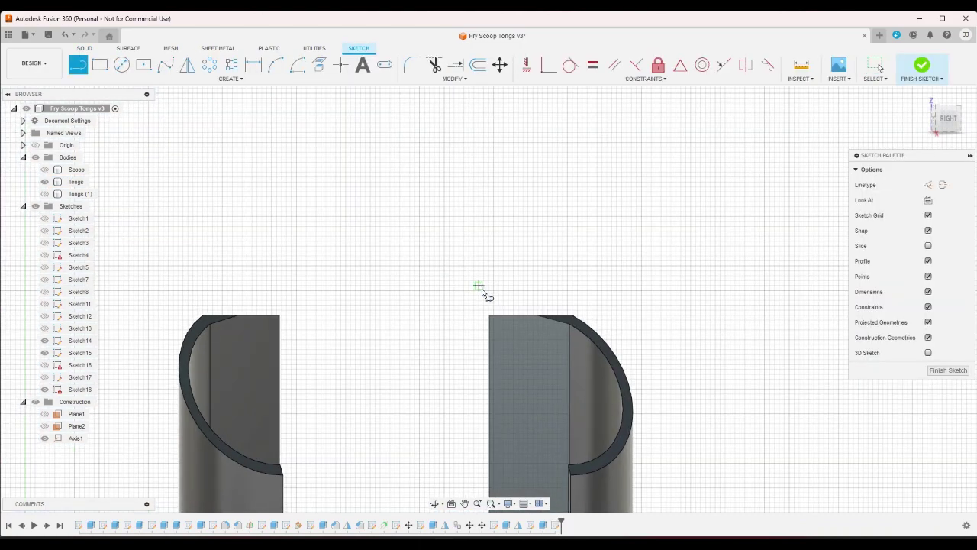
pyautogui.click(490, 315)
pyautogui.click(490, 206)
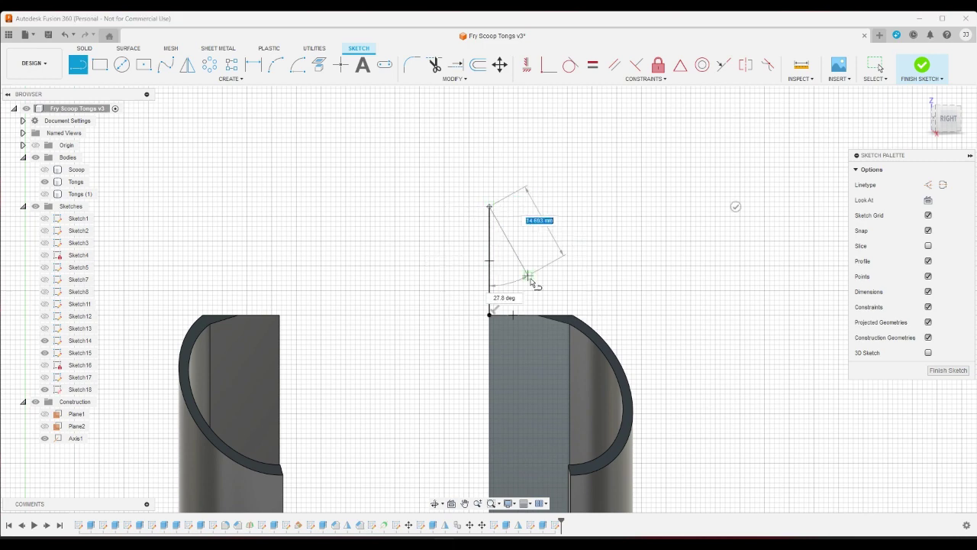
pyautogui.click(570, 324)
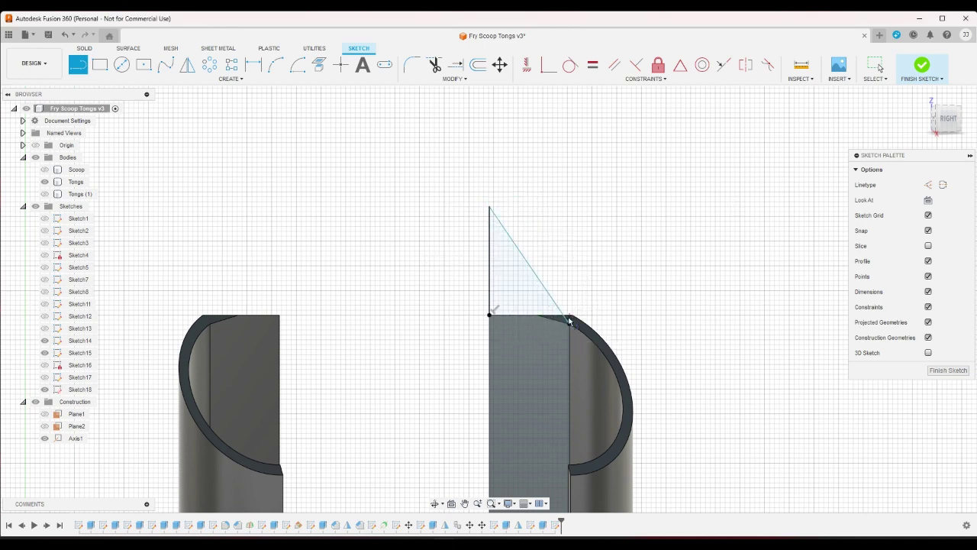
pyautogui.rightClick(589, 279)
pyautogui.click(603, 272)
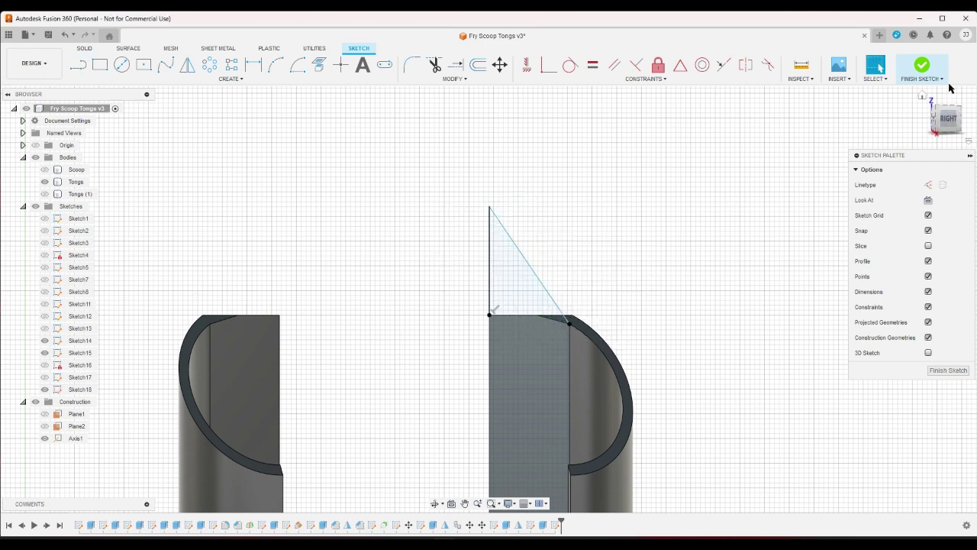
pyautogui.click(923, 66)
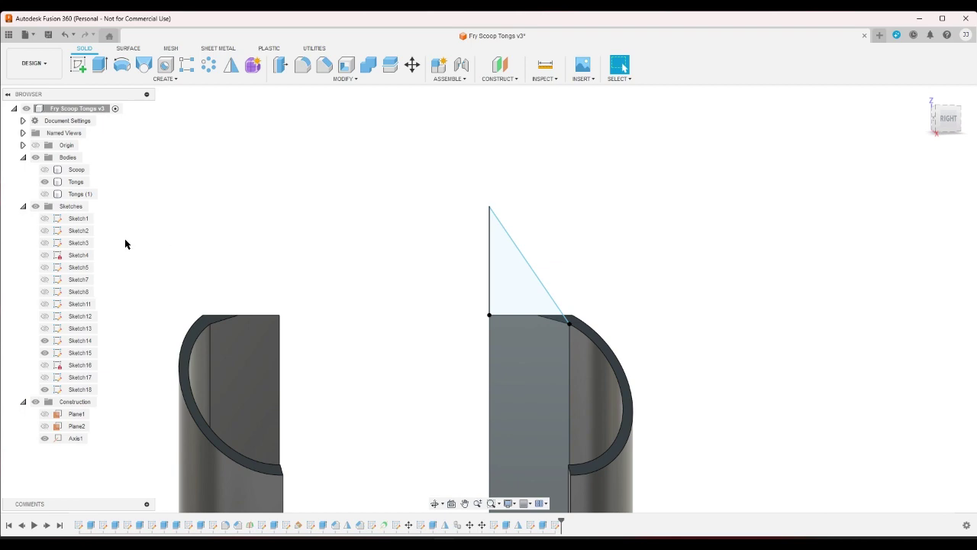
# Reopen the small triangle sketch and dimension the angle between its vertical and sloped lines at 40 degrees.
pyautogui.click(66, 35)
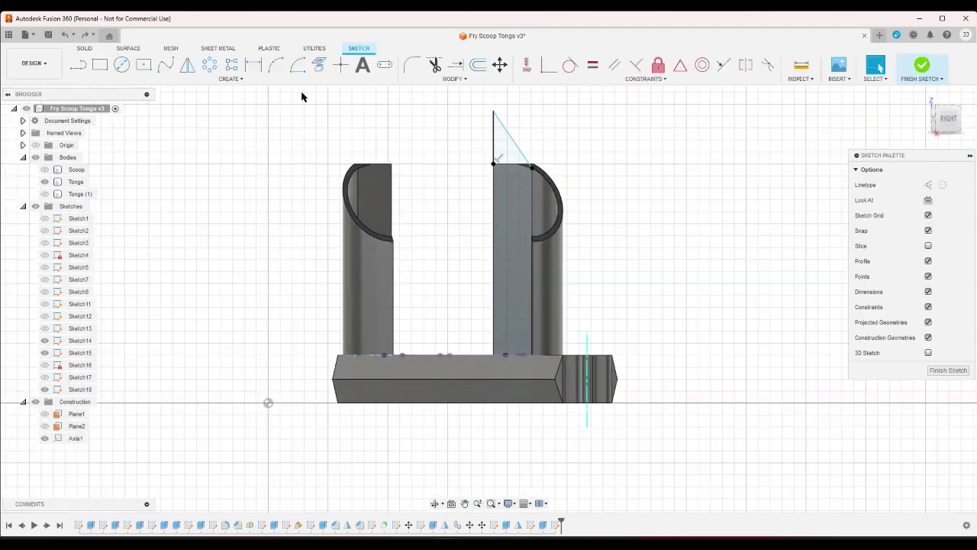
pyautogui.press('d')
pyautogui.click(494, 131)
pyautogui.click(507, 132)
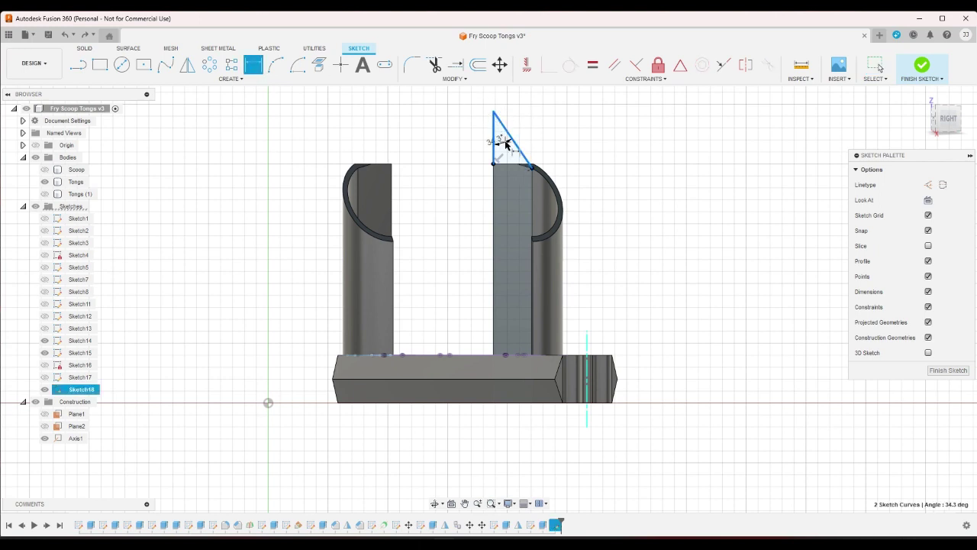
pyautogui.click(506, 142)
pyautogui.write('40')
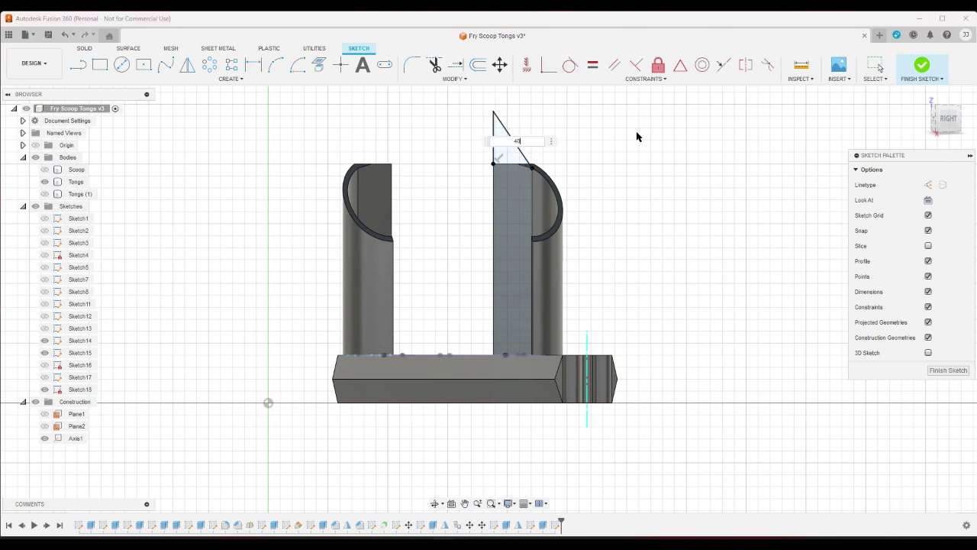
pyautogui.press('Return')
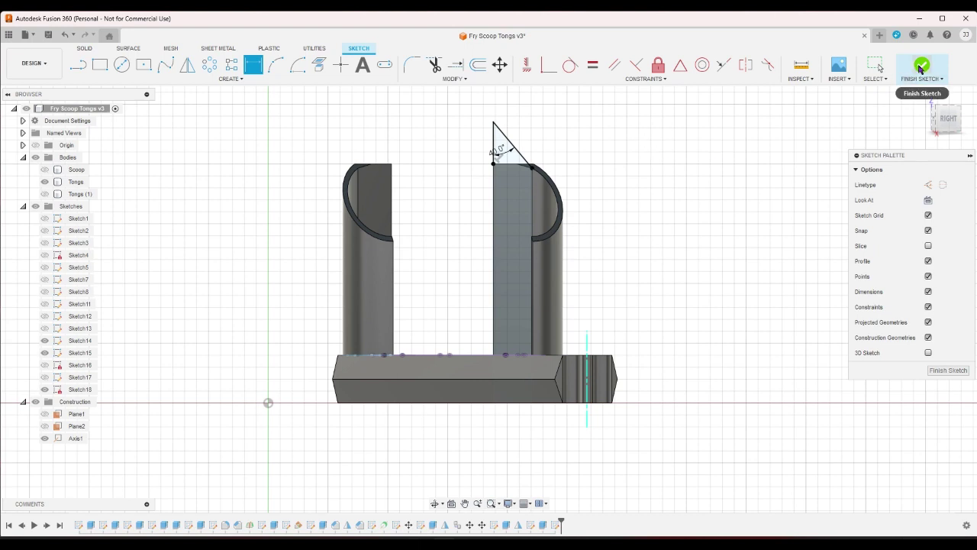
pyautogui.rightClick(578, 146)
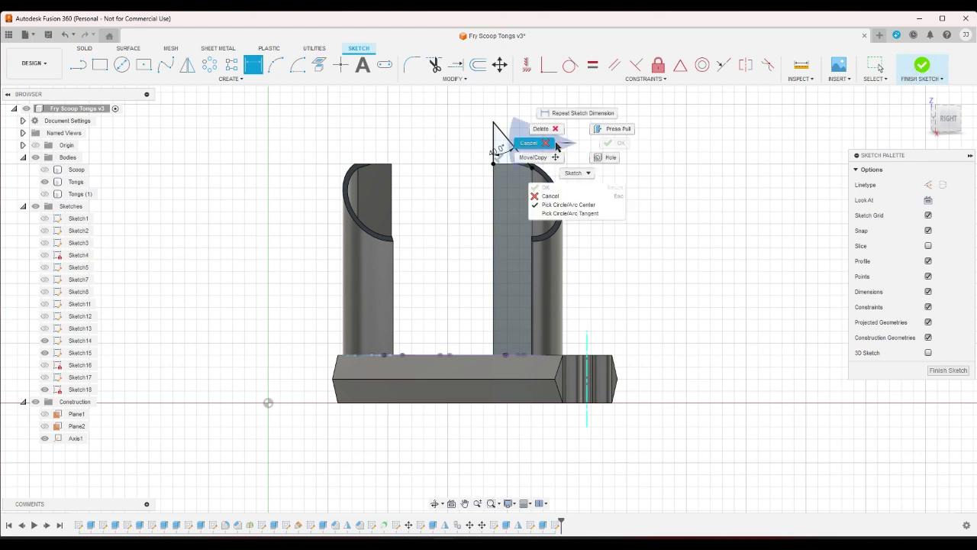
pyautogui.click(549, 145)
pyautogui.click(924, 71)
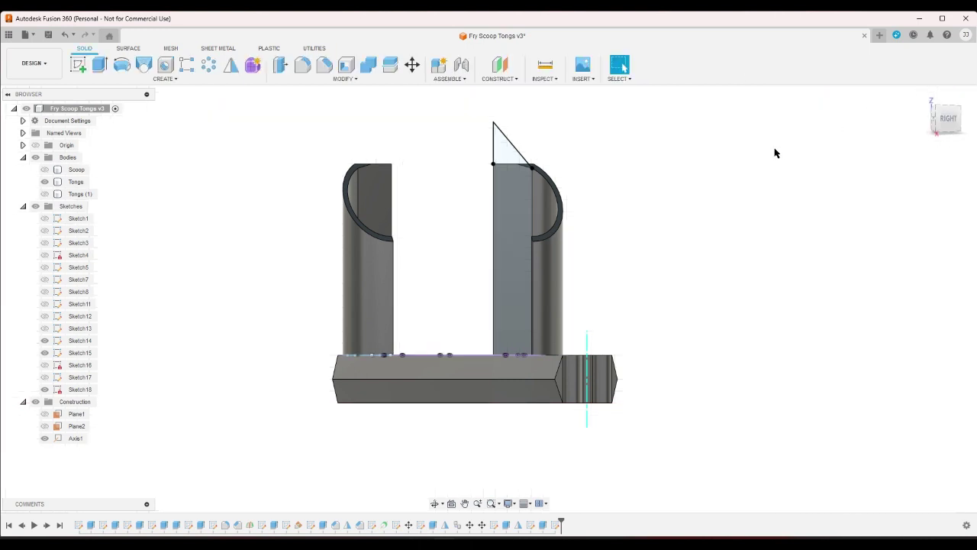
# Extrude the small triangle up to the opposite flat face of the same gripping wall and join it to the Tongs body.
pyautogui.click(99, 64)
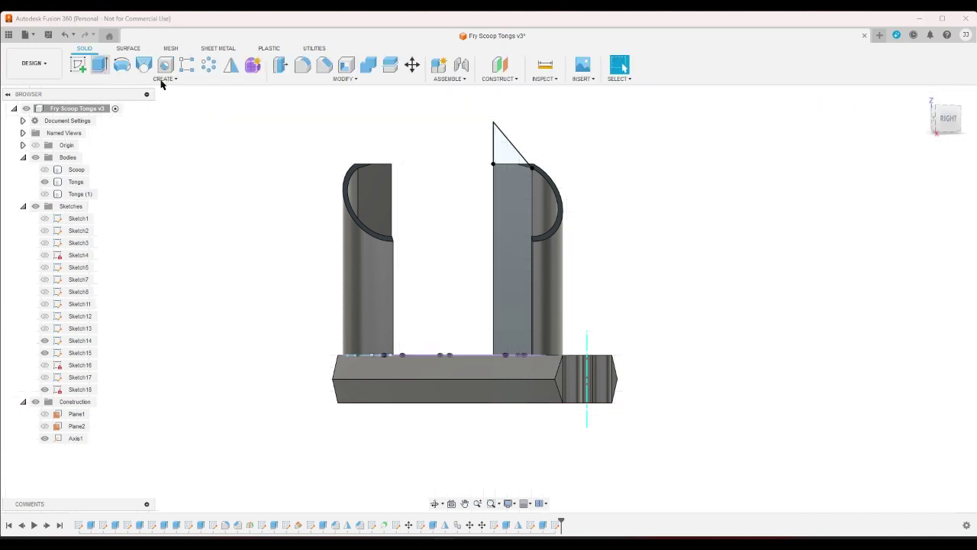
pyautogui.click(504, 153)
pyautogui.click(925, 231)
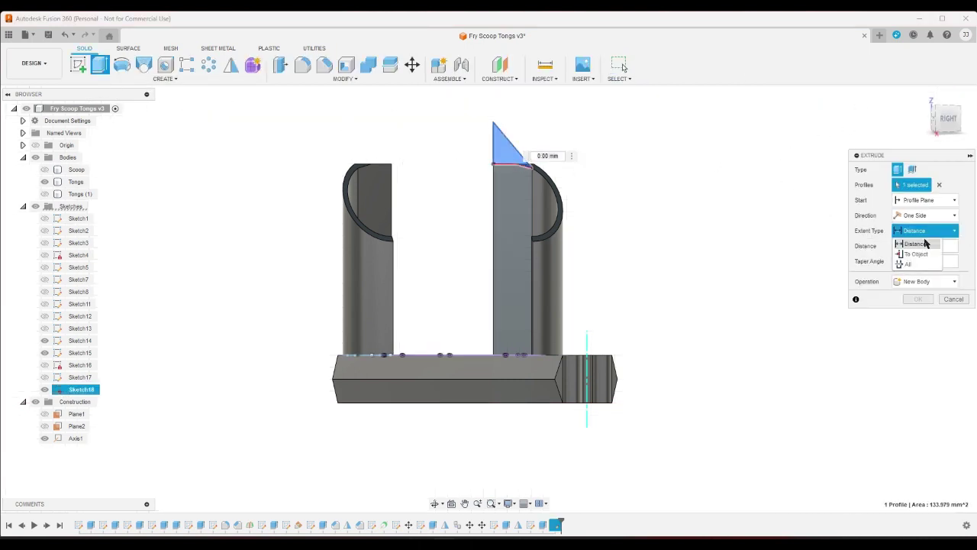
pyautogui.click(921, 257)
pyautogui.click(923, 97)
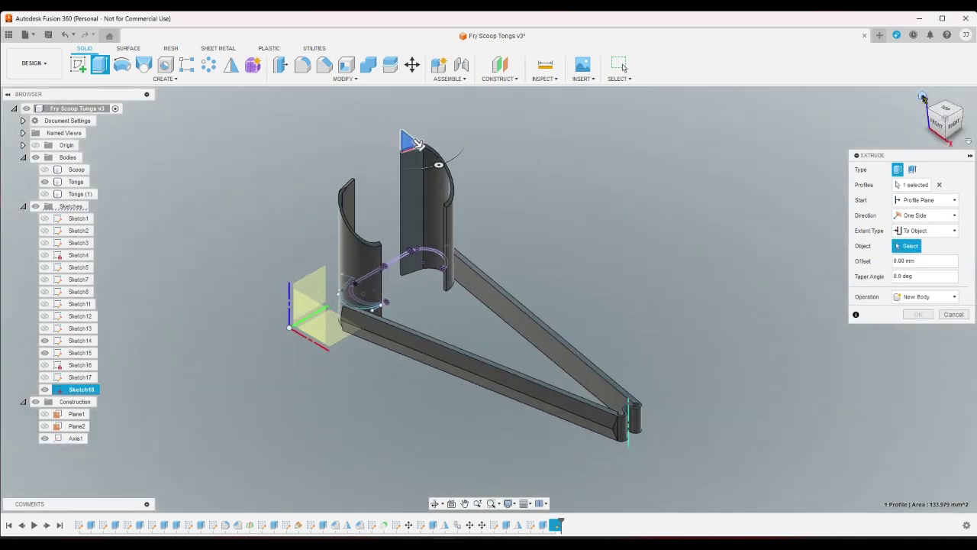
pyautogui.click(930, 109)
pyautogui.scroll(5, 266, 334)
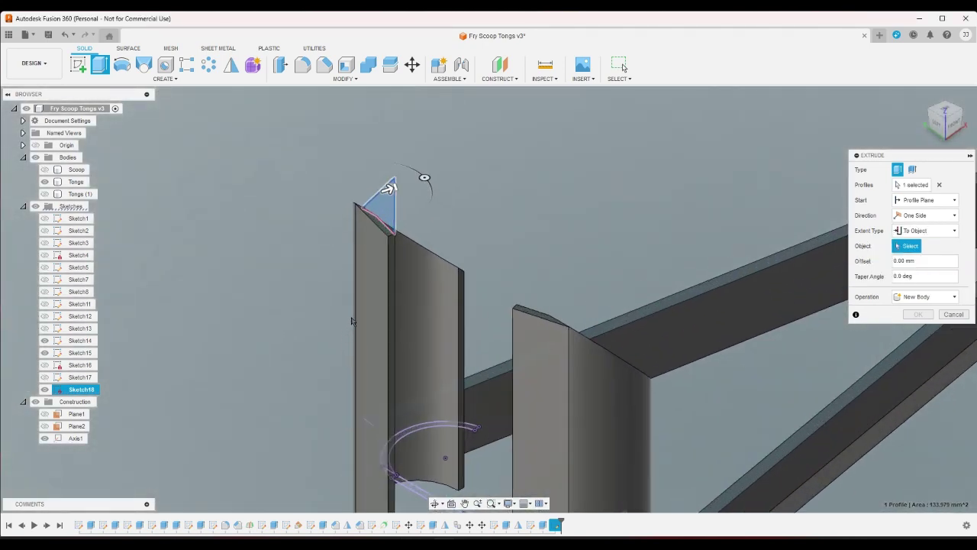
pyautogui.click(372, 317)
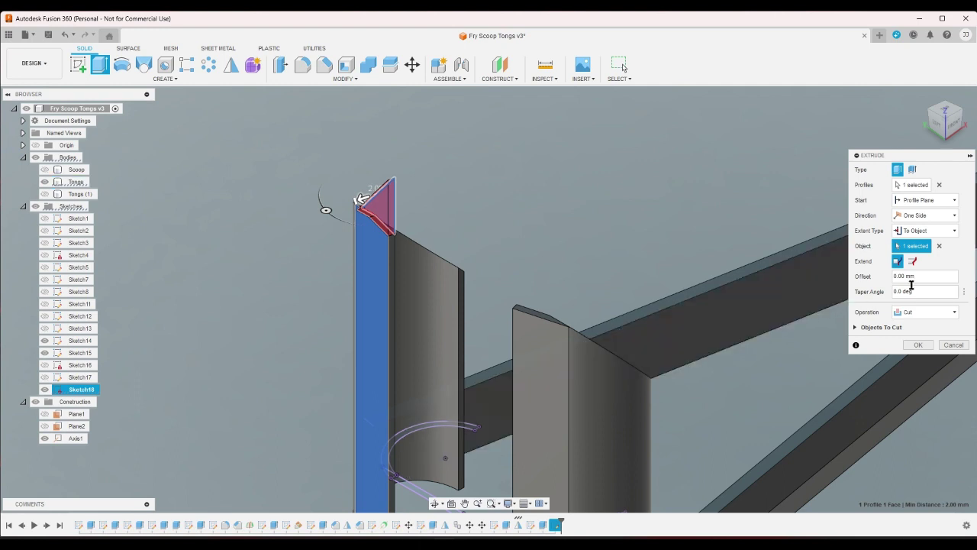
pyautogui.click(921, 312)
pyautogui.click(917, 323)
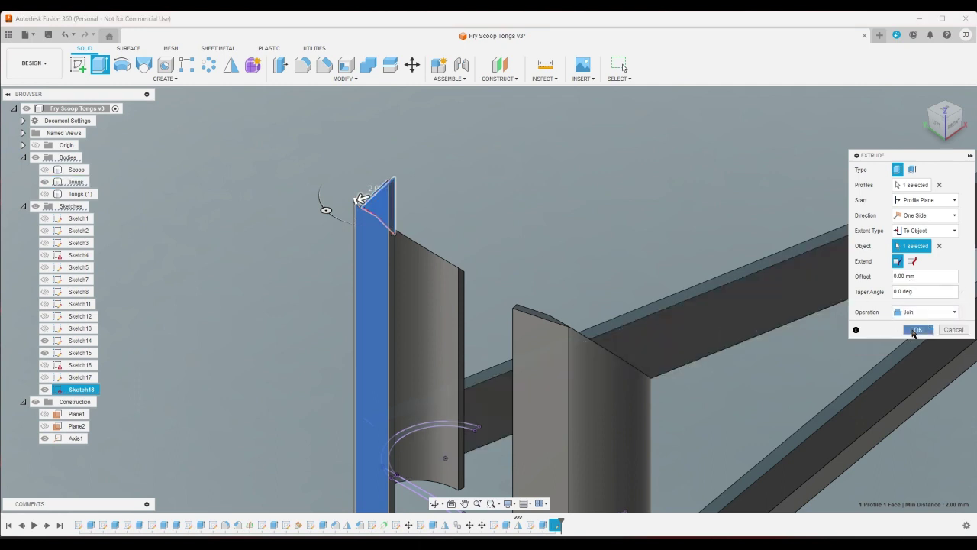
pyautogui.click(920, 332)
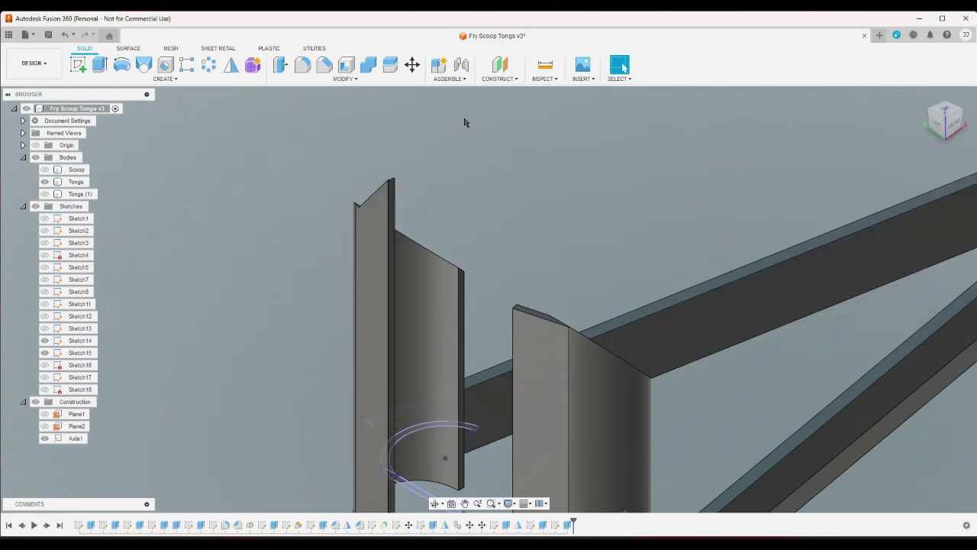
# Mirror the triangular tip extrusion across Plane2 onto the other gripping wall.
pyautogui.click(231, 65)
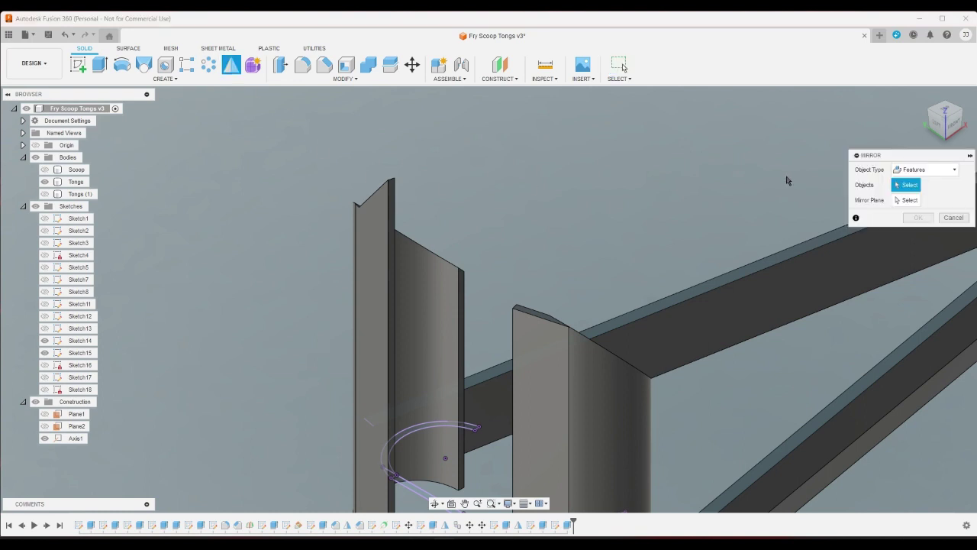
pyautogui.click(567, 524)
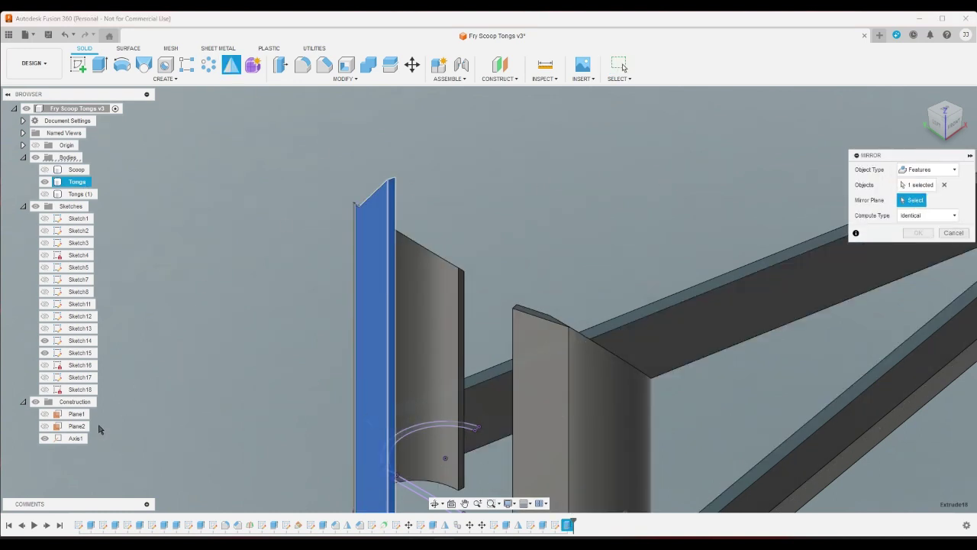
pyautogui.click(76, 426)
pyautogui.click(919, 233)
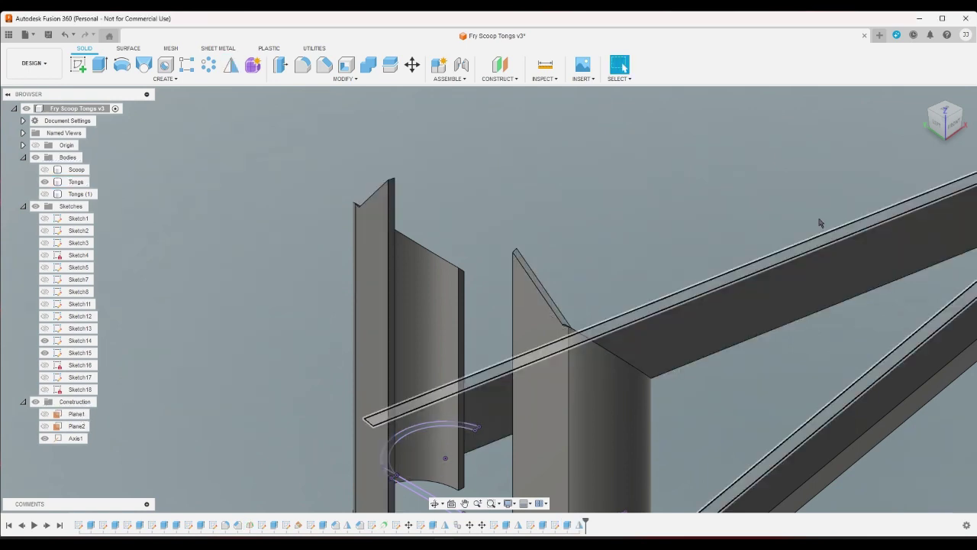
pyautogui.scroll(-5, 848, 168)
pyautogui.click(923, 98)
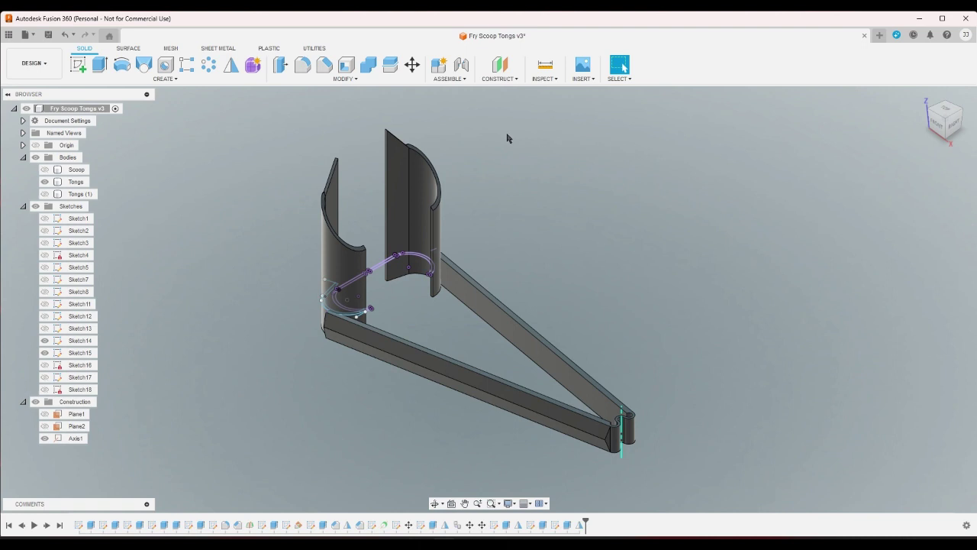
# Open the scoop's Sketch2 for editing from the design history.
pyautogui.scroll(8, 374, 109)
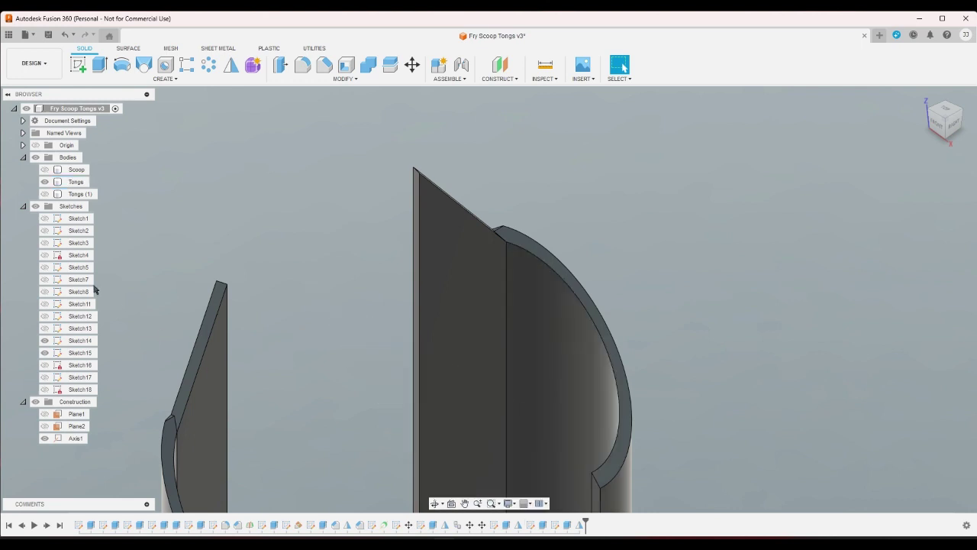
pyautogui.click(47, 173)
pyautogui.click(101, 527)
pyautogui.scroll(-3, 418, 244)
pyautogui.scroll(-3, 418, 244)
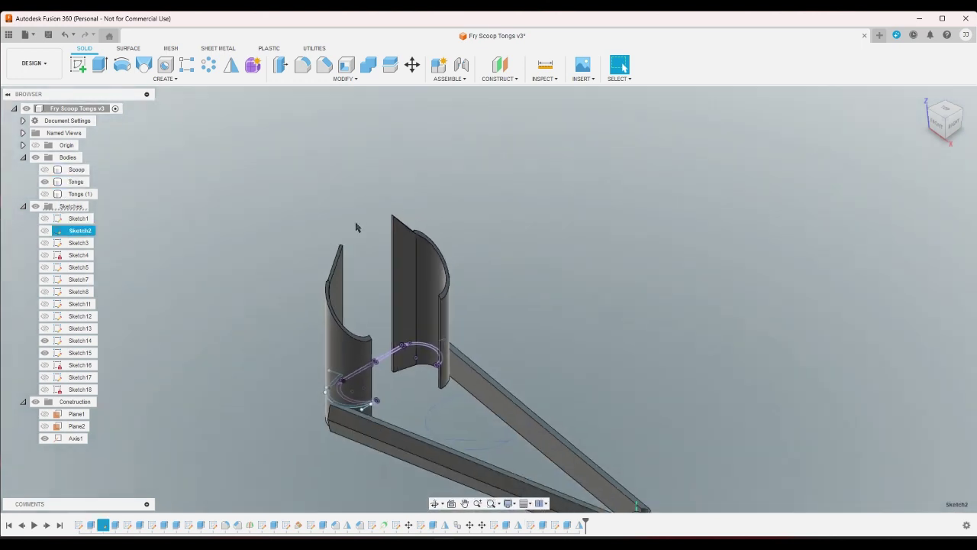
pyautogui.doubleClick(104, 525)
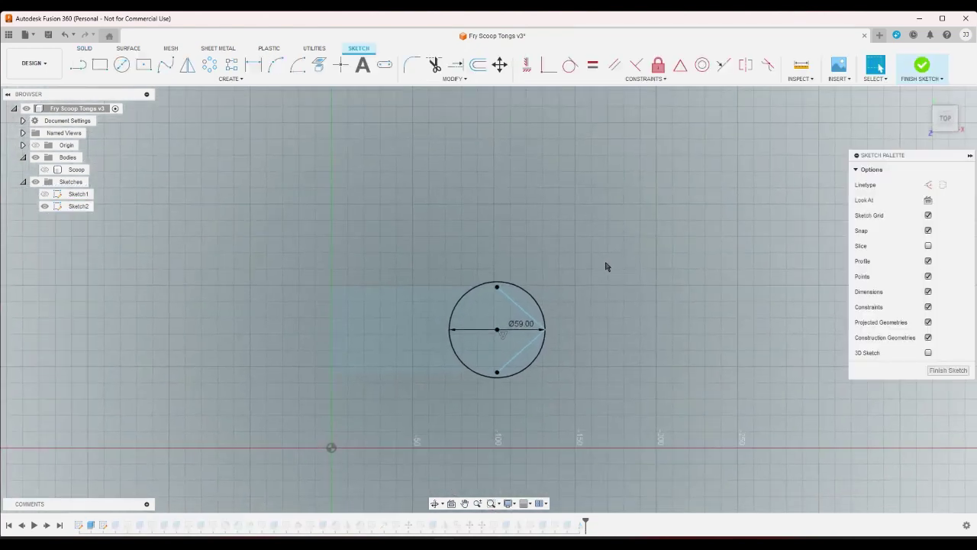
# Undo opening the scoop's Sketch2 and reopen the small triangle sketch, Sketch18, for editing.
pyautogui.click(65, 34)
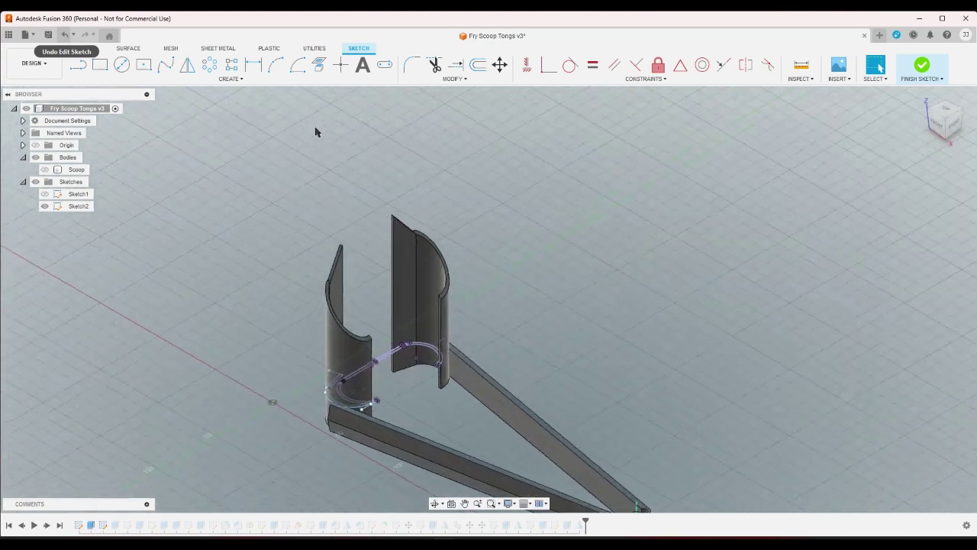
pyautogui.doubleClick(568, 525)
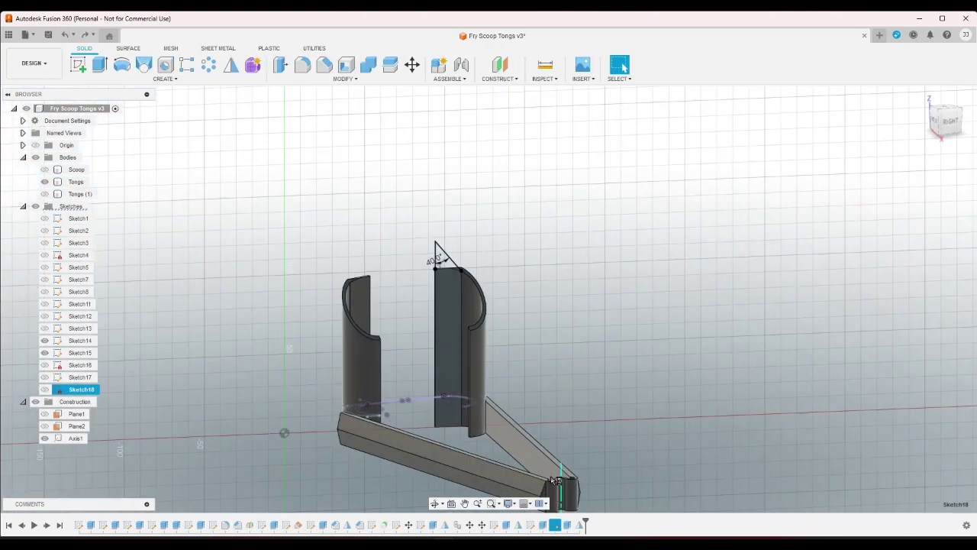
pyautogui.click(254, 66)
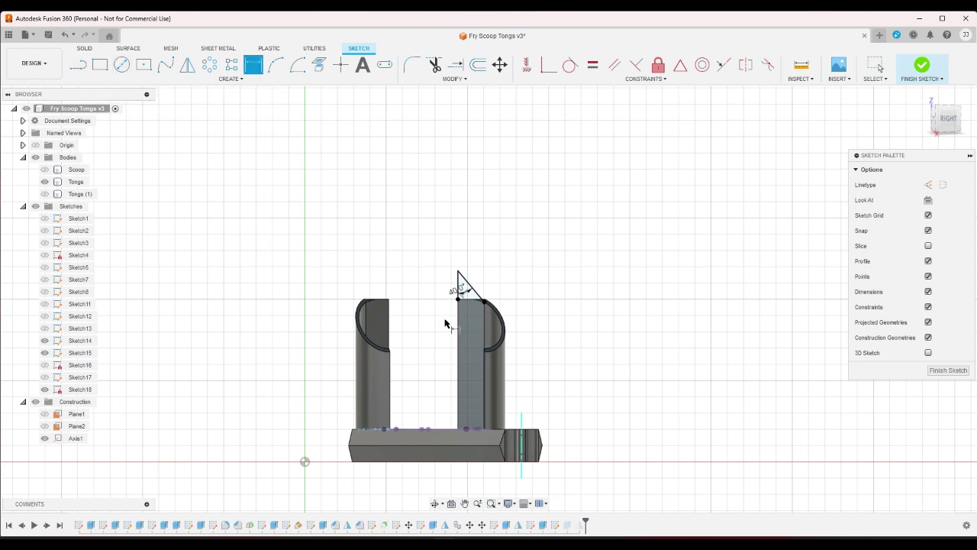
pyautogui.click(458, 284)
pyautogui.click(455, 294)
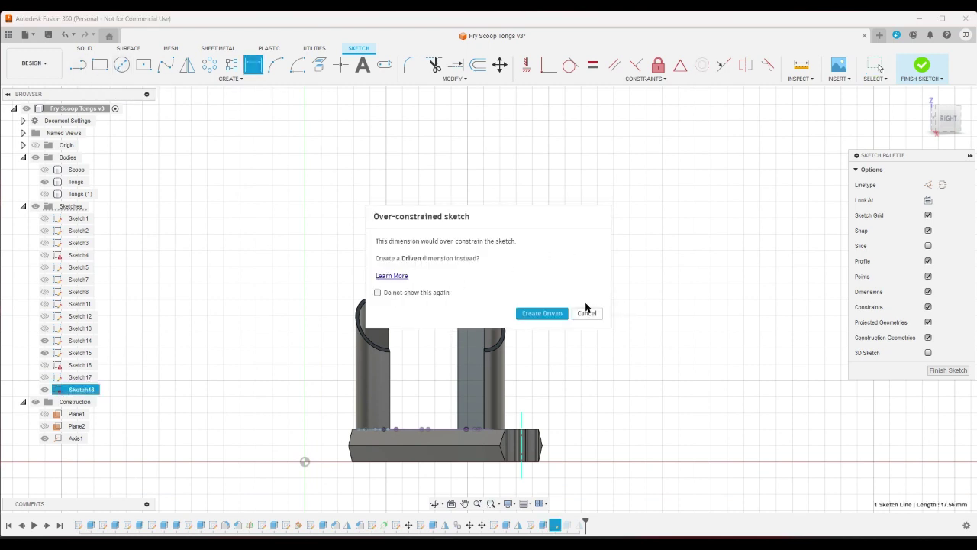
pyautogui.click(587, 311)
pyautogui.rightClick(588, 291)
pyautogui.click(542, 295)
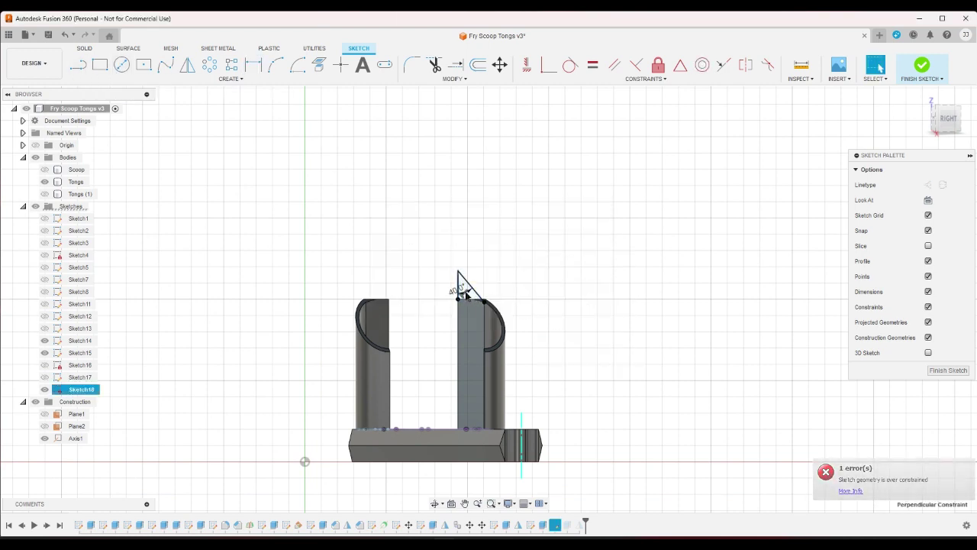
# Delete the 40-degree angle dimension from the small triangle sketch.
pyautogui.scroll(2, 546, 267)
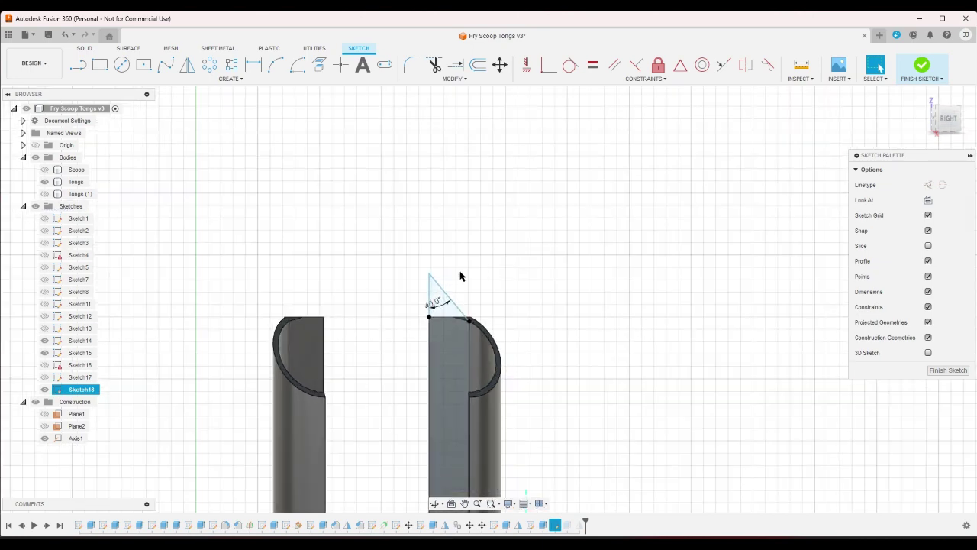
pyautogui.scroll(1, 452, 287)
pyautogui.click(437, 309)
pyautogui.click(437, 307)
pyautogui.press('Delete')
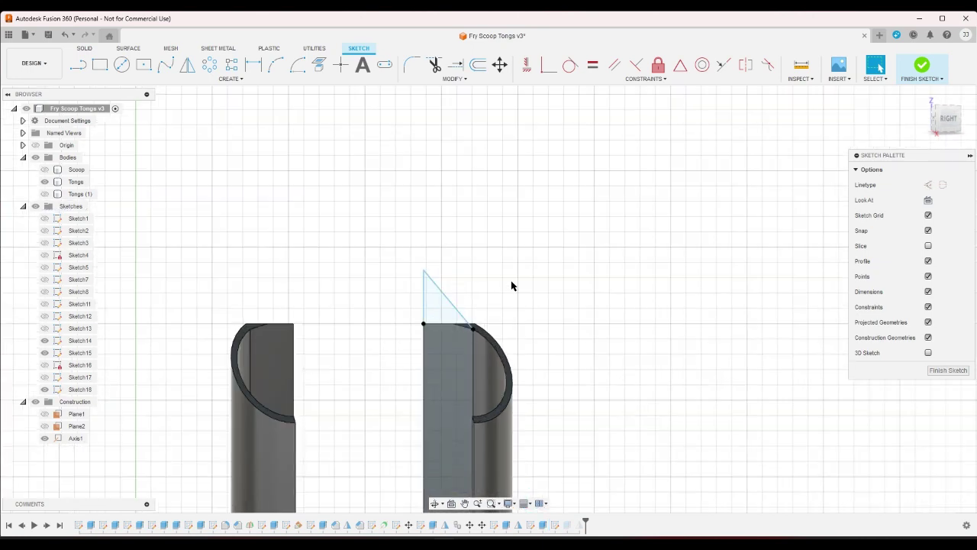
# Dimension the small triangle's vertical line at 25 mm.
pyautogui.press('d')
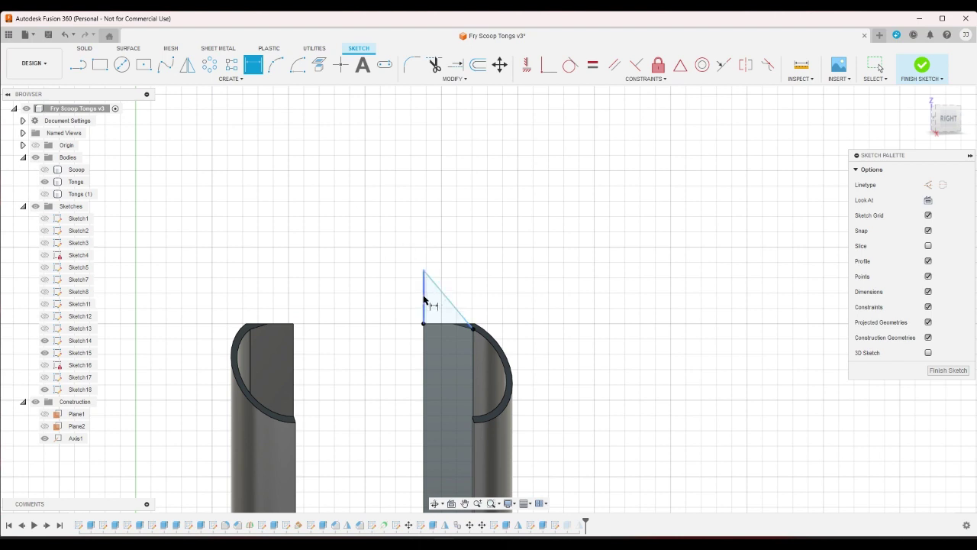
pyautogui.click(422, 299)
pyautogui.click(418, 295)
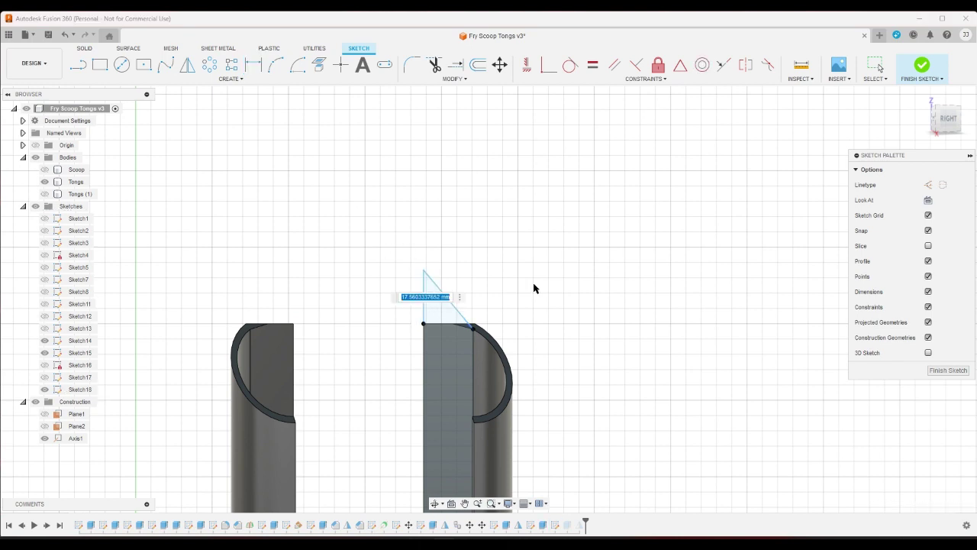
pyautogui.write('25')
pyautogui.press('Return')
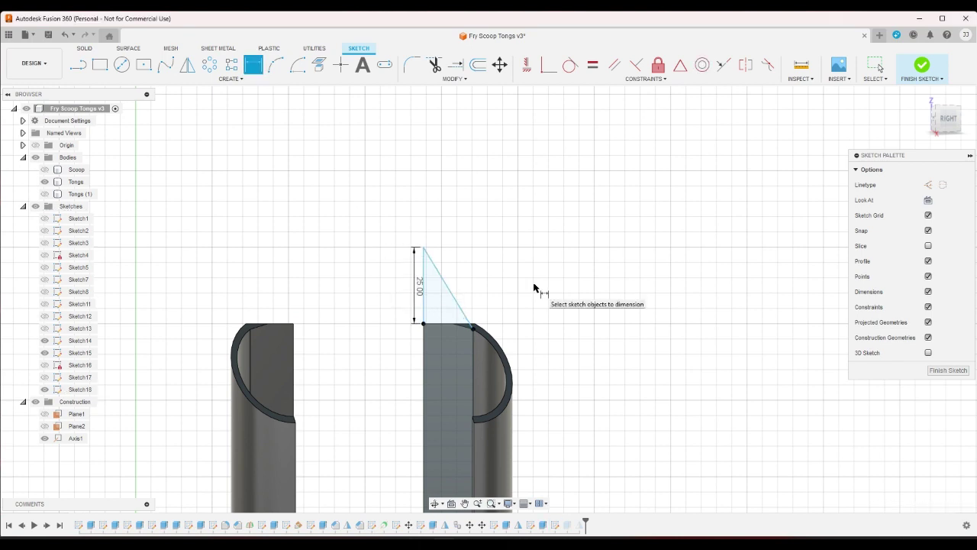
pyautogui.press('Escape')
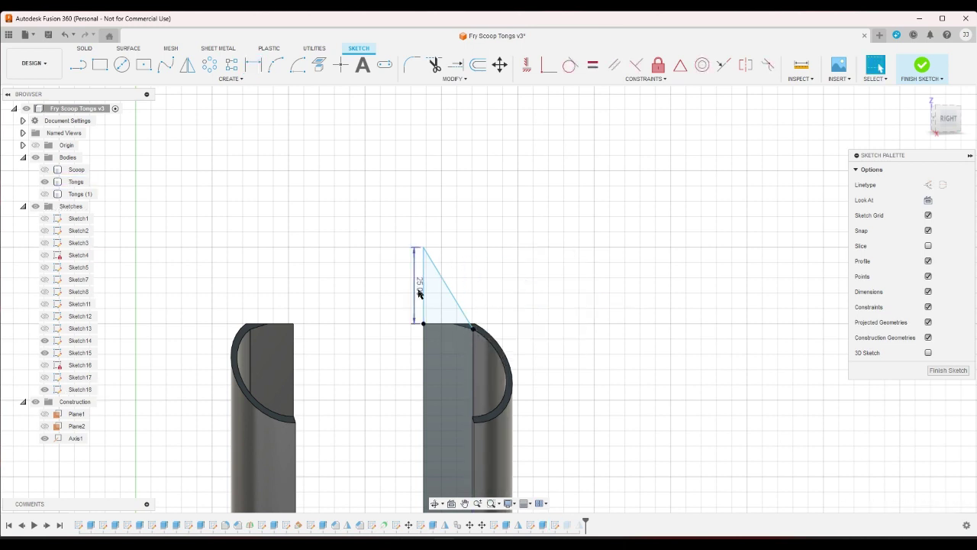
# Set the length of the triangle's vertical line to 59 mm.
pyautogui.doubleClick(419, 286)
pyautogui.write('59')
pyautogui.press('Return')
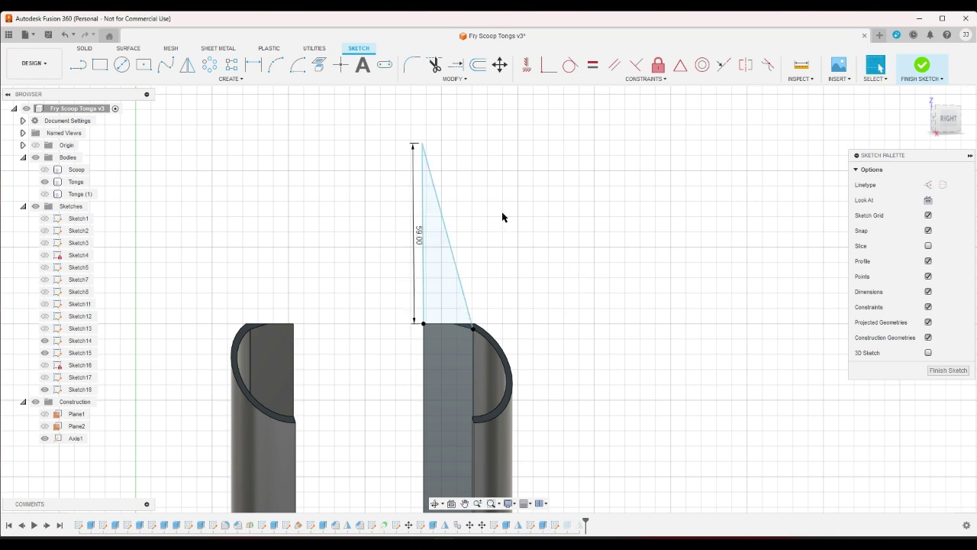
# Draw a second sloped line from the curved wall's outer edge up to a point on the triangle's vertical line.
pyautogui.press('l')
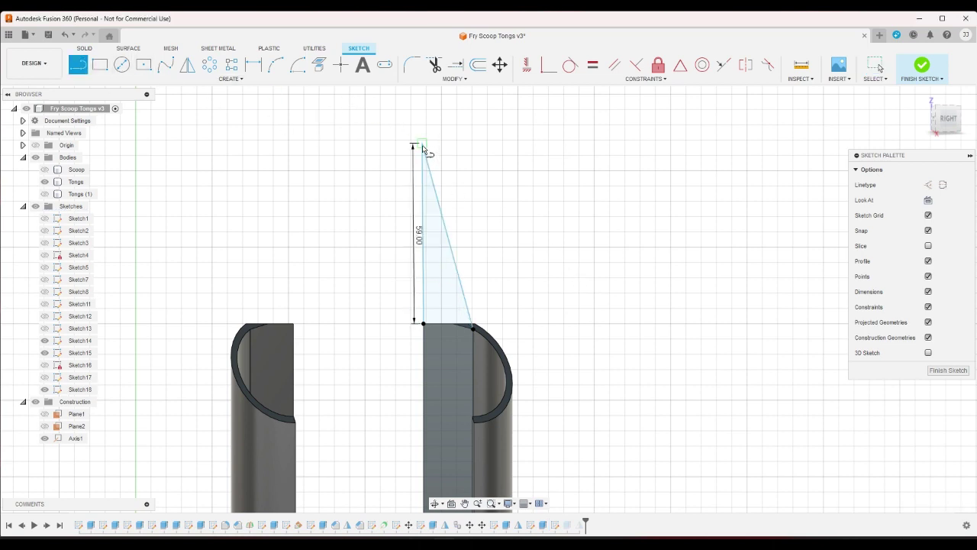
pyautogui.click(502, 339)
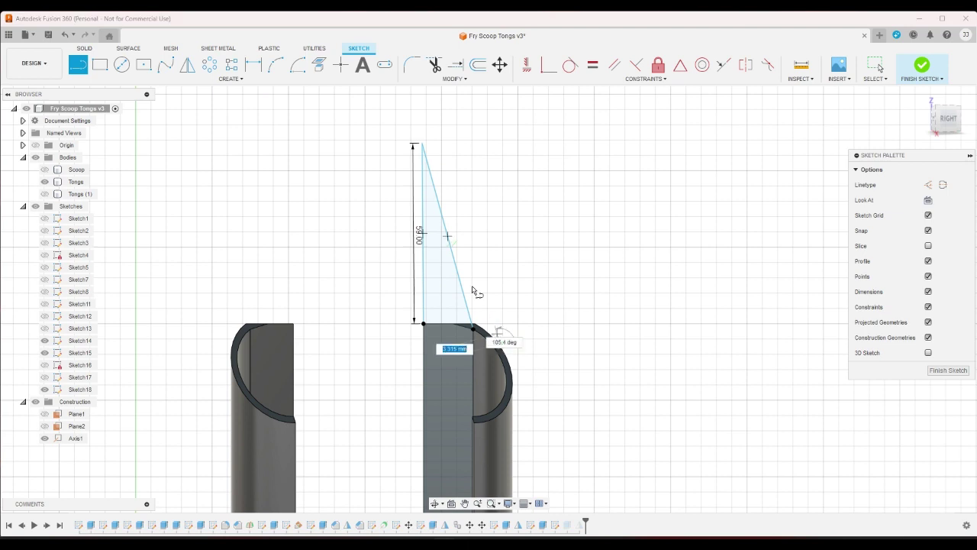
pyautogui.click(422, 193)
pyautogui.rightClick(537, 195)
pyautogui.click(562, 204)
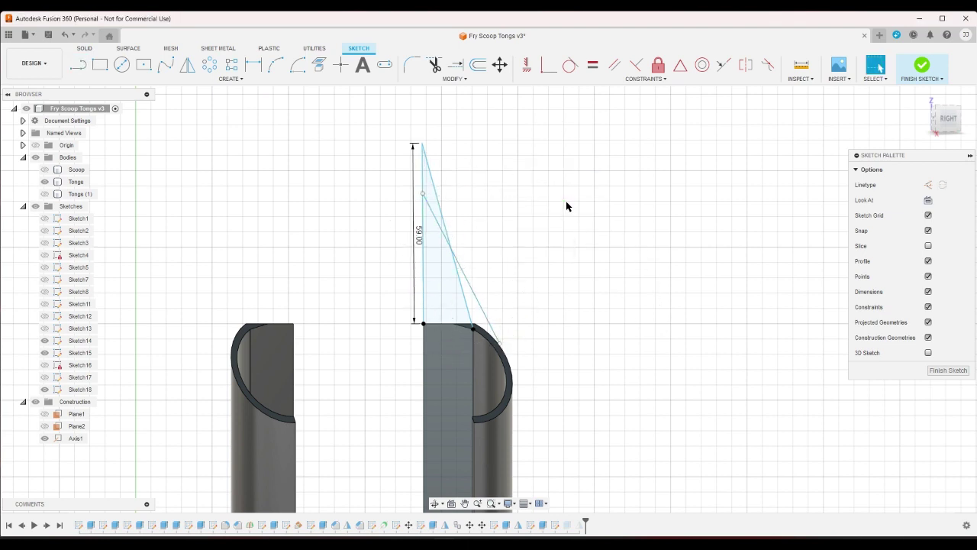
pyautogui.rightClick(523, 194)
pyautogui.click(474, 200)
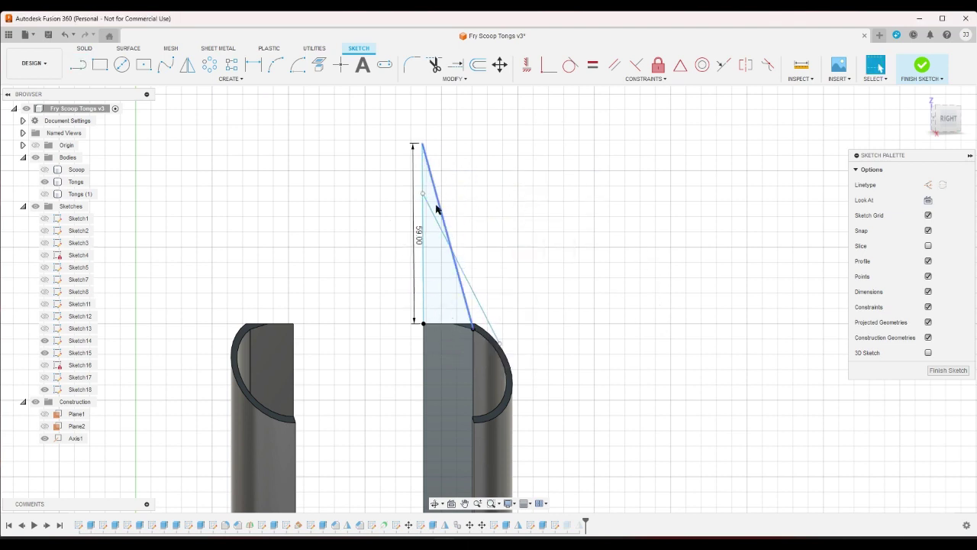
# Set the length of the triangle's vertical line to 40 mm.
pyautogui.doubleClick(417, 233)
pyautogui.write('40')
pyautogui.press('Return')
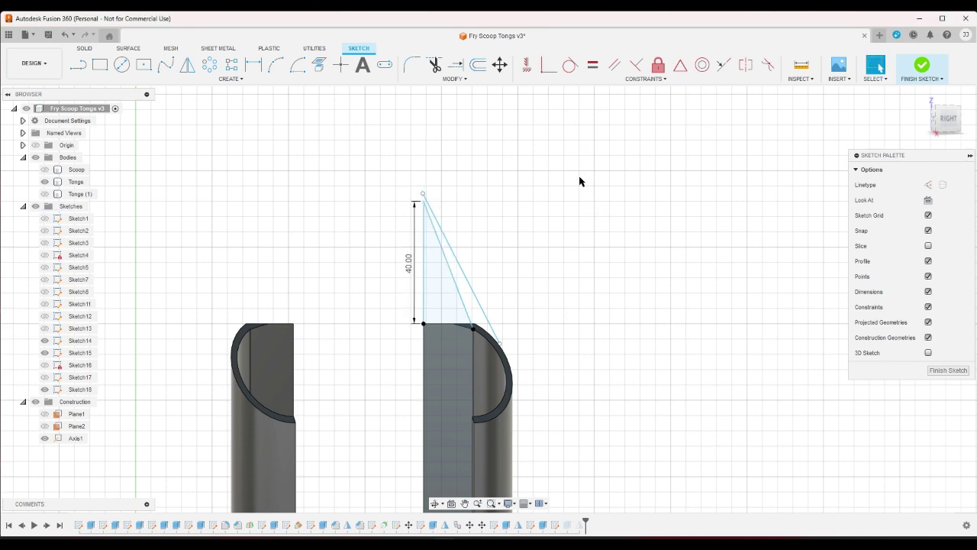
# Move the second sloped line's upper end onto the triangle's apex and shift its lower end inward, just outside the curved wall.
pyautogui.scroll(2, 537, 182)
pyautogui.moveTo(366, 200); pyautogui.dragTo(367, 211)
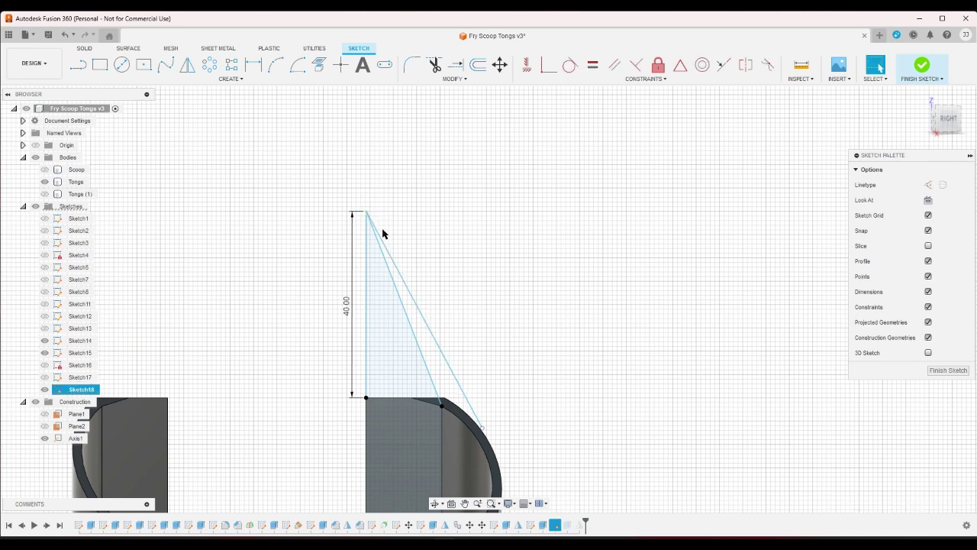
pyautogui.moveTo(484, 432); pyautogui.dragTo(469, 409)
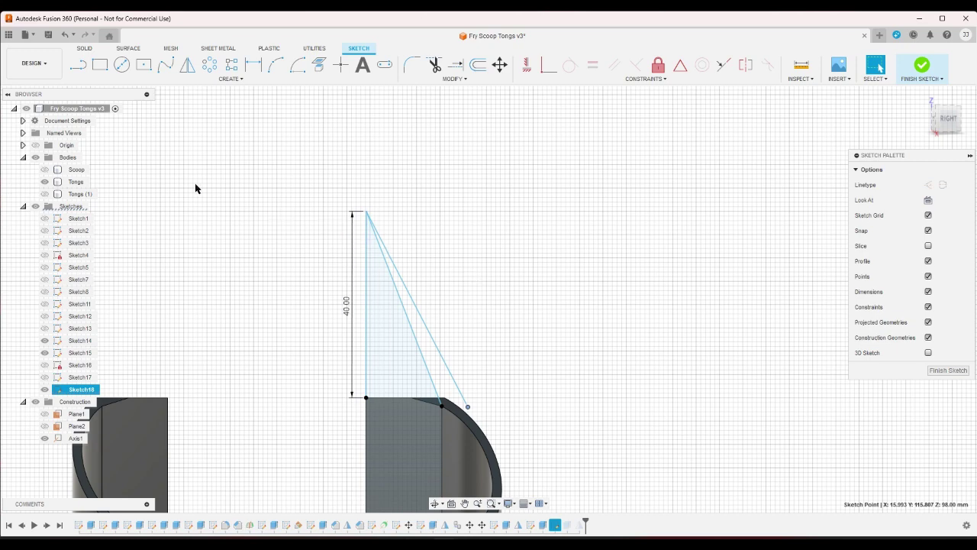
# Draw a horizontal line about 11 mm long from the wall's top edge to the outer sloped line, and finish the sketch.
pyautogui.press('l')
pyautogui.scroll(3, 413, 395)
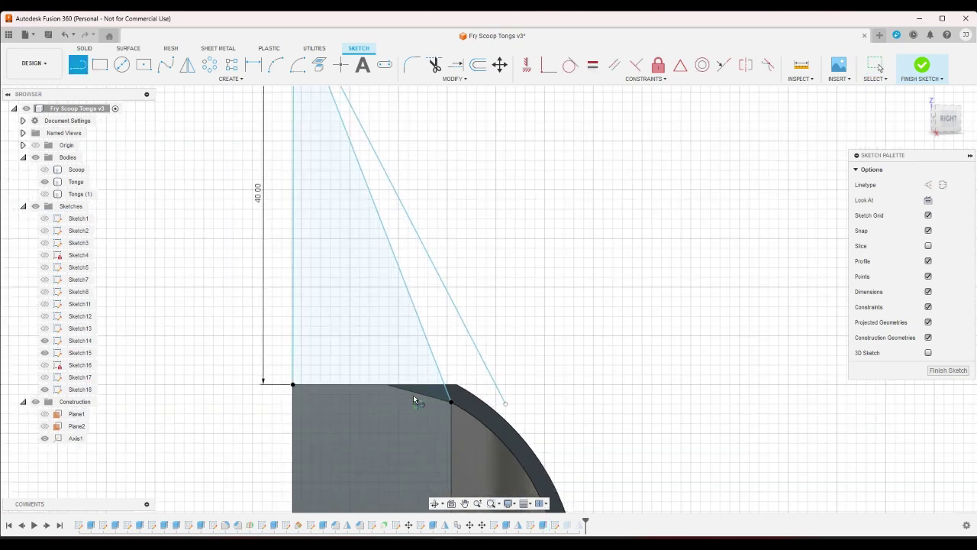
pyautogui.click(388, 384)
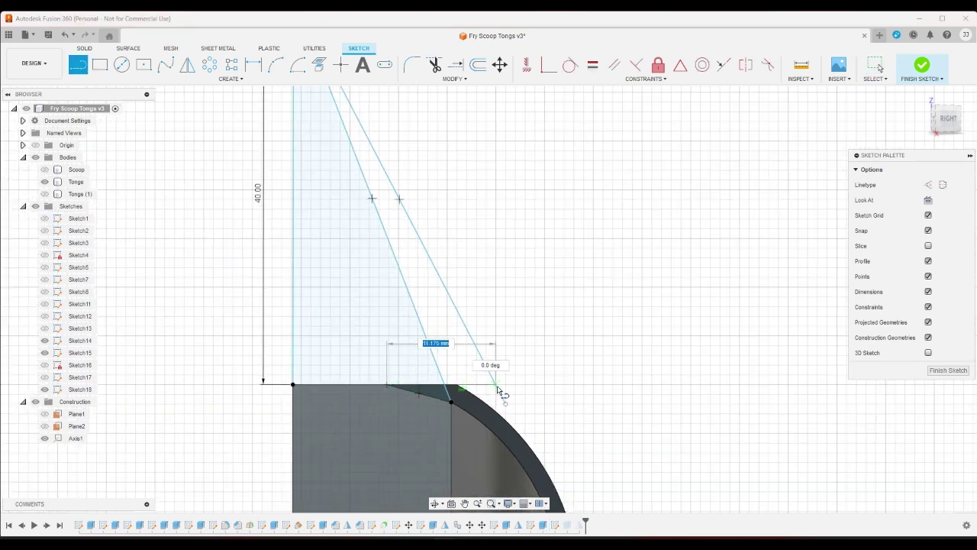
pyautogui.click(497, 385)
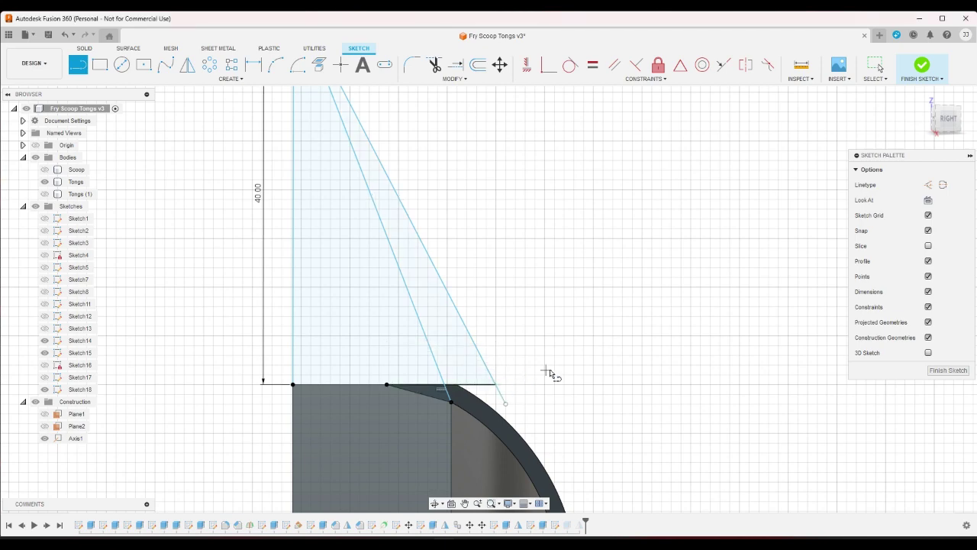
pyautogui.click(924, 65)
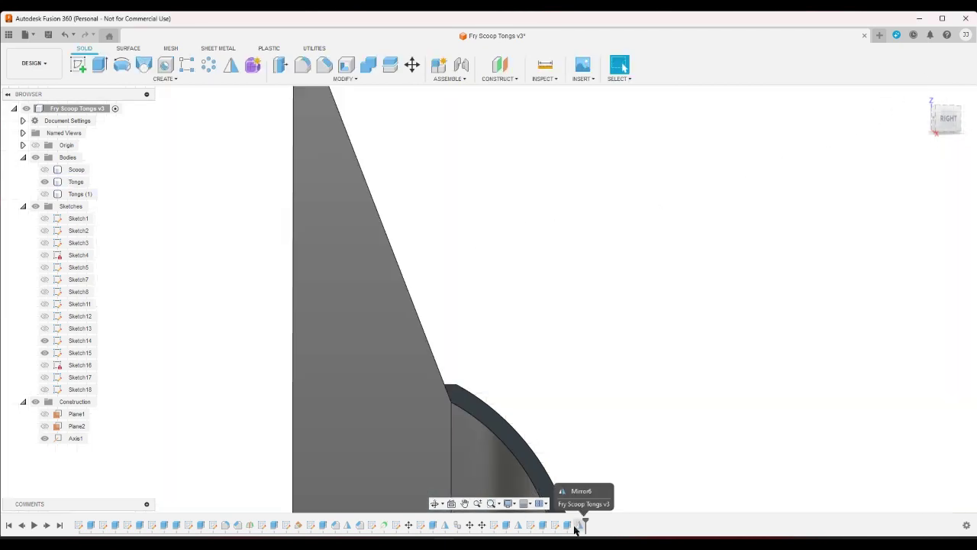
# Edit the triangular tip extrusion to include the added profile out to the outer sloped line, keeping the Join operation.
pyautogui.doubleClick(555, 525)
pyautogui.click(452, 359)
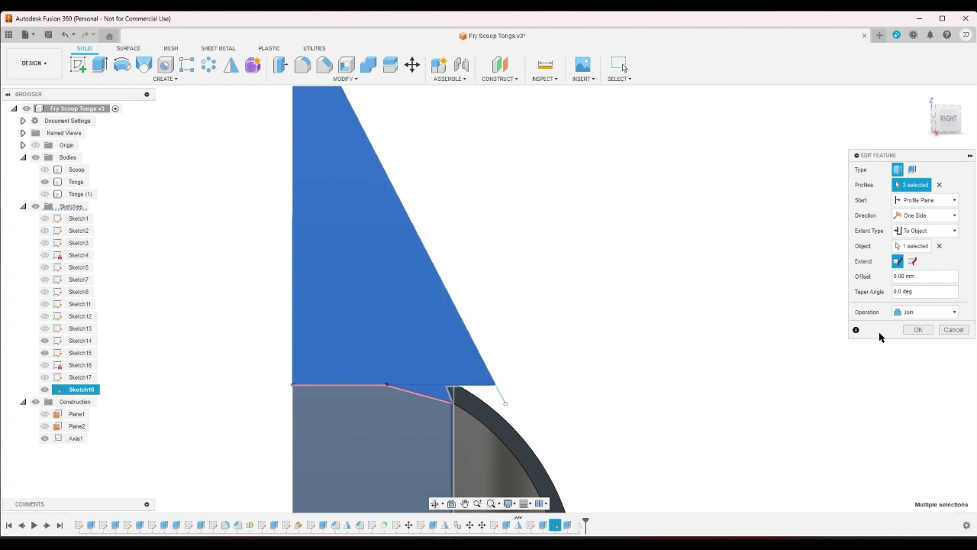
pyautogui.click(919, 329)
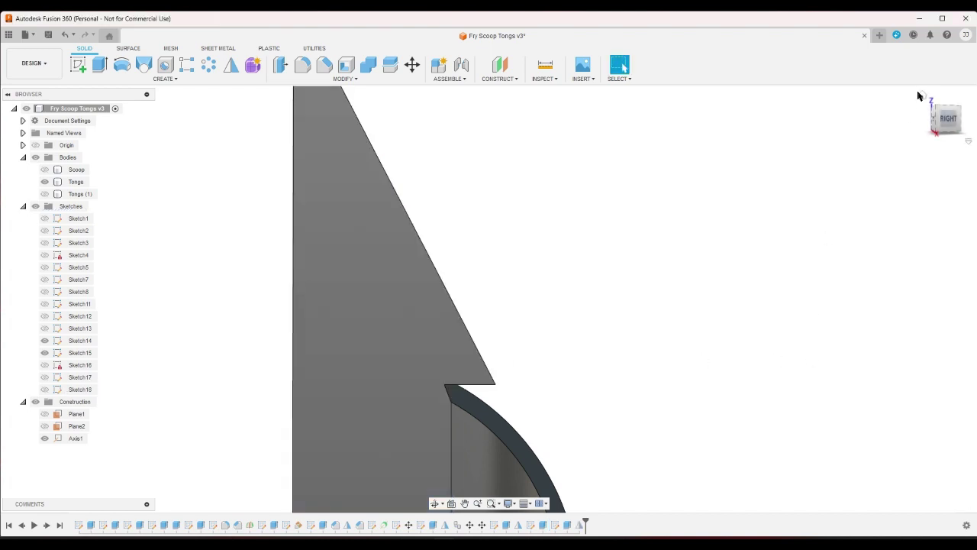
# Examine the enlarged tips from the front and review which feature makes the angled cut on the gripping walls.
pyautogui.click(922, 97)
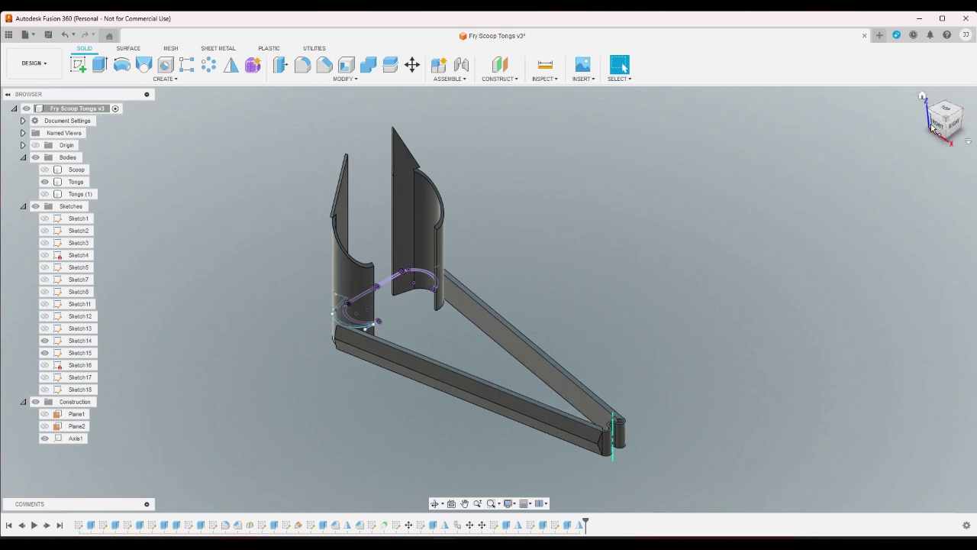
pyautogui.click(954, 126)
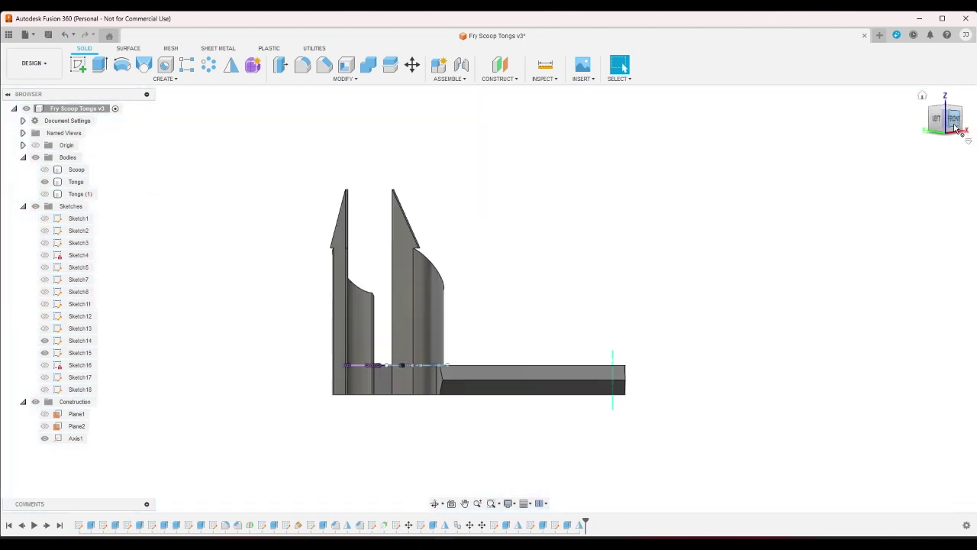
pyautogui.click(542, 526)
pyautogui.click(563, 458)
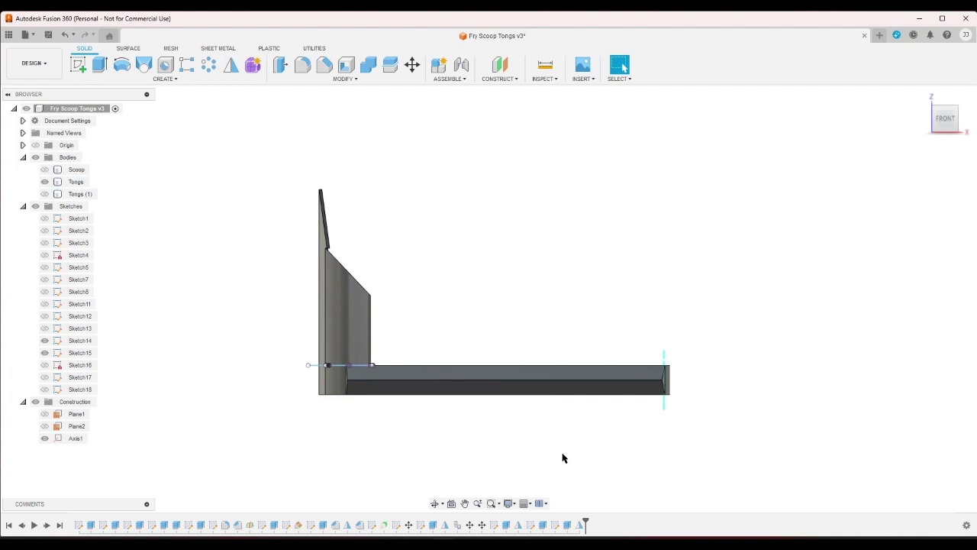
pyautogui.doubleClick(543, 526)
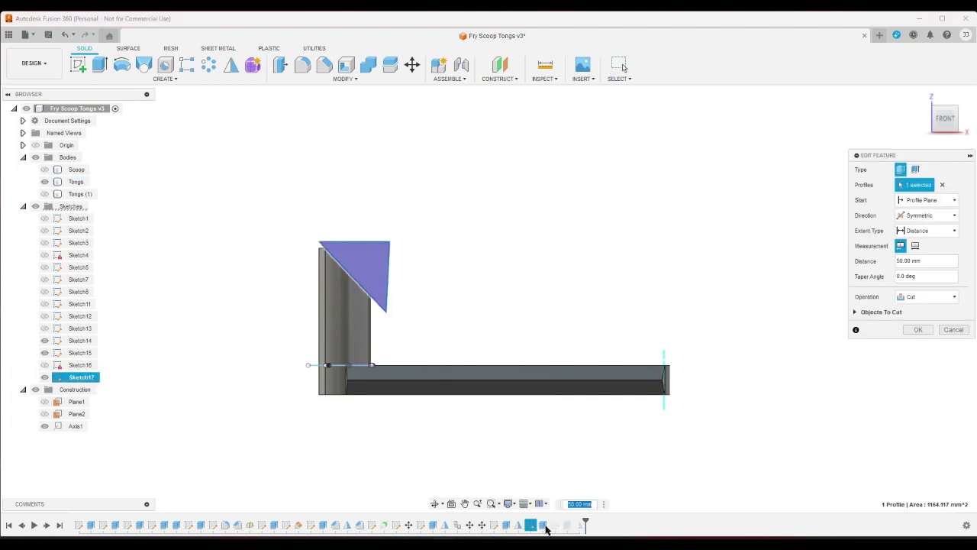
pyautogui.click(953, 329)
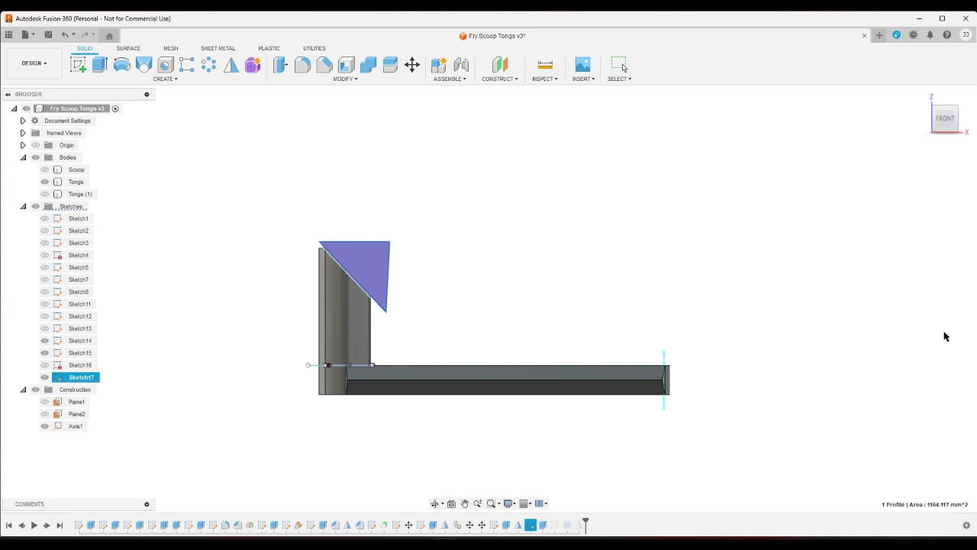
pyautogui.click(544, 526)
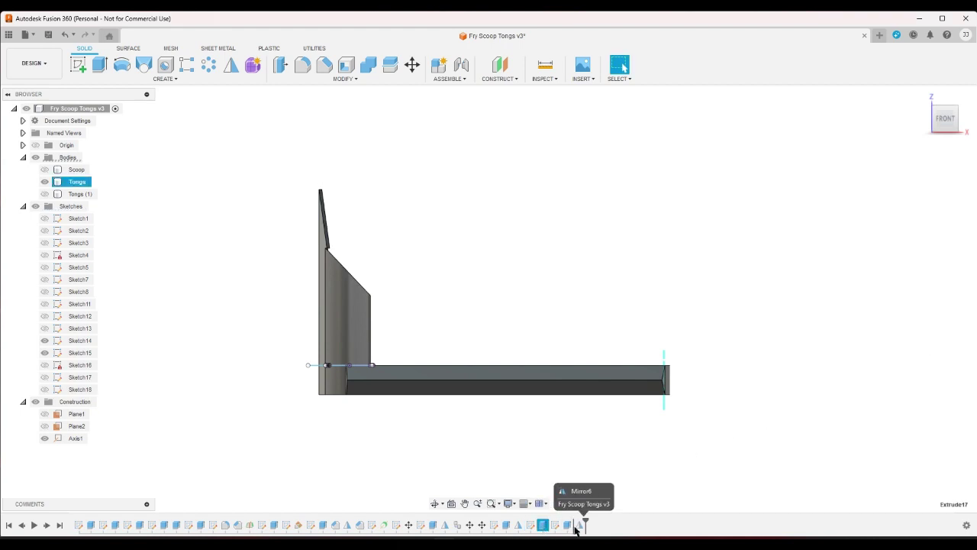
pyautogui.click(682, 461)
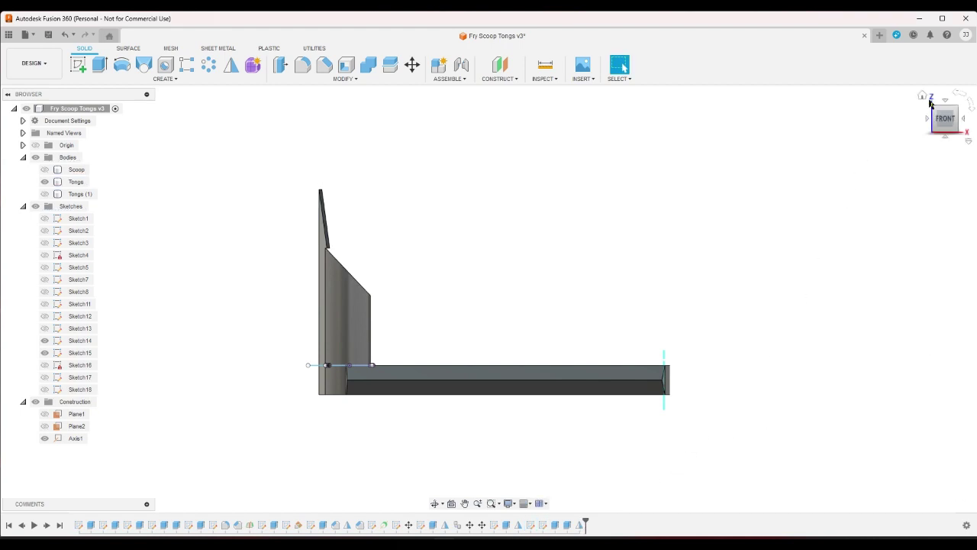
# Delete the angled cut extrusion, Extrude17, from the gripping walls' upper ends.
pyautogui.click(922, 96)
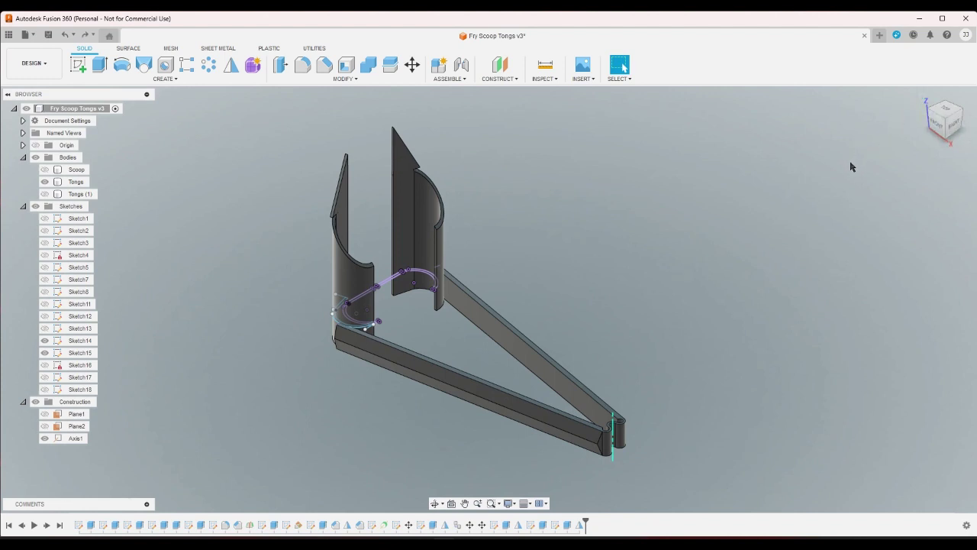
pyautogui.click(544, 527)
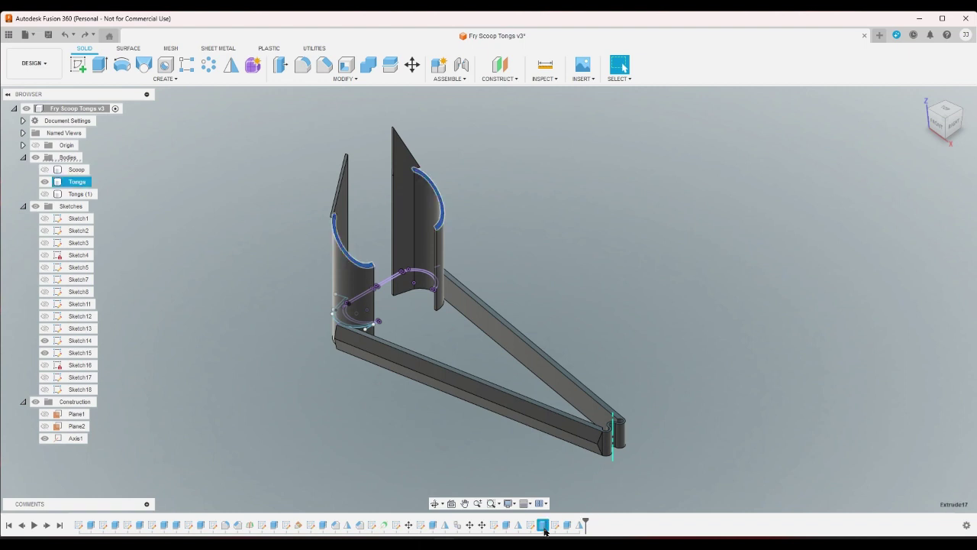
pyautogui.press('Delete')
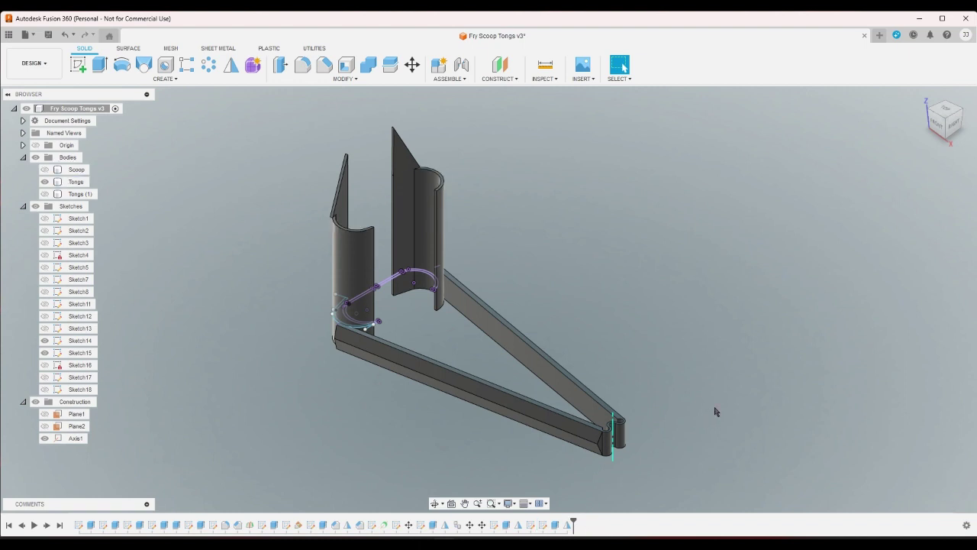
# Start a new sketch on the flat upper end face of the curved gripping wall next to the pointed tip.
pyautogui.scroll(10, 452, 170)
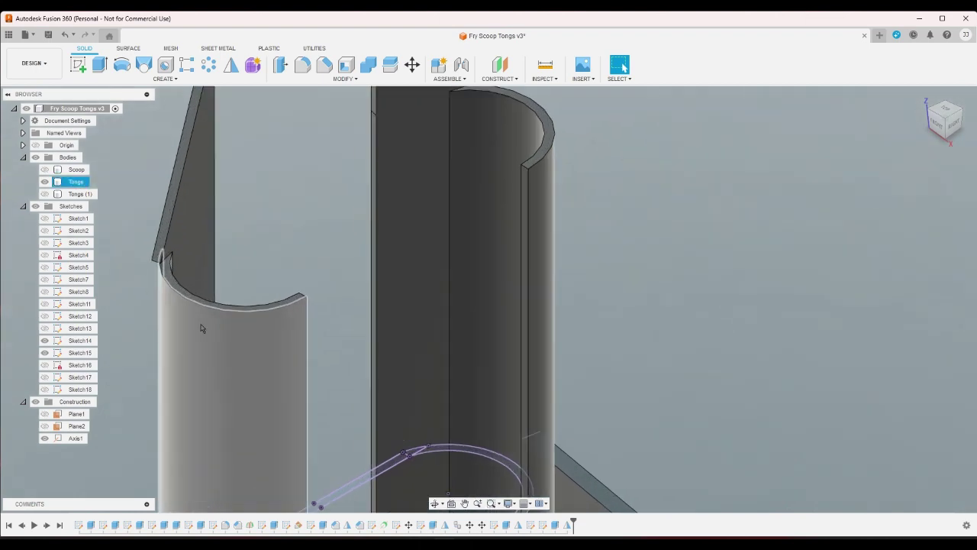
pyautogui.click(933, 114)
pyautogui.scroll(3, 549, 428)
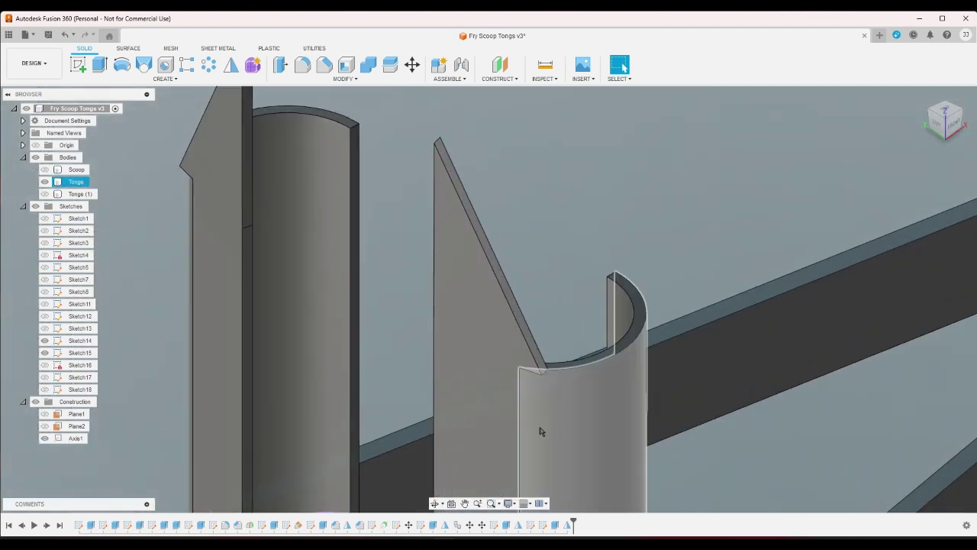
pyautogui.click(555, 426)
pyautogui.click(646, 210)
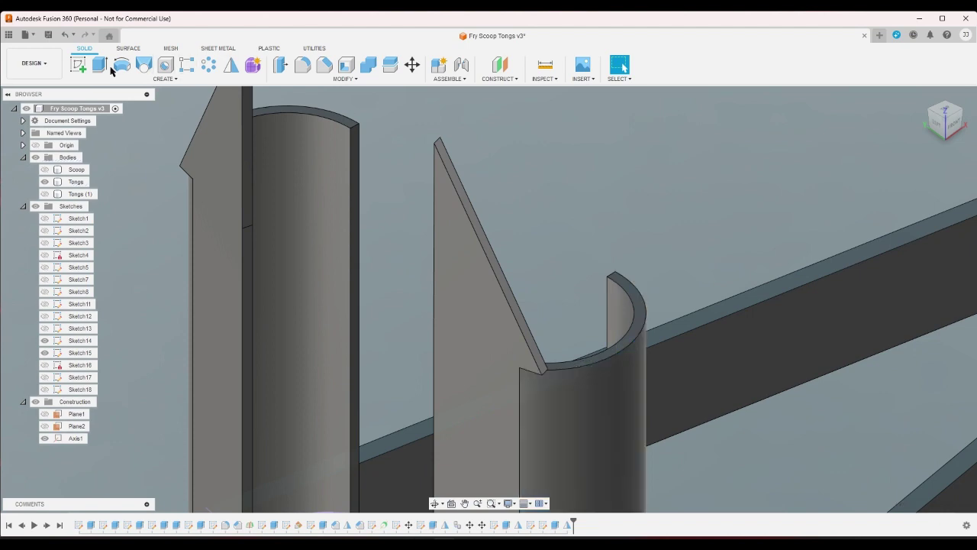
pyautogui.click(78, 65)
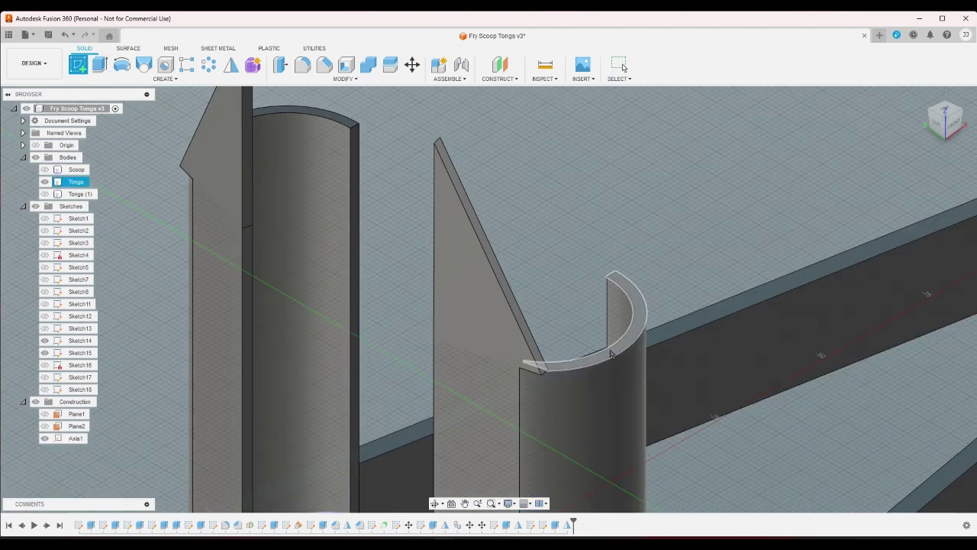
pyautogui.click(611, 352)
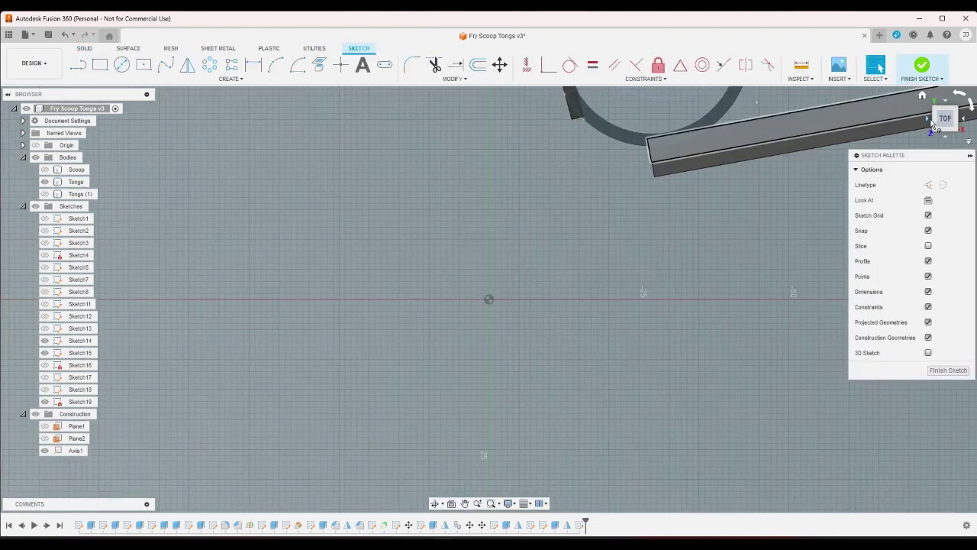
# Project the small triangular faces beside the pointed tips on both gripping walls into the sketch, and finish the sketch.
pyautogui.click(931, 125)
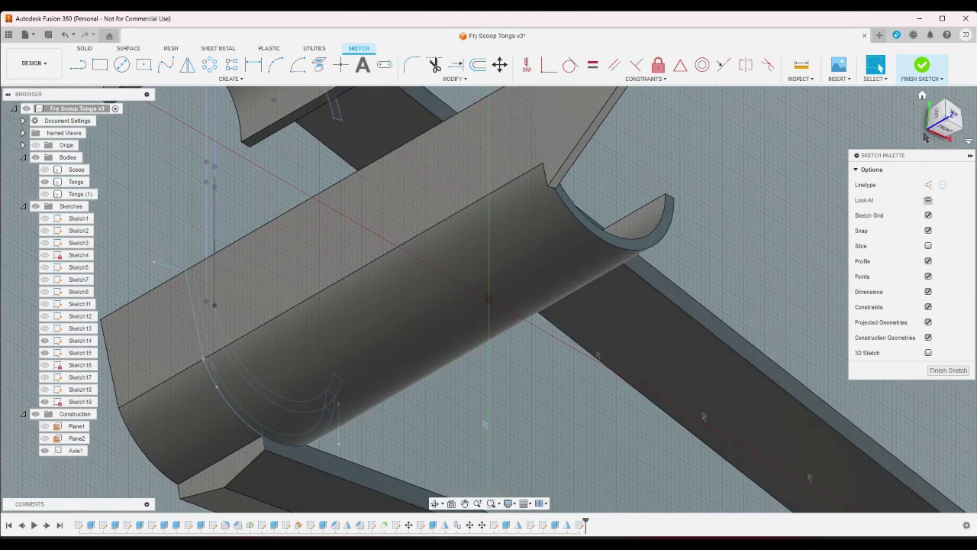
pyautogui.click(928, 132)
pyautogui.scroll(-2, 710, 305)
pyautogui.scroll(2, 499, 168)
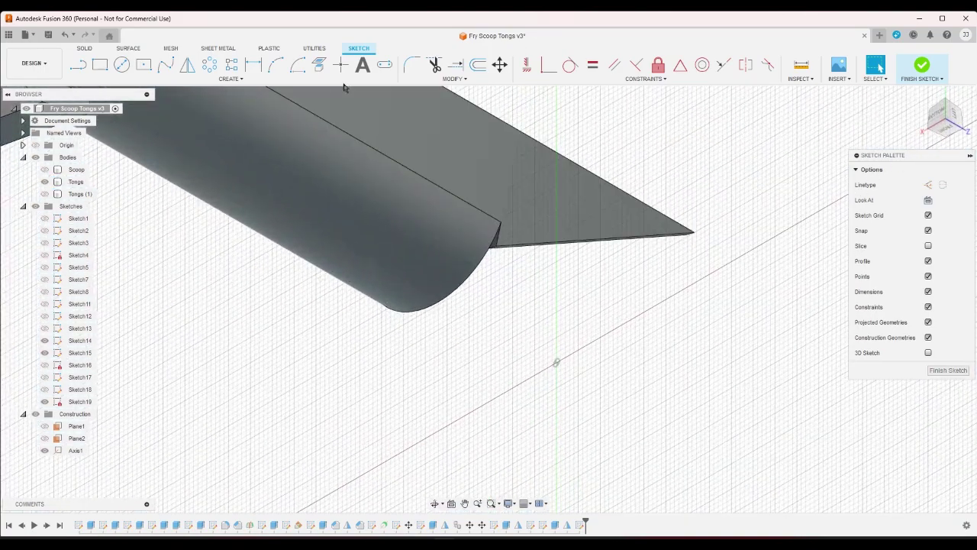
pyautogui.click(319, 65)
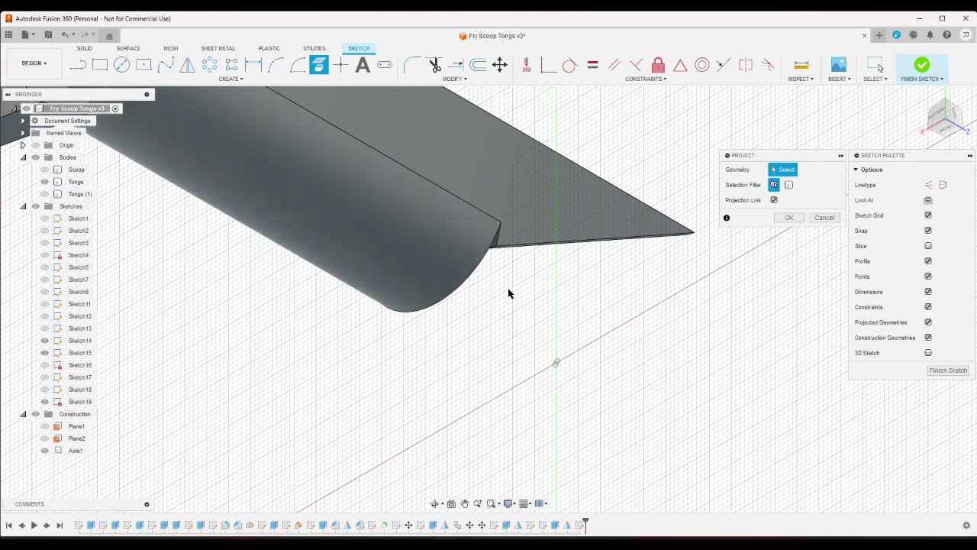
pyautogui.scroll(3, 512, 229)
pyautogui.click(498, 195)
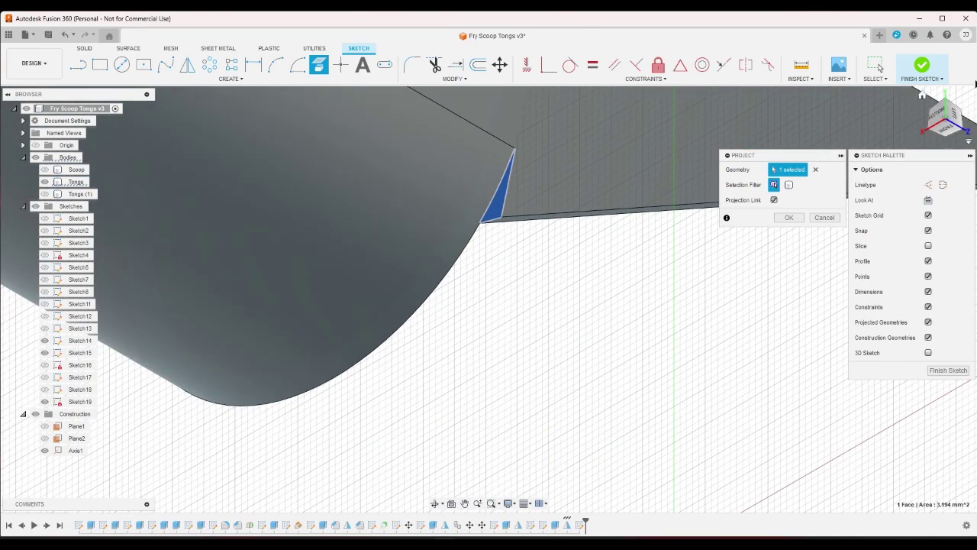
pyautogui.scroll(-6, 761, 351)
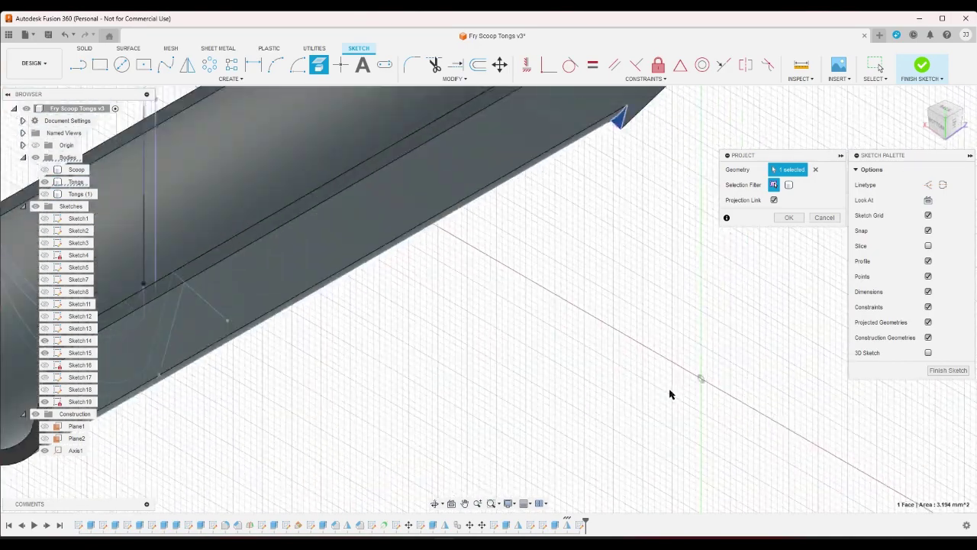
pyautogui.scroll(5, 639, 246)
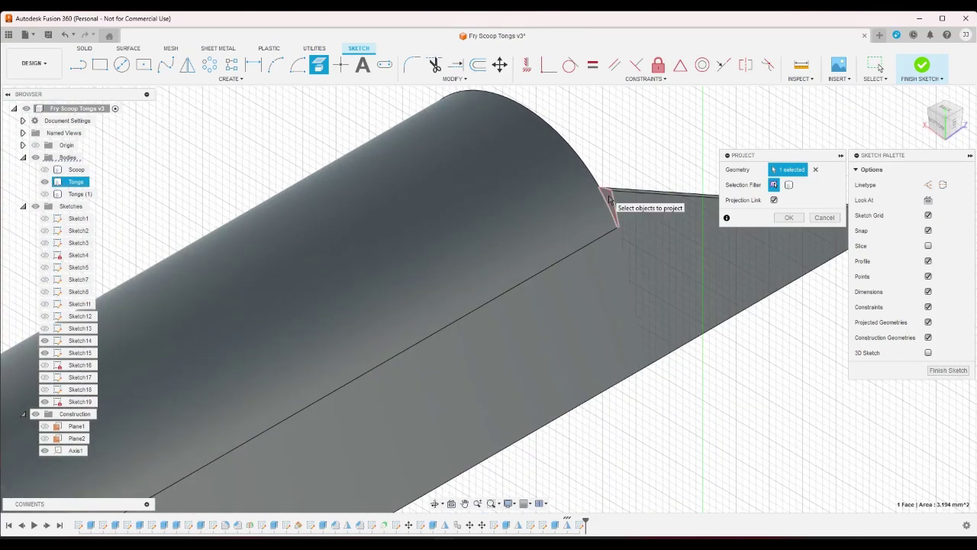
pyautogui.click(609, 200)
pyautogui.click(795, 220)
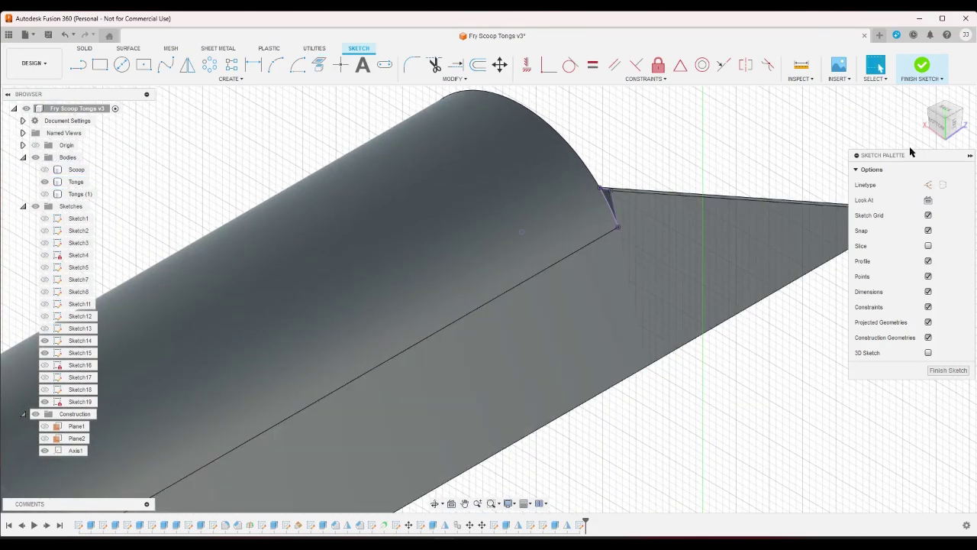
pyautogui.click(922, 67)
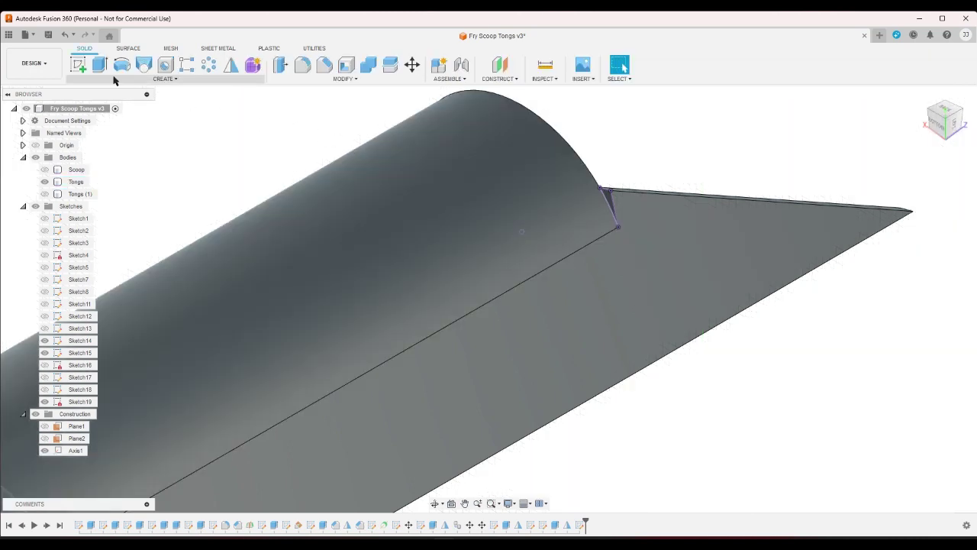
# Extrude the two small triangular profiles 15.50 mm towards the tips as a cut to remove the excess material.
pyautogui.click(99, 64)
pyautogui.click(611, 200)
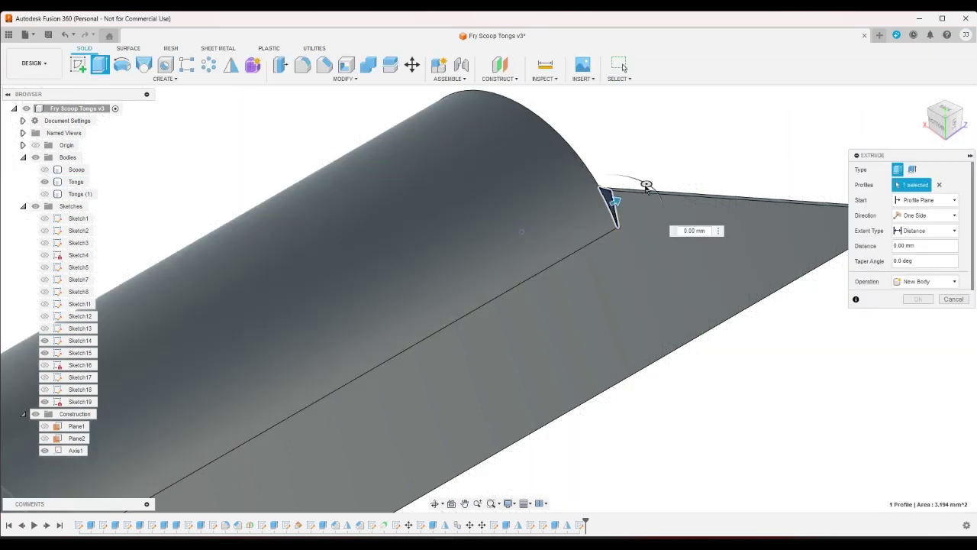
pyautogui.click(946, 139)
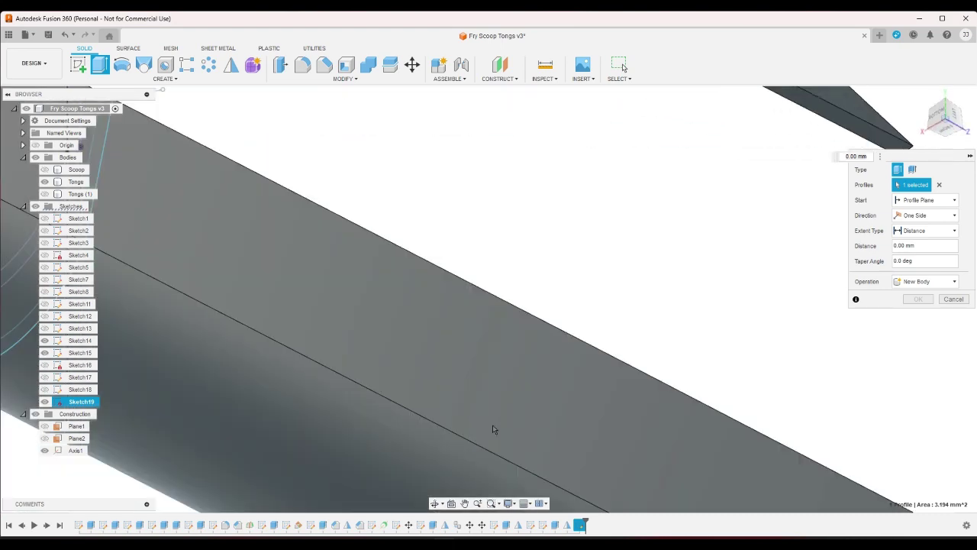
pyautogui.scroll(-5, 497, 432)
pyautogui.scroll(6, 533, 477)
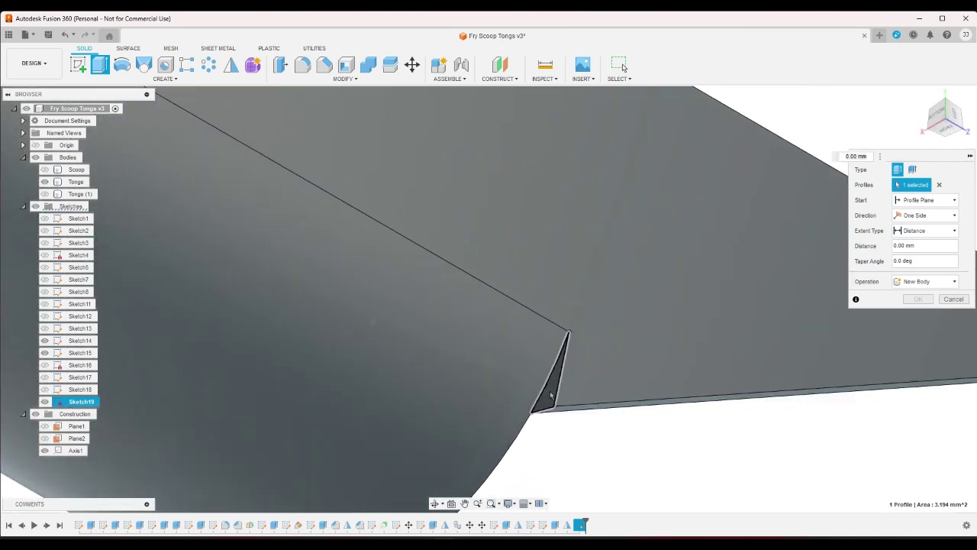
pyautogui.click(551, 395)
pyautogui.moveTo(561, 382); pyautogui.dragTo(801, 463)
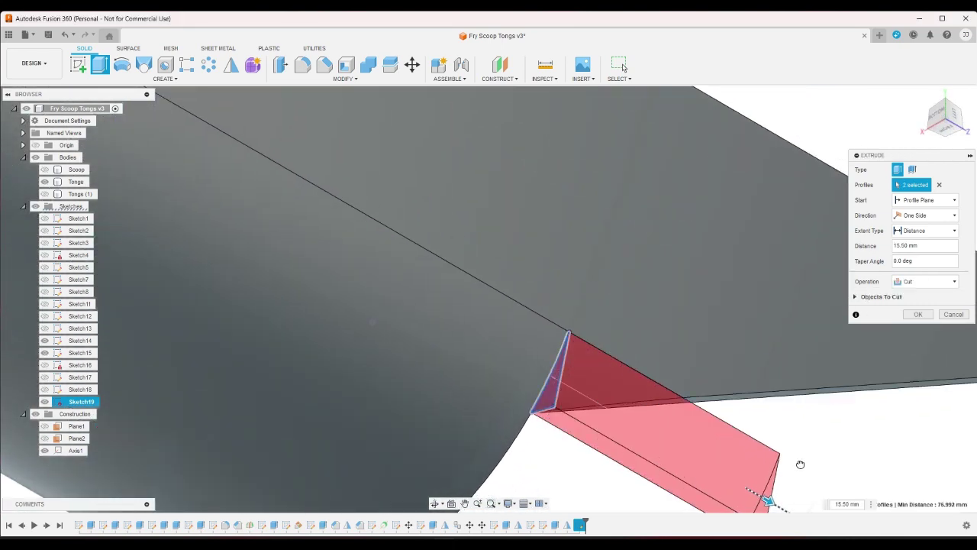
pyautogui.click(917, 314)
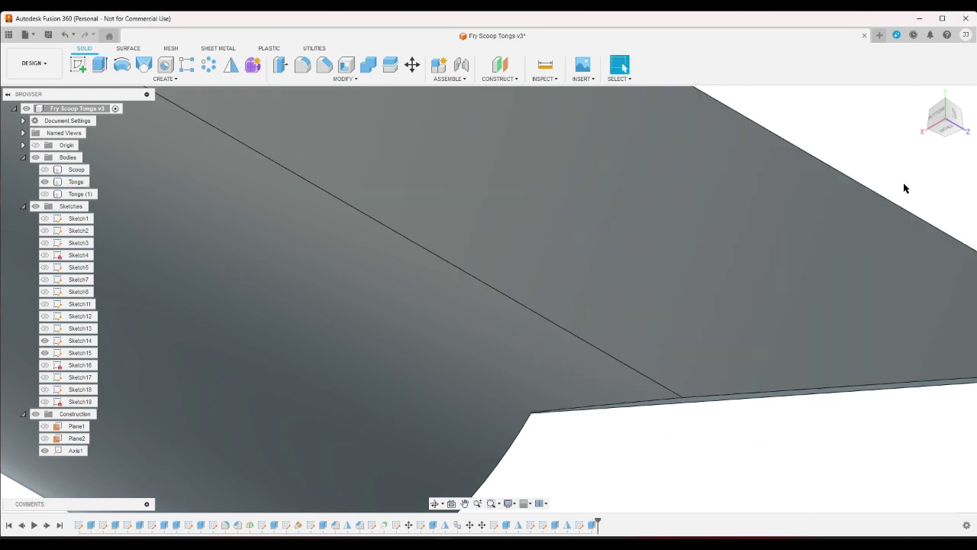
# Start a sketch on Plane1 and project the pointed tip's sloped edge and the curved wall's upper edge.
pyautogui.click(925, 99)
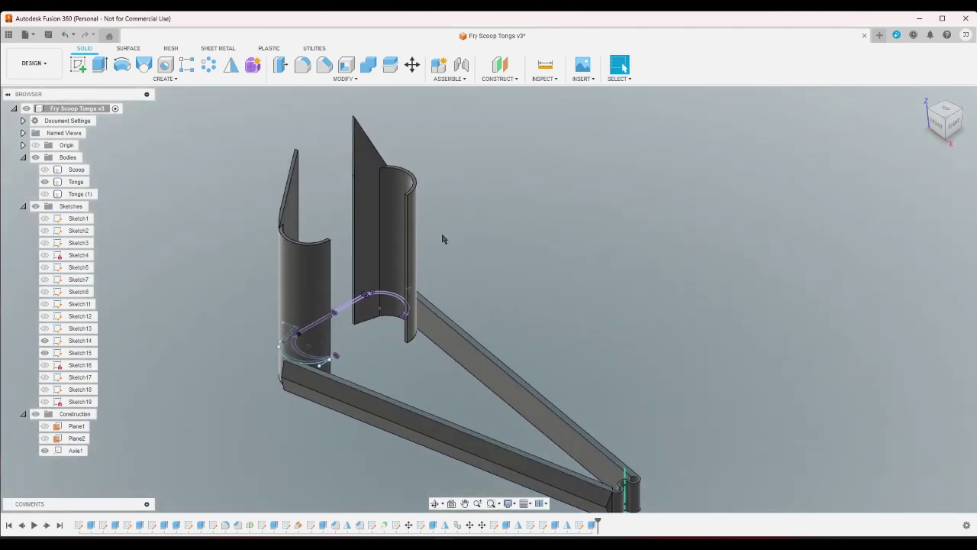
pyautogui.click(83, 67)
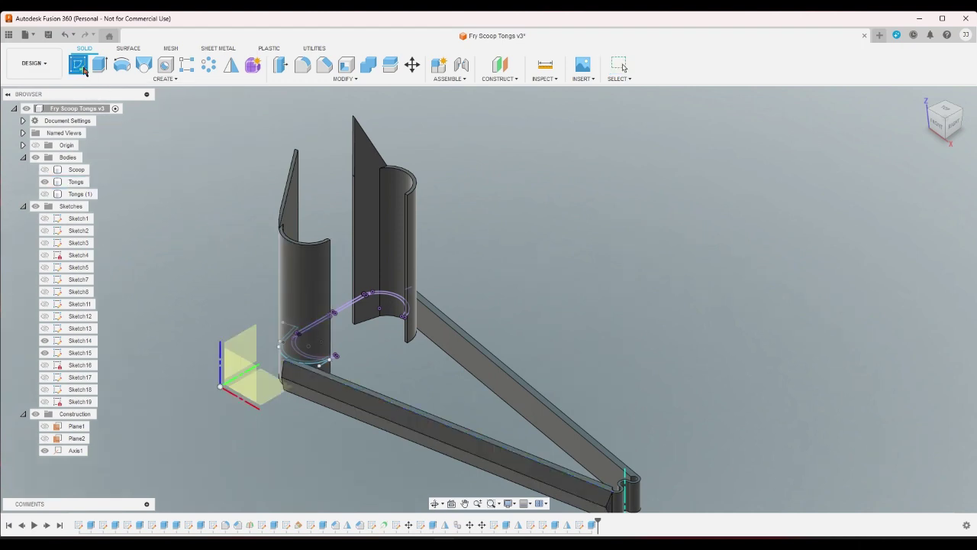
pyautogui.click(71, 429)
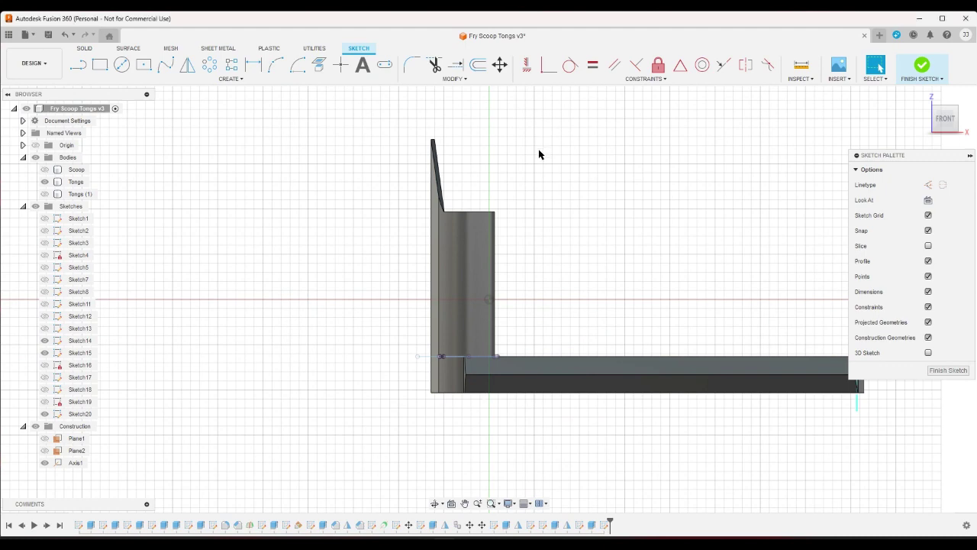
pyautogui.scroll(3, 539, 153)
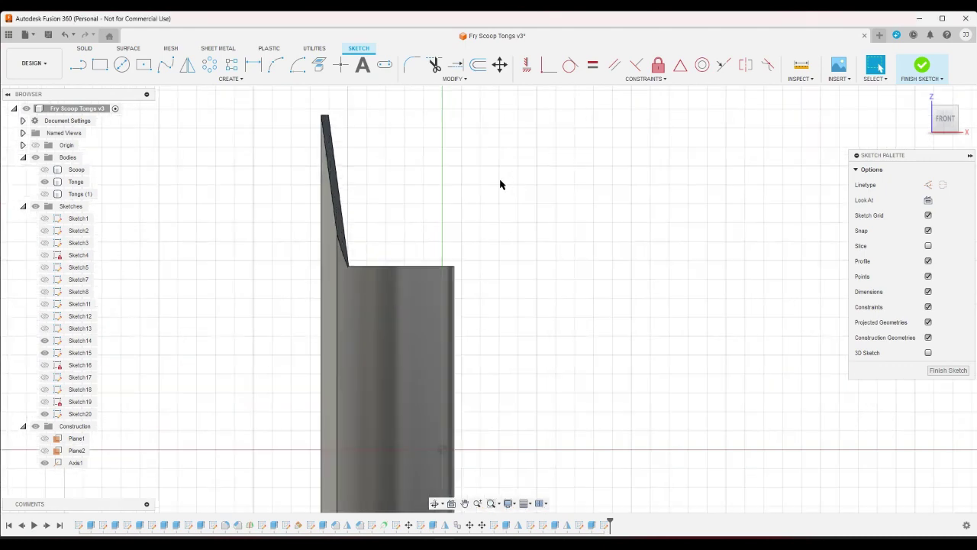
pyautogui.click(320, 65)
pyautogui.click(335, 161)
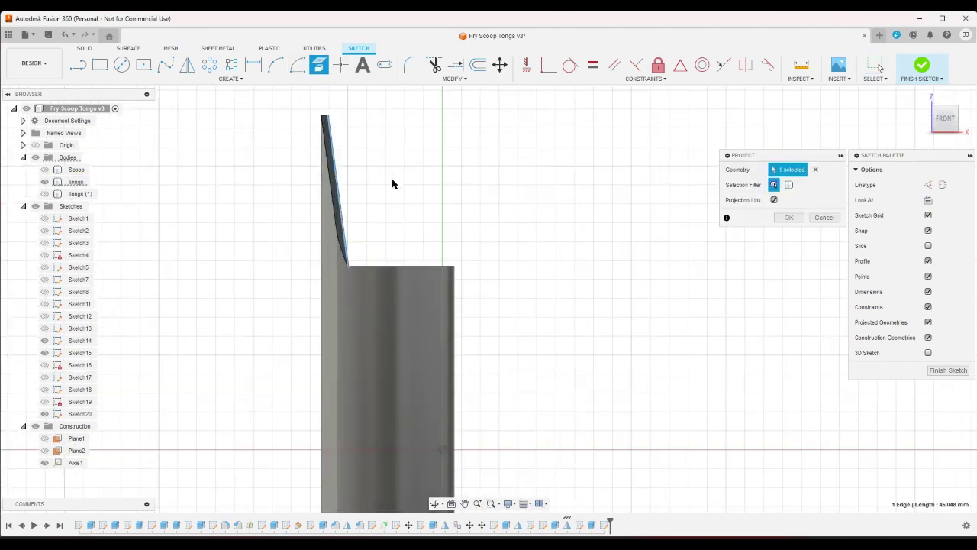
pyautogui.click(384, 265)
pyautogui.click(790, 218)
pyautogui.scroll(1, 639, 256)
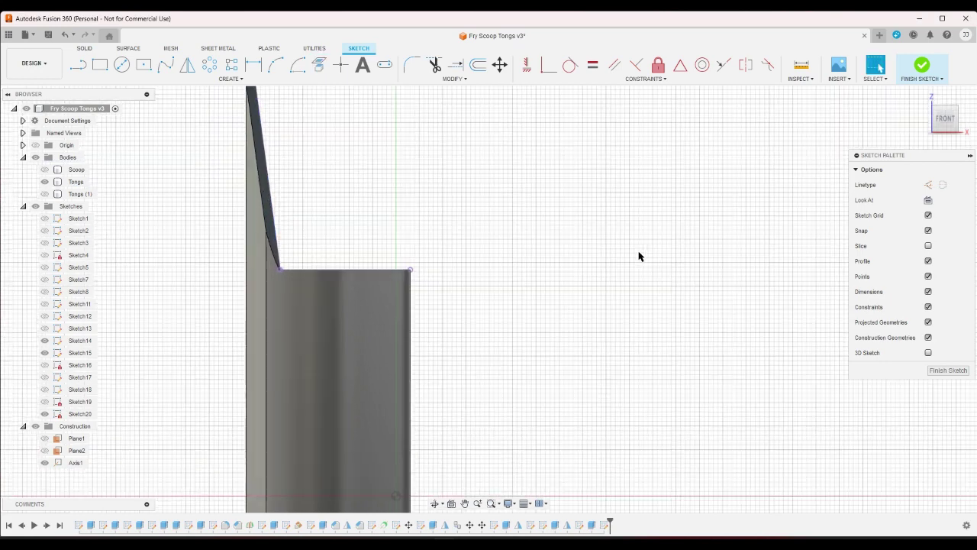
# Draw two lines closing a triangle below the curved wall's upper edge, sloping down from the tip's base past the outer edge, and finish the sketch.
pyautogui.scroll(-1, 585, 249)
pyautogui.click(78, 66)
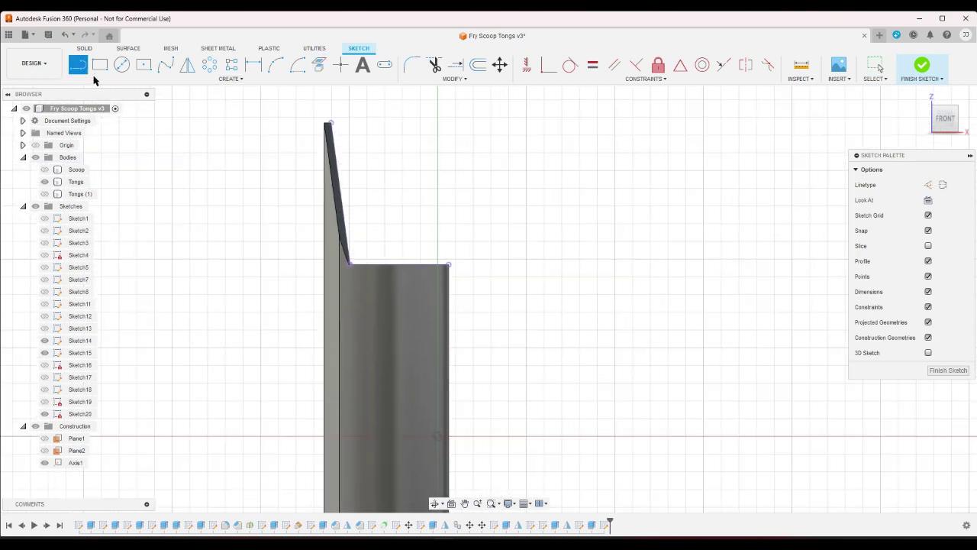
pyautogui.click(351, 265)
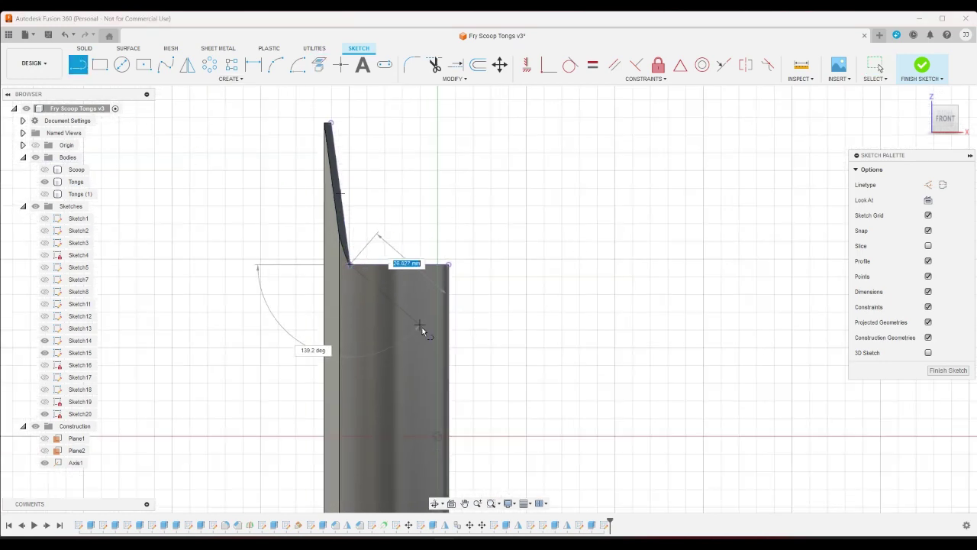
pyautogui.click(457, 378)
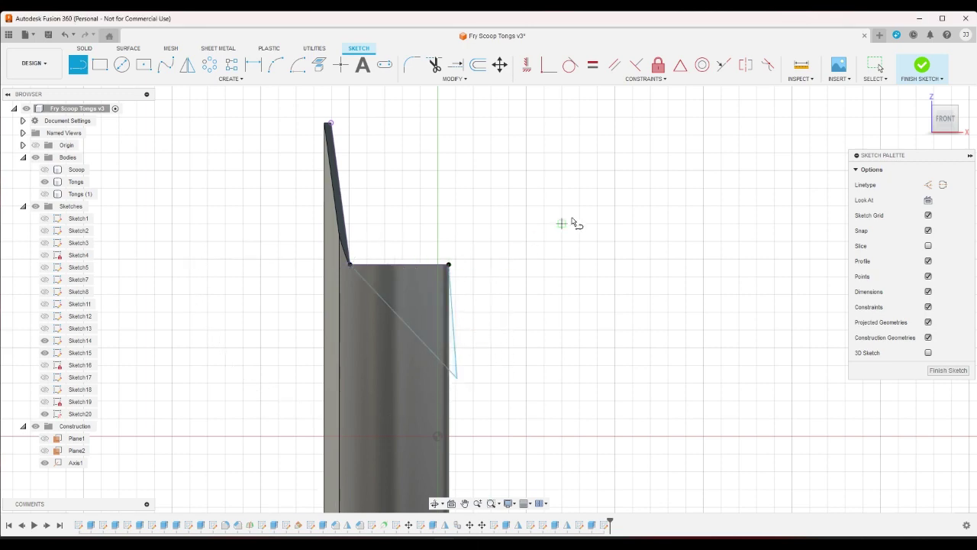
pyautogui.click(922, 66)
pyautogui.click(922, 96)
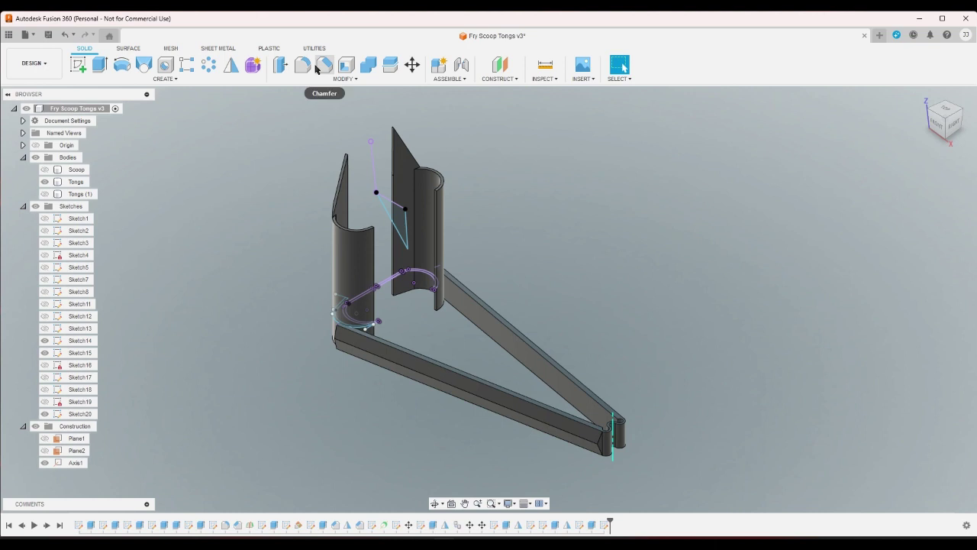
# Extrude the triangular profile symmetrically as a cut through the upper ends of both curved gripping walls.
pyautogui.press('e')
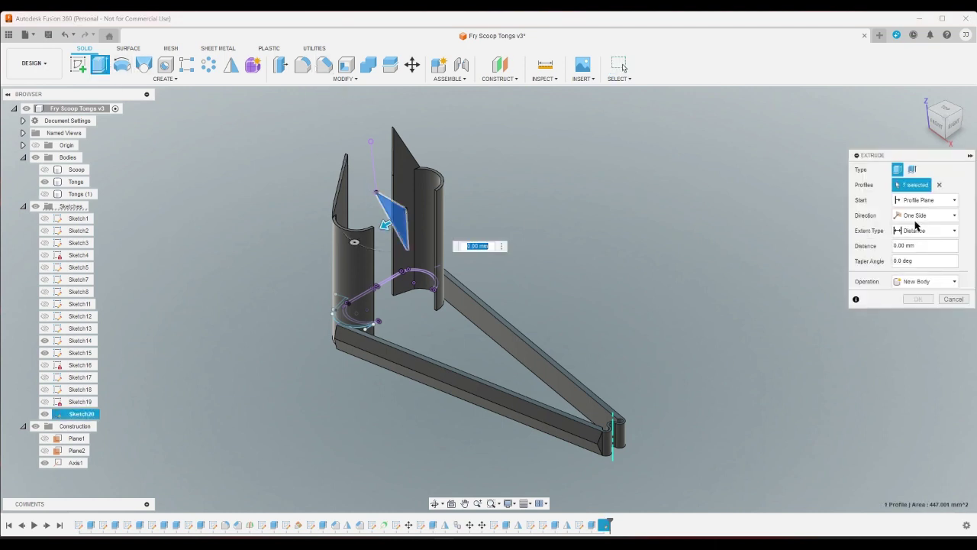
pyautogui.click(920, 215)
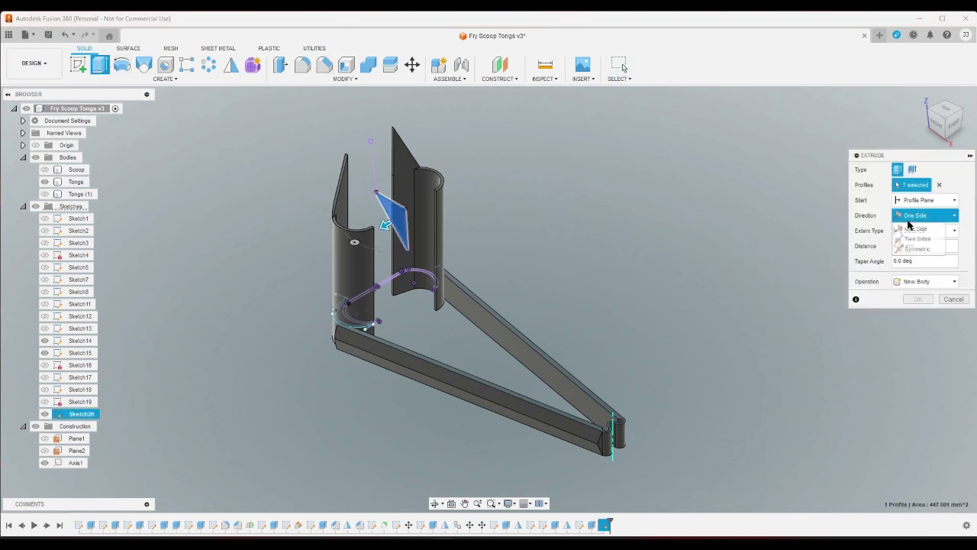
pyautogui.click(918, 249)
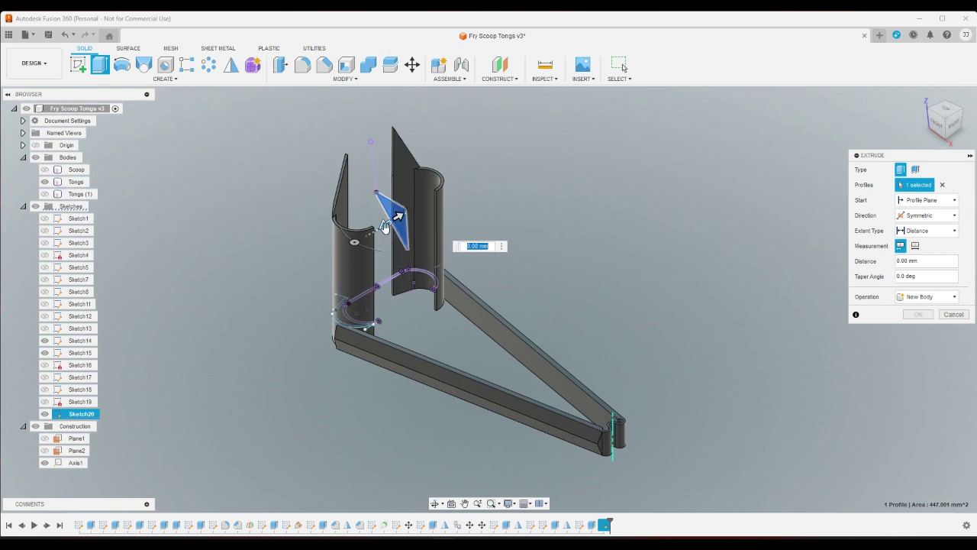
pyautogui.moveTo(386, 227); pyautogui.dragTo(281, 284)
pyautogui.click(919, 330)
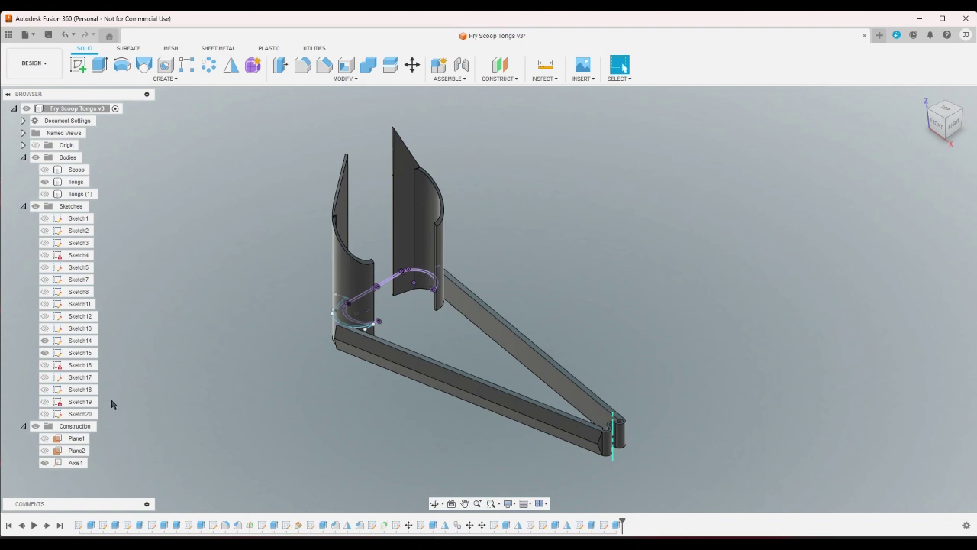
# Hide Sketch15 and Sketch14, and check which parts belong to the Tongs and Tongs (1) bodies by toggling their visibility.
pyautogui.click(45, 353)
pyautogui.click(44, 341)
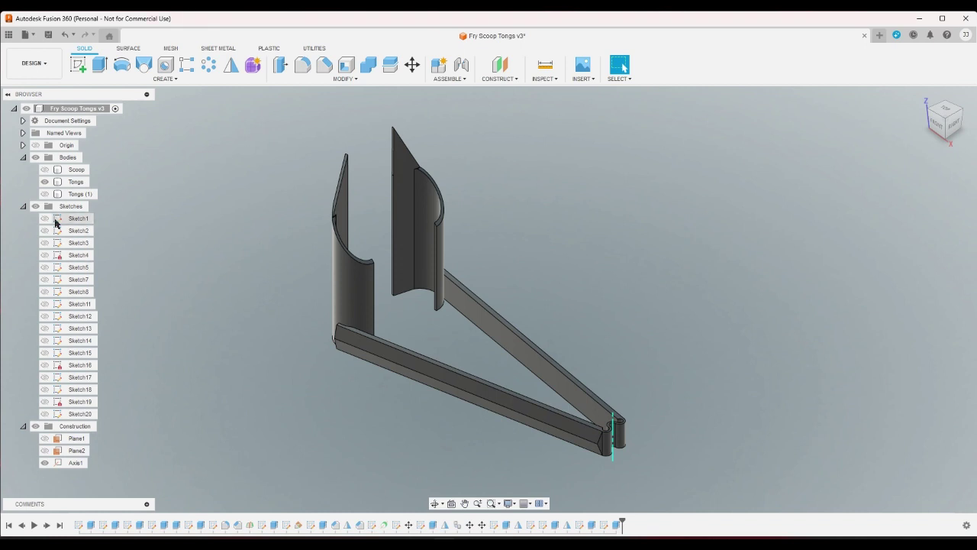
pyautogui.click(44, 182)
pyautogui.click(44, 182)
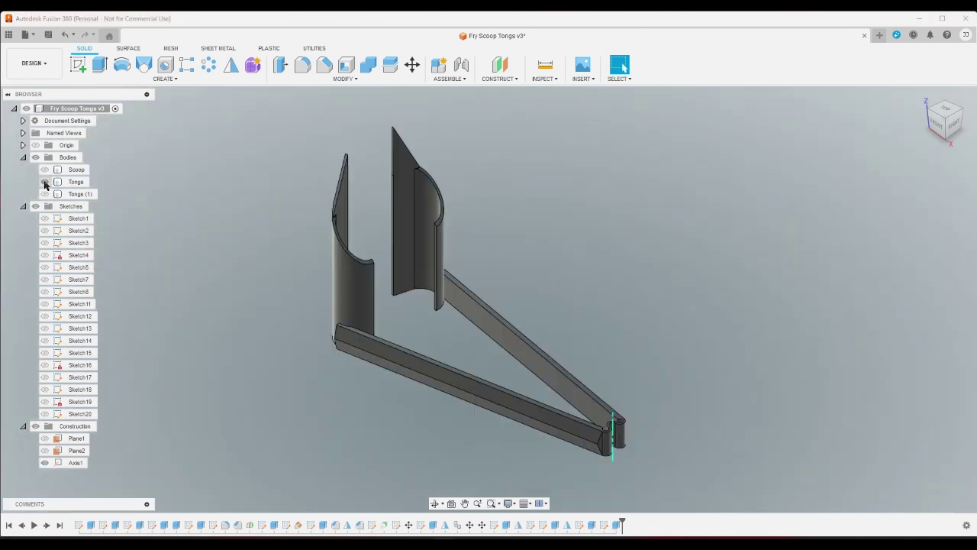
pyautogui.click(46, 195)
pyautogui.click(45, 195)
# Chamfer the vertical end edge of one tongs arm, where it meets the curved gripping wall, by 5 mm equal distance.
pyautogui.click(324, 65)
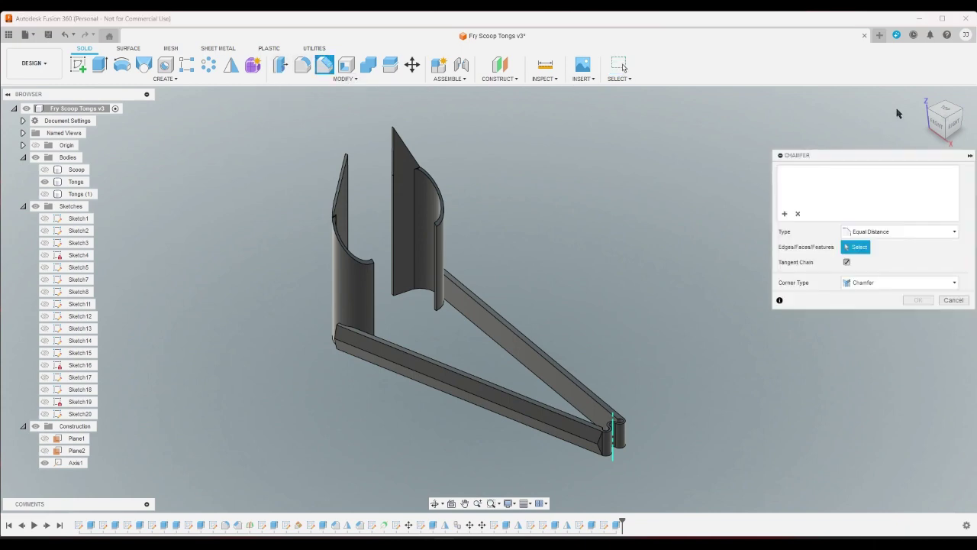
pyautogui.click(932, 113)
pyautogui.scroll(5, 436, 466)
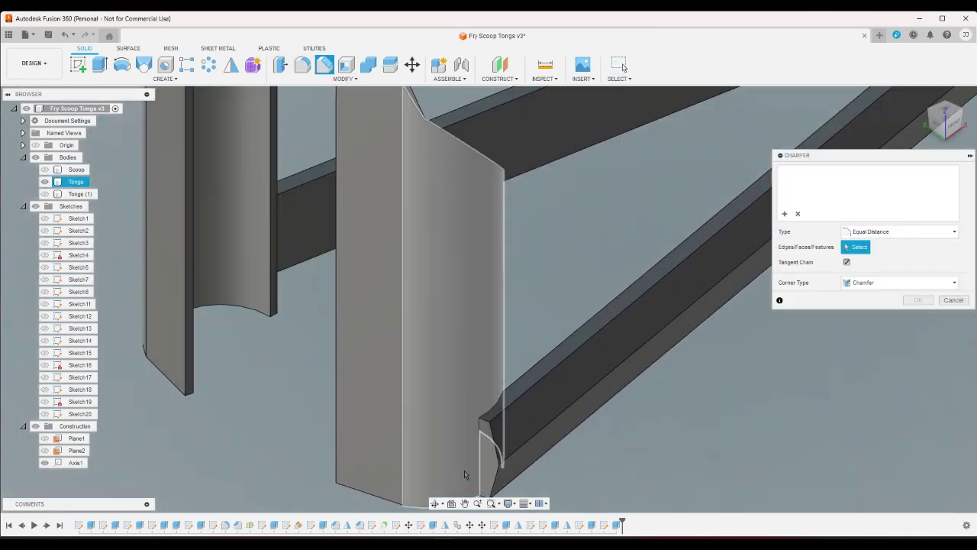
pyautogui.click(501, 423)
pyautogui.moveTo(481, 459)
pyautogui.mouseDown()
pyautogui.moveTo(482, 469)
pyautogui.moveTo(473, 464)
pyautogui.mouseUp()
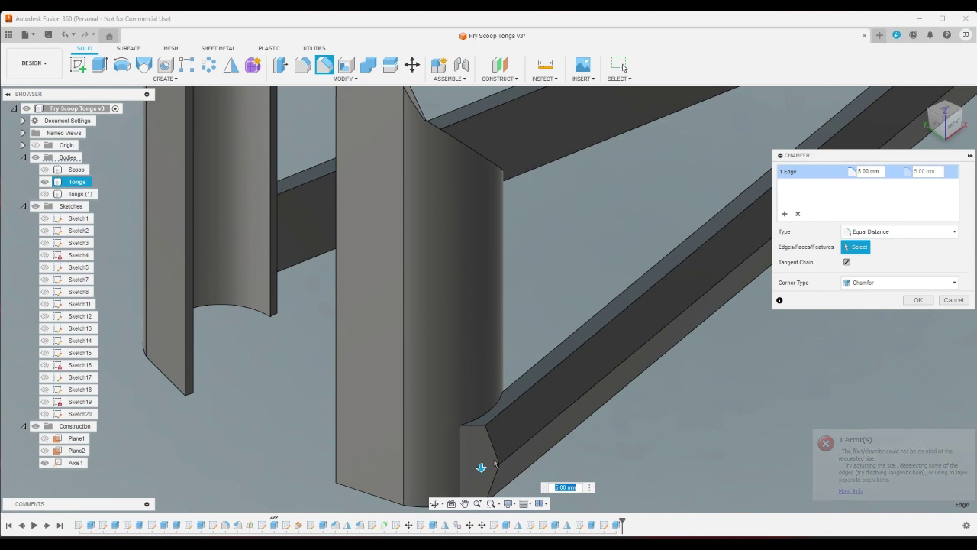
pyautogui.click(916, 300)
pyautogui.scroll(-5, 845, 326)
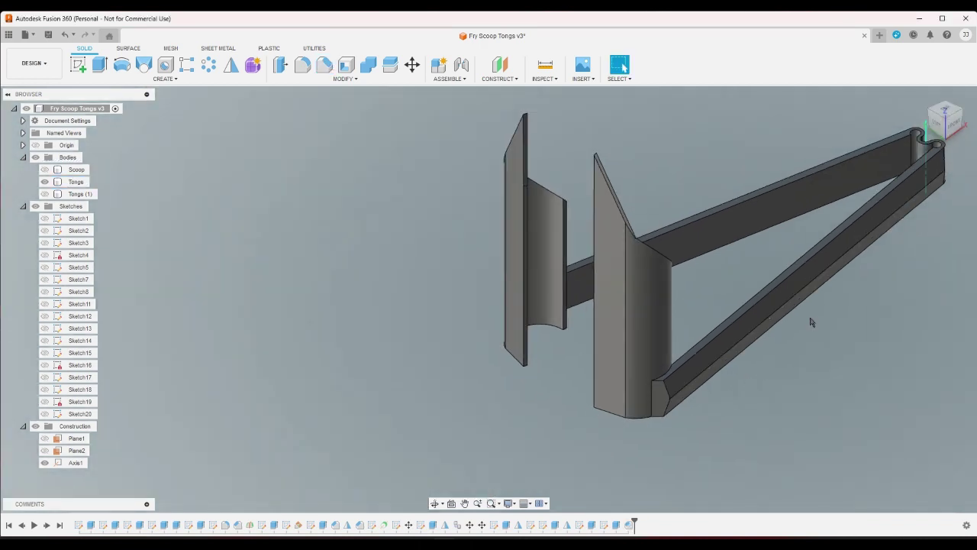
# Edit the arm-end chamfer to include the matching vertical edge at the end of the other arm.
pyautogui.click(659, 394)
pyautogui.scroll(5, 658, 397)
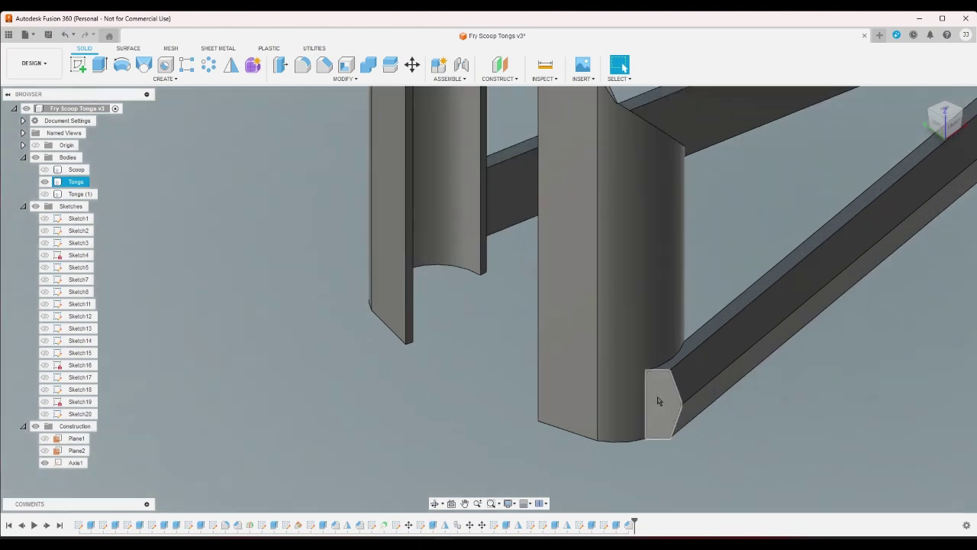
pyautogui.scroll(2, 611, 413)
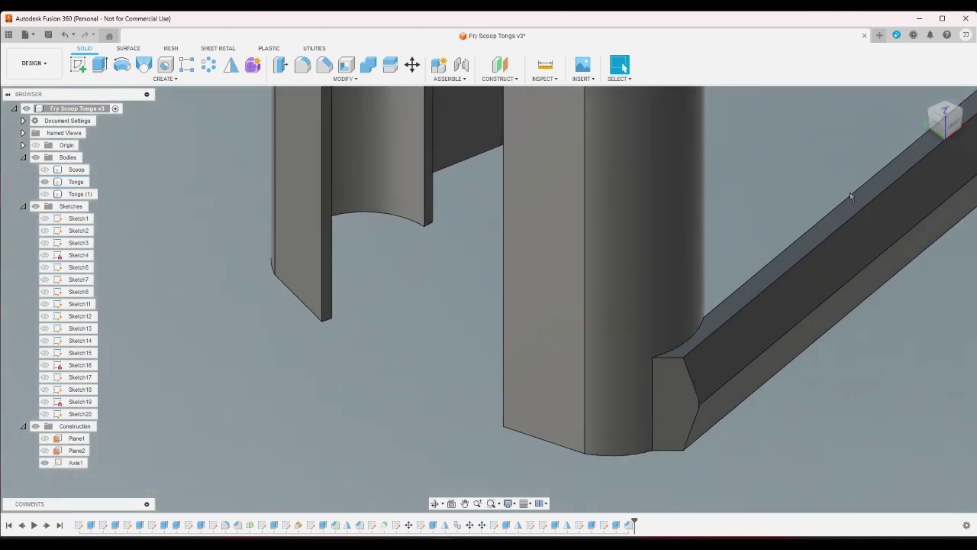
pyautogui.click(929, 113)
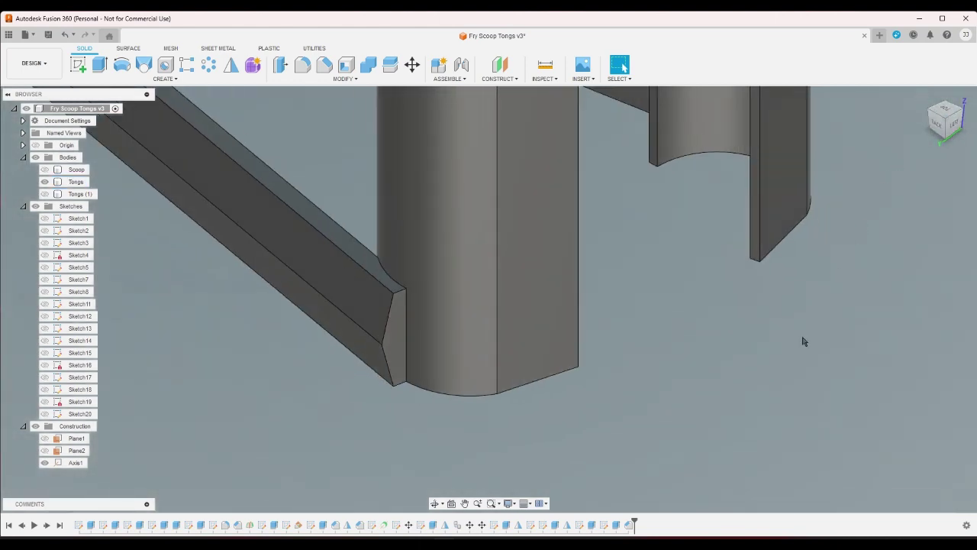
pyautogui.doubleClick(628, 526)
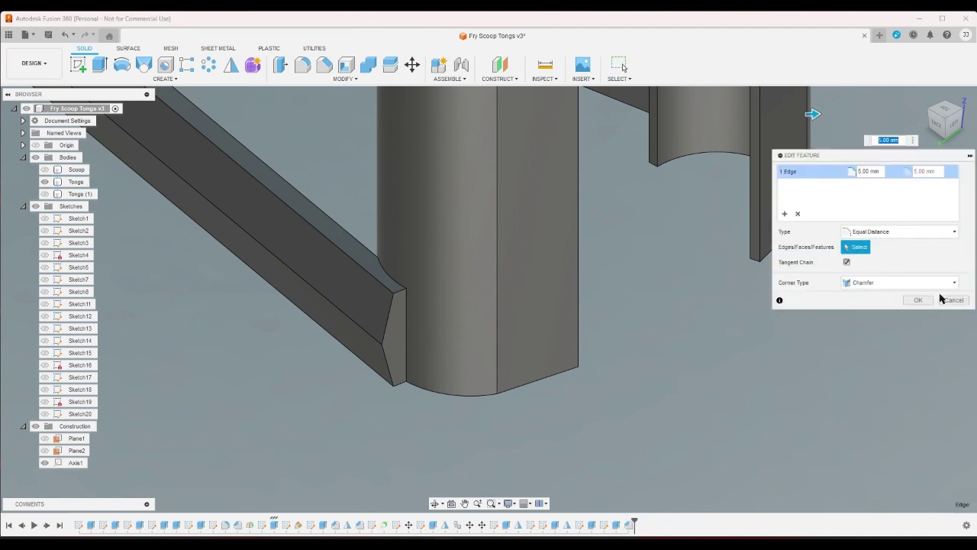
pyautogui.click(882, 172)
pyautogui.write('0')
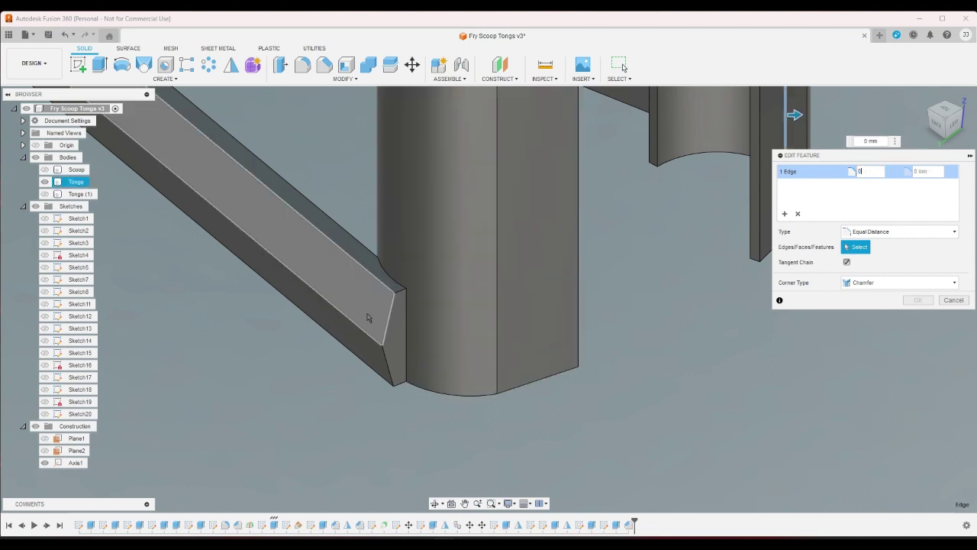
pyautogui.click(408, 320)
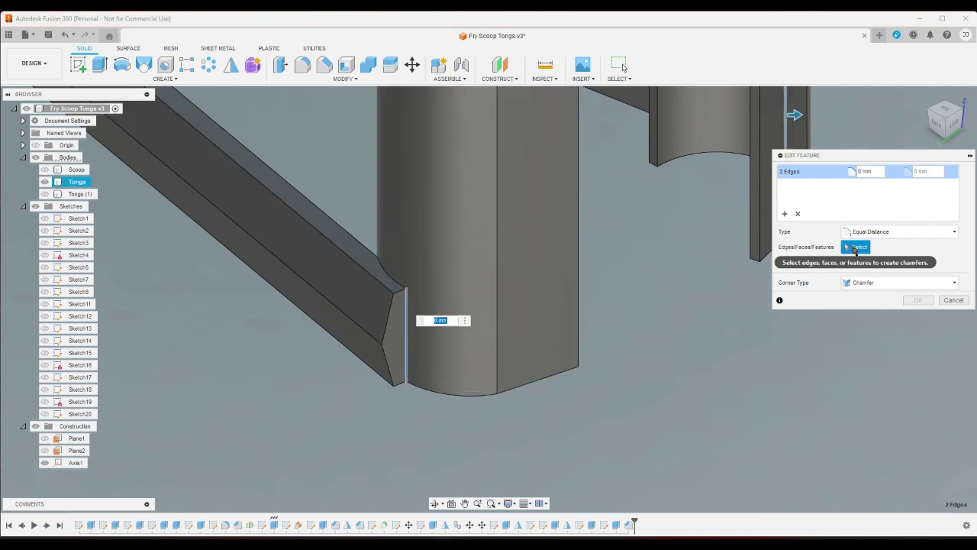
pyautogui.press('Return')
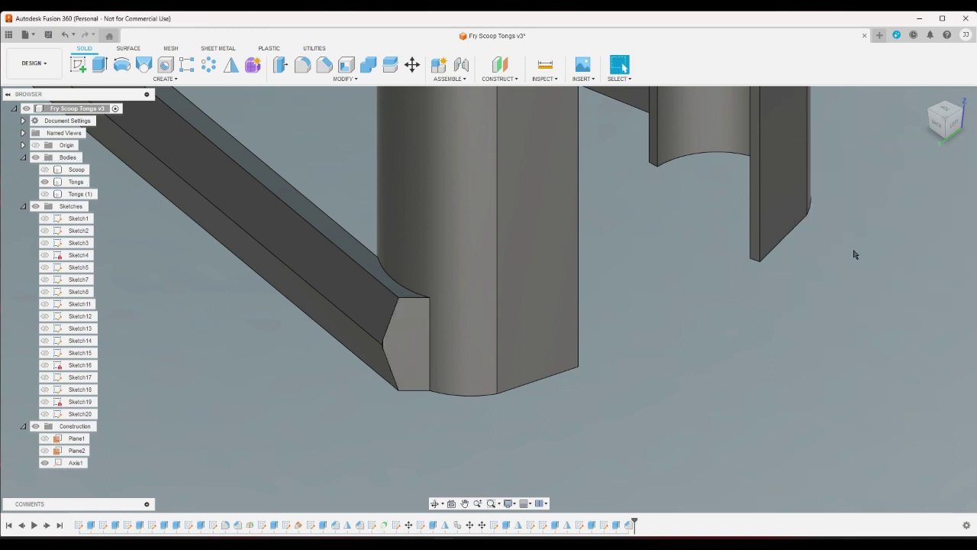
pyautogui.click(923, 96)
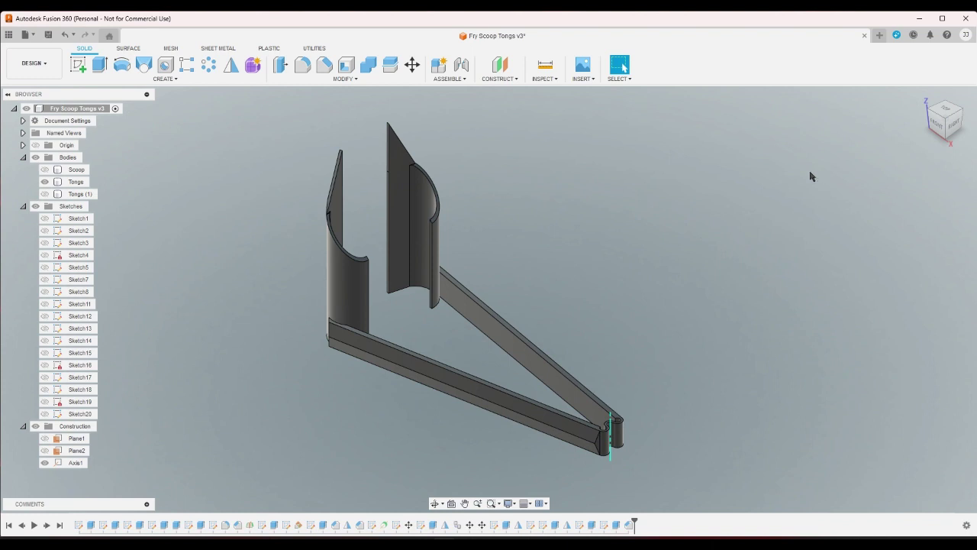
pyautogui.click(300, 67)
pyautogui.scroll(5, 375, 110)
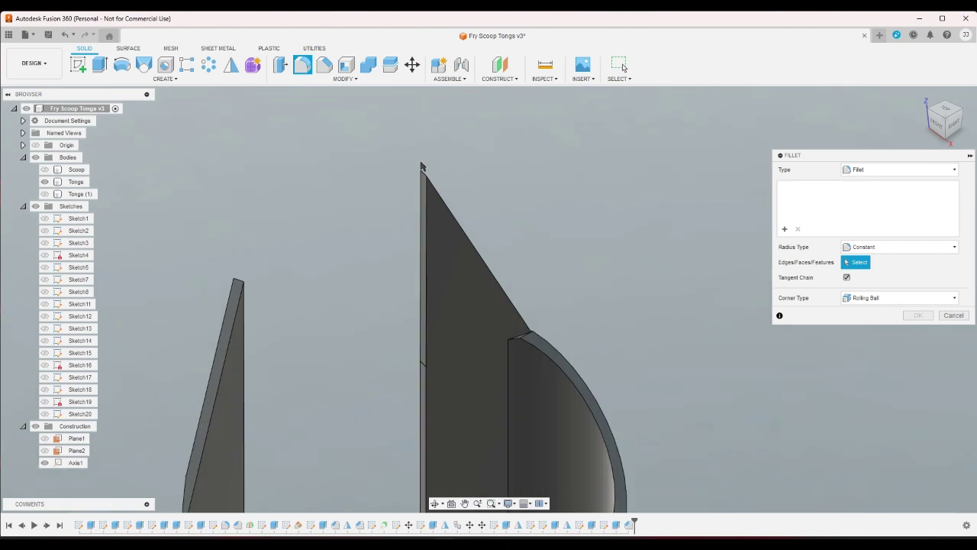
pyautogui.scroll(2, 421, 170)
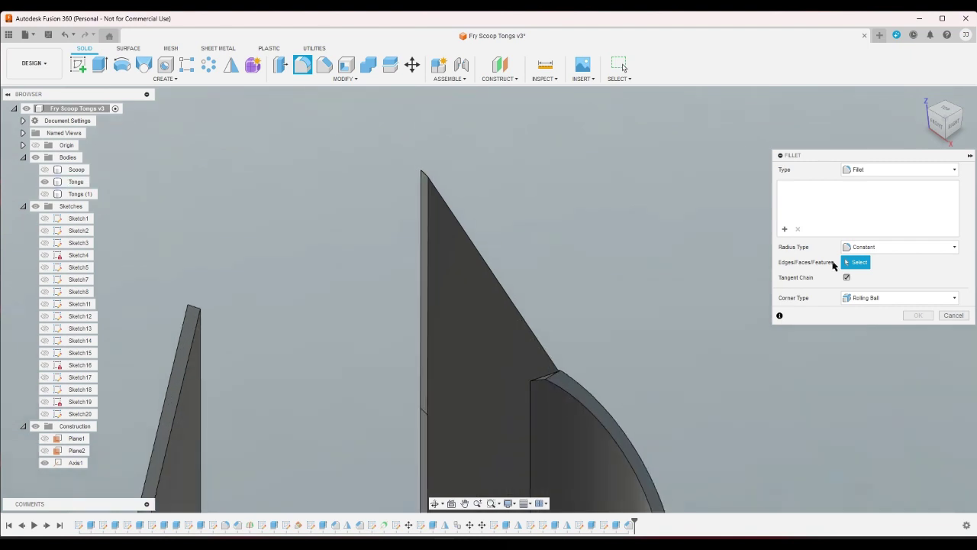
pyautogui.click(954, 170)
pyautogui.click(953, 315)
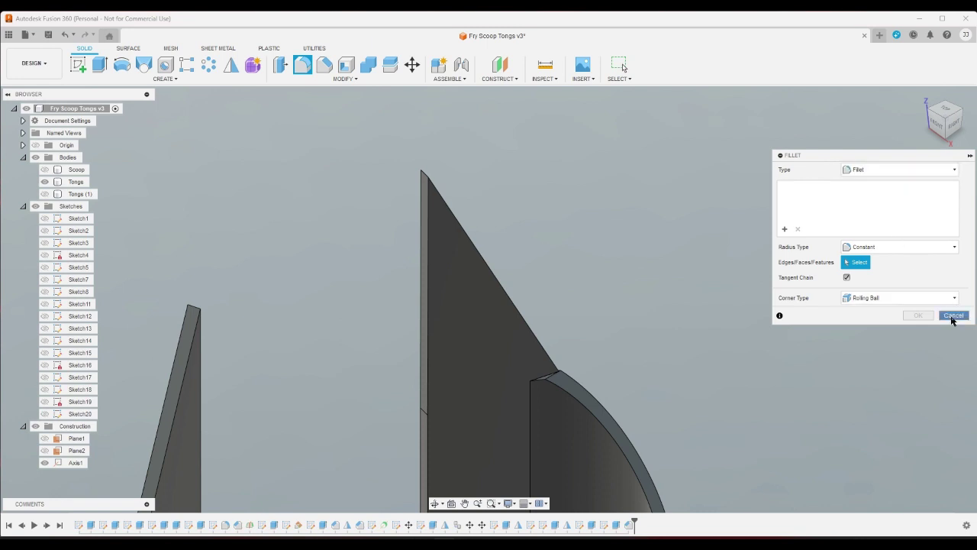
pyautogui.click(954, 315)
# Try a 1 mm equal-distance chamfer on the top edges of both pointed tips.
pyautogui.click(324, 64)
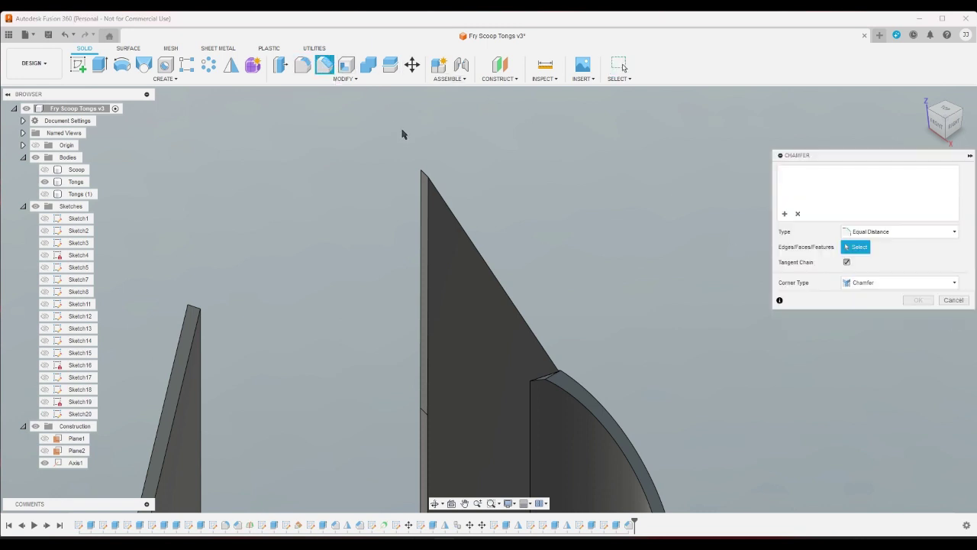
pyautogui.click(427, 181)
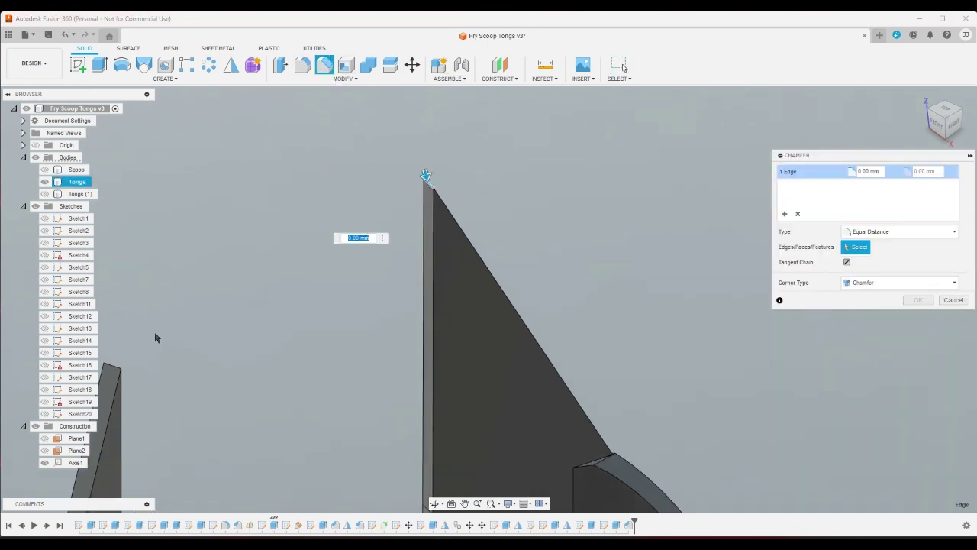
pyautogui.click(115, 368)
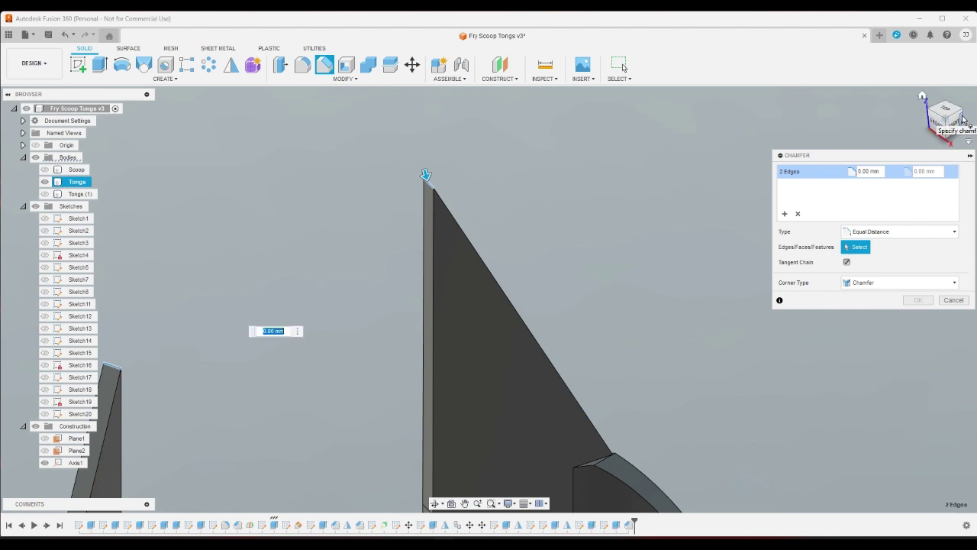
pyautogui.click(941, 126)
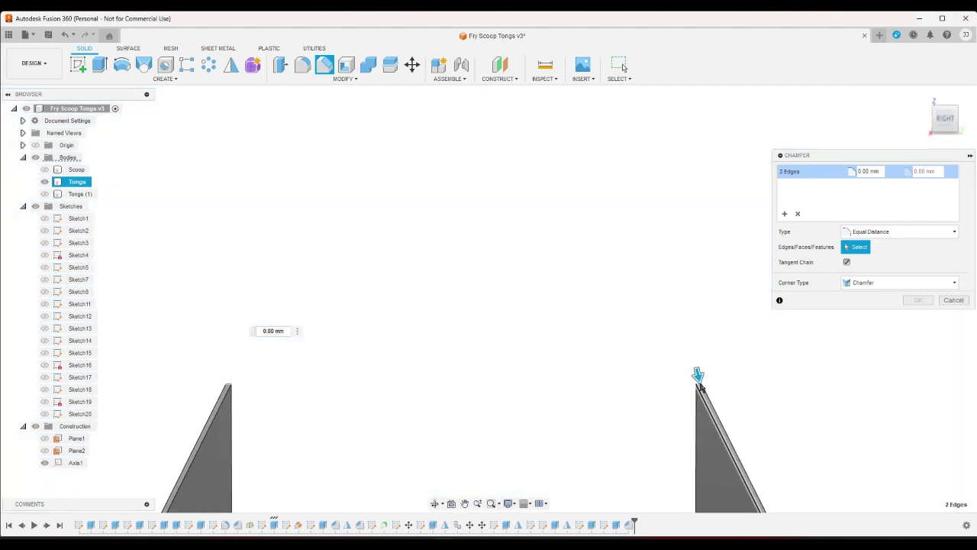
pyautogui.moveTo(698, 374); pyautogui.dragTo(704, 387)
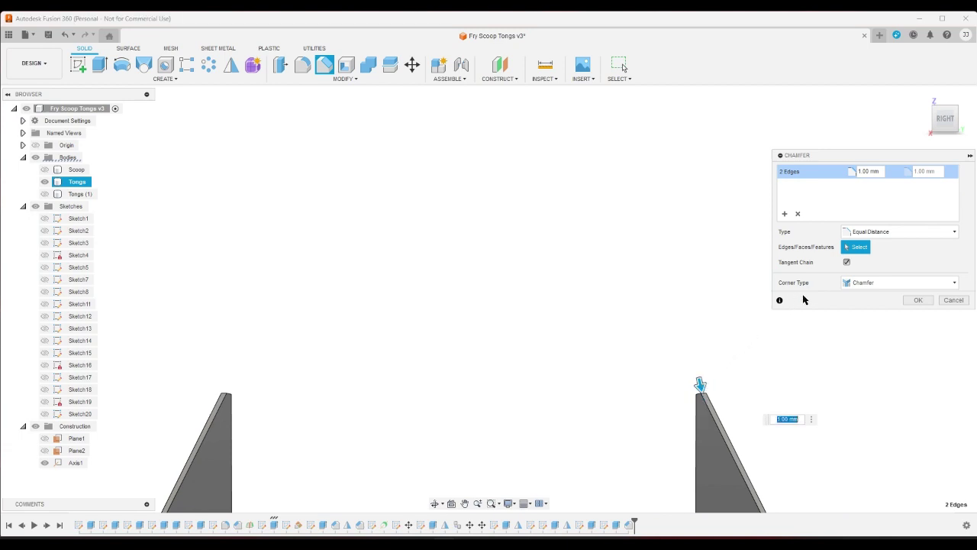
# Try the tip chamfer as Distance and Angle at 50 degrees and cancel it.
pyautogui.click(917, 234)
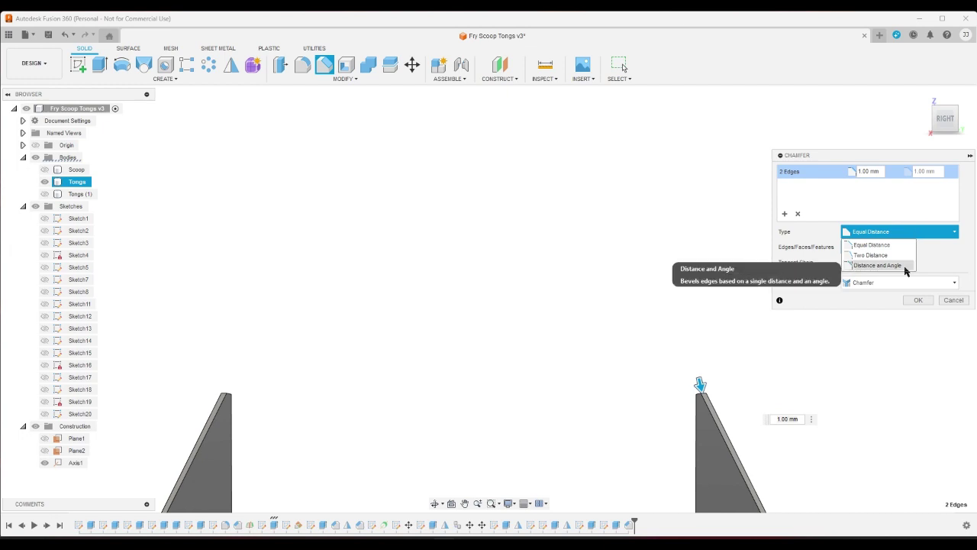
pyautogui.click(878, 265)
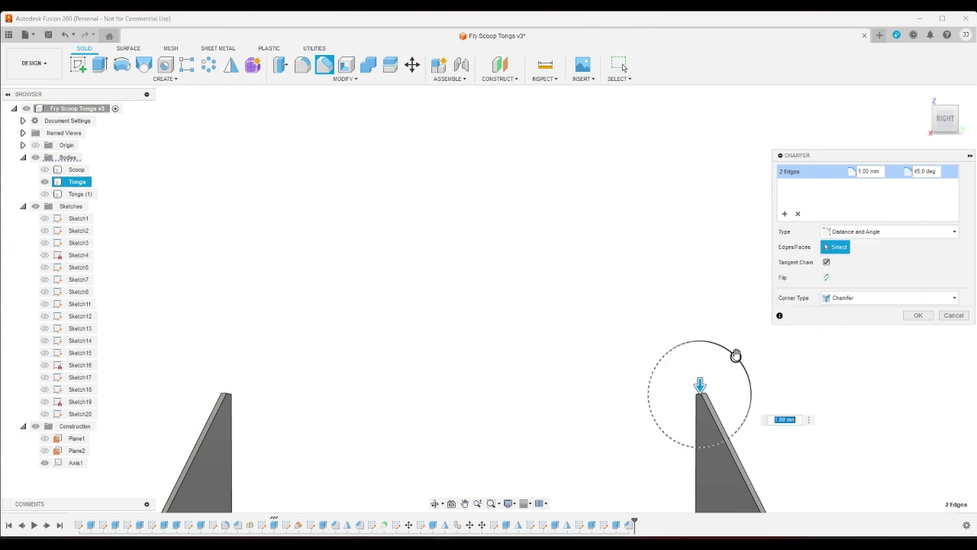
pyautogui.moveTo(735, 355); pyautogui.dragTo(738, 359)
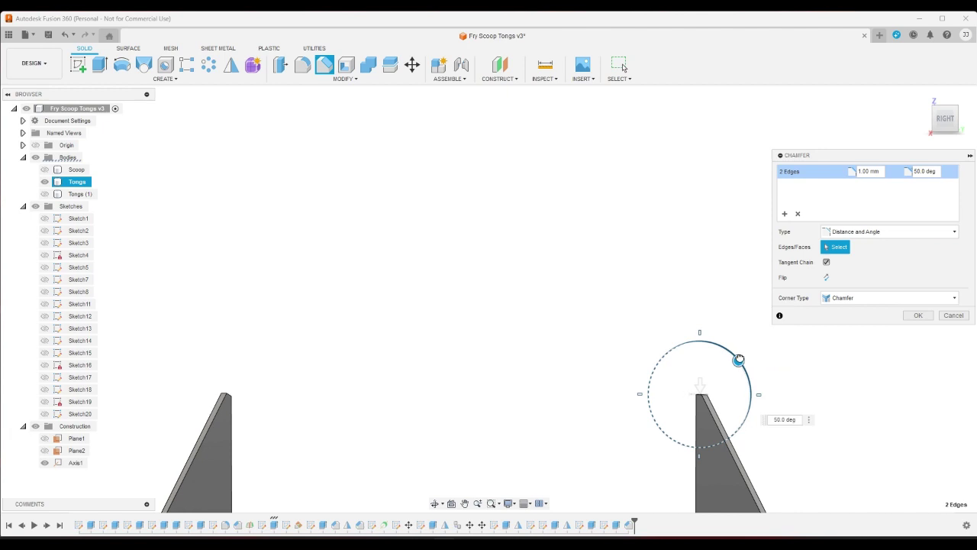
pyautogui.click(944, 320)
pyautogui.scroll(-2, 780, 327)
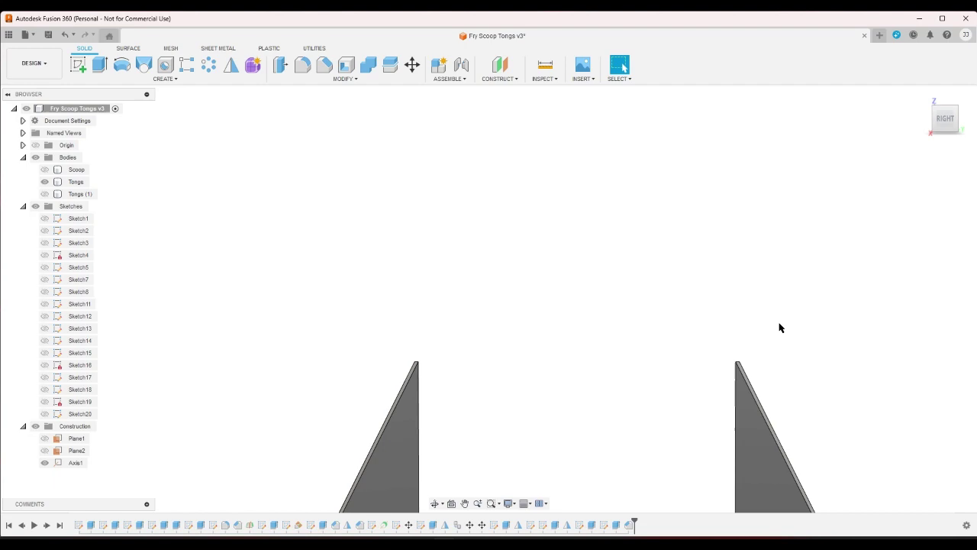
# Open Sketch20 and Sketch19 to look for the pointed tip's profile, leaving both sketches unedited.
pyautogui.doubleClick(602, 525)
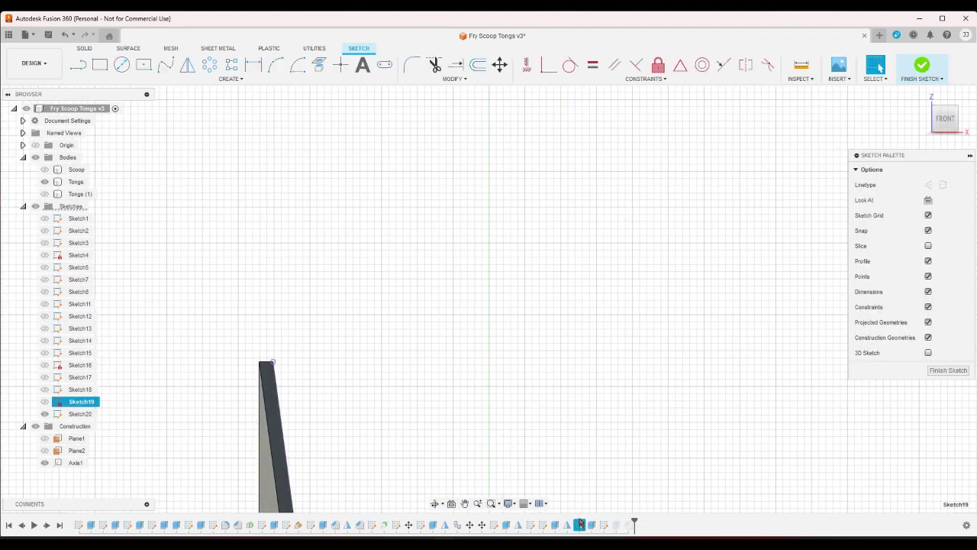
pyautogui.rightClick(580, 523)
pyautogui.click(560, 481)
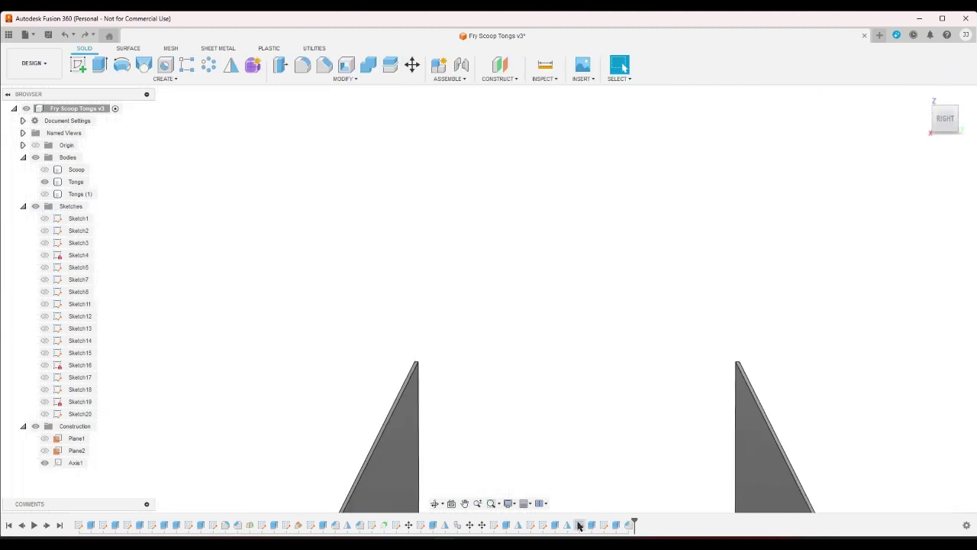
pyautogui.doubleClick(579, 525)
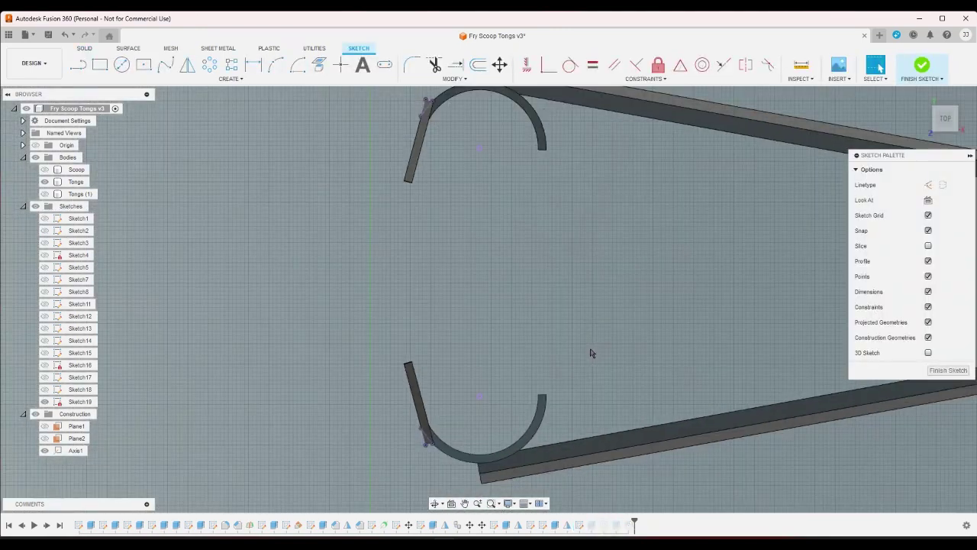
pyautogui.rightClick(589, 351)
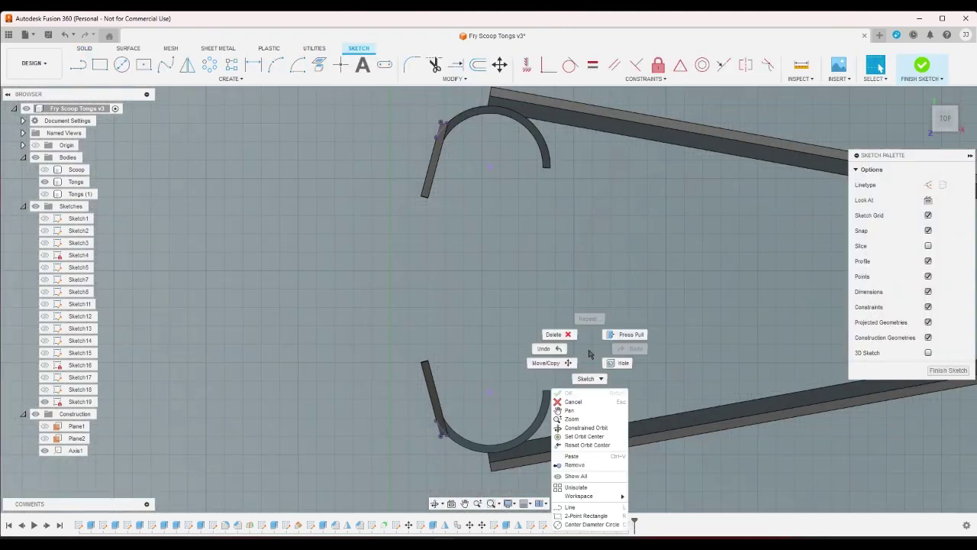
pyautogui.click(589, 353)
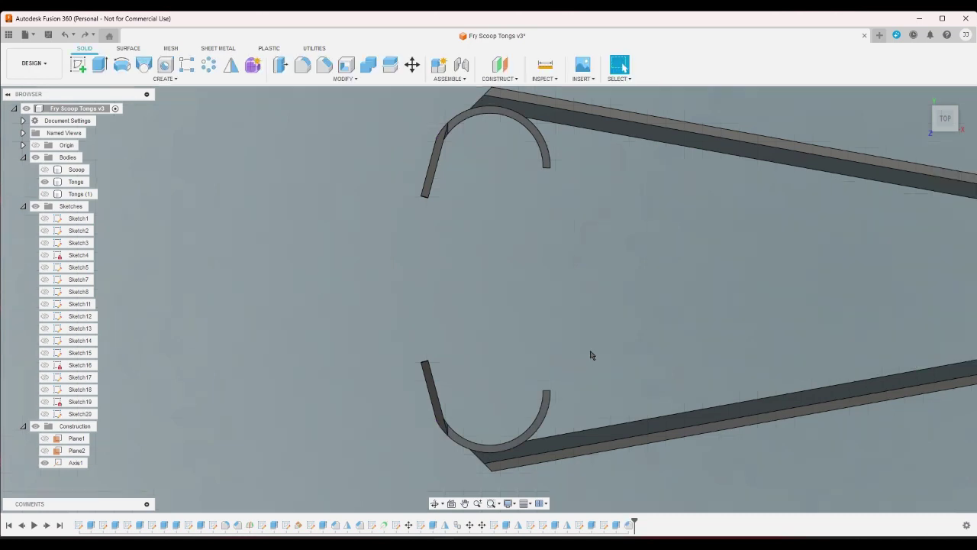
# Open the pointed tip's triangular profile sketch, measure the angle between its vertical and outer sloped lines, and leave it undimensioned.
pyautogui.doubleClick(543, 526)
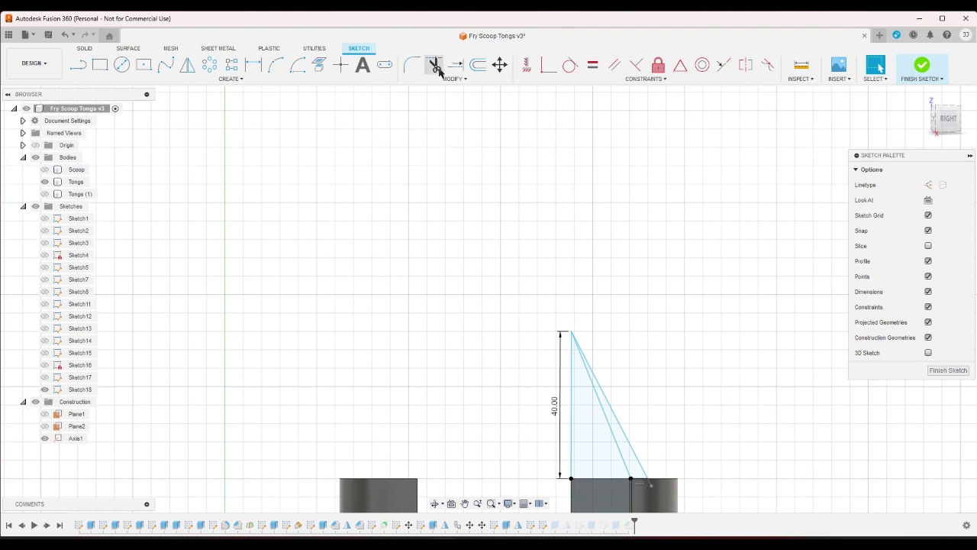
pyautogui.press('d')
pyautogui.click(609, 402)
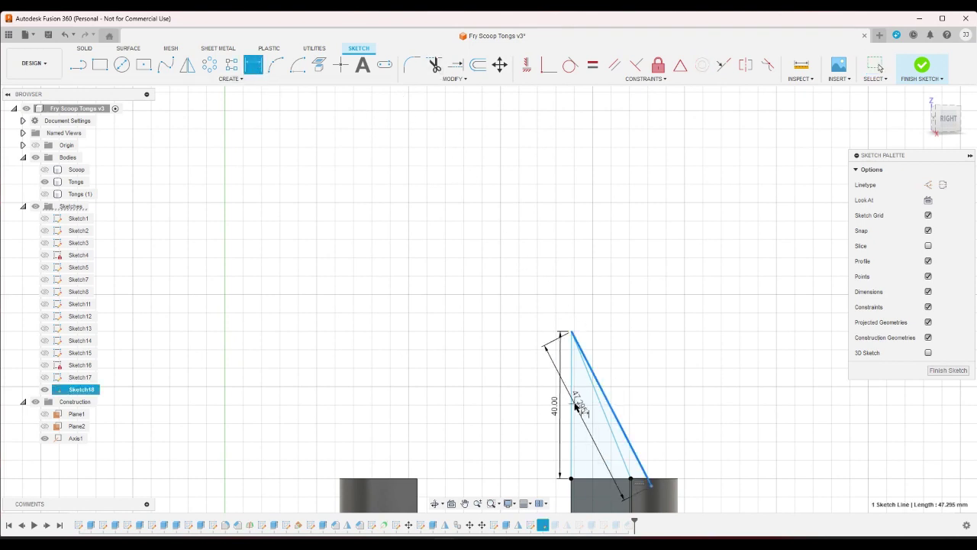
pyautogui.click(572, 406)
pyautogui.rightClick(591, 420)
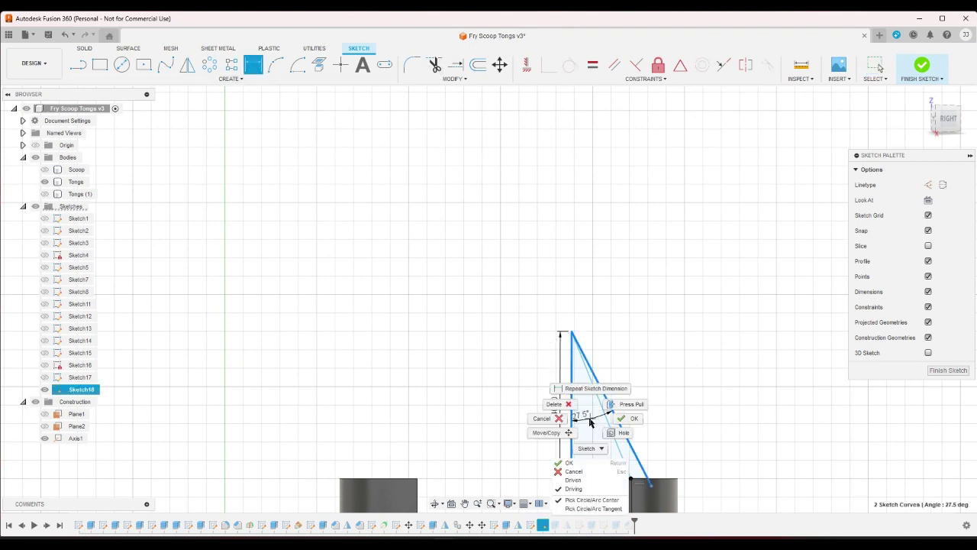
pyautogui.click(545, 419)
pyautogui.click(729, 322)
pyautogui.click(913, 75)
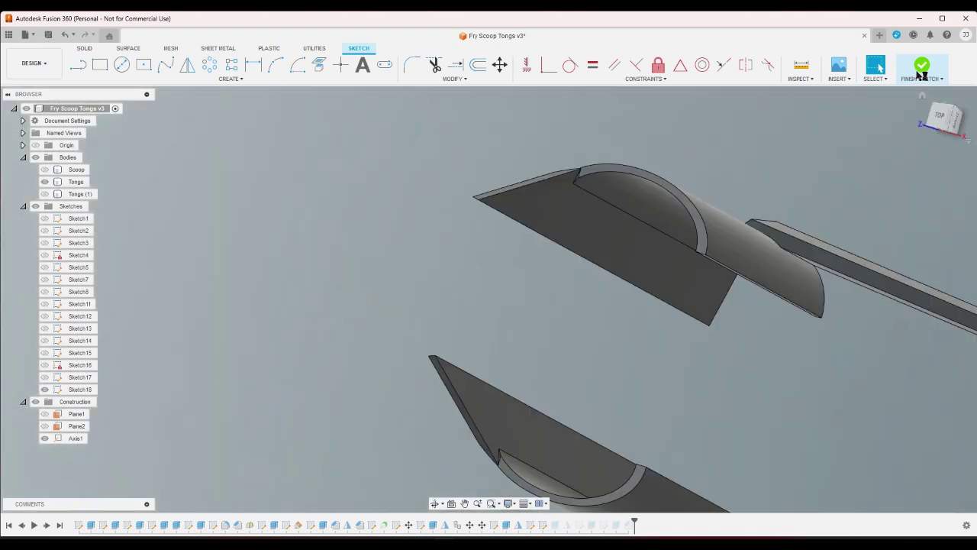
# Finish the sketch and try a Distance and Angle chamfer of 1 mm at 90-27.5 degrees on the top edges of both pointed tips.
pyautogui.click(922, 97)
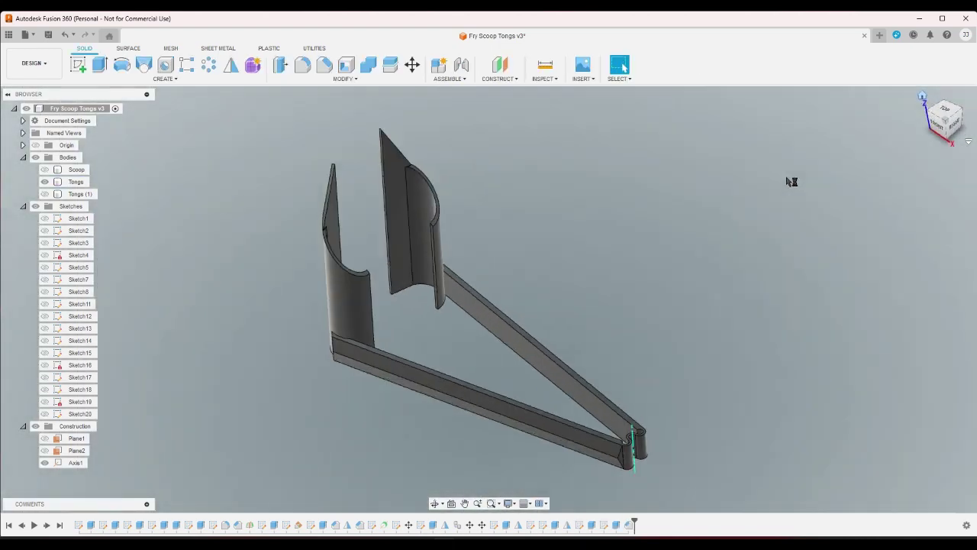
pyautogui.click(331, 73)
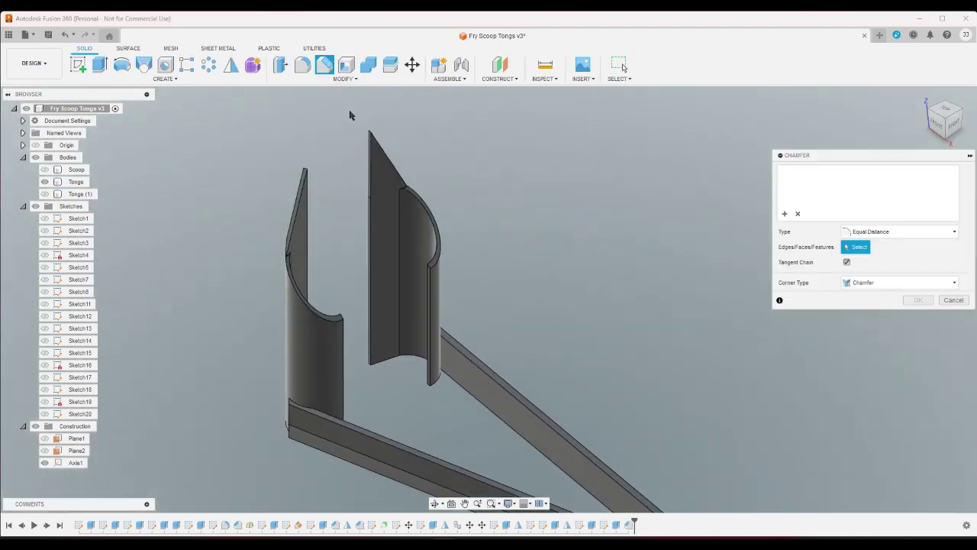
pyautogui.scroll(5, 369, 135)
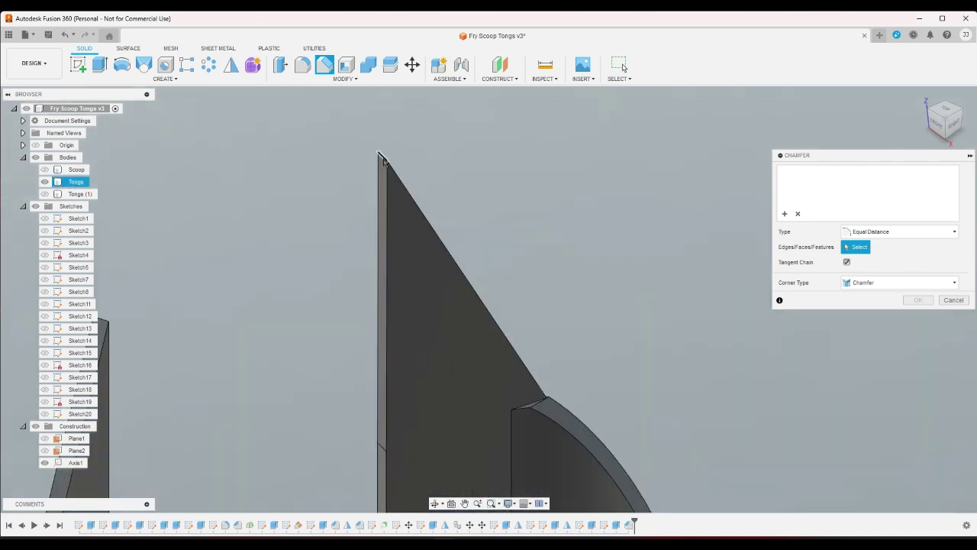
pyautogui.click(389, 163)
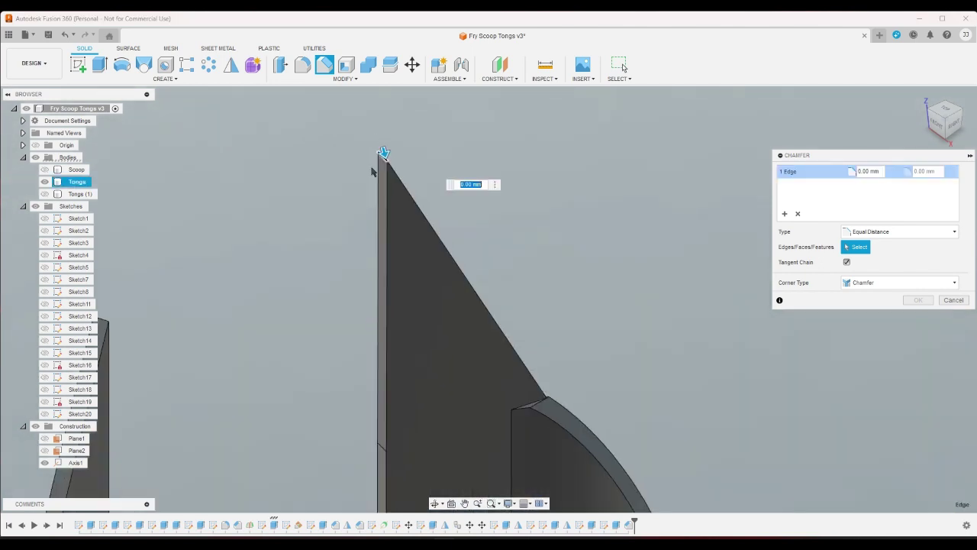
pyautogui.click(104, 324)
pyautogui.click(907, 231)
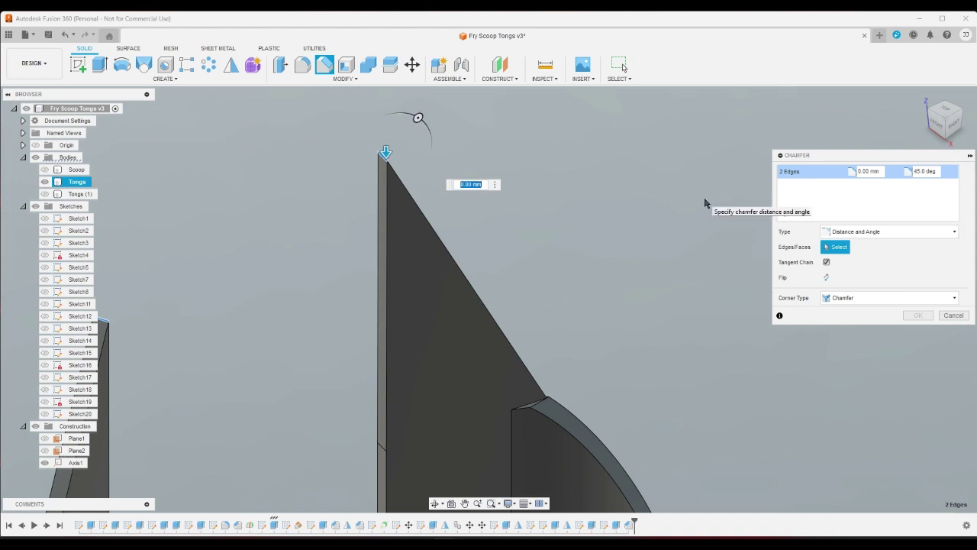
pyautogui.write('90-27.5')
pyautogui.press('Return')
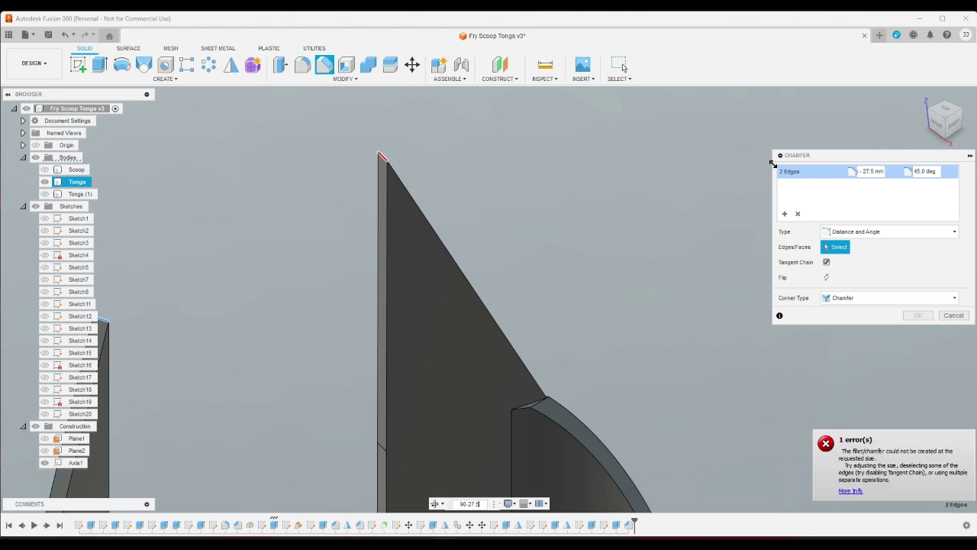
pyautogui.click(922, 171)
pyautogui.write('90-27.5')
pyautogui.click(870, 170)
pyautogui.write('1')
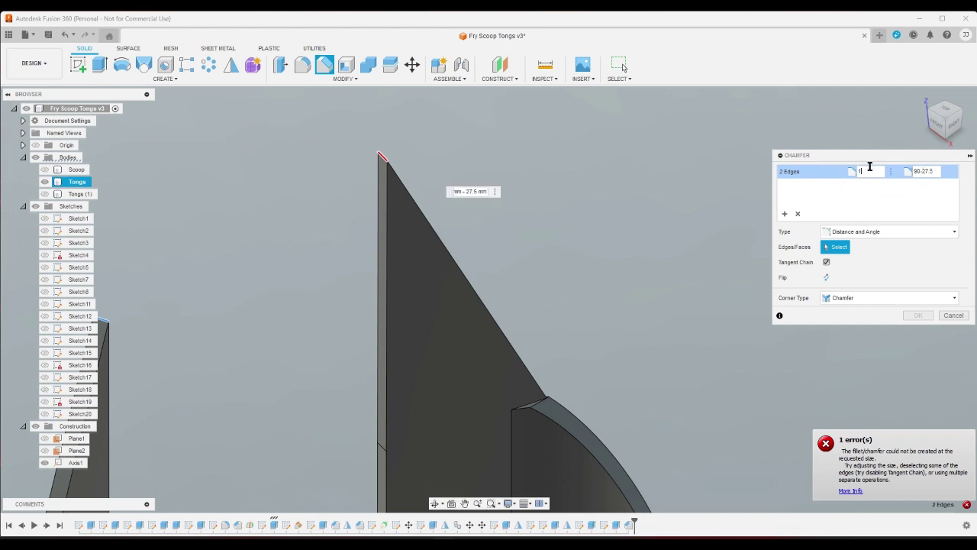
# Try the tip chamfer's angle as 45 deg - 27.5 deg while viewing both tips straight from the right.
pyautogui.click(957, 126)
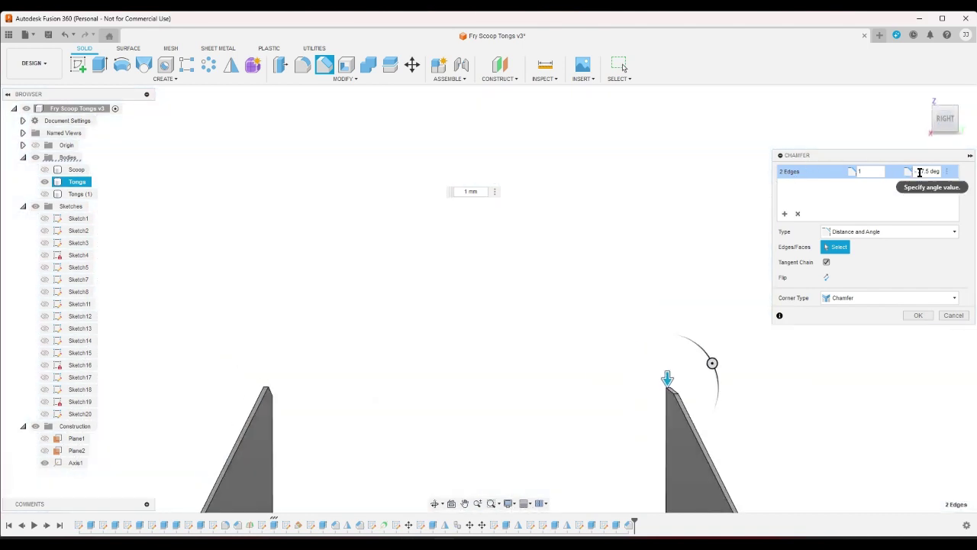
pyautogui.click(950, 174)
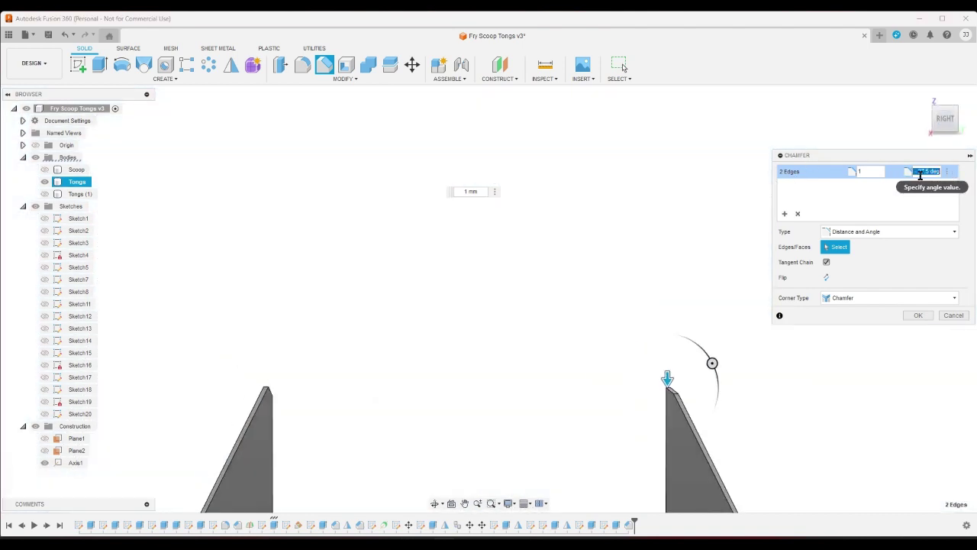
pyautogui.moveTo(920, 175); pyautogui.dragTo(915, 174)
pyautogui.write('30 deg -')
pyautogui.press('BackSpace')
pyautogui.press('BackSpace')
pyautogui.write('45')
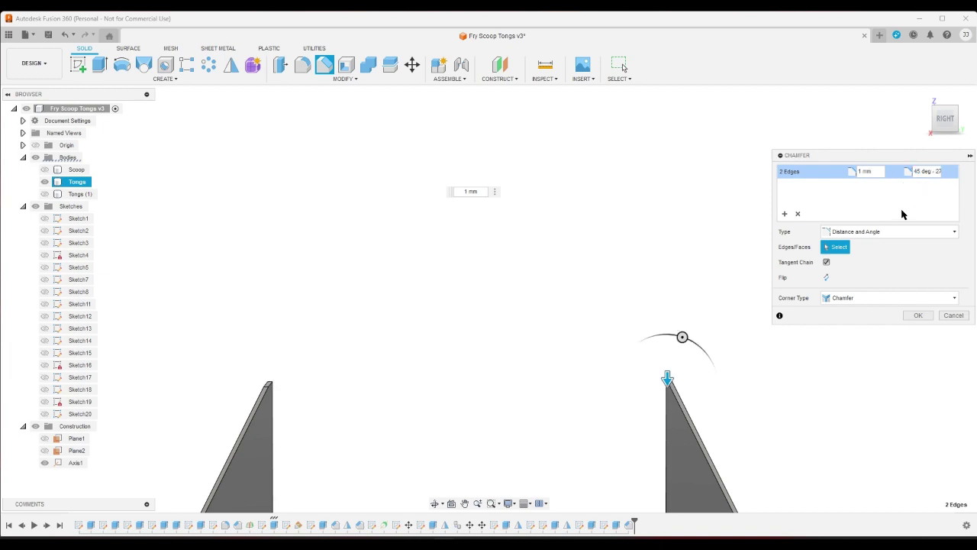
# Try the tip chamfer's angle as 60 deg - 27.5 deg and as 90 degrees.
pyautogui.doubleClick(921, 171)
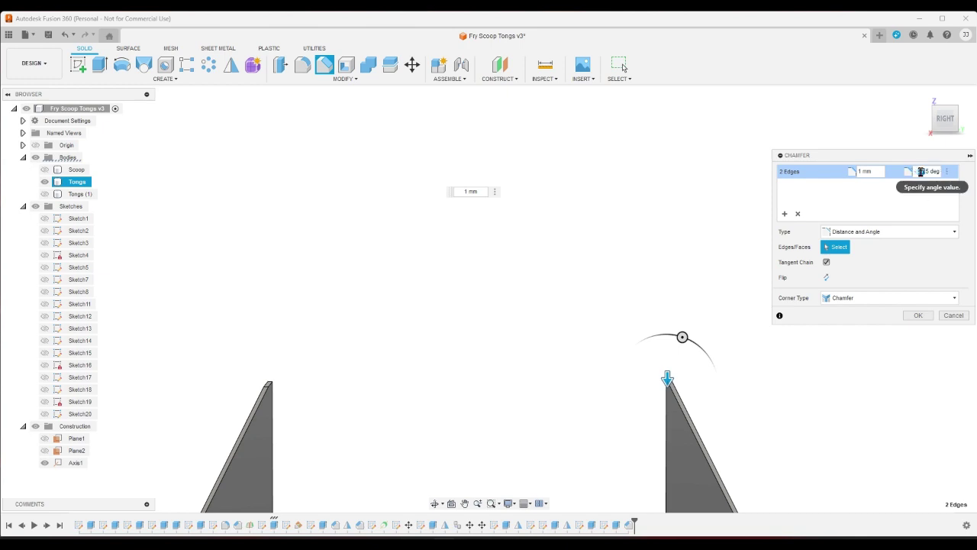
pyautogui.tripleClick(921, 171)
pyautogui.press('Home')
pyautogui.press('Delete')
pyautogui.press('Delete')
pyautogui.write('60')
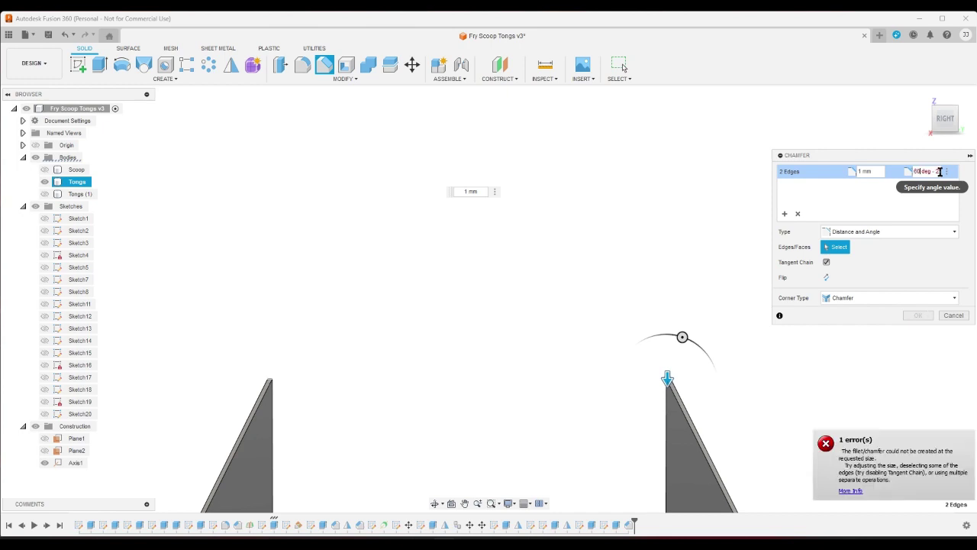
pyautogui.tripleClick(934, 171)
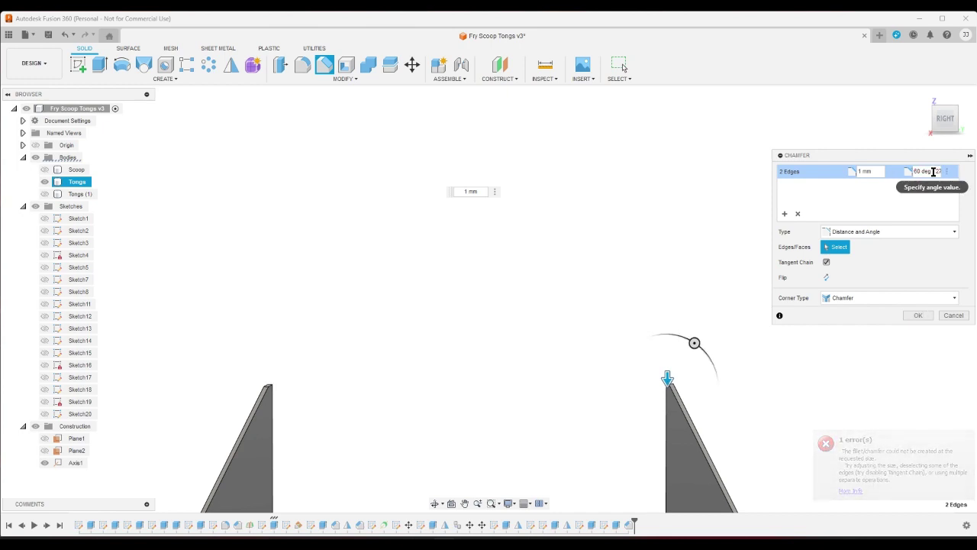
pyautogui.press('BackSpace')
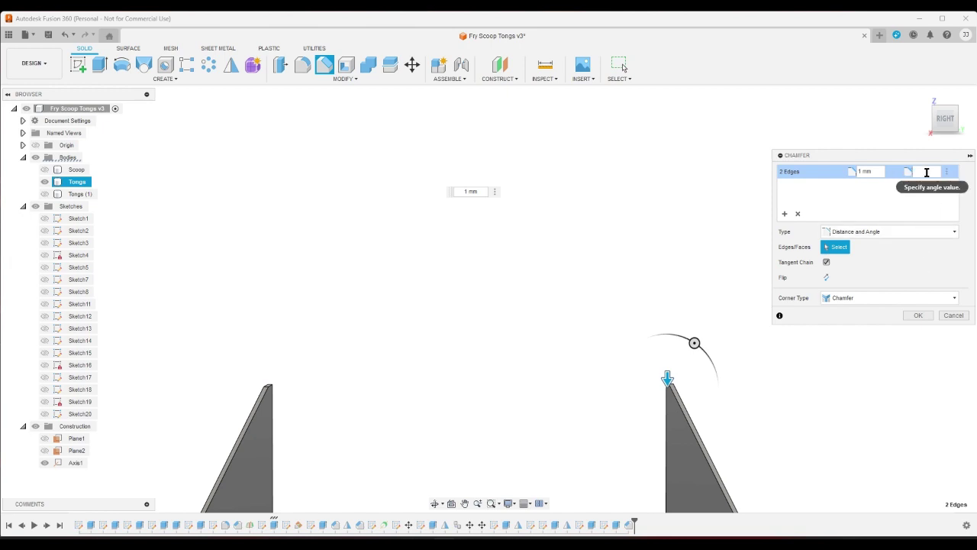
pyautogui.write('20')
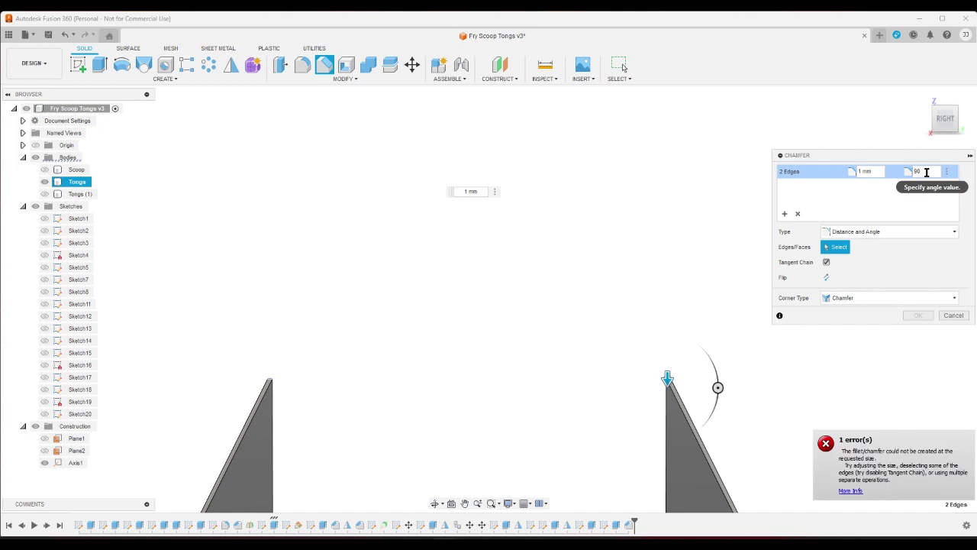
# Apply the tip chamfer with a 5 mm distance and a 48.5 degree angle.
pyautogui.moveTo(667, 379); pyautogui.dragTo(708, 394)
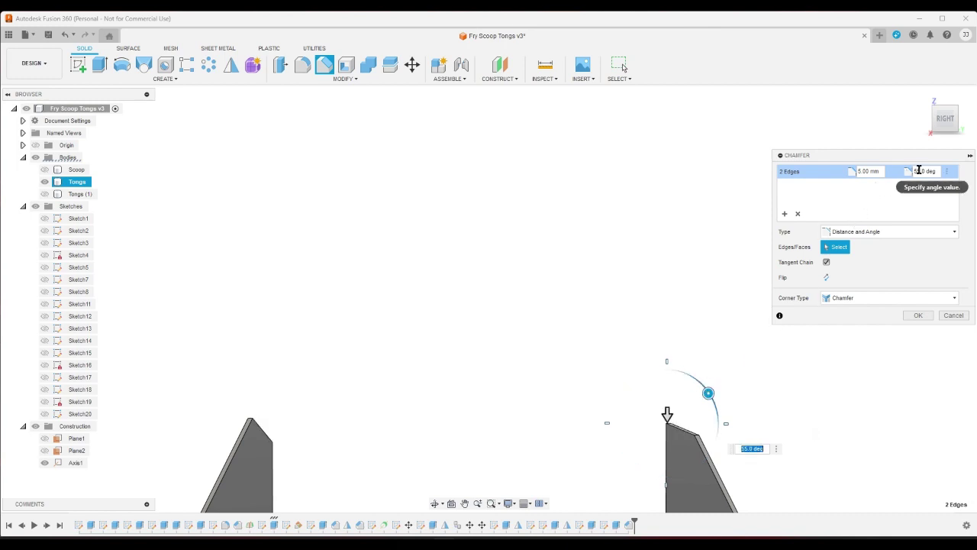
pyautogui.click(919, 170)
pyautogui.write('4')
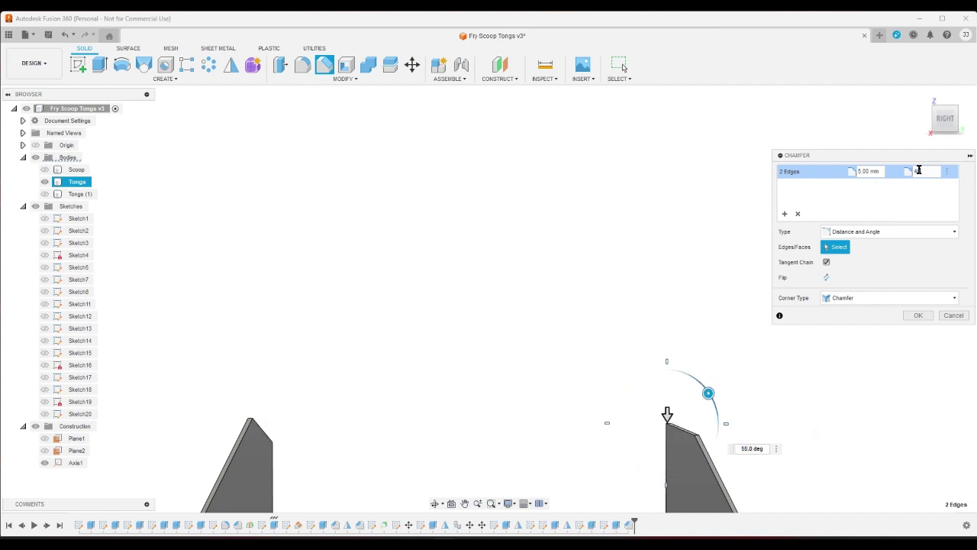
pyautogui.write('0')
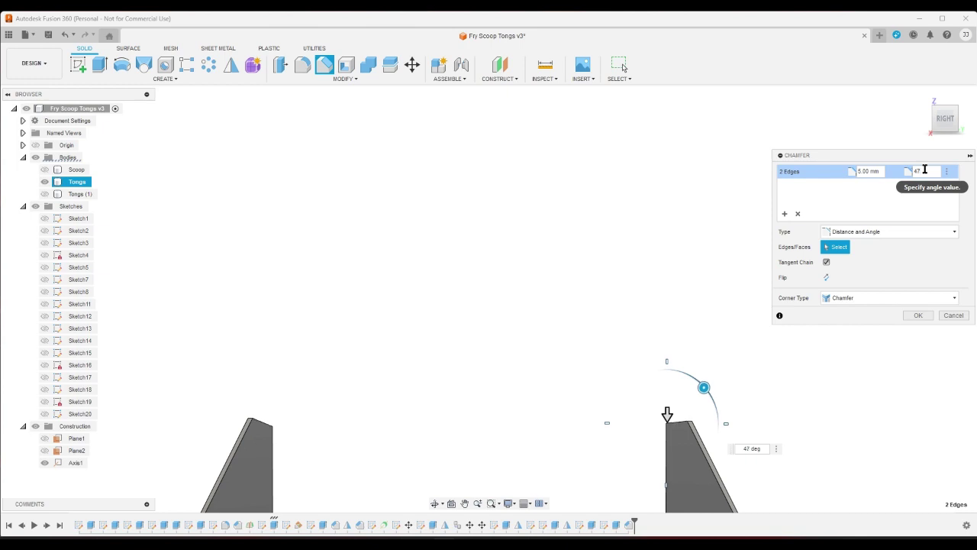
pyautogui.write('8.5')
pyautogui.click(919, 315)
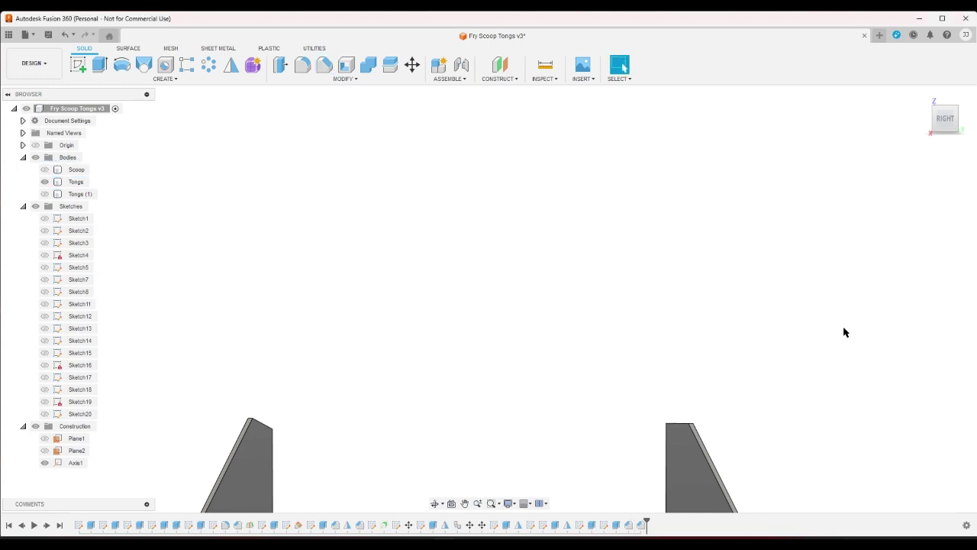
# Compare the two chamfered tips, reopen their chamfer for editing and set its distance to 0 mm.
pyautogui.scroll(-4, 814, 308)
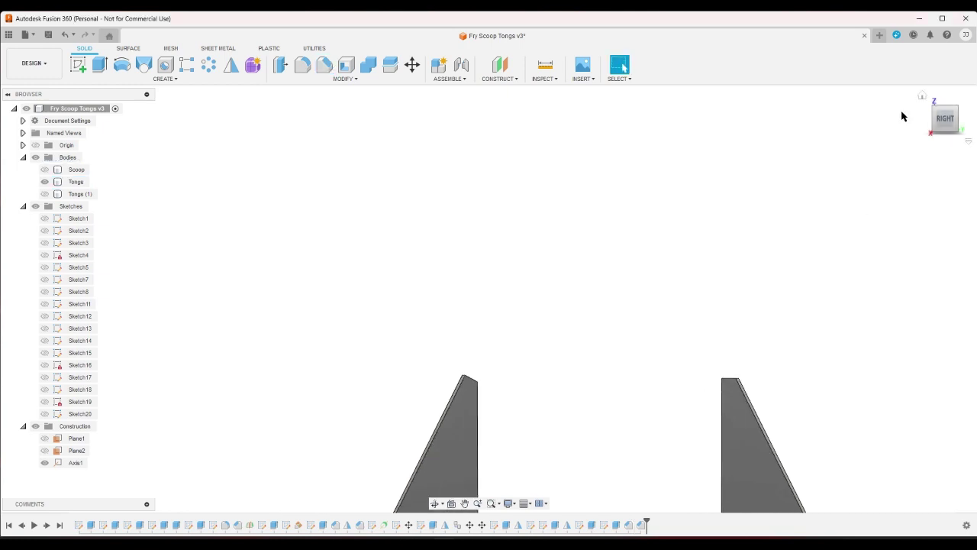
pyautogui.click(923, 99)
pyautogui.scroll(5, 376, 157)
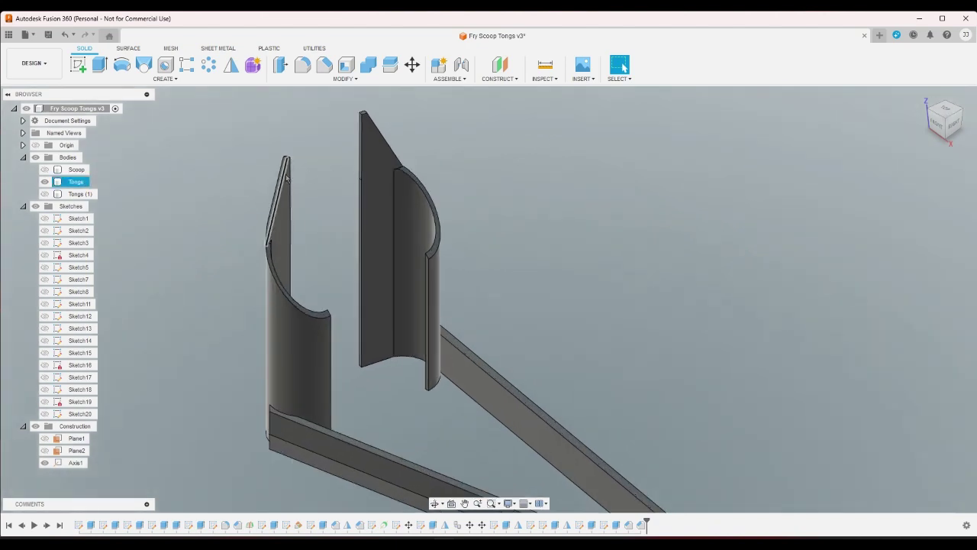
pyautogui.click(951, 134)
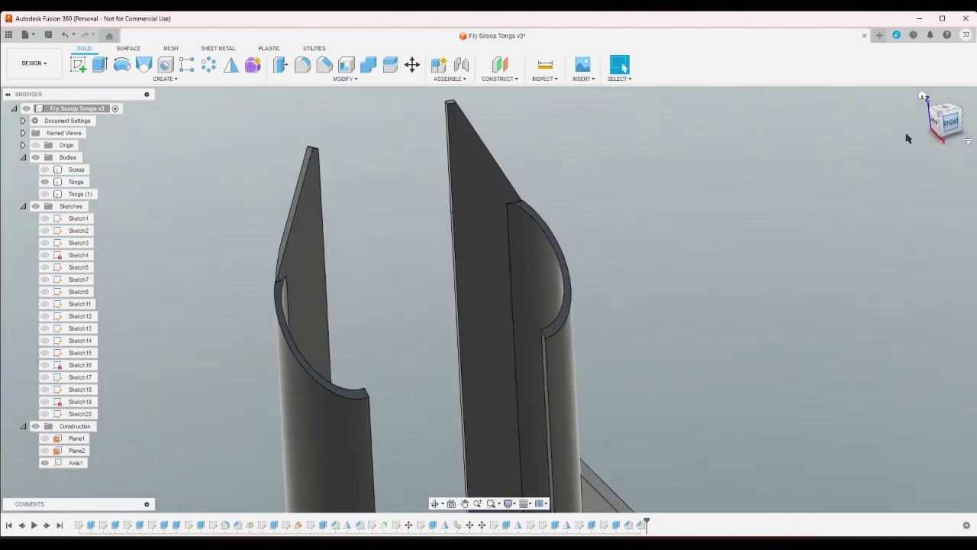
pyautogui.scroll(2, 455, 213)
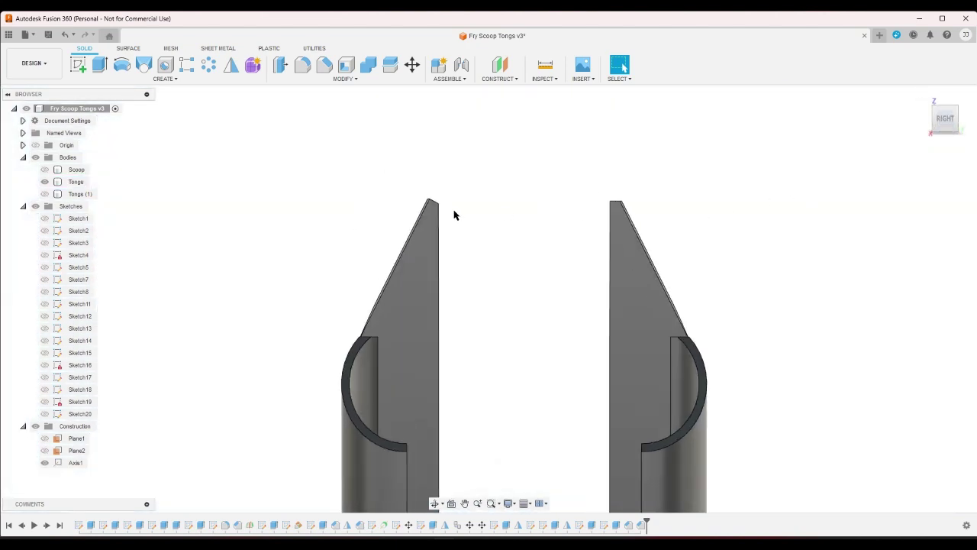
pyautogui.doubleClick(642, 531)
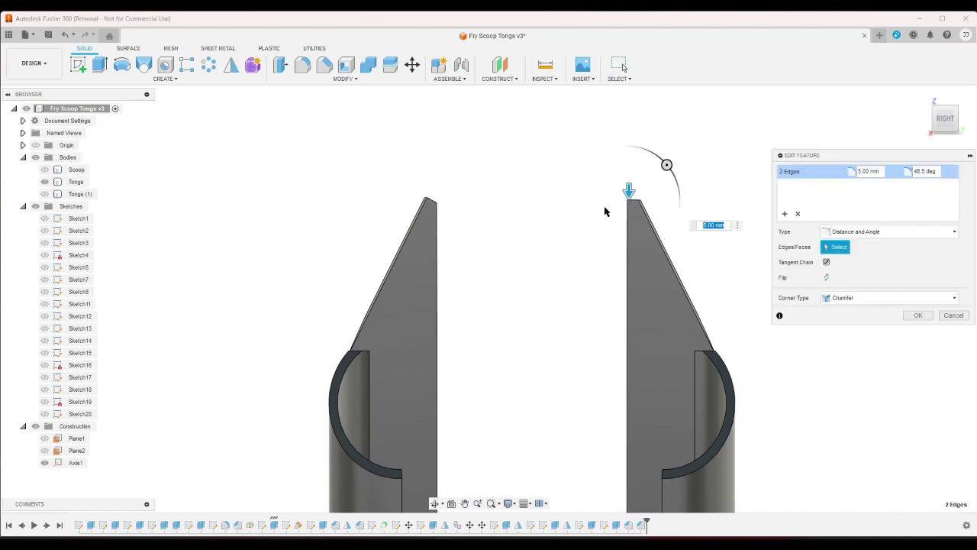
pyautogui.click(875, 175)
pyautogui.write('0')
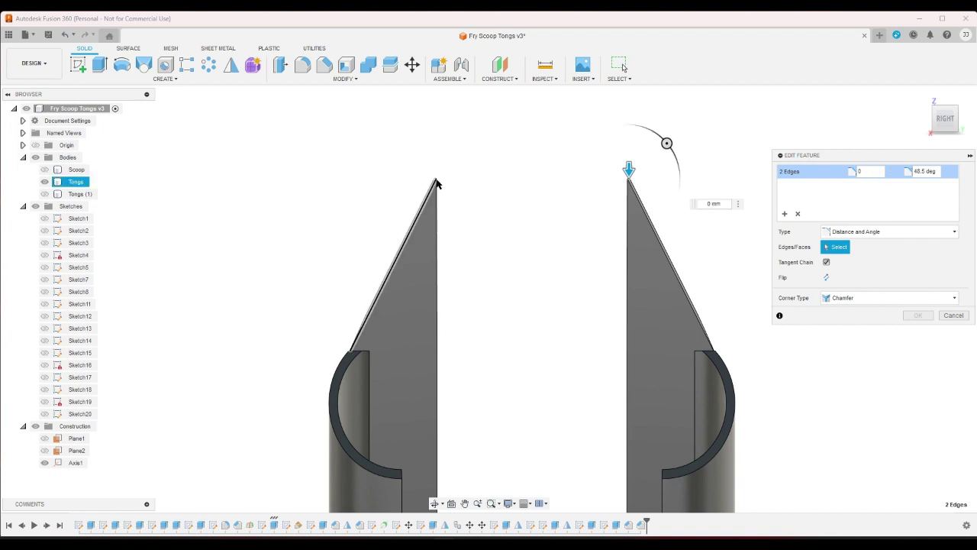
# Try removing one tip's edge from the chamfer, cancel the edit and undo the tip chamfer.
pyautogui.click(934, 109)
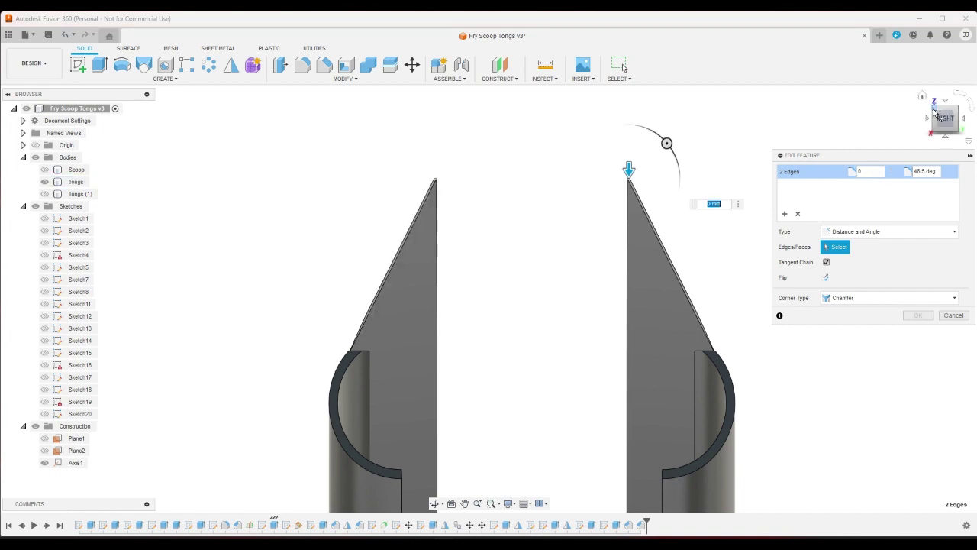
pyautogui.scroll(-4, 336, 233)
pyautogui.scroll(6, 291, 182)
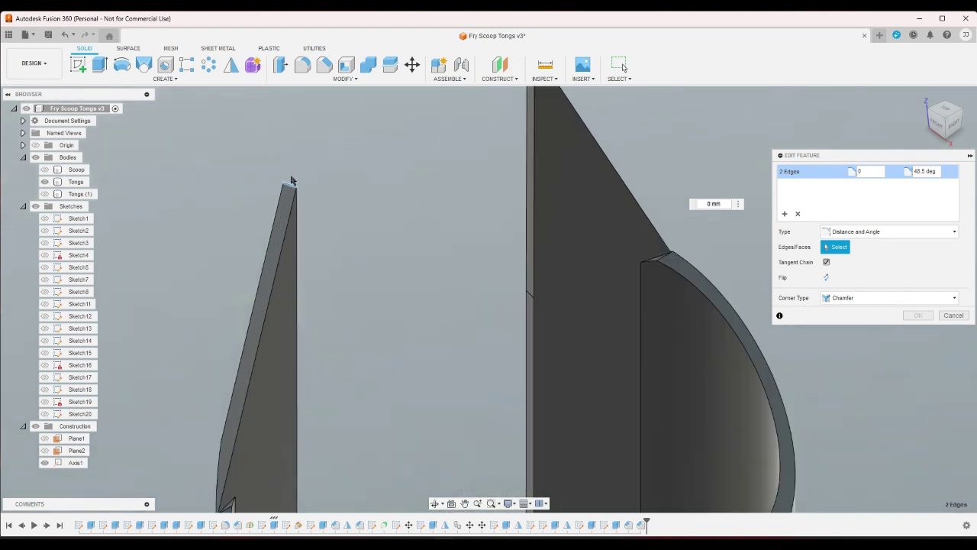
pyautogui.click(294, 186)
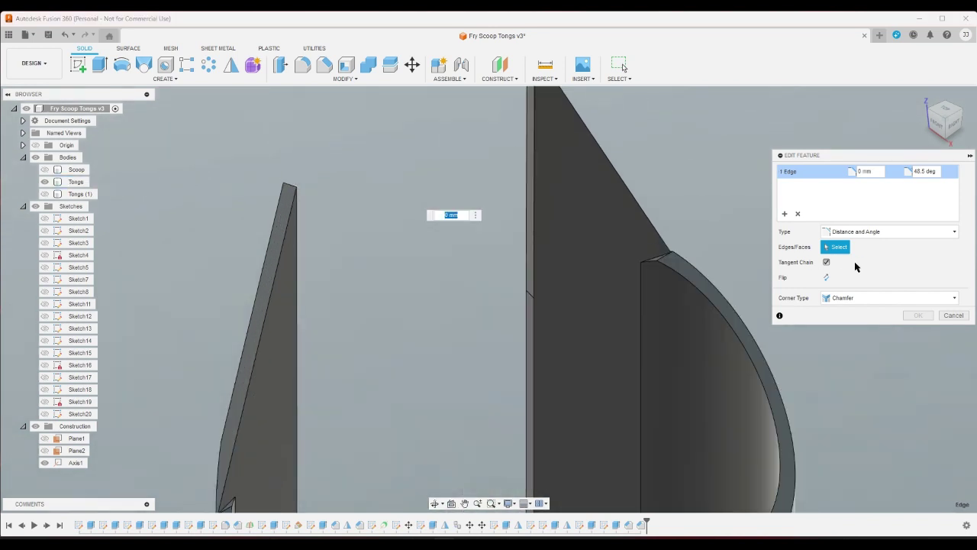
pyautogui.click(954, 315)
pyautogui.scroll(-3, 909, 317)
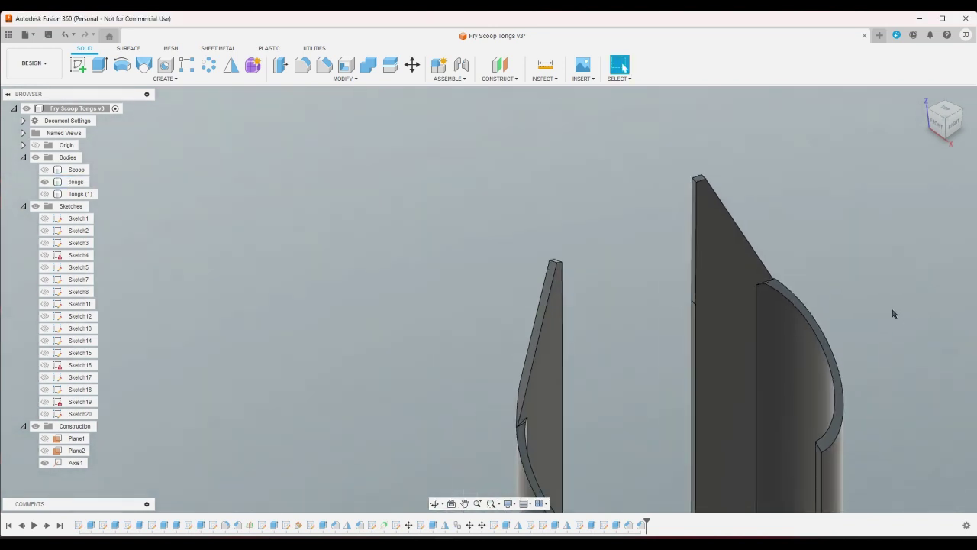
pyautogui.hotkey('ctrl', 'z')
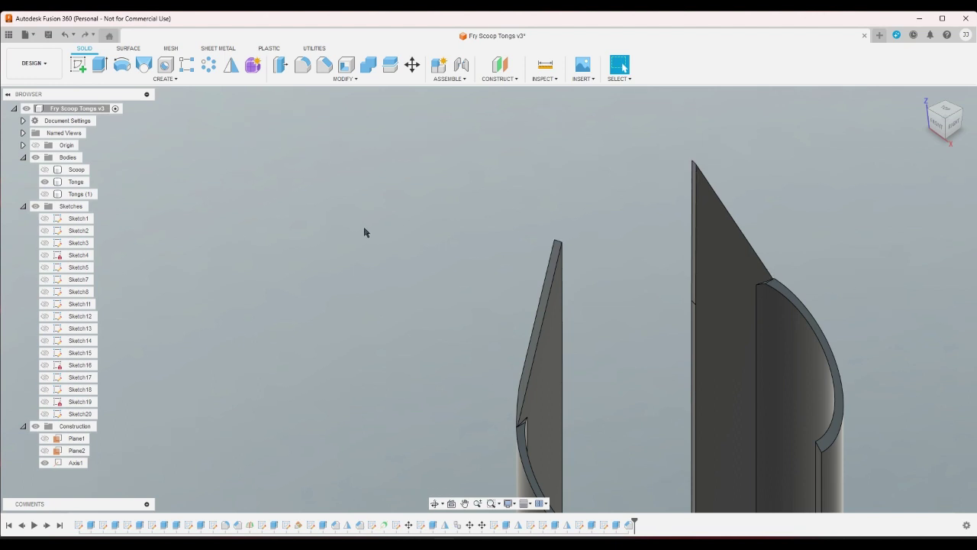
# Create a construction plane through three points, using two vertices of one wall's tip and one vertex of the opposite tip.
pyautogui.click(505, 80)
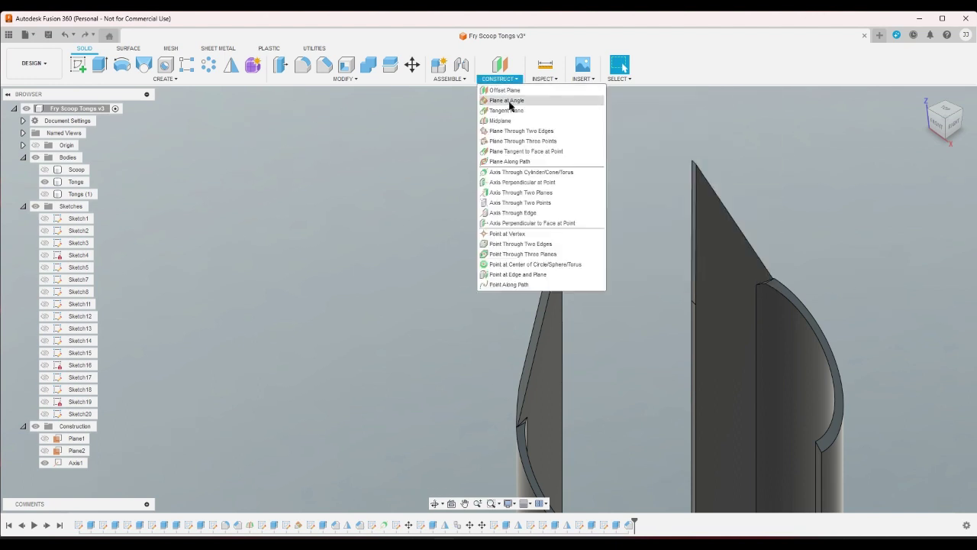
pyautogui.click(522, 141)
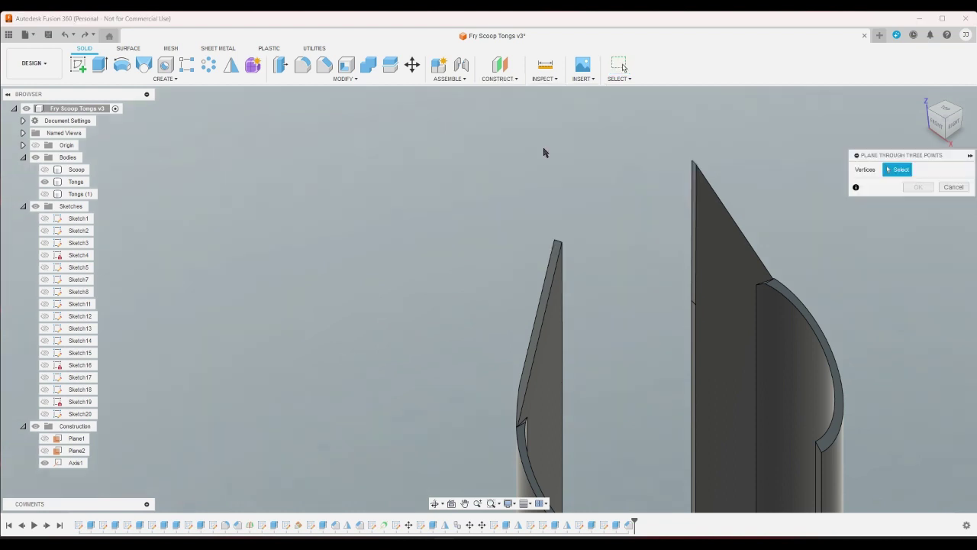
pyautogui.click(695, 165)
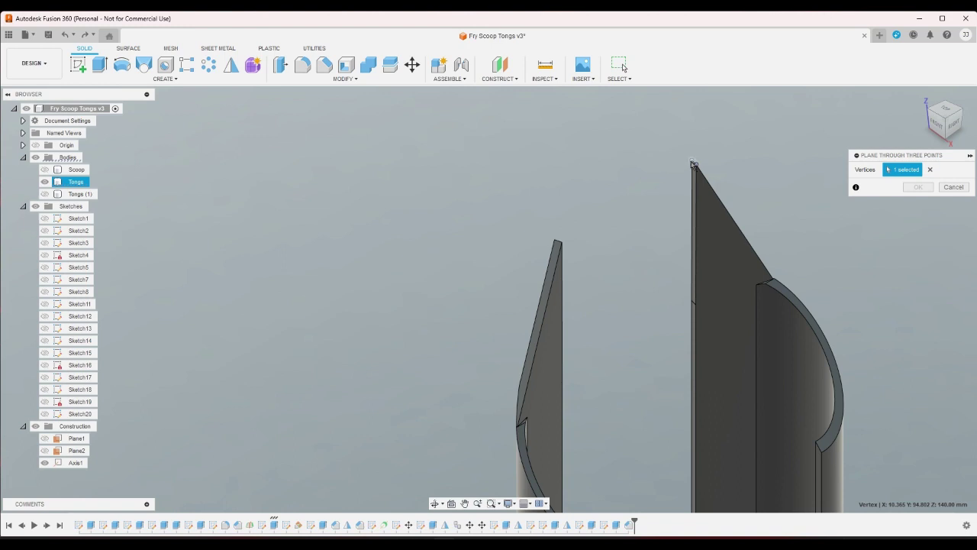
pyautogui.click(560, 242)
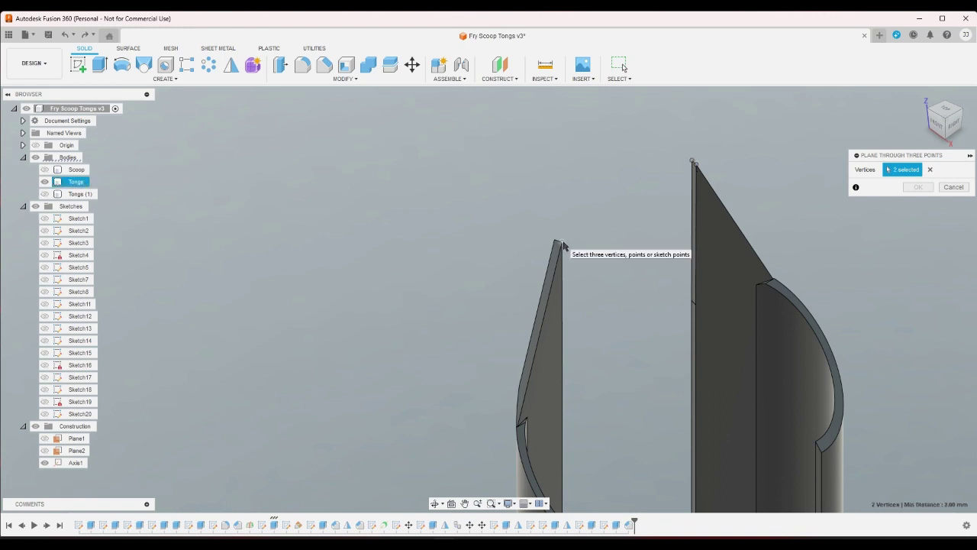
pyautogui.click(563, 243)
# Sketch a rectangle on the new construction plane, large enough to cover both wall tips.
pyautogui.click(82, 71)
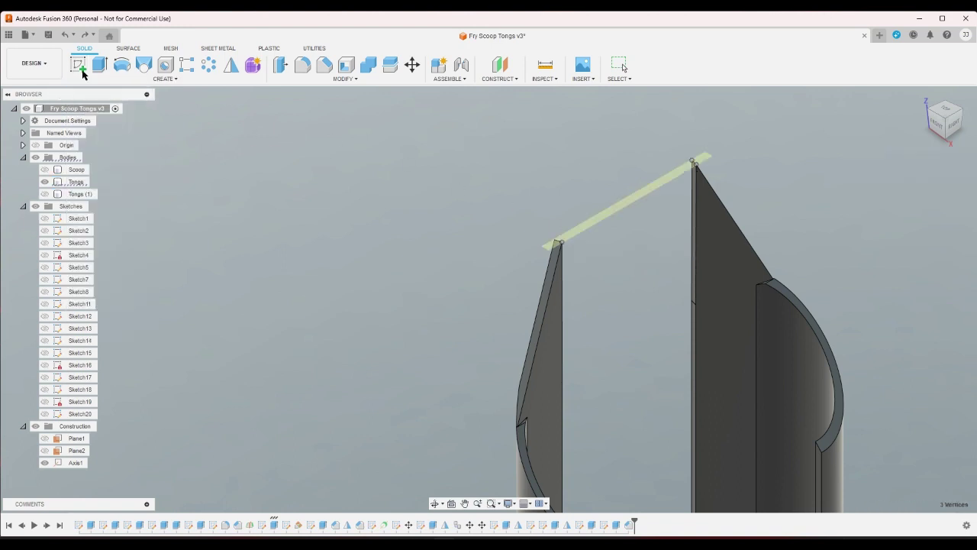
pyautogui.click(589, 212)
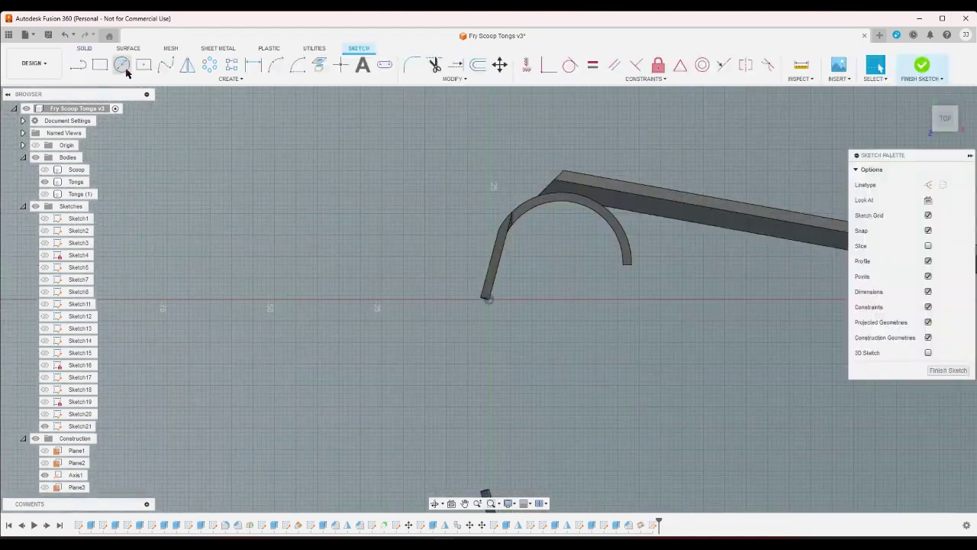
pyautogui.press('r')
pyautogui.click(326, 158)
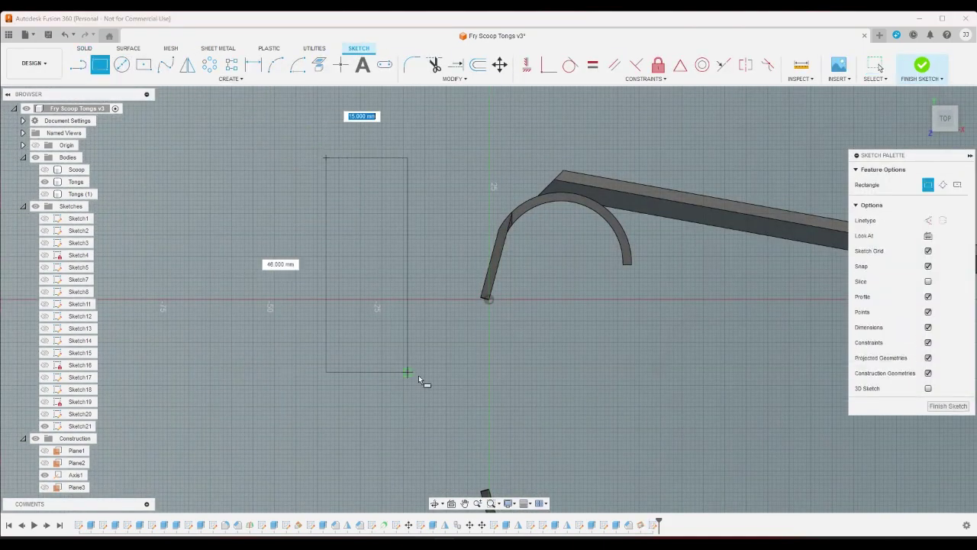
pyautogui.click(558, 506)
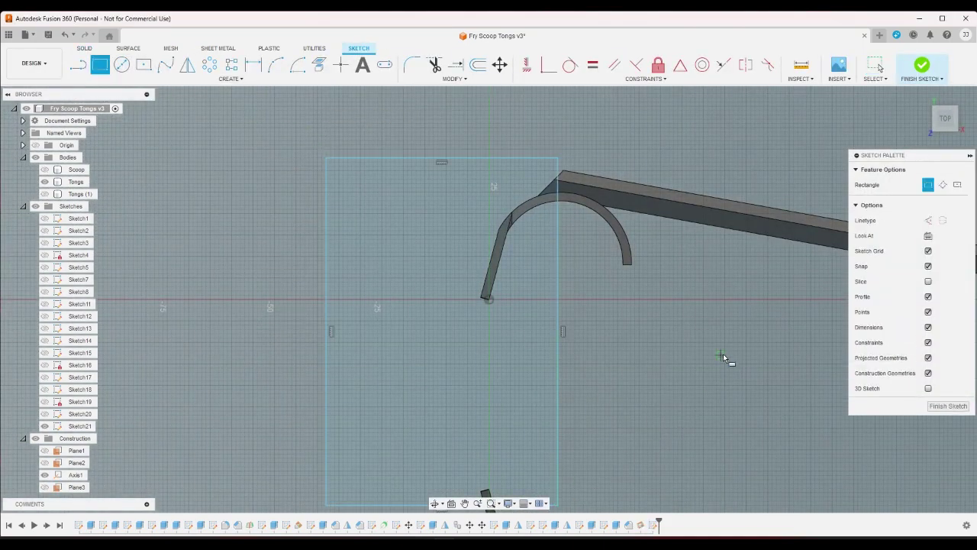
pyautogui.click(926, 74)
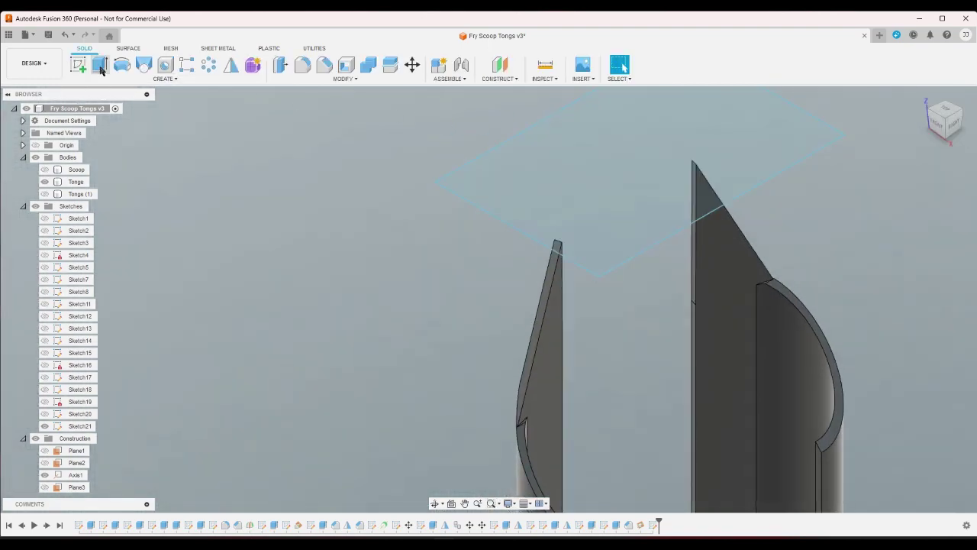
# Extrude the rectangle downward as a shallow cut to blunt both pointed tips, and check the tongs from the right and home views.
pyautogui.click(100, 66)
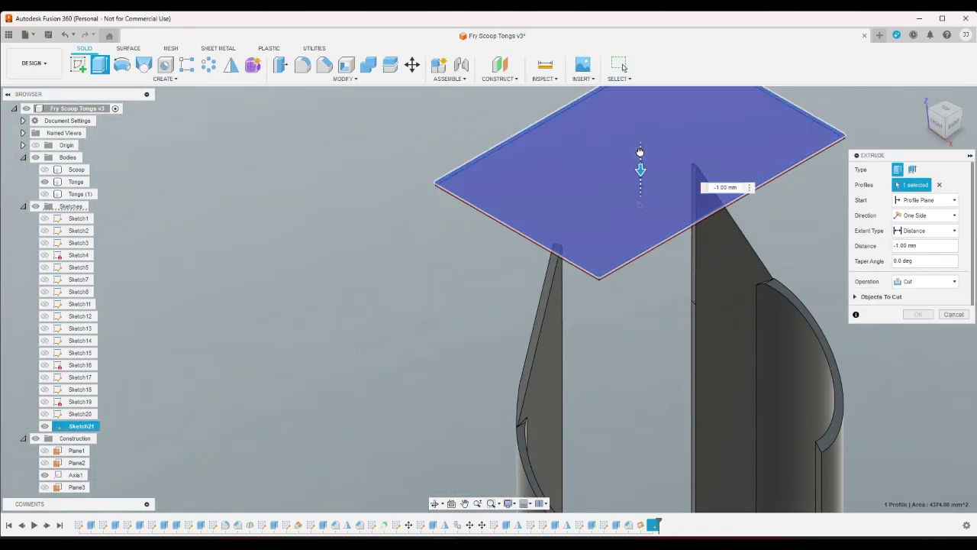
pyautogui.doubleClick(931, 241)
pyautogui.press('Return')
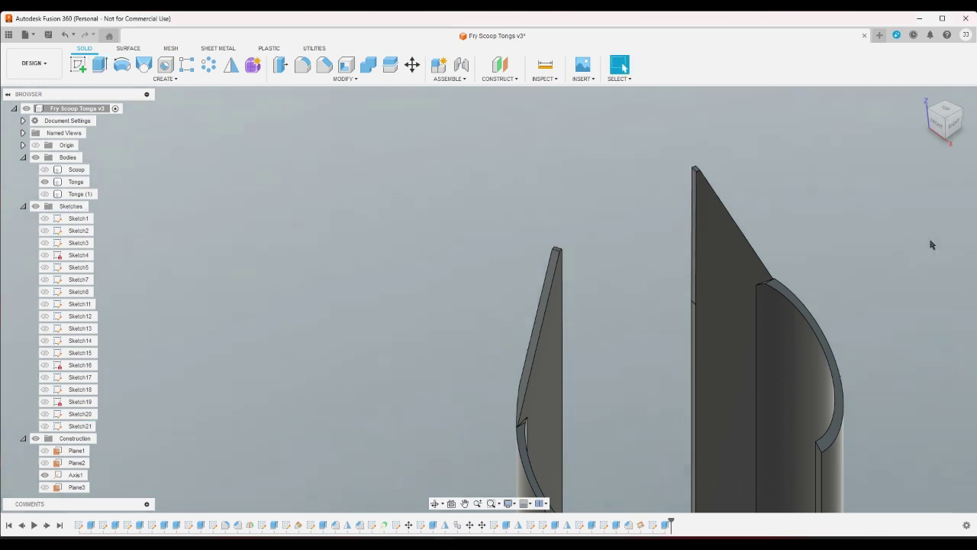
pyautogui.click(954, 125)
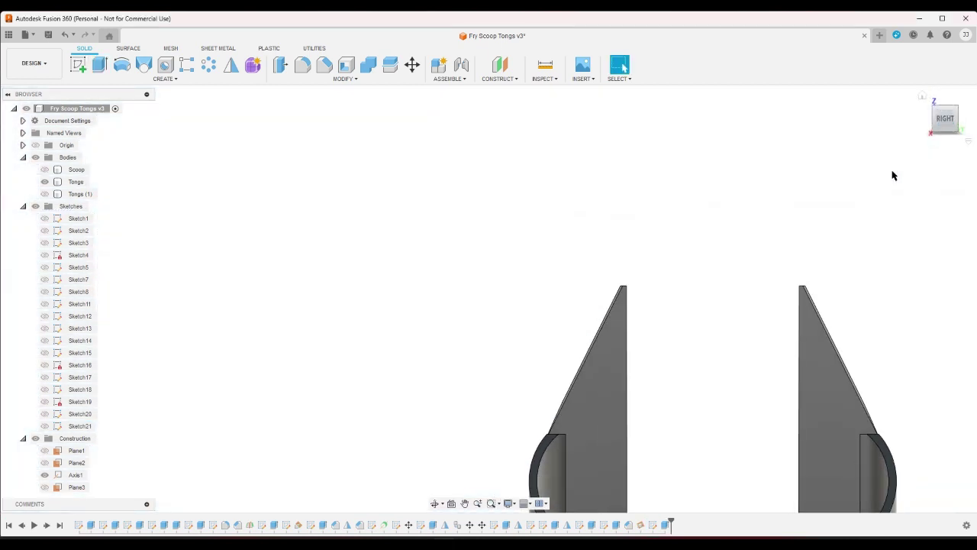
pyautogui.click(922, 97)
pyautogui.scroll(-2, 724, 265)
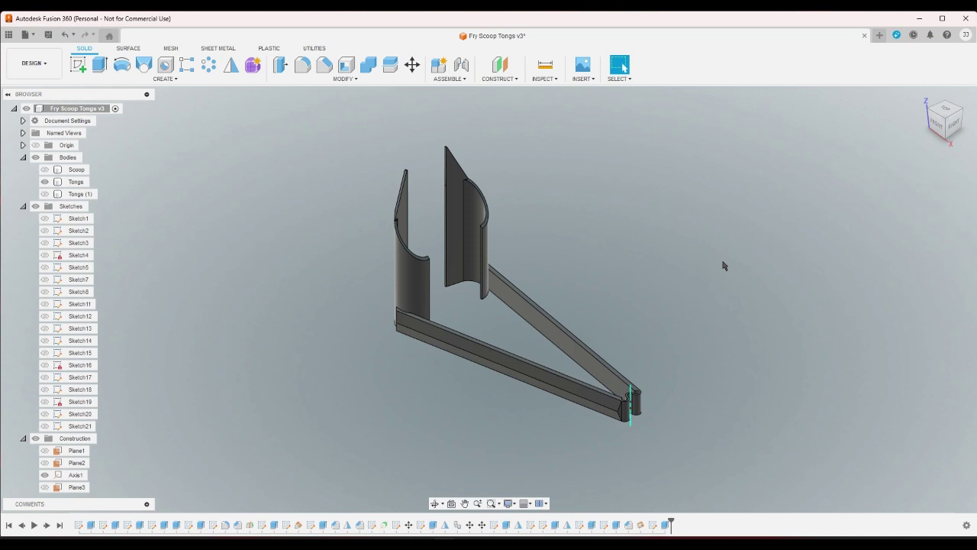
pyautogui.scroll(2, 583, 243)
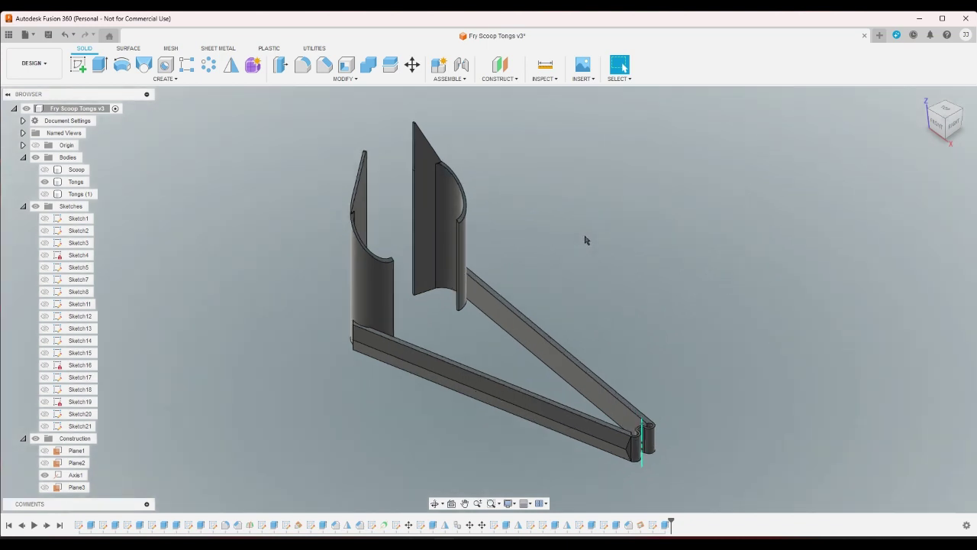
pyautogui.click(80, 194)
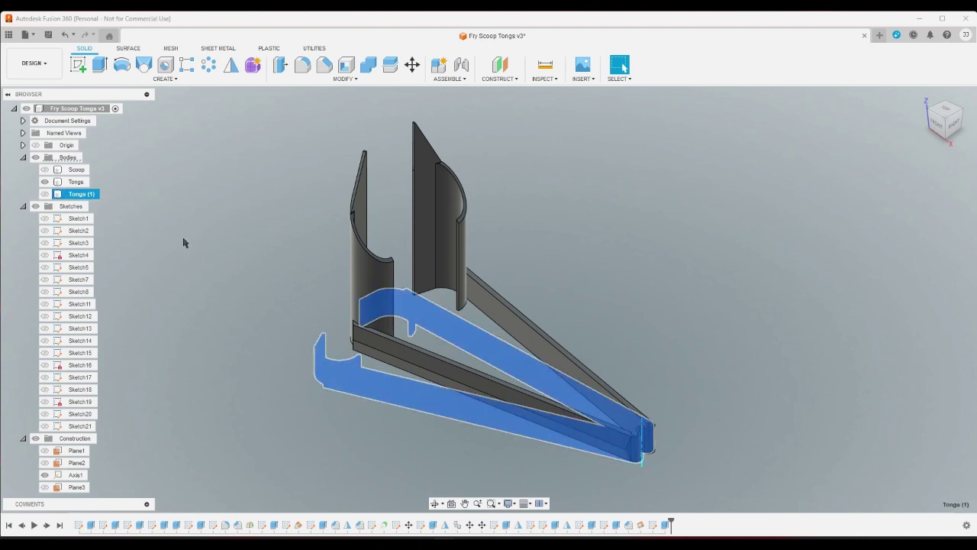
pyautogui.press('Delete')
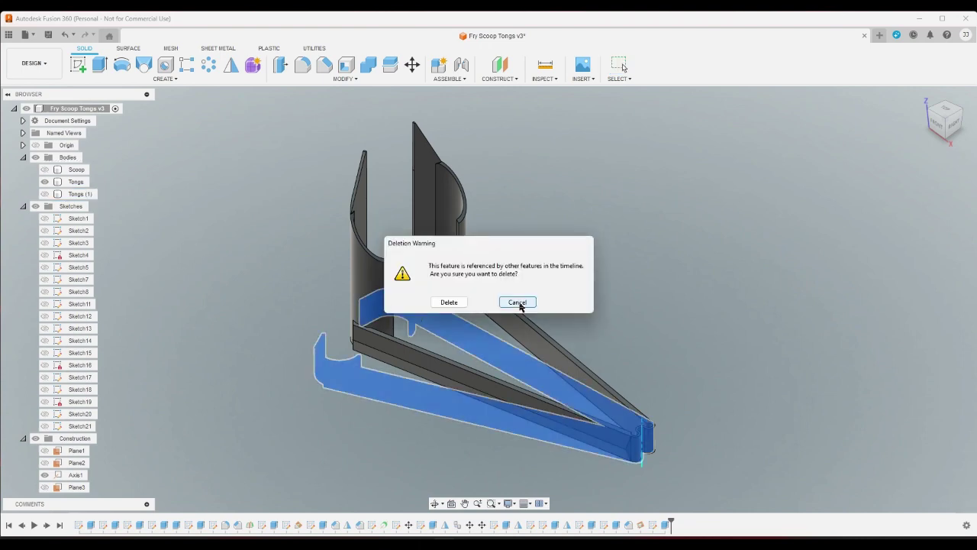
pyautogui.click(517, 302)
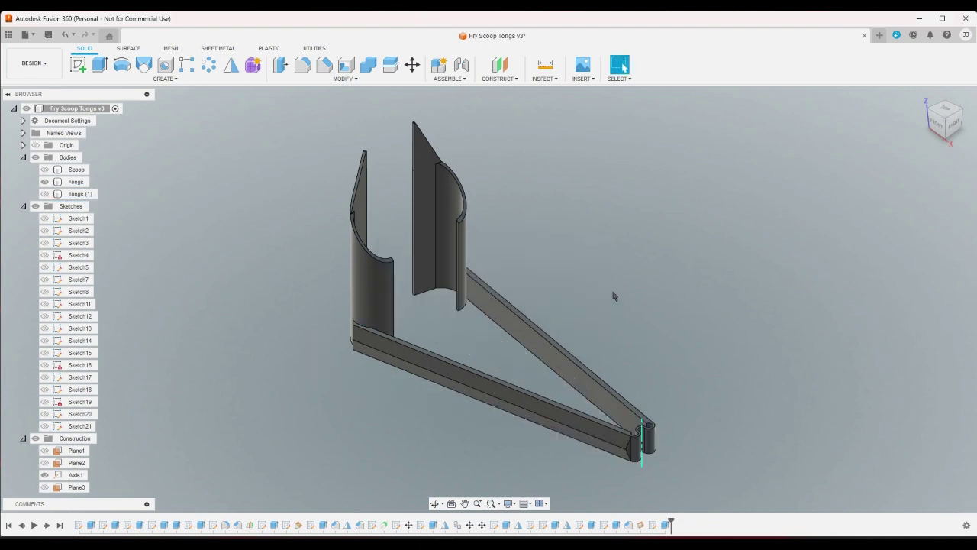
pyautogui.click(947, 108)
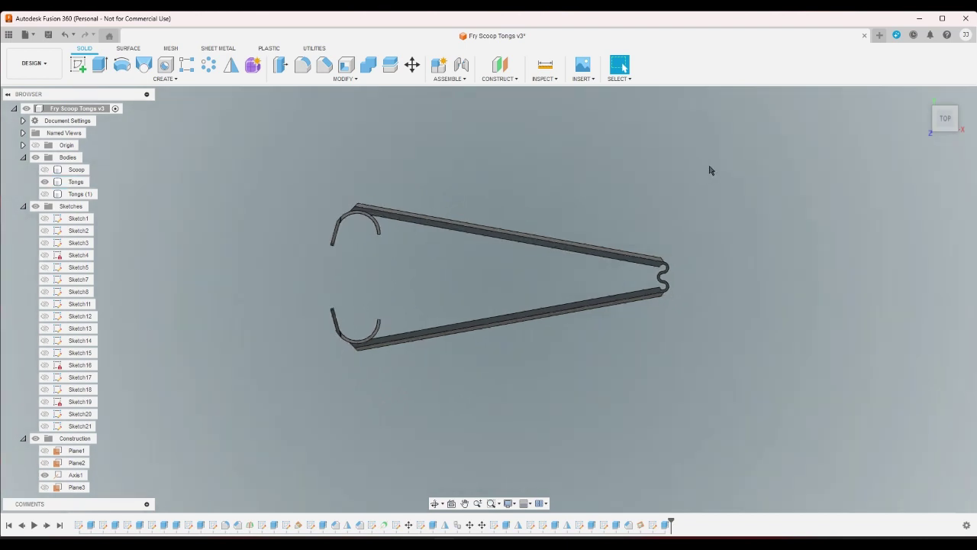
pyautogui.click(922, 97)
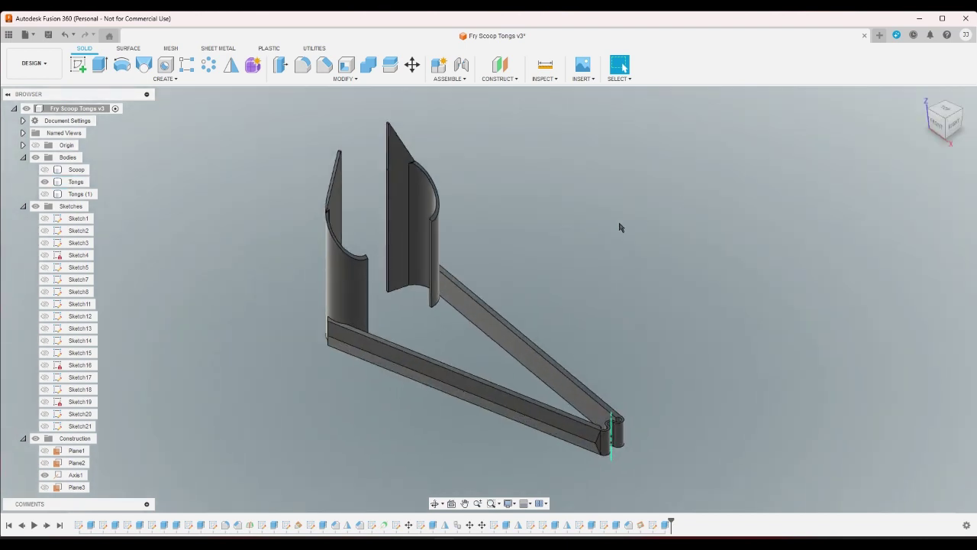
pyautogui.click(933, 118)
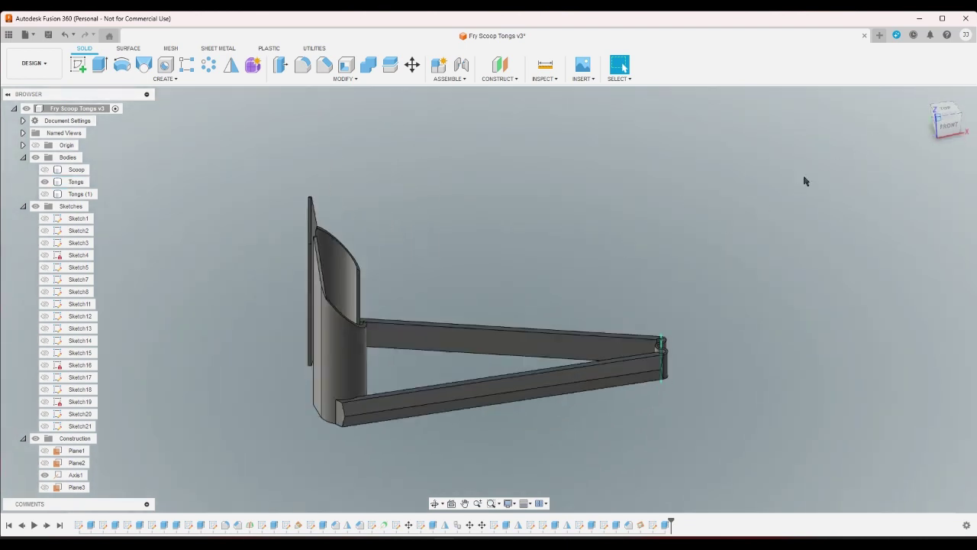
pyautogui.click(923, 98)
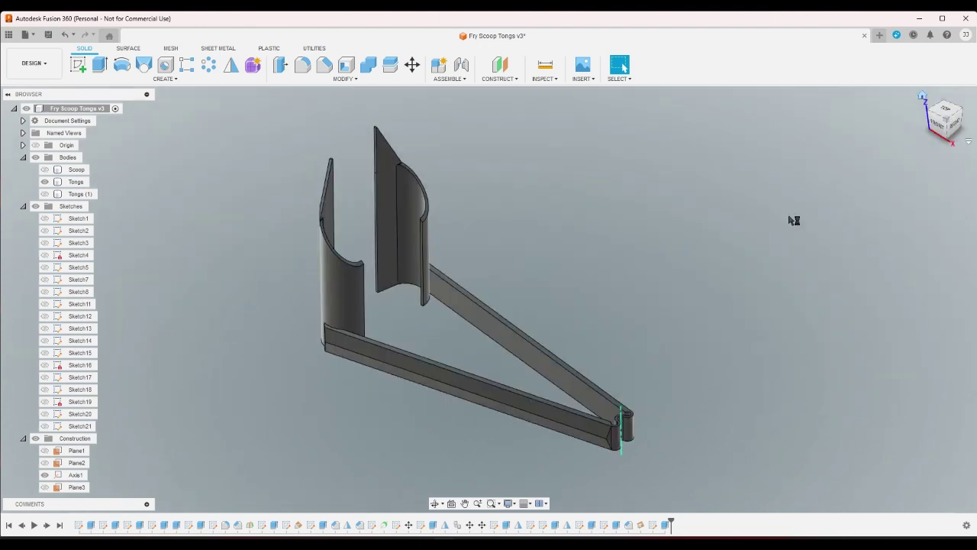
# Chamfer the four inner vertical edges of both gripping walls with a 2 mm distance and a 45 degree angle.
pyautogui.scroll(5, 410, 136)
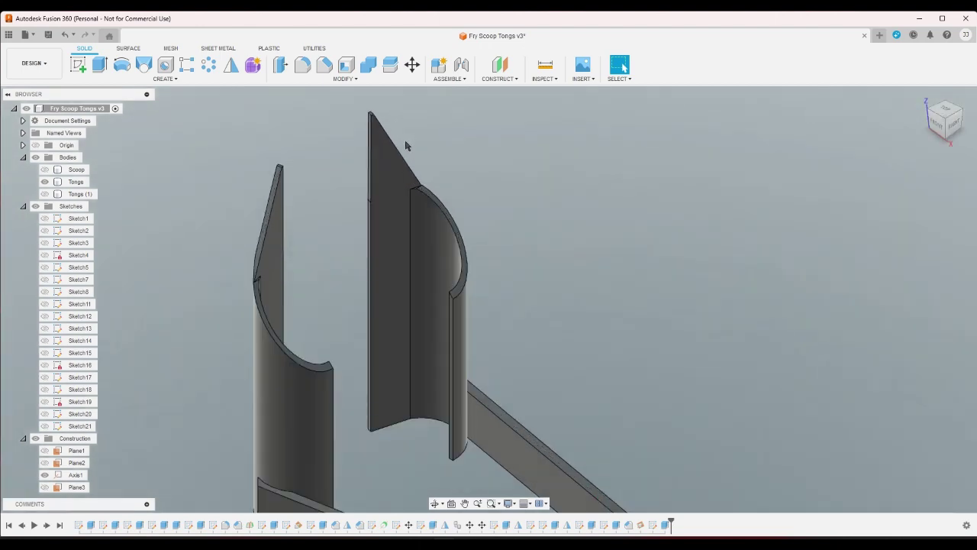
pyautogui.click(324, 65)
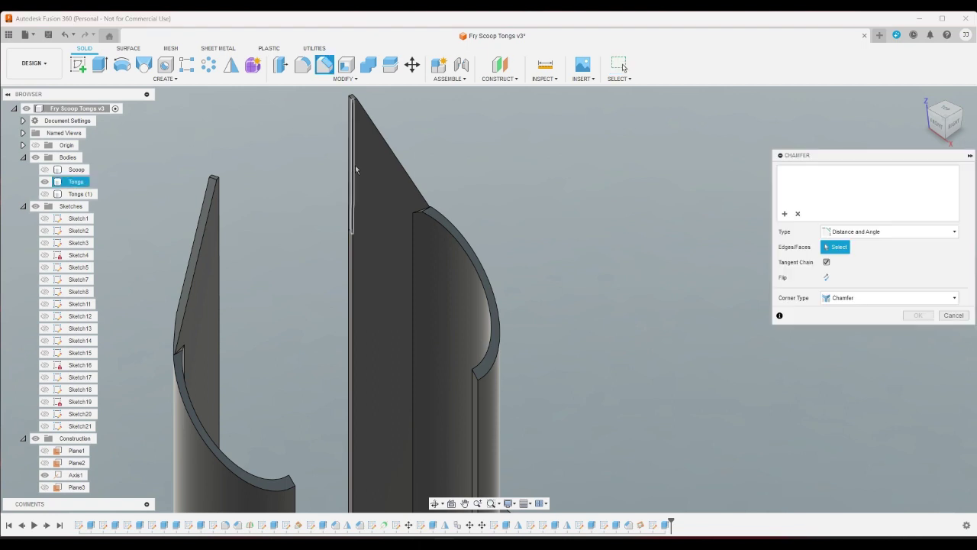
pyautogui.click(354, 255)
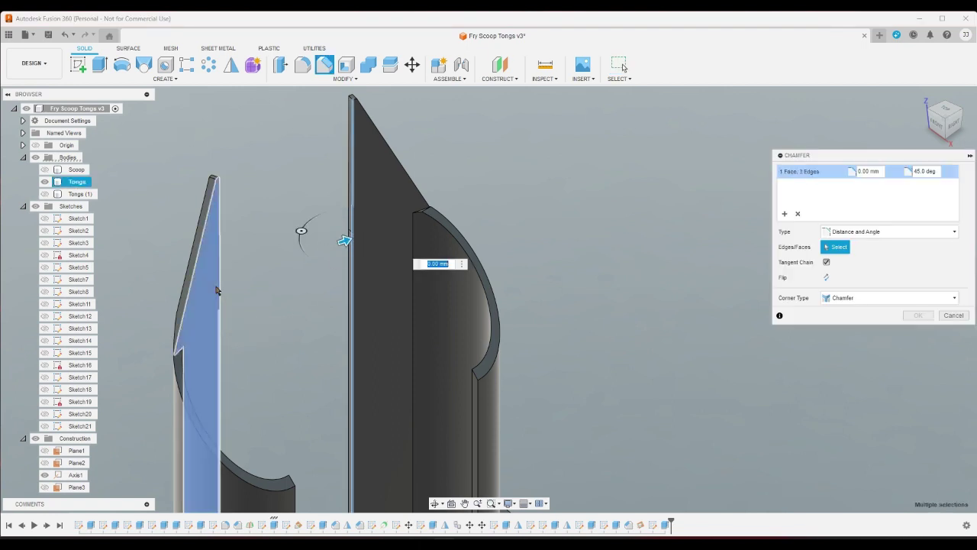
pyautogui.click(214, 317)
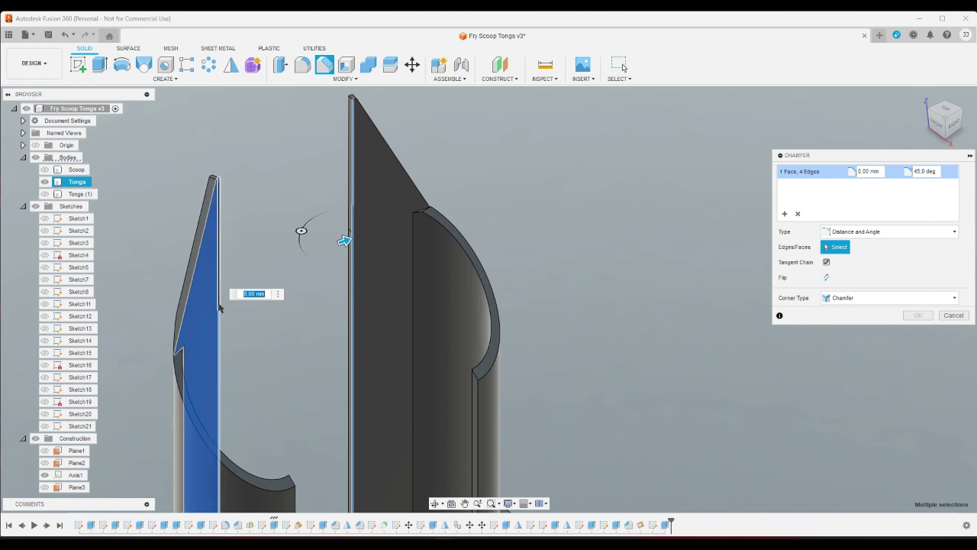
pyautogui.click(206, 304)
pyautogui.moveTo(346, 240); pyautogui.dragTo(354, 237)
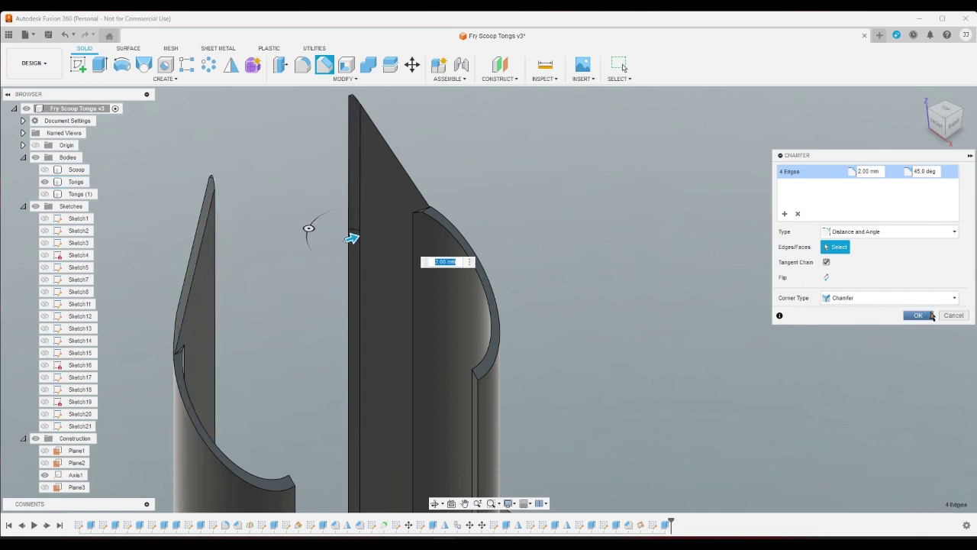
pyautogui.click(919, 316)
# Edit the inner-edge chamfer of the gripping walls and reduce its distance.
pyautogui.scroll(-1, 854, 307)
pyautogui.scroll(-1, 855, 308)
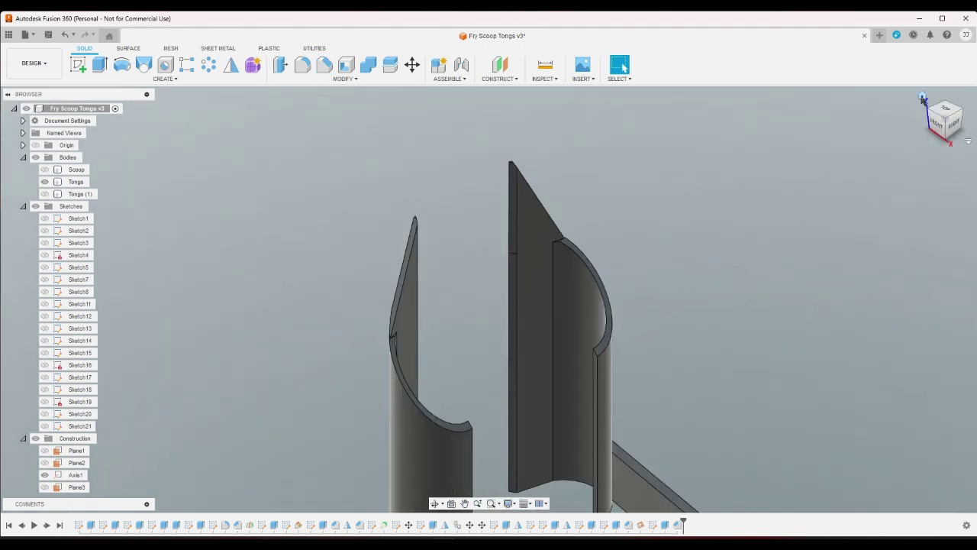
pyautogui.click(921, 100)
pyautogui.scroll(2, 465, 151)
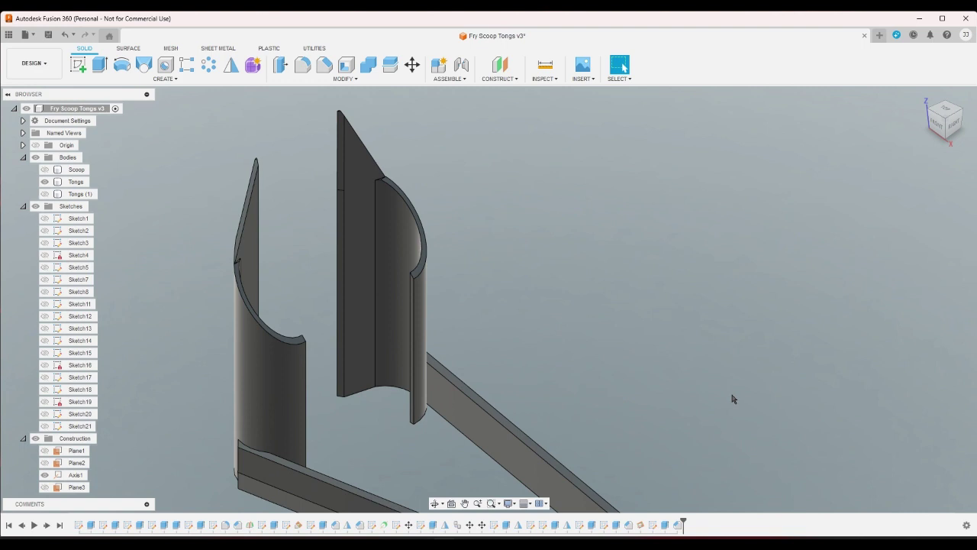
pyautogui.doubleClick(669, 526)
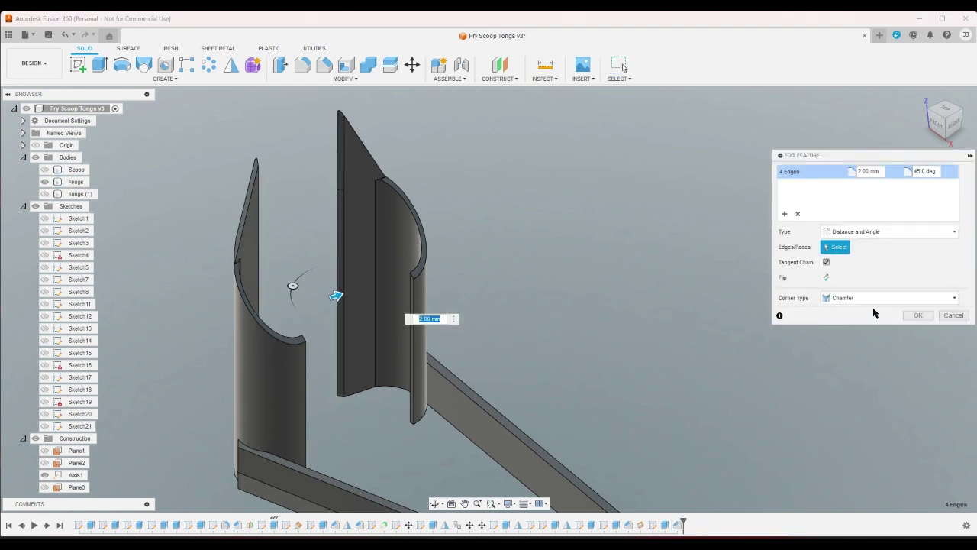
pyautogui.click(868, 172)
pyautogui.press('Return')
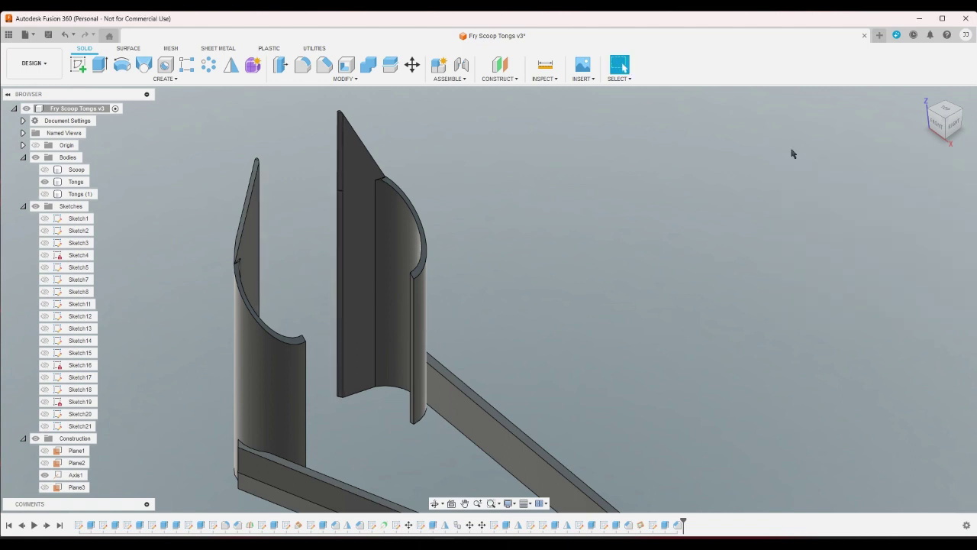
# Examine the blunted tips and chamfered inner edges of both gripping walls.
pyautogui.scroll(-3, 904, 119)
pyautogui.scroll(8, 517, 179)
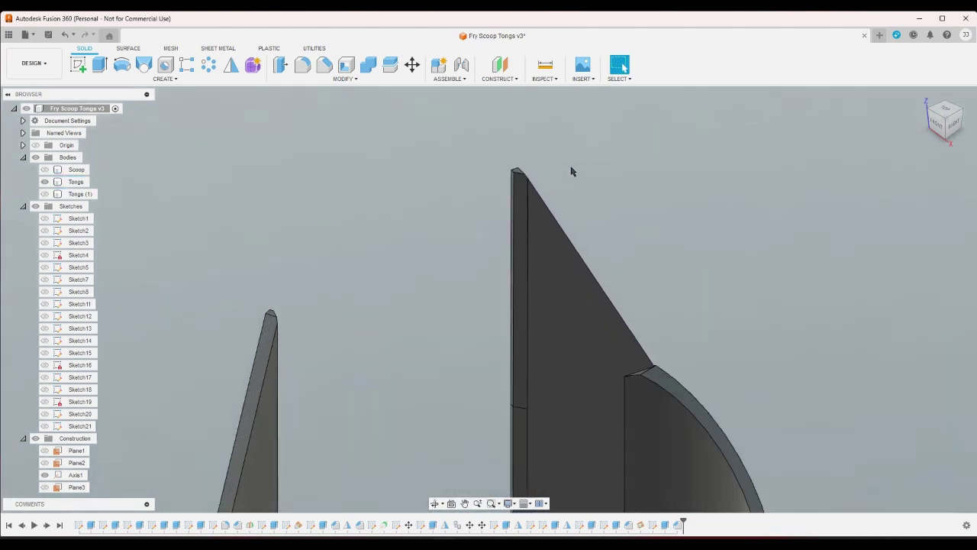
pyautogui.scroll(2, 570, 169)
pyautogui.scroll(-3, 569, 168)
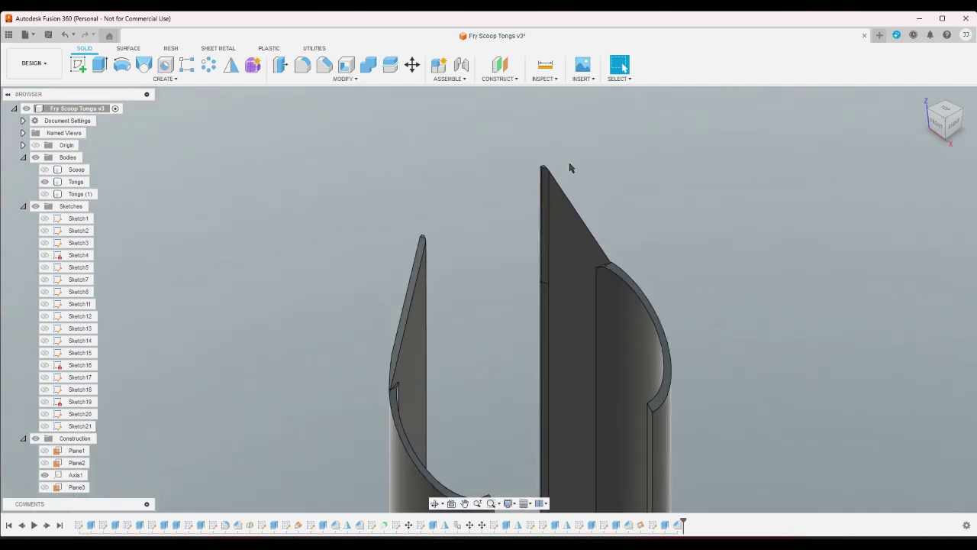
pyautogui.scroll(-1, 569, 168)
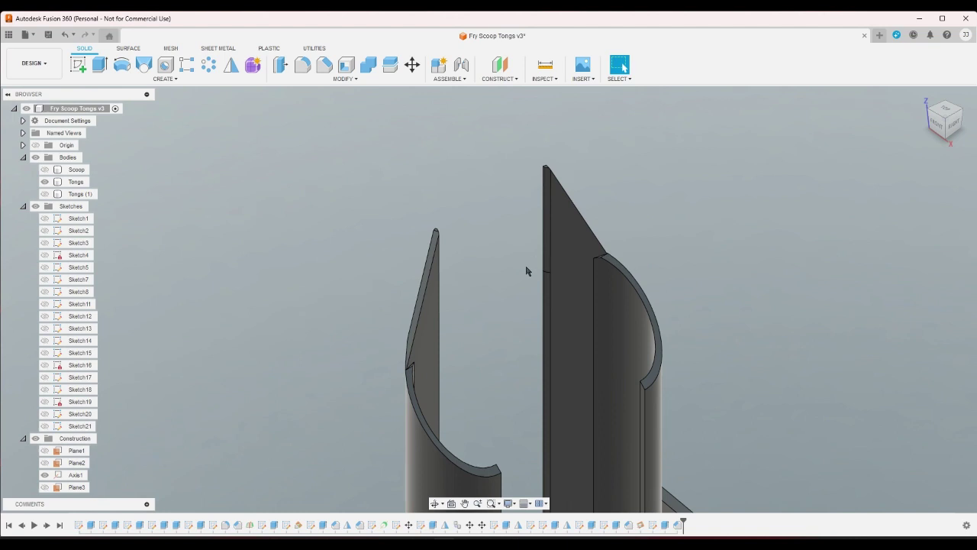
pyautogui.scroll(1, 524, 275)
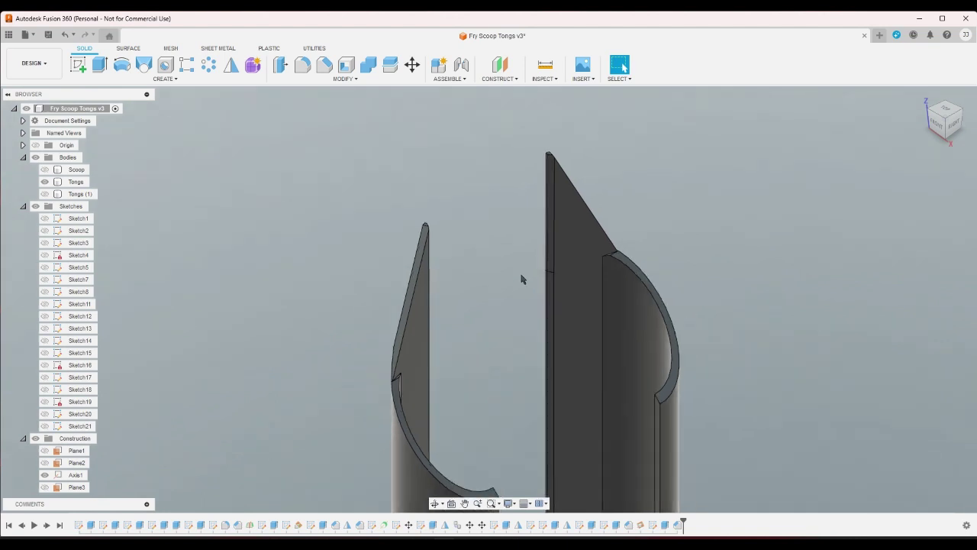
pyautogui.scroll(-1, 521, 279)
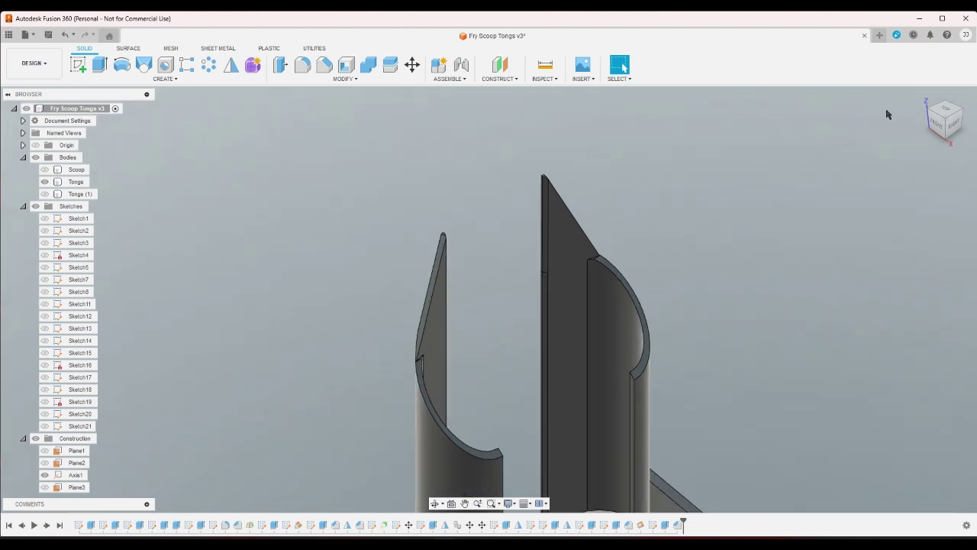
# Check the whole tongs from the home view, a corner view and the top view.
pyautogui.click(922, 97)
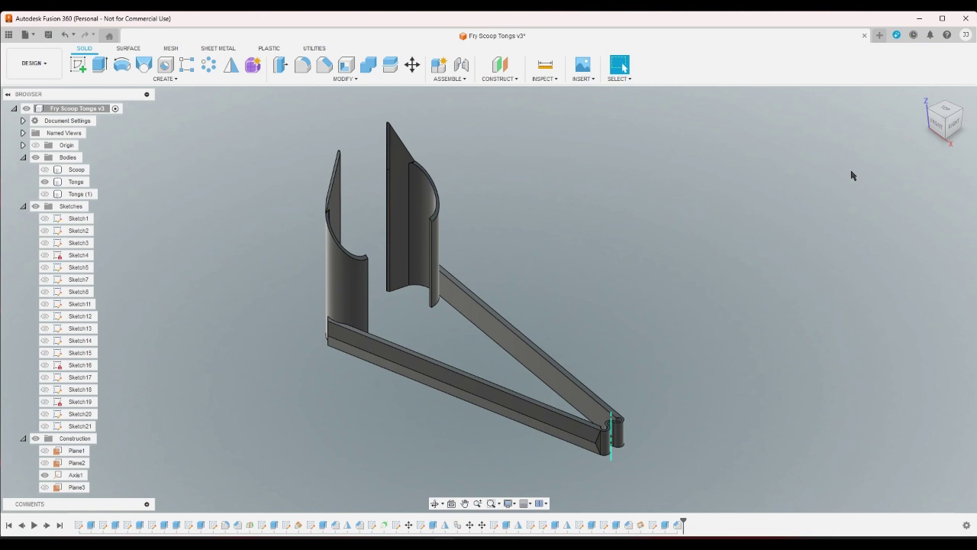
pyautogui.click(930, 113)
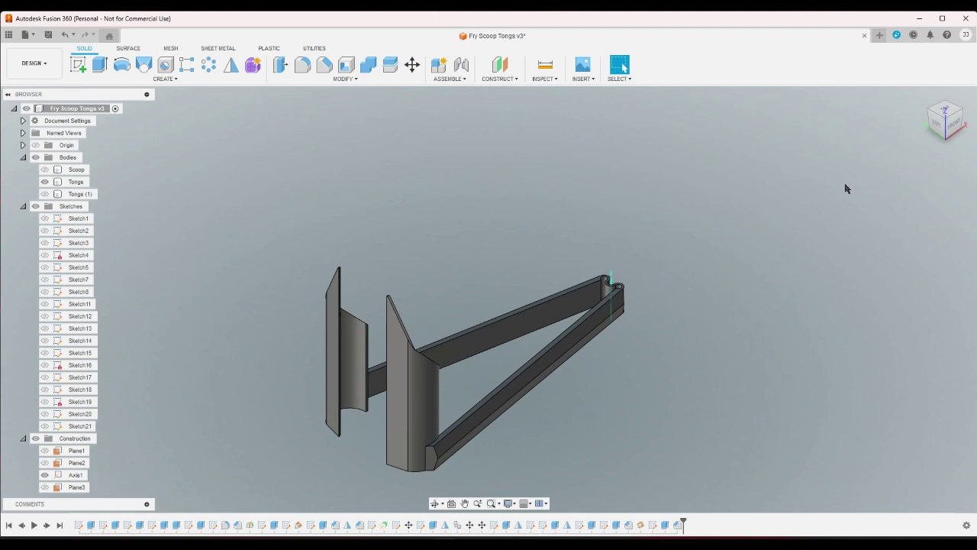
pyautogui.click(945, 112)
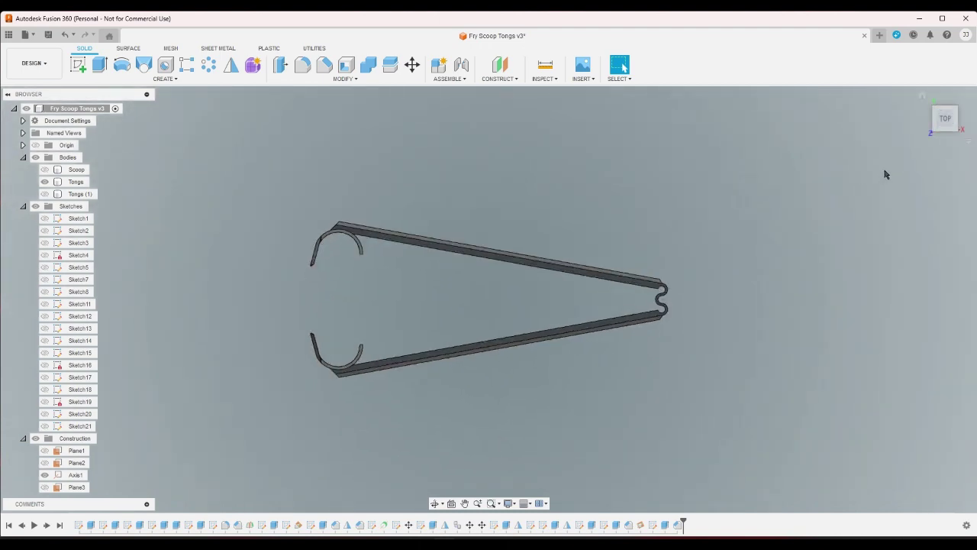
pyautogui.click(922, 96)
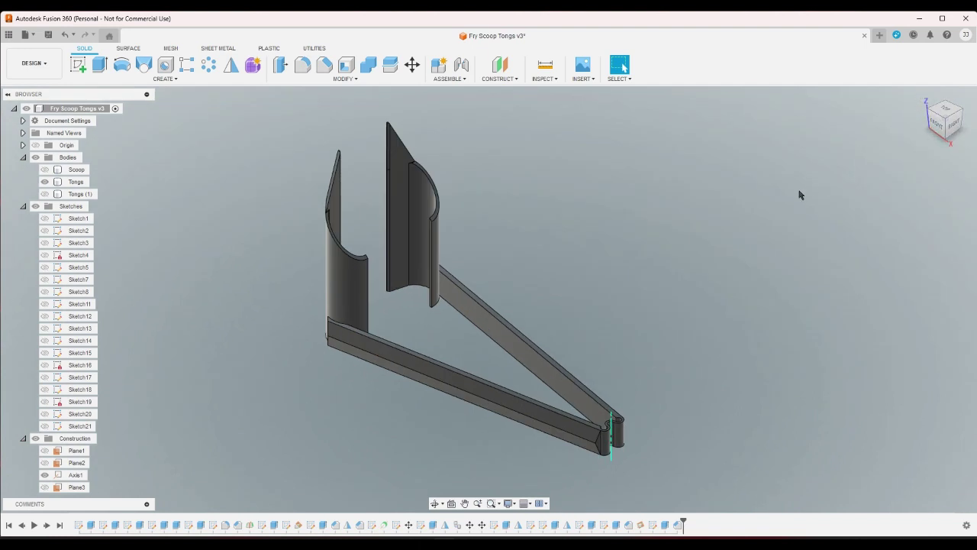
# Show the Scoop and Tongs (1) bodies and hide the Tongs body.
pyautogui.click(44, 193)
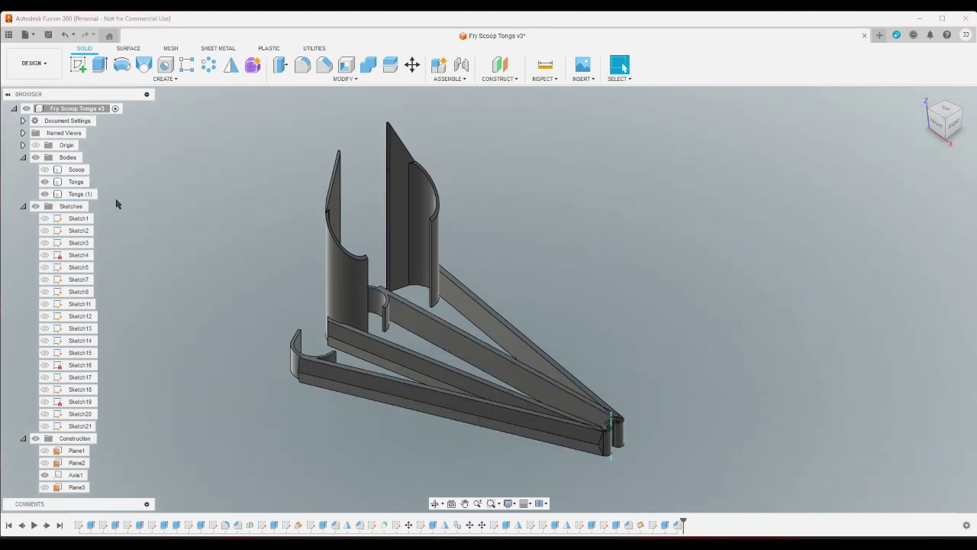
pyautogui.click(44, 193)
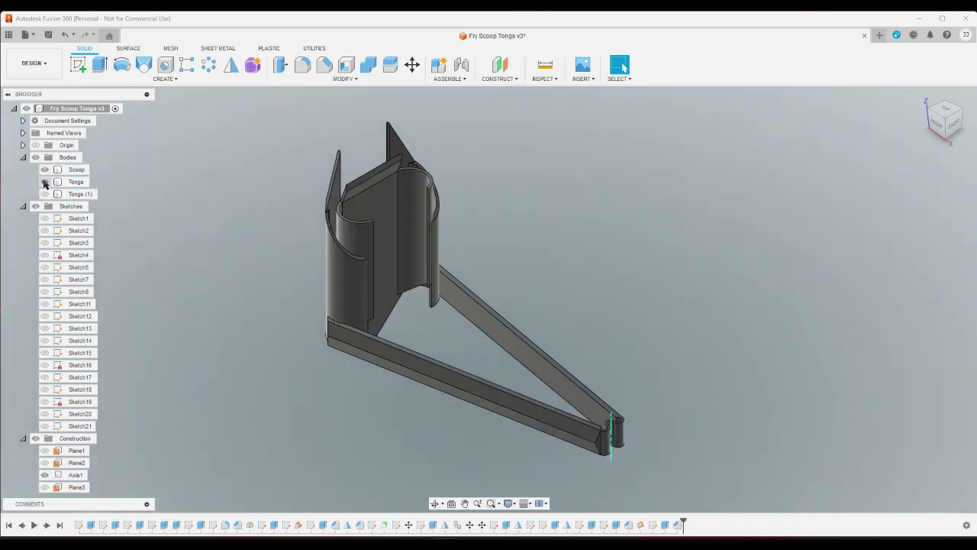
pyautogui.click(44, 181)
pyautogui.click(45, 194)
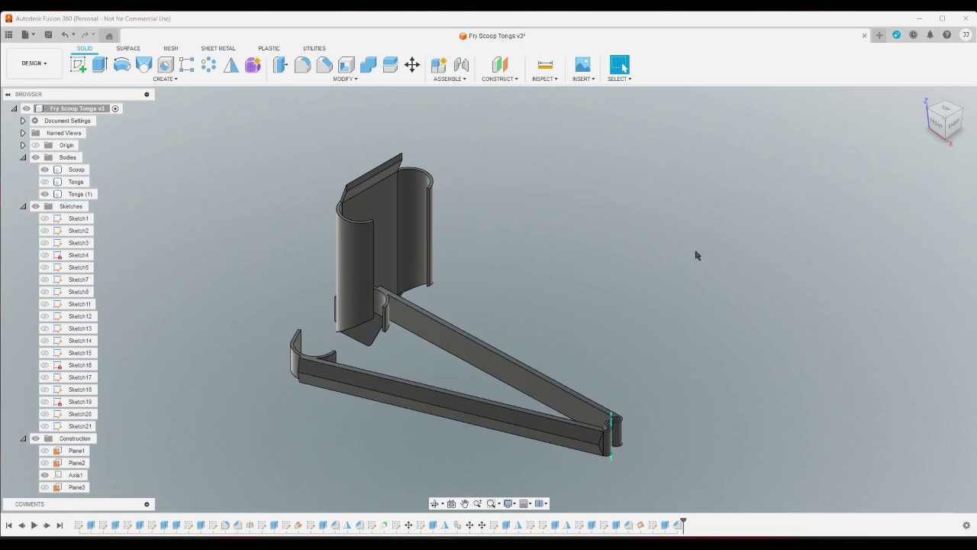
# Rotate the Tongs (1) body by -12 degrees about Axis1, and switch the display back to the Tongs body alone.
pyautogui.click(411, 64)
pyautogui.click(411, 394)
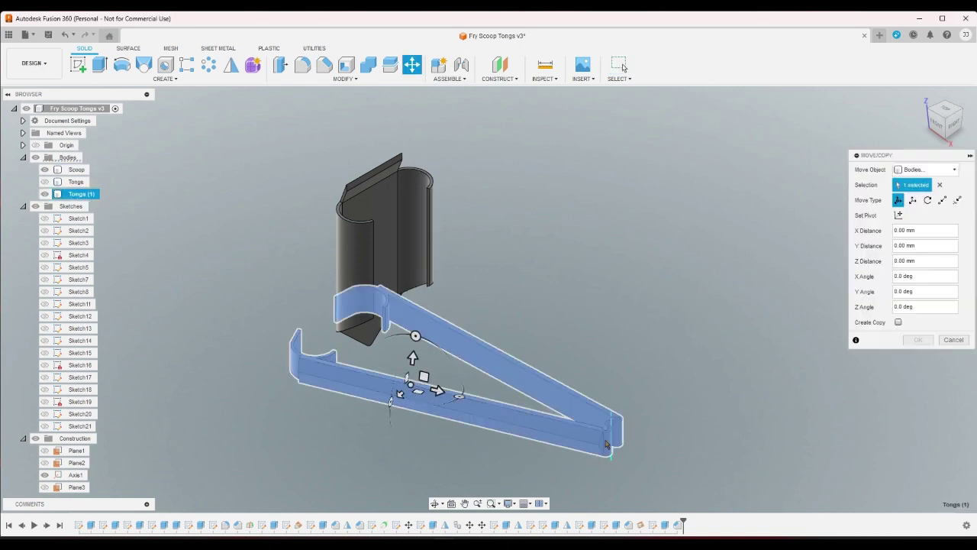
pyautogui.click(928, 200)
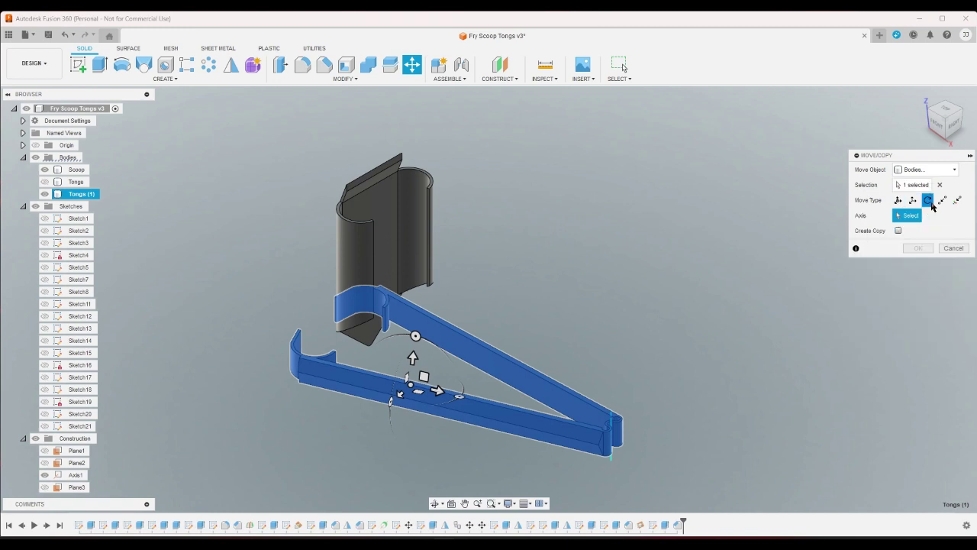
pyautogui.click(613, 422)
pyautogui.moveTo(649, 394); pyautogui.dragTo(659, 398)
pyautogui.write('-')
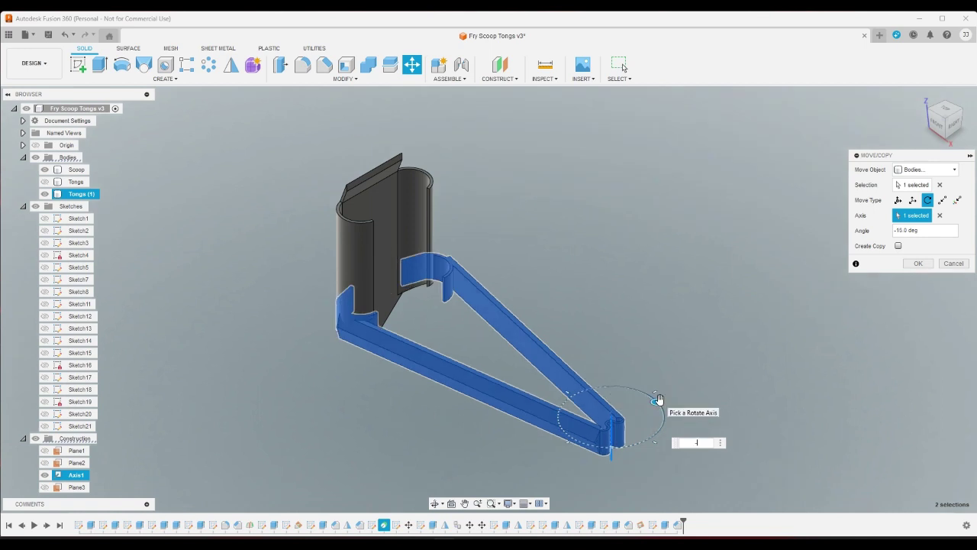
pyautogui.write('12')
pyautogui.press('Return')
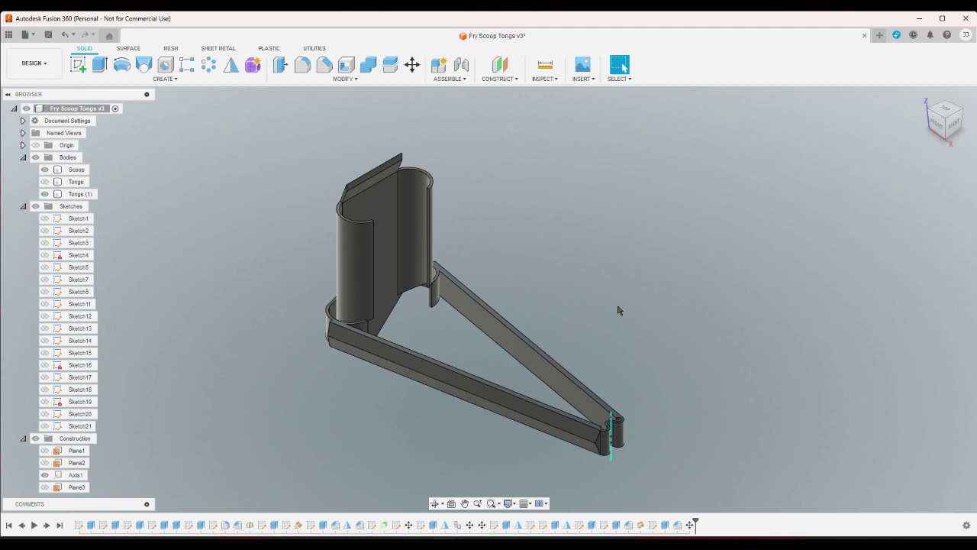
pyautogui.click(45, 194)
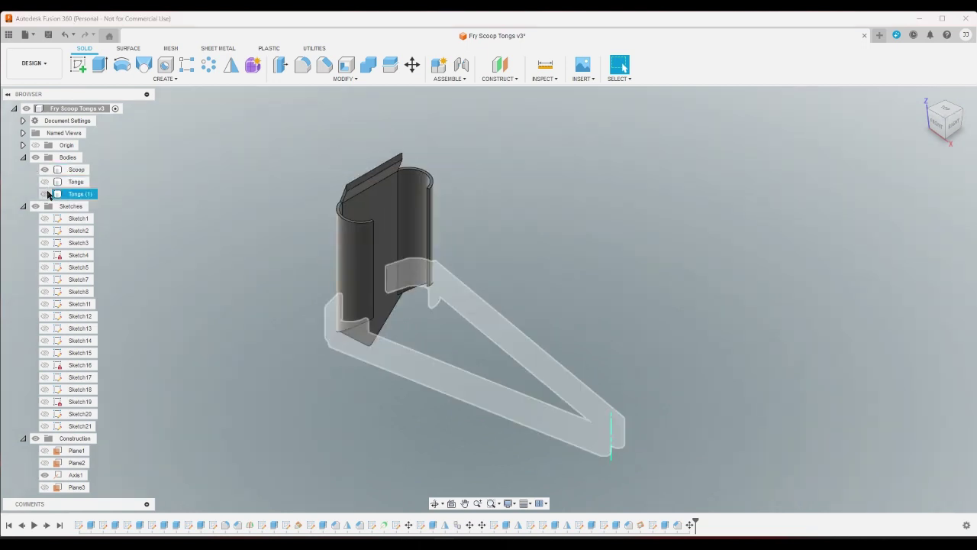
pyautogui.click(45, 183)
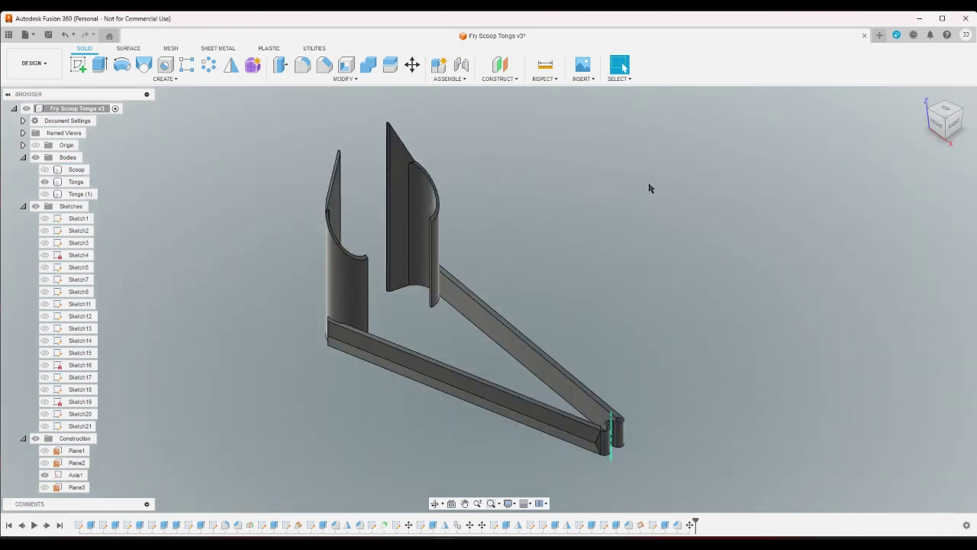
# Examine the handle arm and gripping wall of the tongs from the front.
pyautogui.click(936, 116)
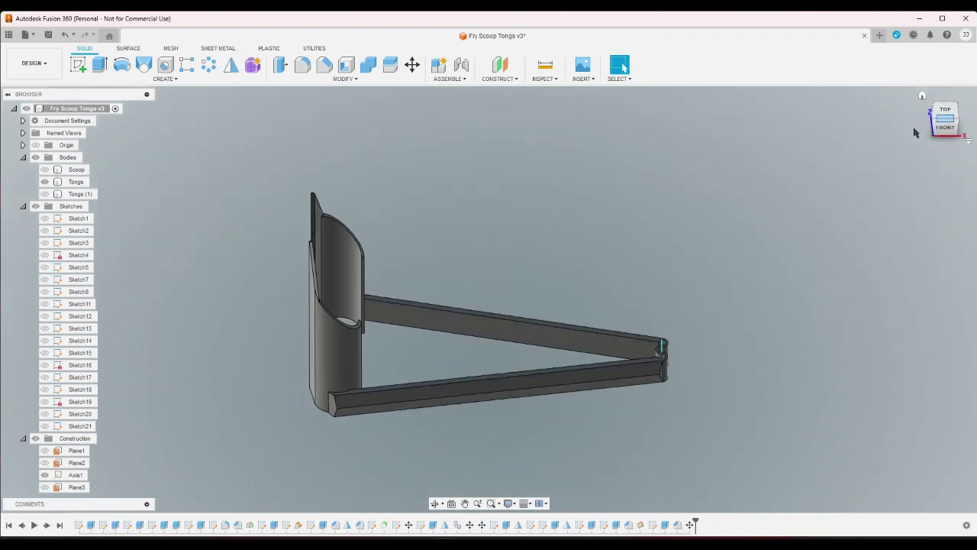
pyautogui.click(946, 127)
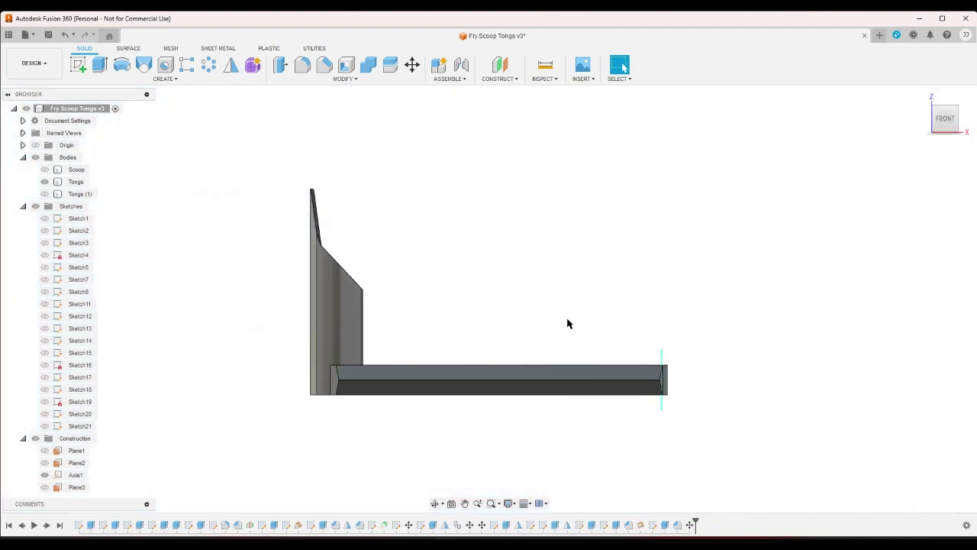
pyautogui.click(517, 378)
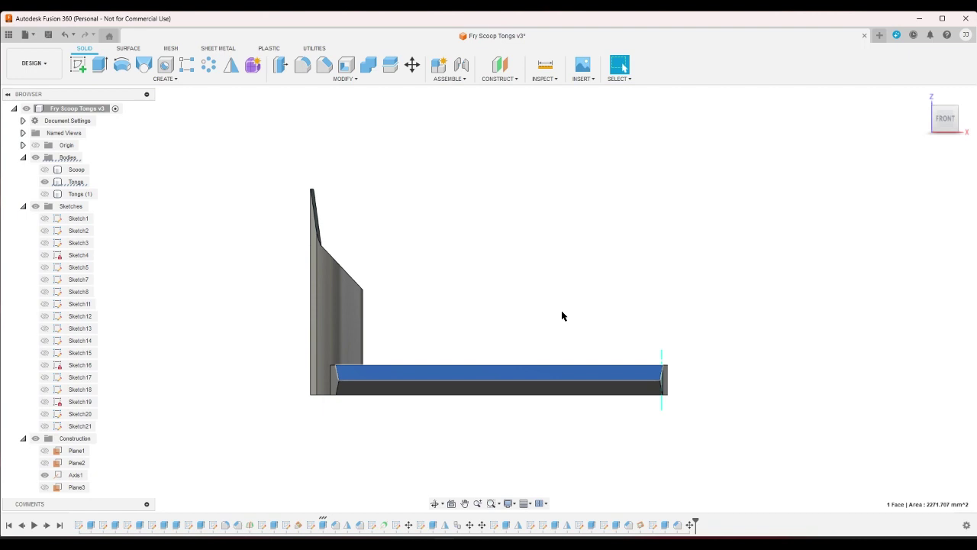
pyautogui.click(349, 306)
pyautogui.click(437, 292)
pyautogui.click(317, 285)
pyautogui.click(422, 241)
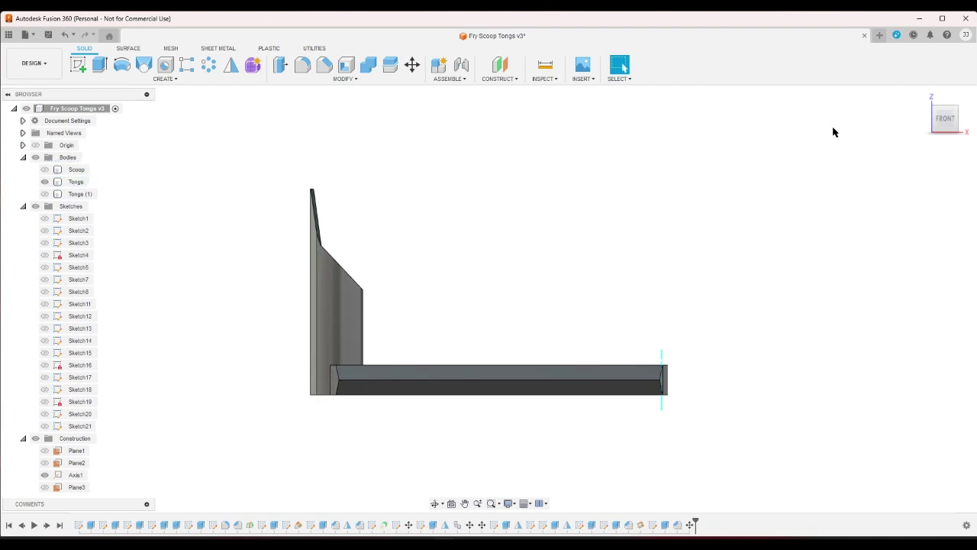
pyautogui.click(923, 95)
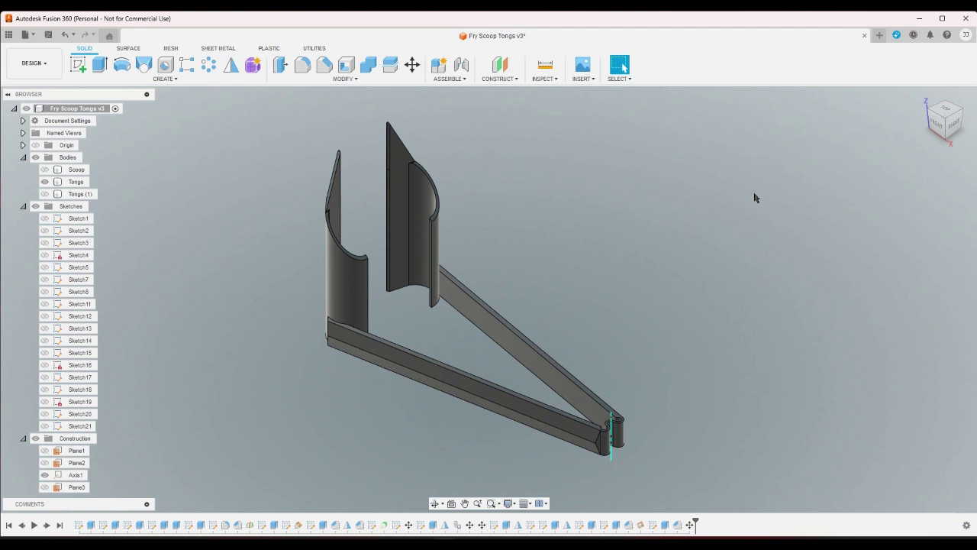
# Examine up close the outer faces of the near arm and its joint with the gripping wall.
pyautogui.click(339, 275)
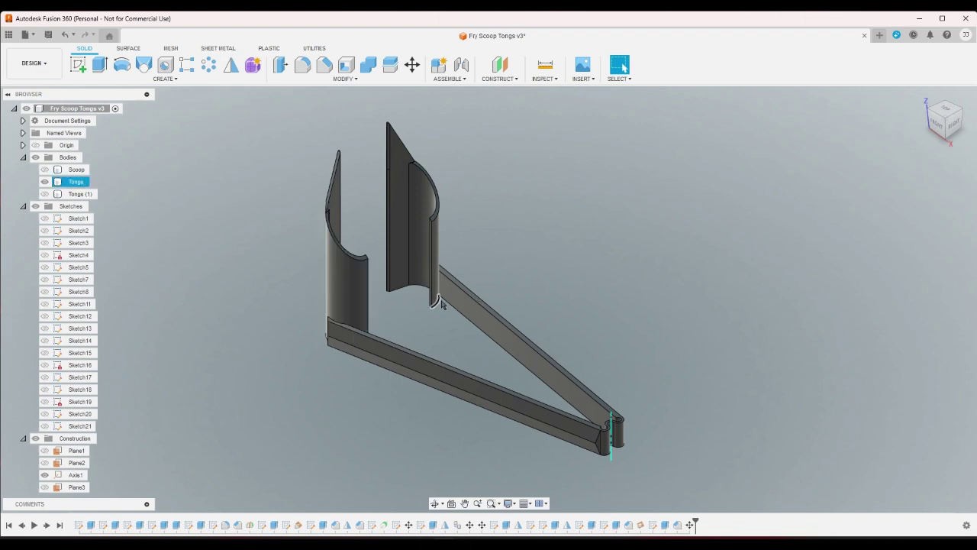
pyautogui.scroll(4, 388, 326)
pyautogui.scroll(2, 380, 334)
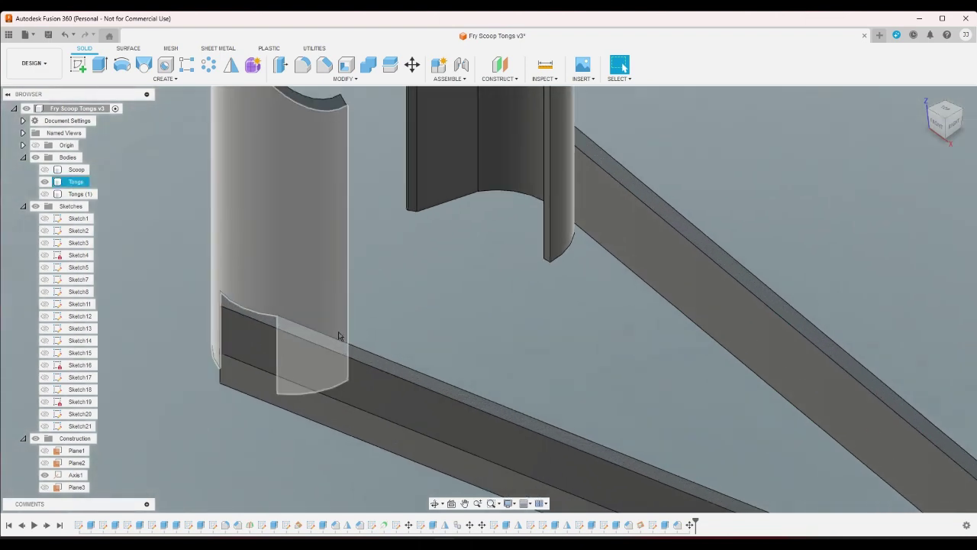
pyautogui.scroll(-5, 396, 304)
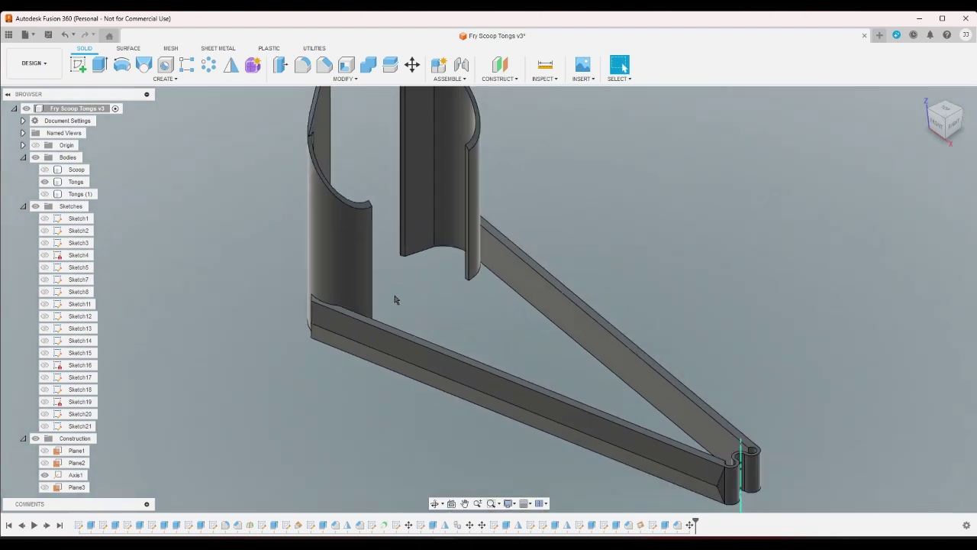
pyautogui.scroll(-1, 382, 294)
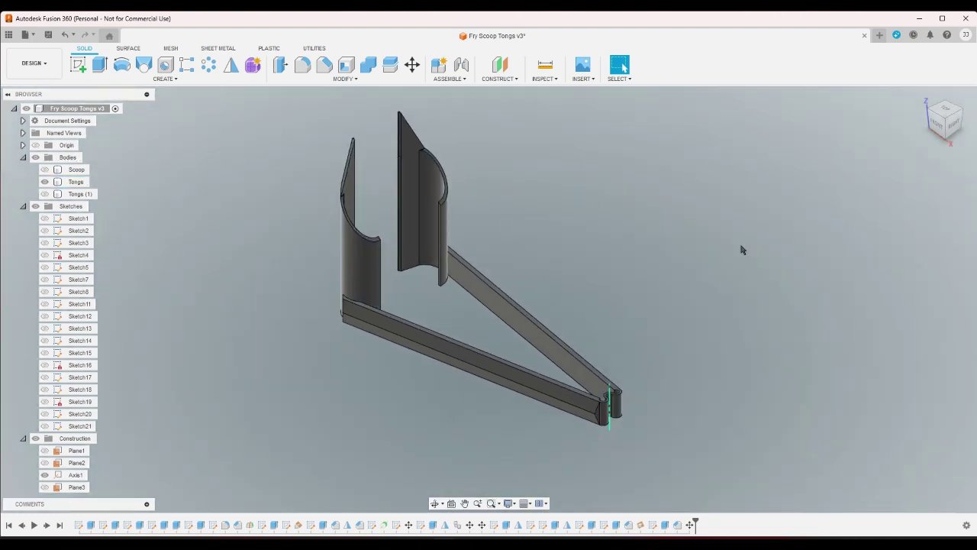
pyautogui.scroll(3, 390, 271)
pyautogui.click(378, 373)
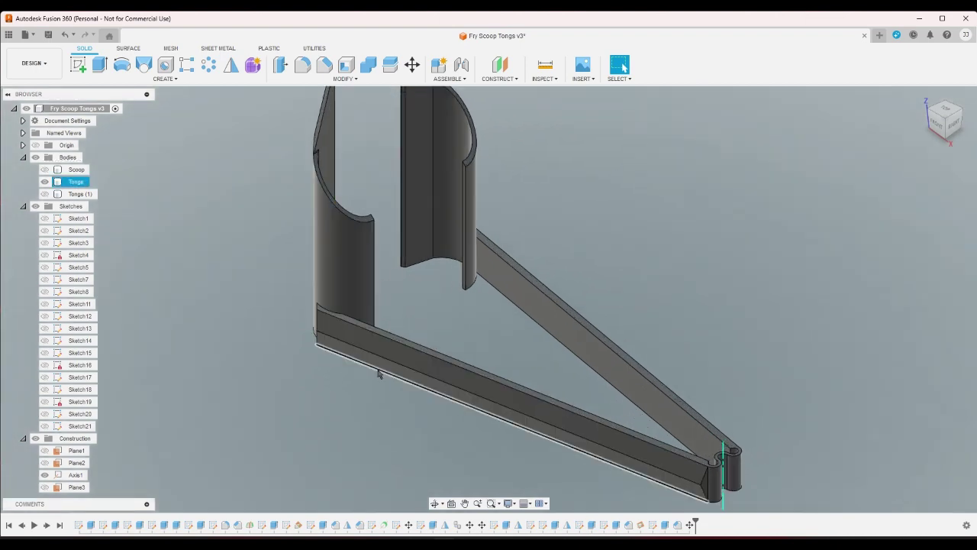
pyautogui.scroll(2, 378, 372)
pyautogui.click(389, 341)
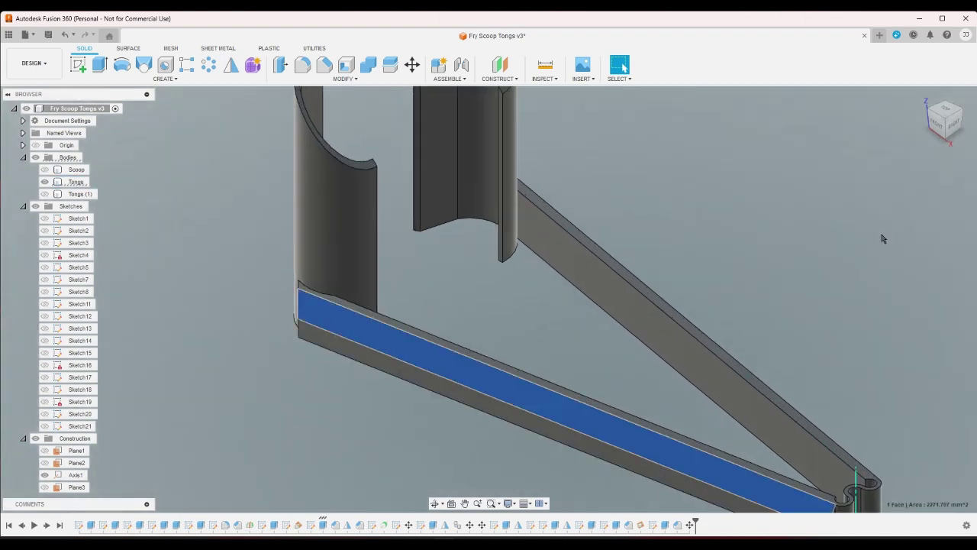
pyautogui.click(884, 239)
pyautogui.scroll(-4, 883, 237)
pyautogui.click(923, 96)
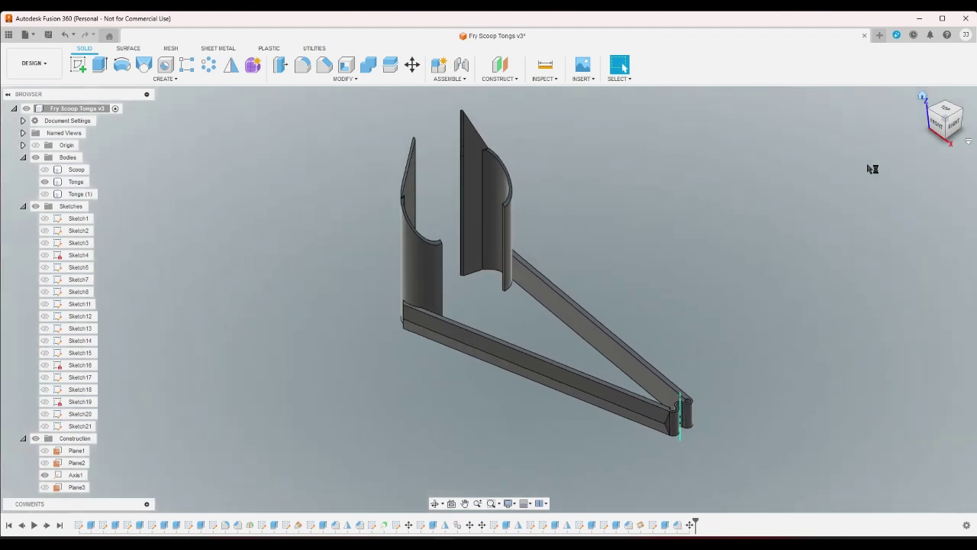
# Inspect the tongs from the front and top, and upright from the back, looking at the arm's angled outer faces.
pyautogui.click(938, 123)
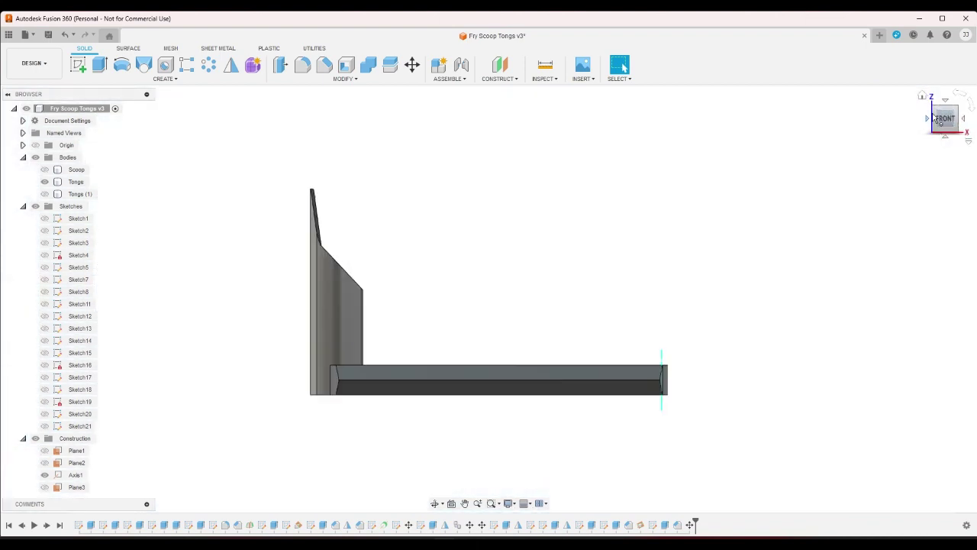
pyautogui.click(935, 107)
pyautogui.click(950, 110)
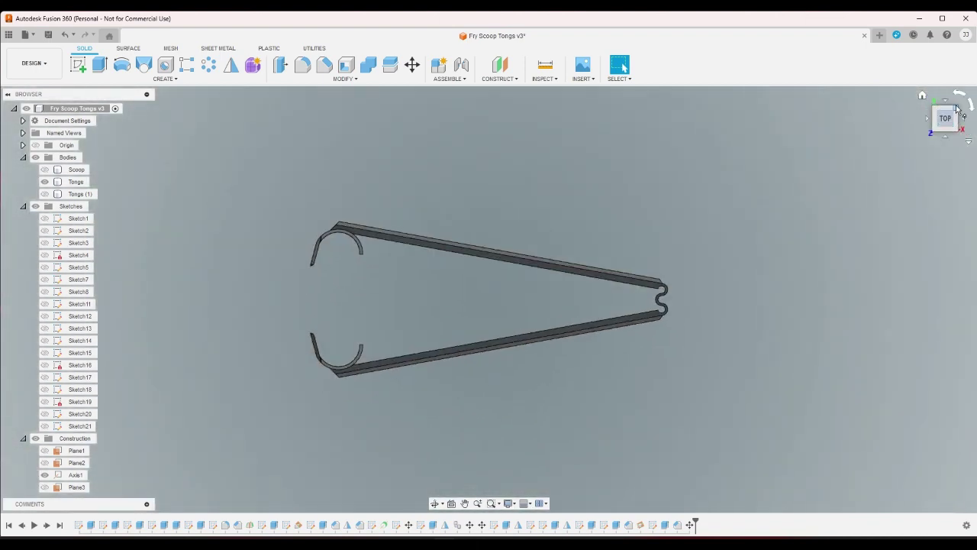
pyautogui.click(958, 106)
pyautogui.moveTo(941, 114); pyautogui.dragTo(905, 155)
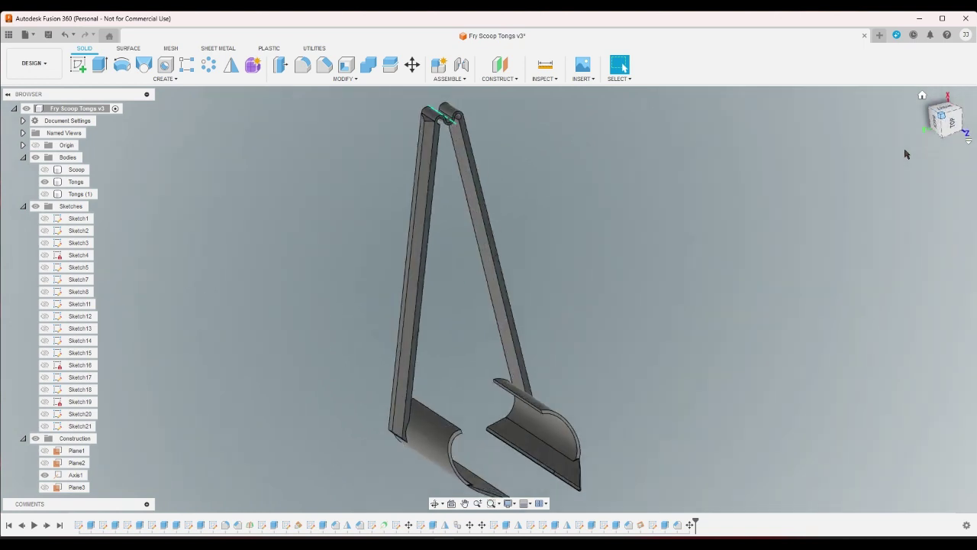
pyautogui.scroll(-2, 733, 334)
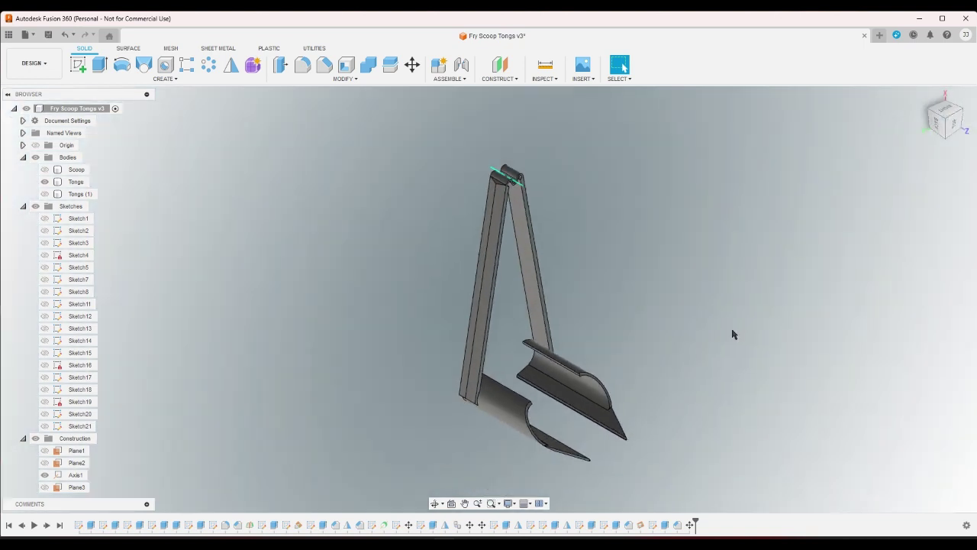
pyautogui.click(945, 123)
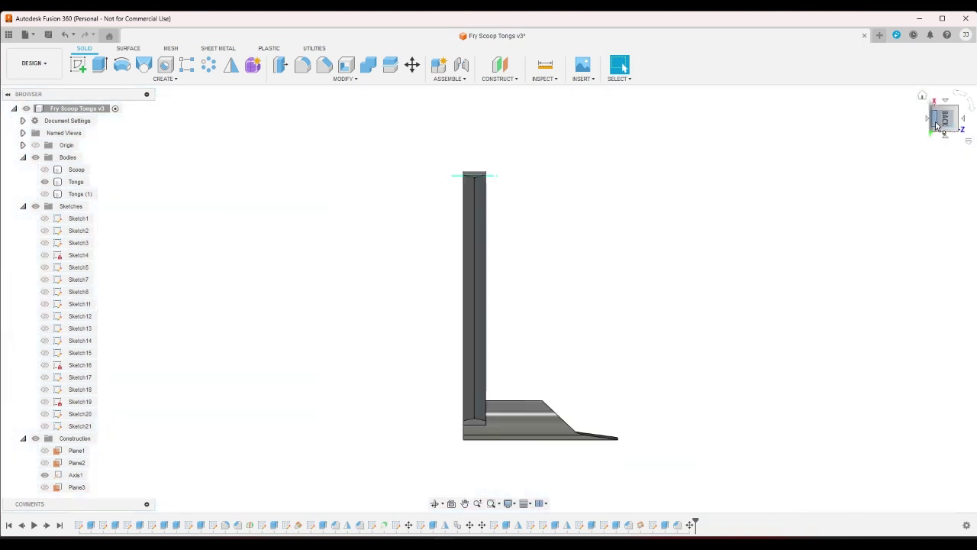
pyautogui.scroll(2, 496, 393)
pyautogui.click(479, 379)
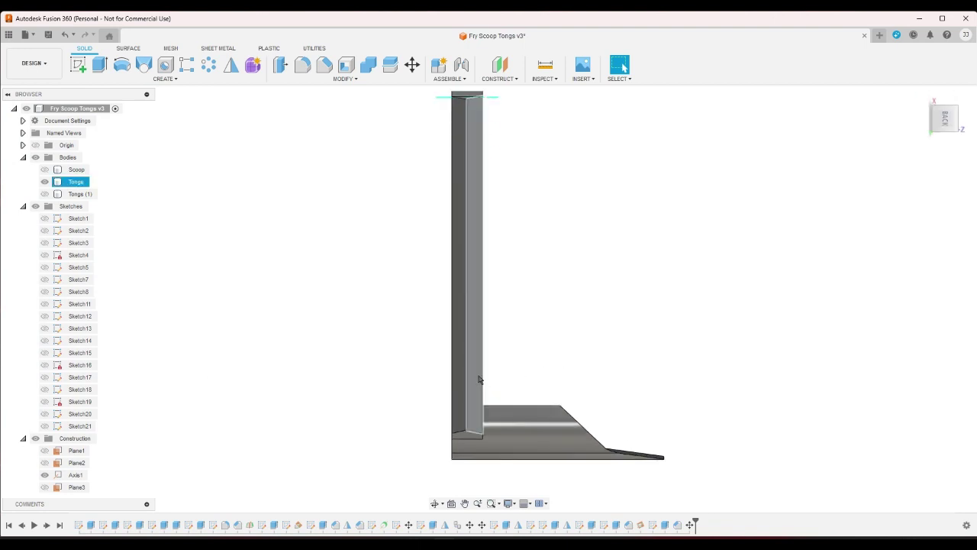
pyautogui.click(479, 376)
pyautogui.click(524, 367)
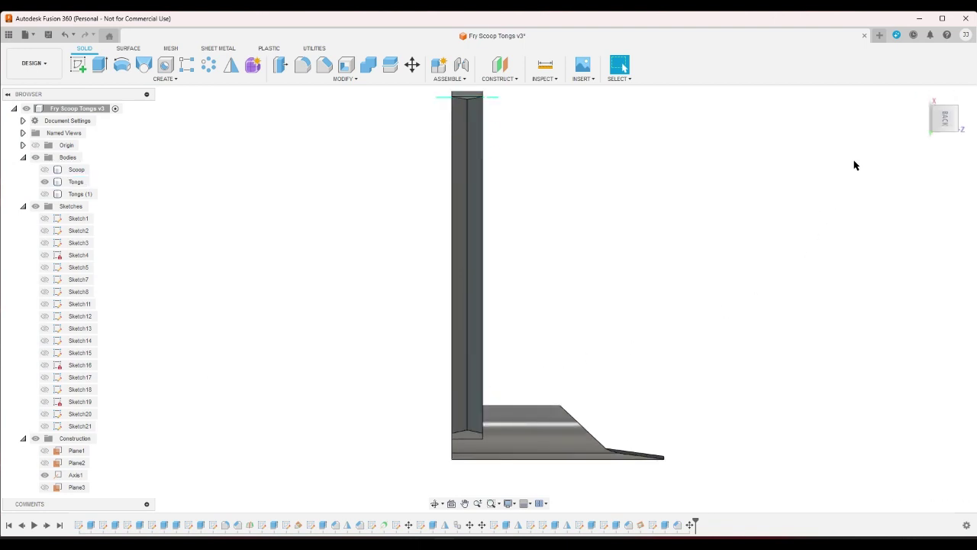
pyautogui.click(923, 98)
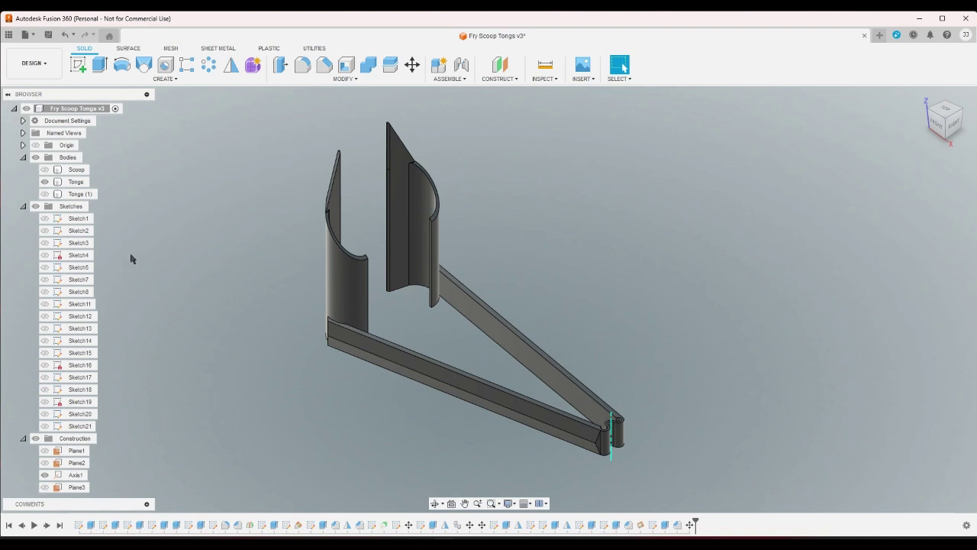
# Rename the Tongs body to "Tongs With Scoop".
pyautogui.rightClick(84, 183)
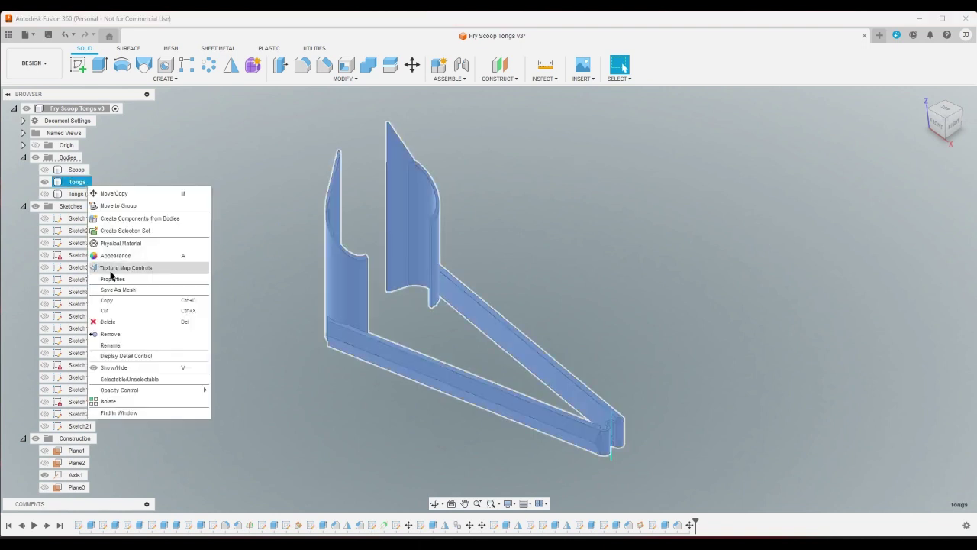
pyautogui.click(110, 345)
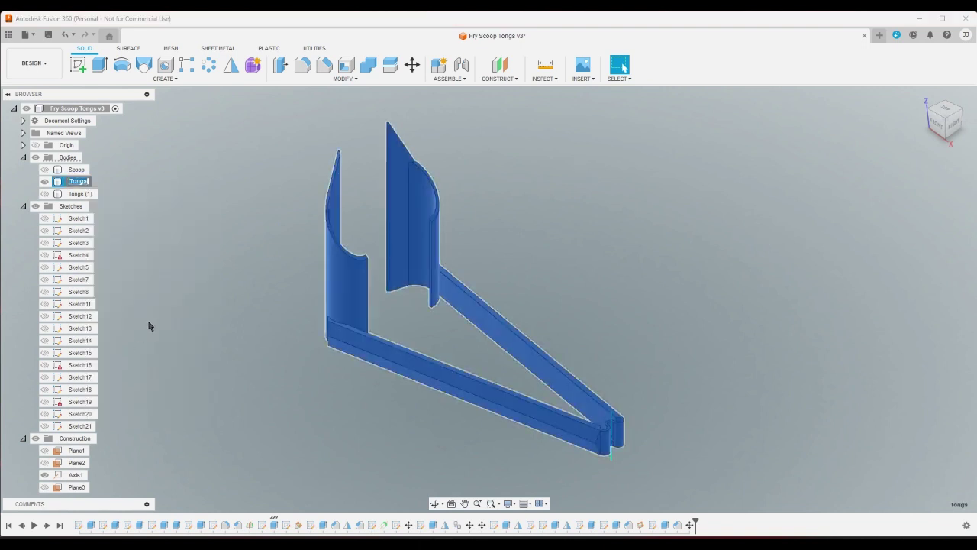
pyautogui.press('Right')
pyautogui.press('Return')
pyautogui.click(149, 326)
pyautogui.scroll(-1, 149, 326)
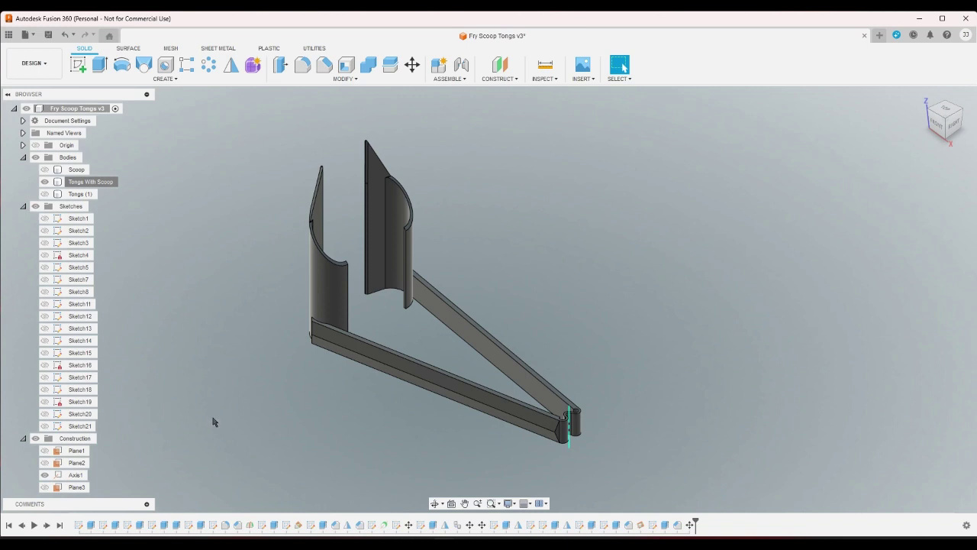
# Export the Tongs With Scoop body as a 3MF mesh with medium refinement, saving it to the computer in the Fry Scoop Tongs folder.
pyautogui.rightClick(98, 184)
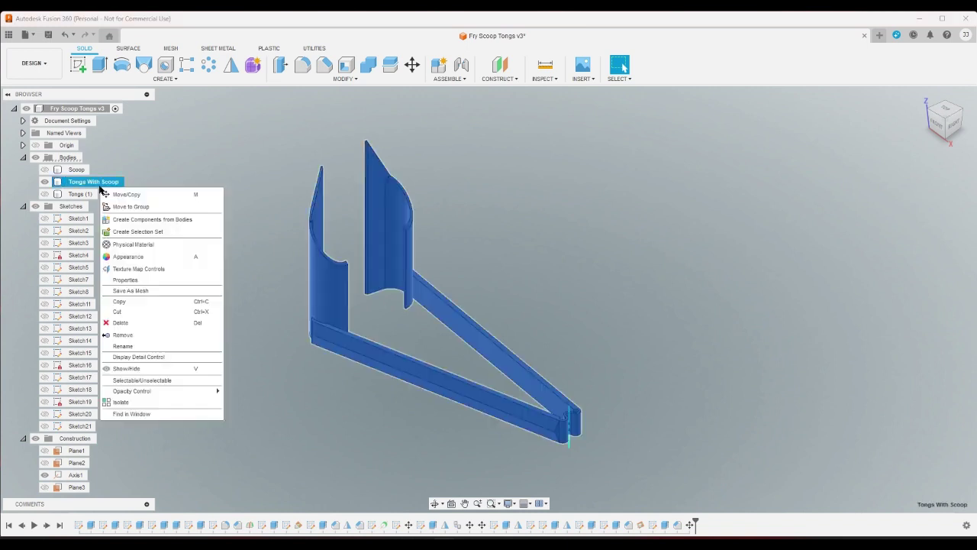
pyautogui.click(131, 290)
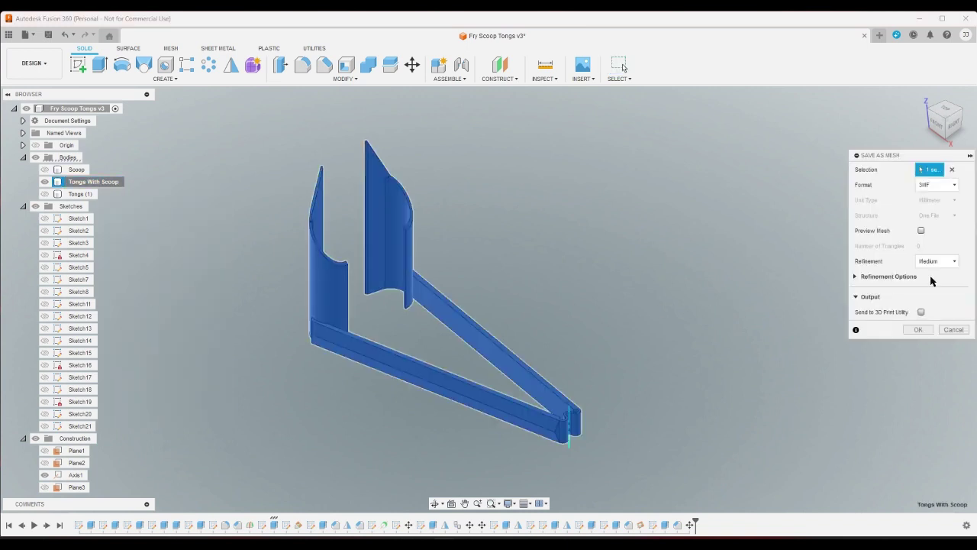
pyautogui.click(922, 231)
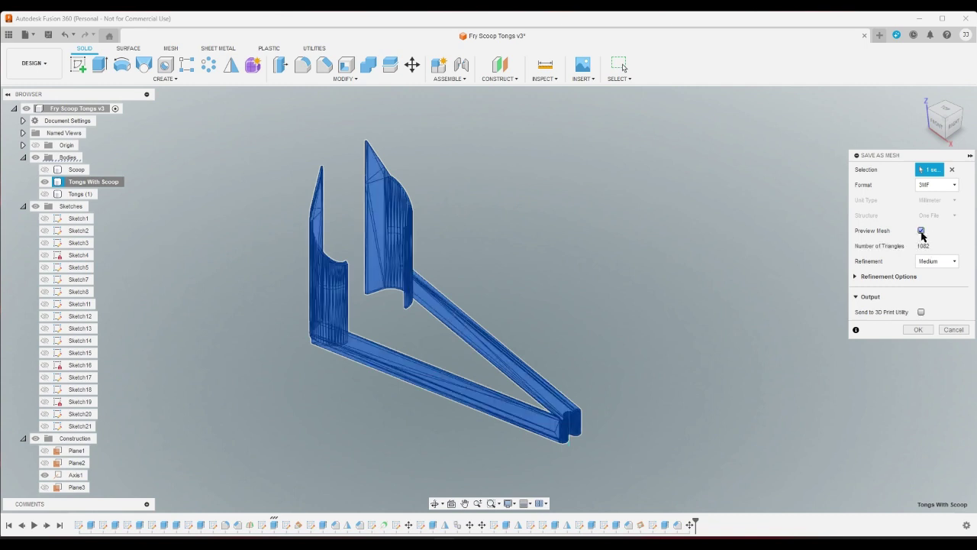
pyautogui.click(922, 231)
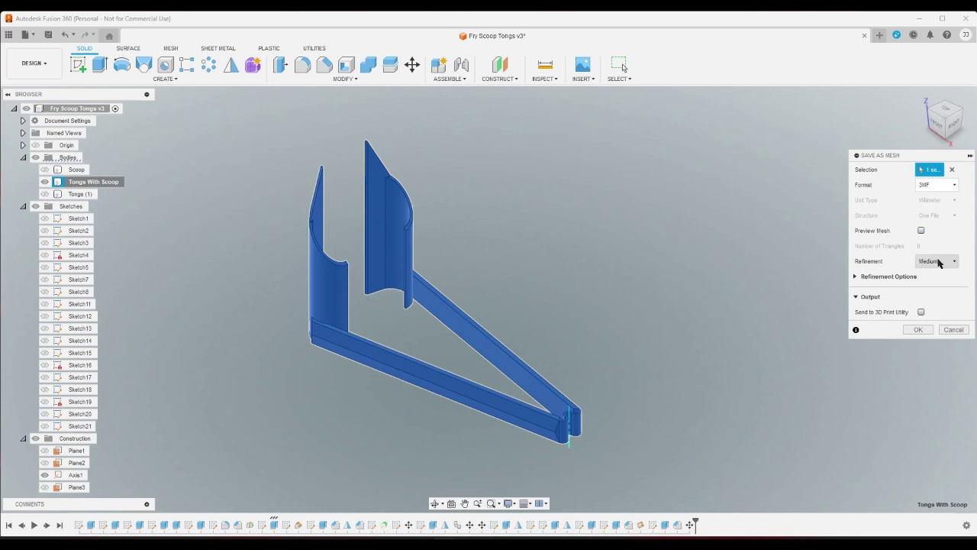
pyautogui.click(918, 331)
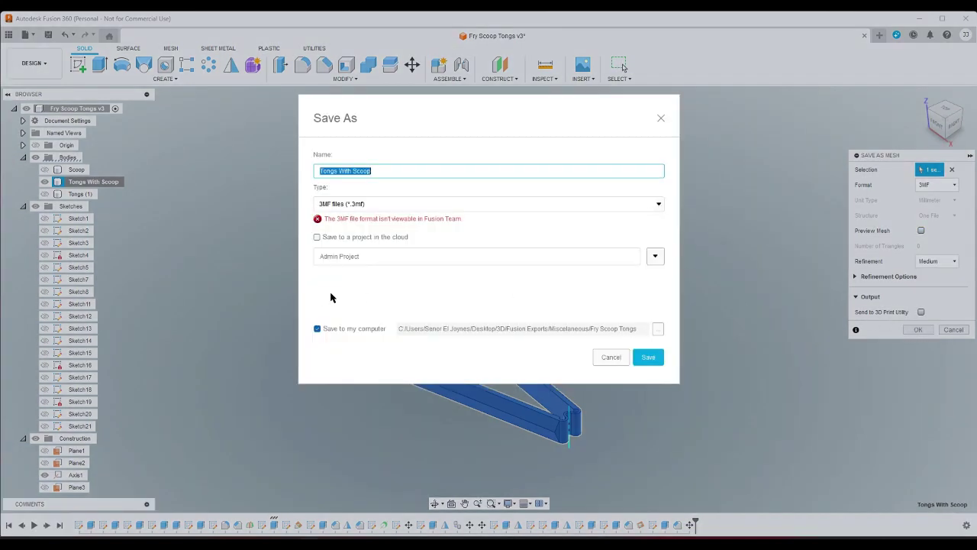
pyautogui.click(649, 358)
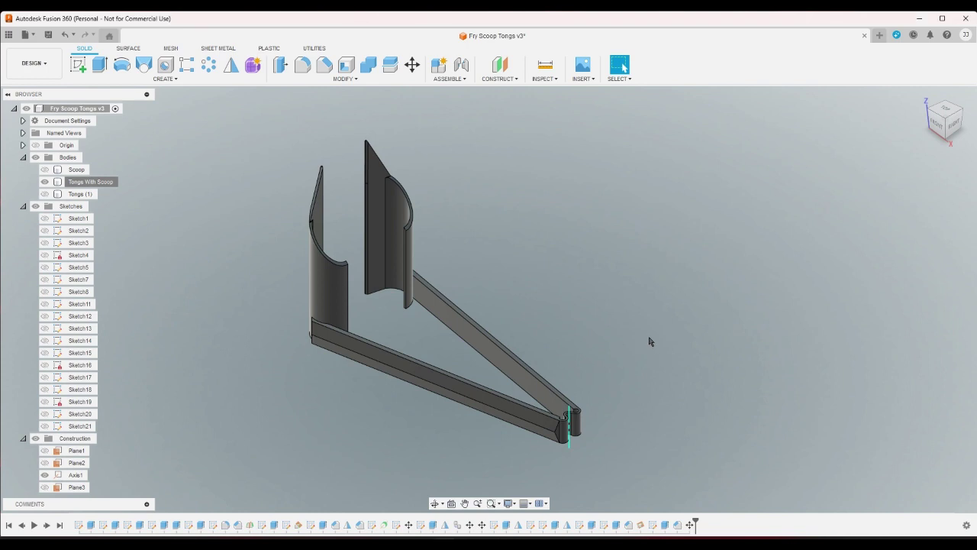
# Examine the arms and the curved hinge joint of the tongs up close, and return to the home view of the whole body.
pyautogui.scroll(-2, 649, 339)
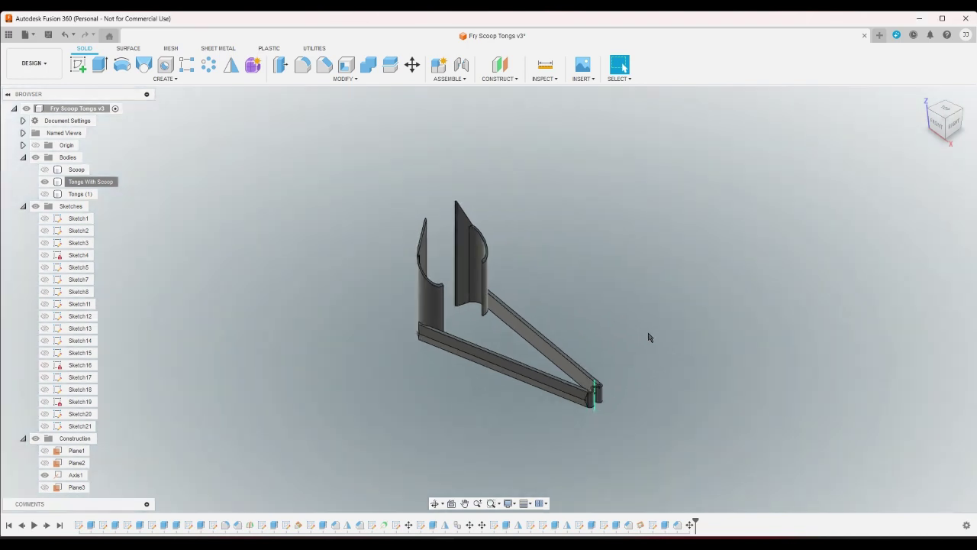
pyautogui.scroll(5, 603, 397)
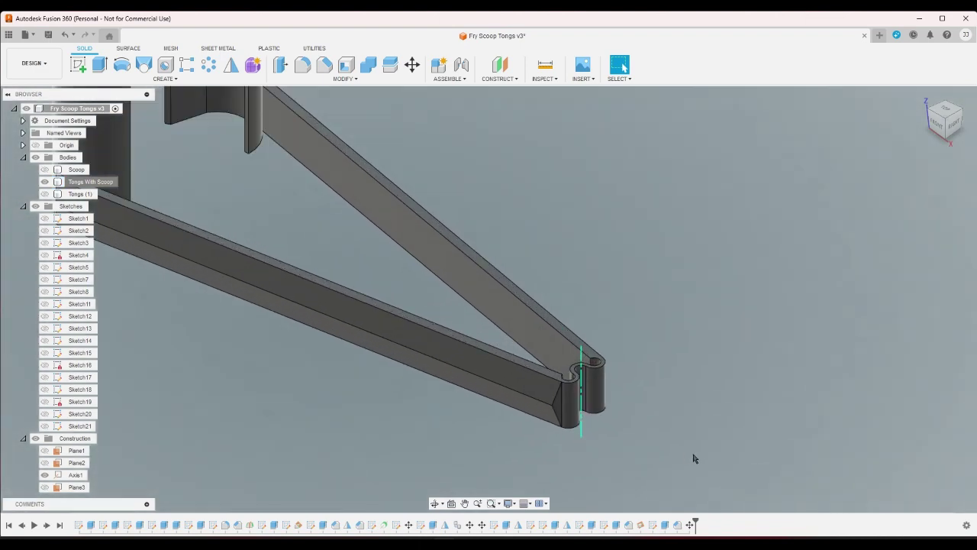
pyautogui.scroll(-2, 695, 457)
pyautogui.scroll(1, 693, 439)
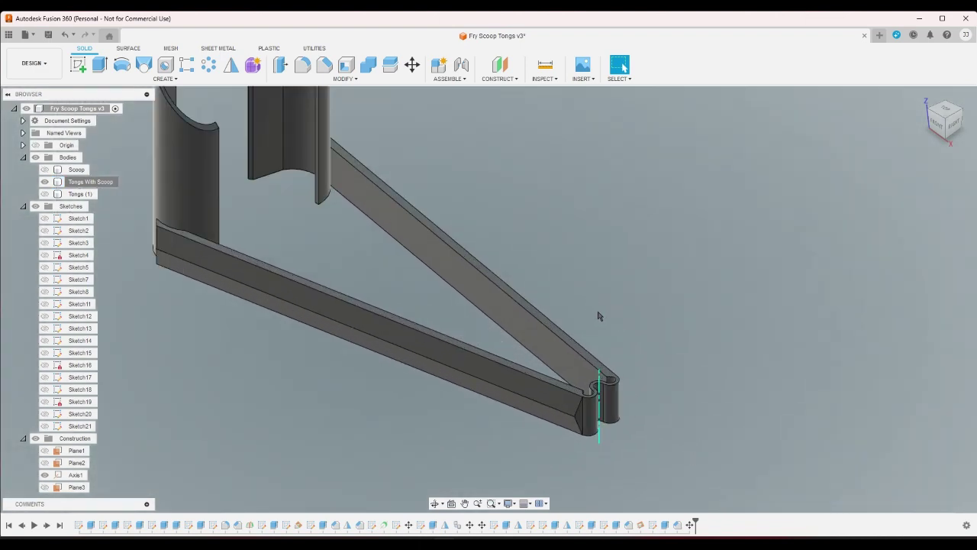
pyautogui.moveTo(573, 273); pyautogui.dragTo(486, 299)
pyautogui.click(613, 288)
pyautogui.moveTo(554, 253); pyautogui.dragTo(437, 329)
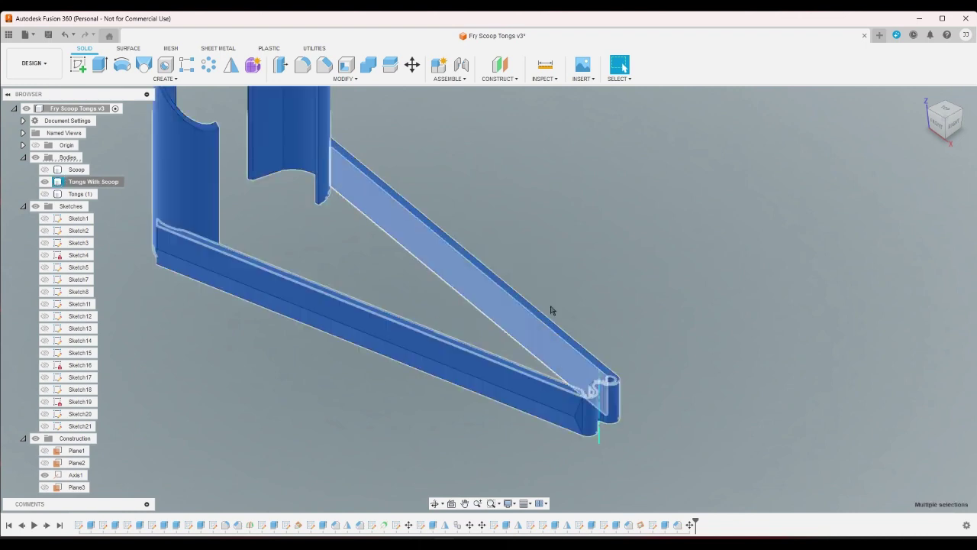
pyautogui.click(522, 232)
pyautogui.moveTo(520, 233); pyautogui.dragTo(389, 436)
pyautogui.click(801, 373)
pyautogui.scroll(-2, 803, 375)
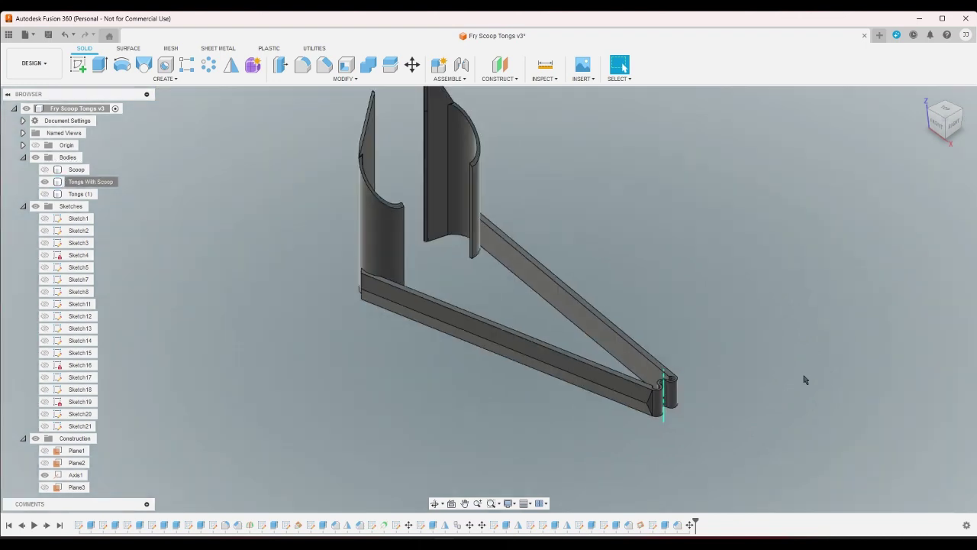
pyautogui.scroll(-3, 803, 375)
pyautogui.moveTo(402, 138); pyautogui.dragTo(689, 384)
pyautogui.click(787, 431)
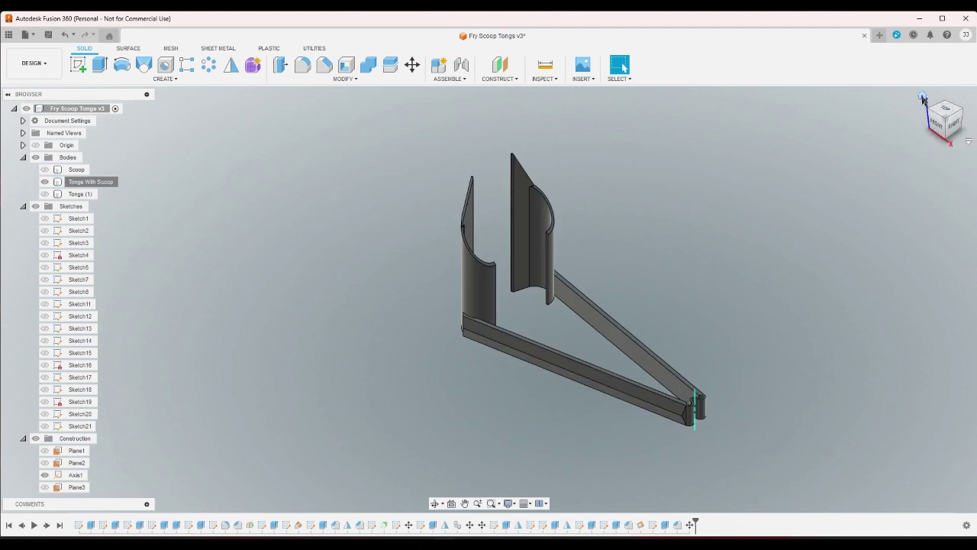
pyautogui.click(923, 98)
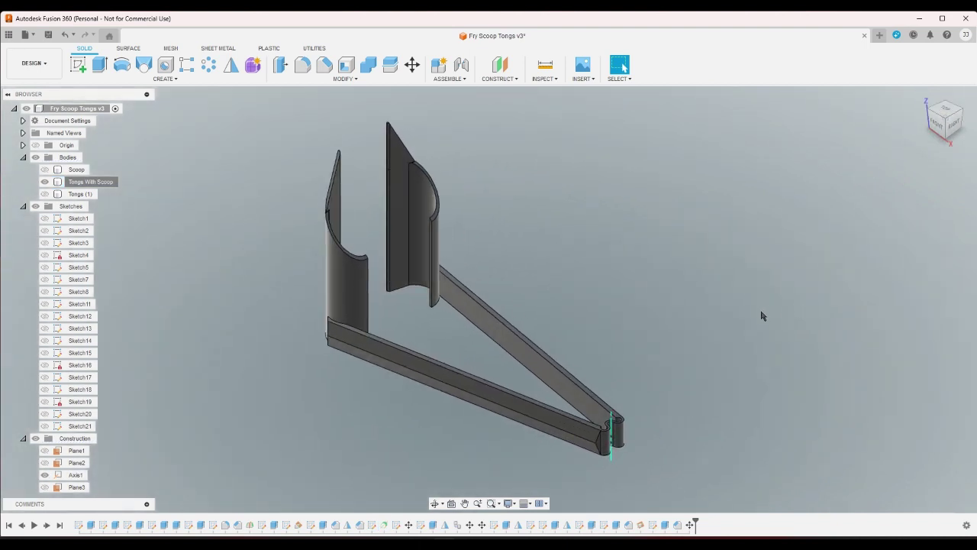